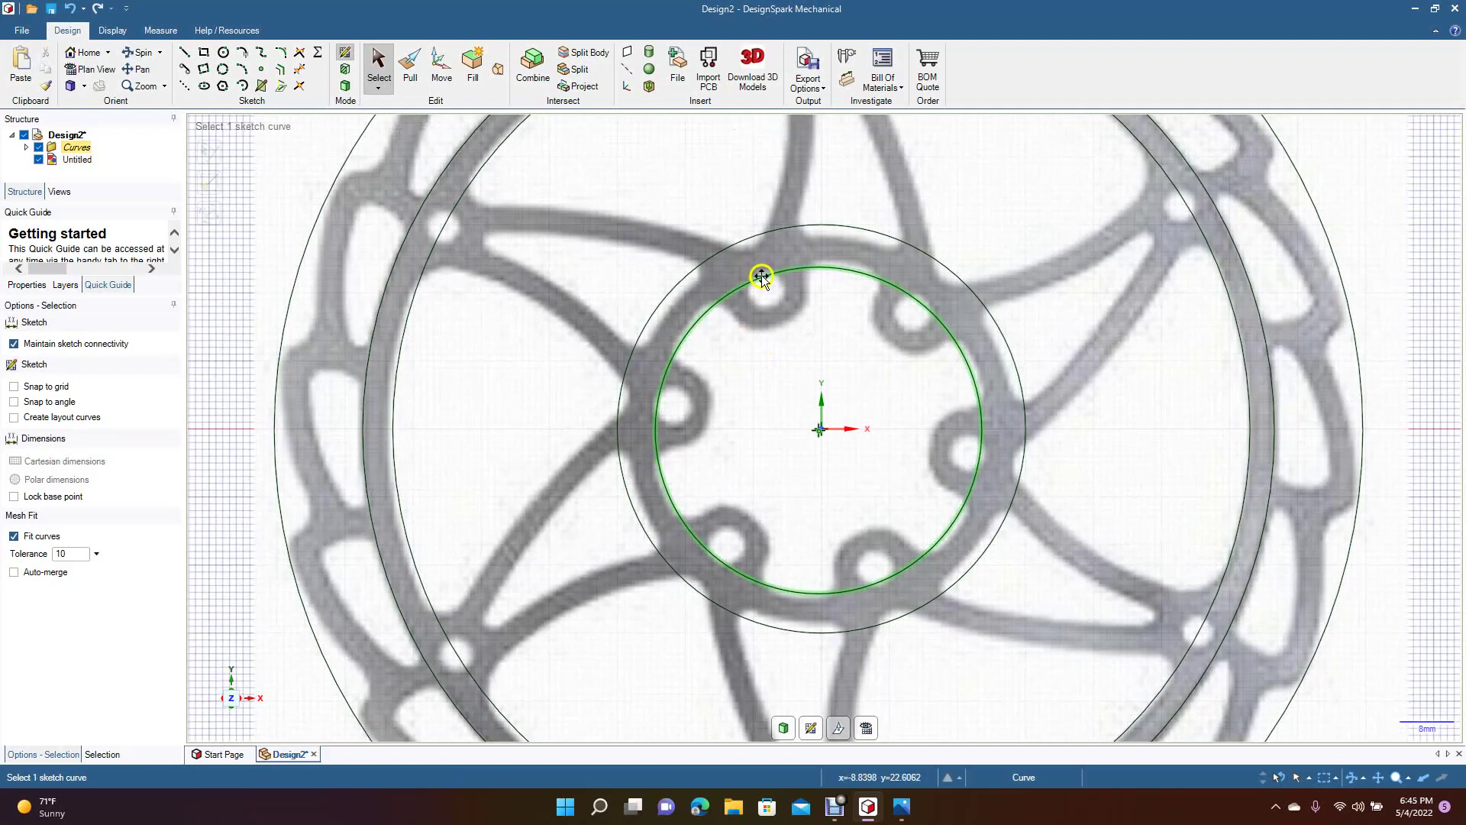
Sketch a 5 mm diameter circle centred on the inner hub circle at the photo's upper-left bolt hole.
key(Escape)
click(226, 53)
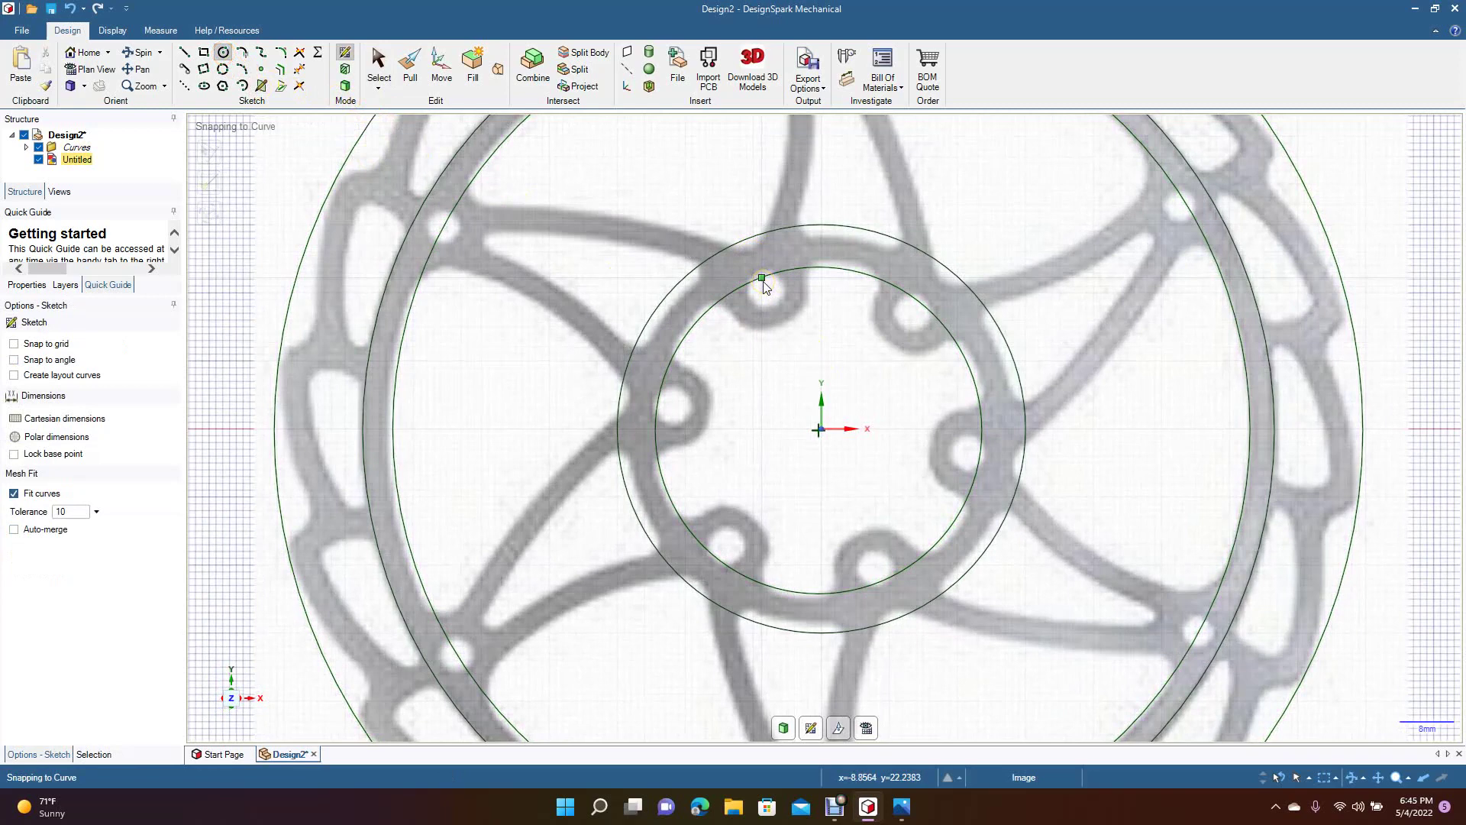
click(762, 278)
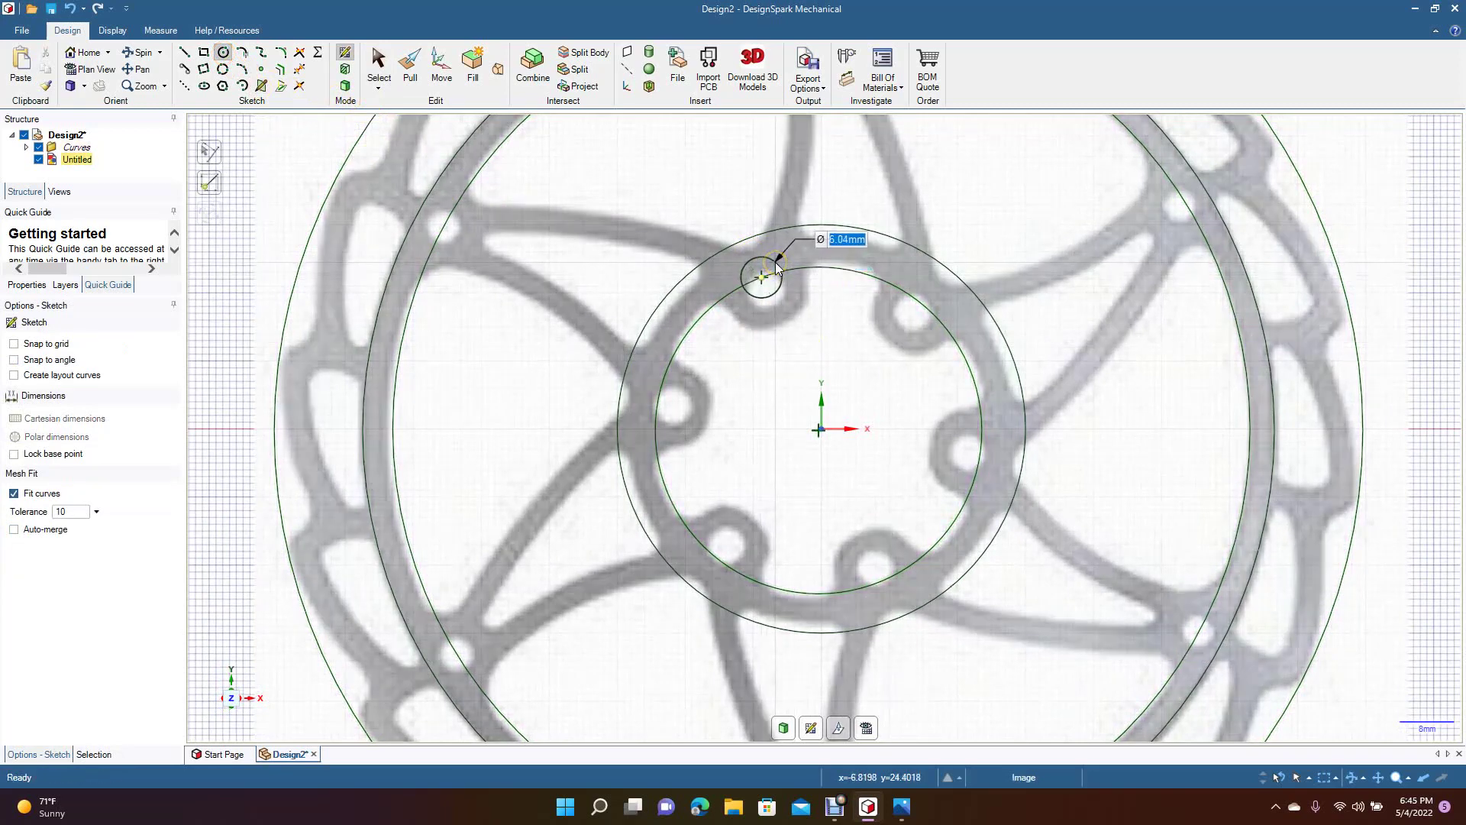
click(776, 268)
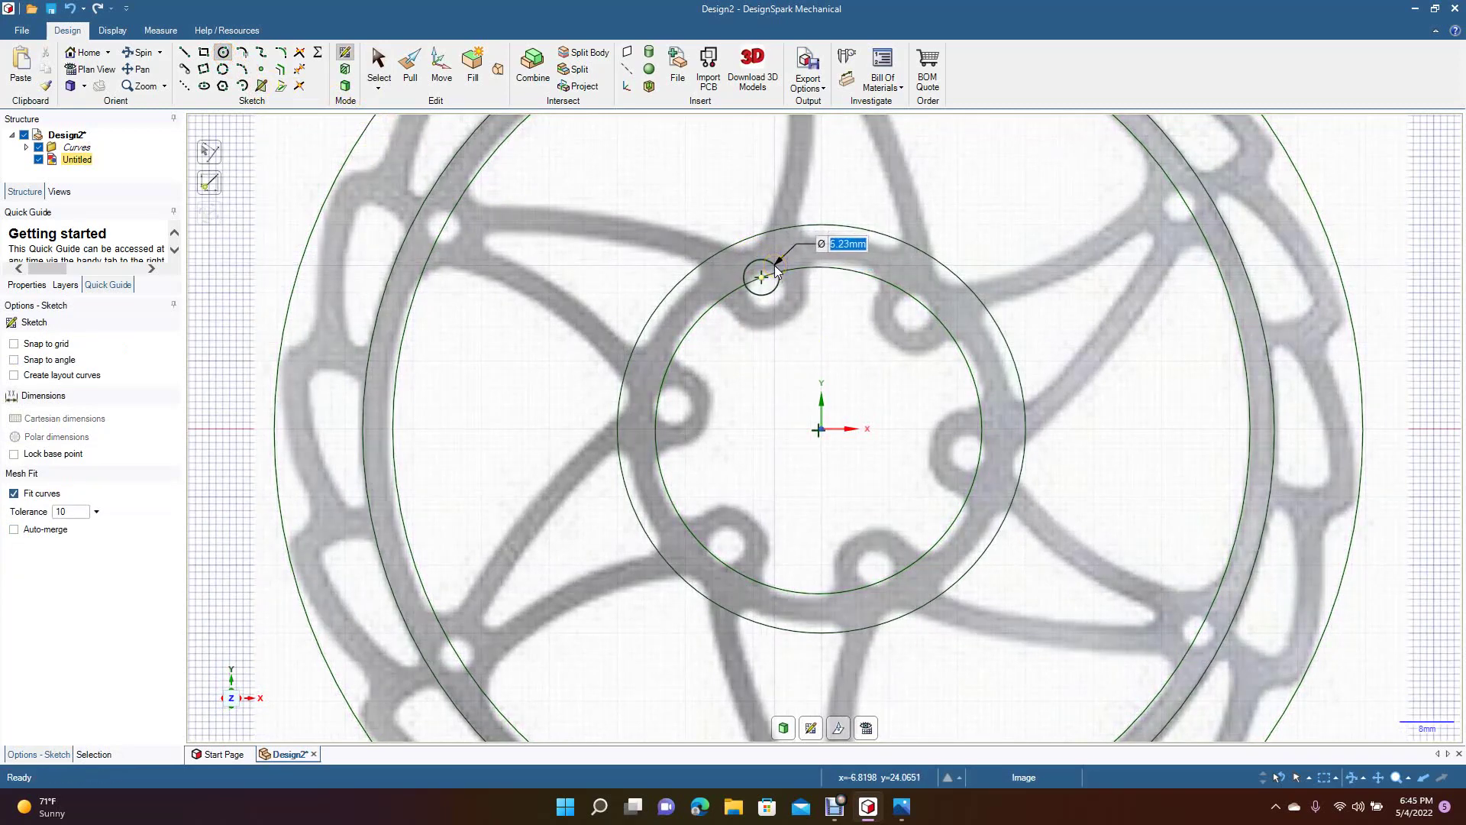
click(775, 267)
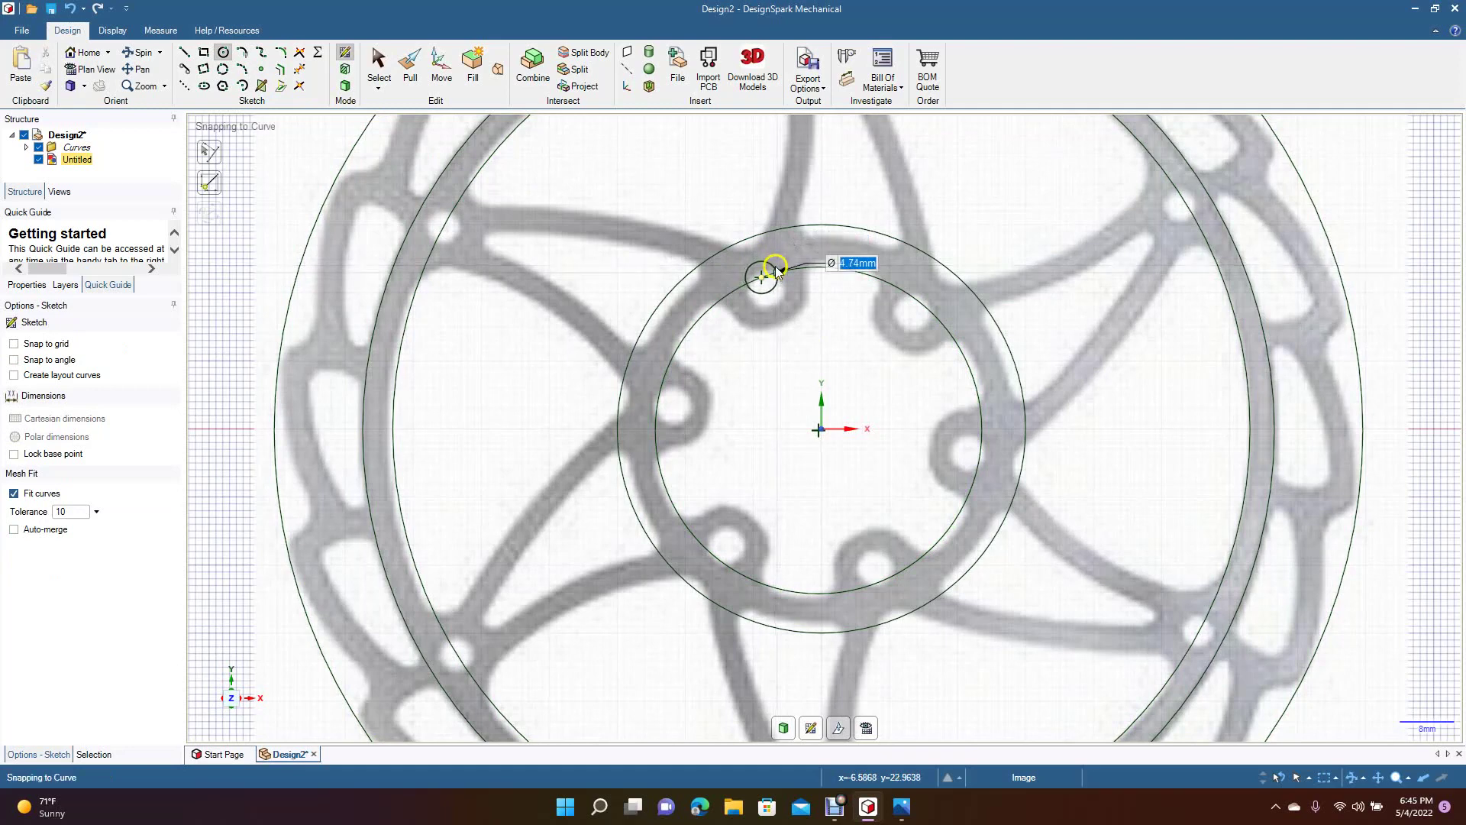
click(776, 266)
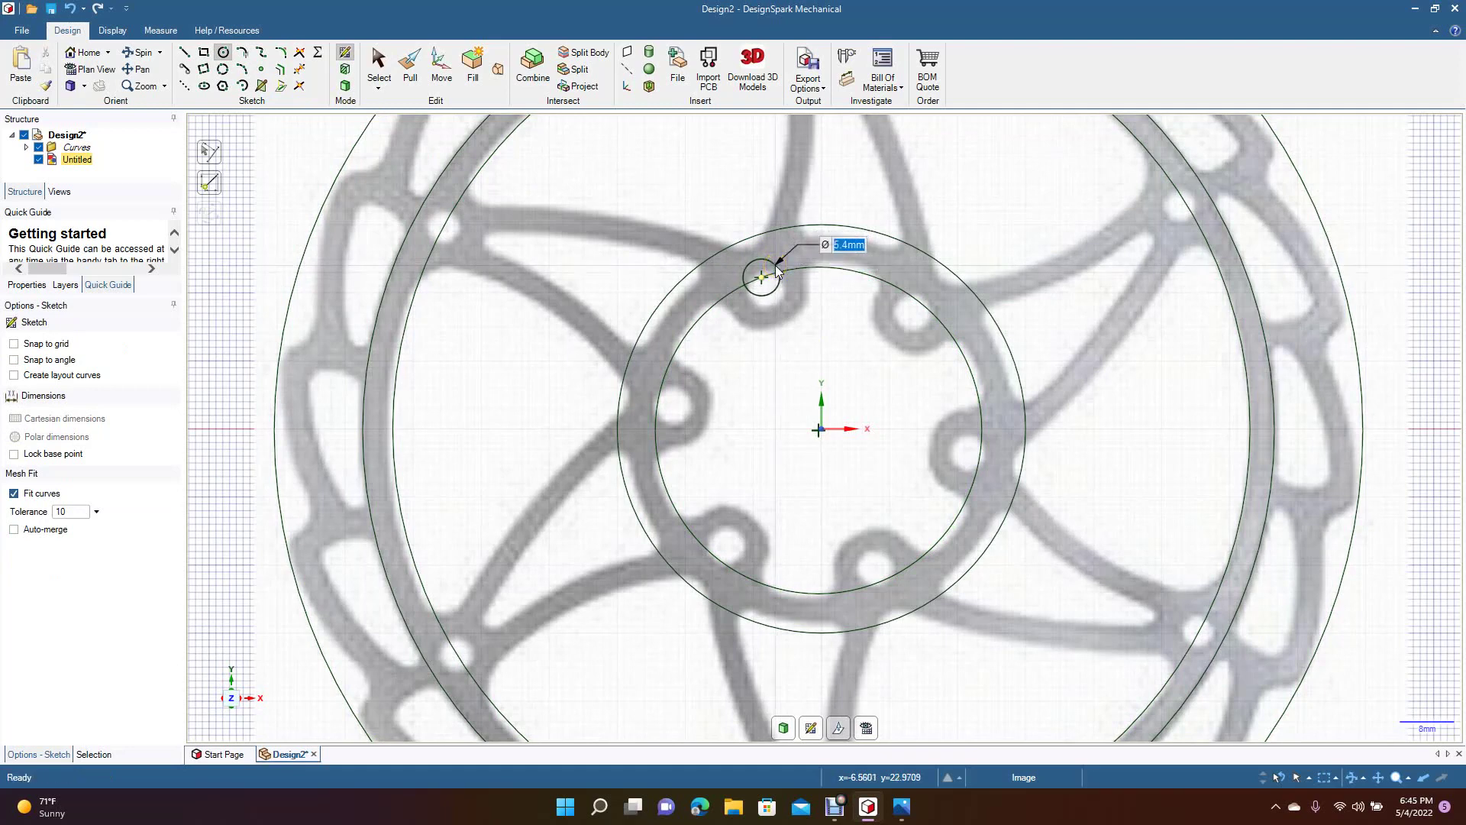
text(5)
key(Return)
click(800, 320)
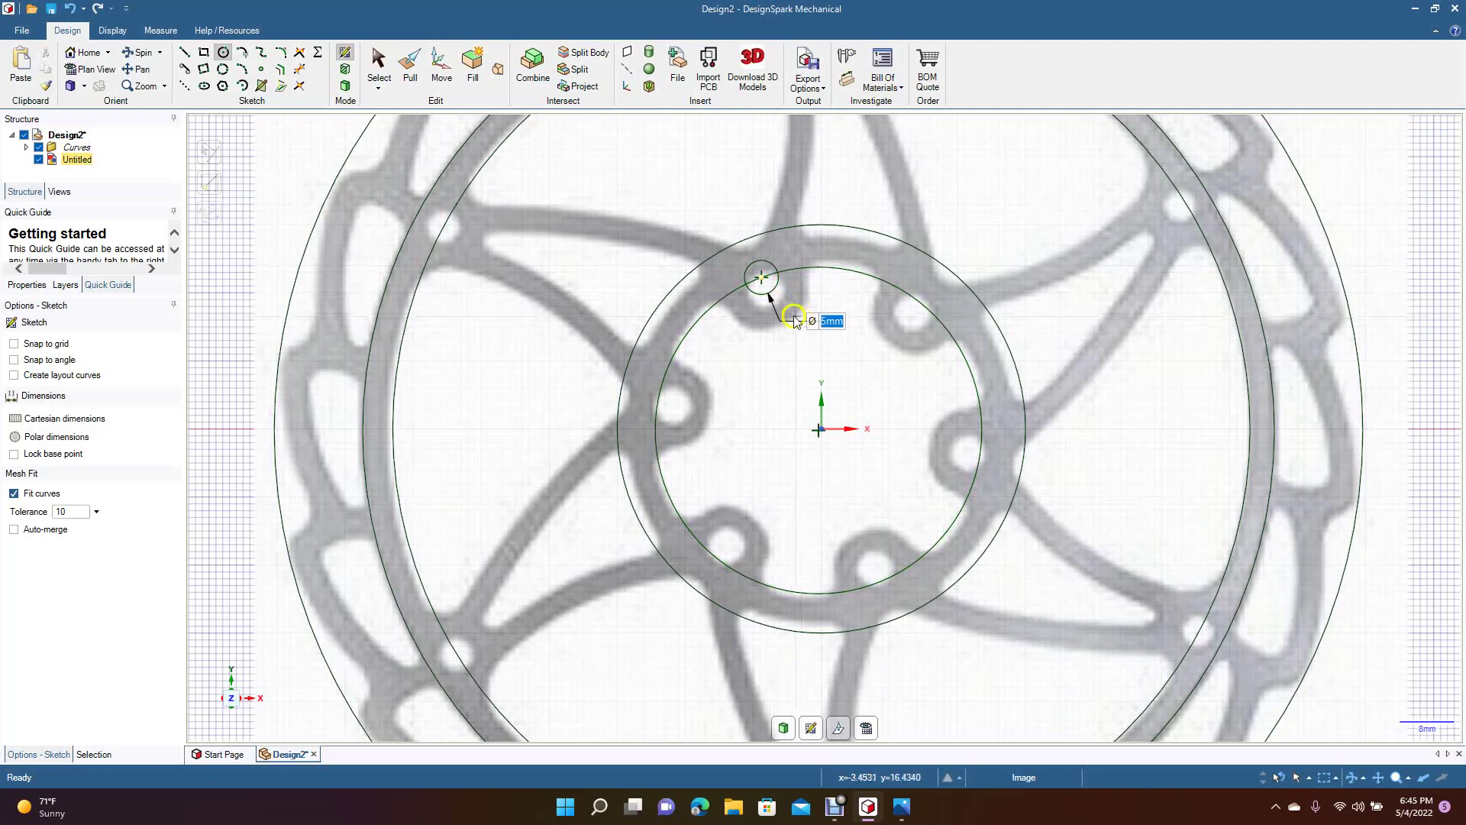
Try to move the 5 mm circle about 2.02 mm down and 0.56 mm sideways onto the photo's bolt hole, and undo both moves.
click(366, 61)
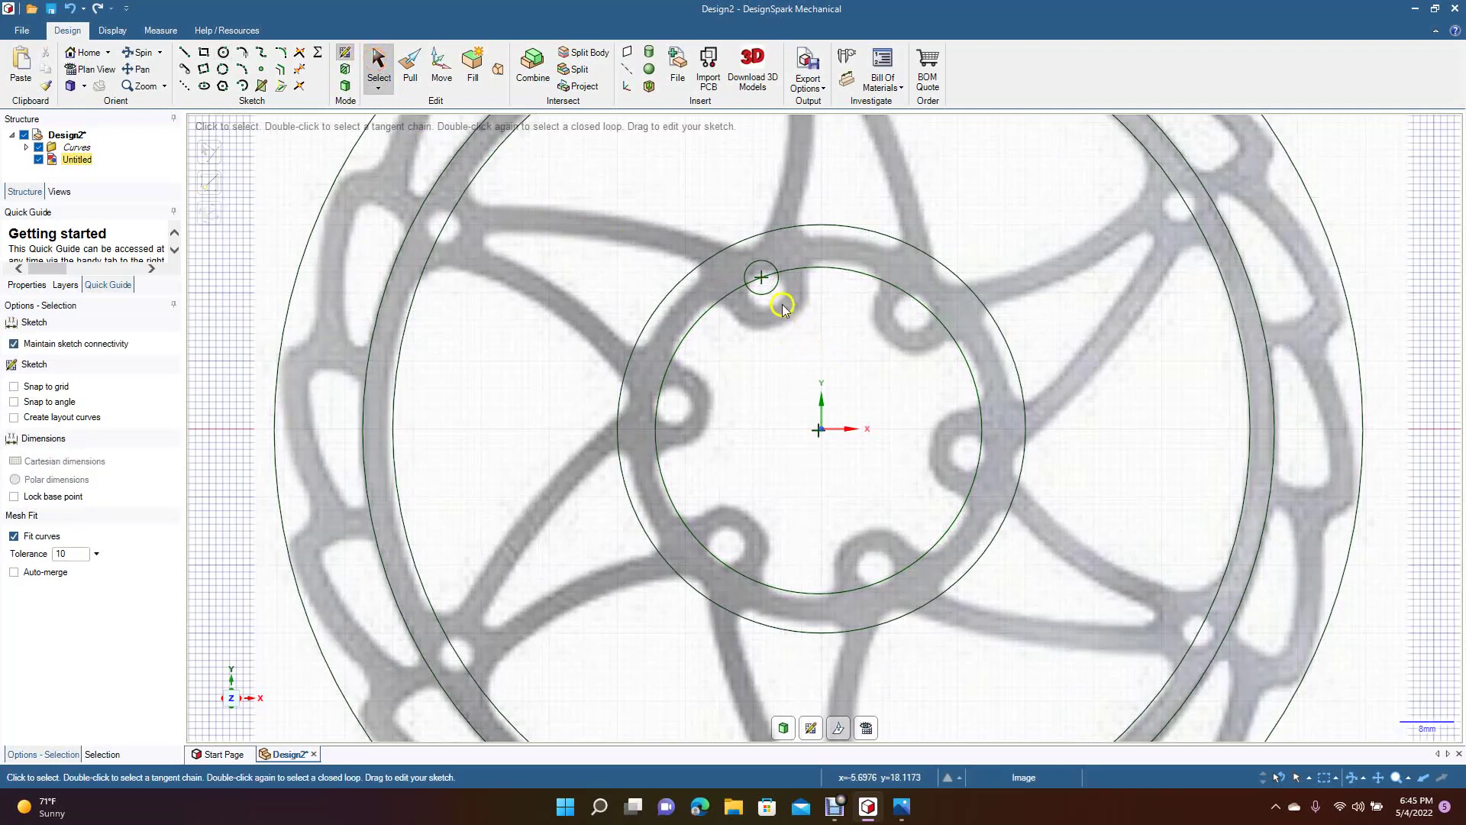
drag(767, 293, 770, 313)
key(Escape)
click(379, 66)
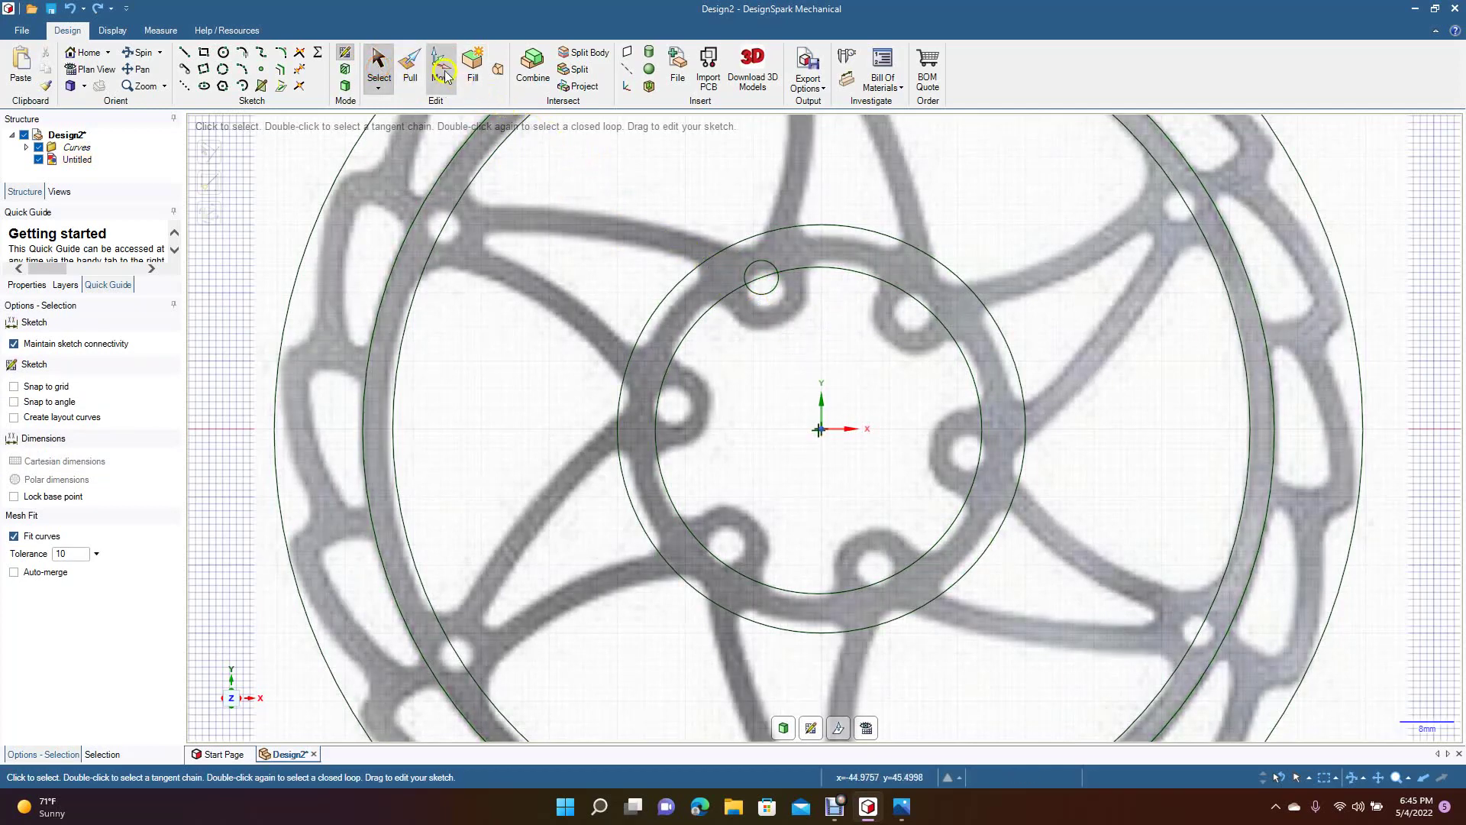
click(442, 69)
click(767, 272)
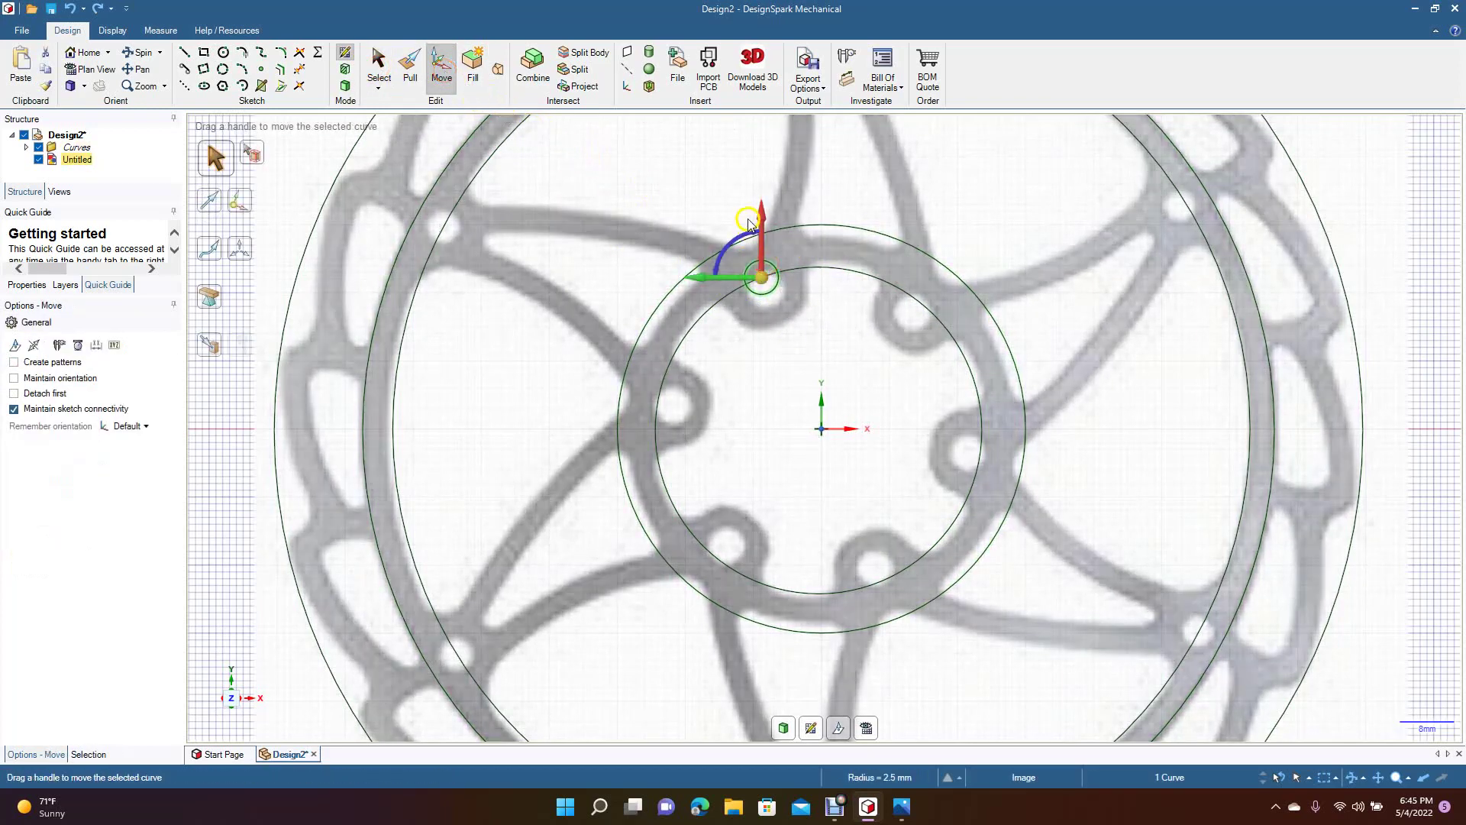
drag(765, 213, 756, 228)
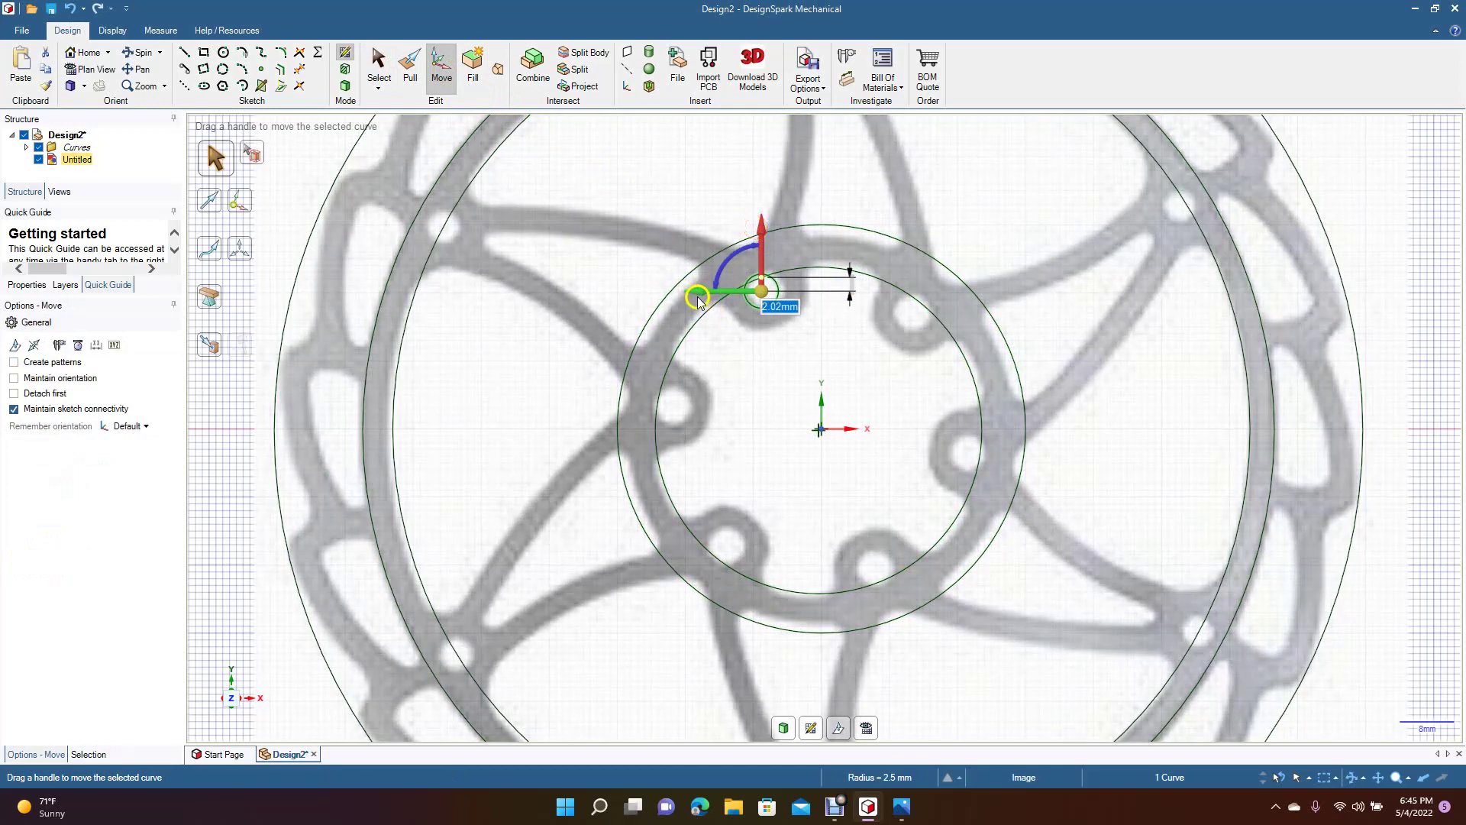
drag(698, 297, 702, 296)
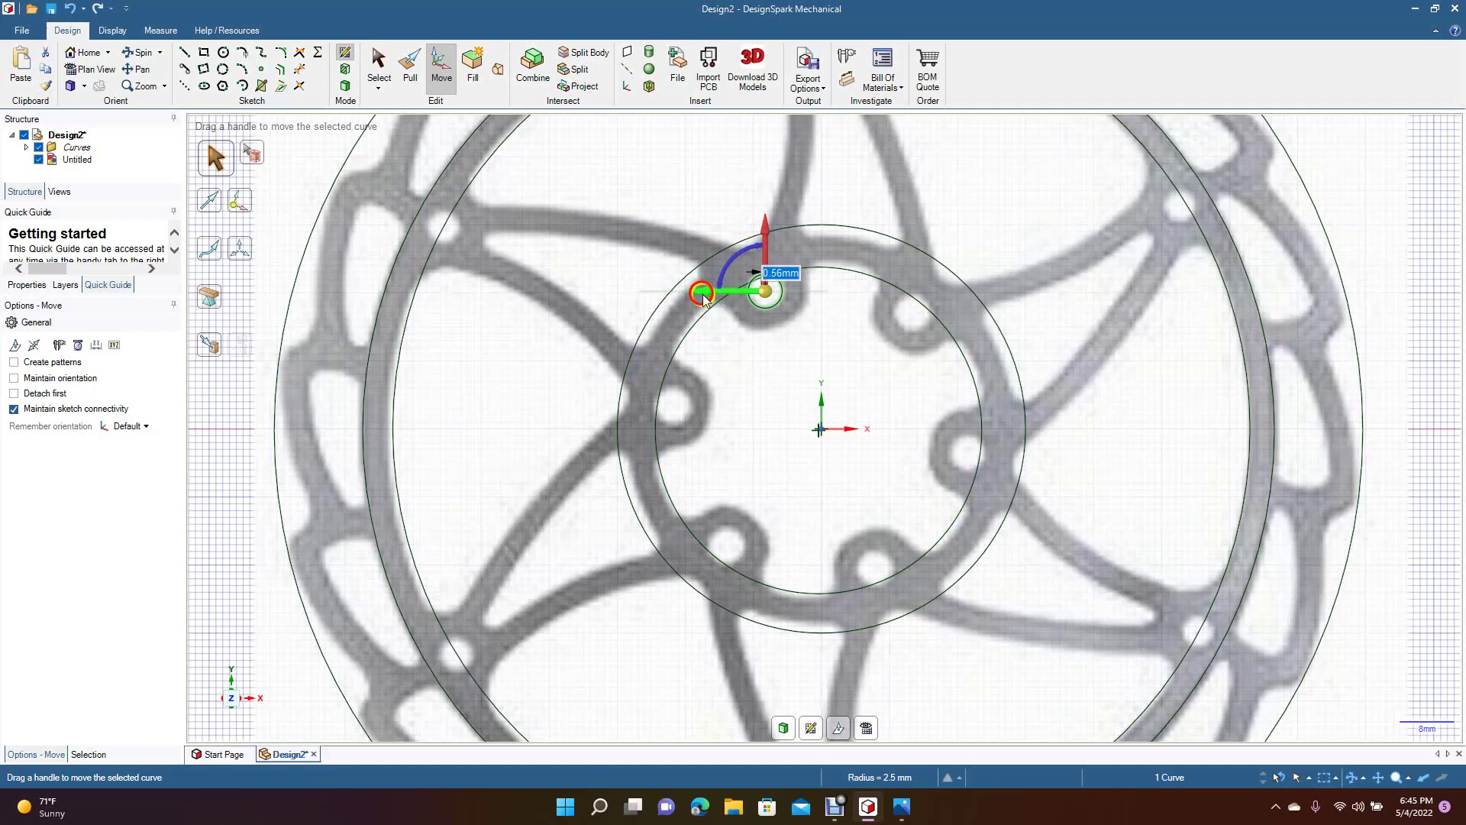
key(ctrl+z)
key(ctrl+z)
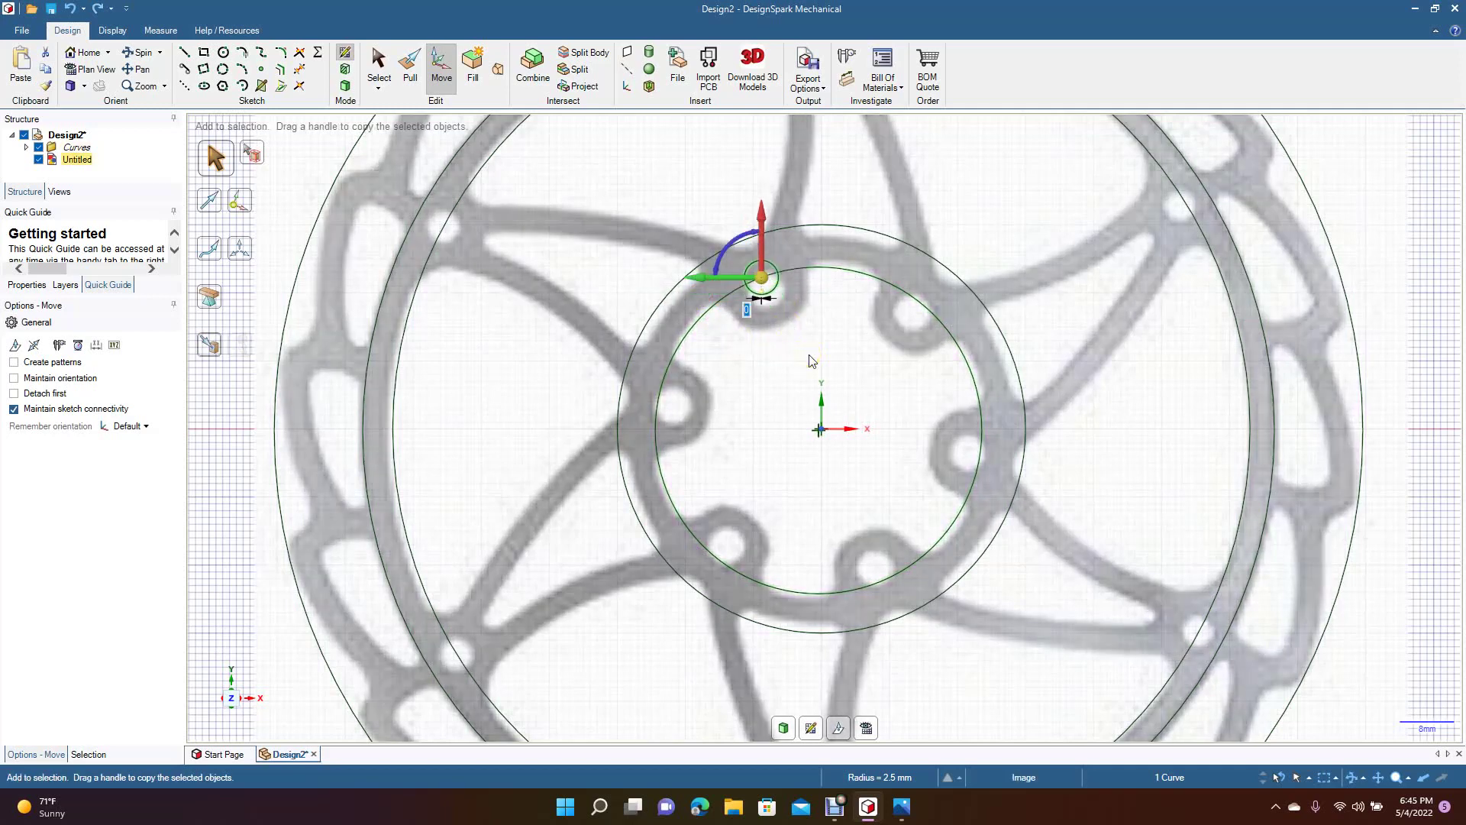
click(379, 65)
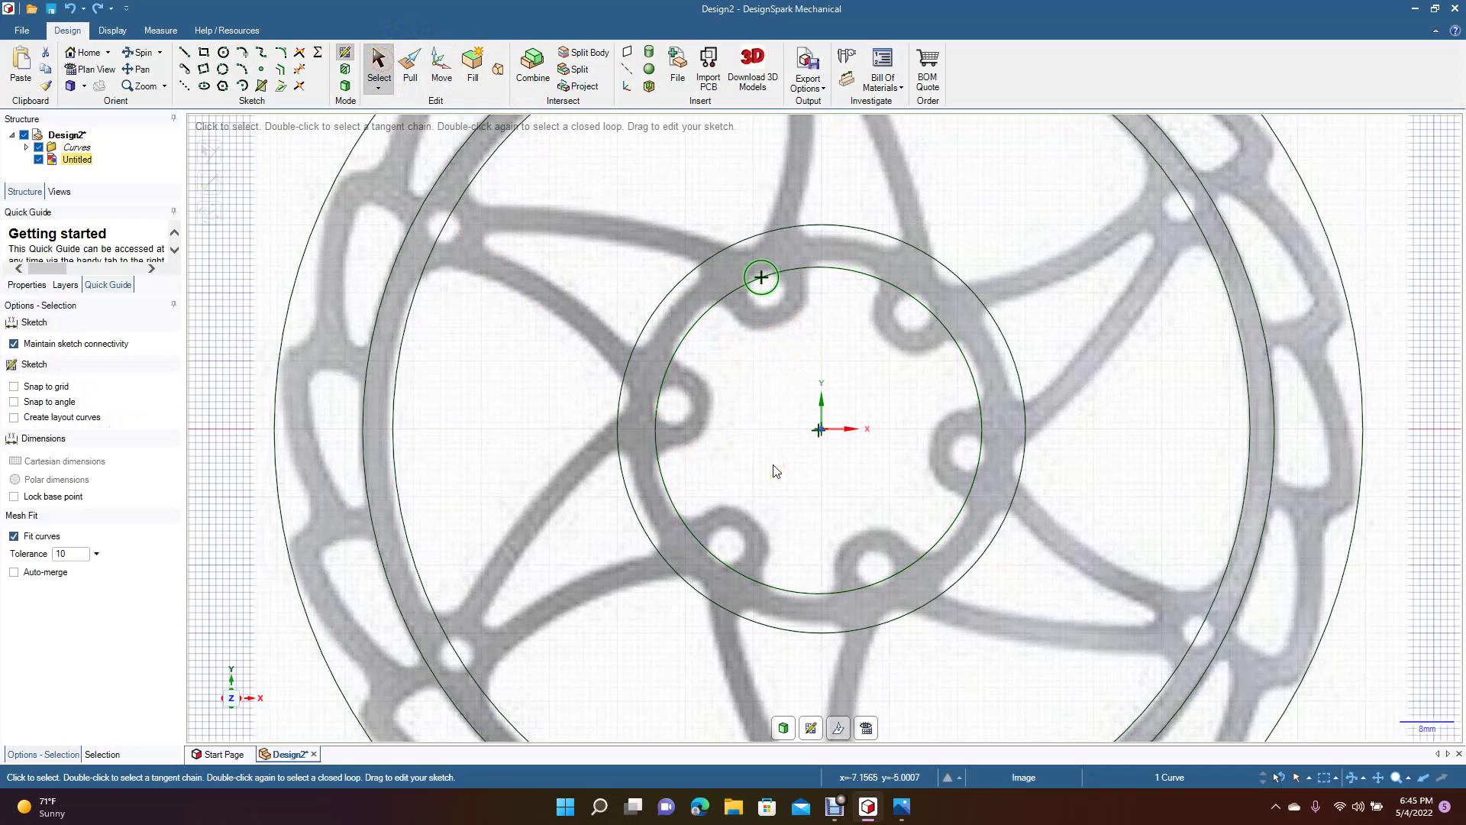
key(Escape)
Sketch a 14 mm diameter circle concentric with the 5 mm bolt-hole circle.
click(222, 51)
click(761, 277)
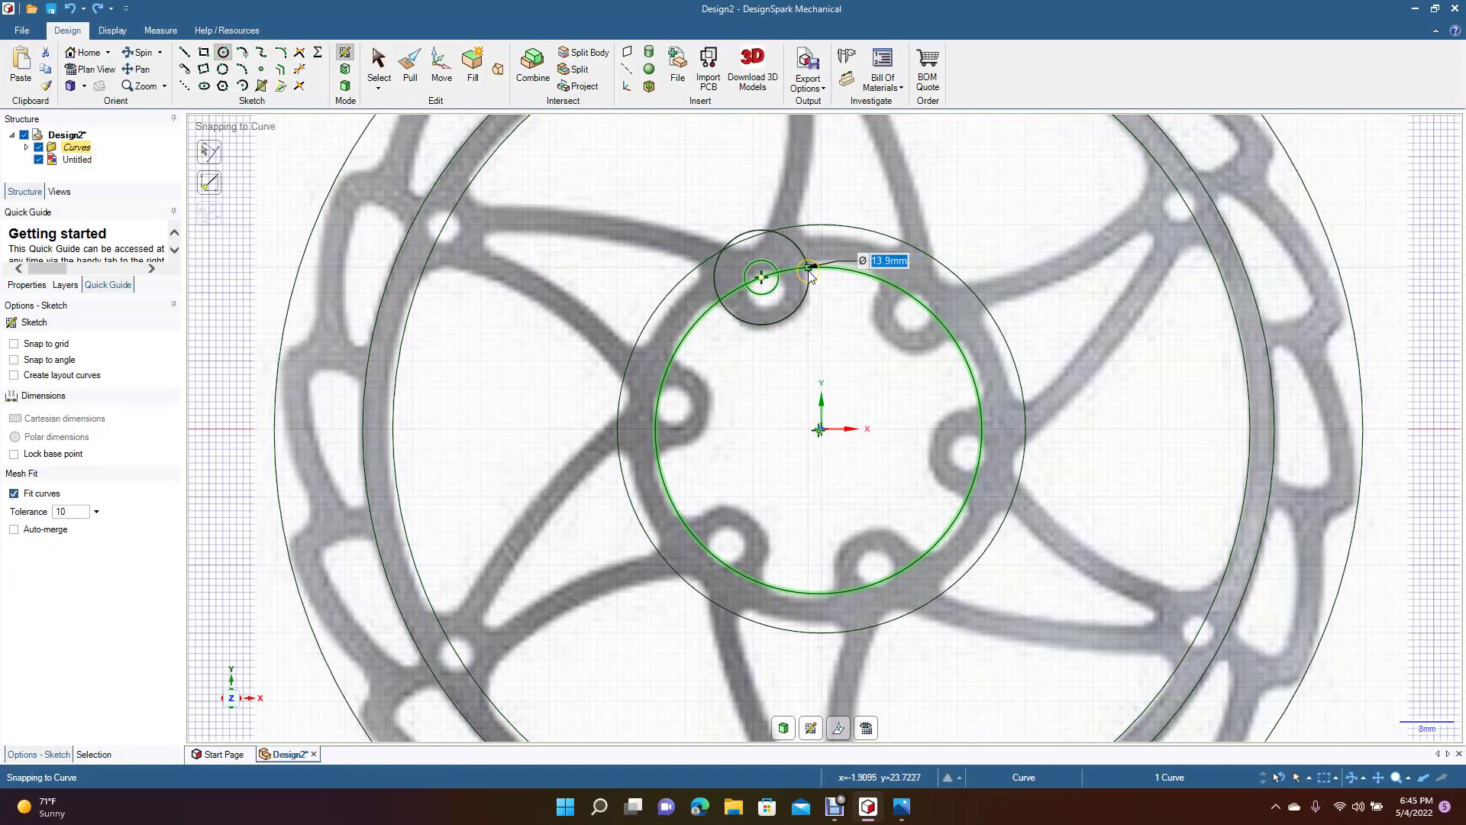
text(14)
key(Return)
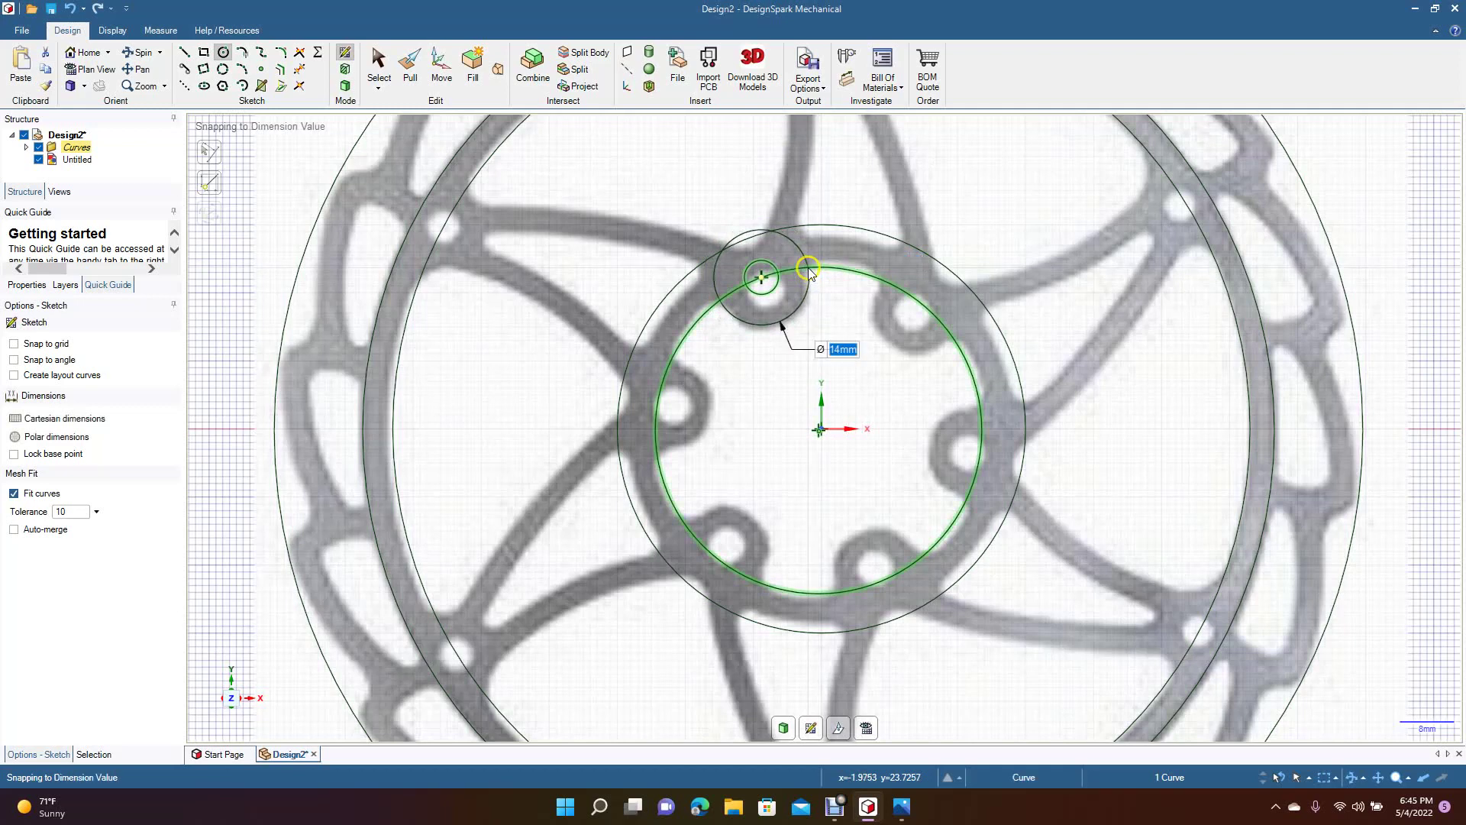
click(379, 67)
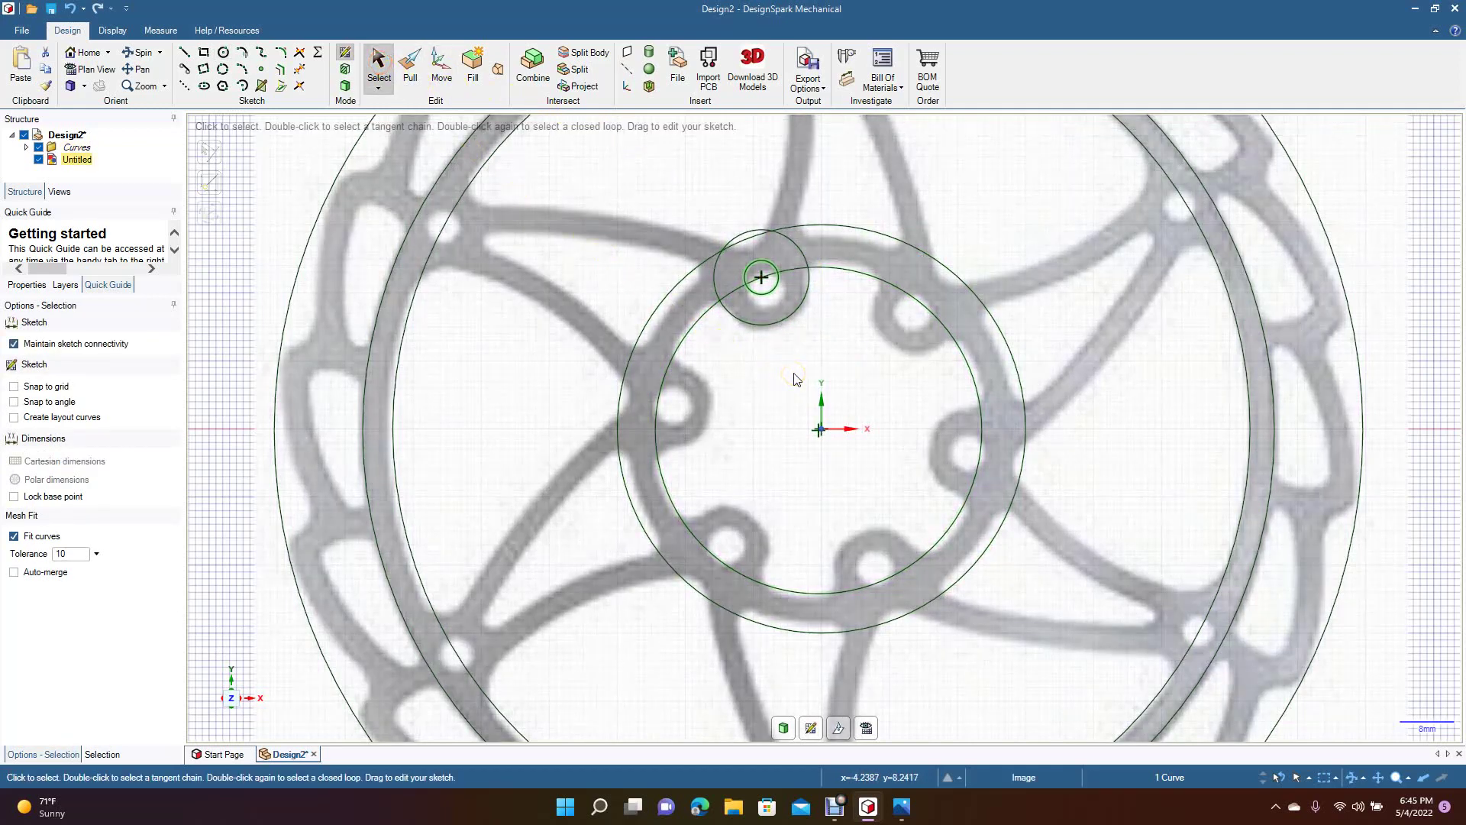
Pattern the 5 mm and 14 mm circles around the rotor's centre as six instances spaced 60° apart.
click(779, 307)
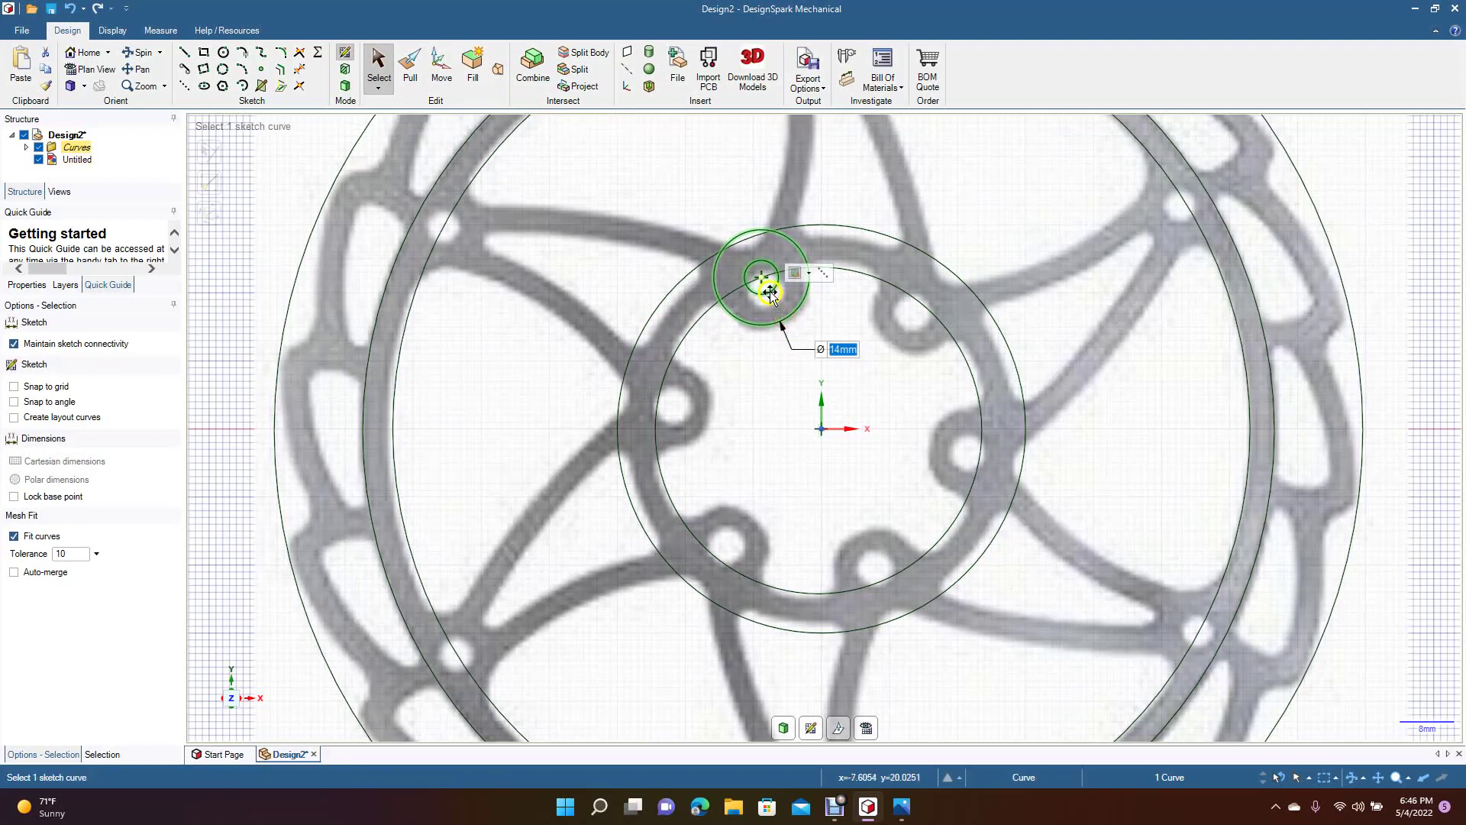
ctrl+click(766, 290)
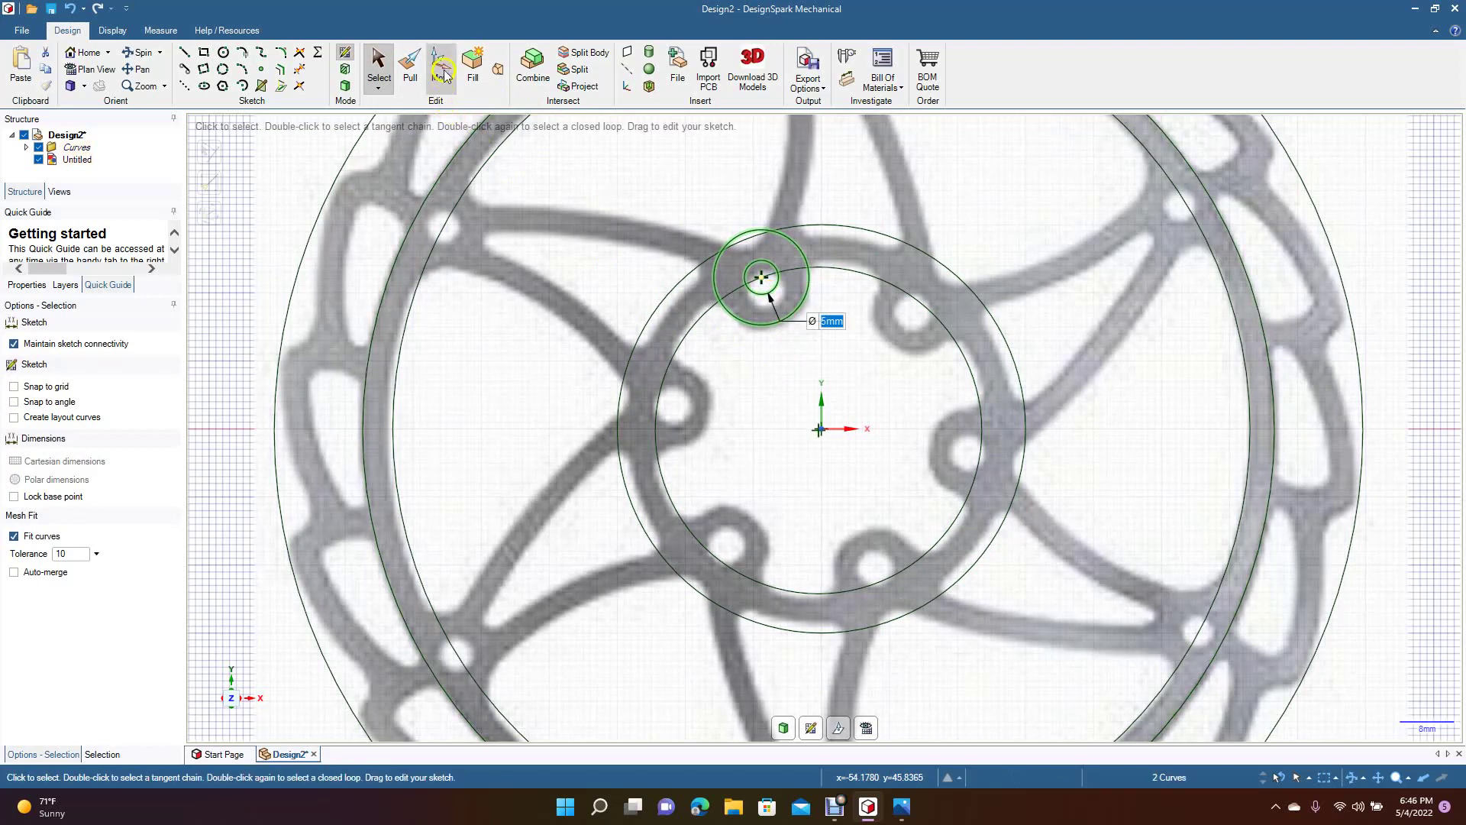
click(445, 74)
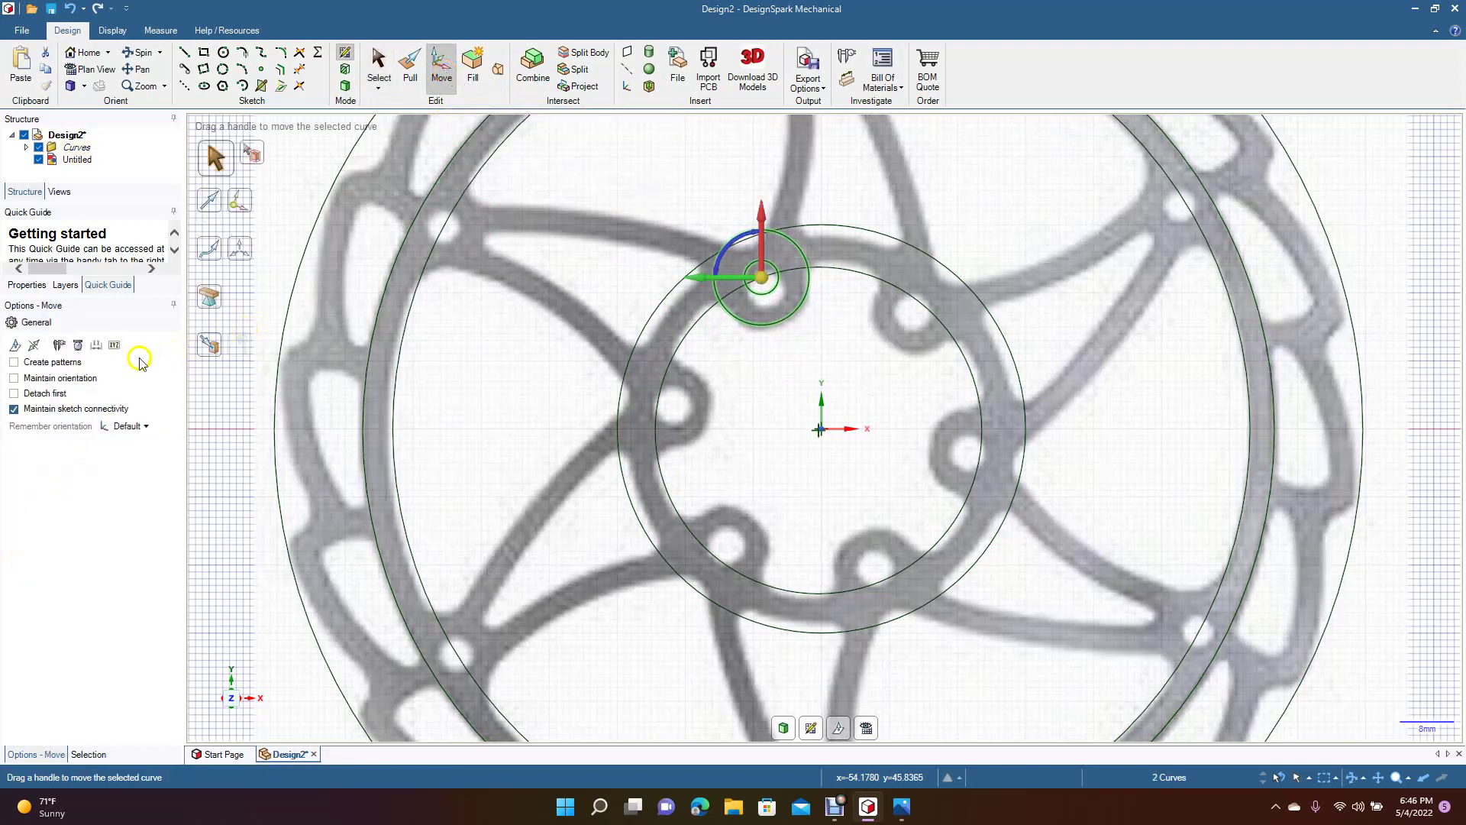
click(55, 365)
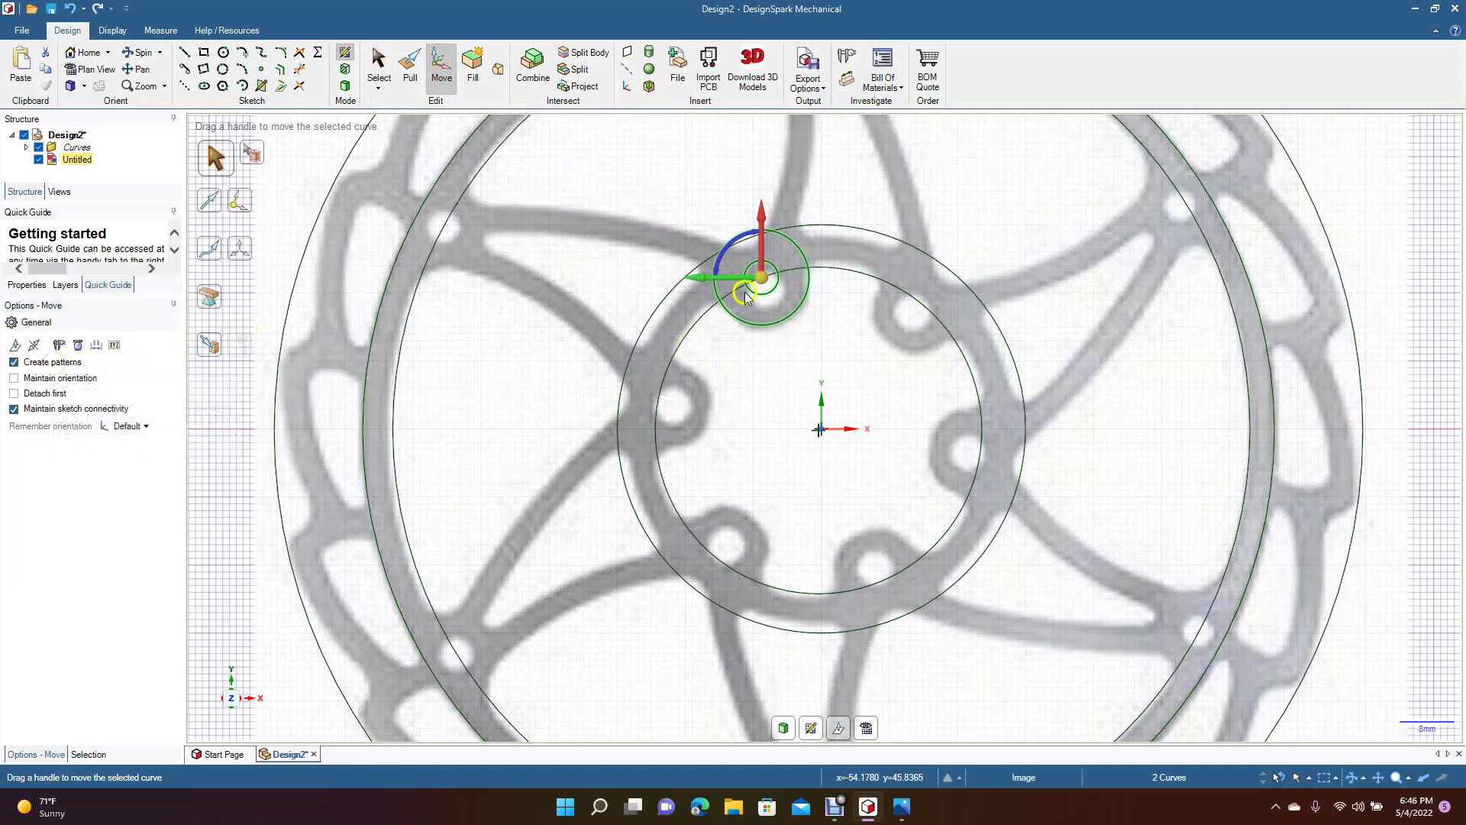
mouse_move(766, 284)
mouse_down()
mouse_move(762, 358)
mouse_move(823, 433)
mouse_up()
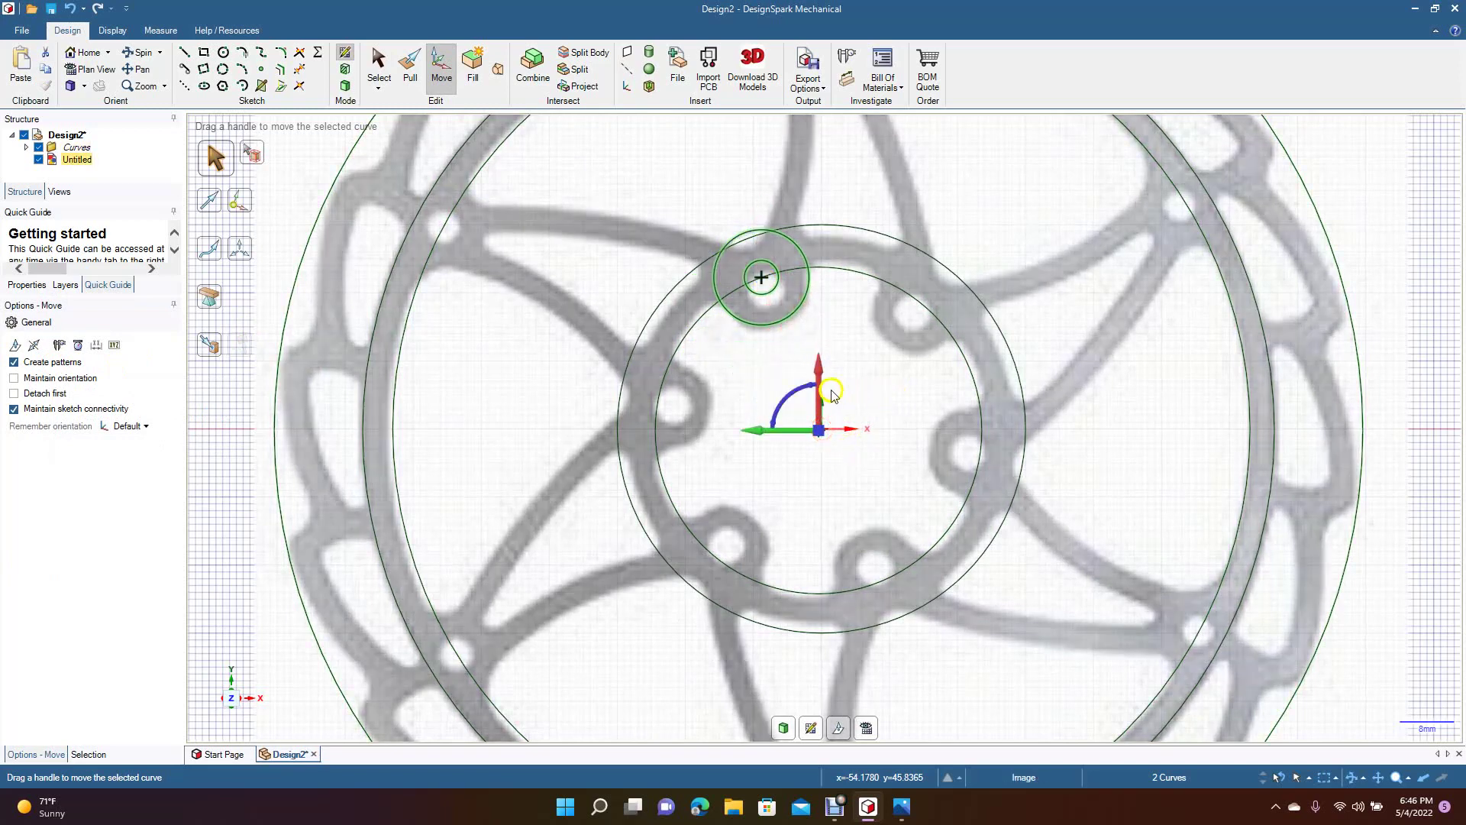
click(794, 394)
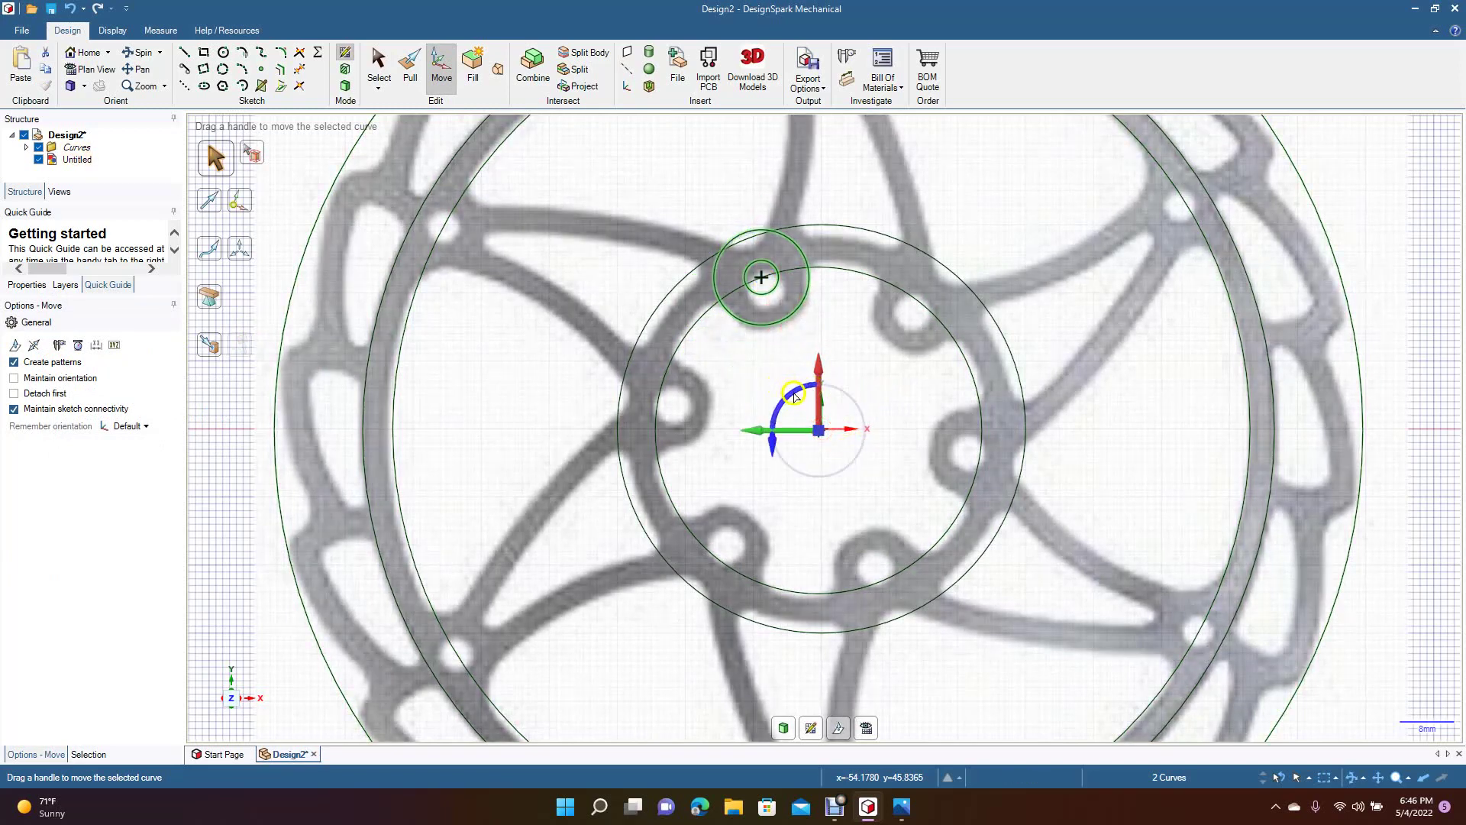
drag(795, 397, 767, 438)
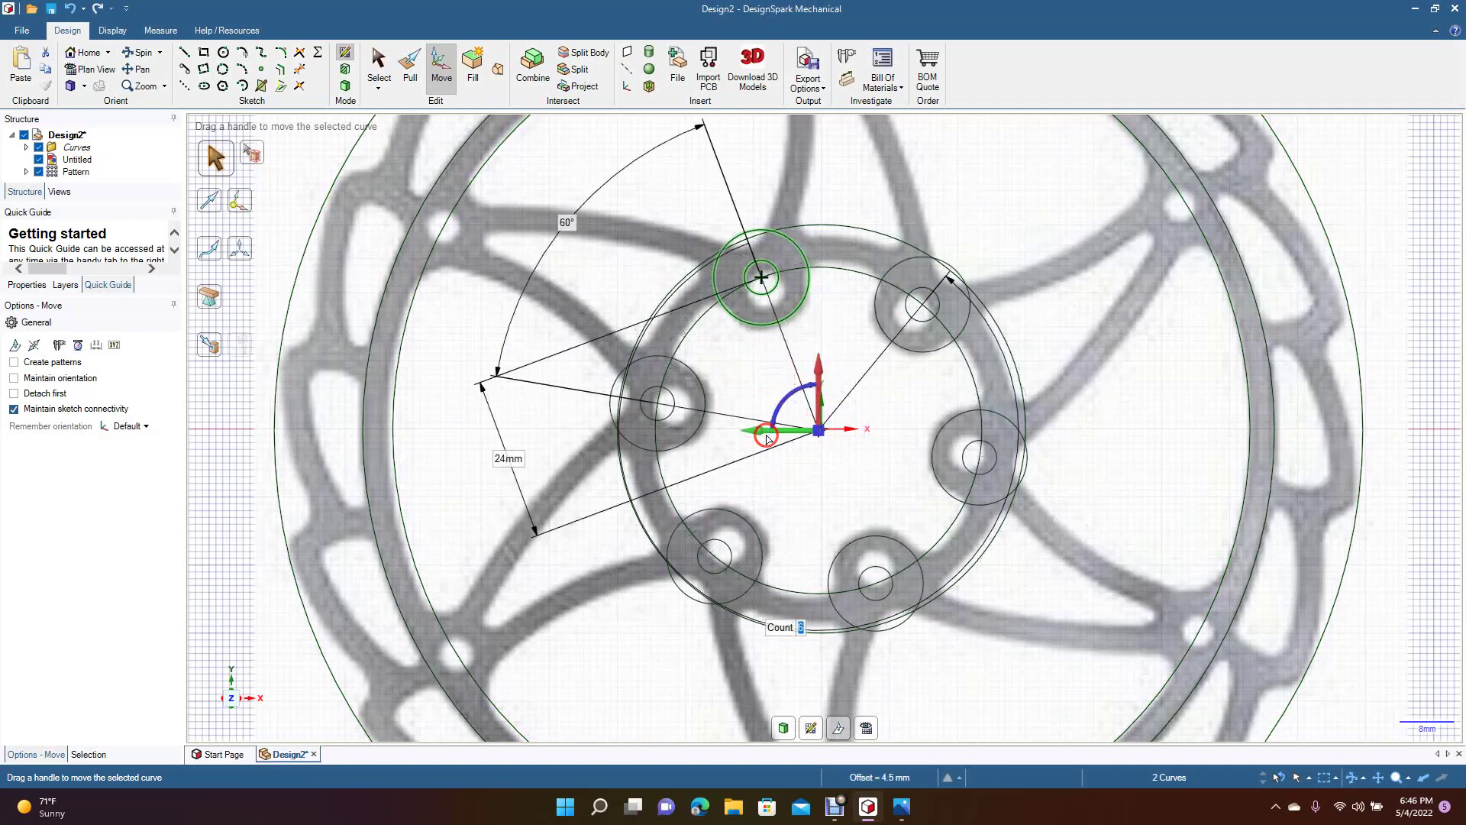
click(500, 232)
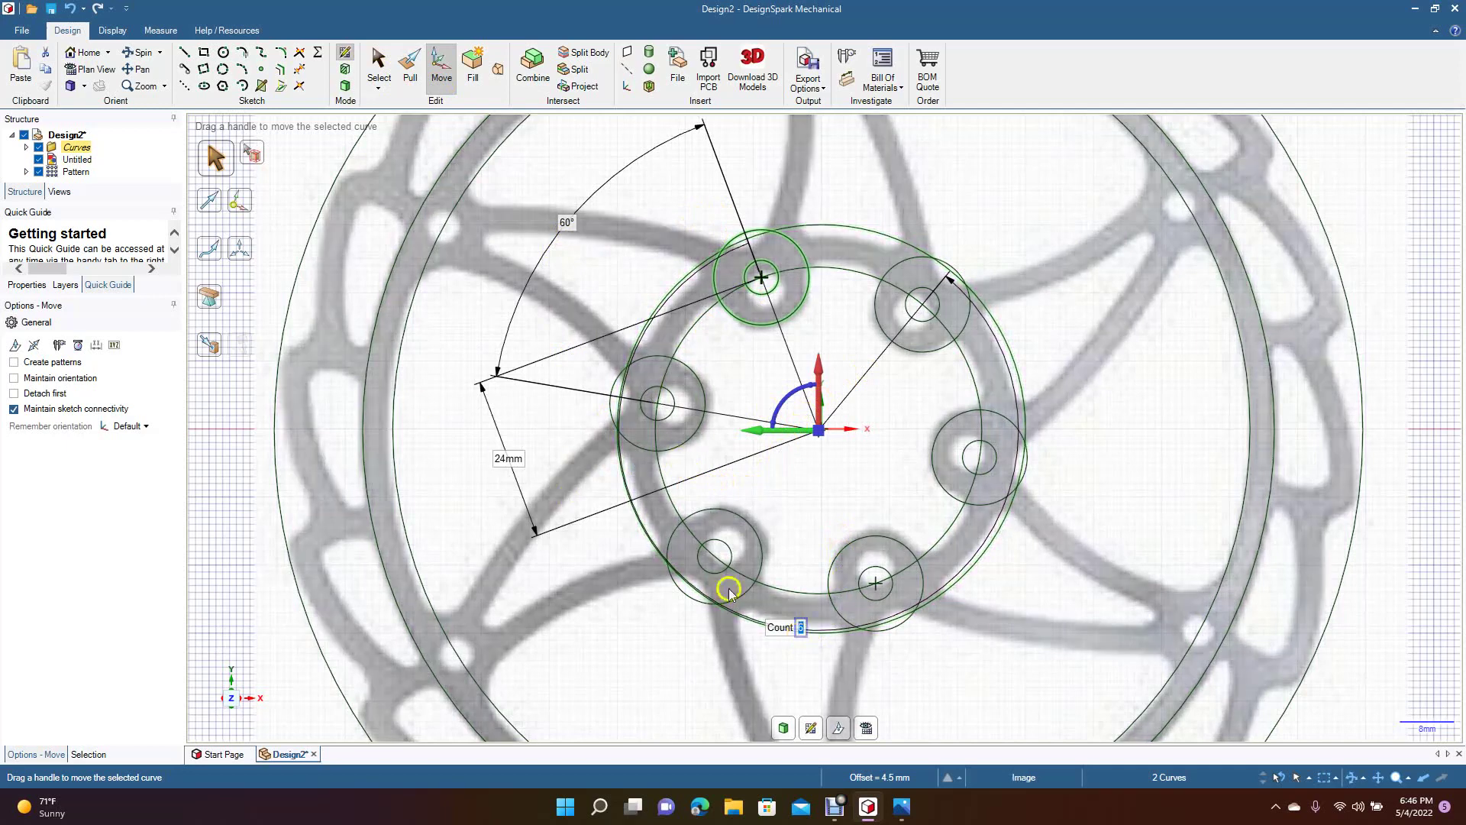
click(379, 86)
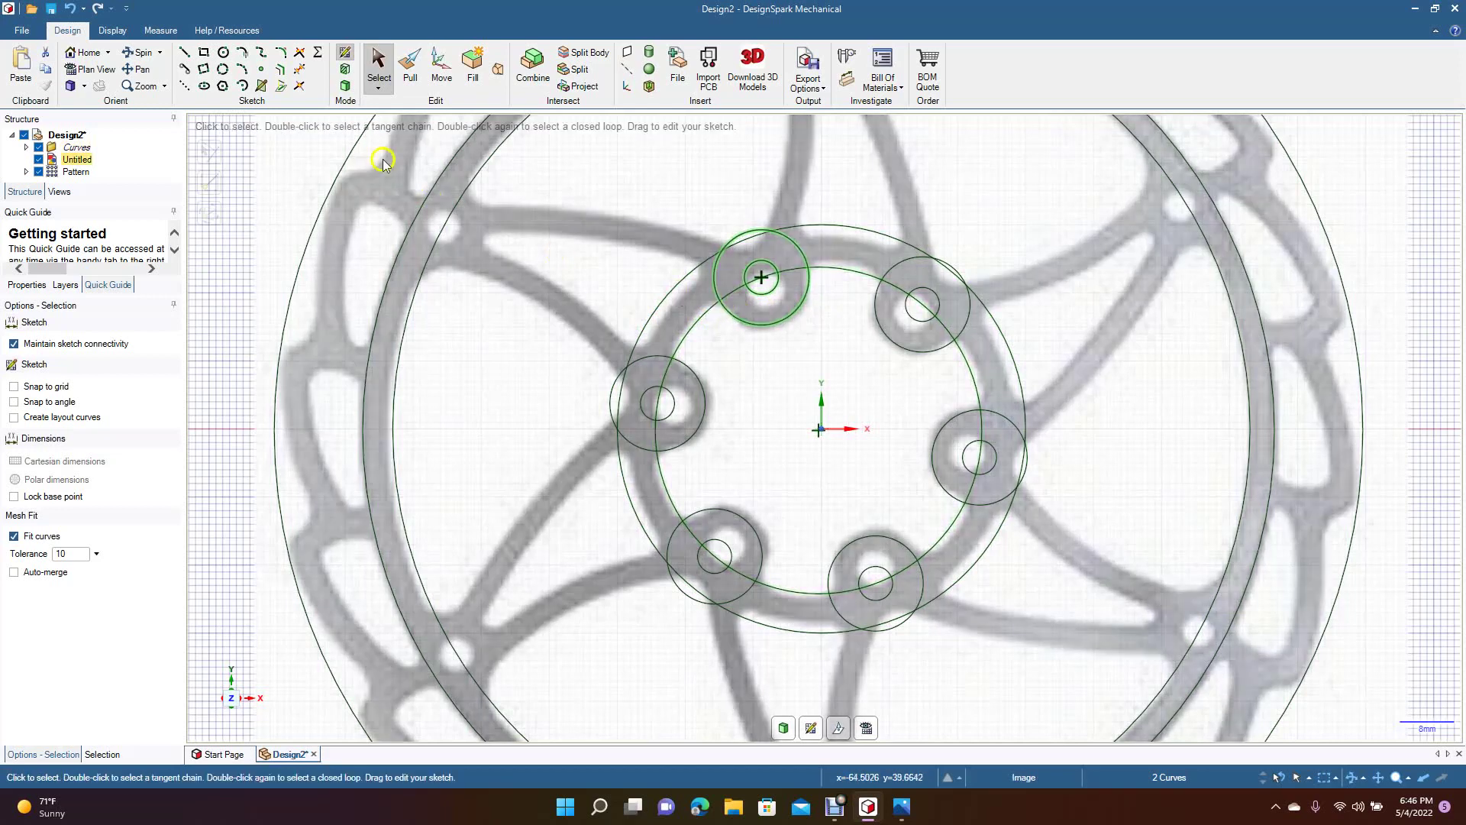
Trim the upper-left lug's 14 mm circle outside the inner hub circle, and the hub circle segments inside the lug and its hole.
click(300, 73)
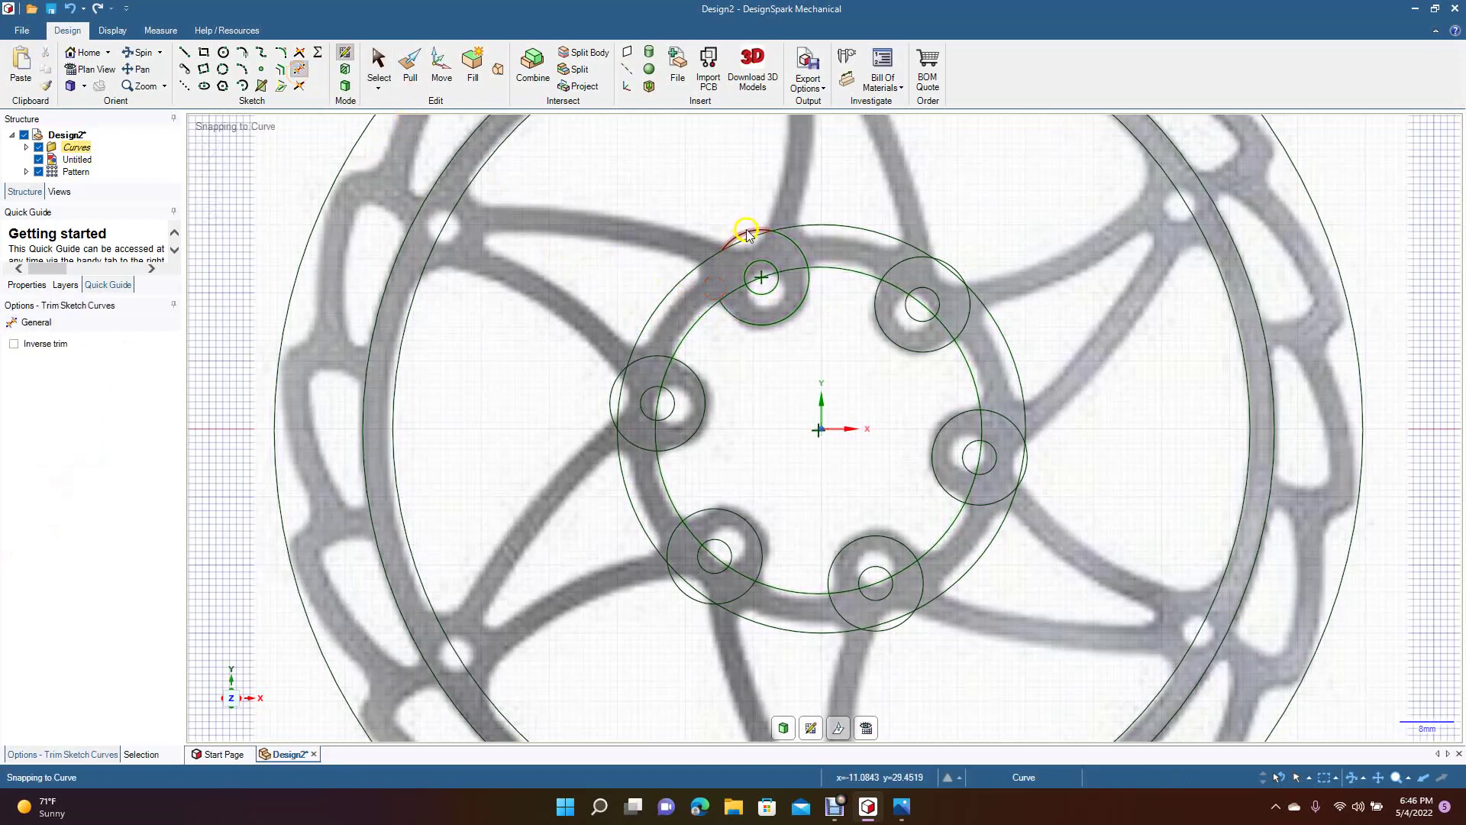
click(791, 242)
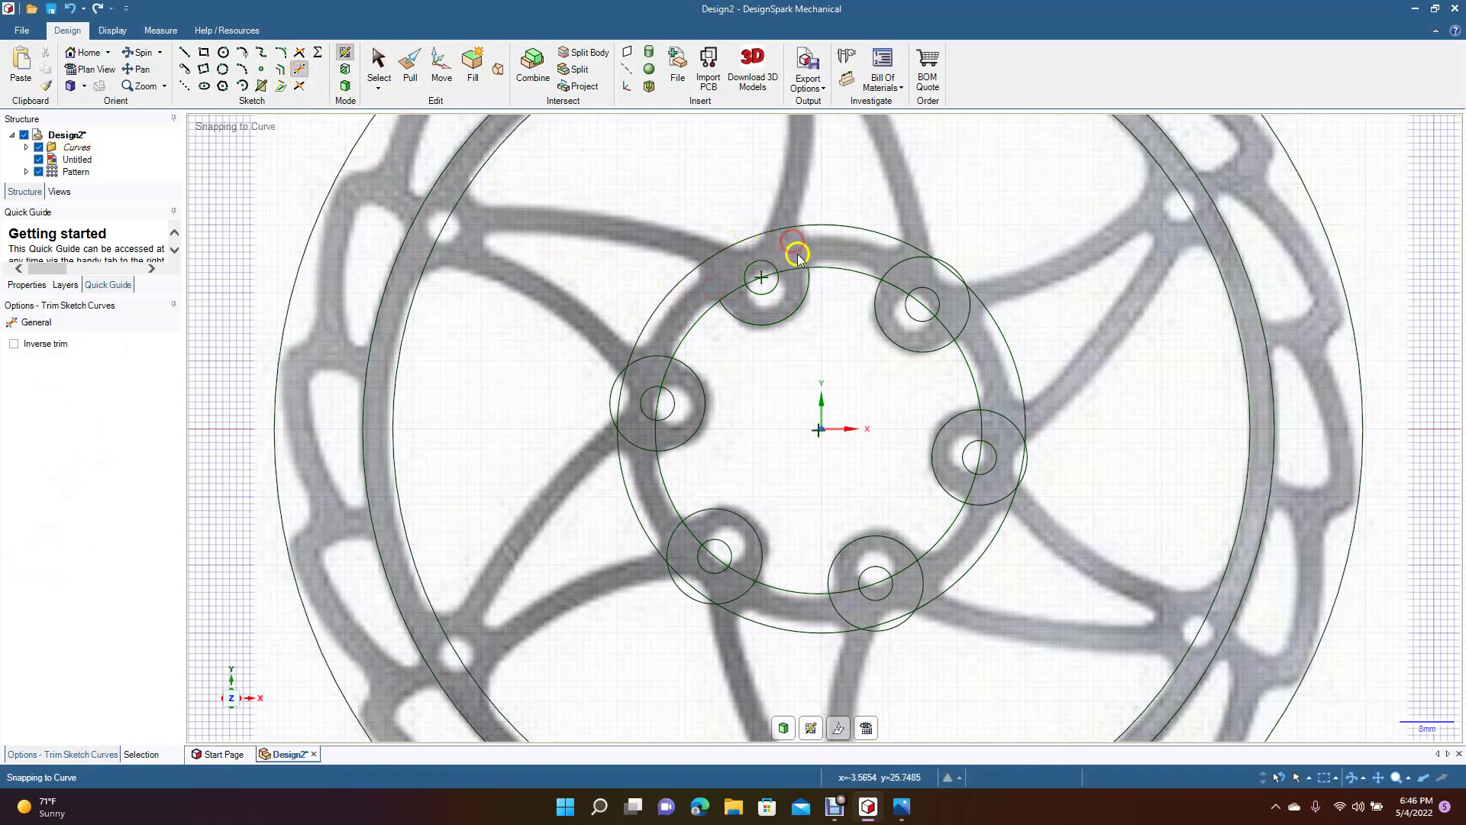
click(796, 269)
click(737, 294)
click(757, 281)
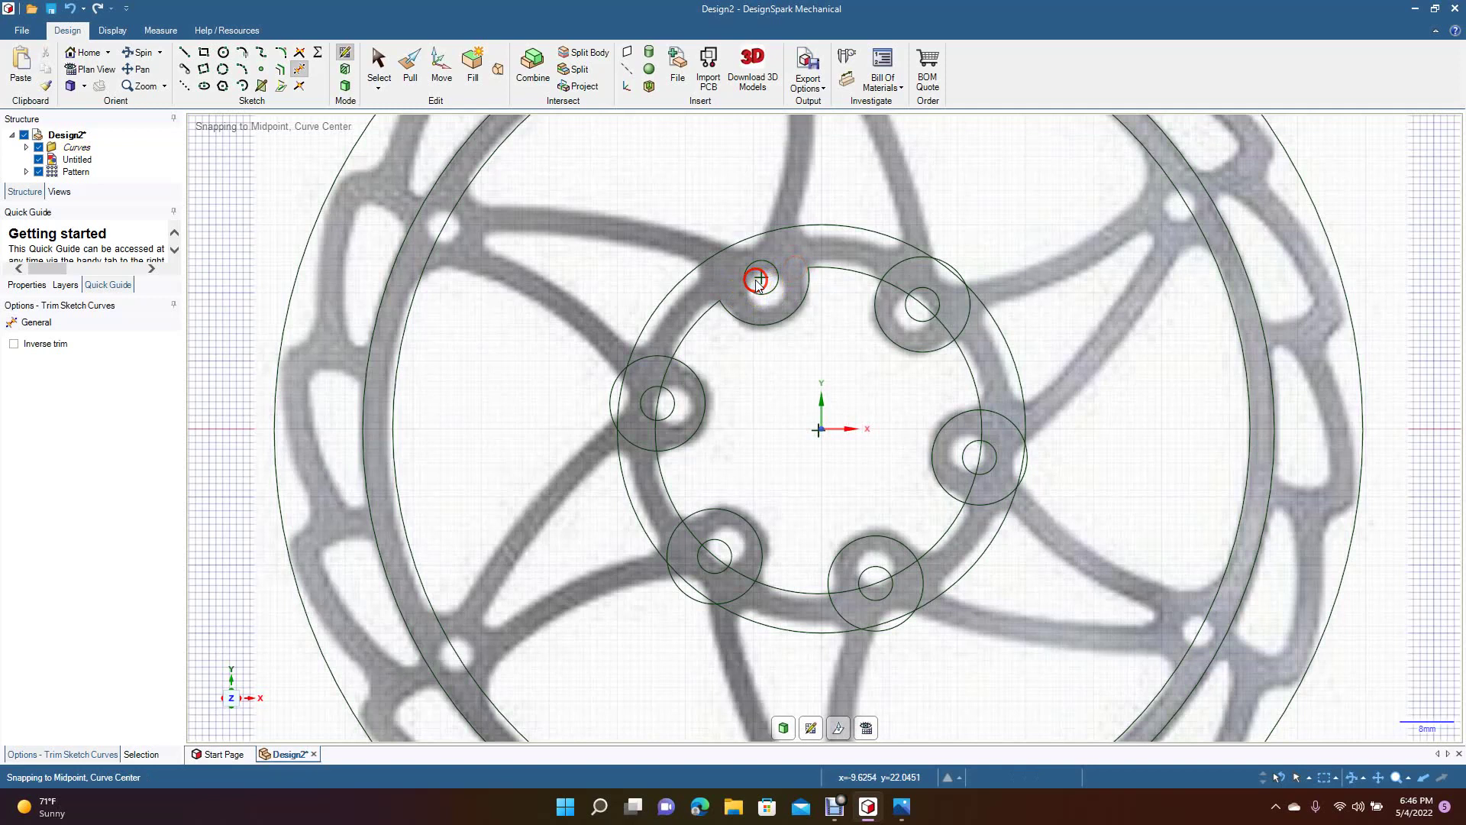
Trim the upper-right lug's outer arcs between and beyond the hub circles, and the inner hub circle segments crossing the lug and its hole.
click(901, 262)
click(945, 267)
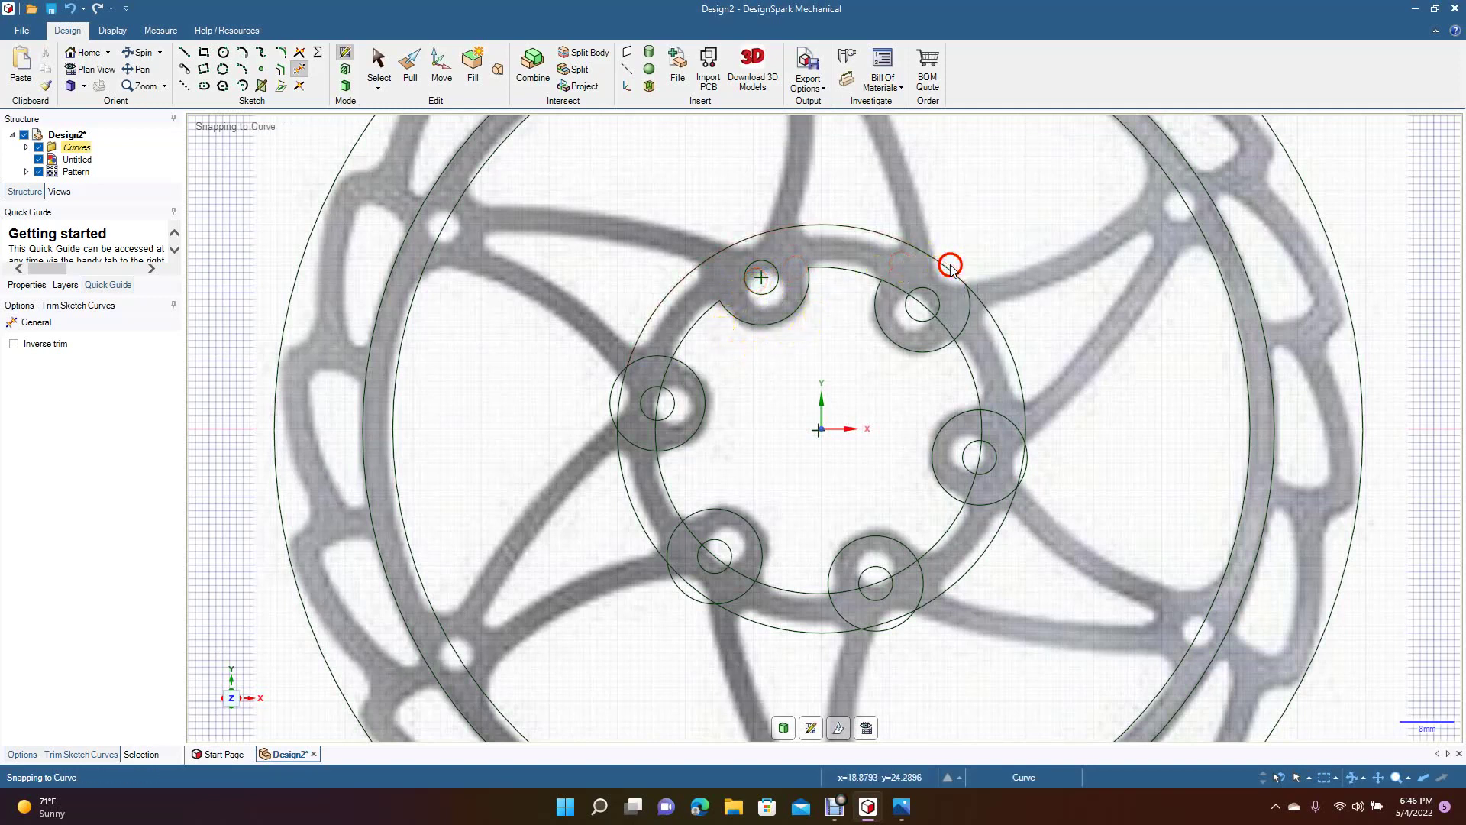
click(965, 312)
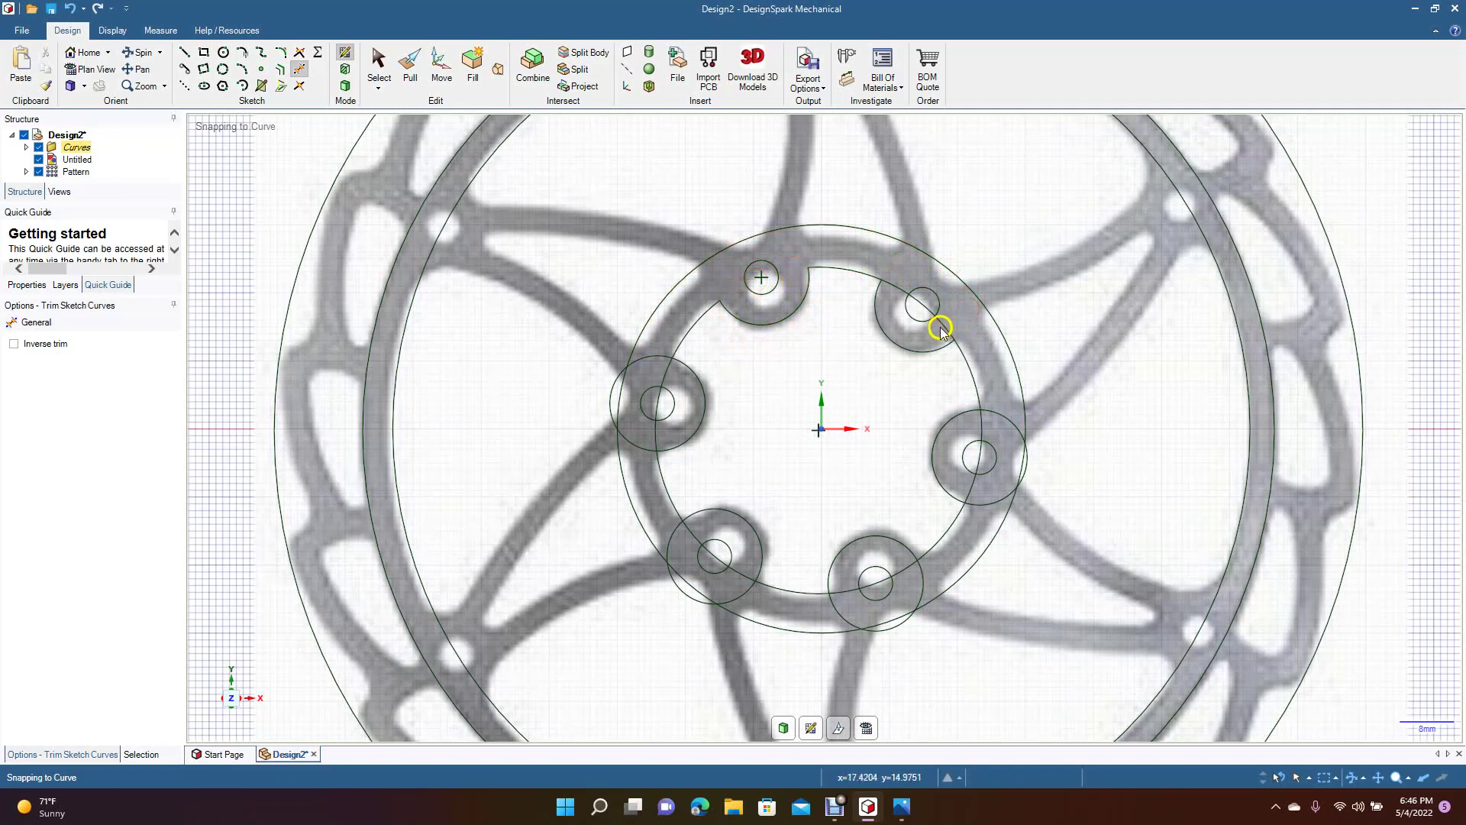
click(921, 307)
click(896, 292)
Trim the left lug's arcs between and beyond the hub circles, and the inner hub circle segments crossing the lug and its hole.
click(698, 418)
click(654, 357)
click(616, 388)
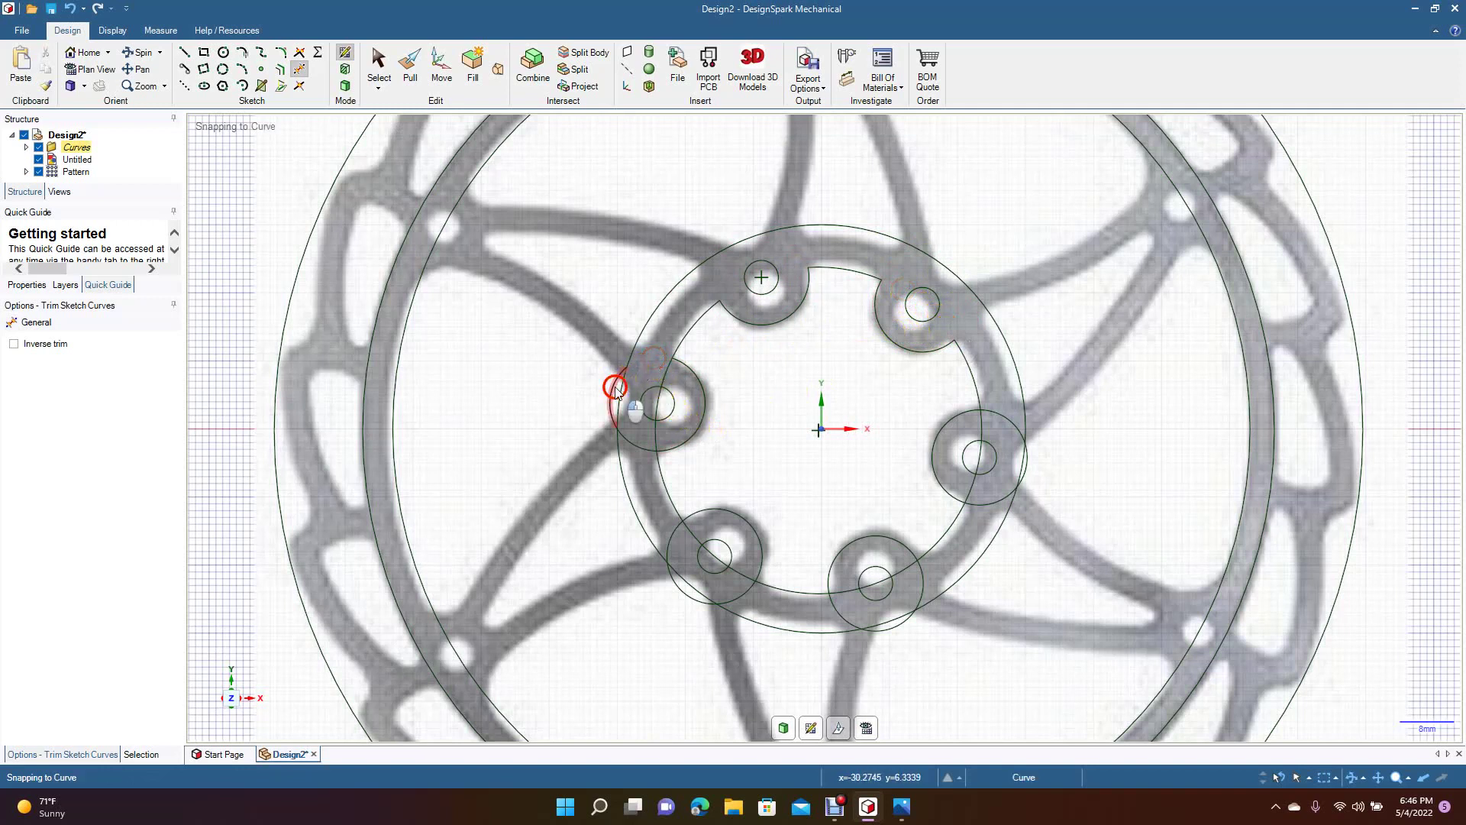
click(642, 442)
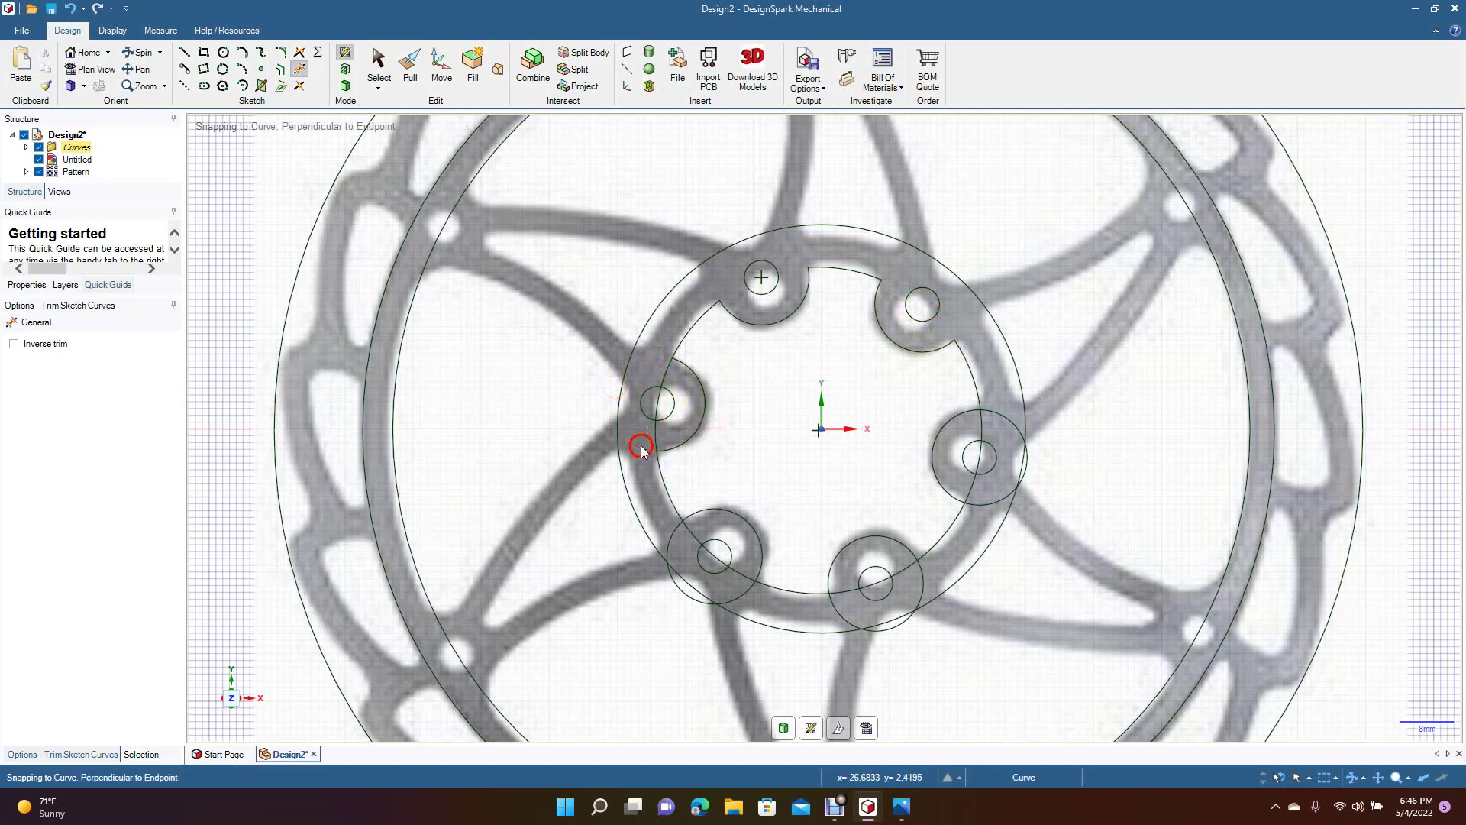
click(655, 420)
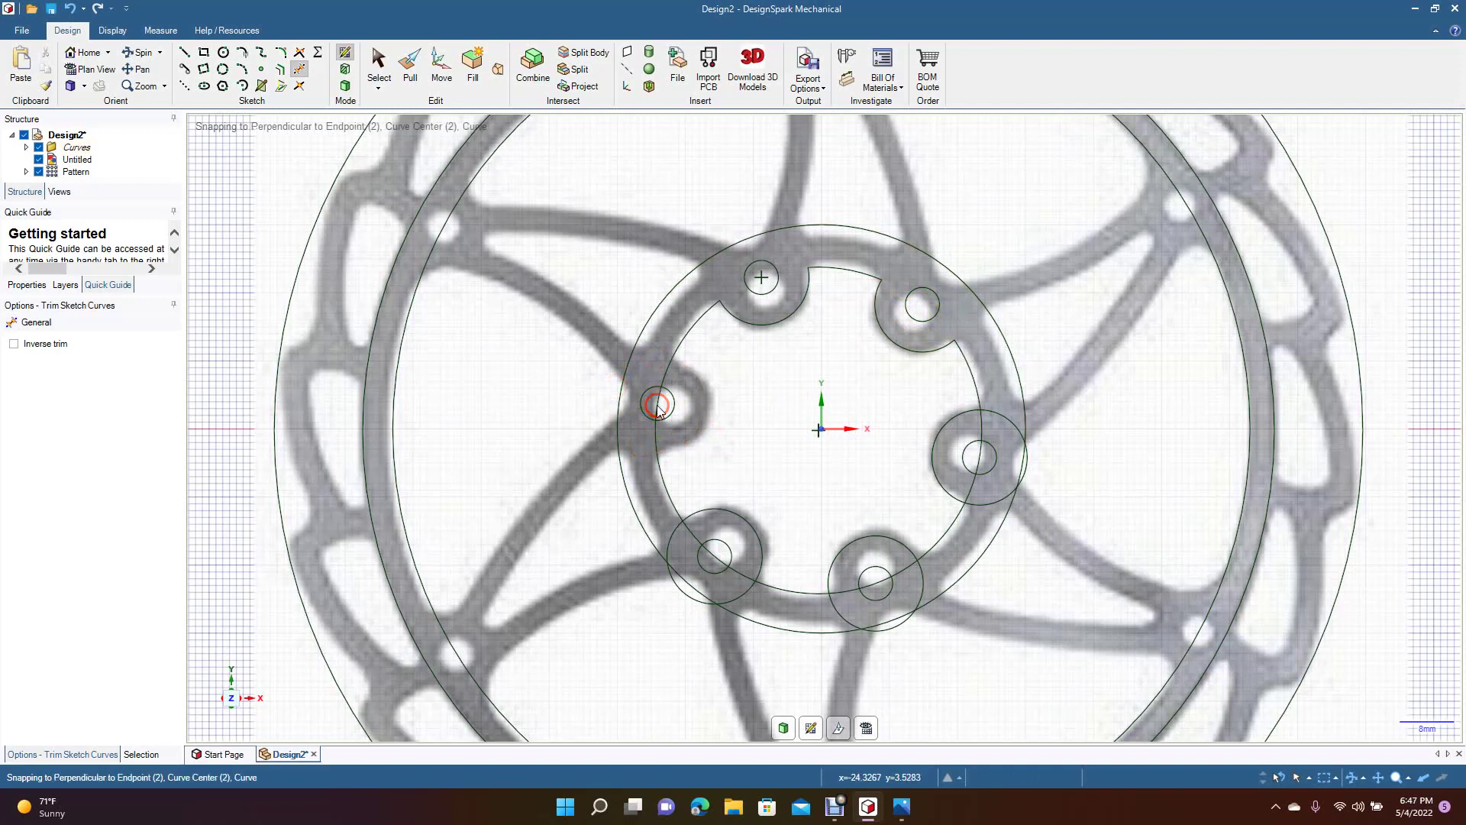
click(660, 407)
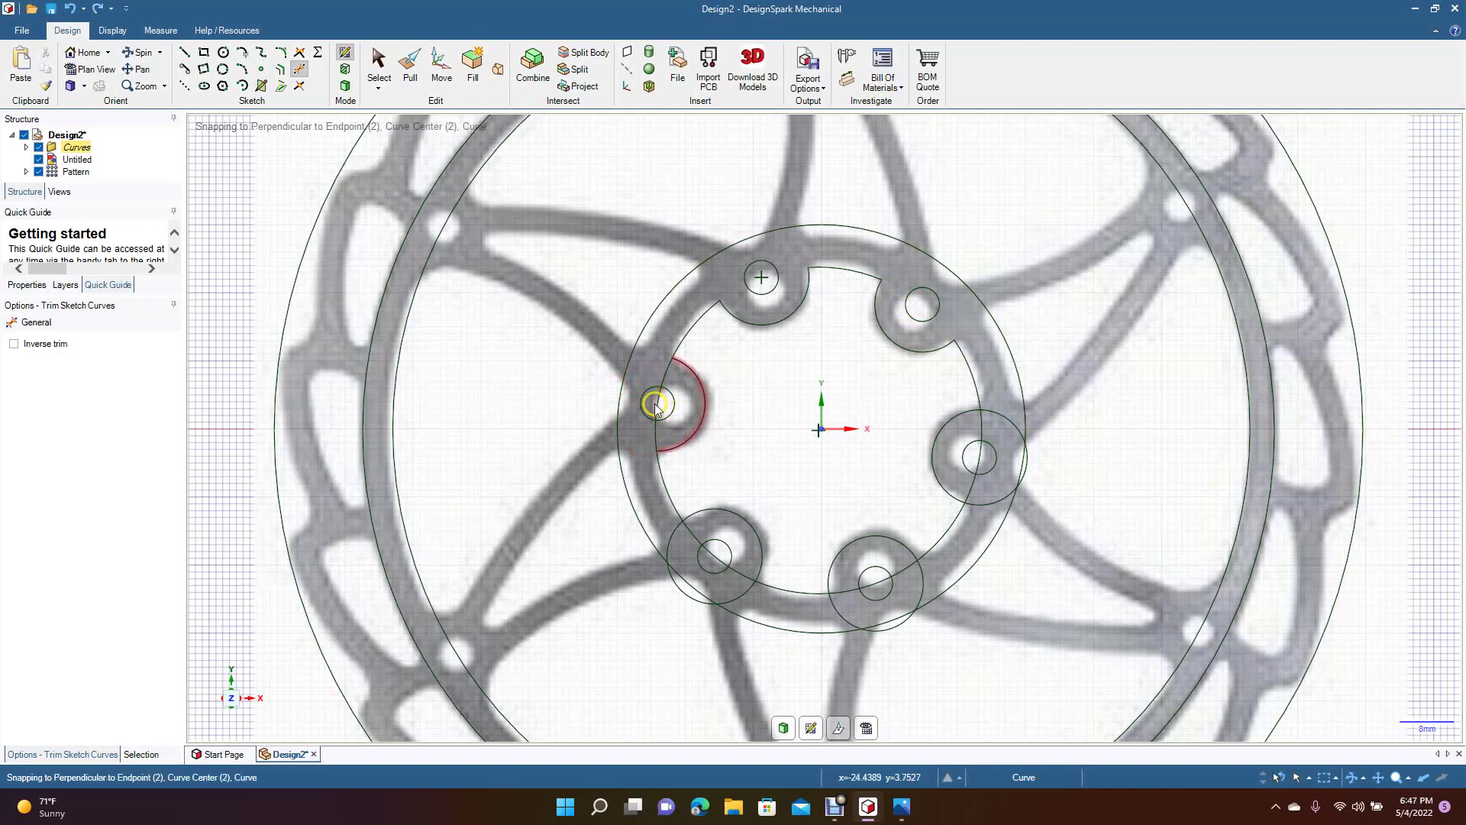
click(658, 398)
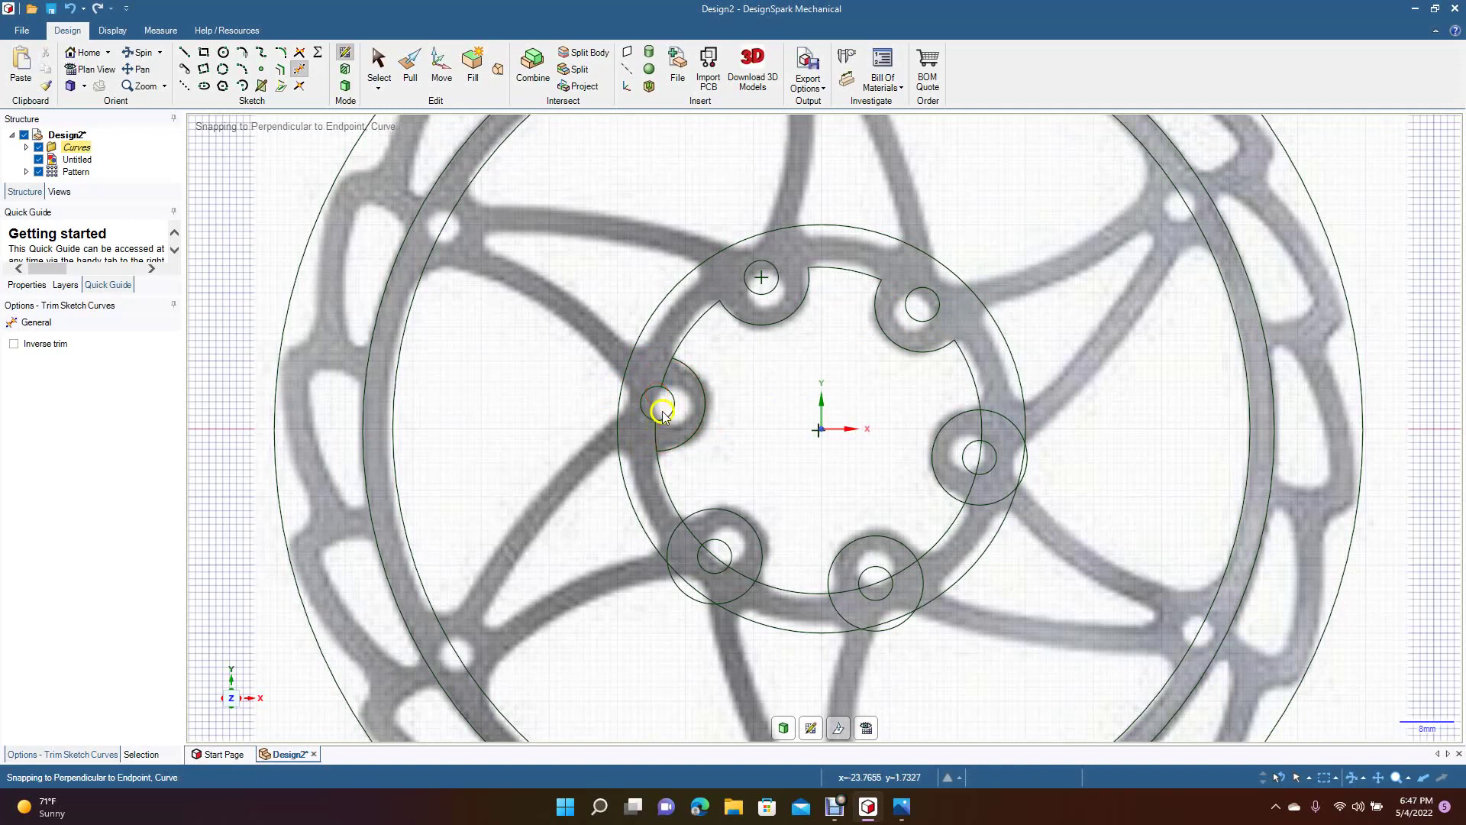
click(669, 369)
click(657, 427)
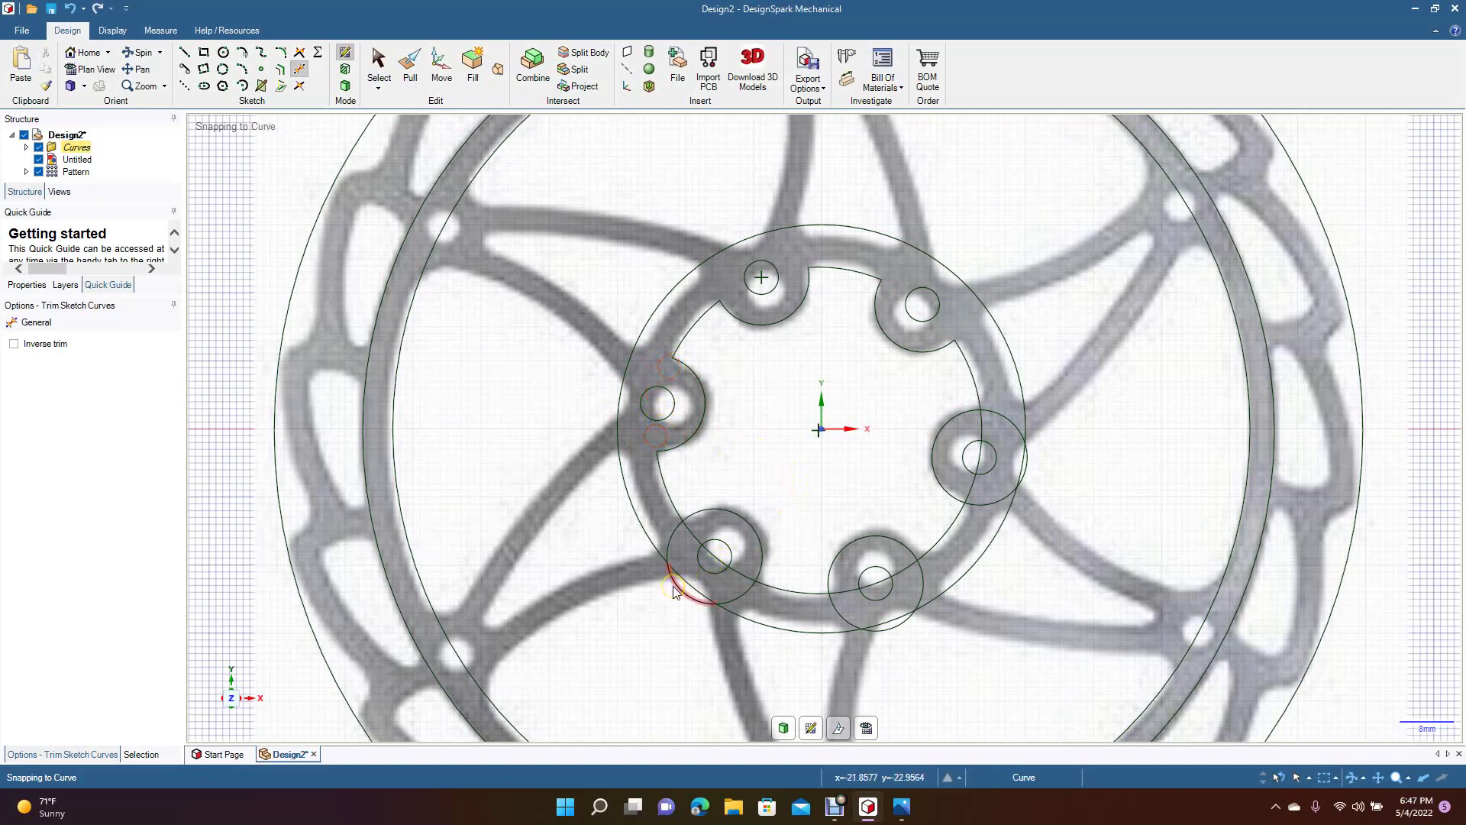
Trim the lower-left lug's 14 mm circle outside the inner hub circle, and the hub circle segments inside the lug and its hole.
click(671, 538)
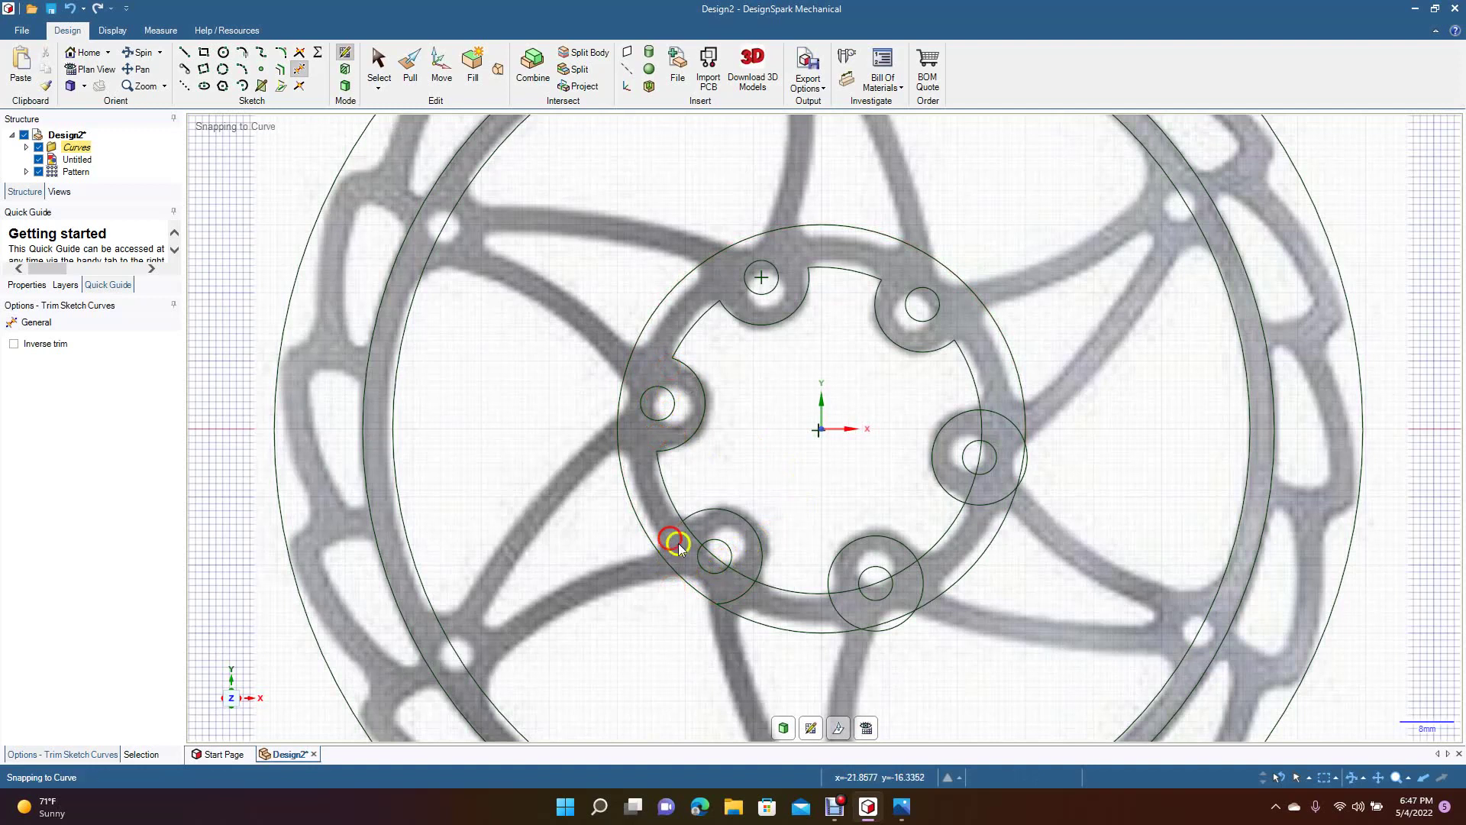
click(741, 602)
click(695, 536)
click(739, 573)
click(707, 558)
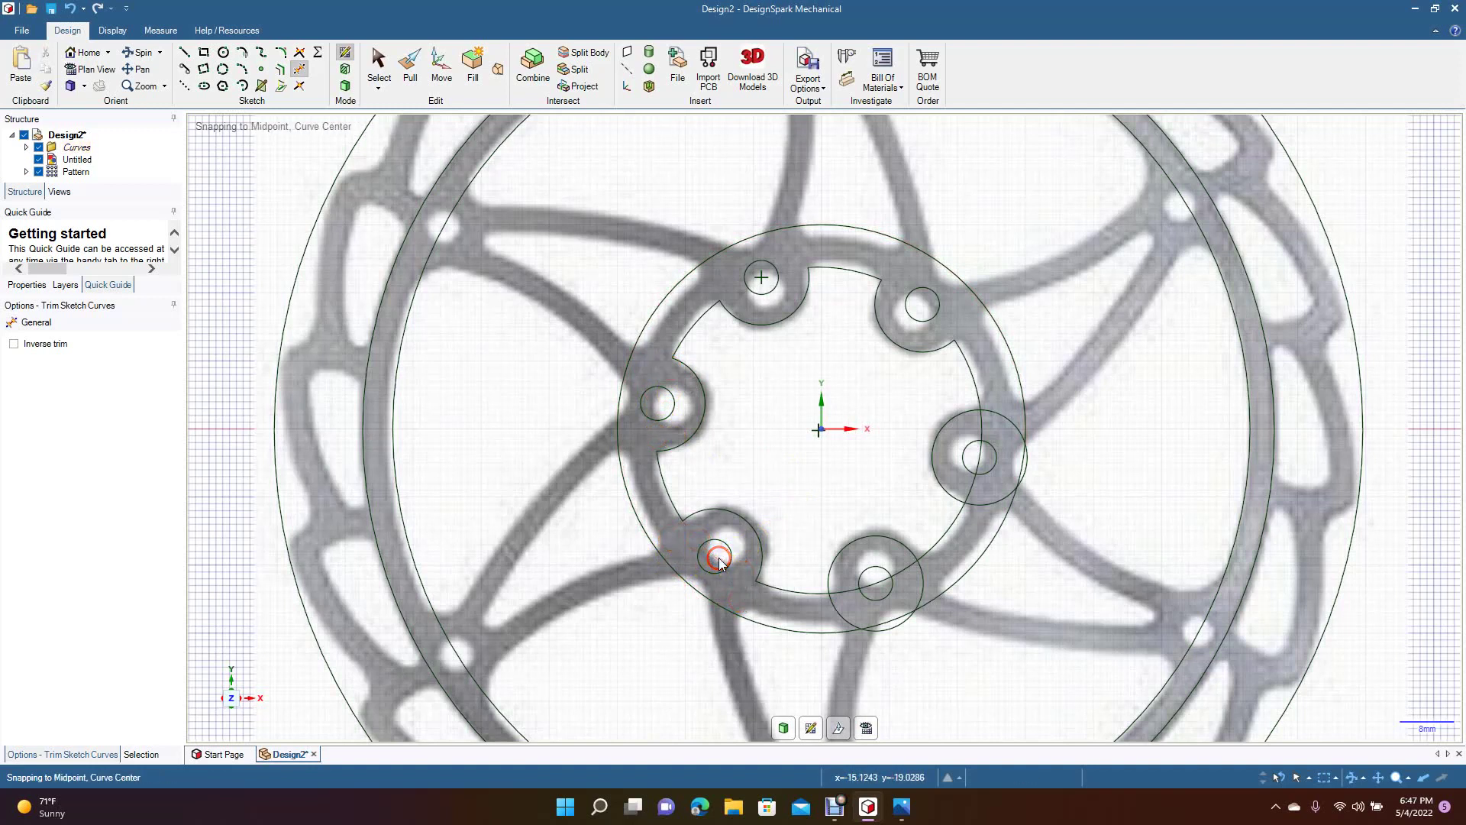
Trim the lower-right lug's outer arcs, and the inner hub circle segments crossing the lug and its hole.
click(884, 622)
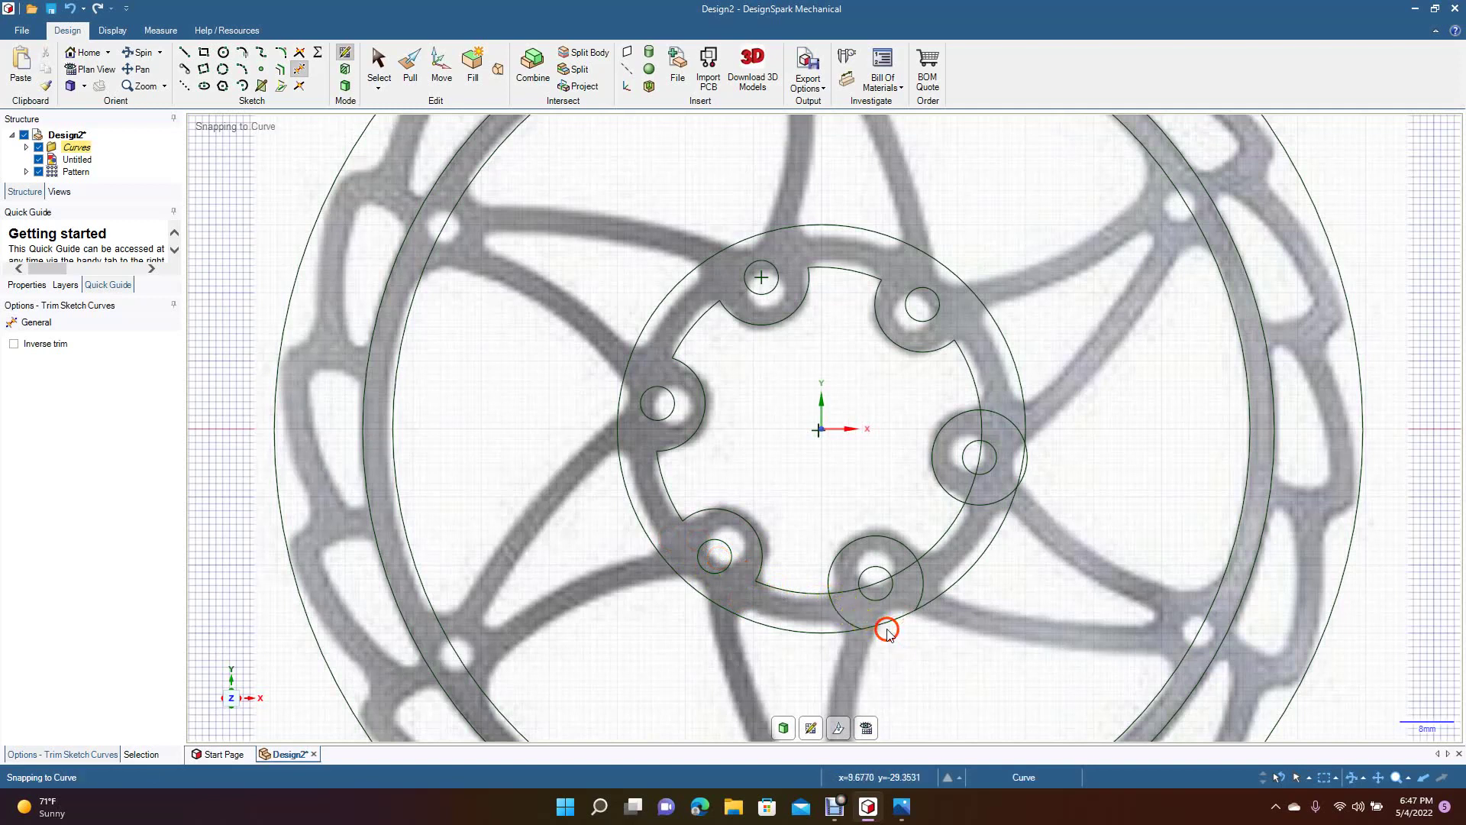
click(922, 580)
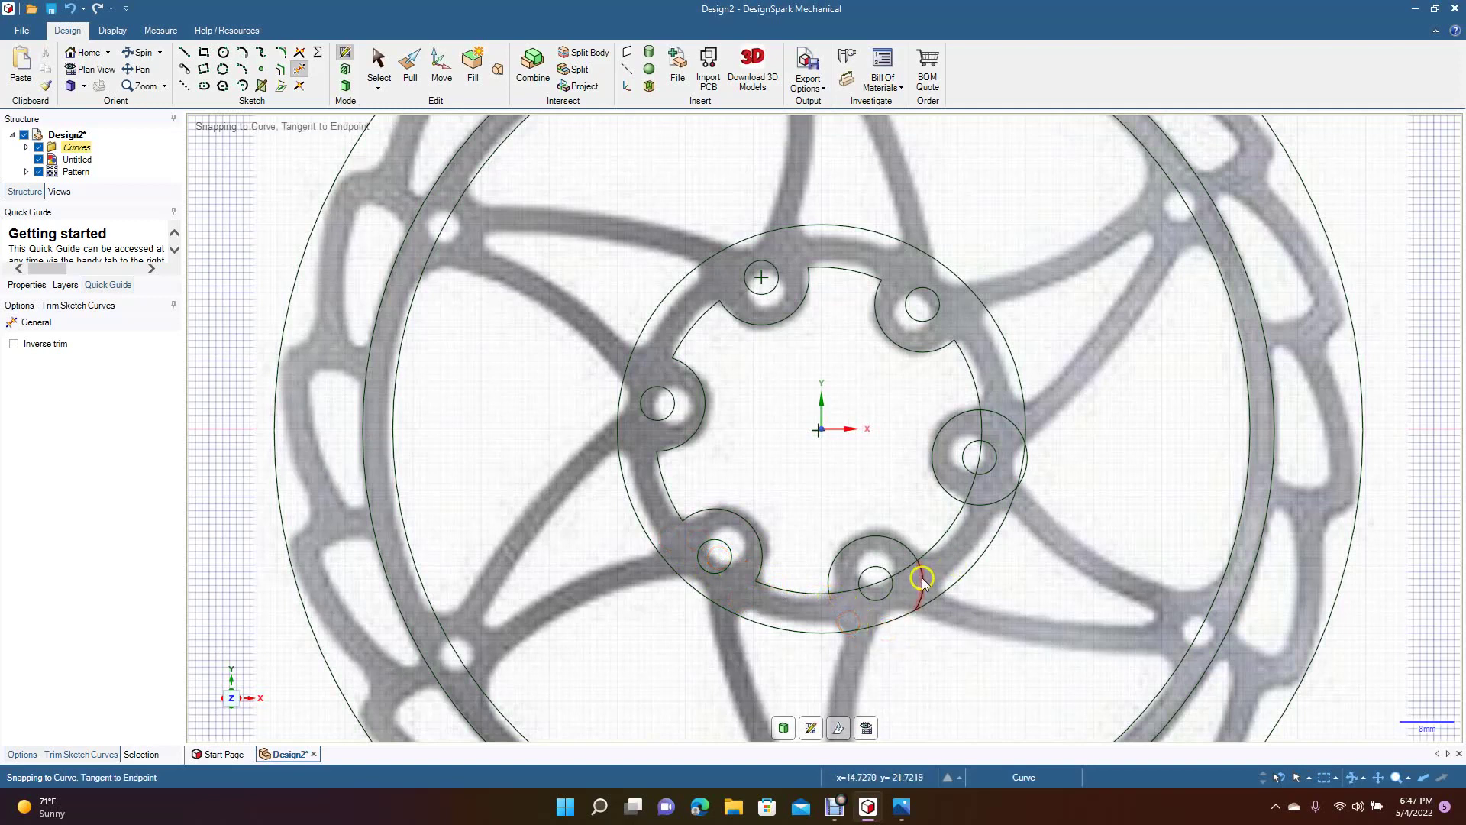
click(858, 590)
click(910, 566)
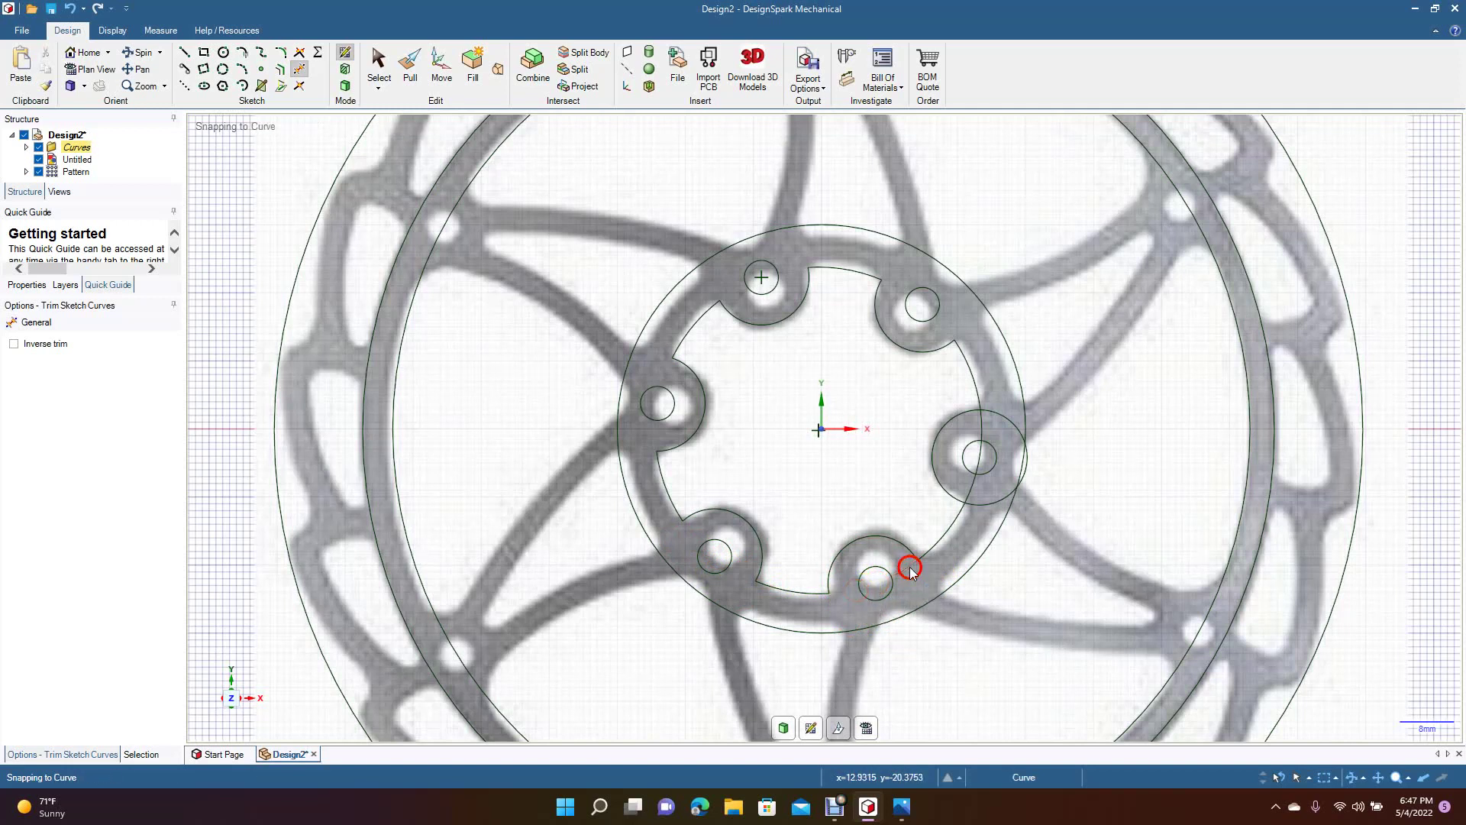
Trim the right lug's arcs outside the inner hub circle, and the hub circle segments inside the lug and its hole.
click(980, 504)
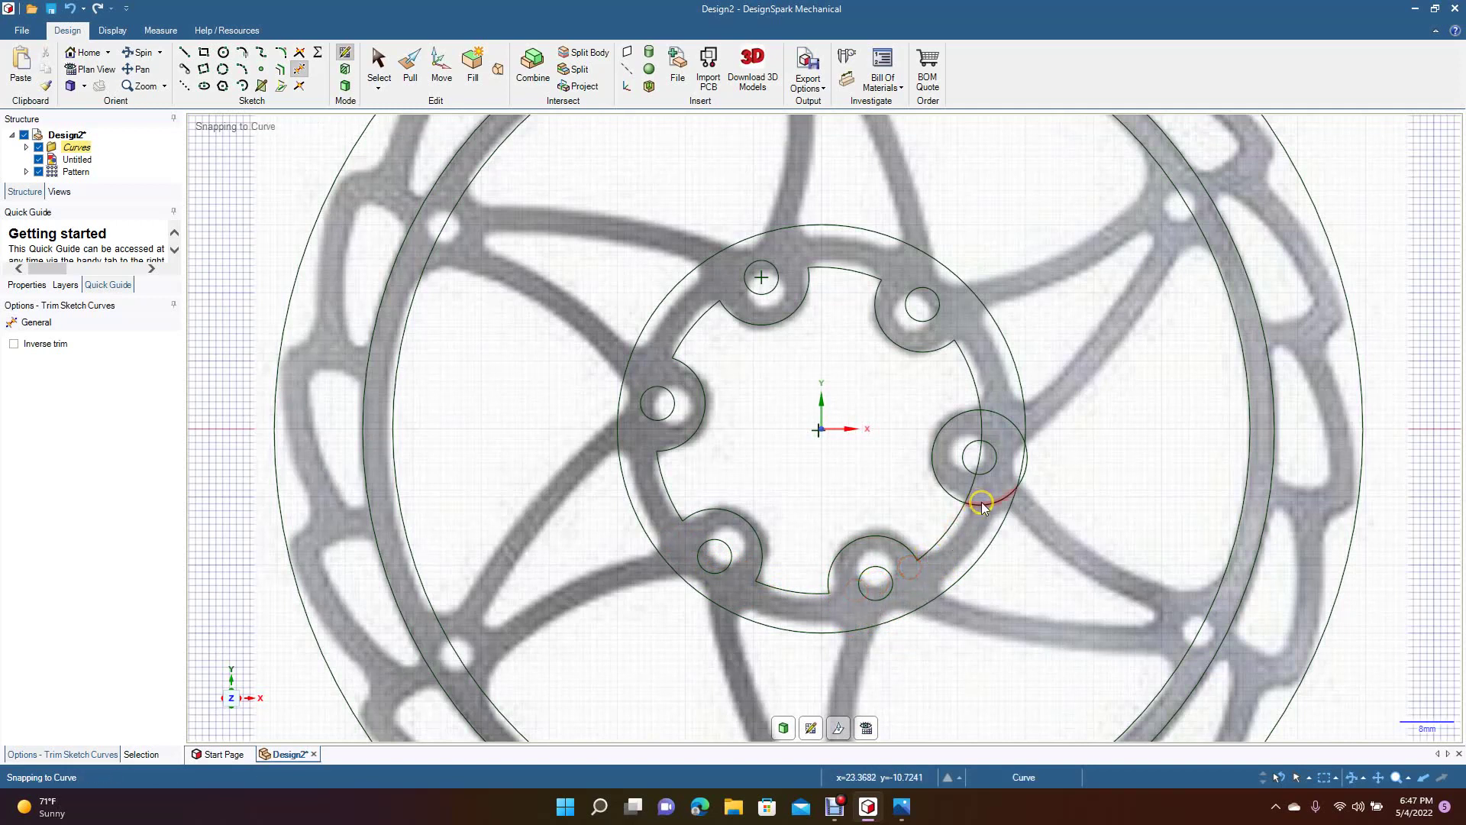
click(1027, 472)
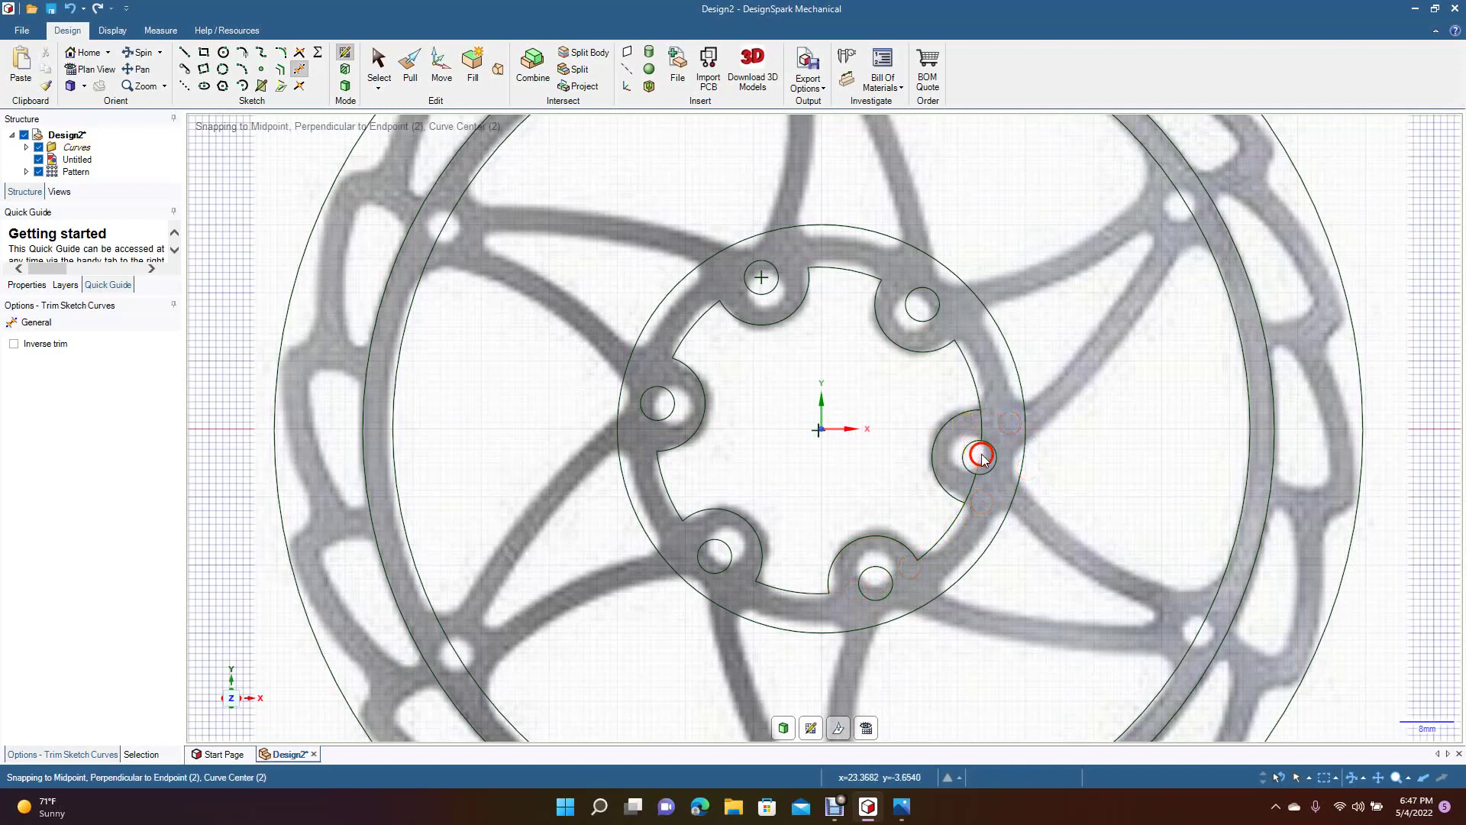
click(982, 432)
click(972, 491)
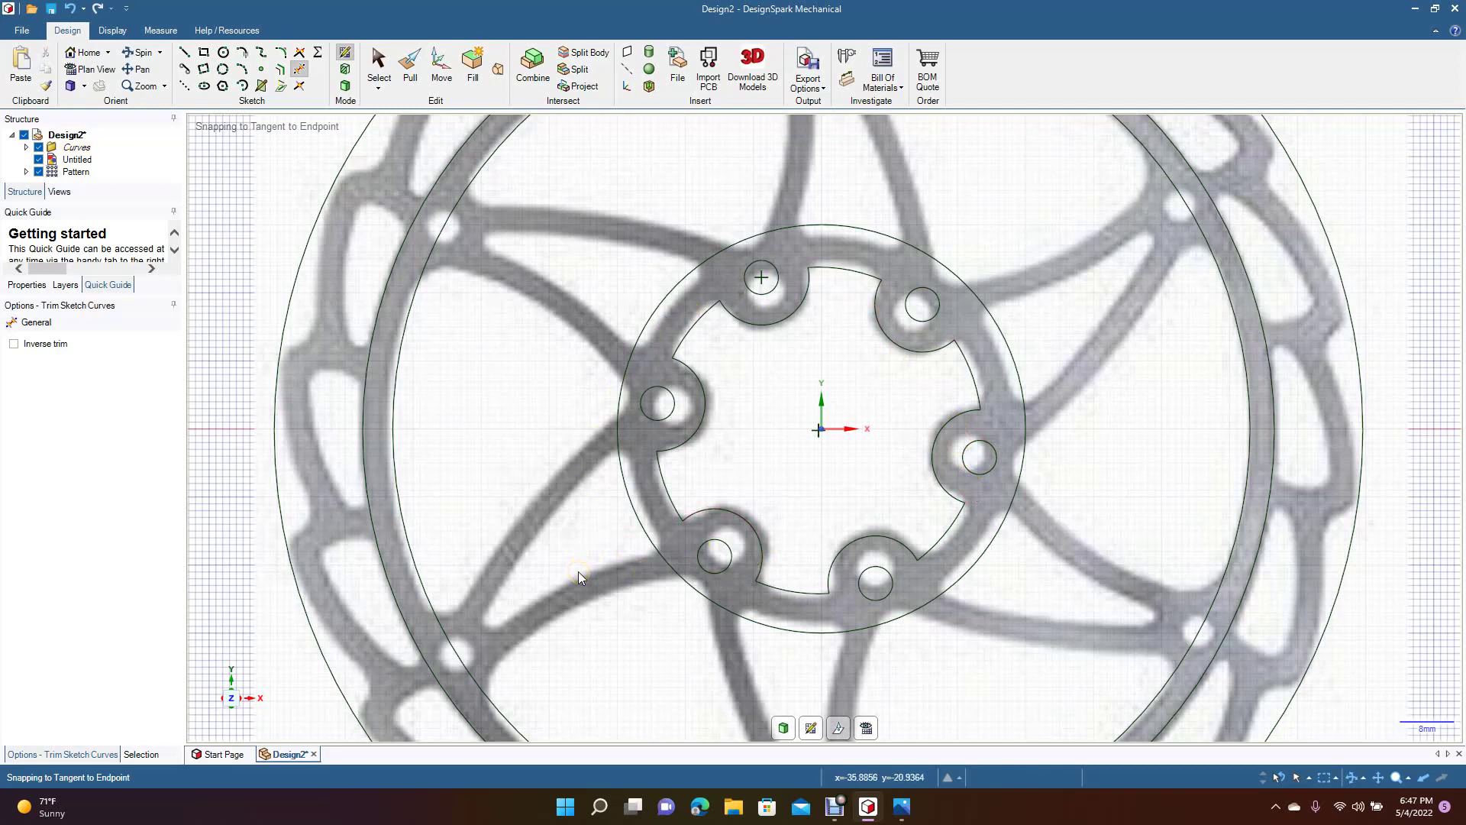
Sketch a 5 mm diameter circle centred on the inner rim circle, over the photo's hole at the rotor's top.
scroll(579, 571, down, 3)
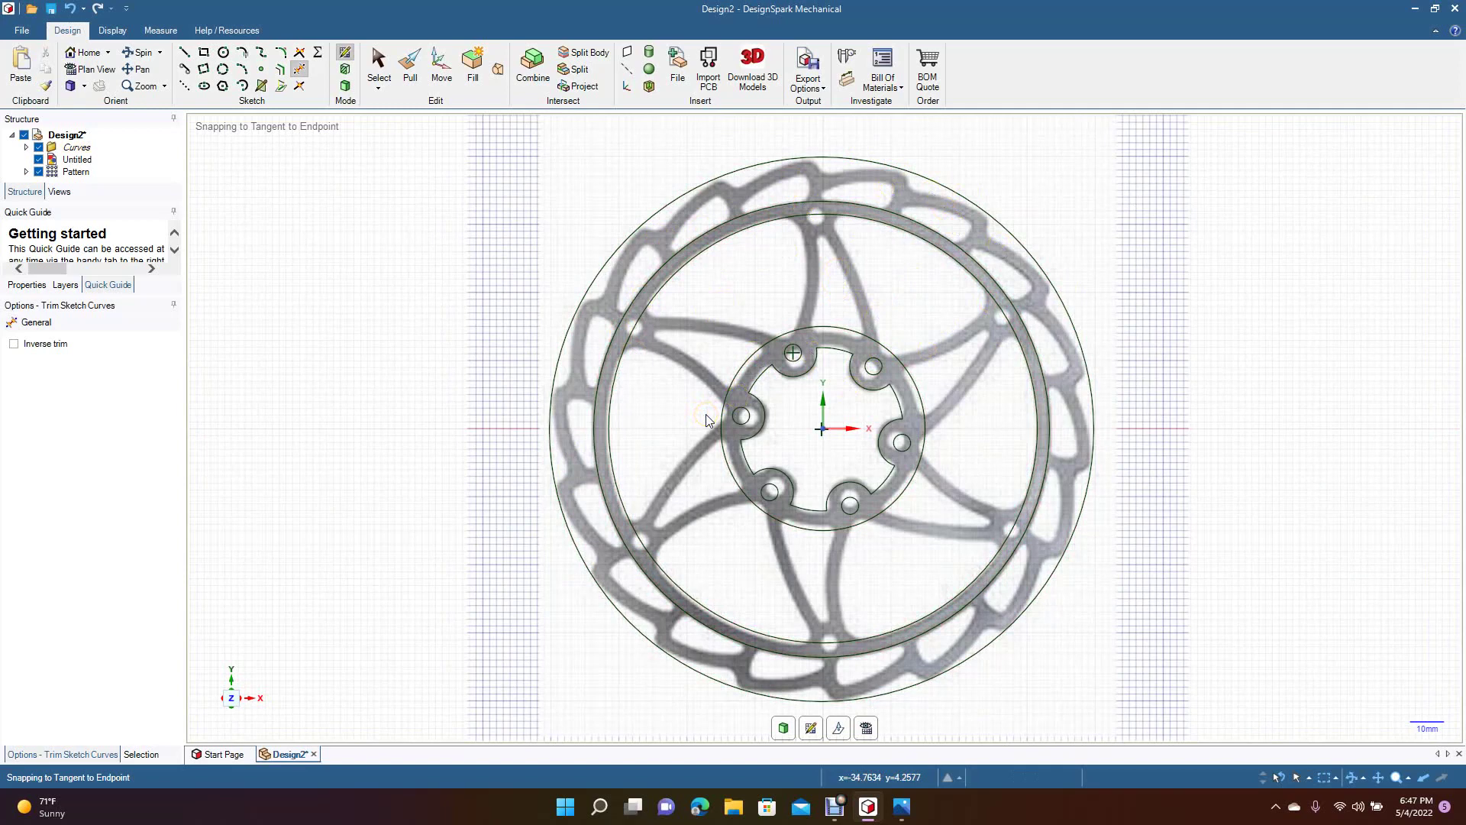
scroll(706, 420, up, 5)
click(145, 70)
drag(438, 291, 389, 501)
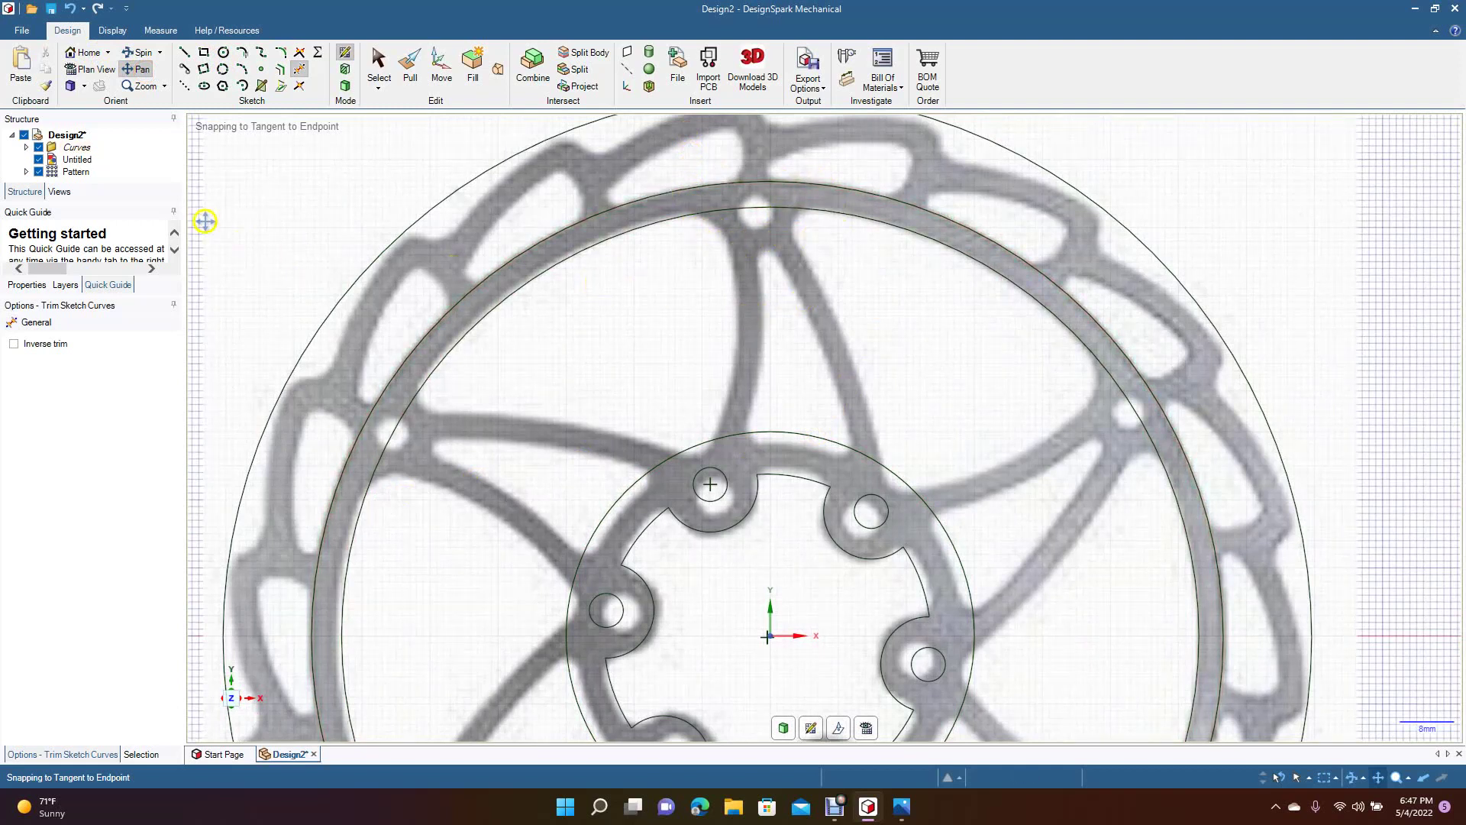
click(224, 55)
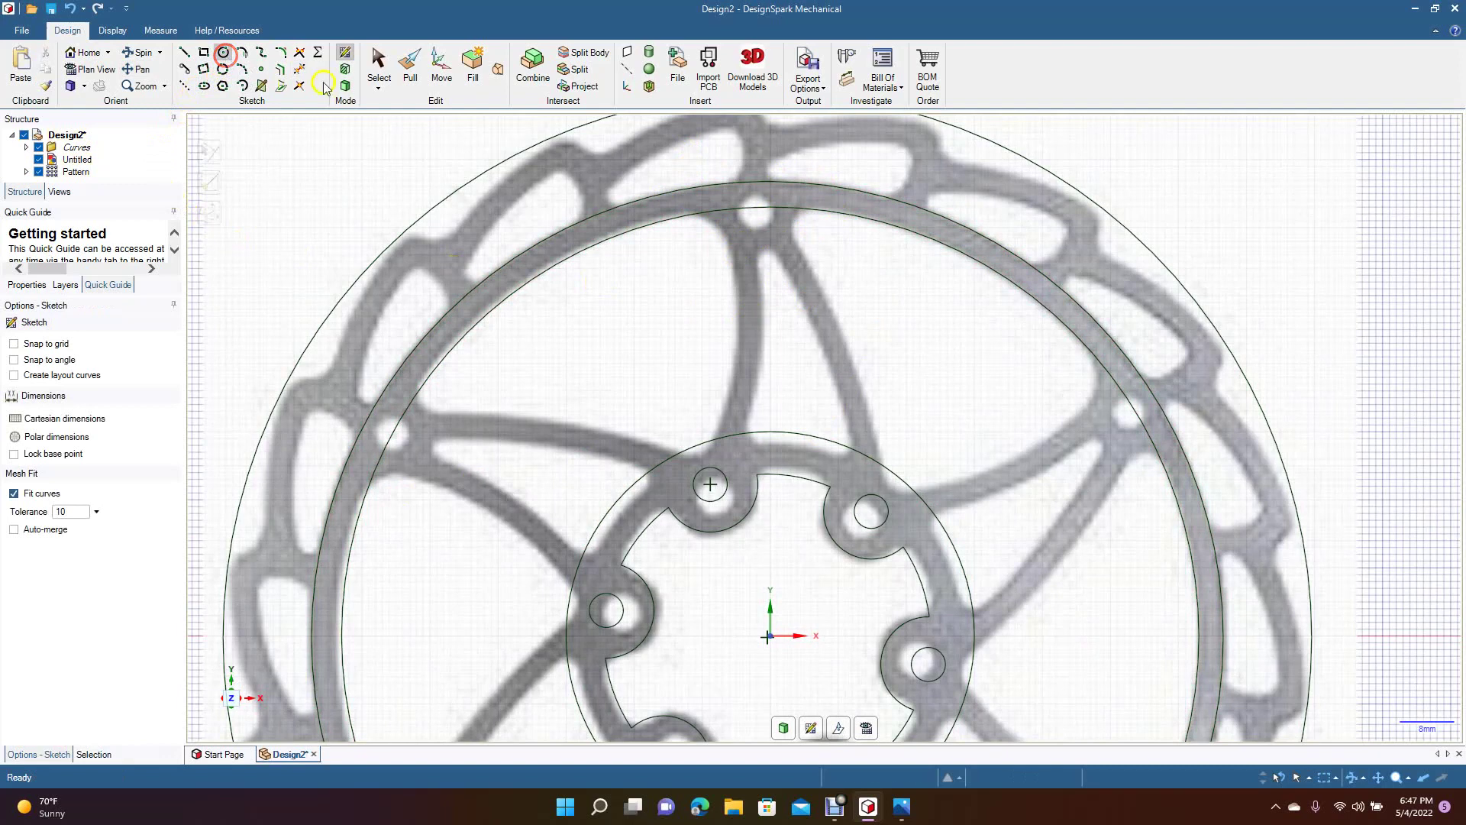
click(753, 210)
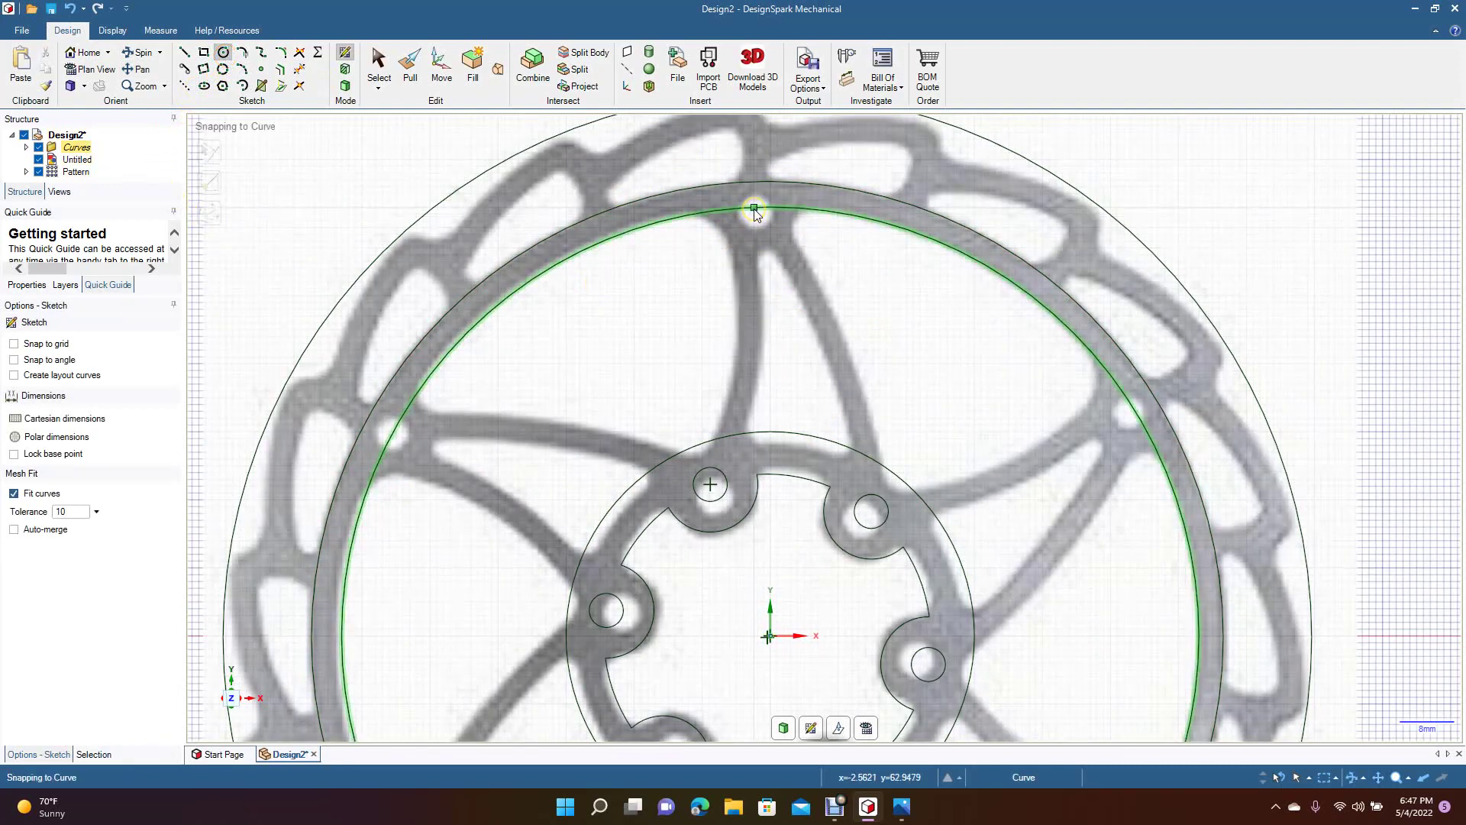
click(754, 207)
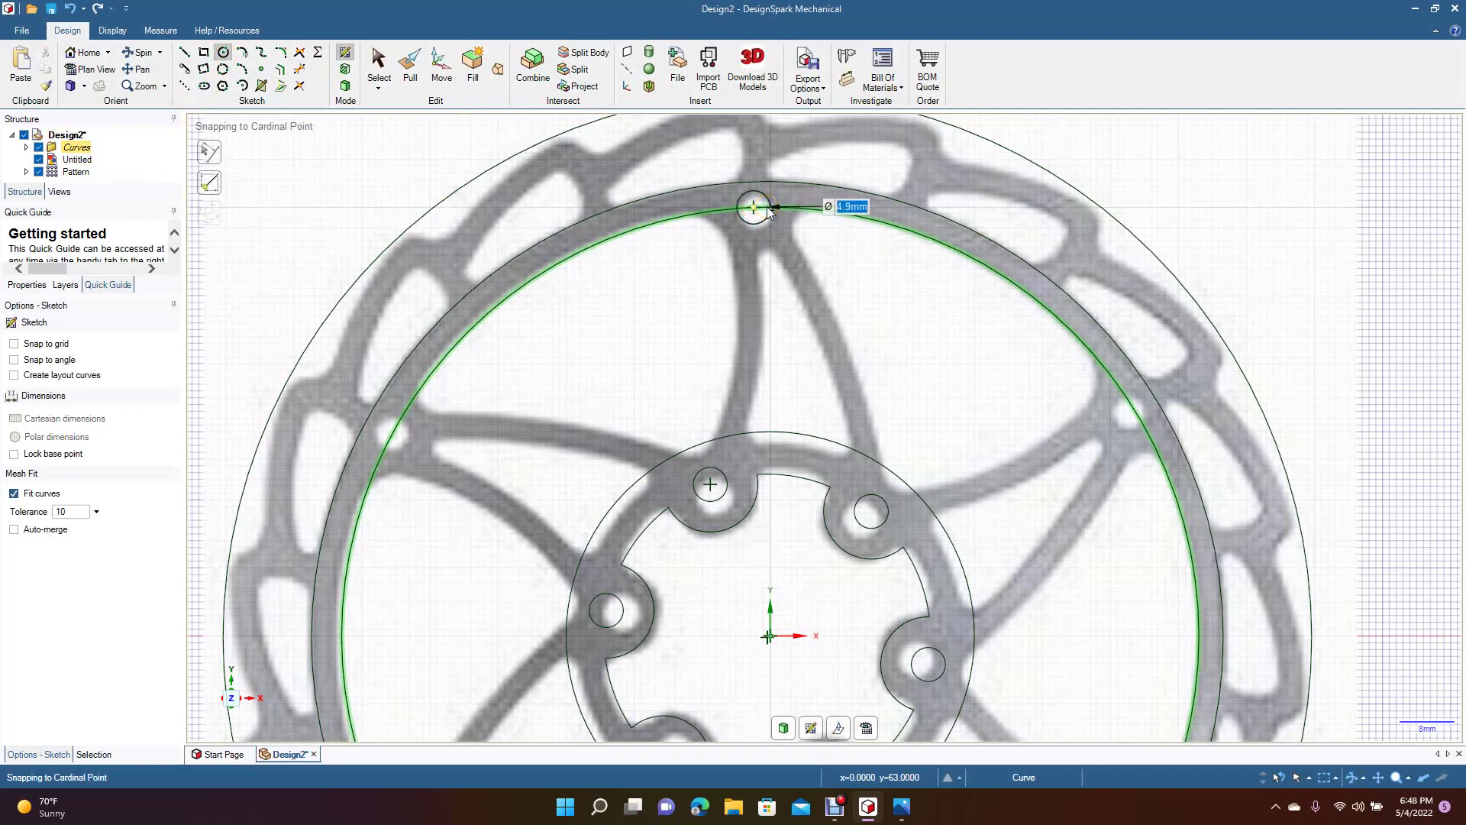
click(768, 215)
click(376, 67)
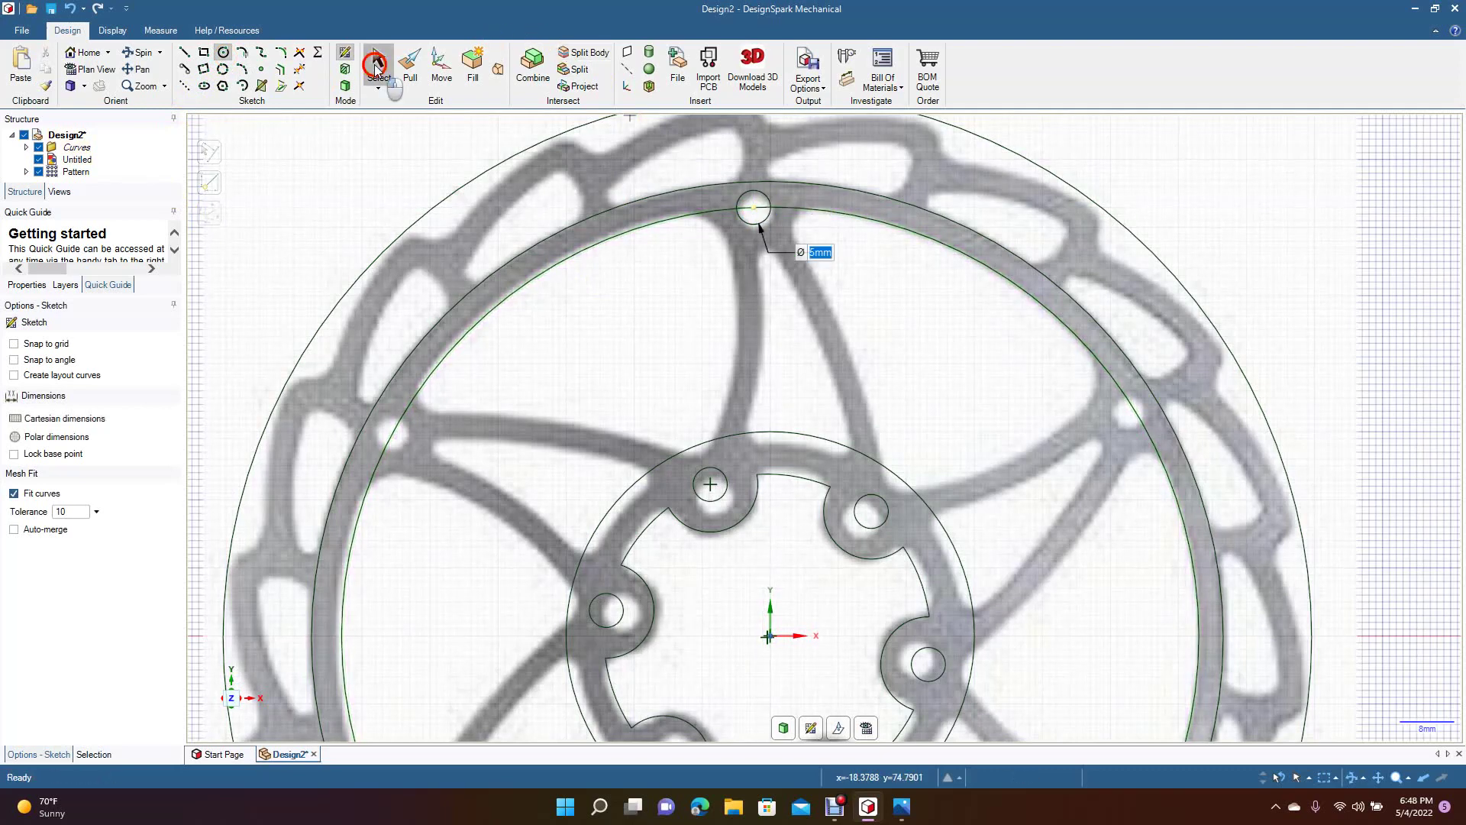
Sketch a 14 mm diameter circle concentric with the 5 mm circle at the top of the rim.
click(226, 53)
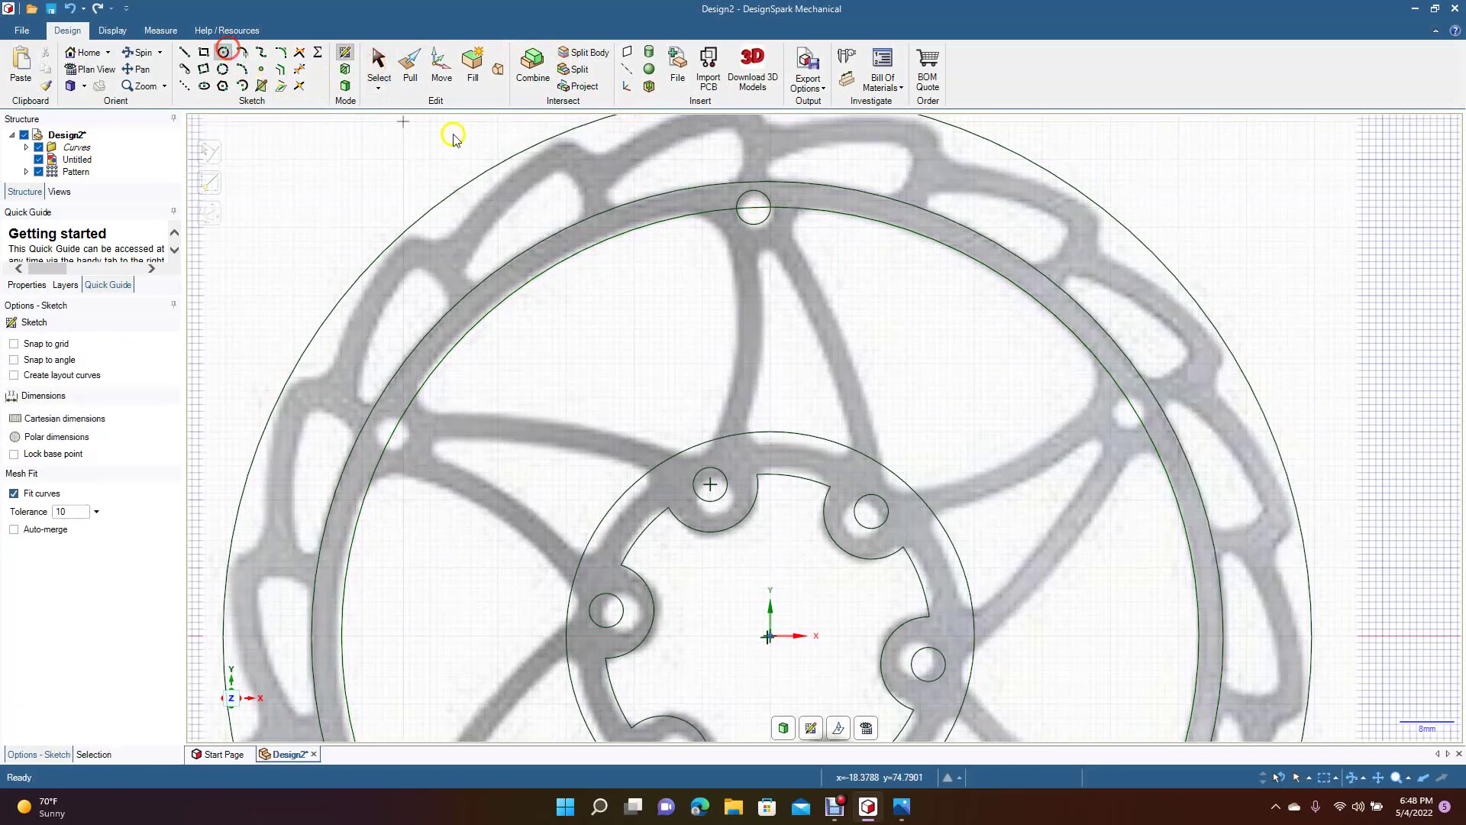
click(753, 214)
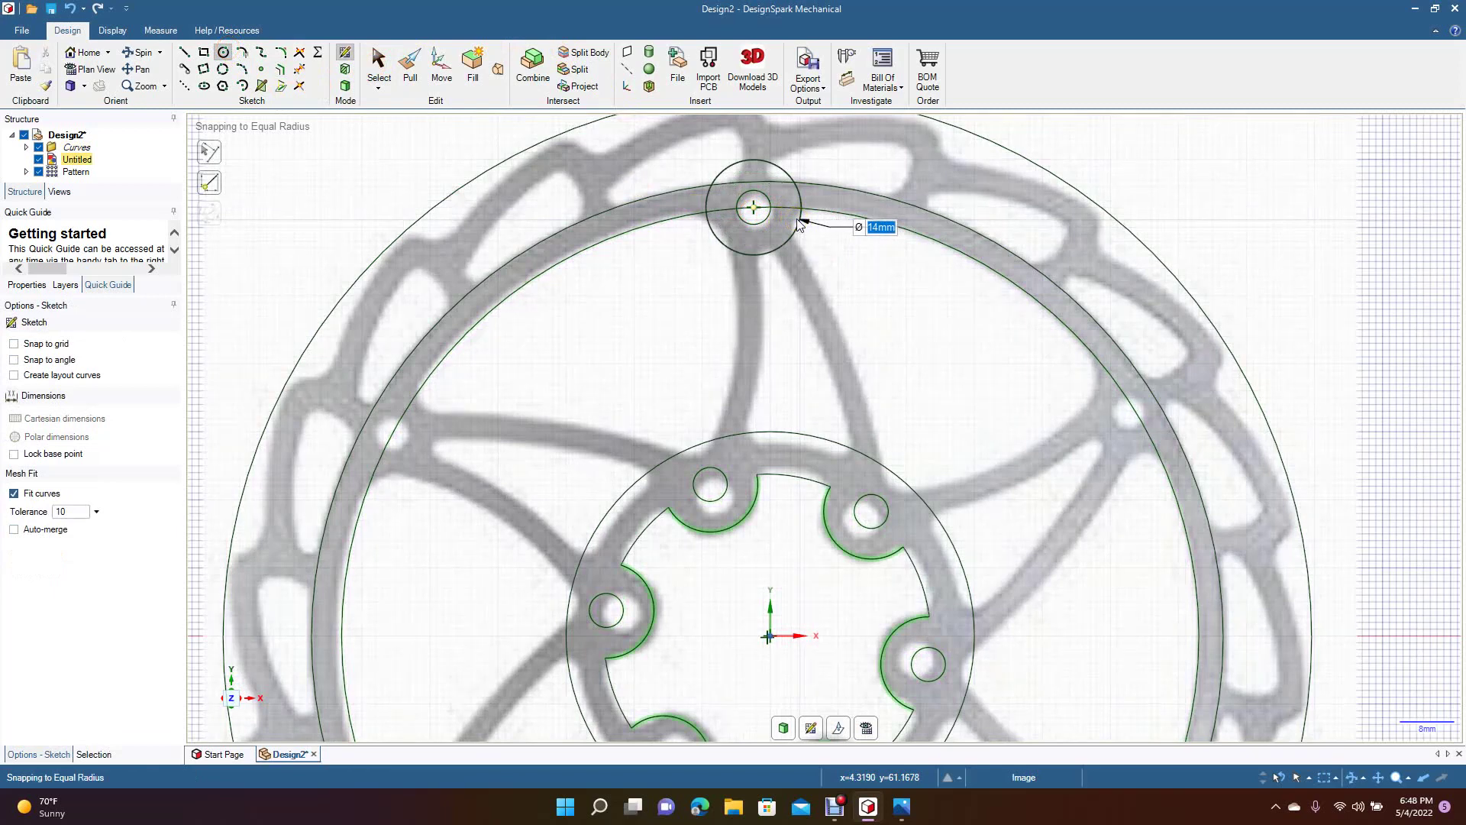
click(798, 224)
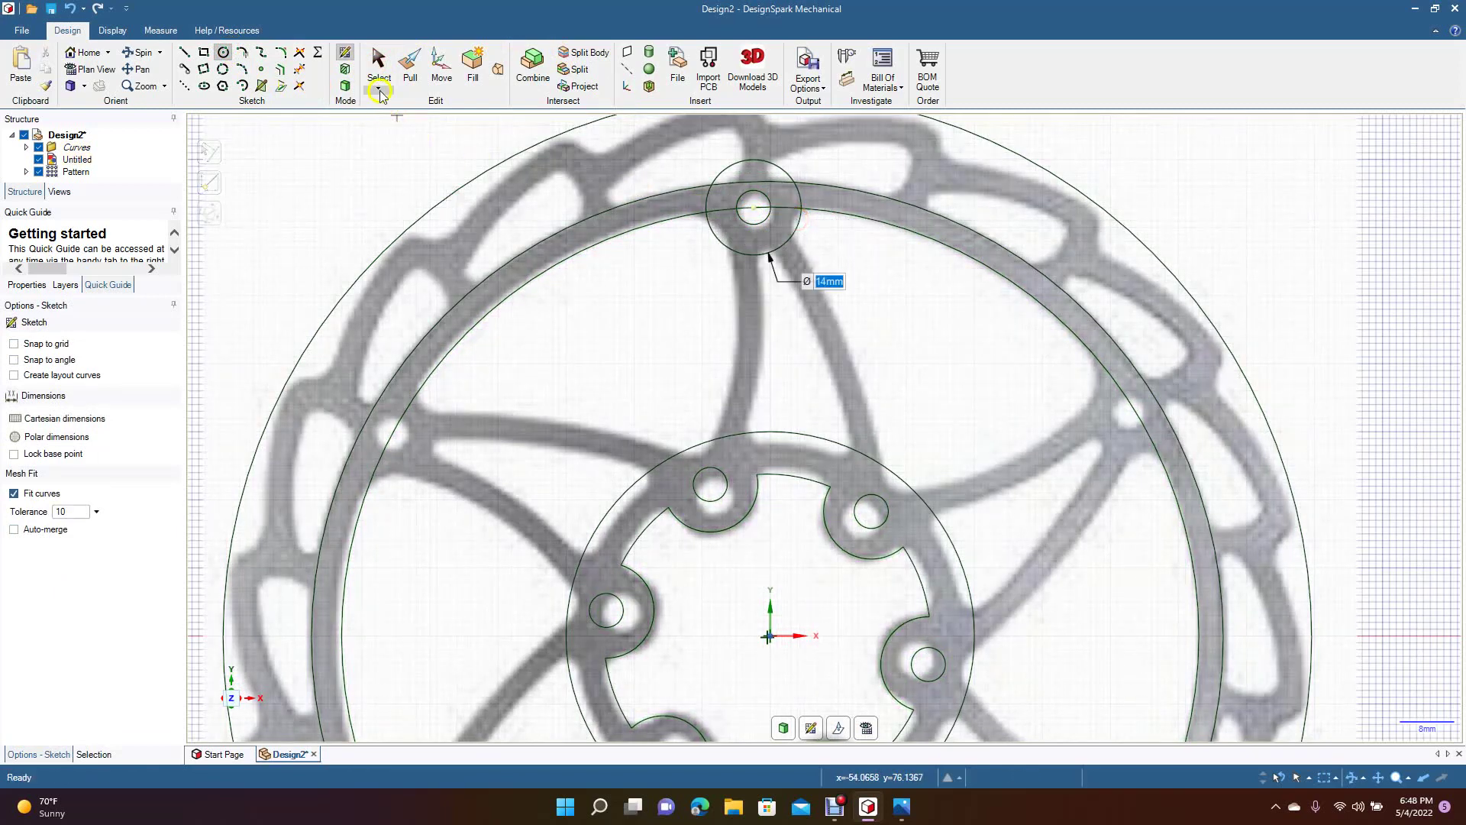
click(378, 73)
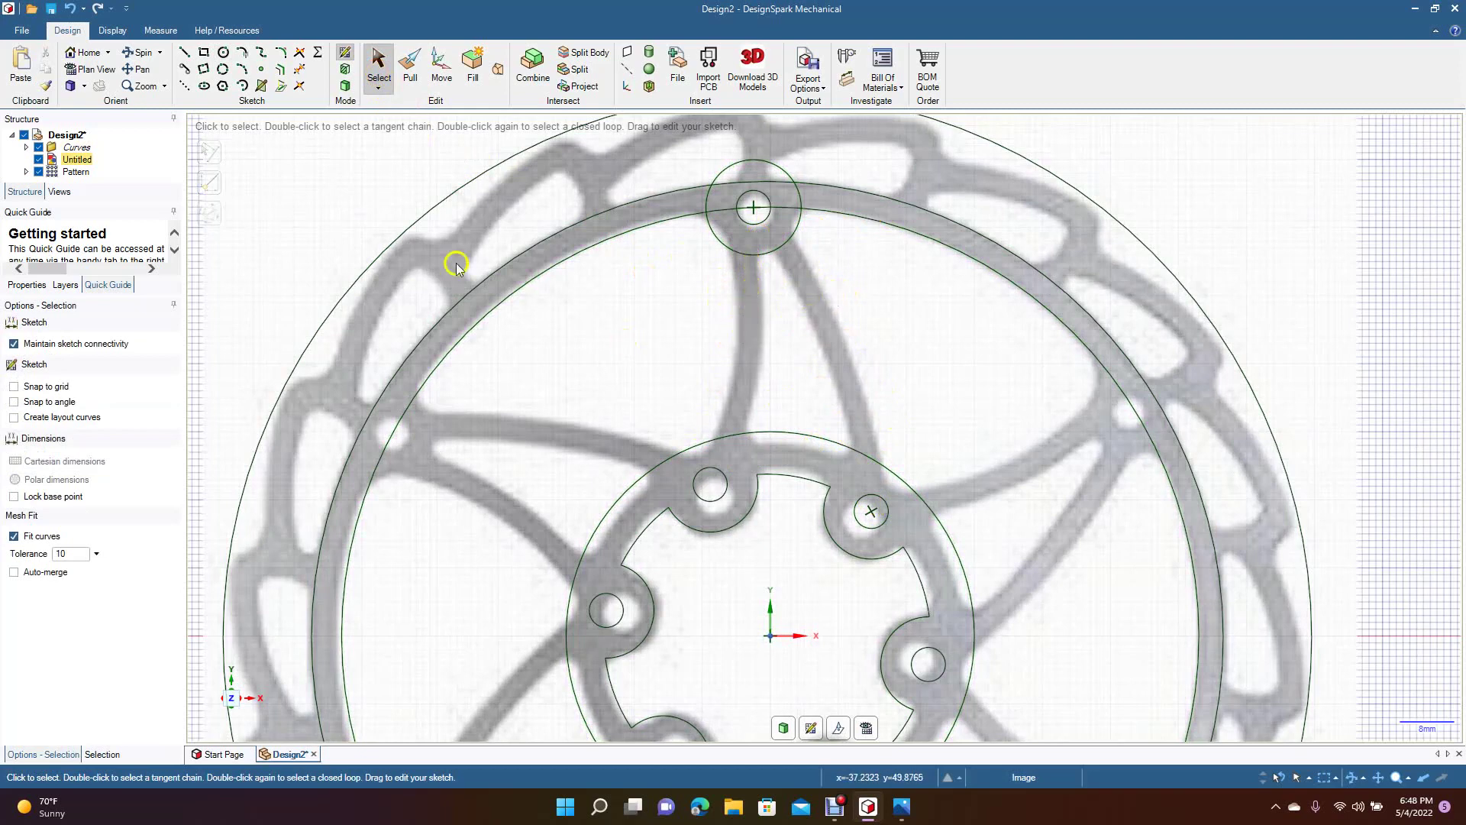
key(Escape)
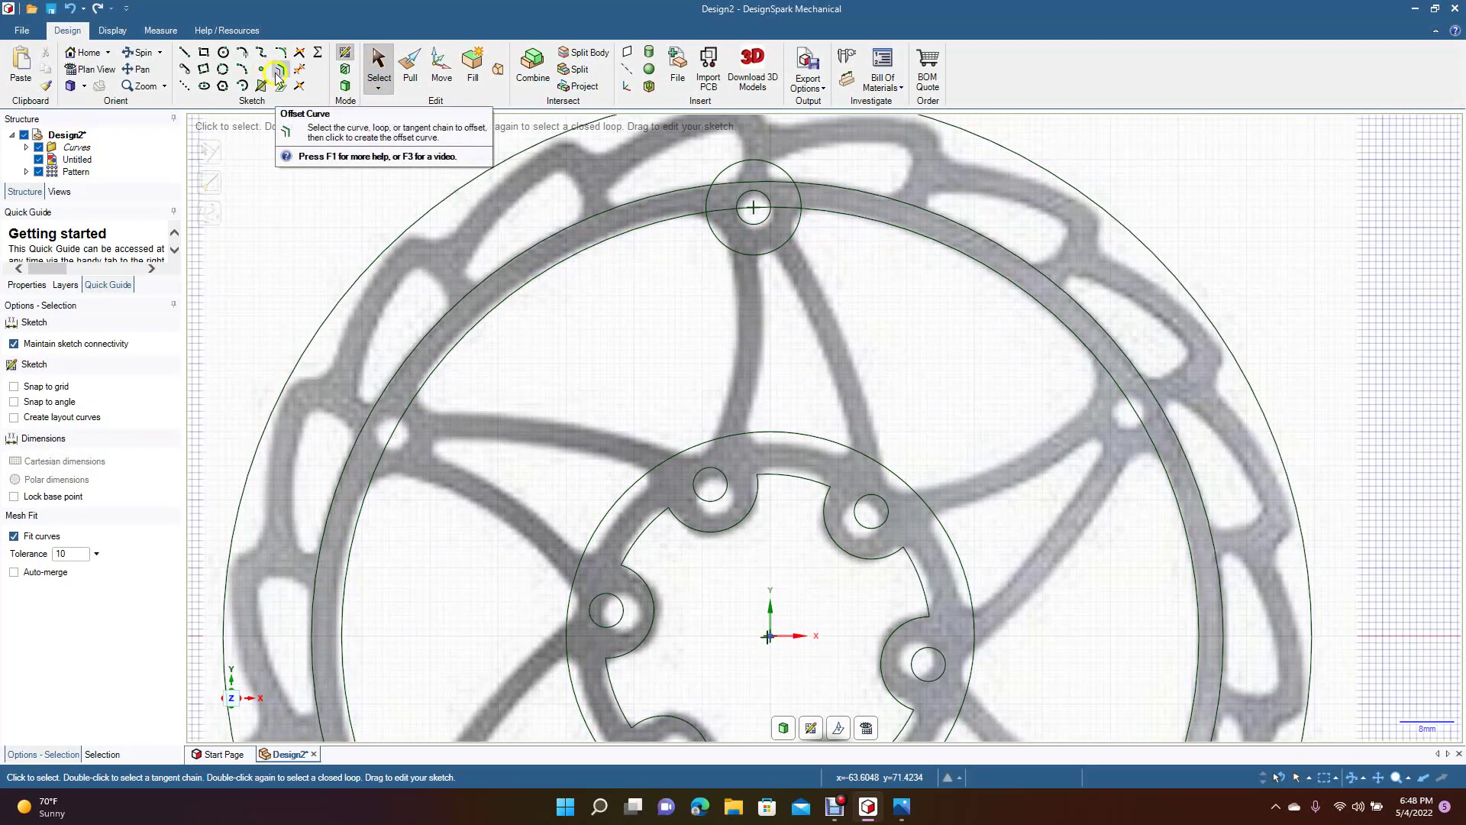
Try a three-point arc of about 54 mm radius along the top spoke's left edge, between the 14 mm circle and the outer hub circle.
click(243, 70)
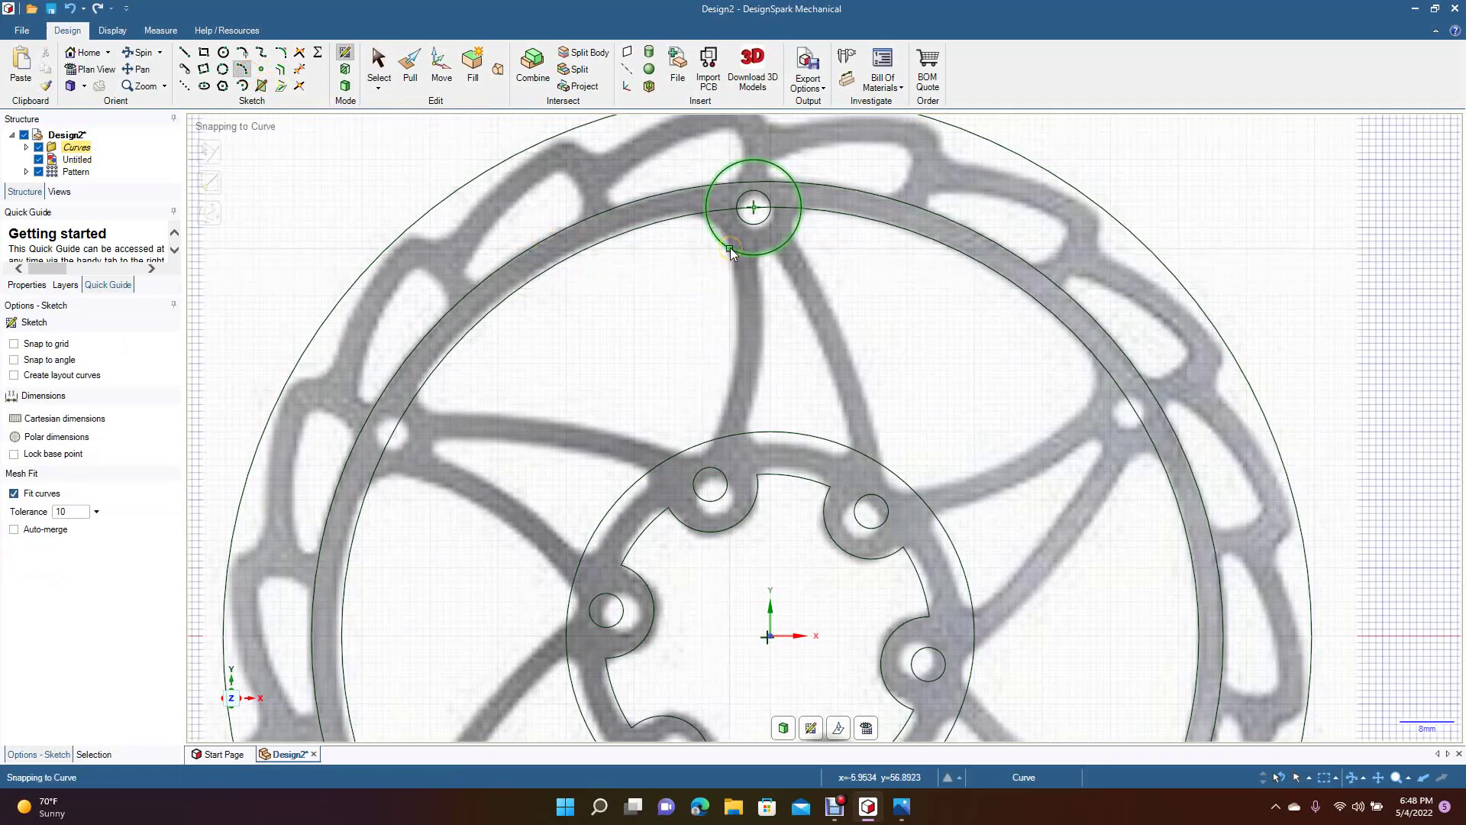
drag(731, 249, 711, 441)
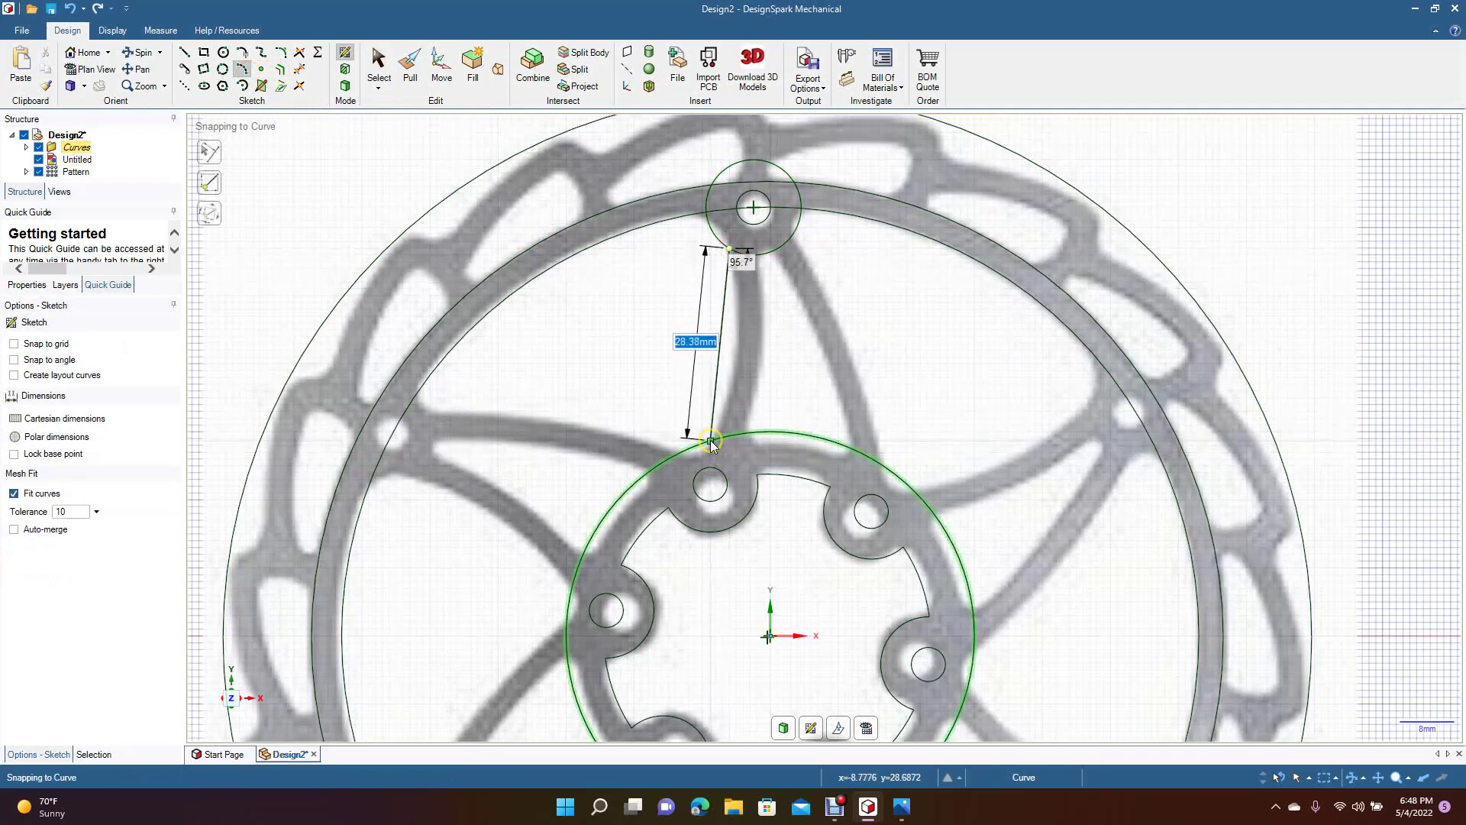
click(711, 443)
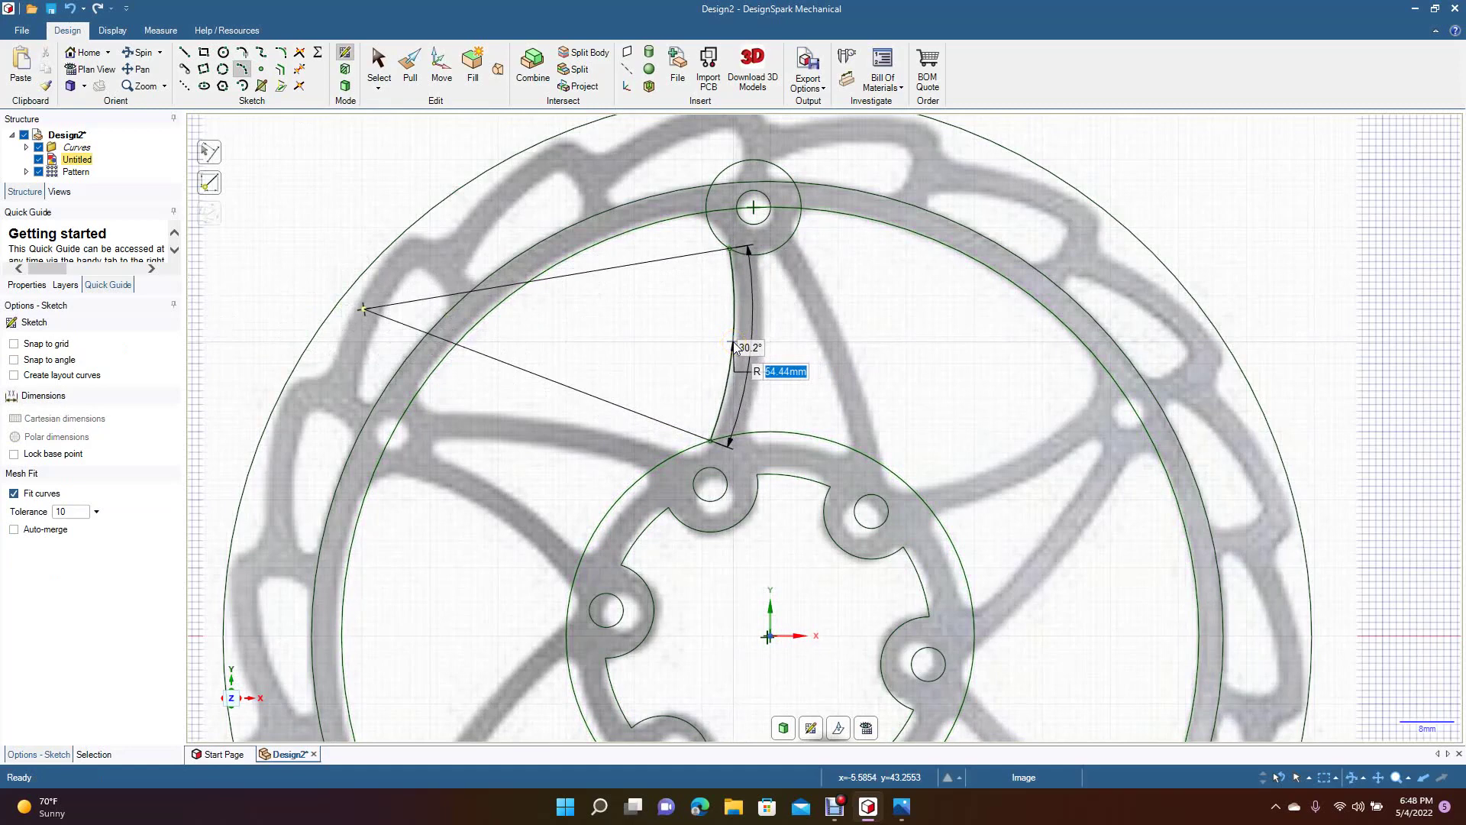
click(734, 345)
key(ctrl+z)
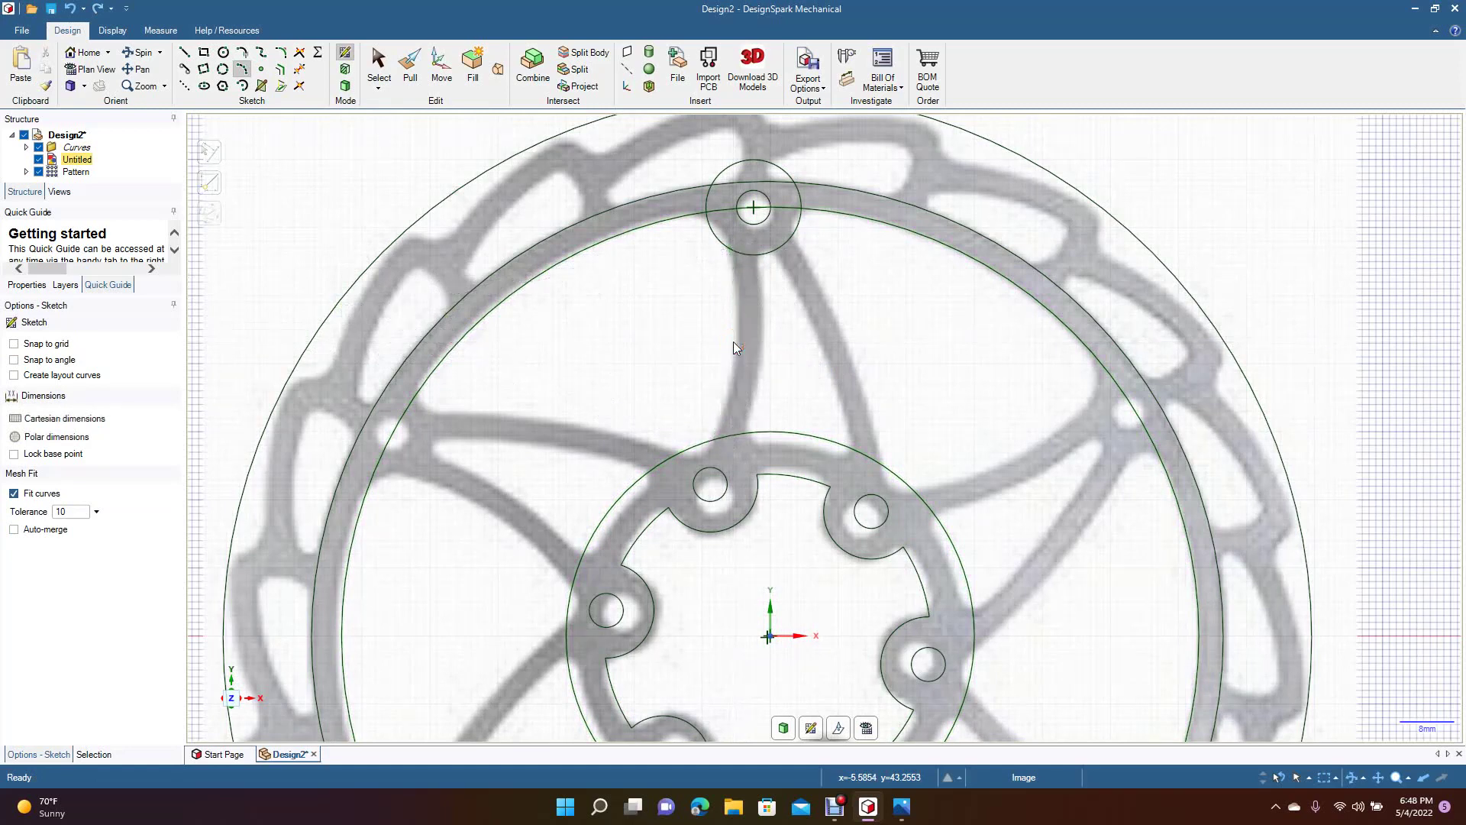
Sketch a tangent arc about 43 mm in diameter along the top-left spoke, from the rim's 14 mm circle to the outer hub circle.
click(291, 74)
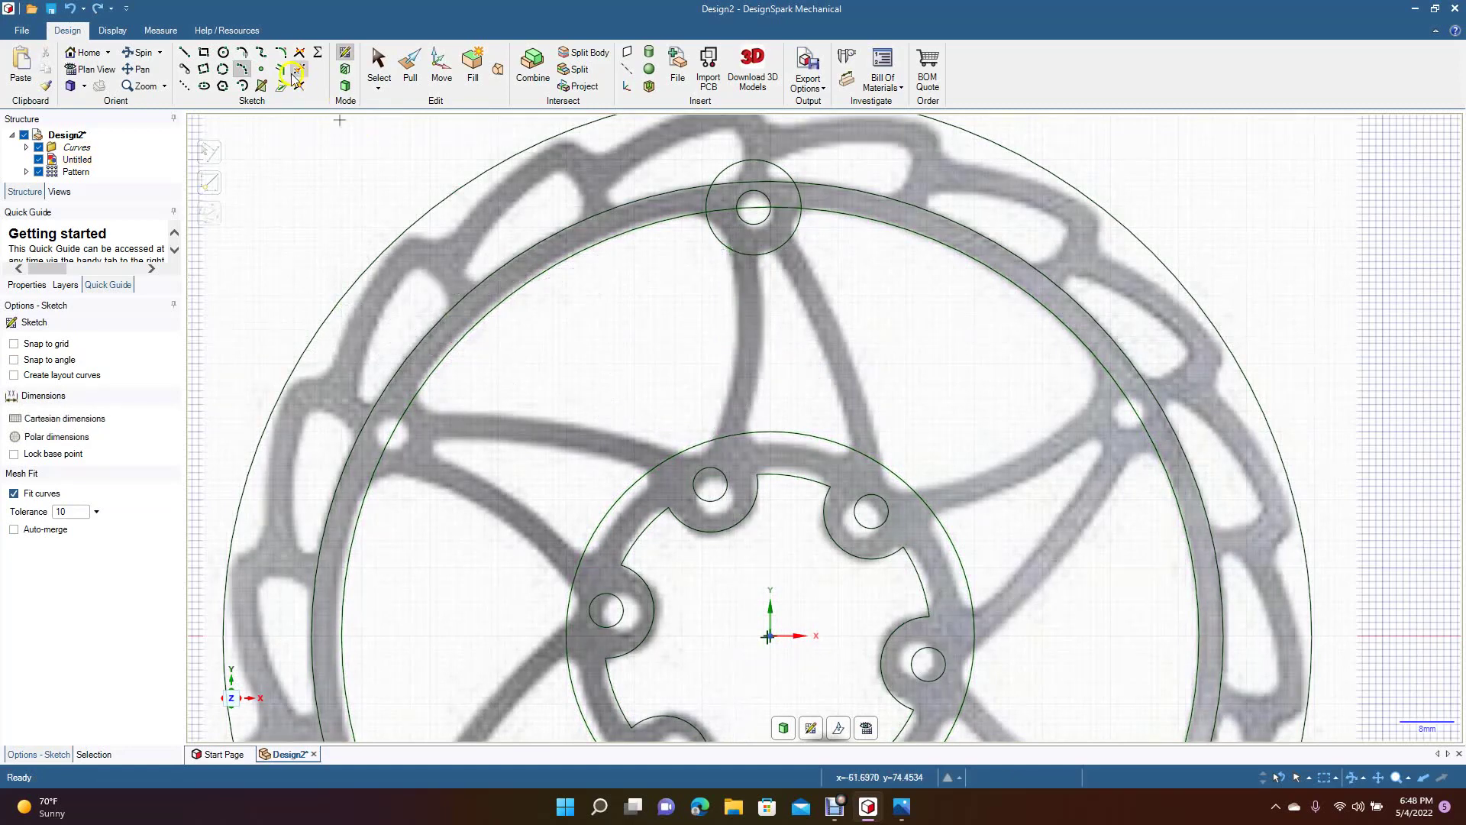
click(244, 56)
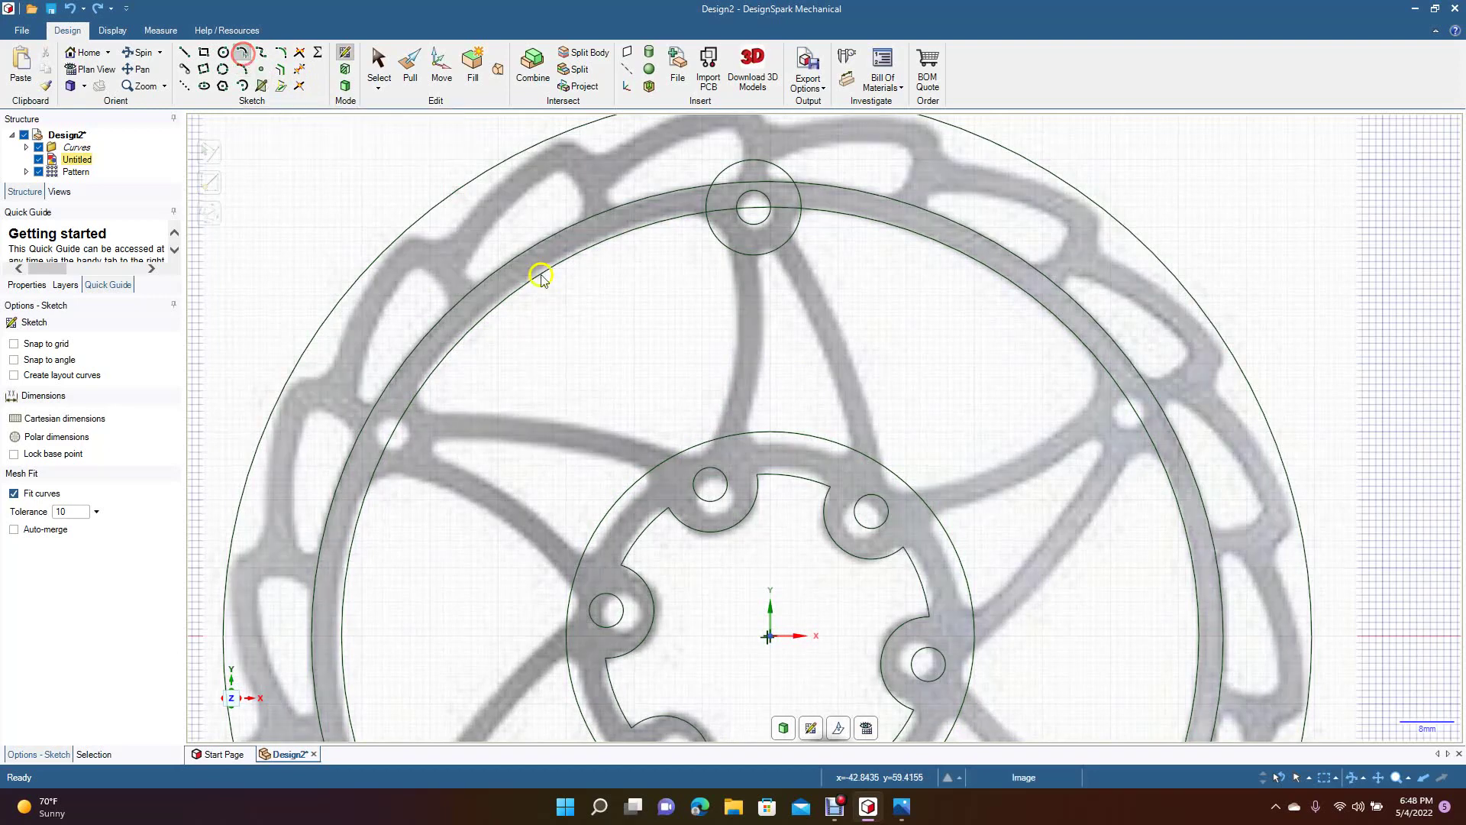
click(718, 243)
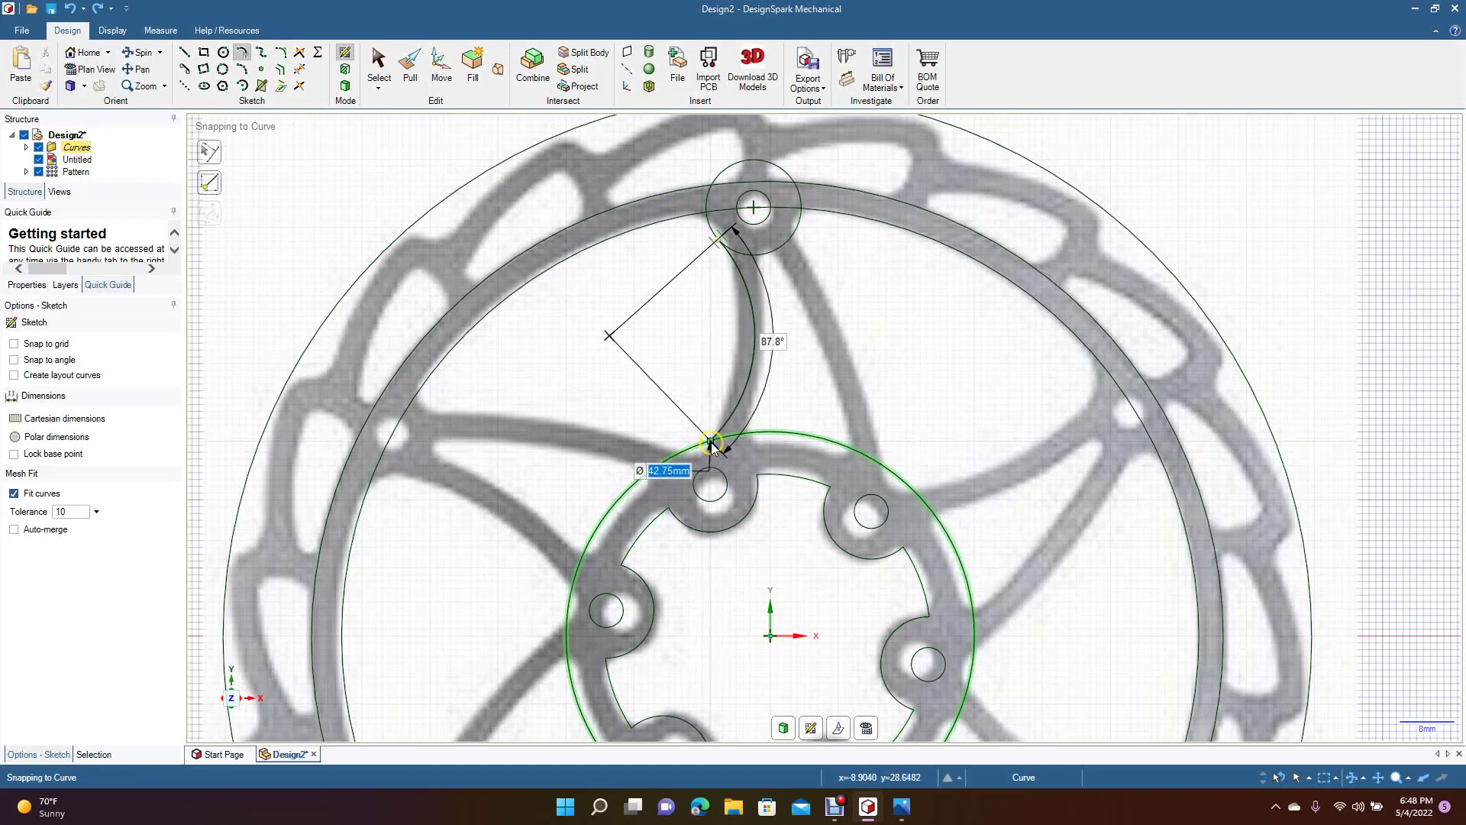
click(711, 443)
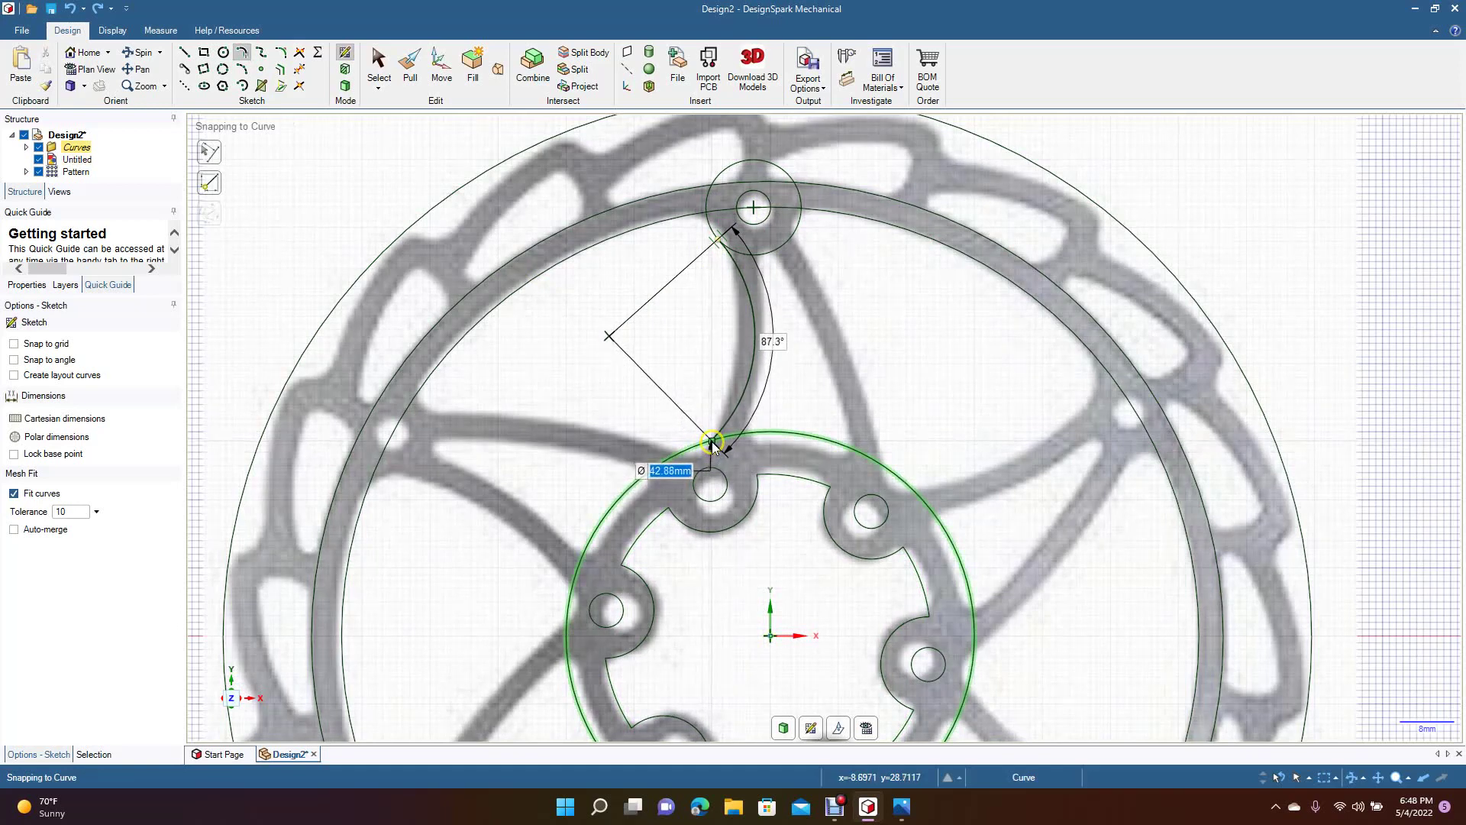
click(711, 445)
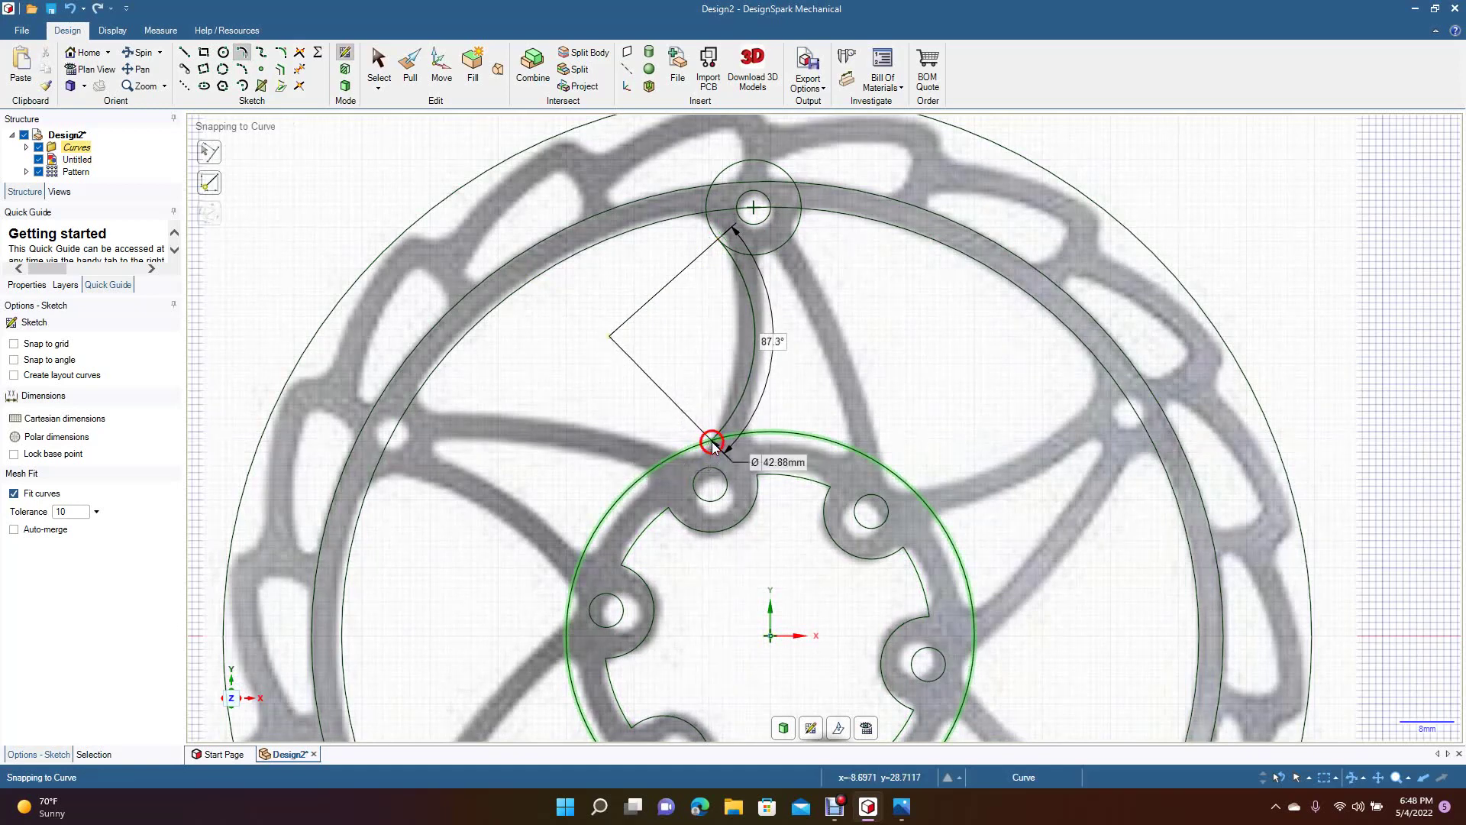
click(376, 68)
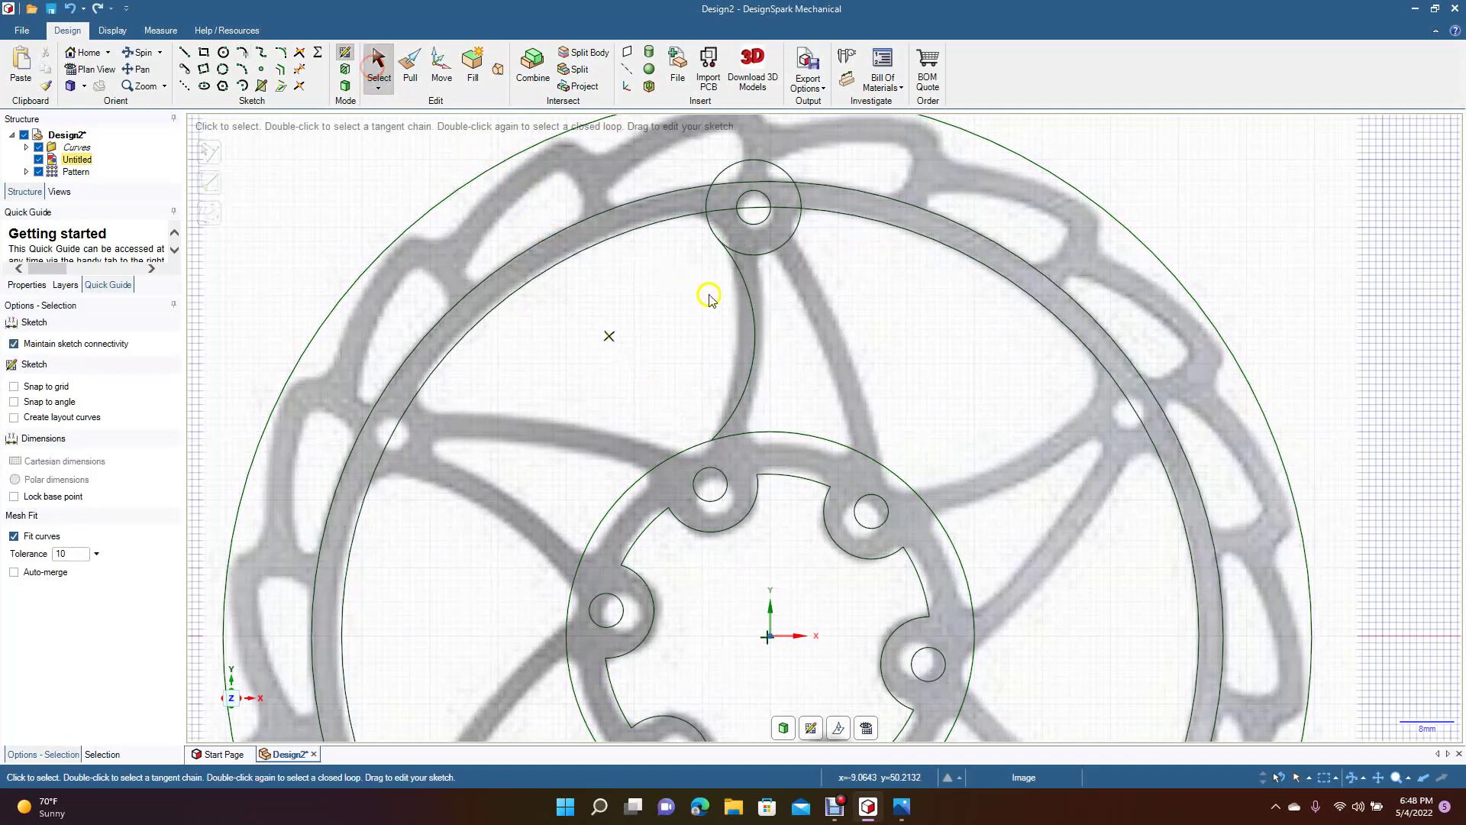
click(243, 55)
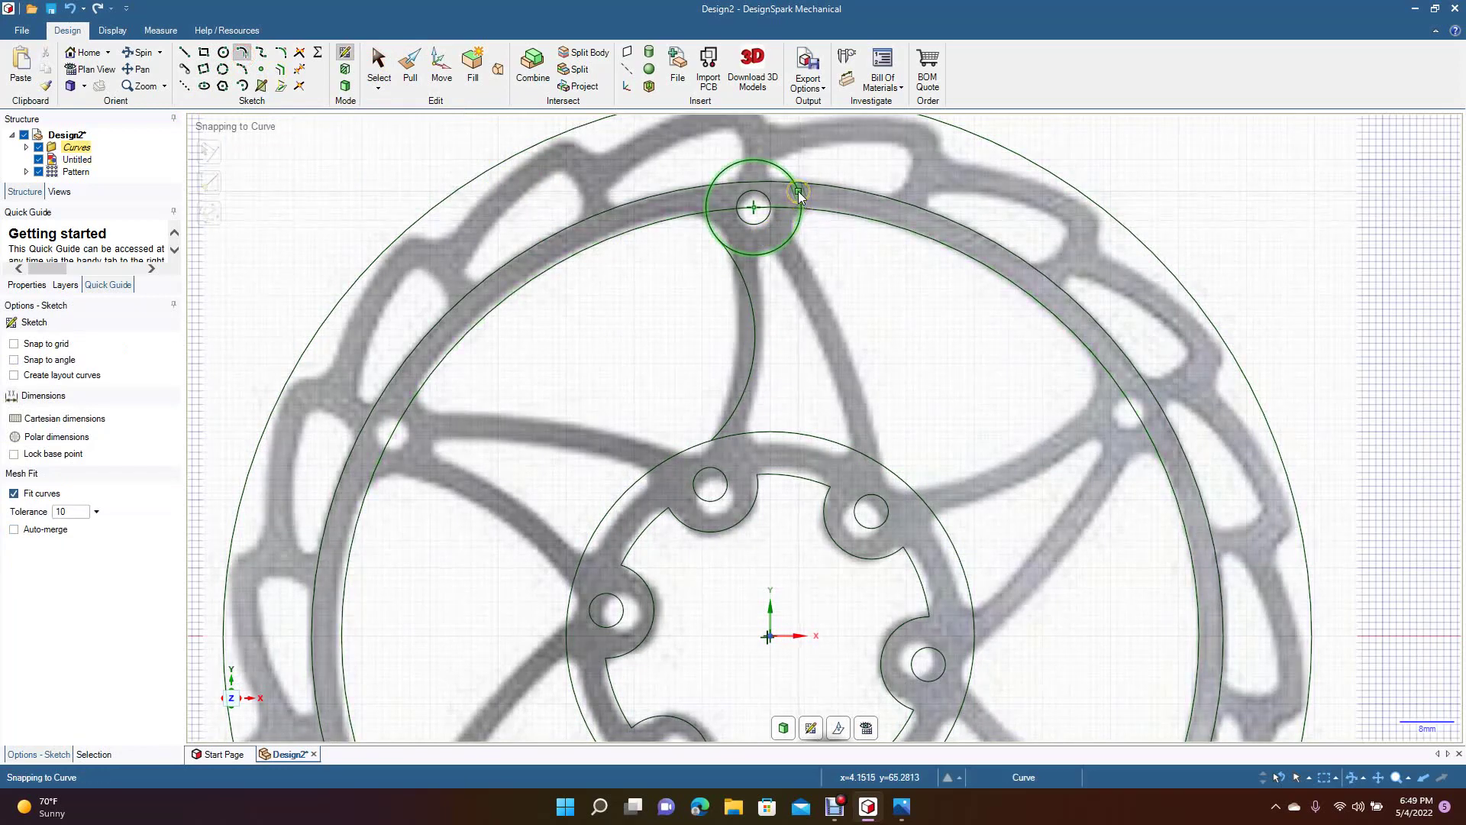
click(800, 194)
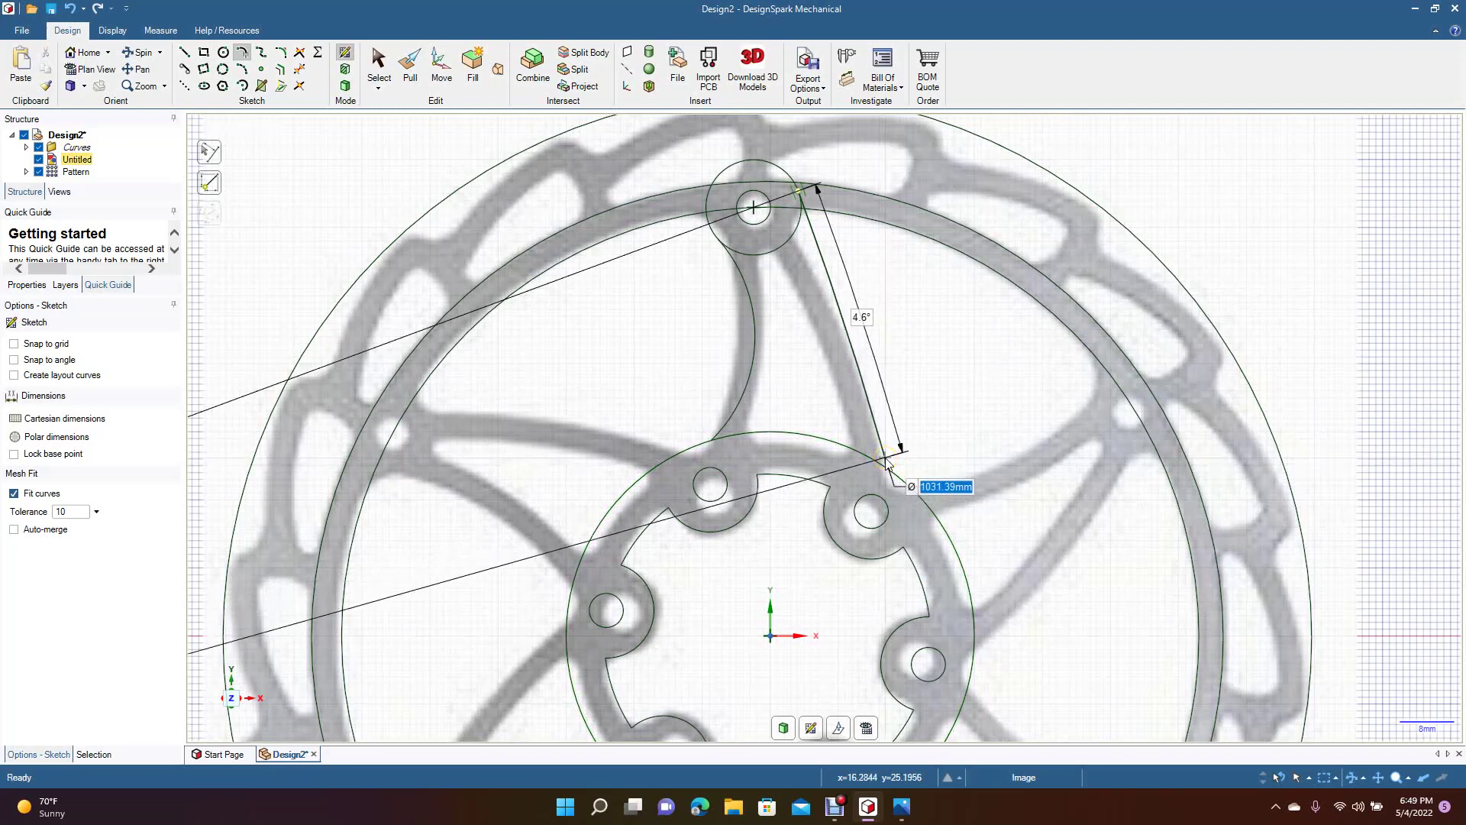
click(885, 464)
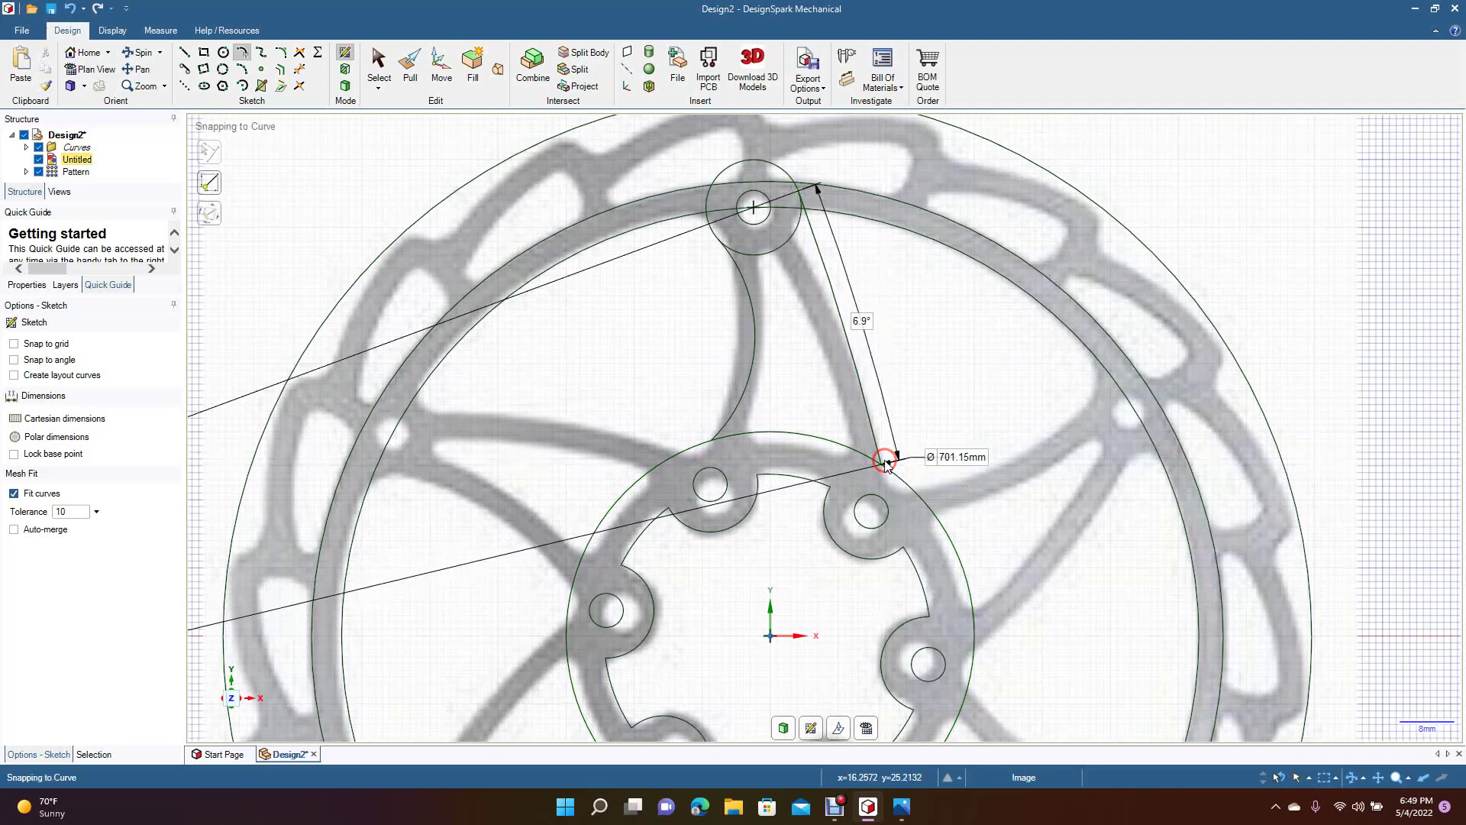
key(Escape)
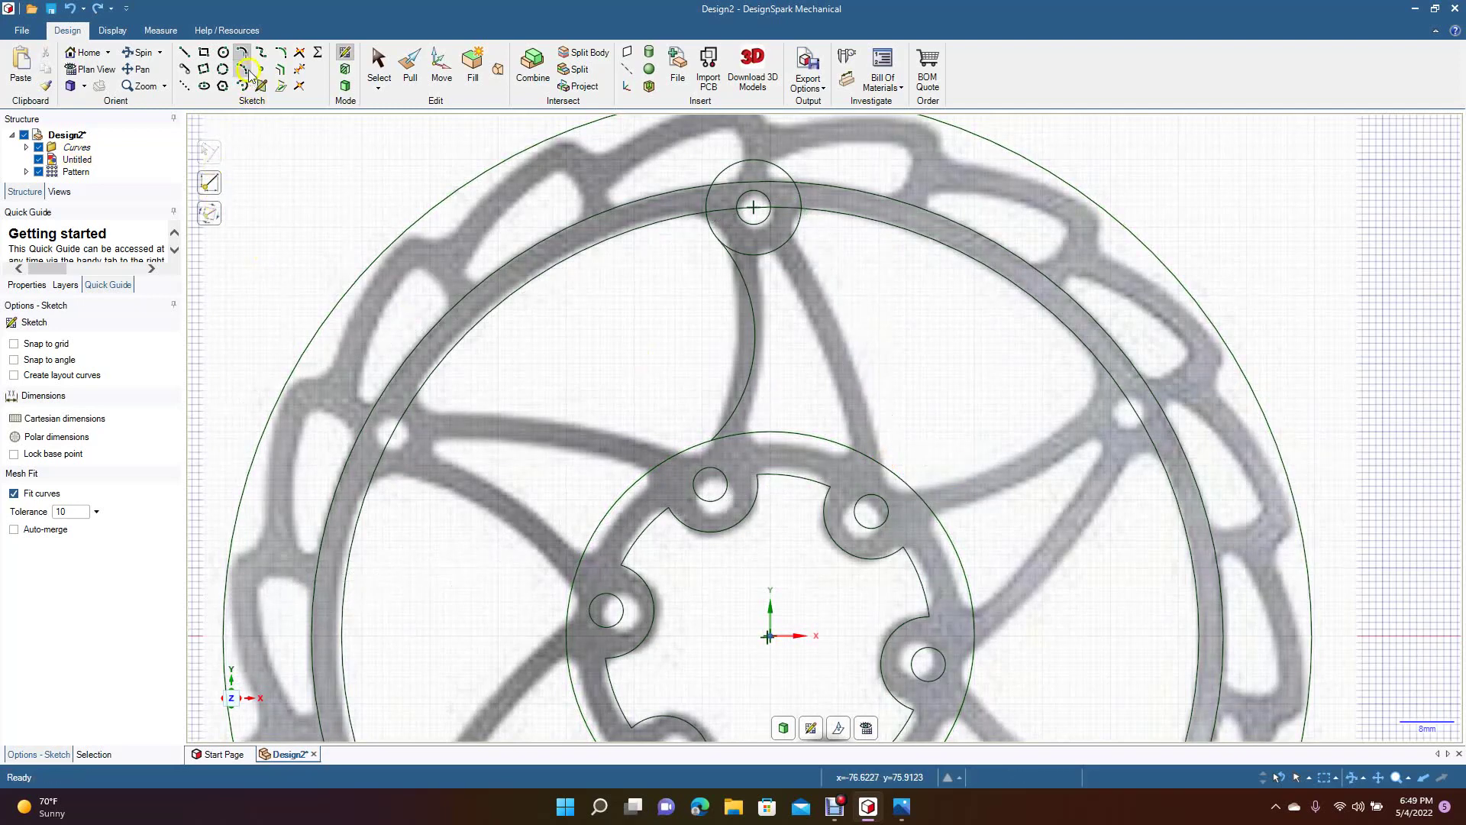
Try a three-point arc of about 98 mm radius along the top boss's right spoke, then undo it and the left spoke's arc.
click(243, 71)
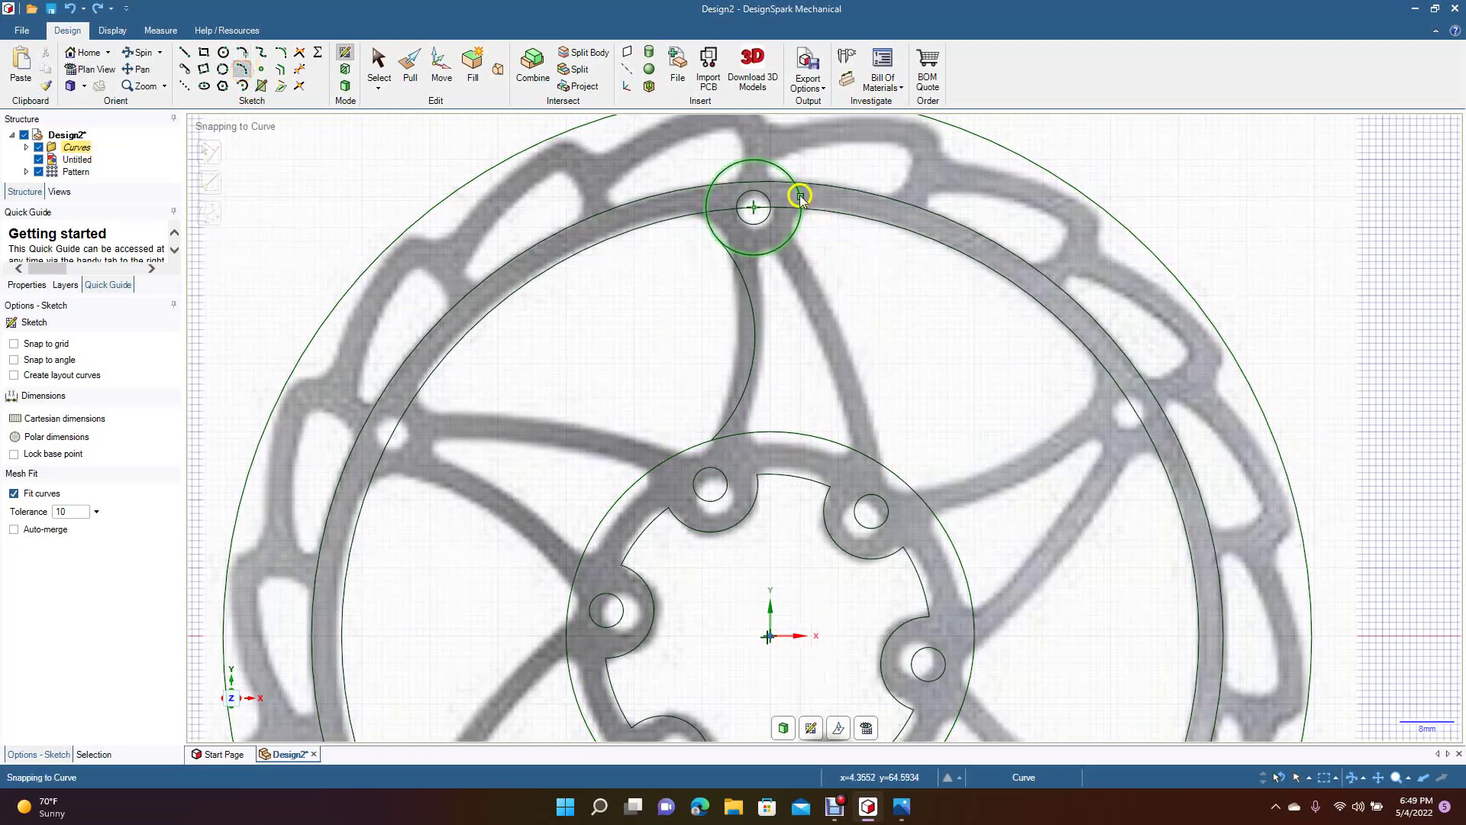
click(801, 194)
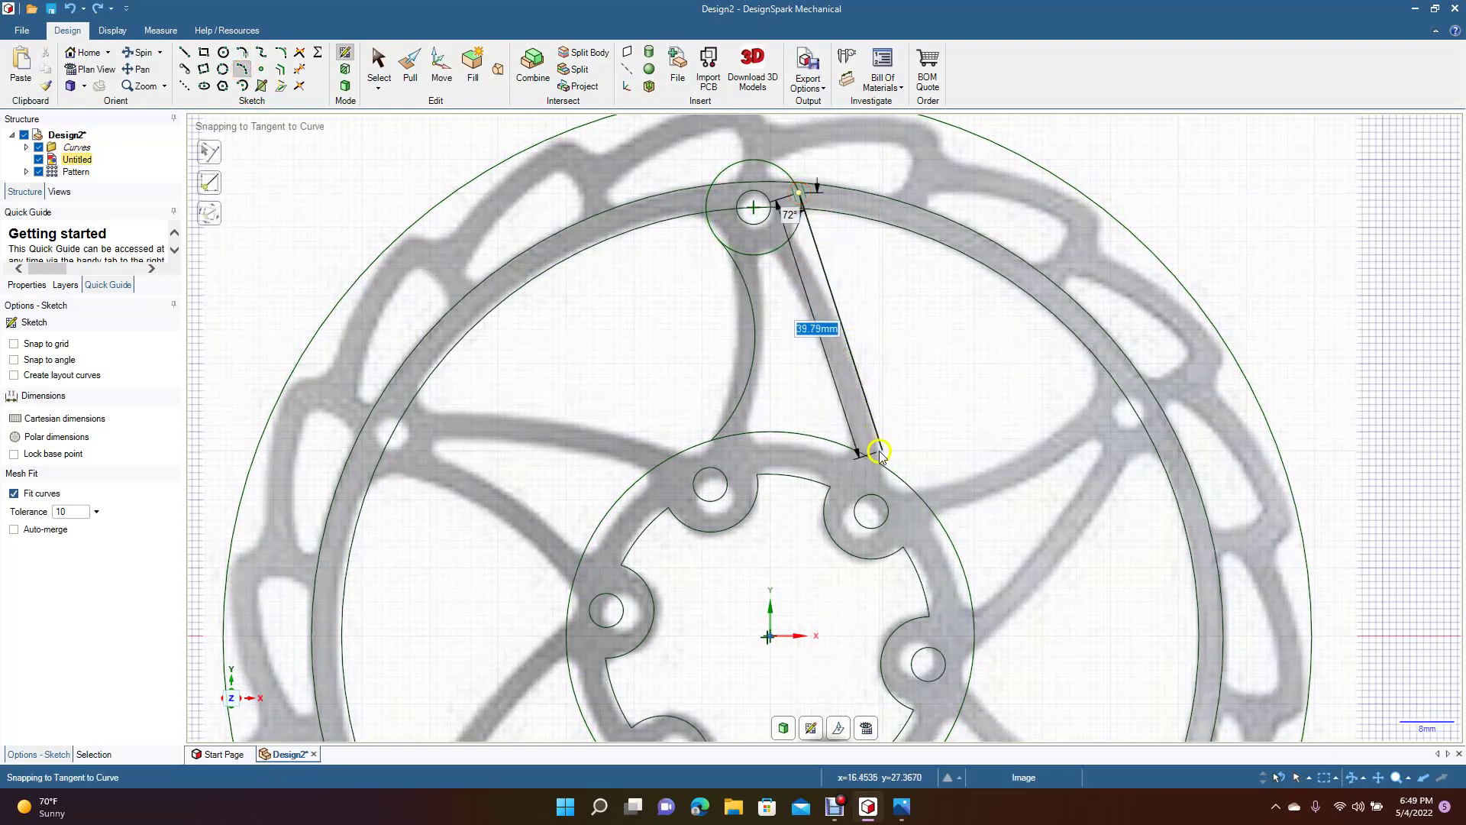
click(880, 463)
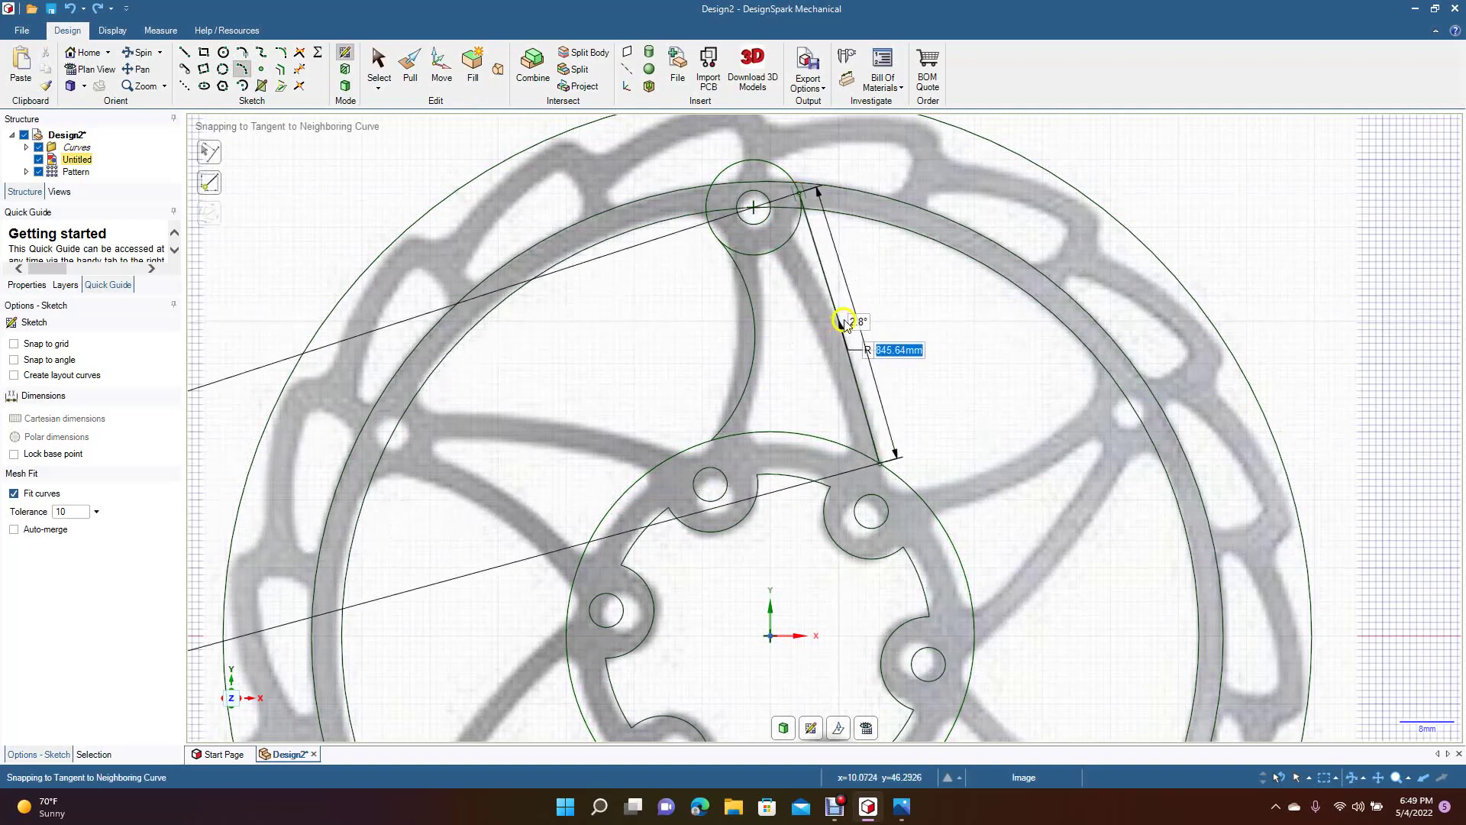
click(850, 314)
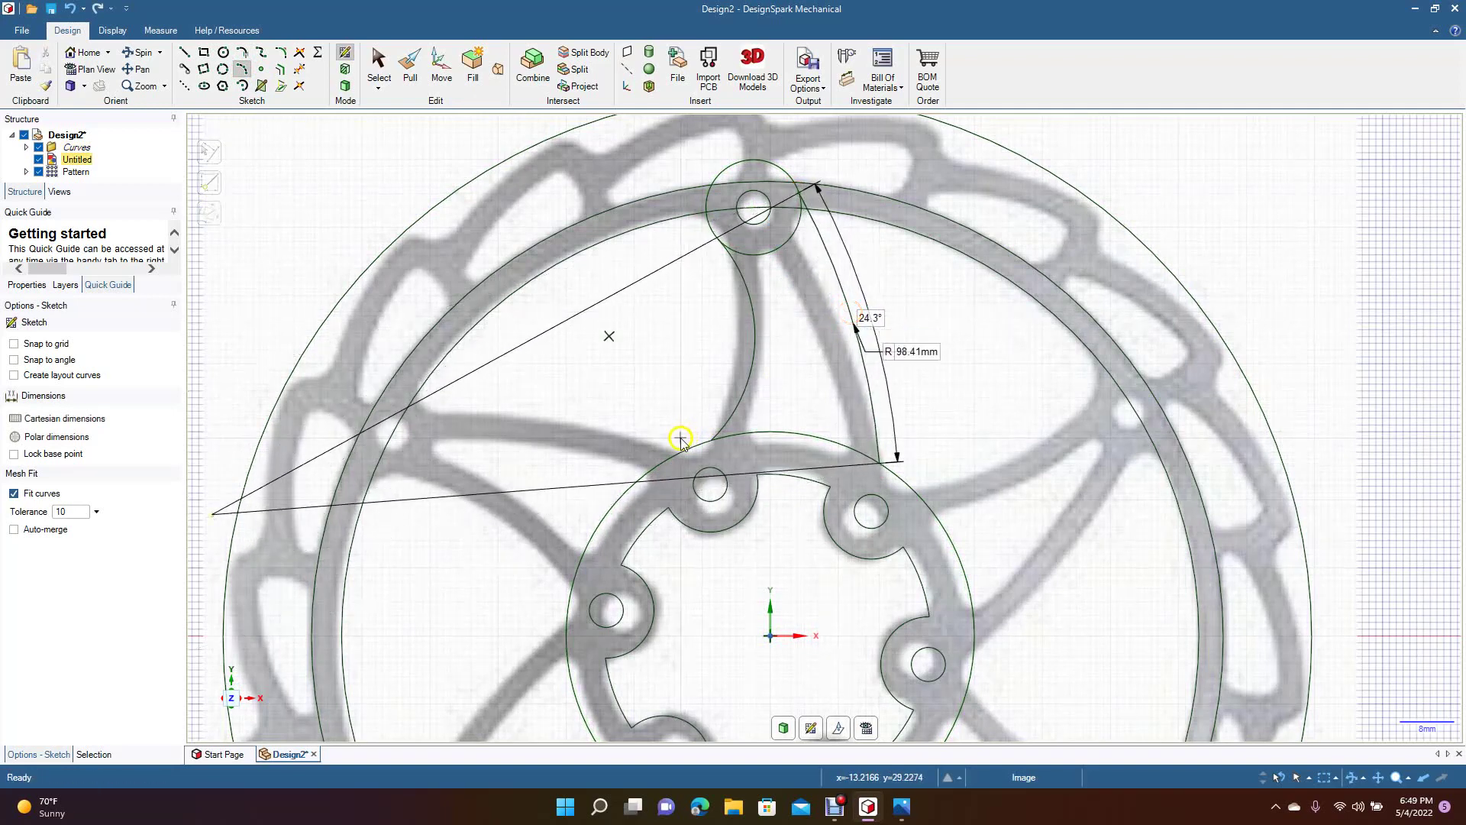
key(ctrl+z)
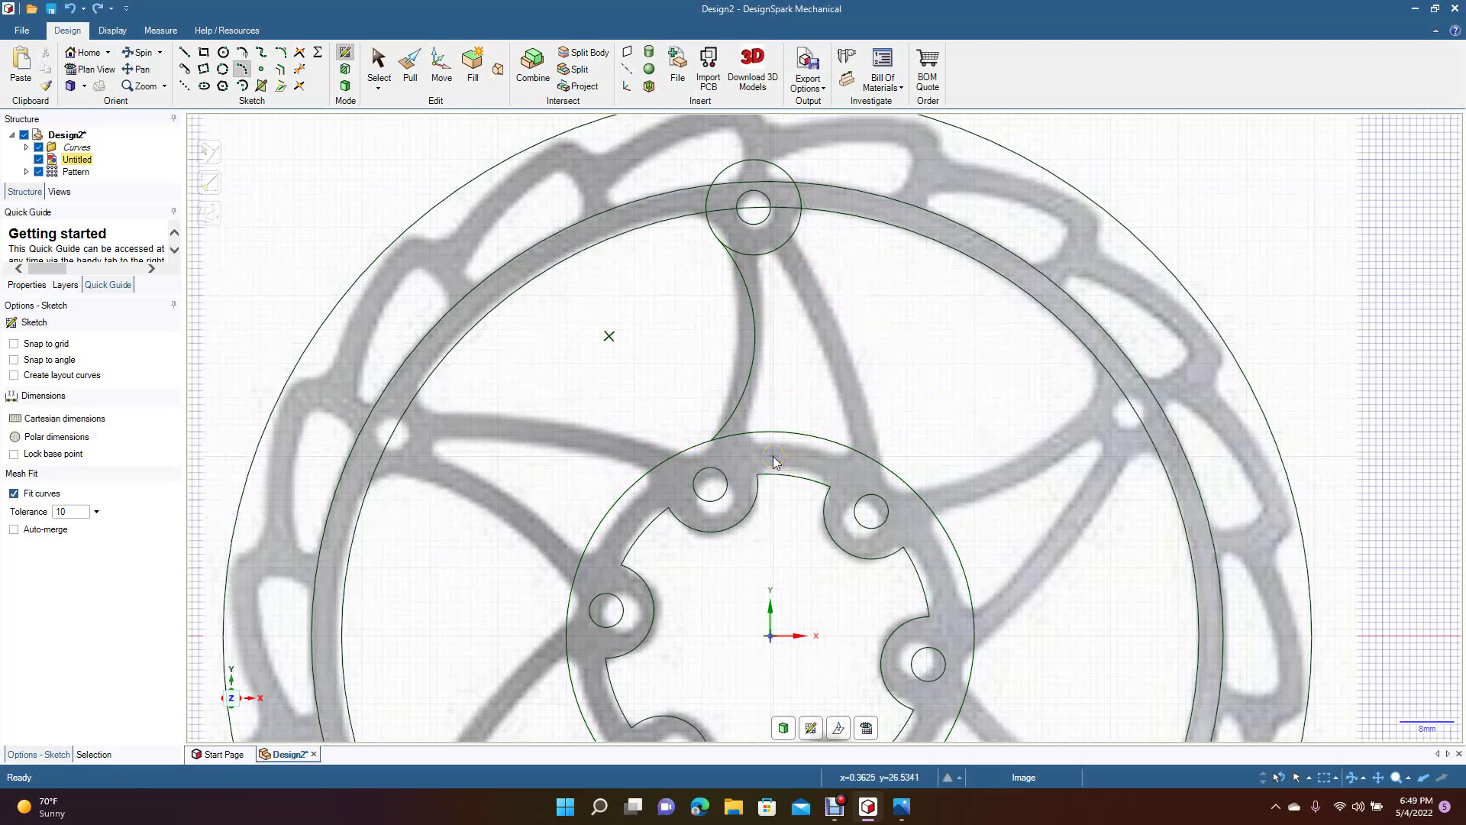
key(ctrl+z)
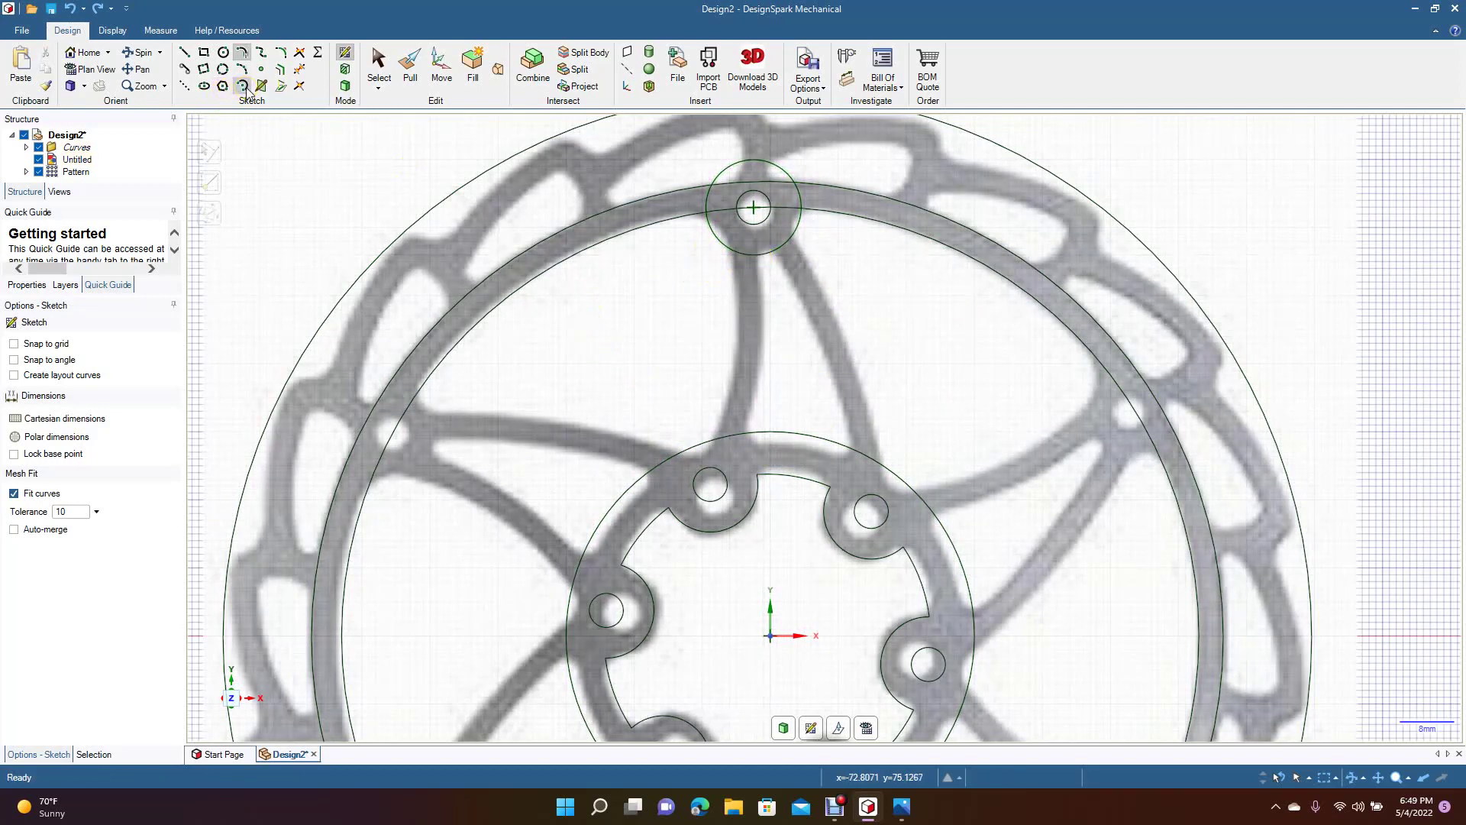
Sketch a tangent arc about 167 mm in diameter along the top boss's right spoke, from the 14 mm circle to the outer hub circle.
click(244, 64)
click(243, 54)
click(800, 197)
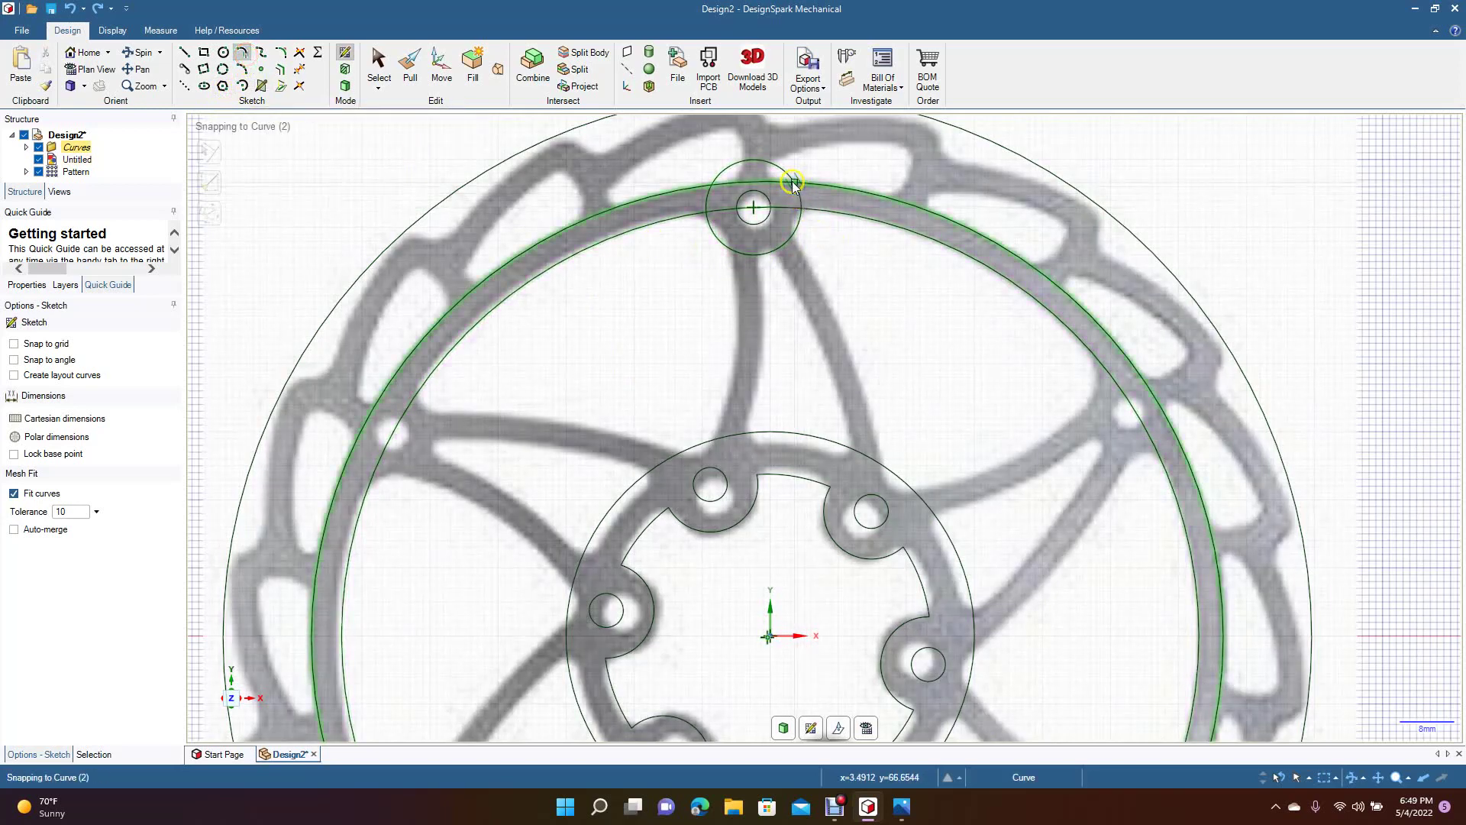
click(792, 184)
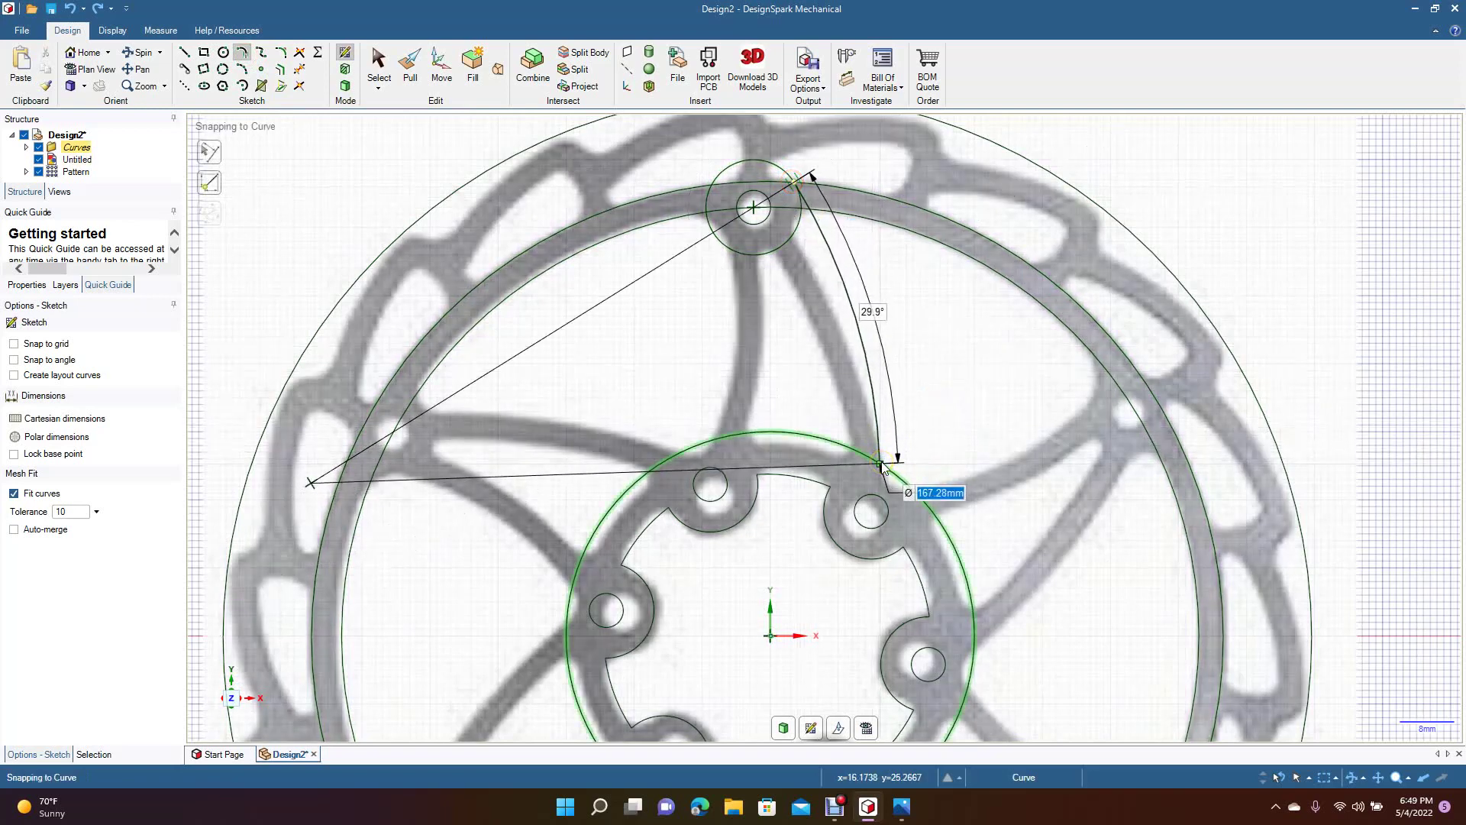
click(880, 464)
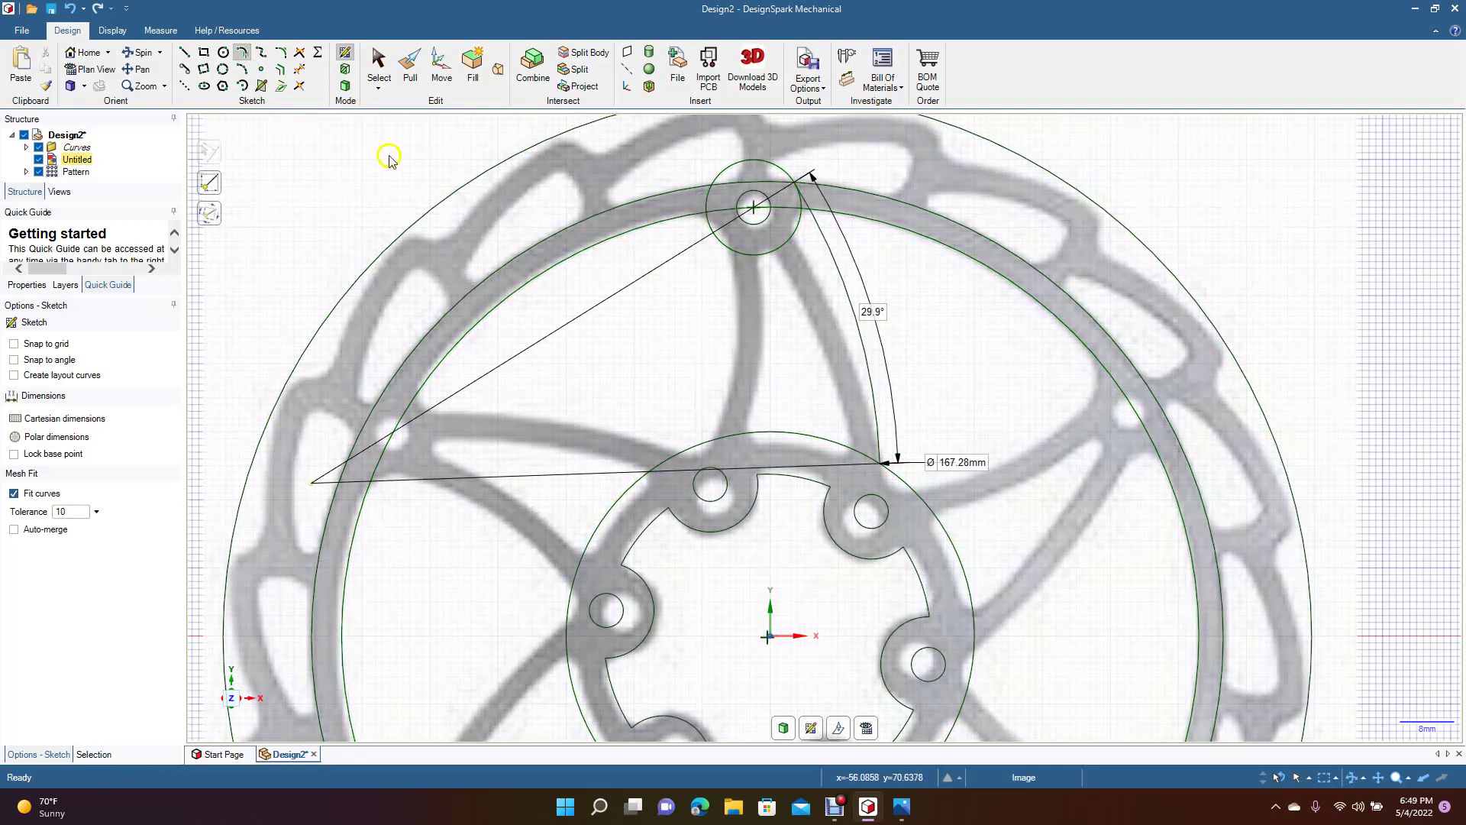
Sketch a tangent arc about 66 mm in diameter along the left spoke's outer edge, from the 14 mm circle to the outer hub circle.
click(710, 233)
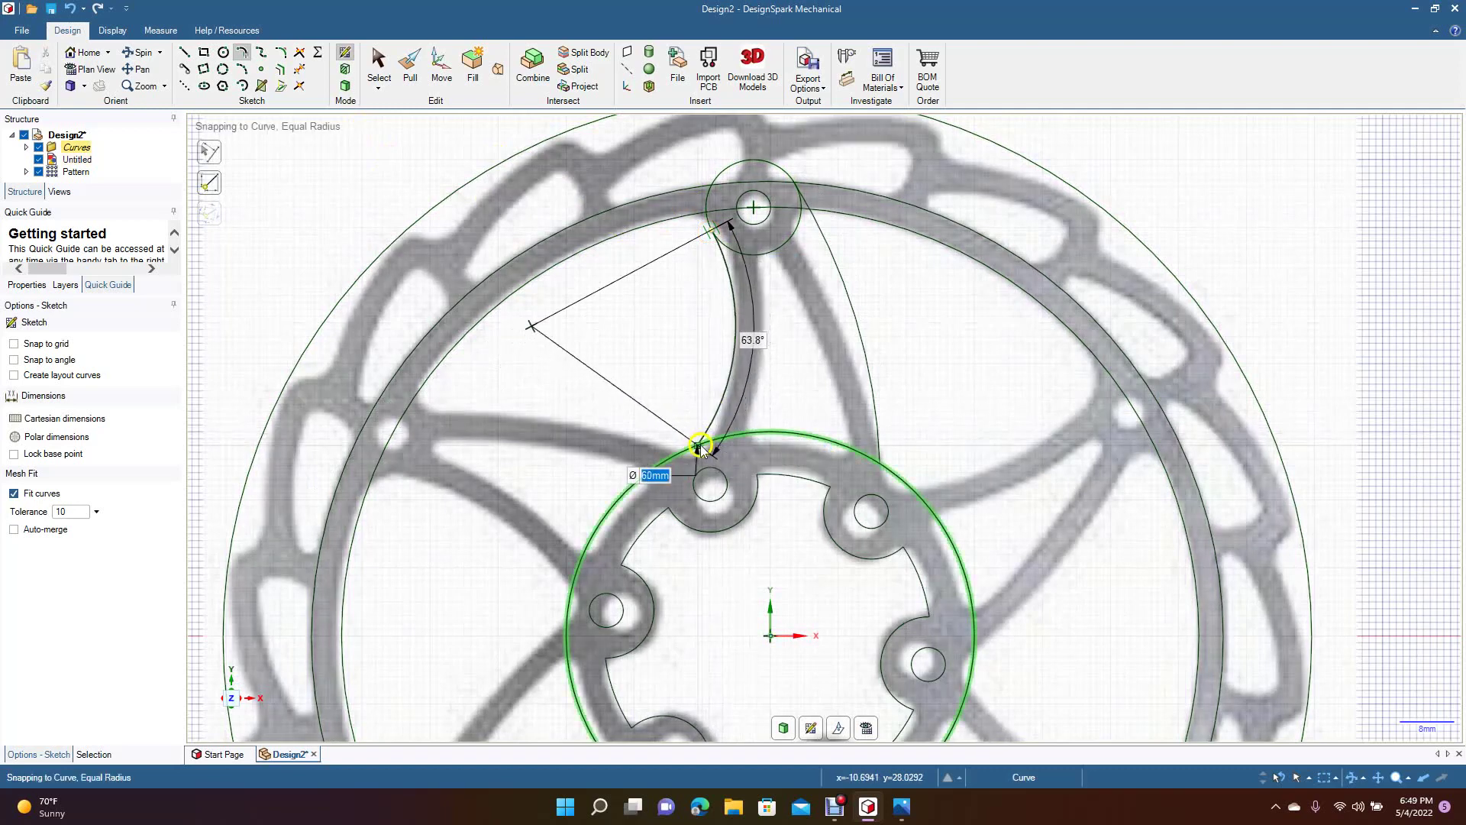
click(714, 443)
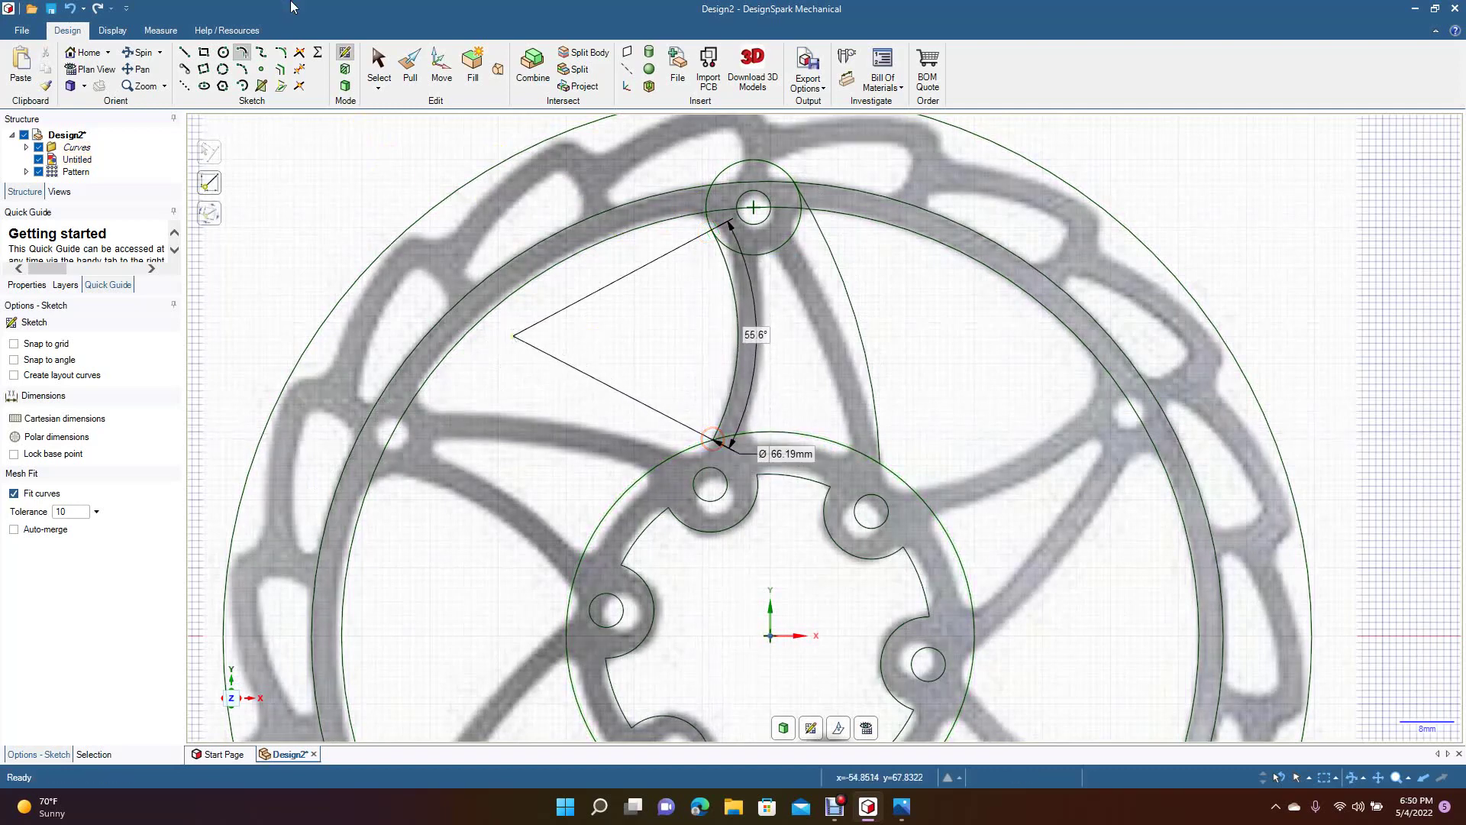
click(377, 61)
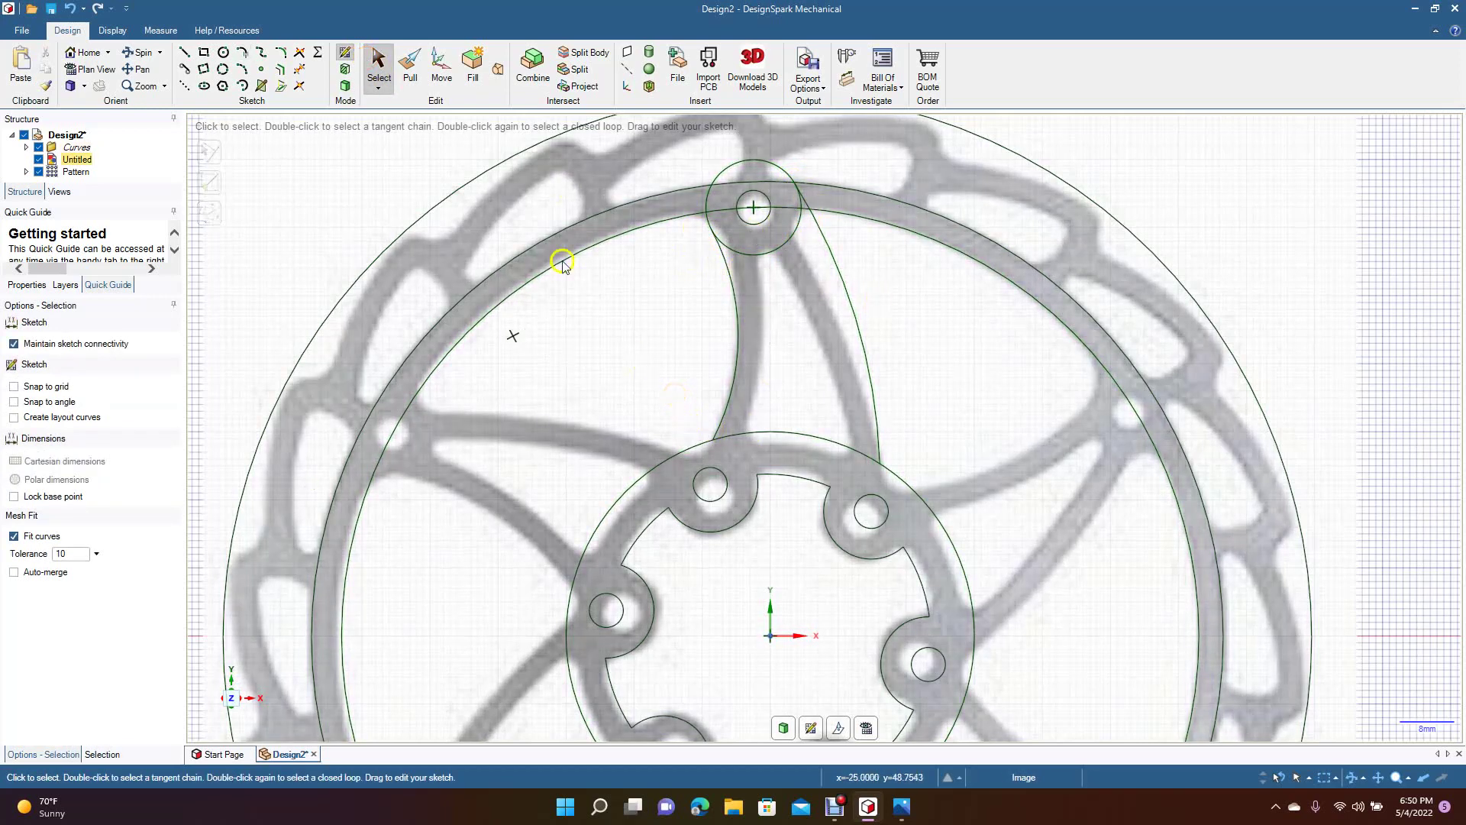
Offset the left spoke arc about 4.1 mm and the right spoke arc about 4 mm towards each other to form both spokes' inner edges.
click(282, 70)
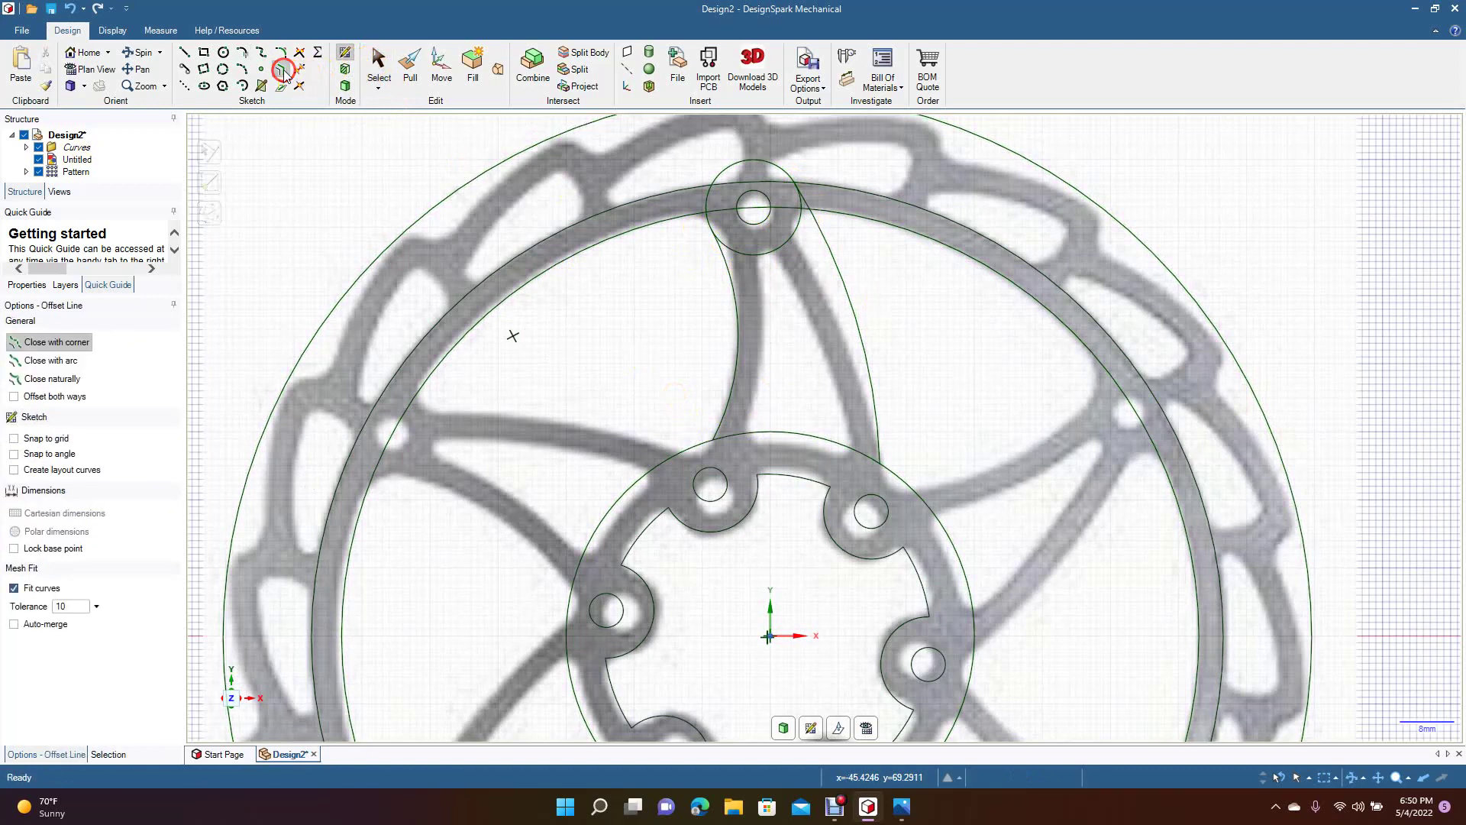
click(740, 362)
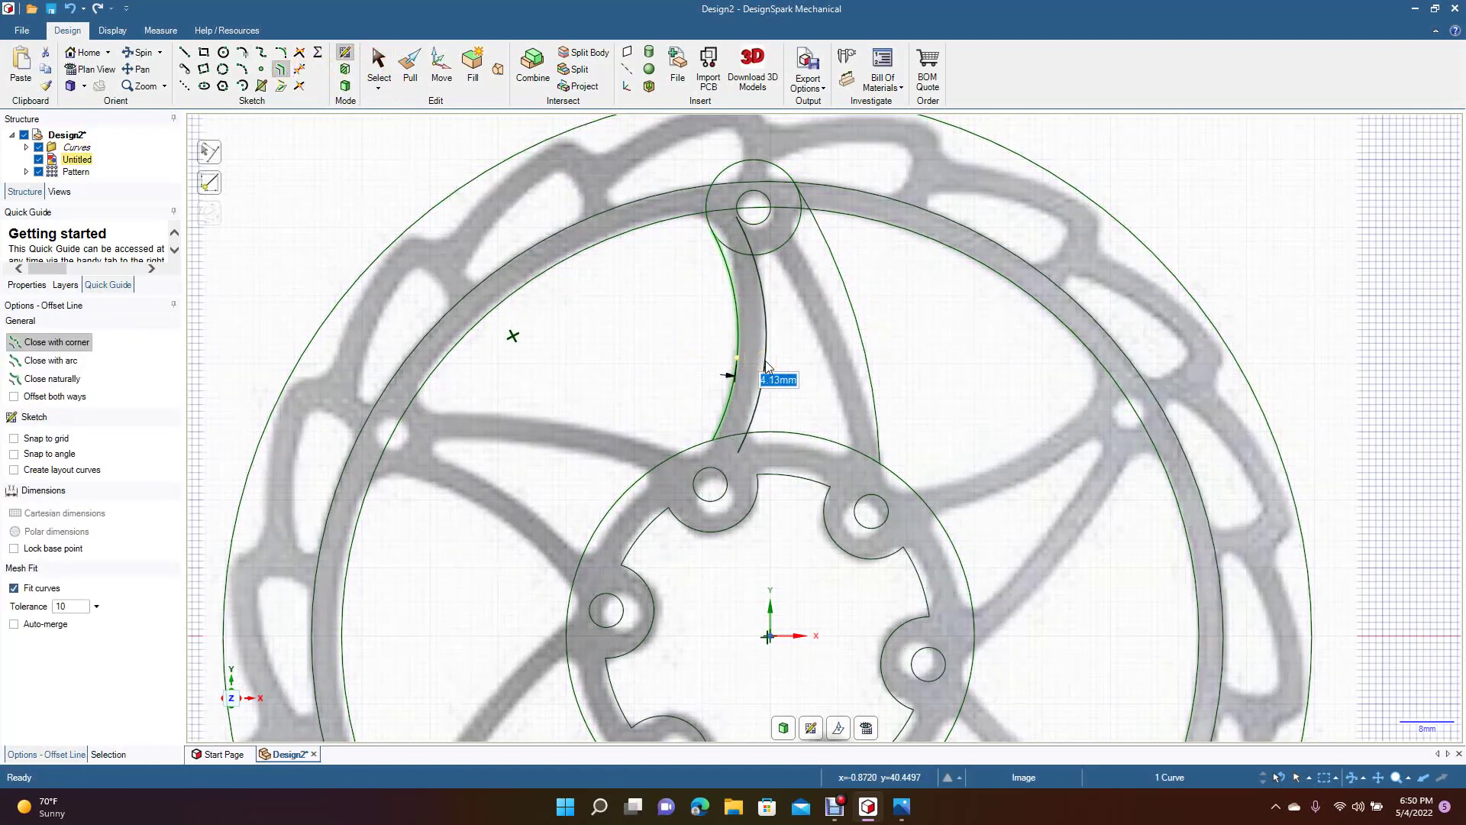
click(766, 367)
click(860, 348)
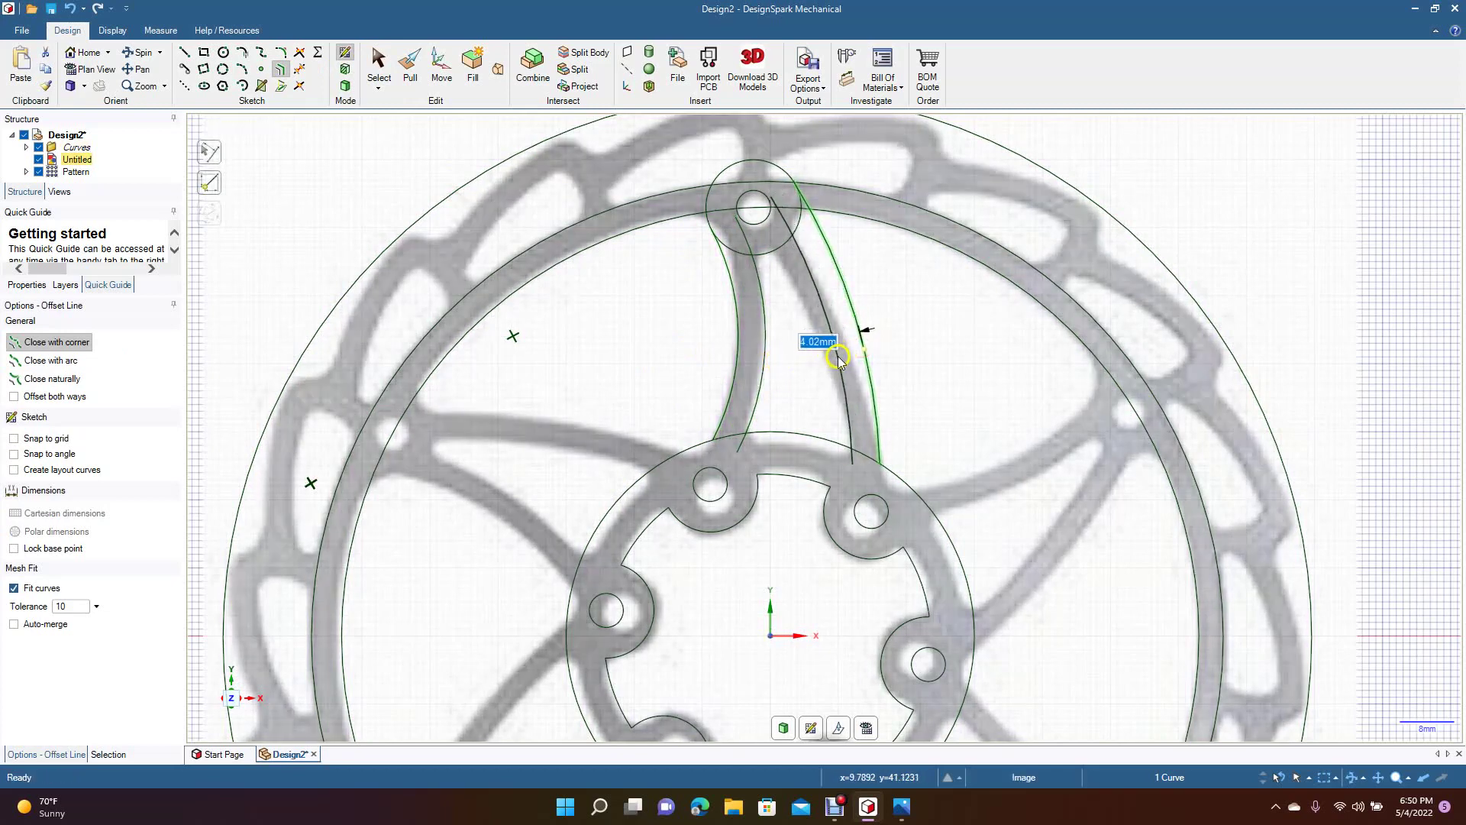
click(837, 356)
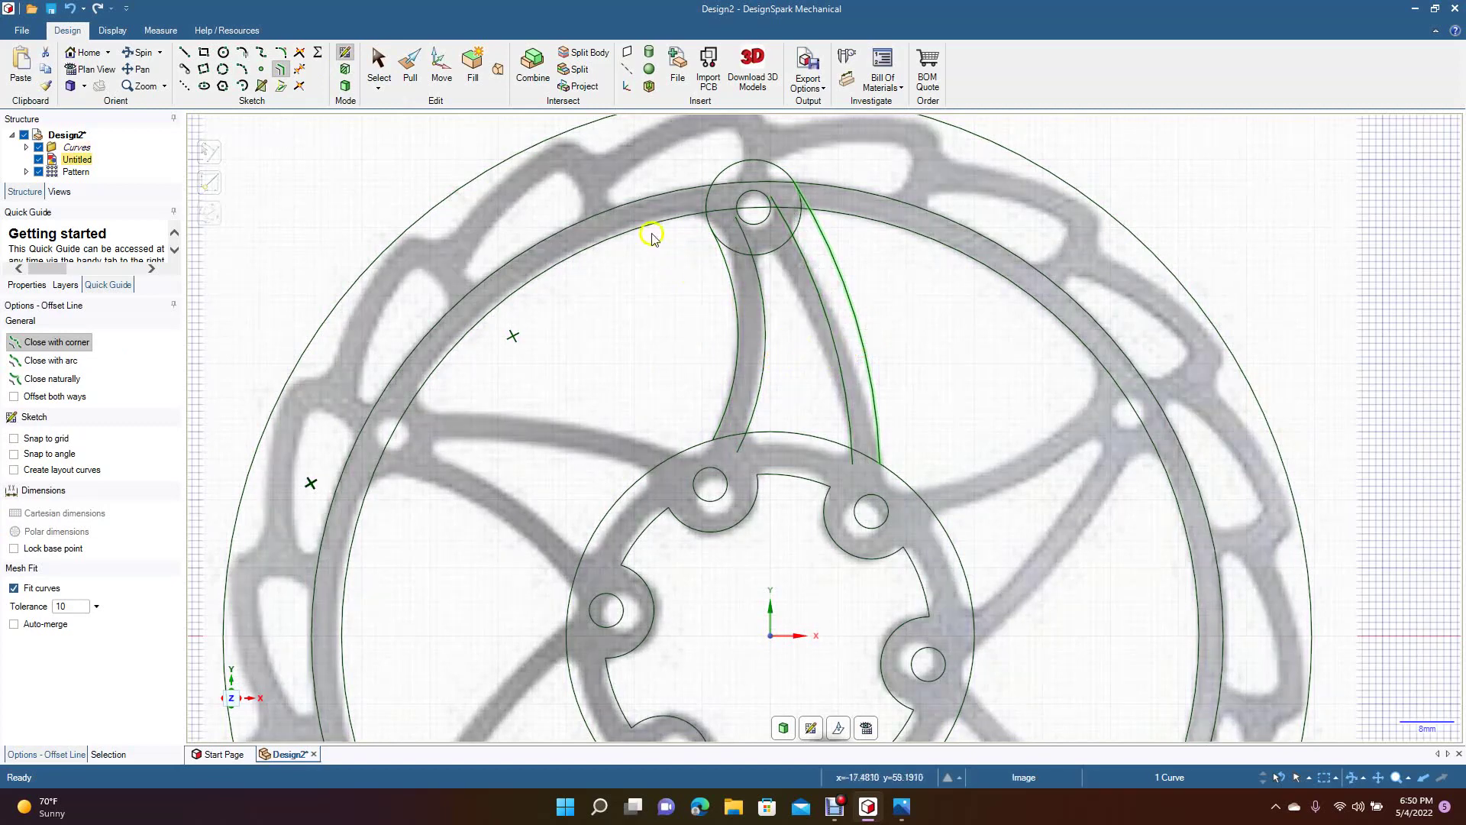
click(378, 62)
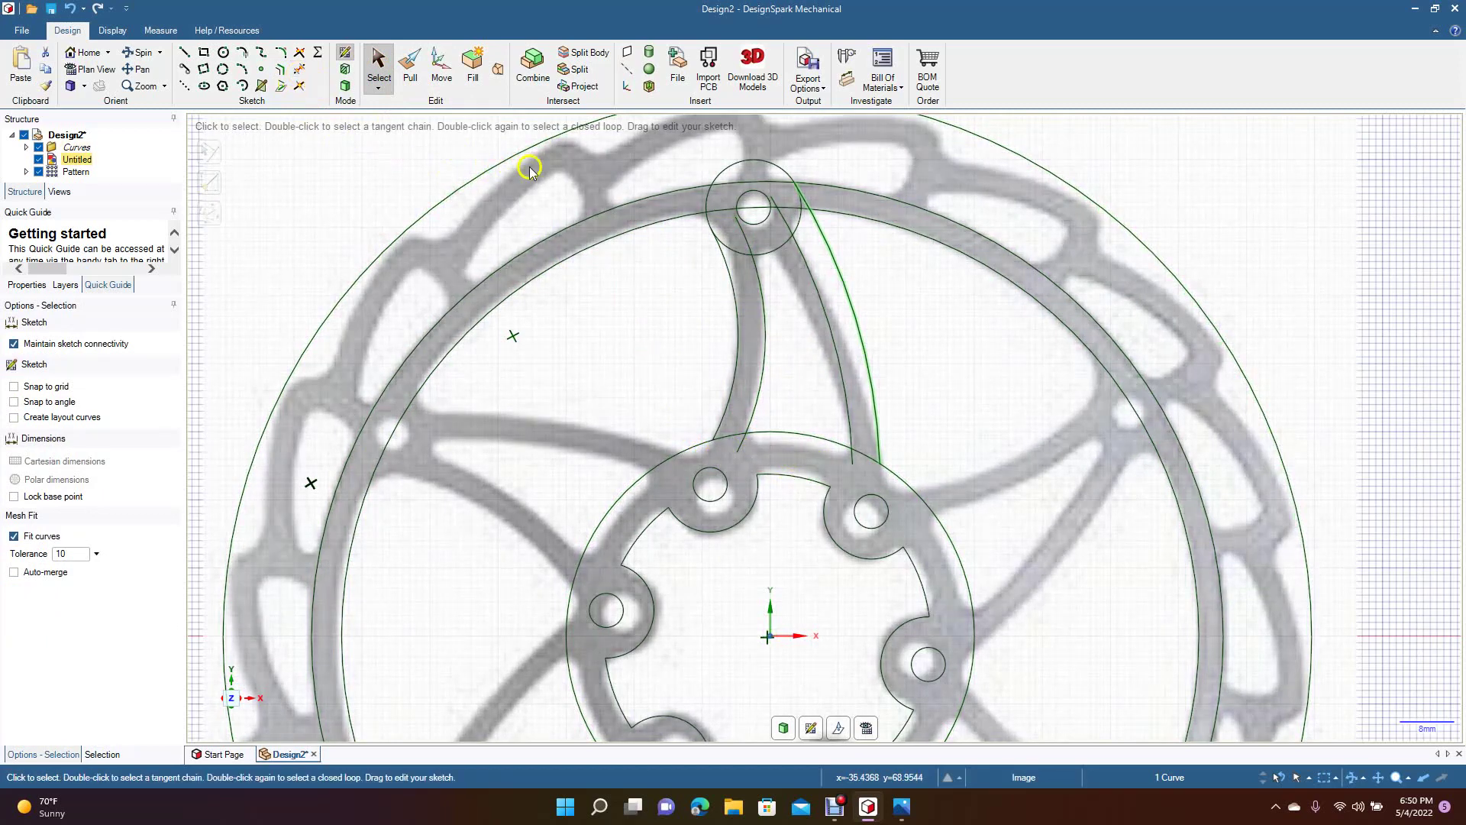
Trim the ends of both offset spoke arcs that extend inside the outer hub circle and the 14 mm boss circle.
click(298, 71)
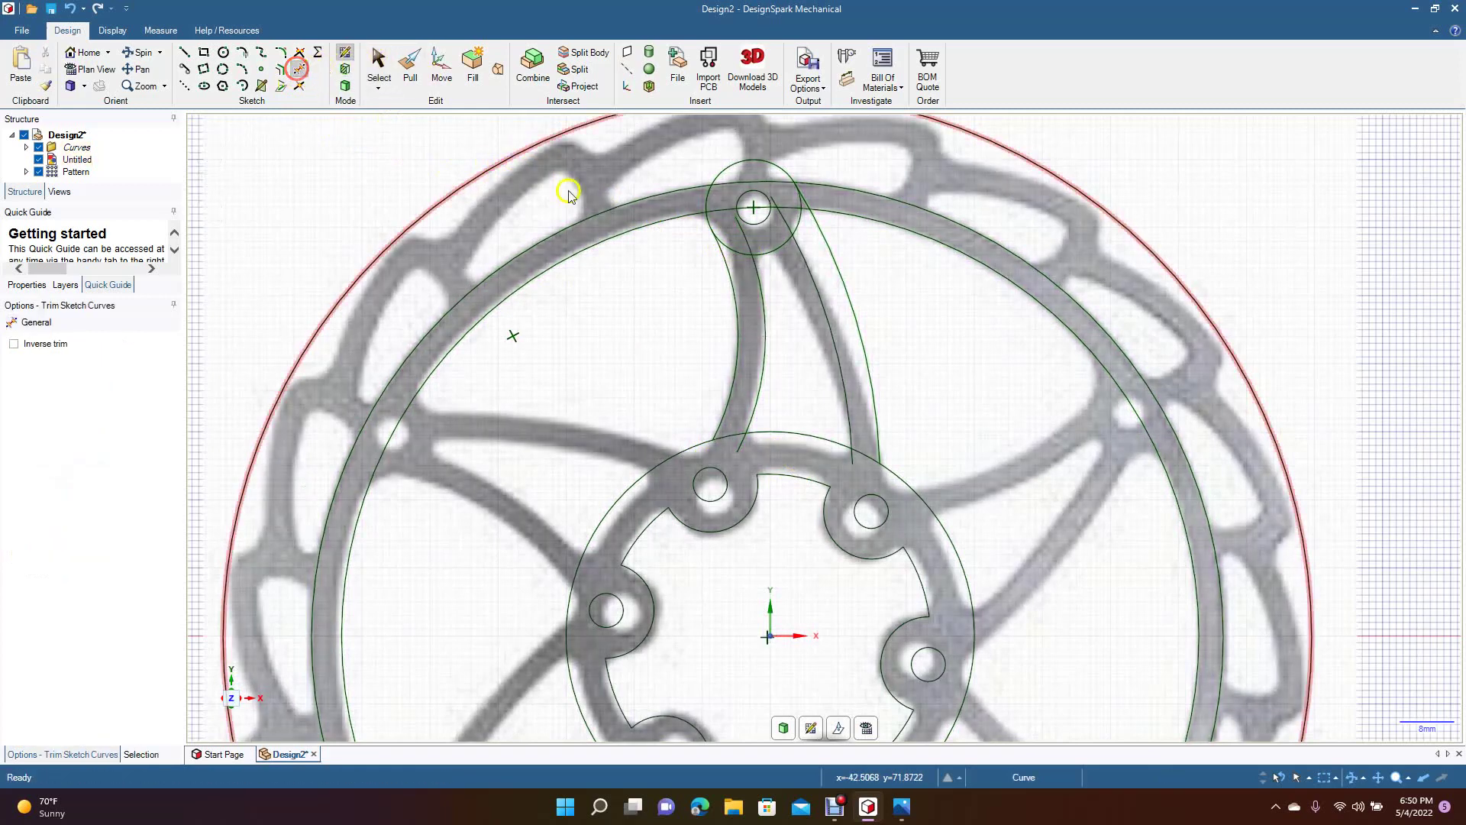
click(762, 282)
click(742, 445)
click(852, 456)
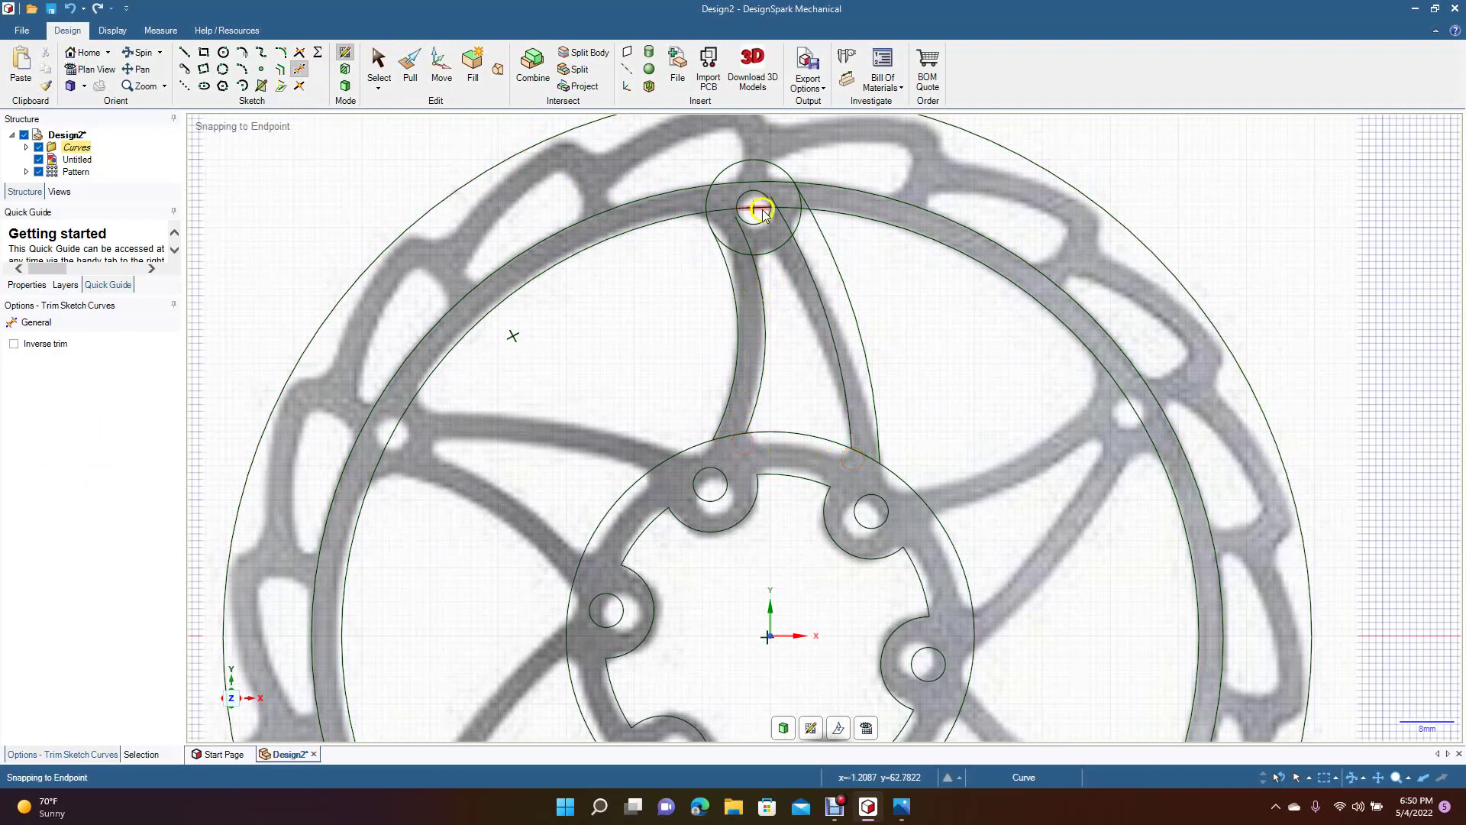
click(786, 220)
click(747, 227)
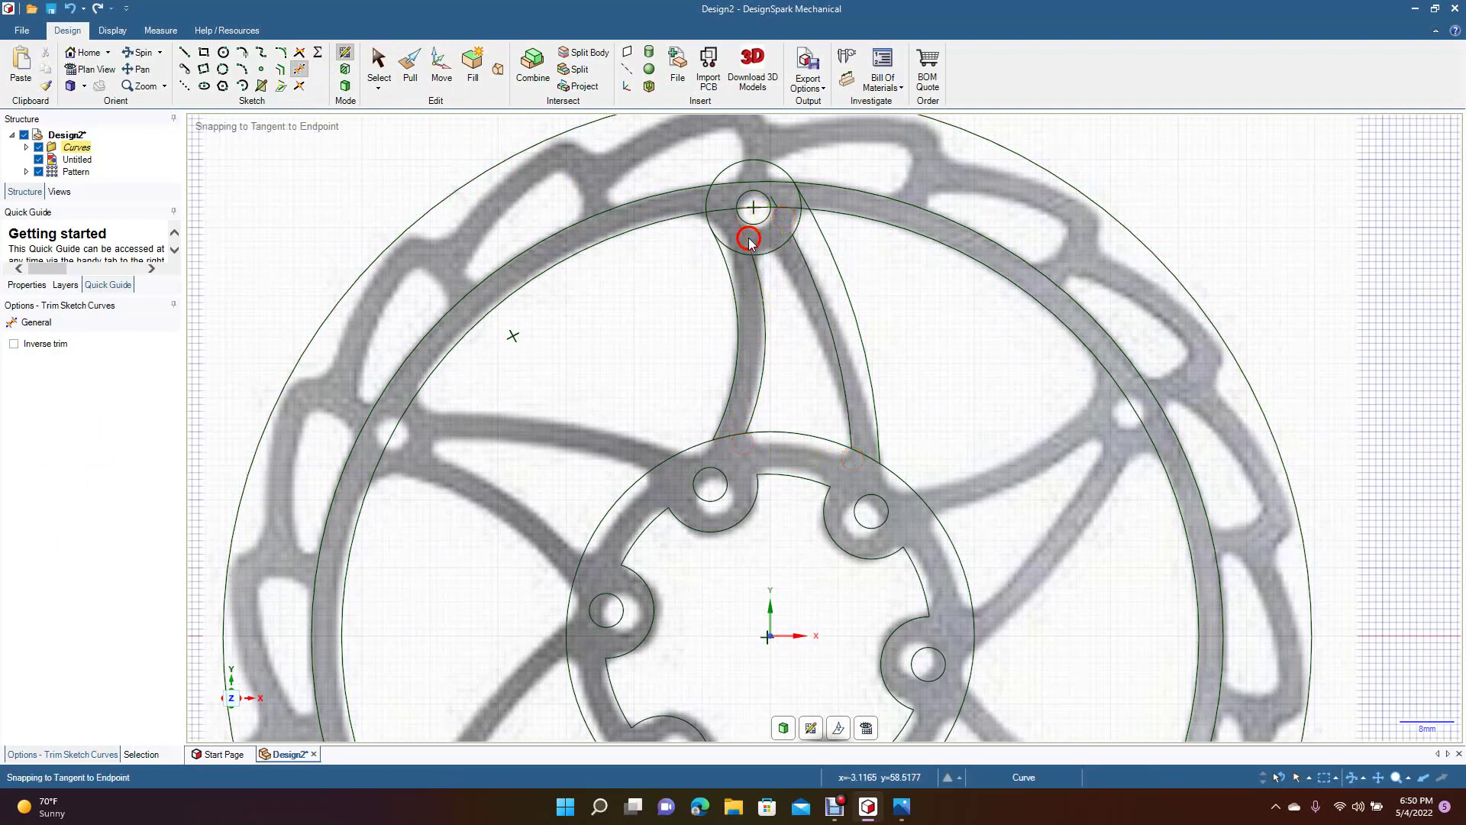
click(777, 201)
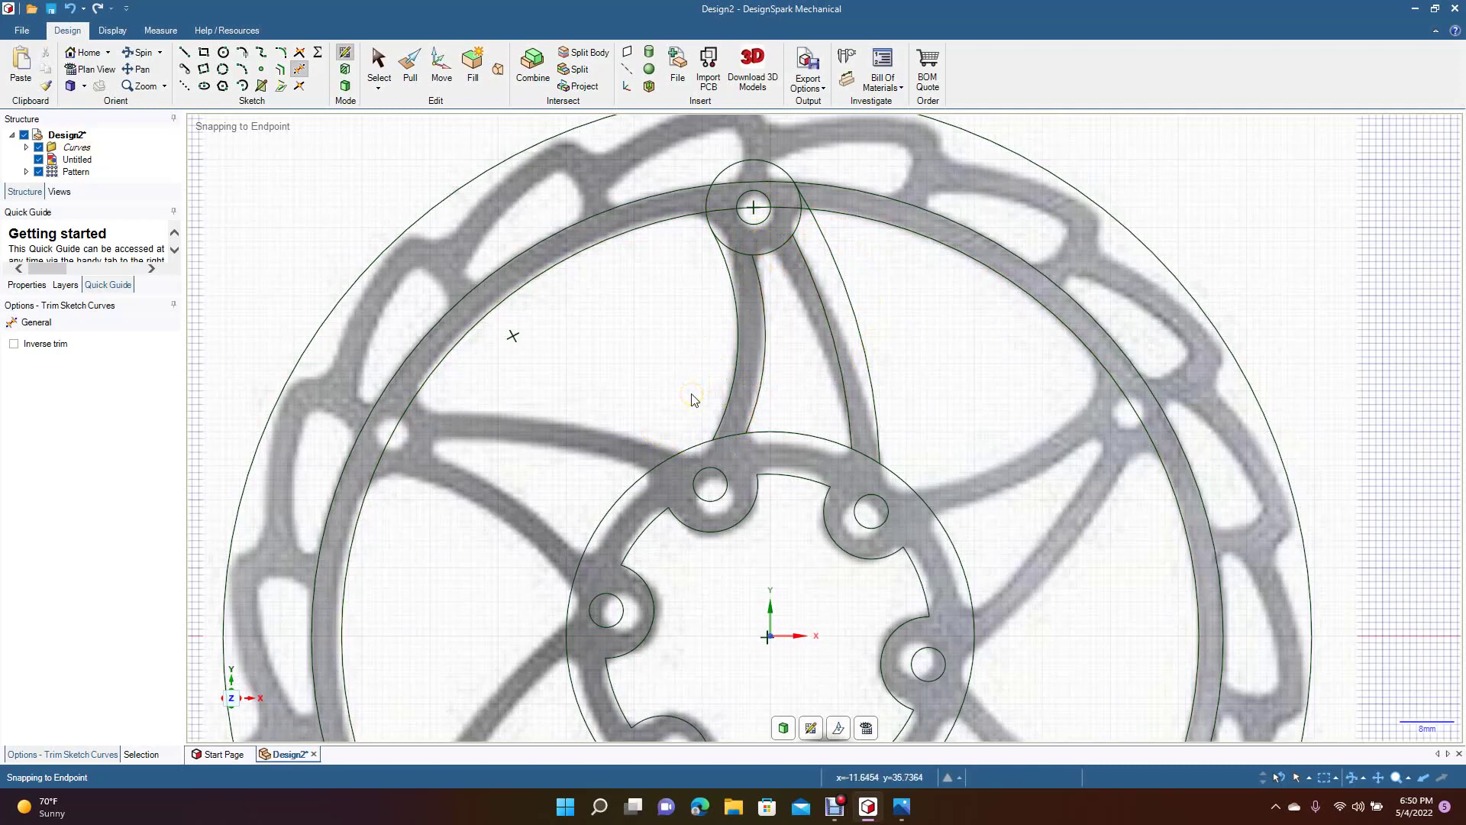
scroll(694, 400, down, 3)
click(377, 61)
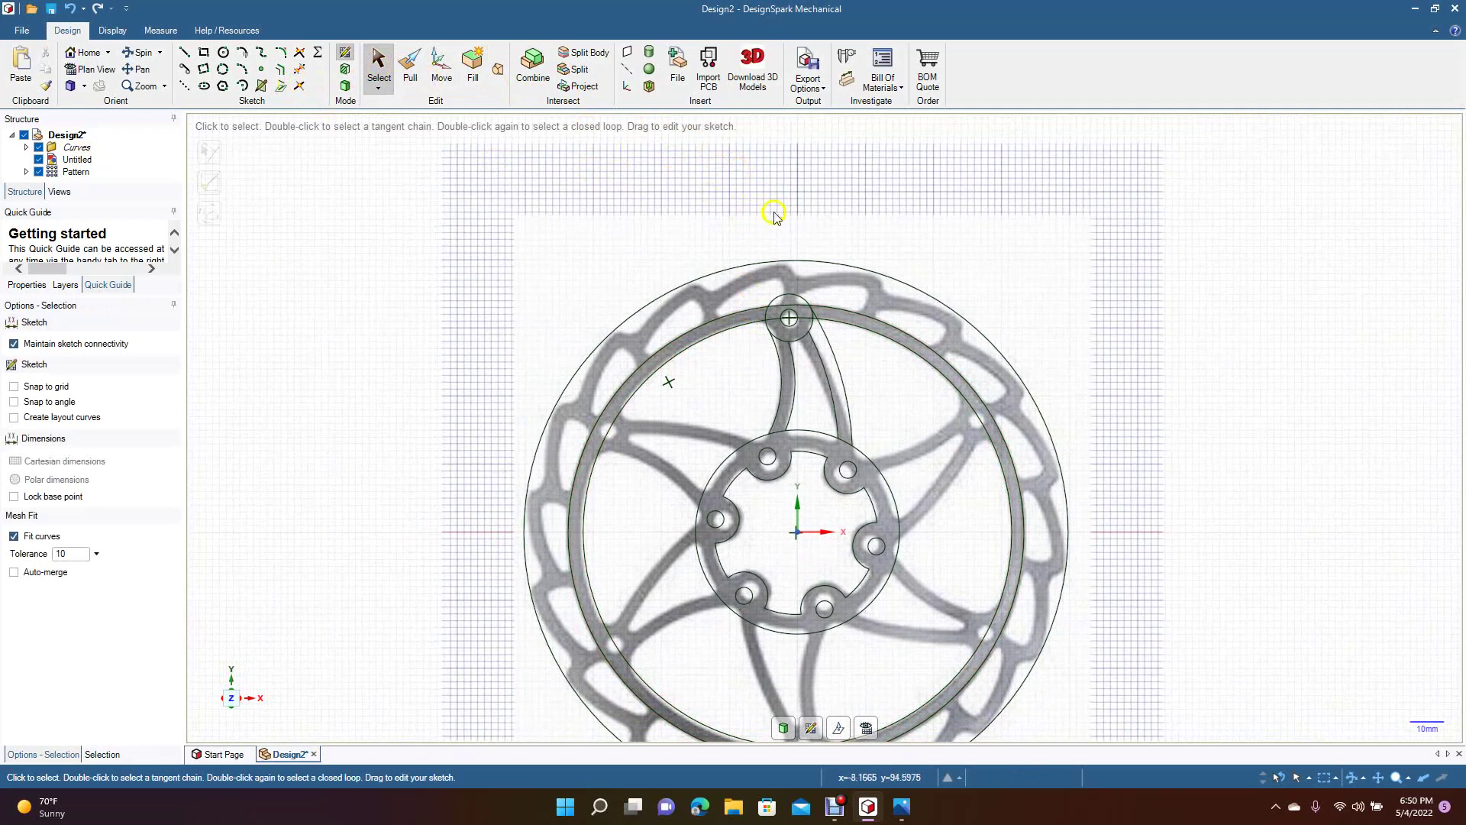
click(835, 357)
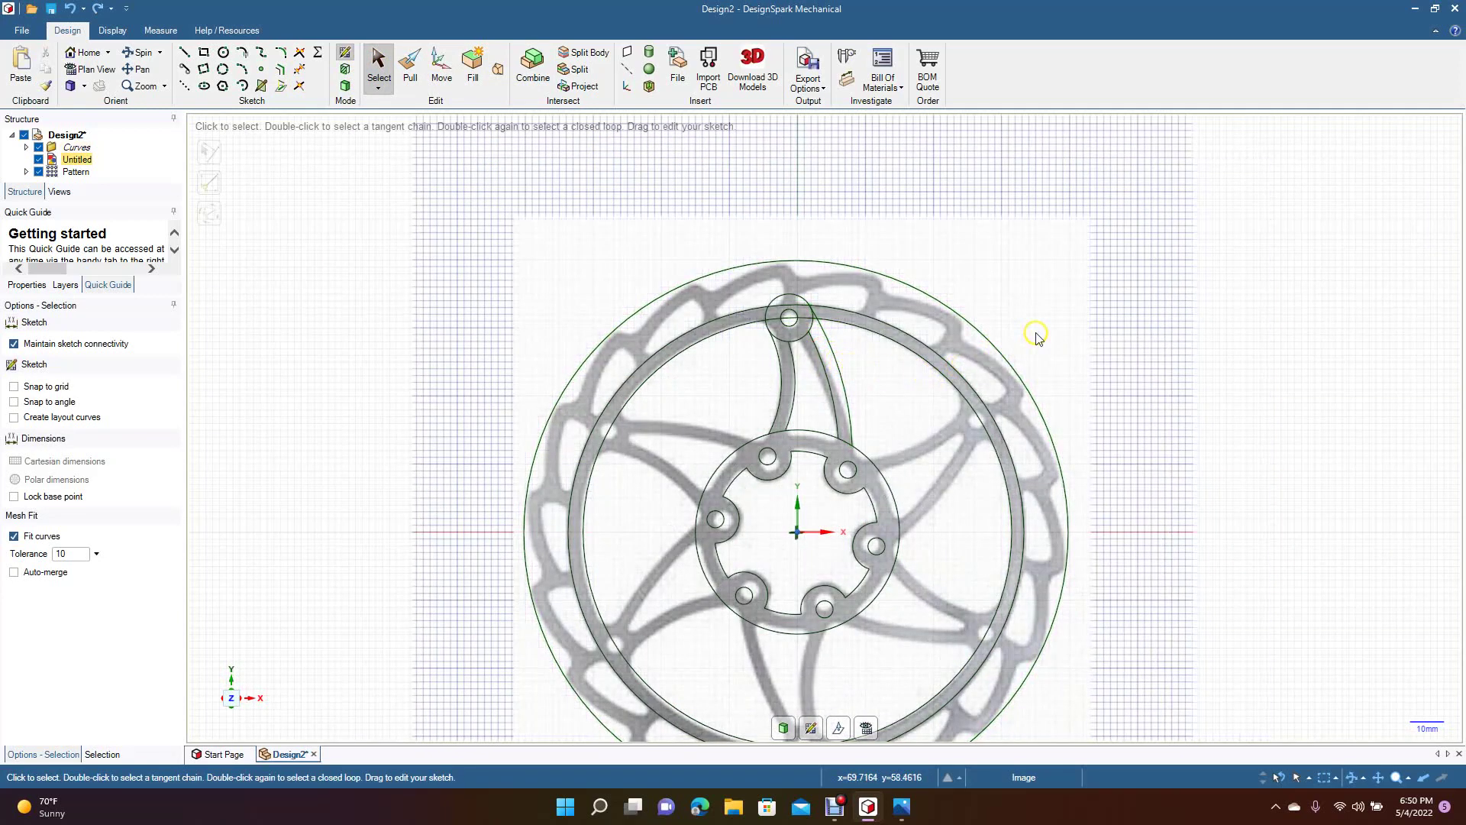
drag(712, 152, 877, 475)
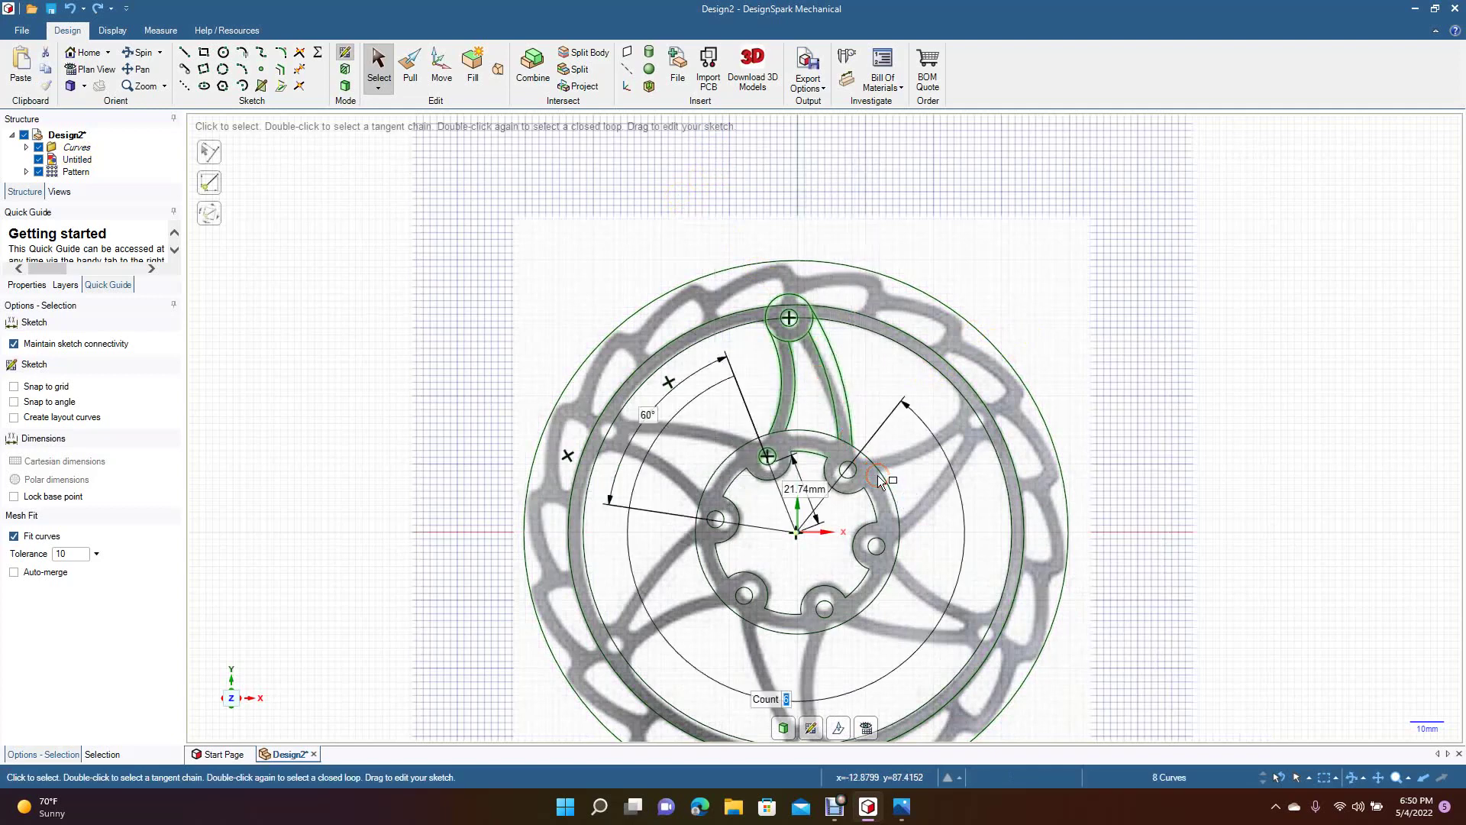
click(1079, 278)
click(694, 166)
Pattern the top boss circles and their spoke arcs around the rotor's centre to make six evenly spaced sets.
drag(722, 166, 885, 446)
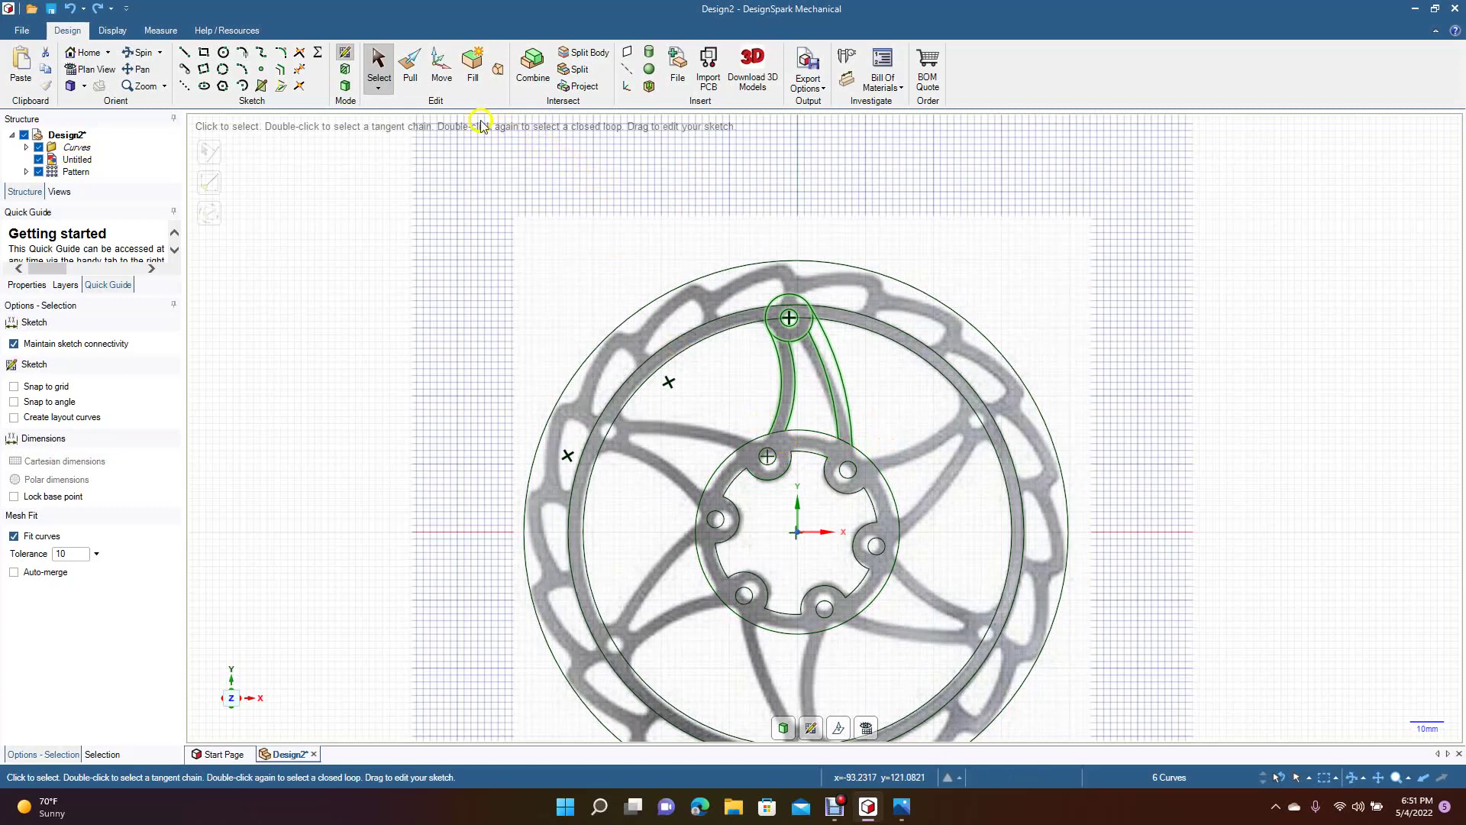
click(442, 73)
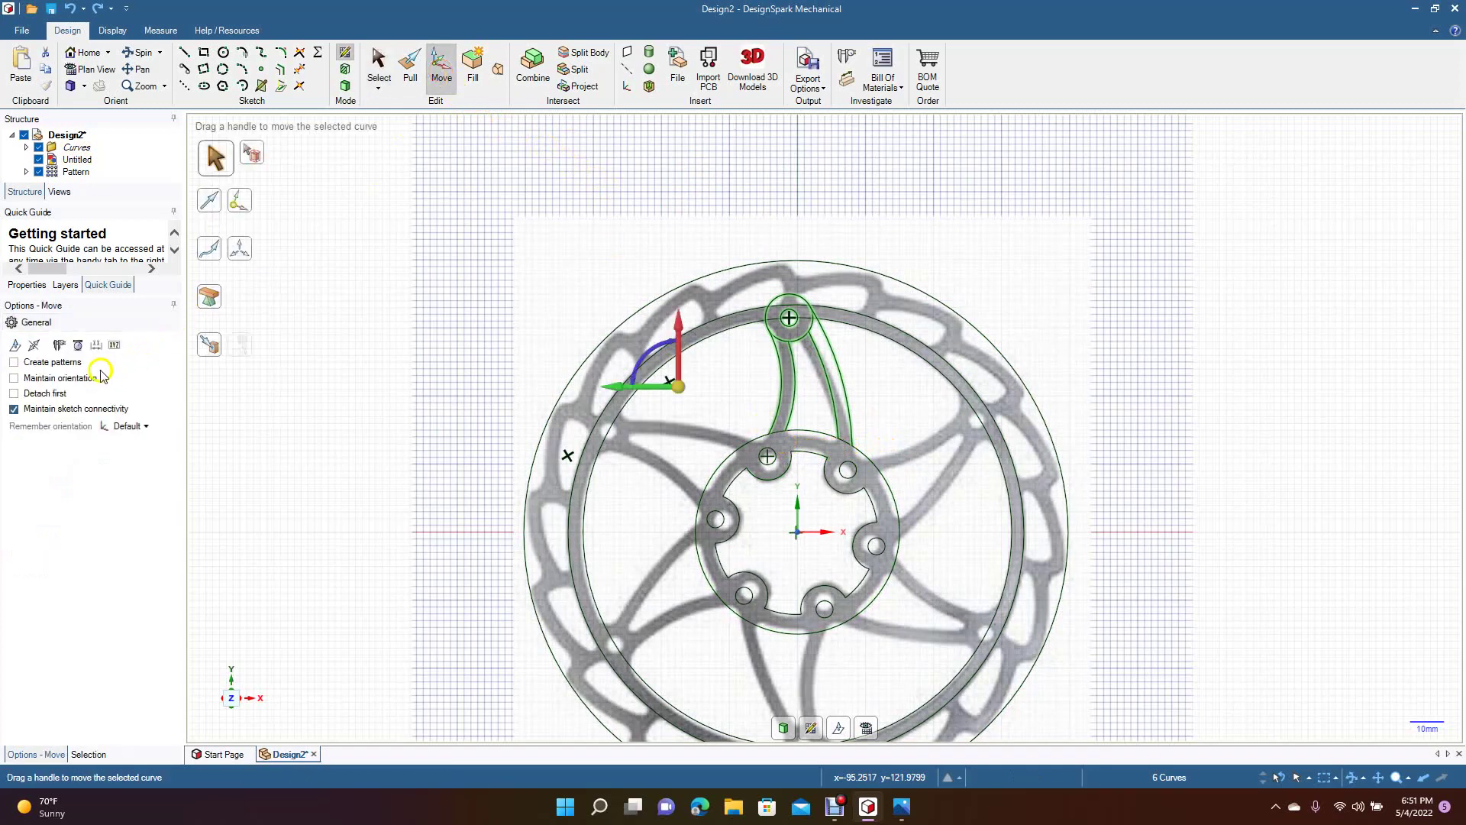
click(69, 364)
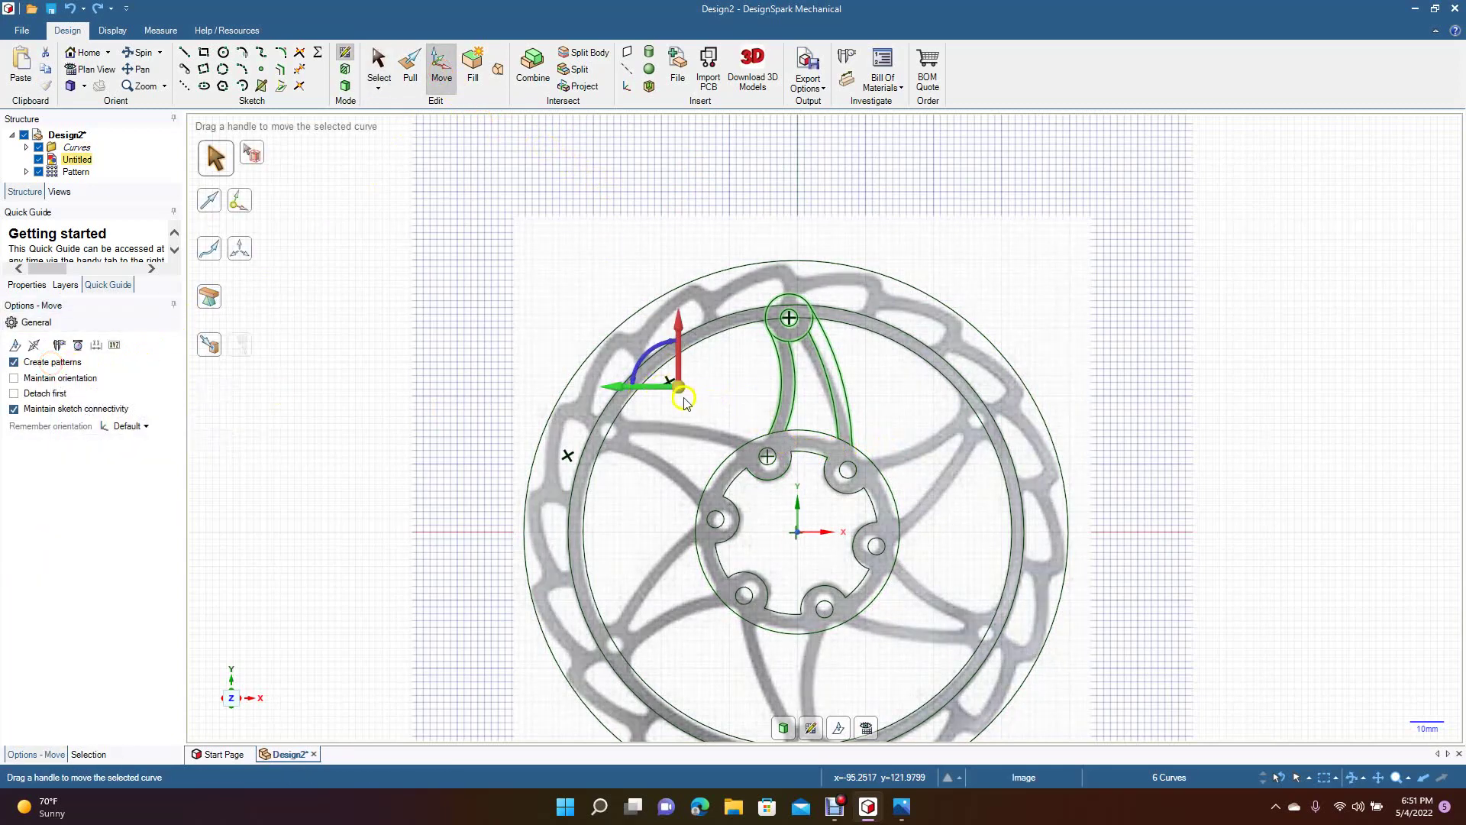
drag(682, 392, 737, 558)
click(385, 93)
click(337, 331)
click(901, 475)
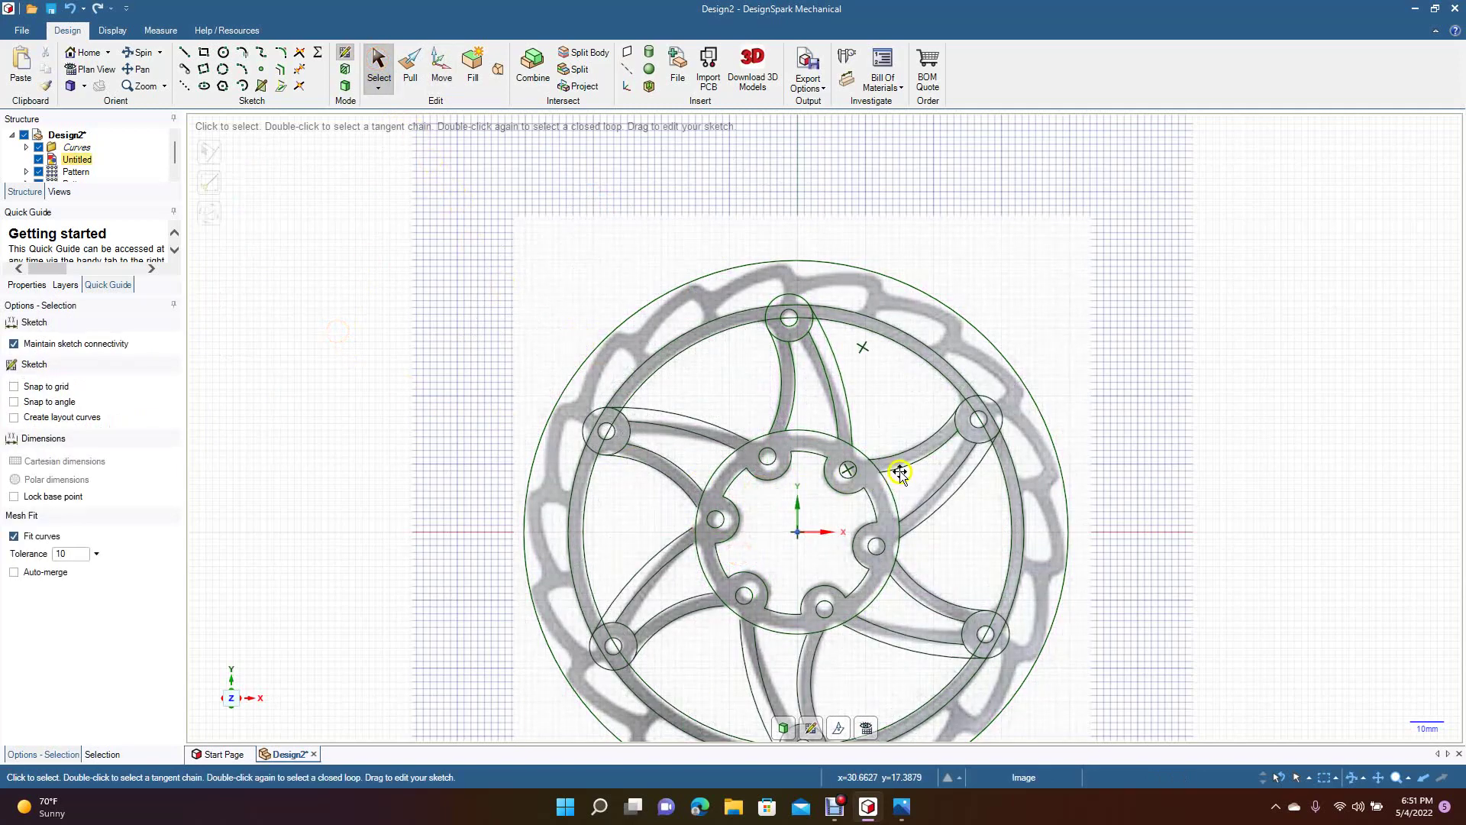
click(136, 69)
drag(326, 419, 305, 337)
click(551, 404)
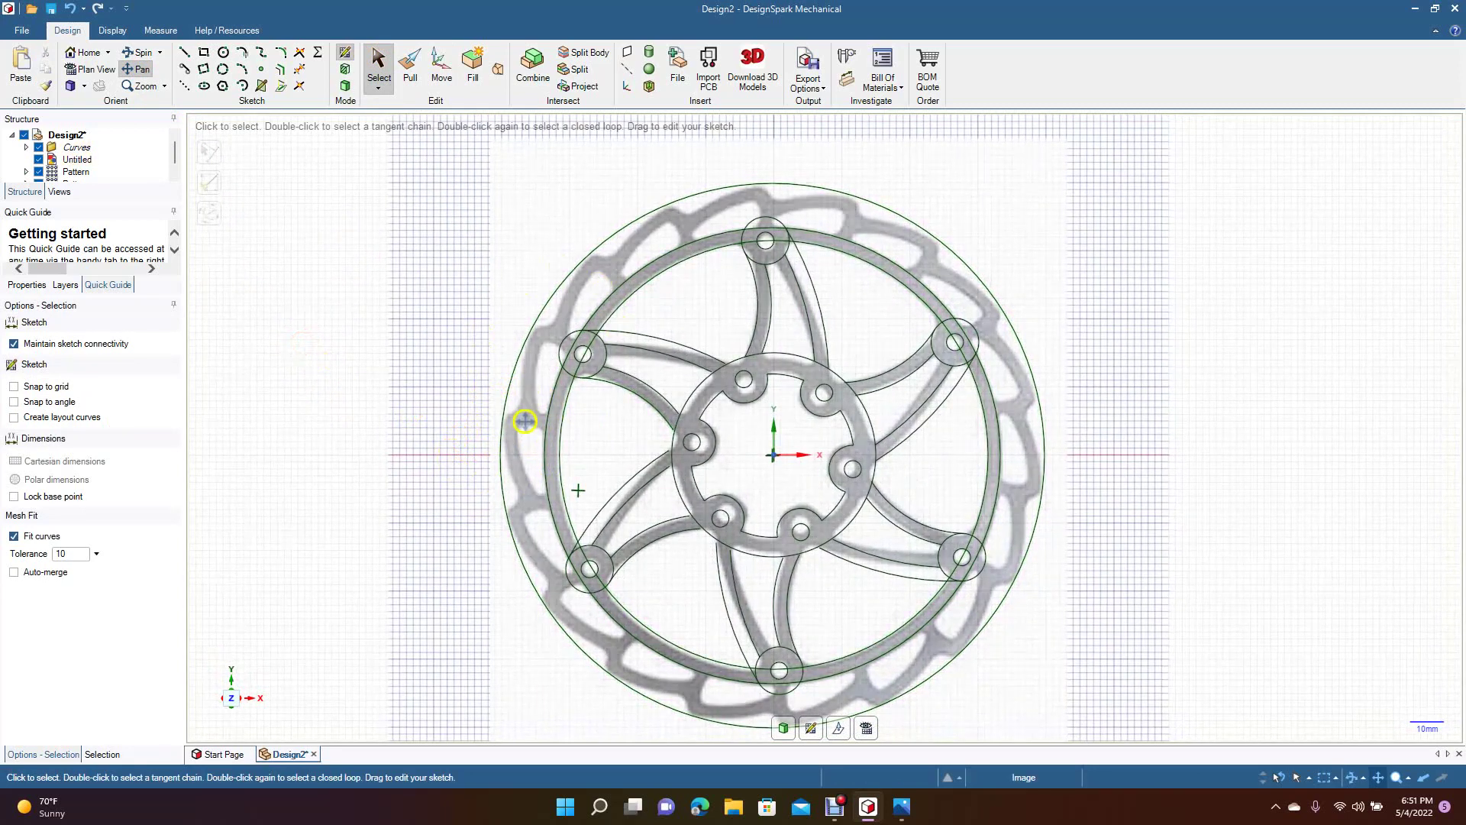
scroll(795, 350, up, 4)
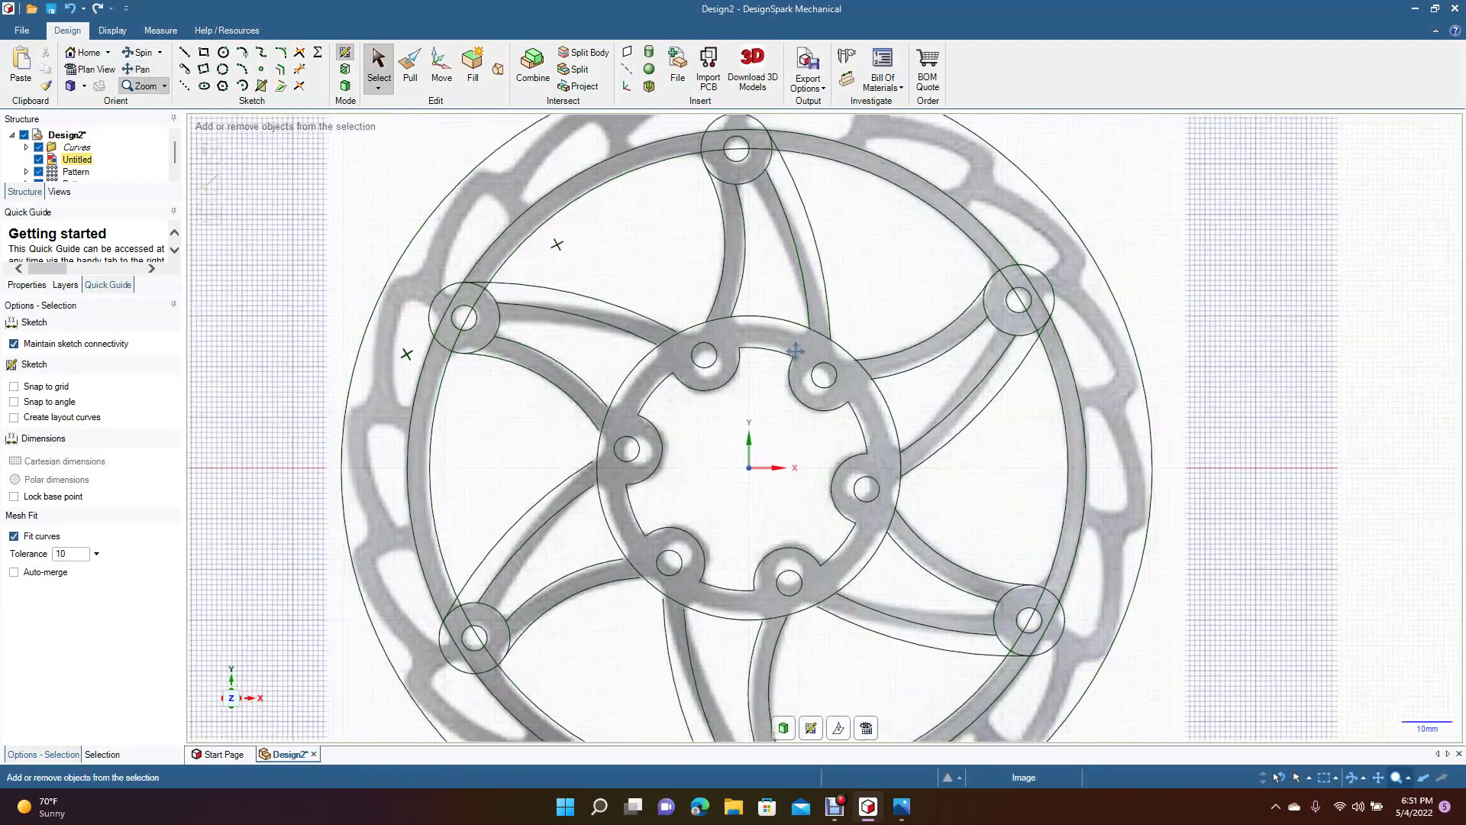
click(137, 71)
drag(536, 348, 559, 553)
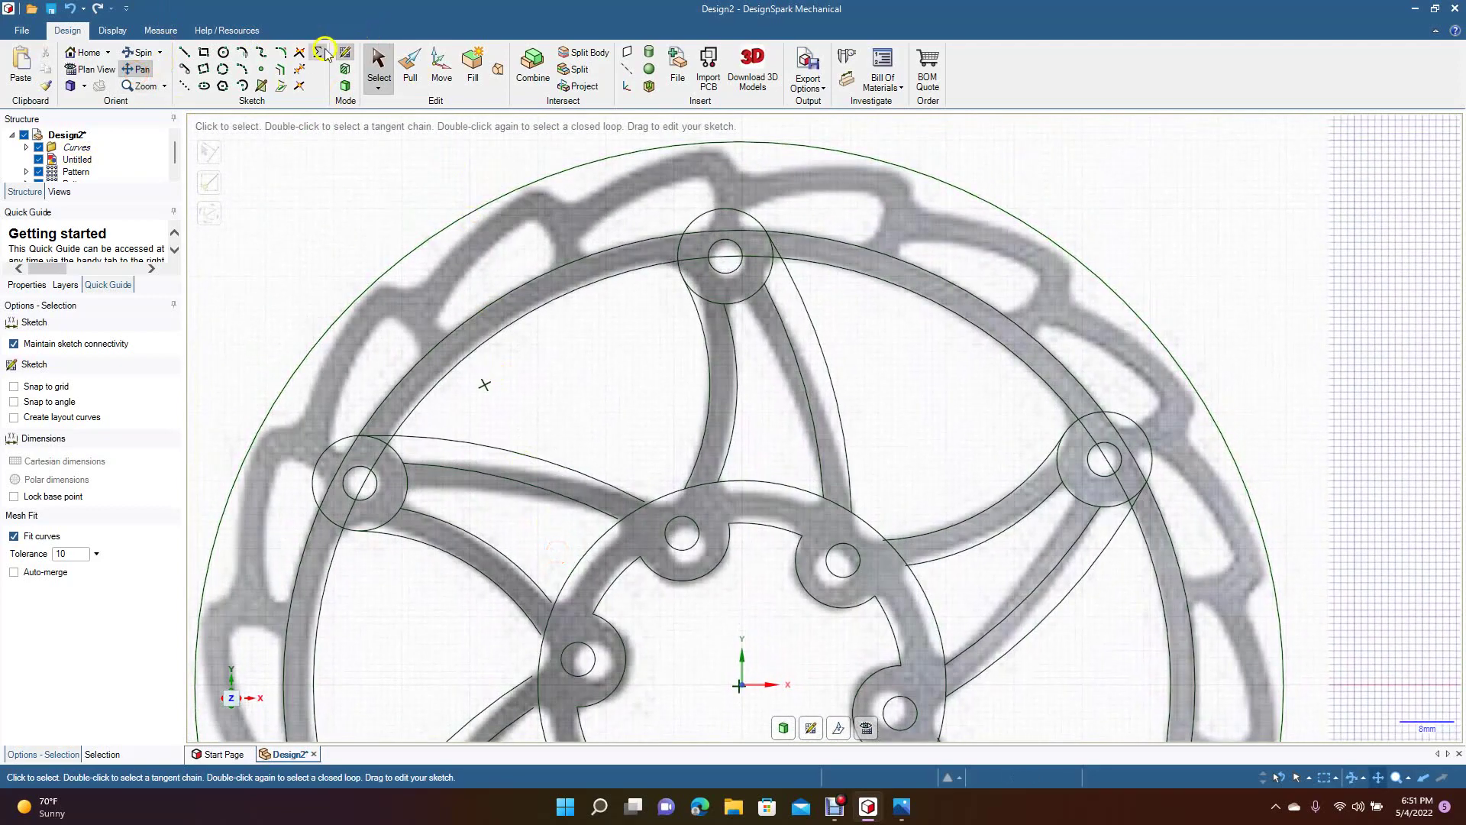
Trim the top boss circle outside the rim and across the left spoke, plus the inner rim circle beside the hole.
click(300, 69)
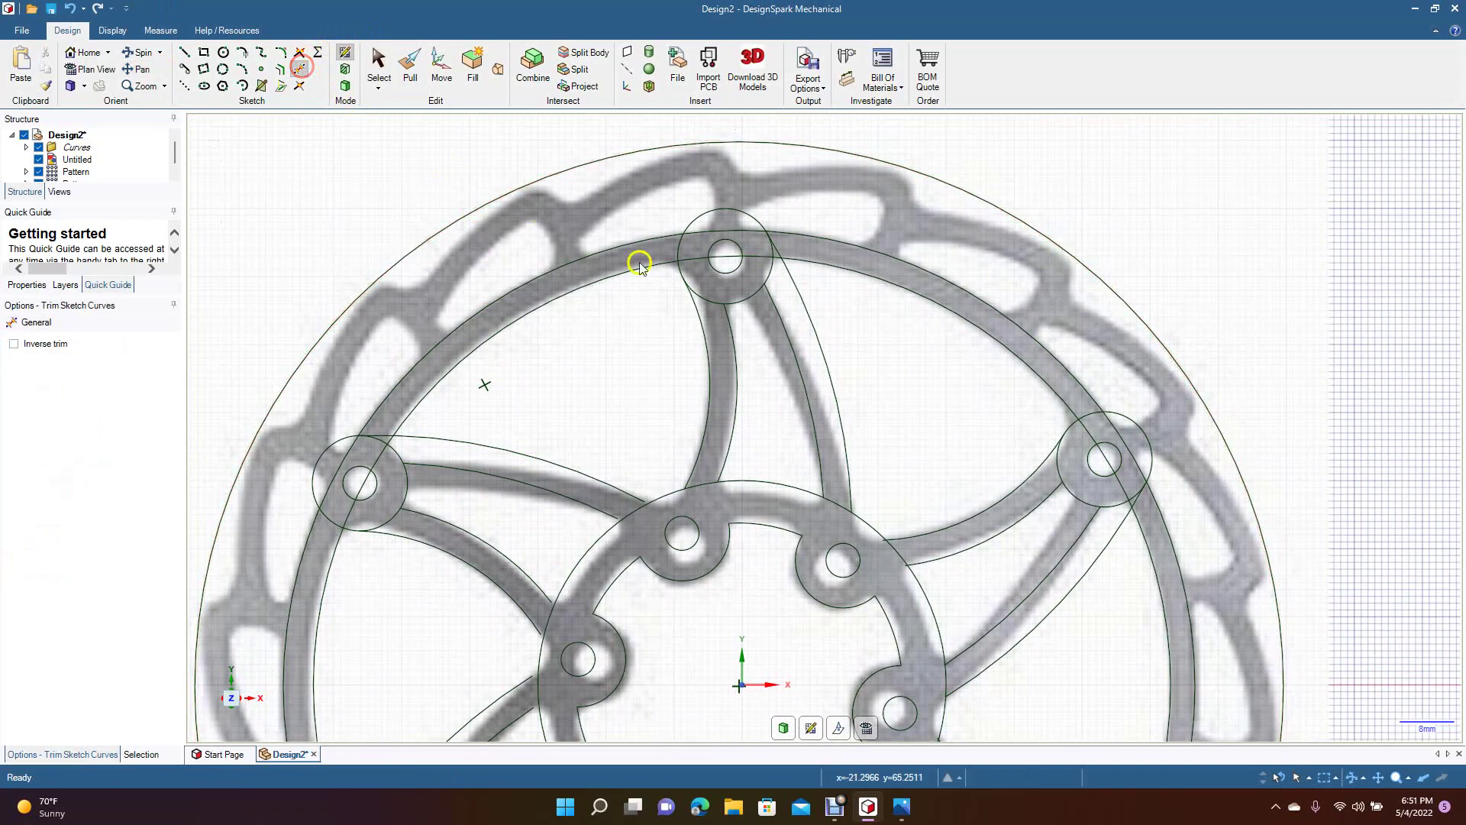
click(698, 221)
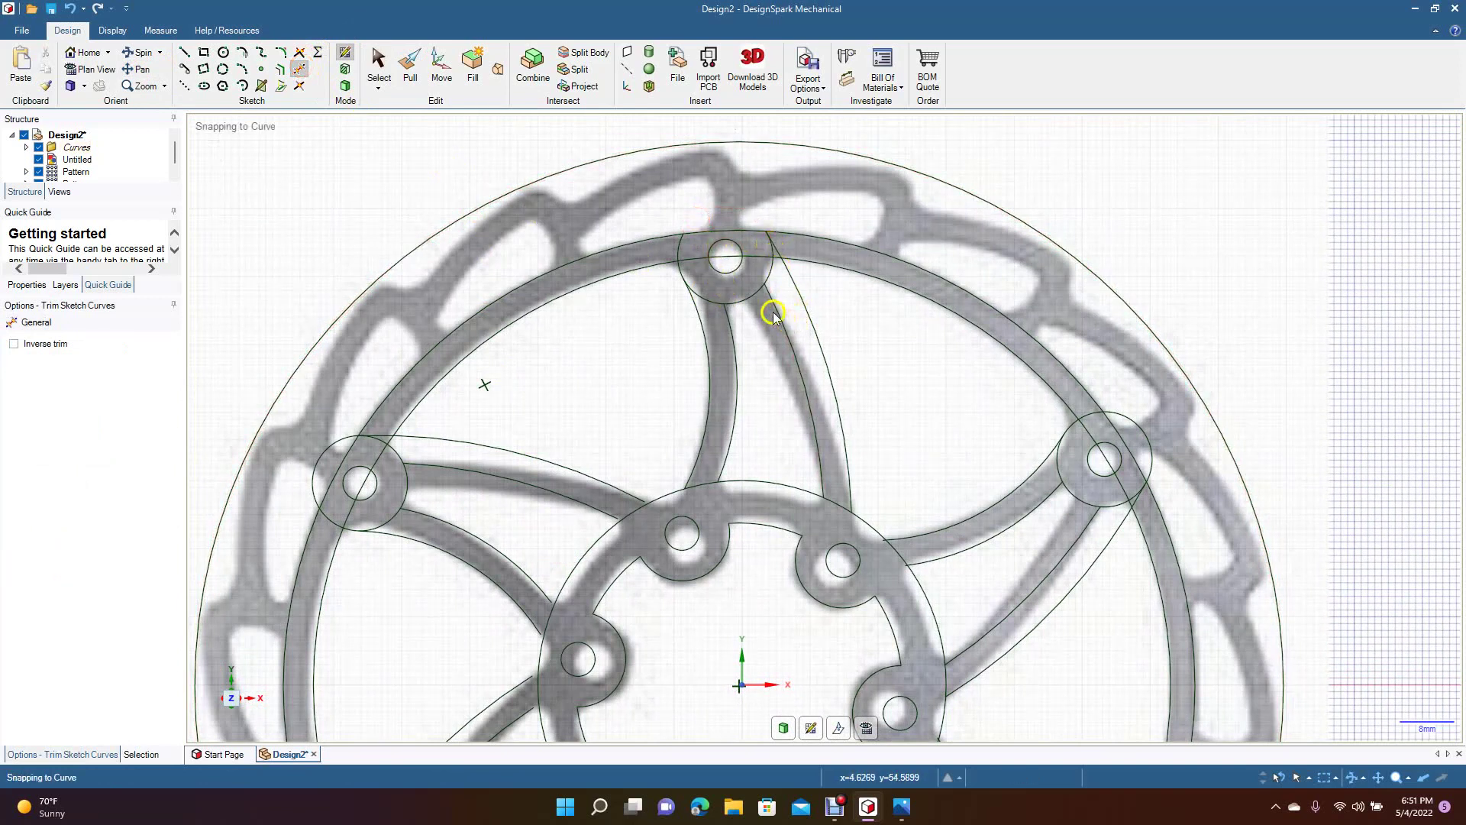
click(773, 269)
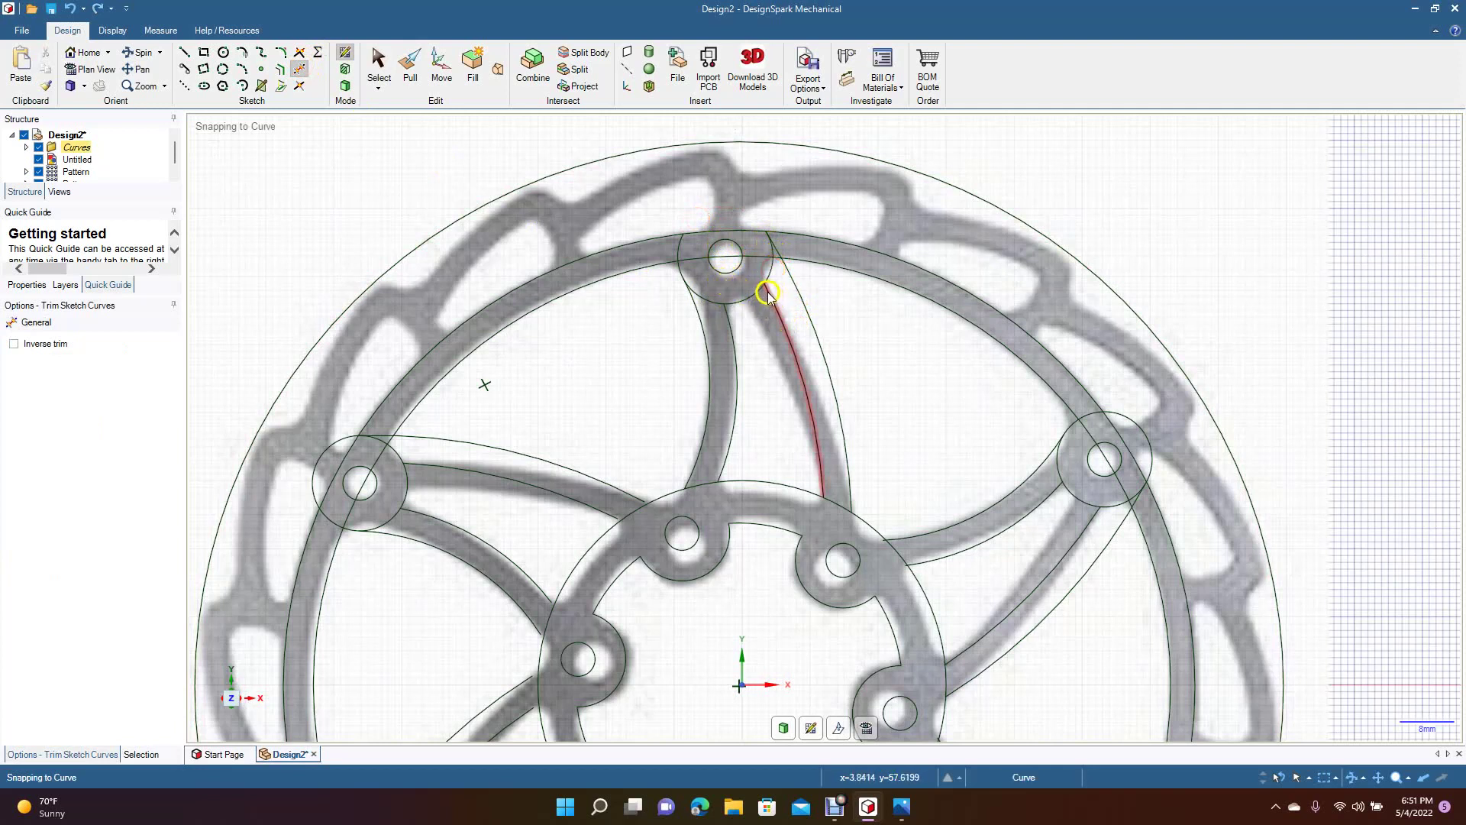
click(709, 303)
click(697, 260)
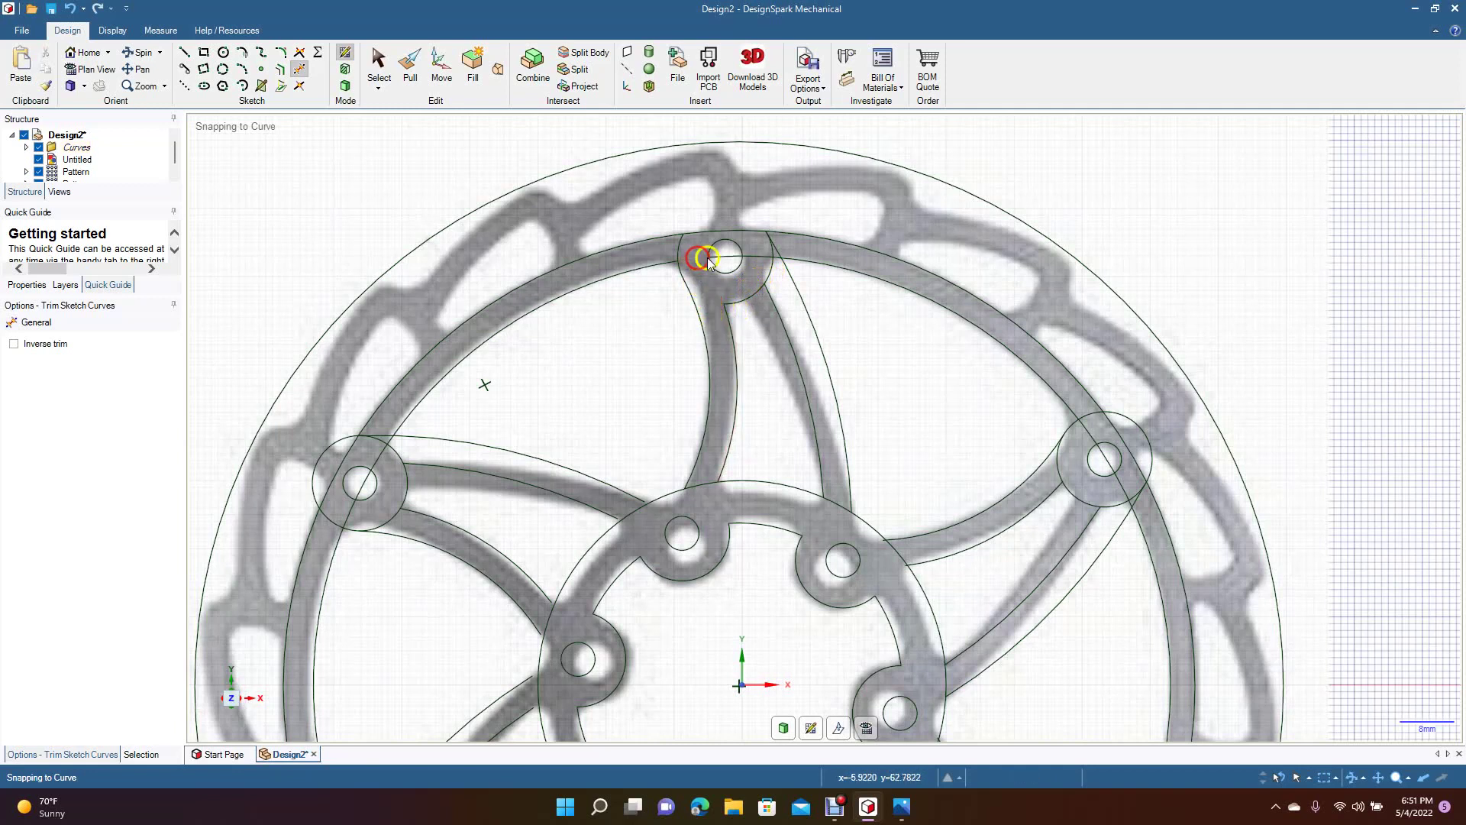
Trim the remaining boss and inner rim segments around the top hole and the hub circle across both spoke roots.
click(754, 254)
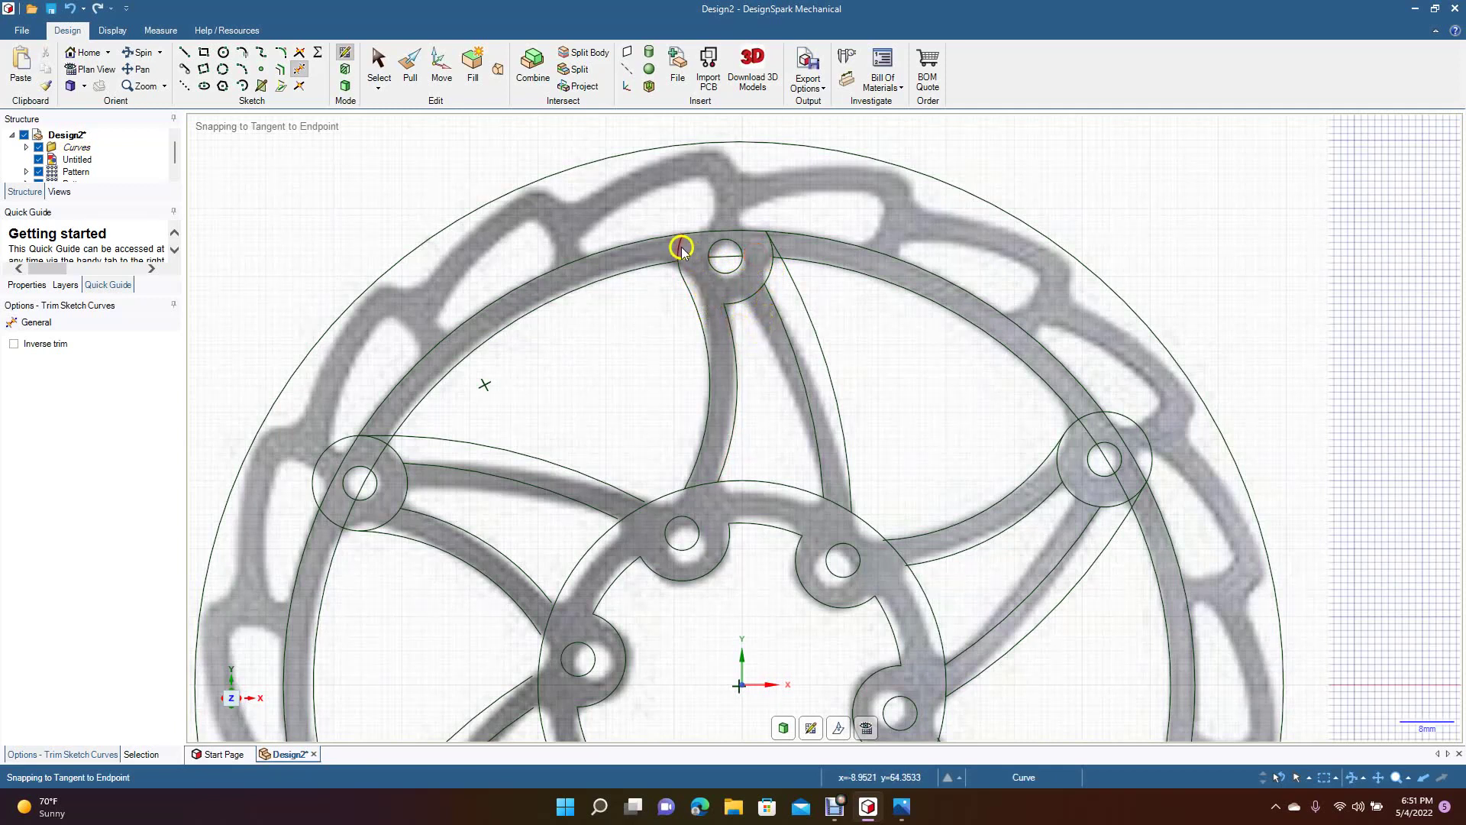
click(772, 245)
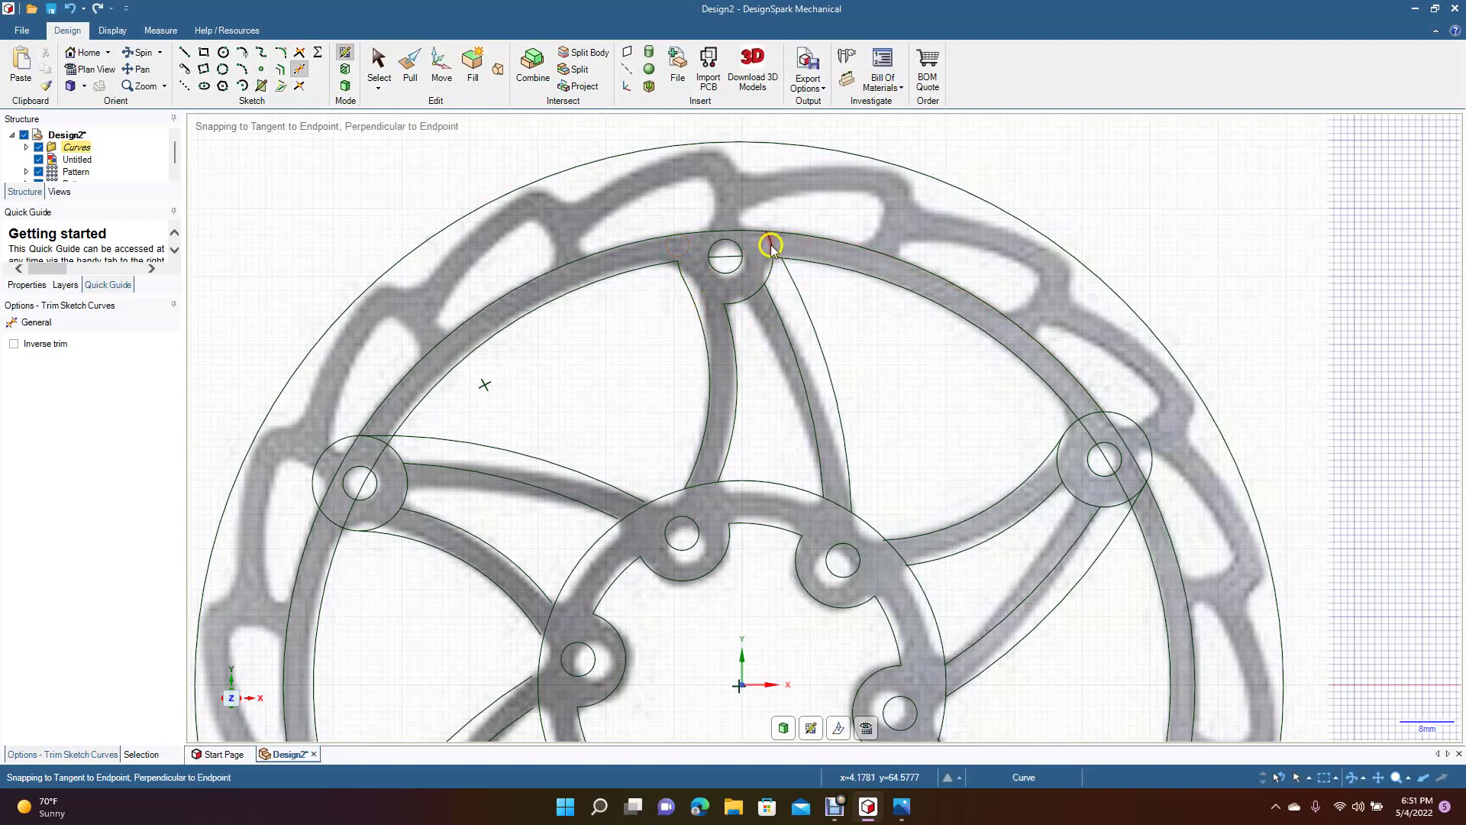
click(773, 271)
click(773, 258)
click(725, 262)
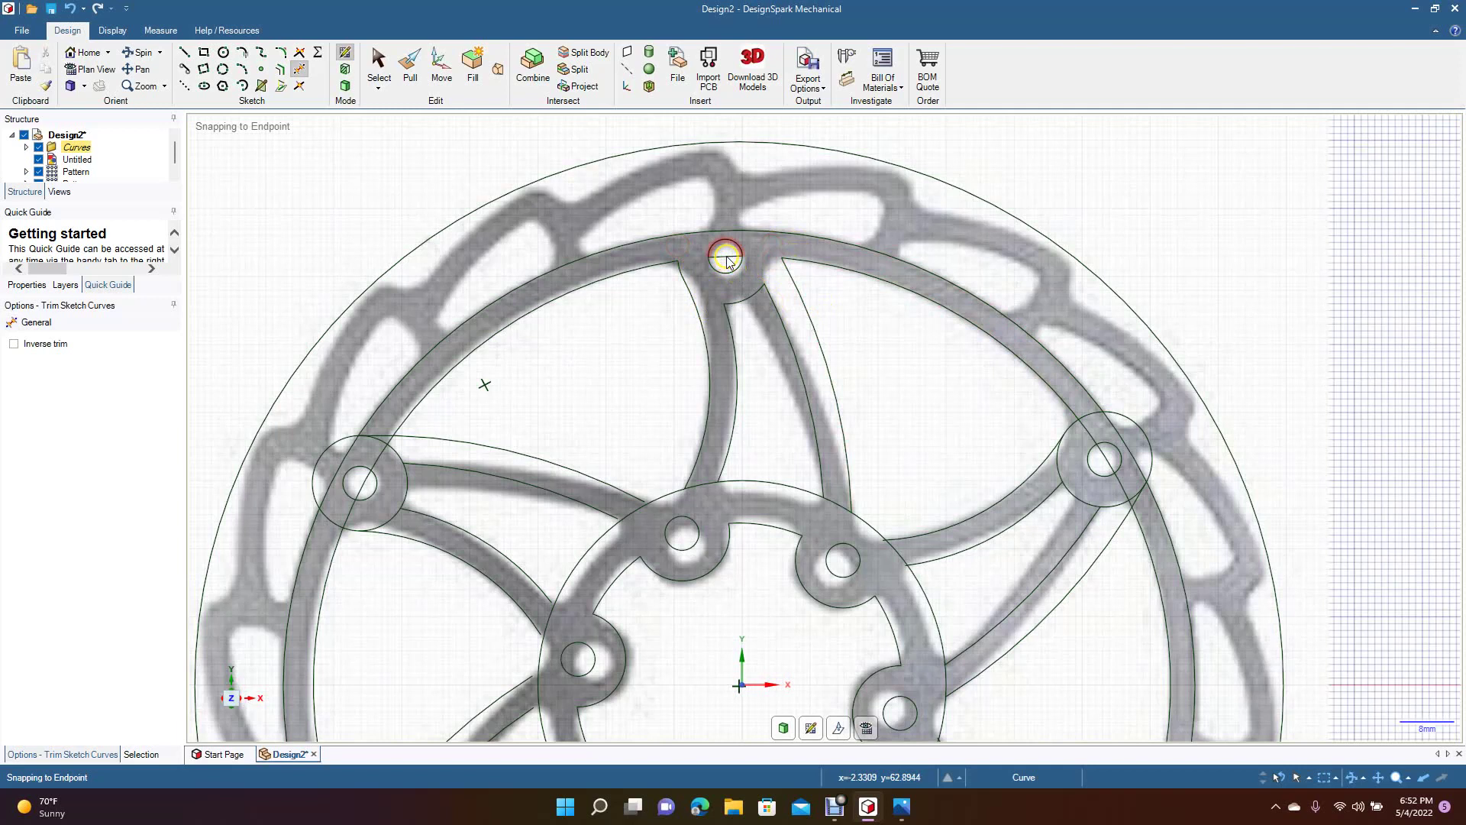
click(727, 259)
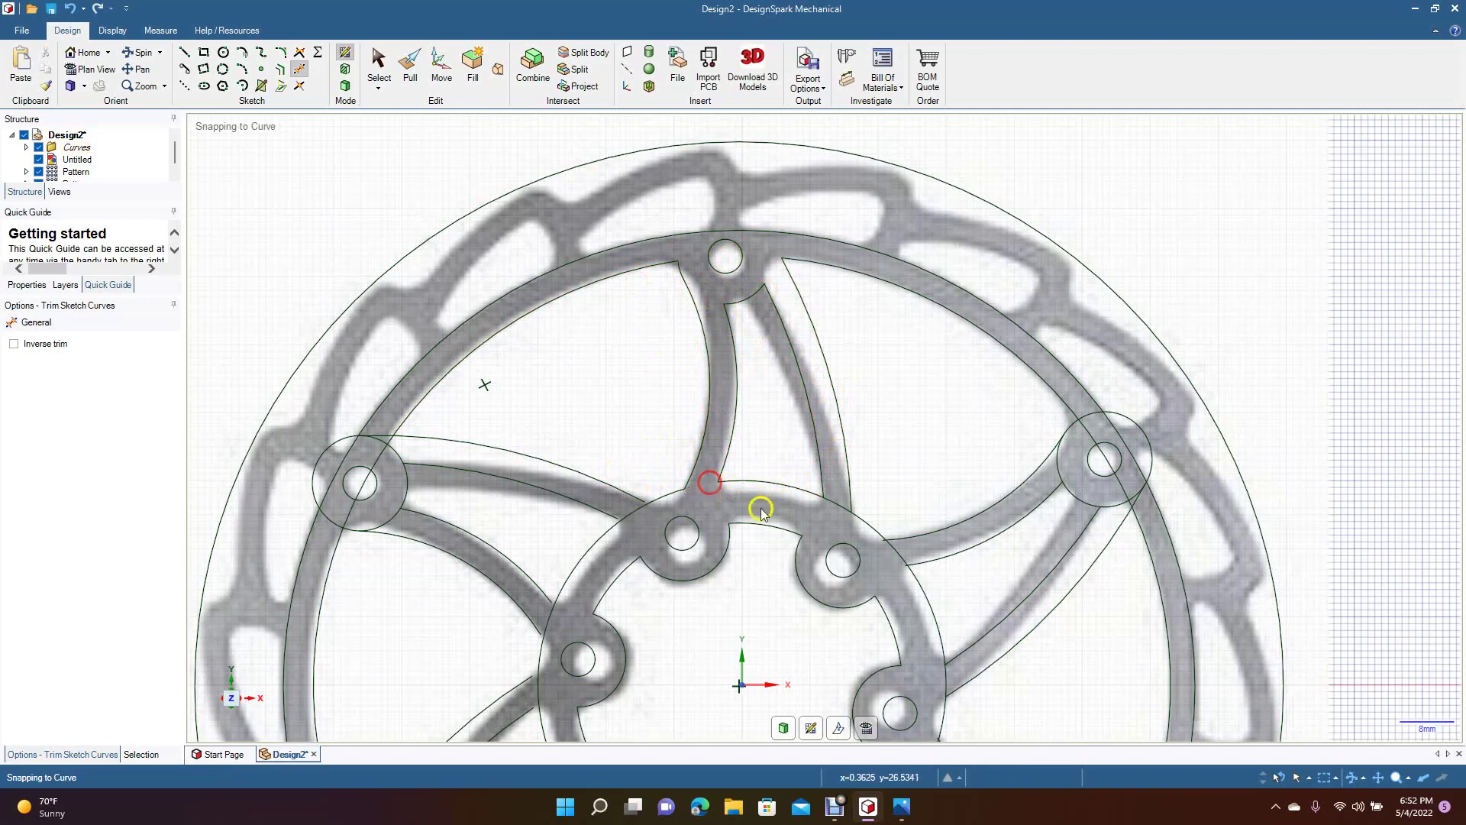
click(840, 506)
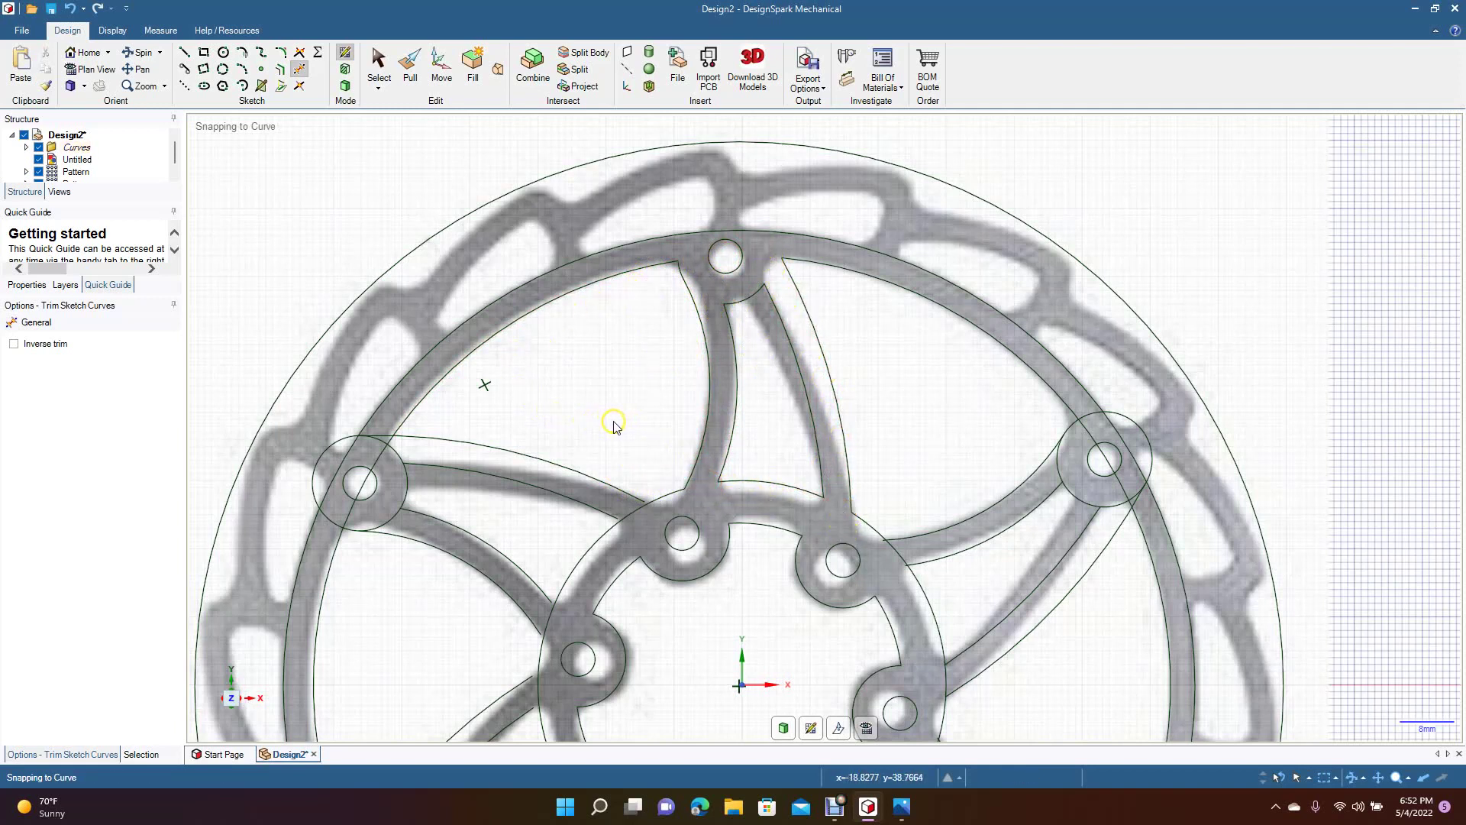
Trim the upper-right boss circle outside the rim and across its spokes, plus the inner rim circle crossing the boss and hole.
click(143, 76)
drag(567, 451, 382, 367)
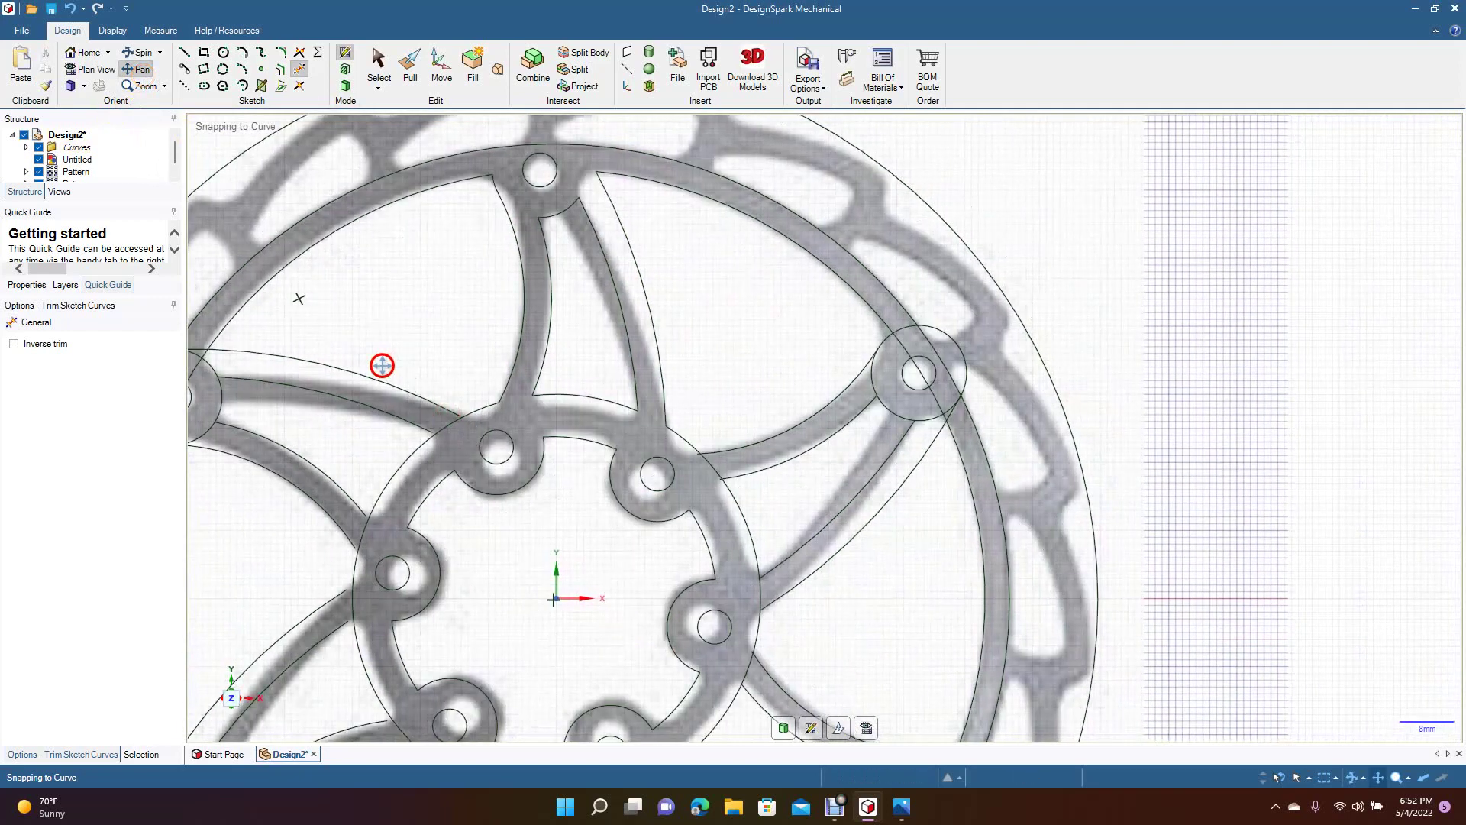
click(301, 70)
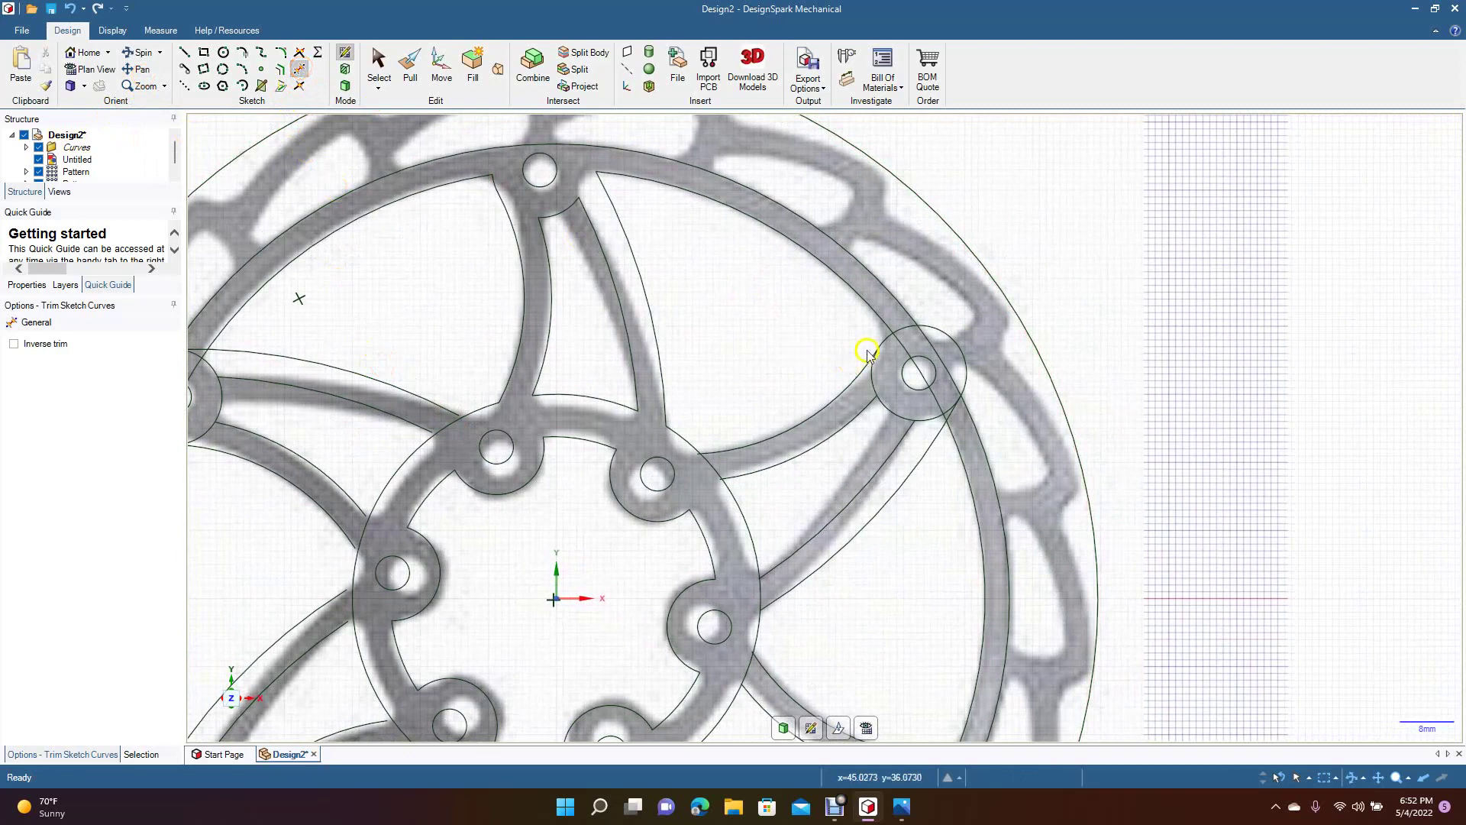
click(945, 330)
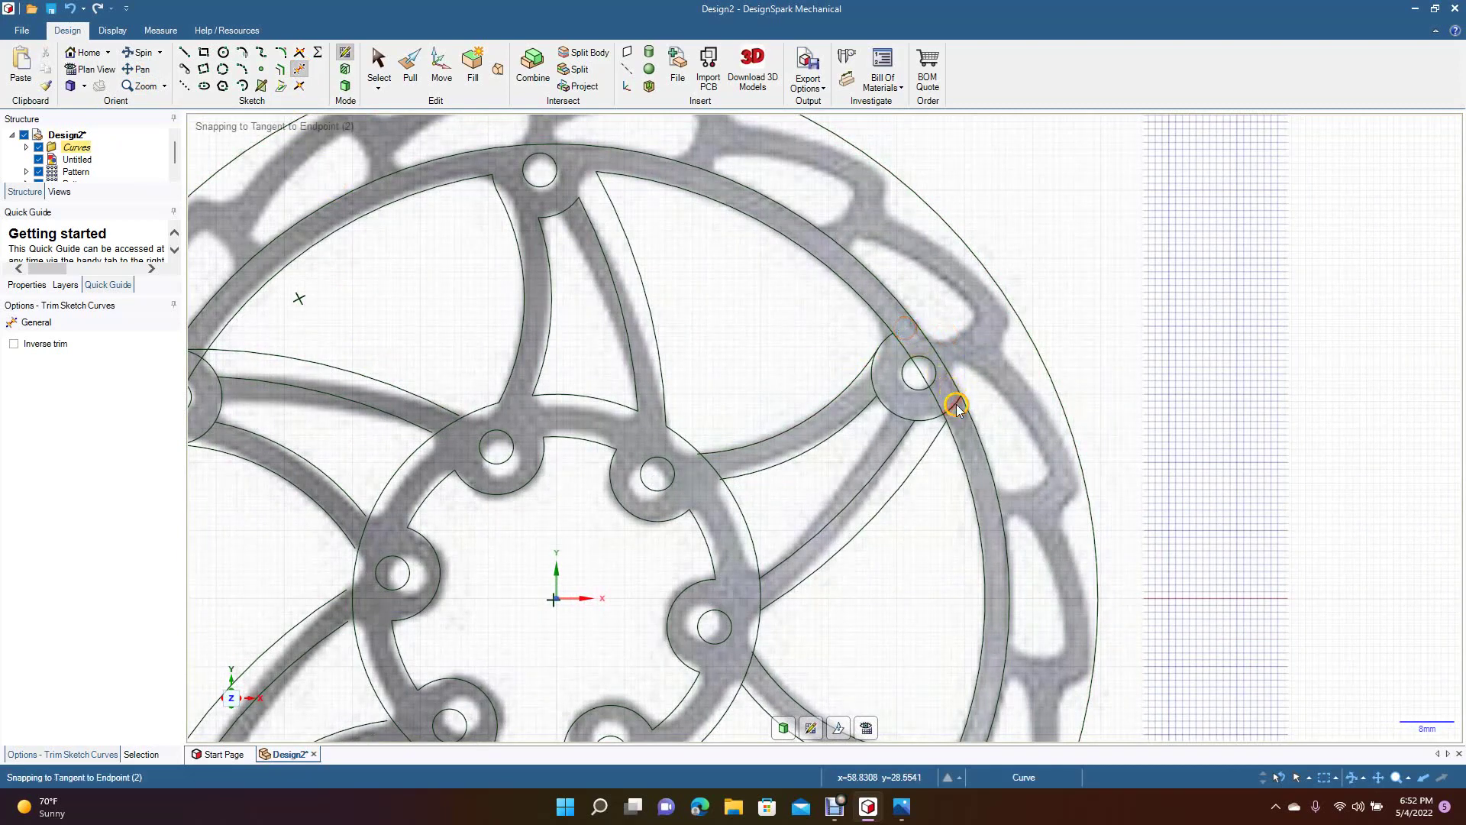
click(907, 352)
click(933, 391)
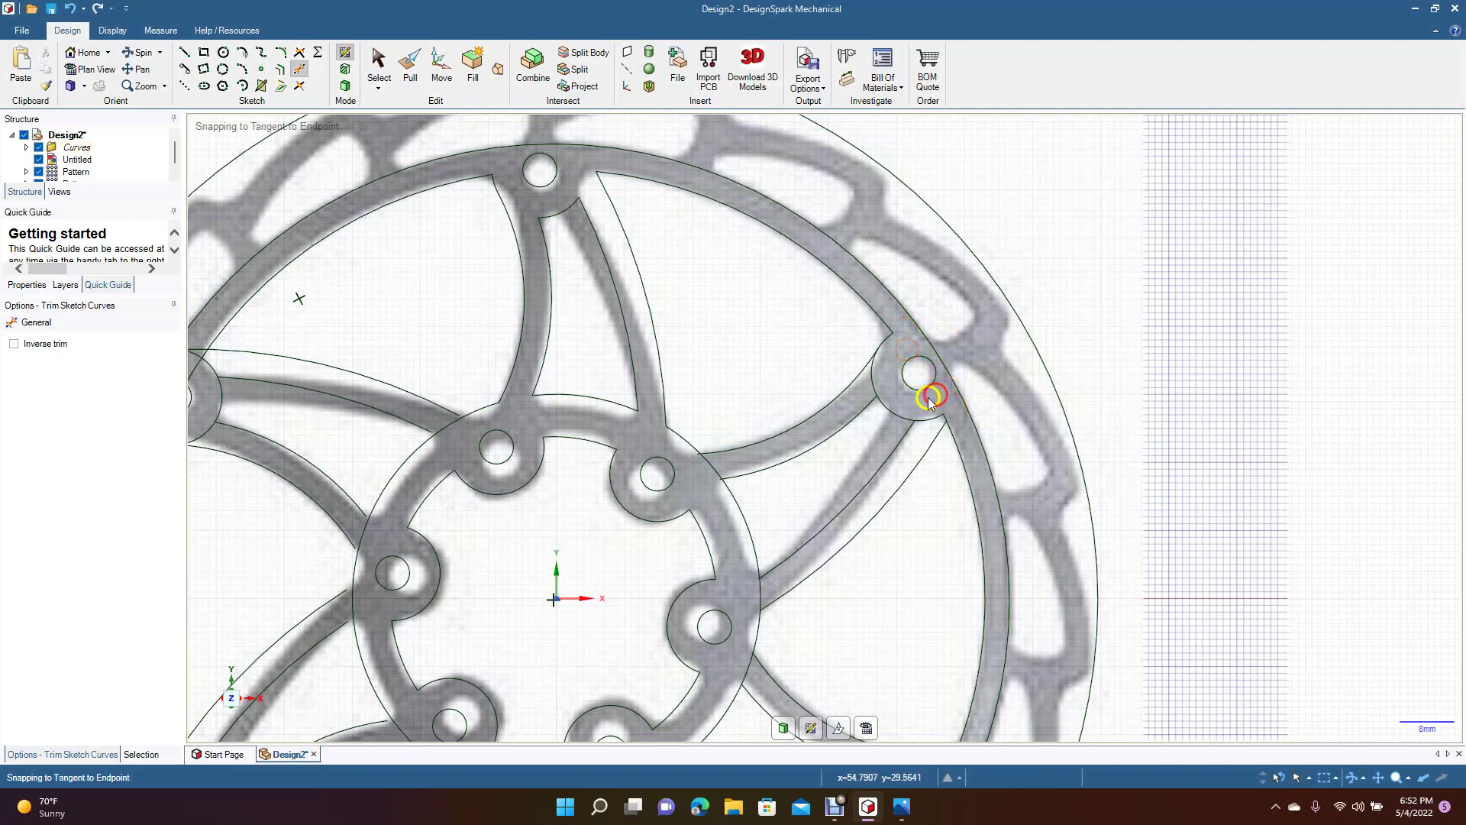
click(928, 420)
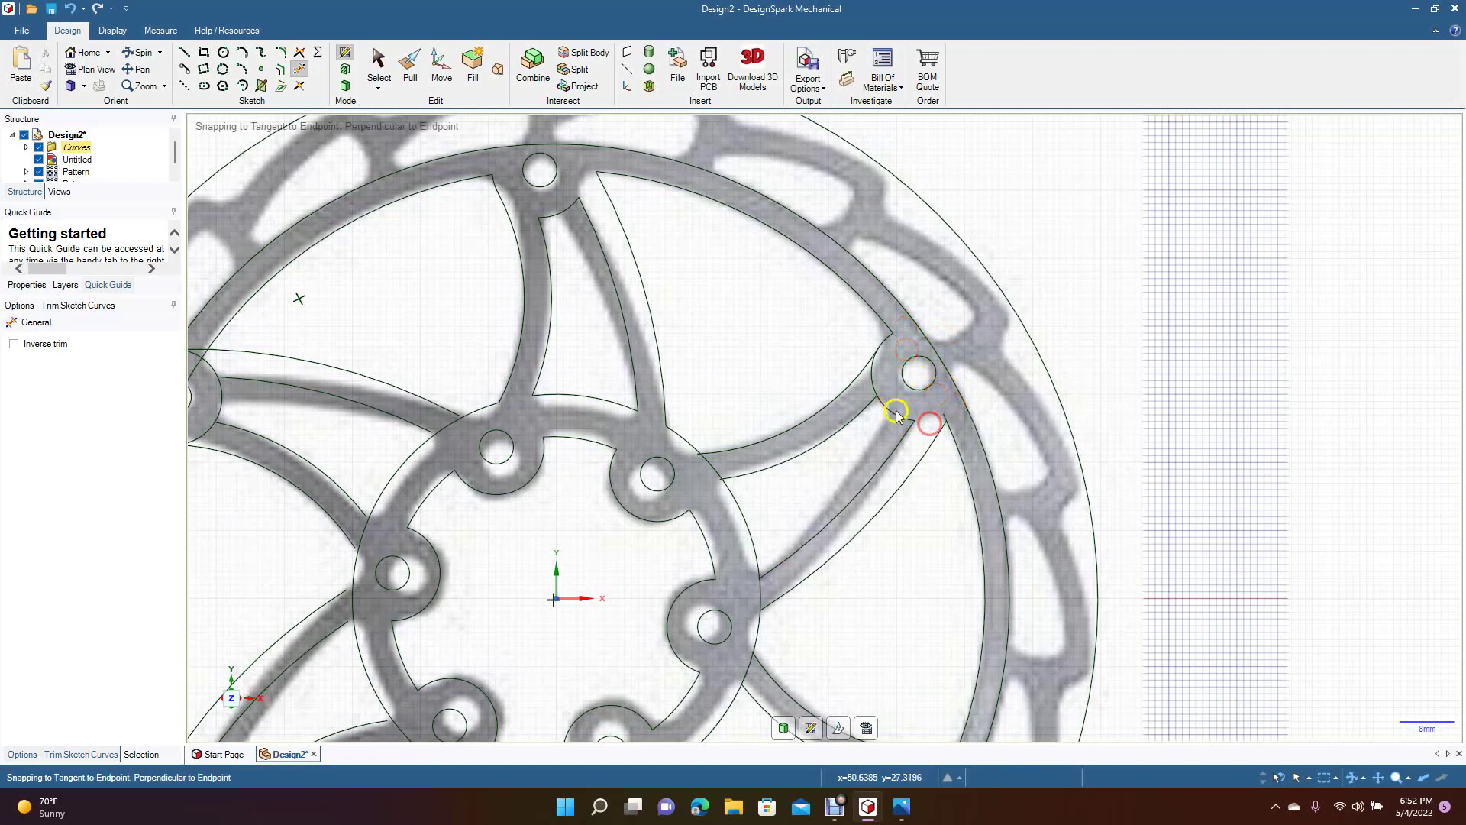
click(872, 384)
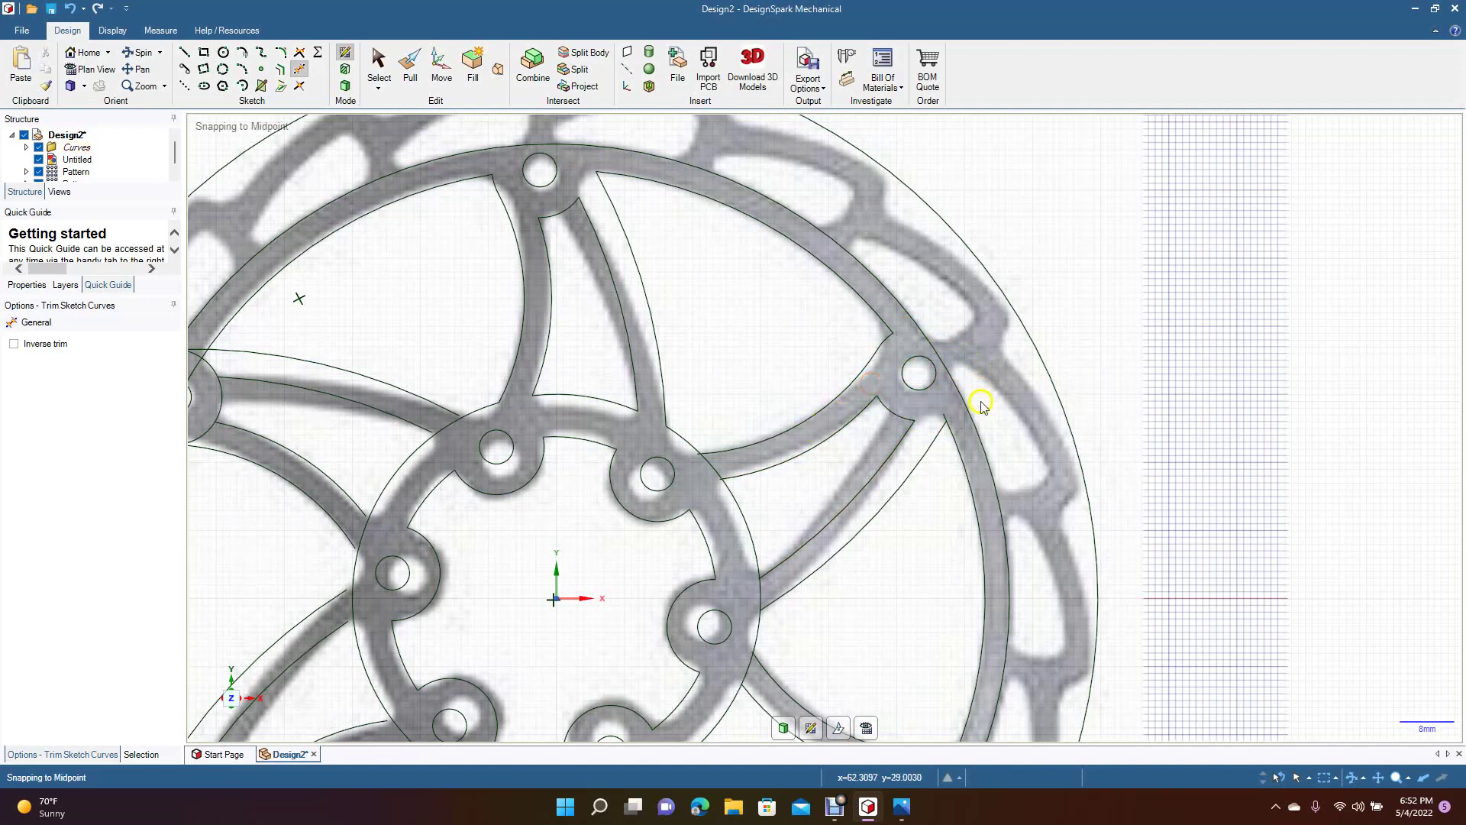
click(946, 416)
Trim the outer hub circle segments that cross the roots of the upper-right spokes.
click(711, 465)
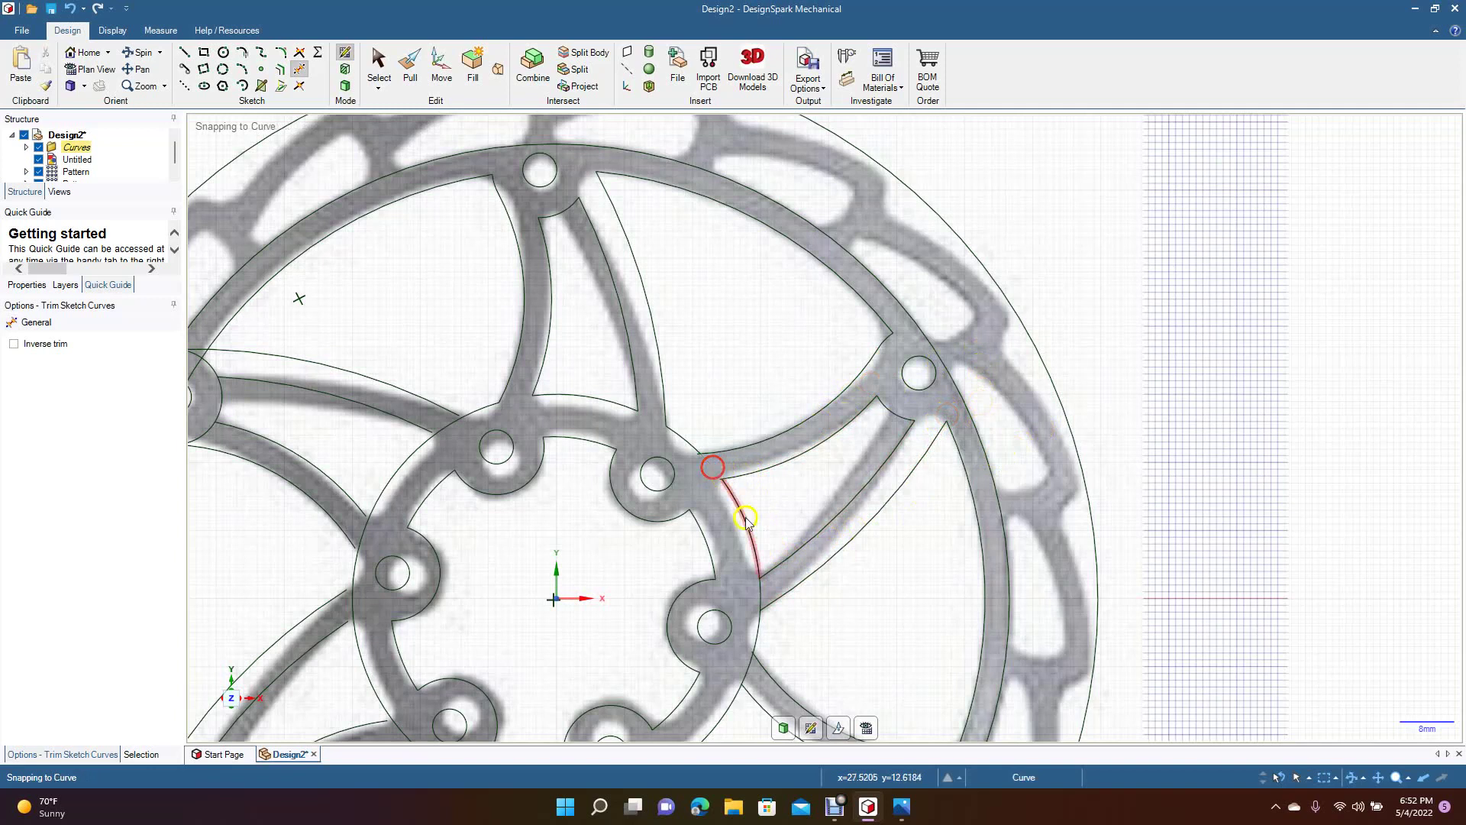
click(764, 589)
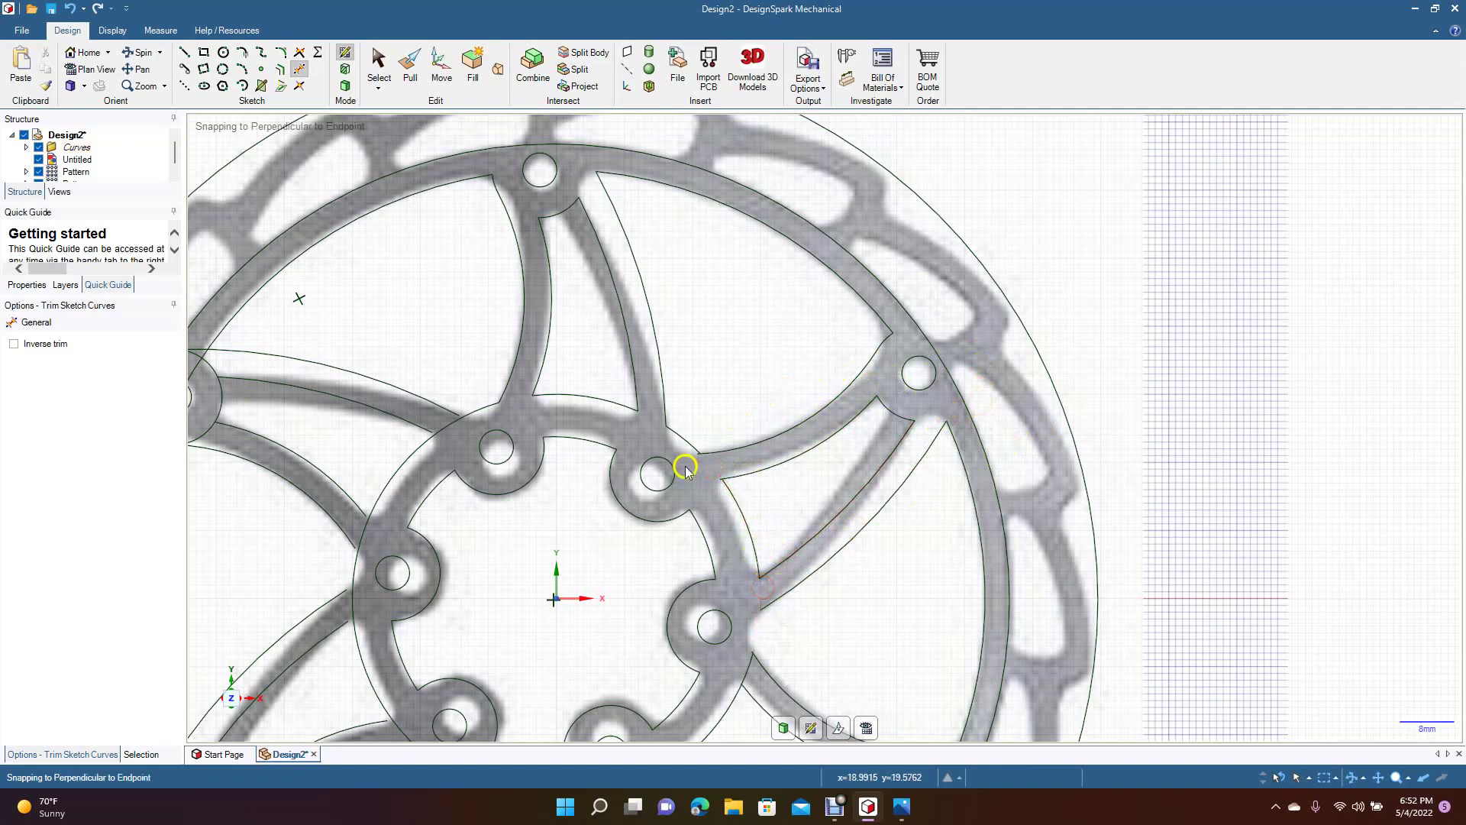
click(697, 457)
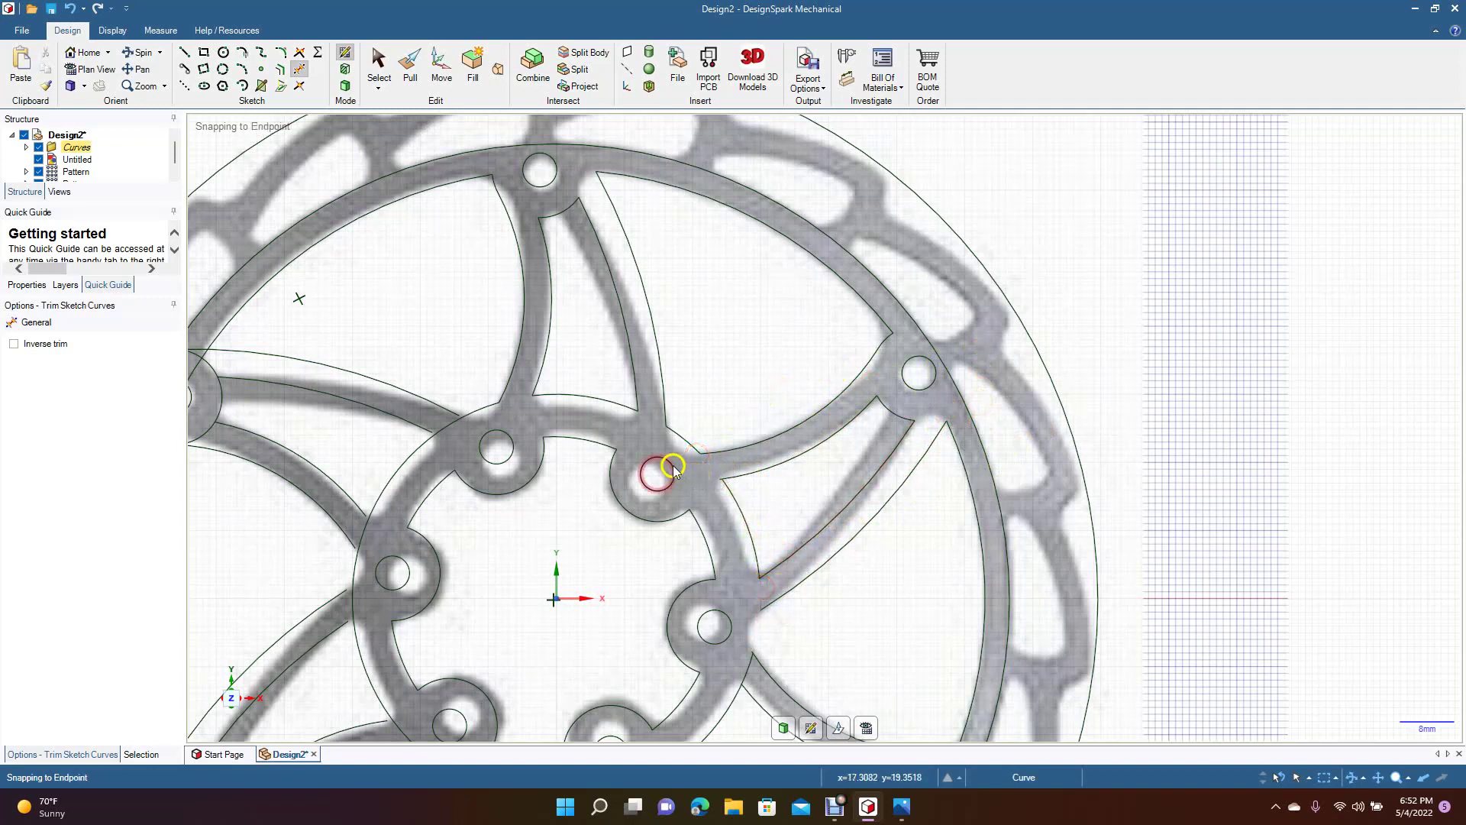
click(535, 397)
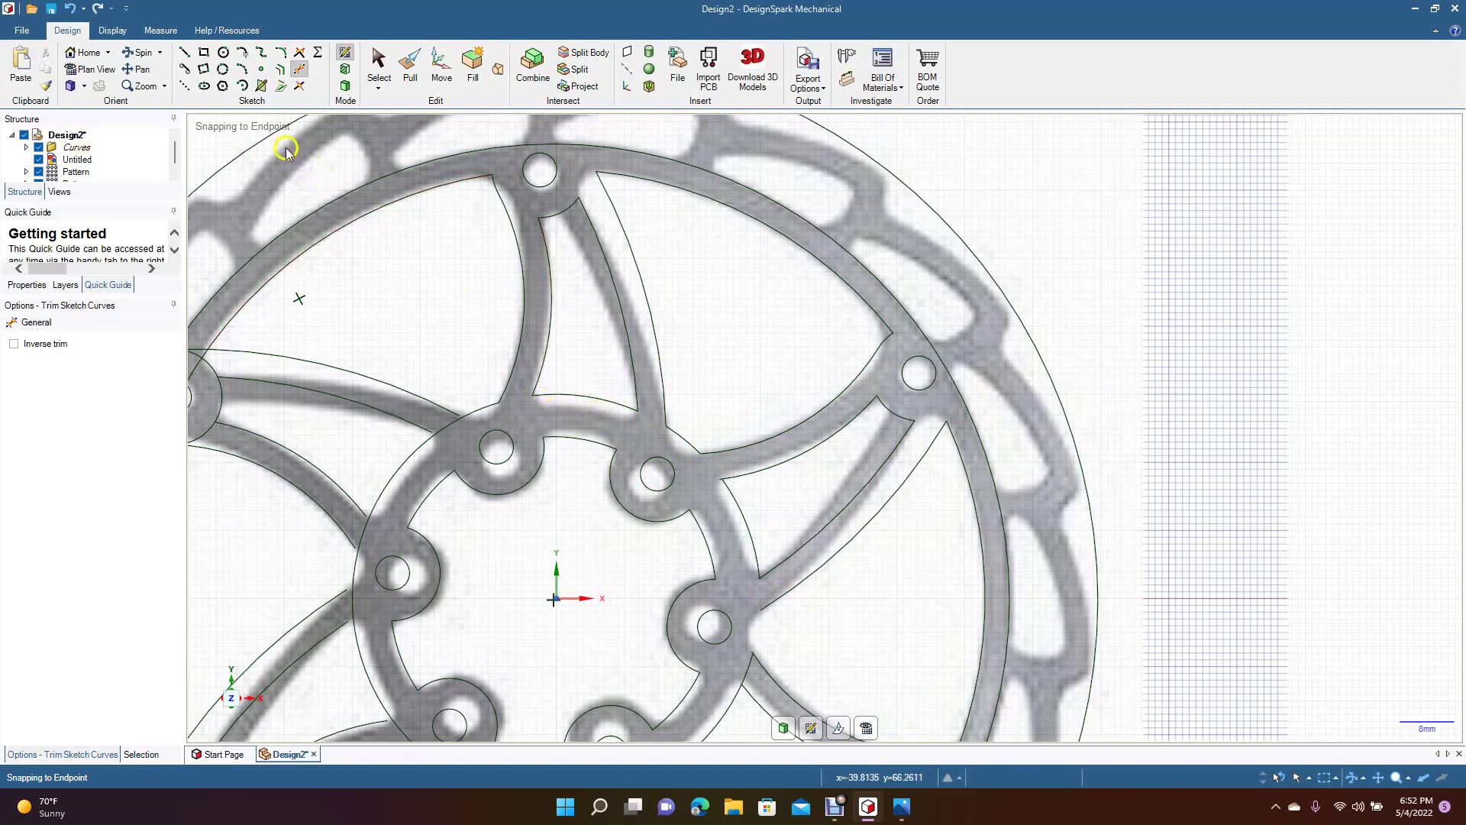
Delete the reference photo behind the partly trimmed rotor sketch.
click(143, 70)
drag(507, 478, 484, 336)
drag(484, 451, 503, 361)
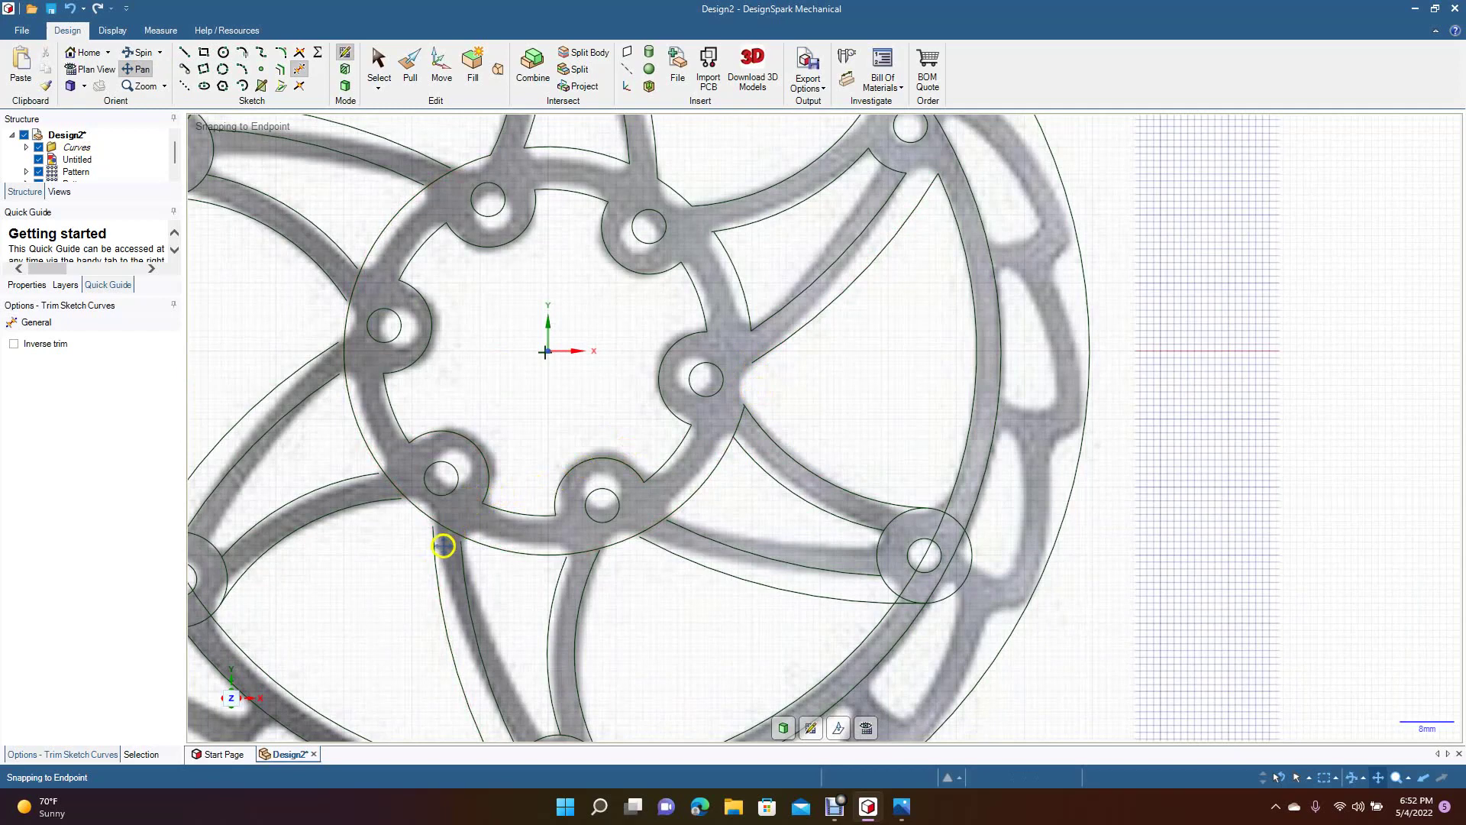
mouse_move(481, 416)
shift+middle_down()
mouse_move(606, 574)
mouse_move(683, 603)
mouse_move(744, 802)
shift+middle_up()
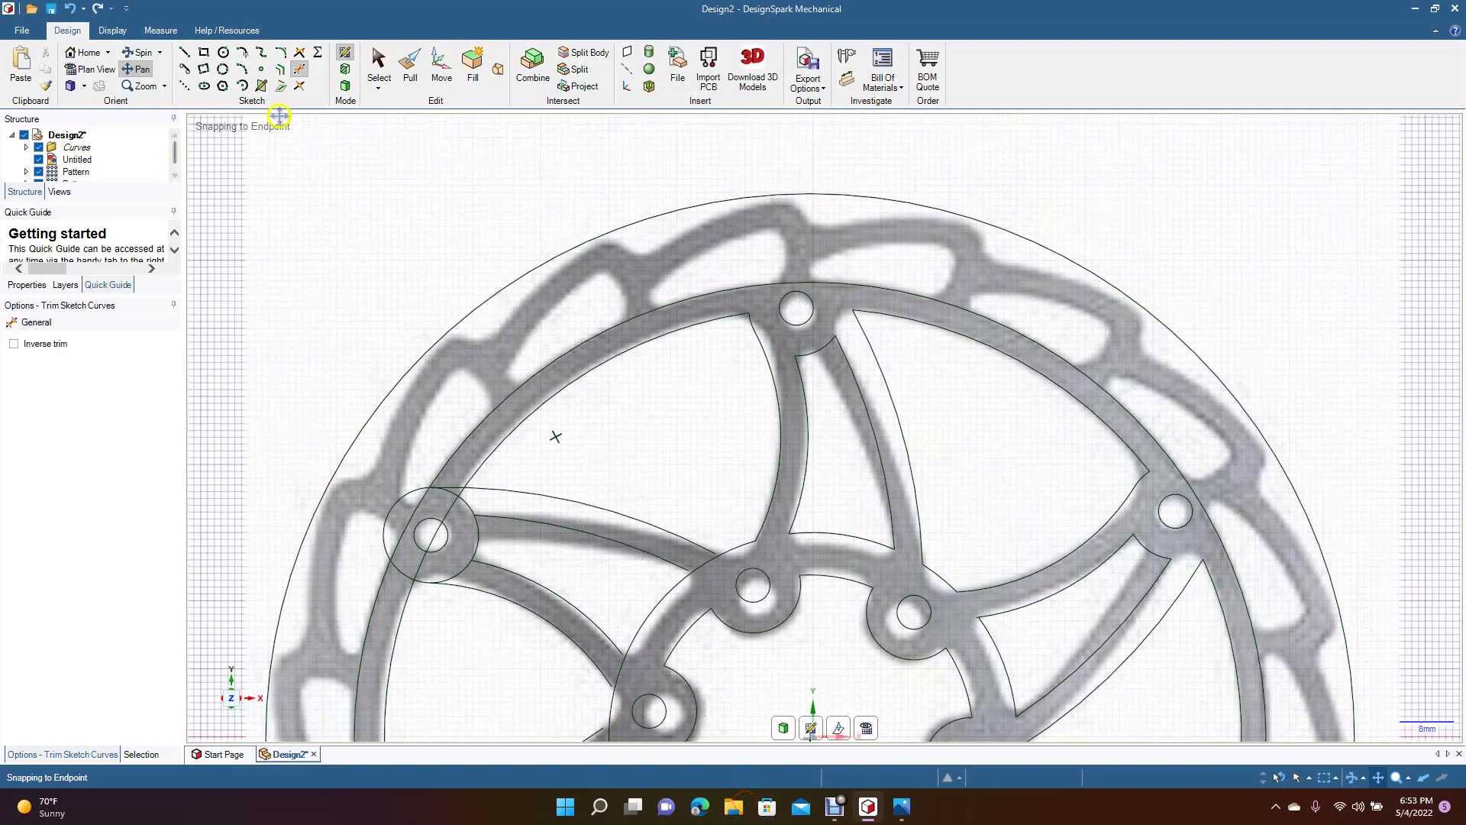
click(375, 67)
click(461, 262)
key(Delete)
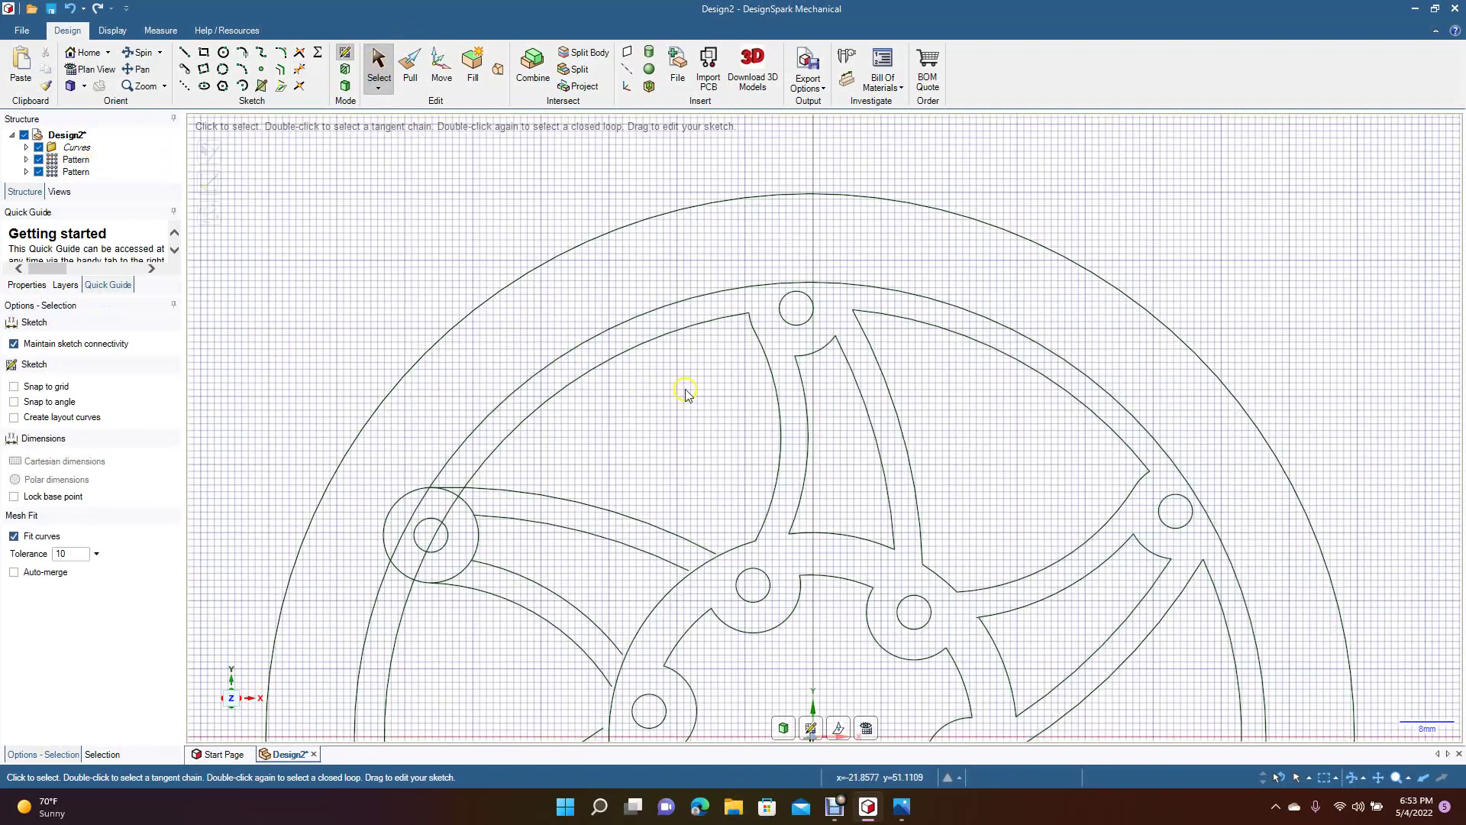
Examine the rotor sketch for the bosses and spokes that still need trimming.
scroll(685, 390, down, 2)
scroll(685, 394, down, 1)
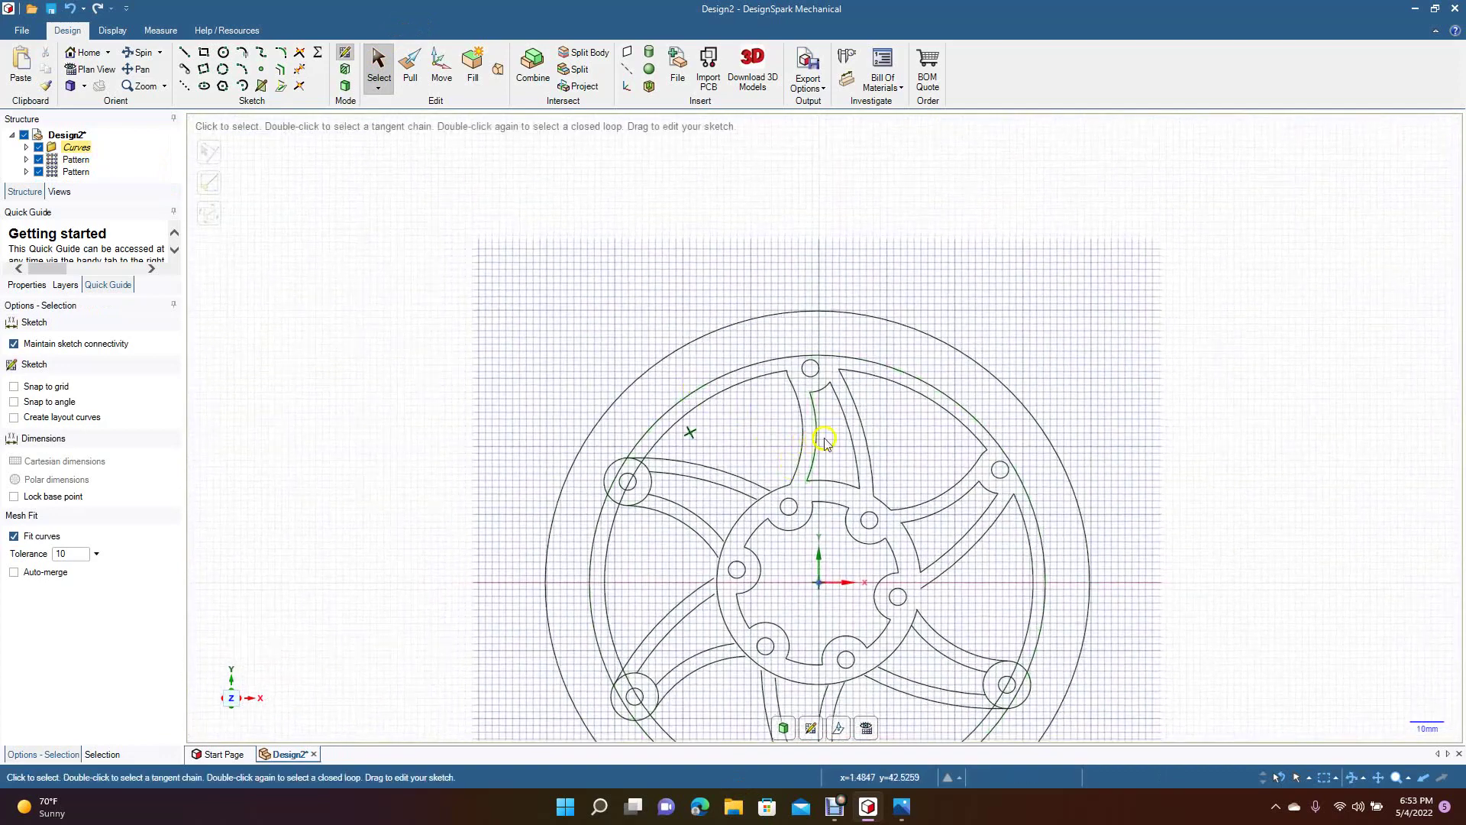
click(139, 69)
drag(326, 311, 296, 218)
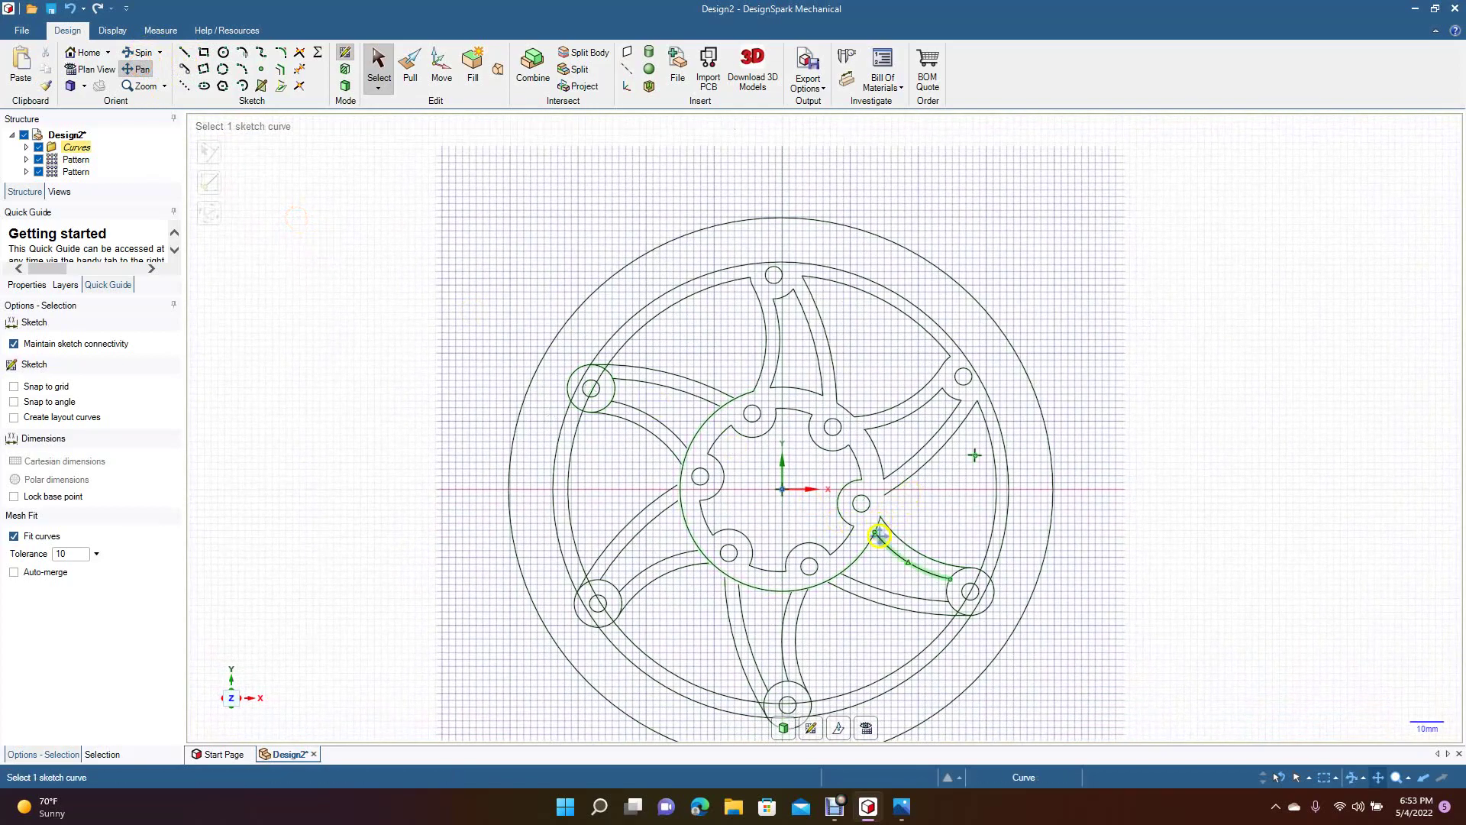
click(926, 650)
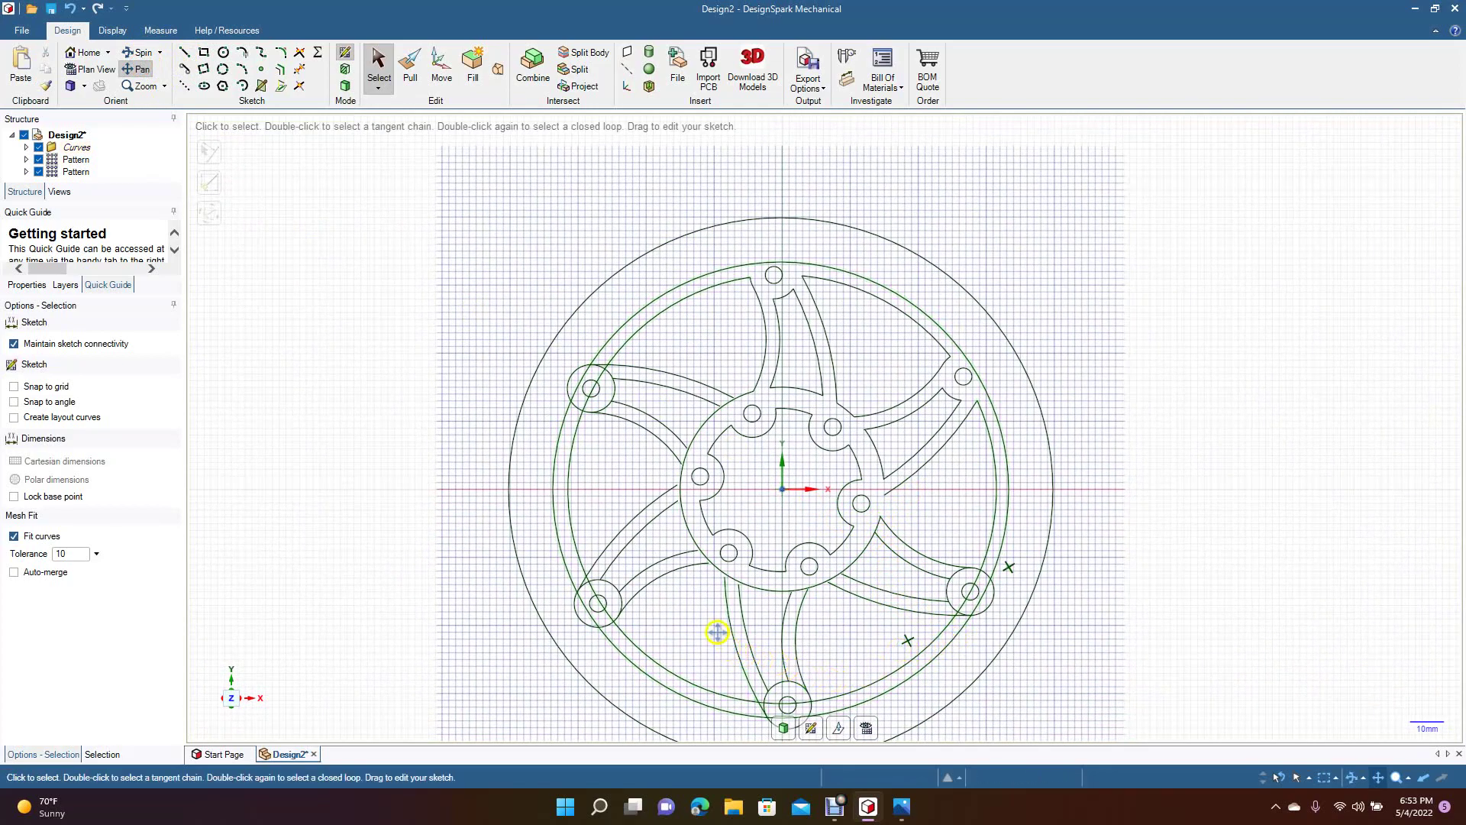
scroll(716, 633, up, 4)
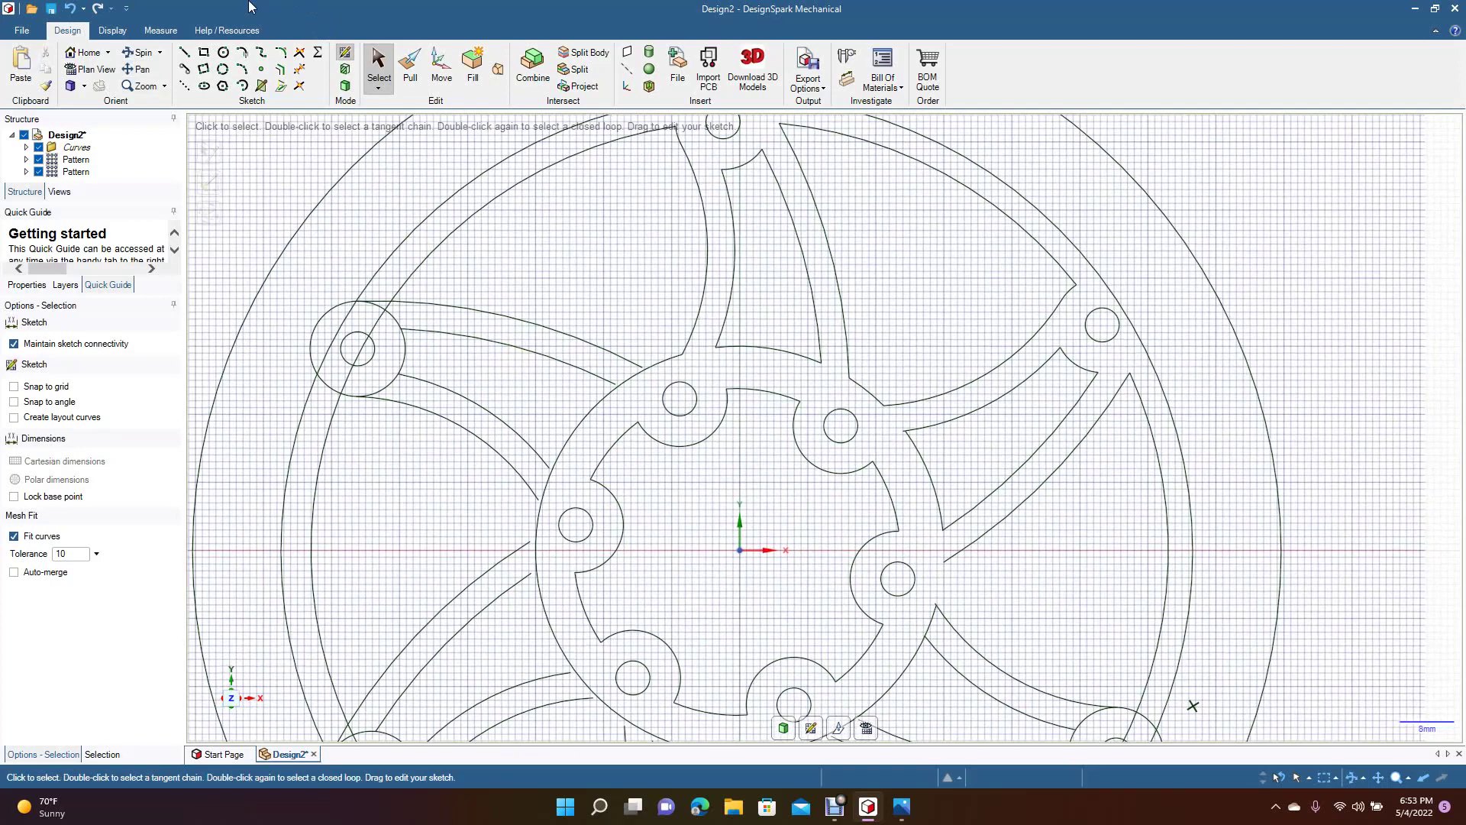
click(137, 69)
drag(416, 488, 475, 348)
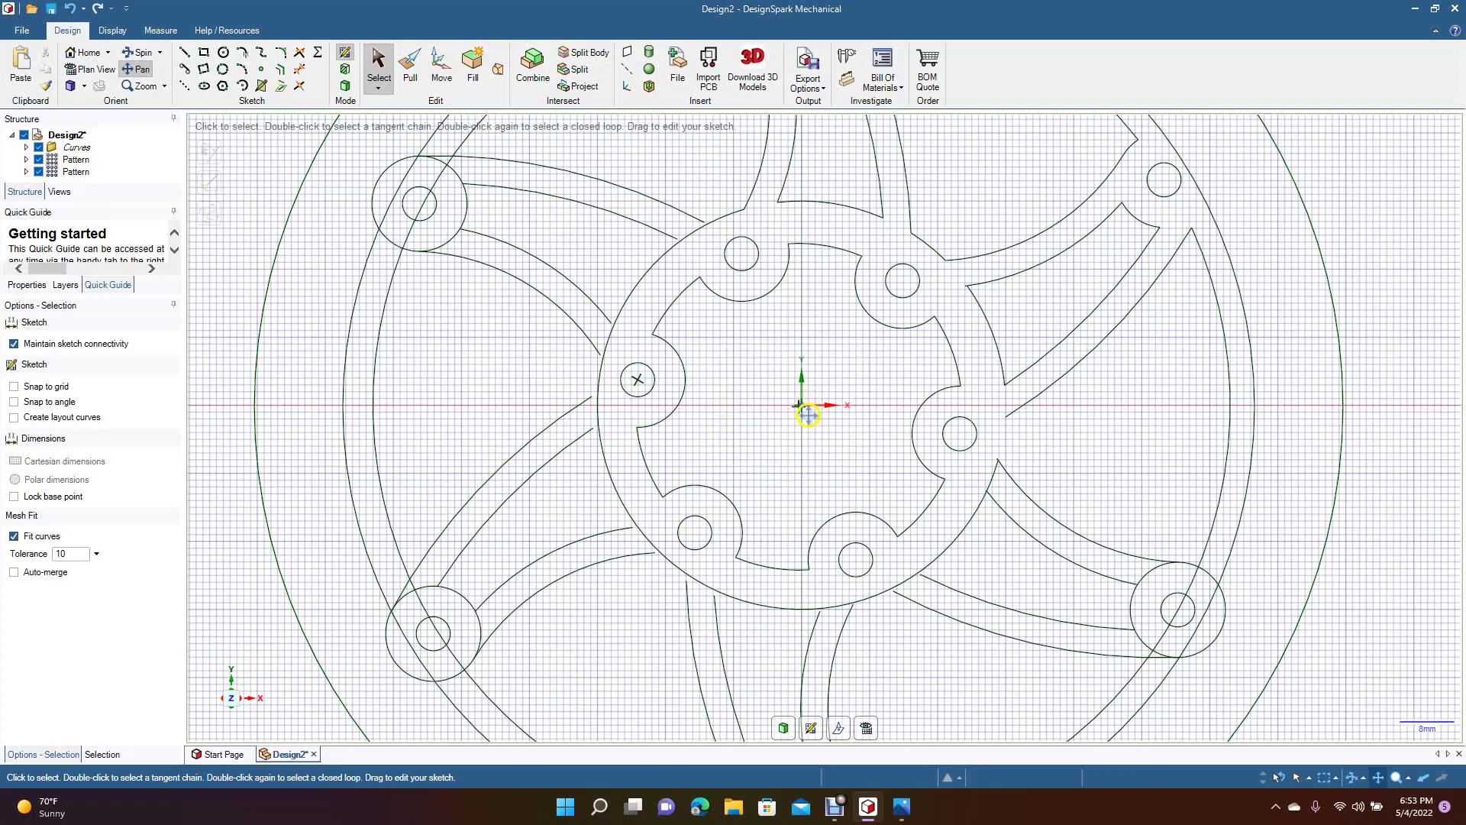
scroll(794, 432, down, 5)
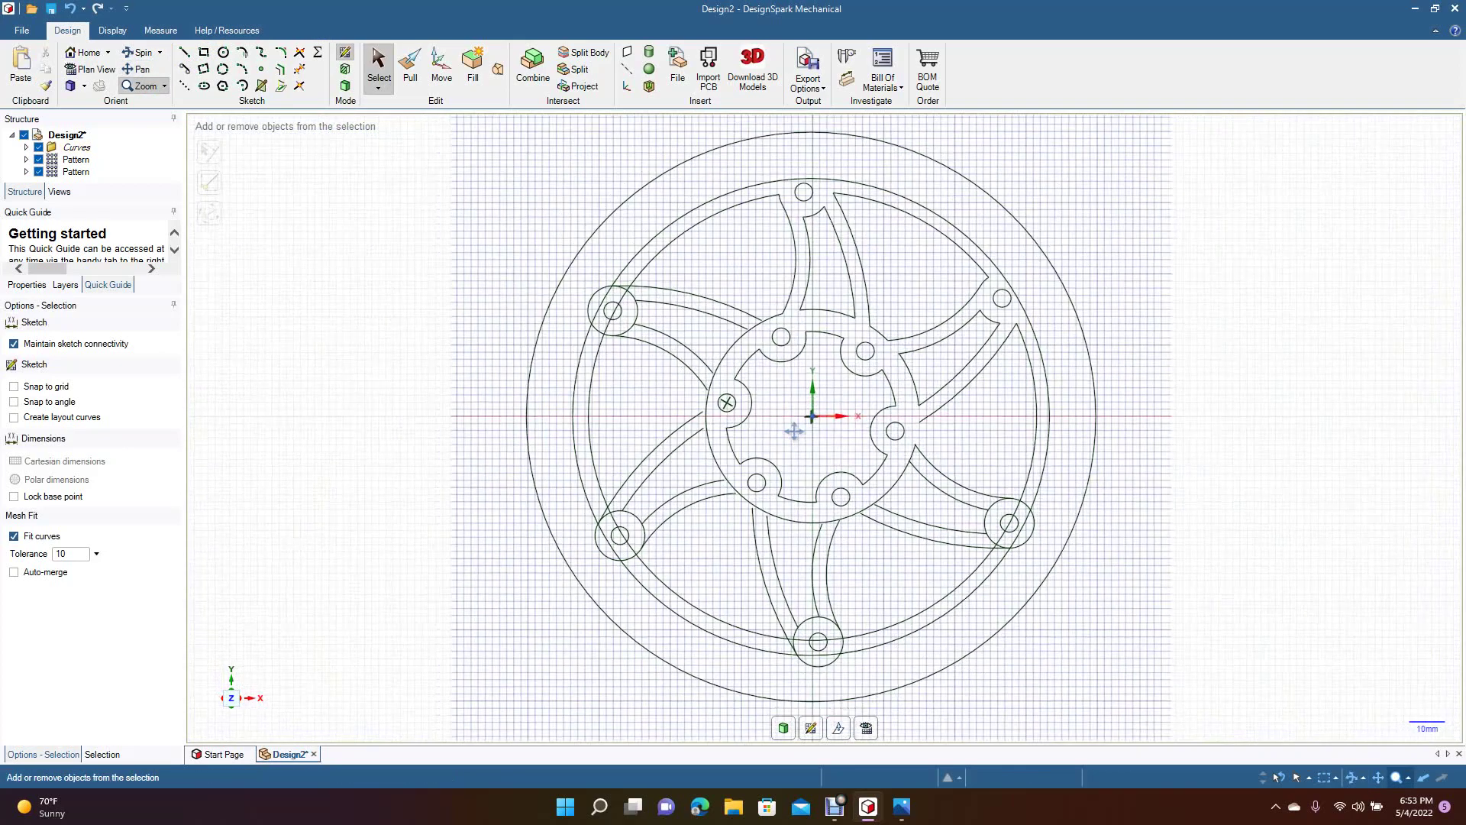
Undo the photo deletion, the trims and the sixfold pattern, back to the single top boss and its spoke arcs.
click(1441, 477)
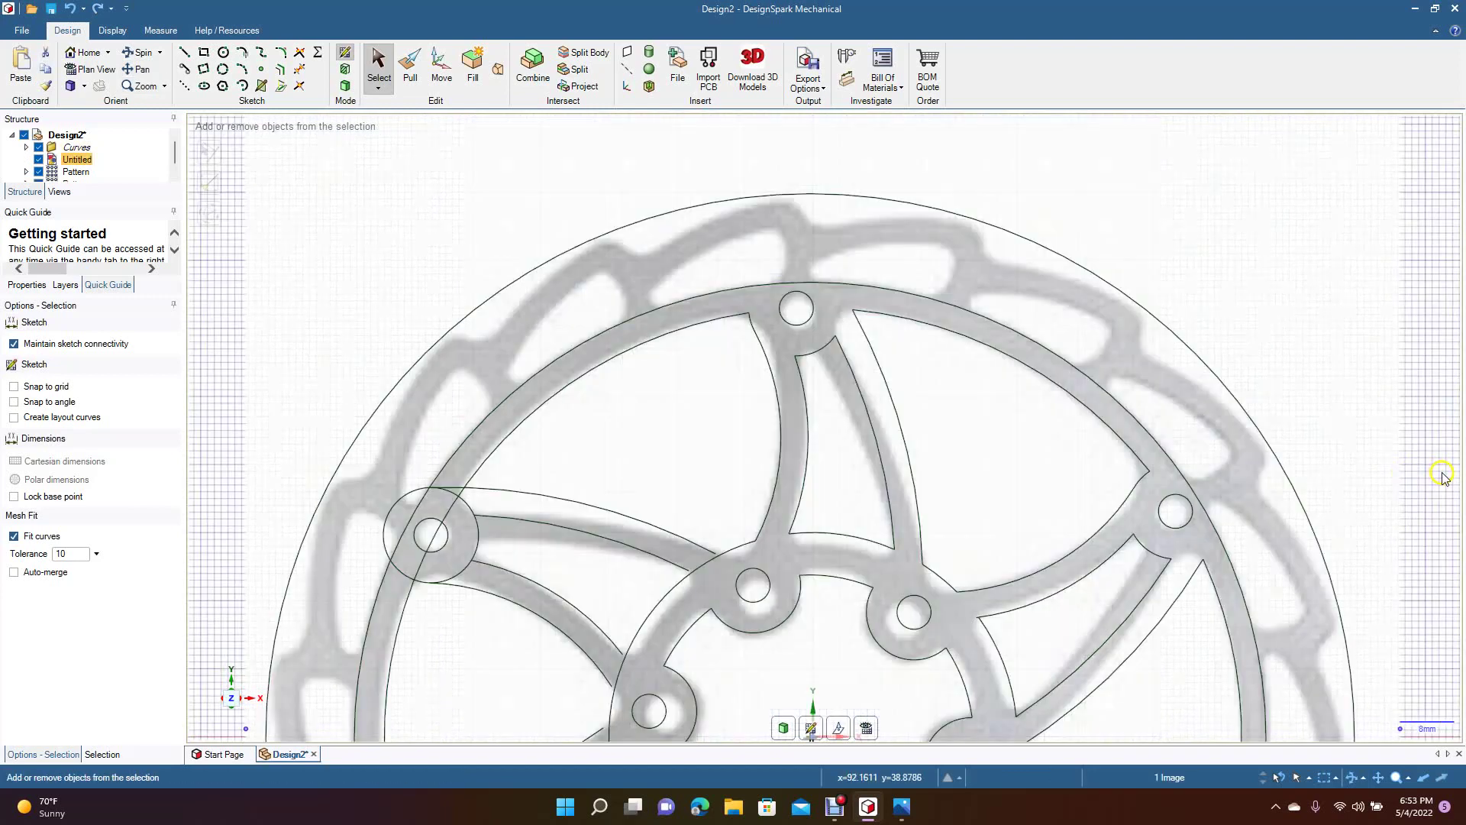
key(t)
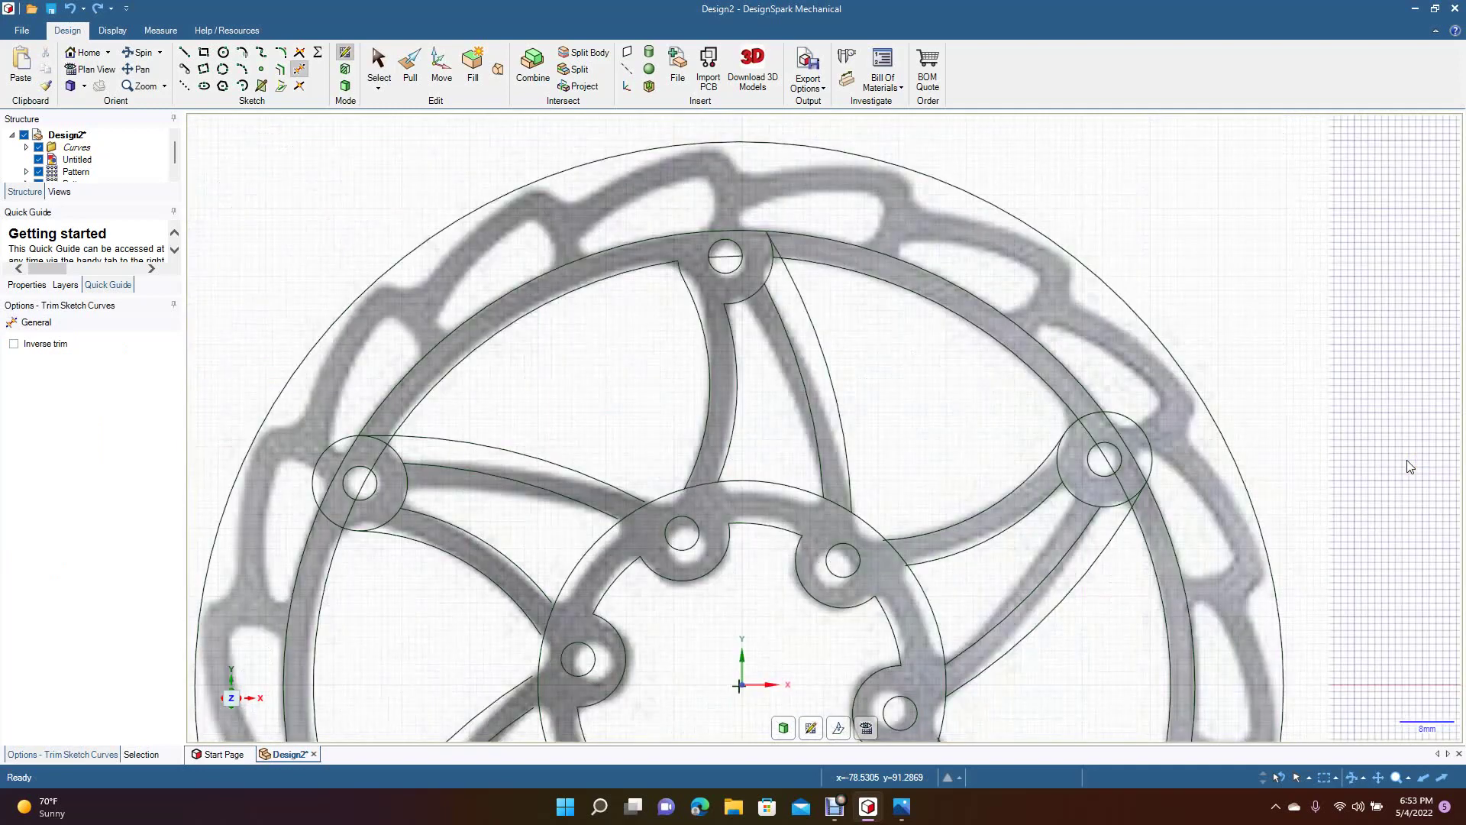
key(m)
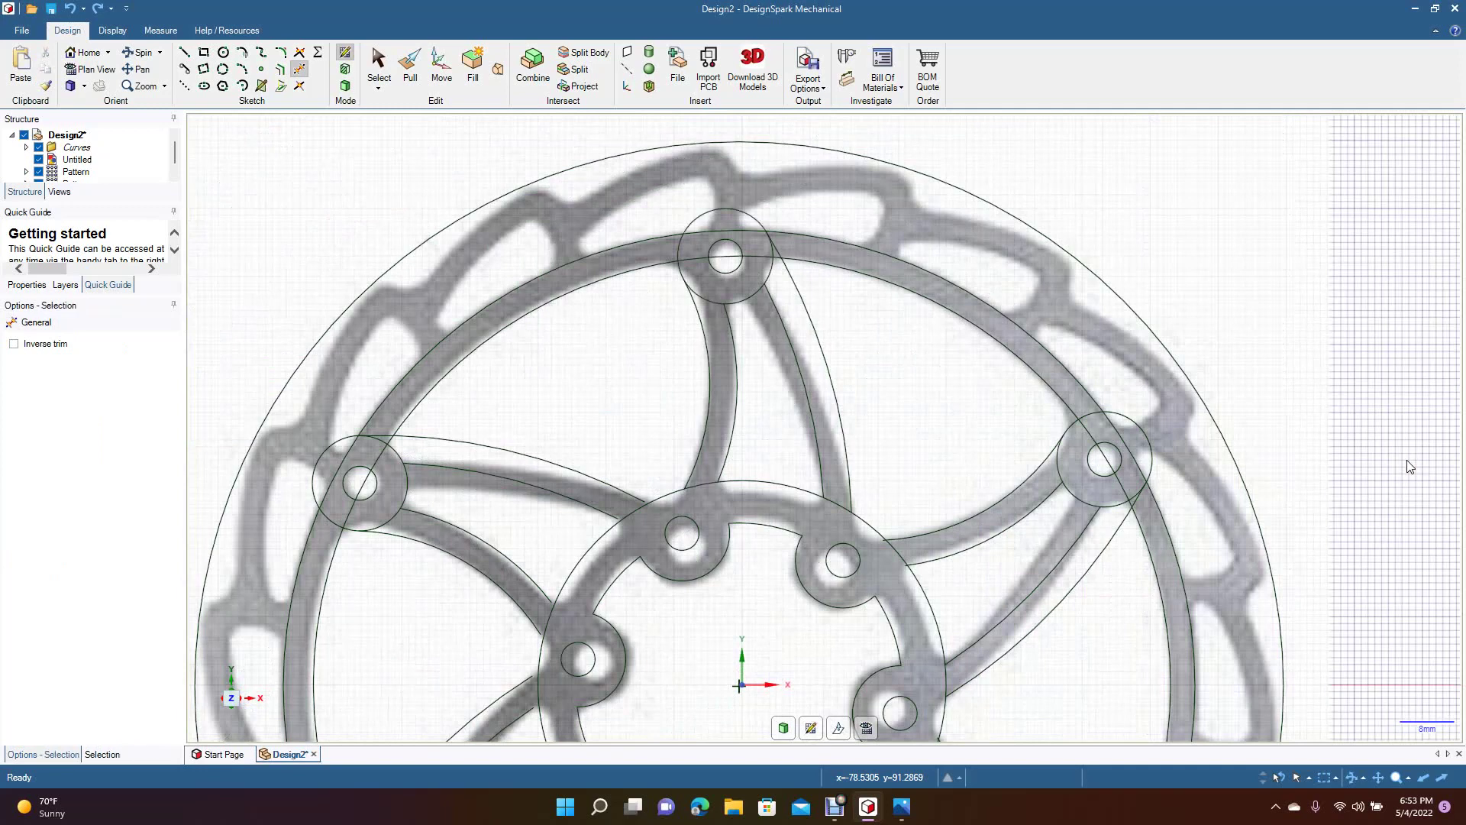
key(ctrl+c)
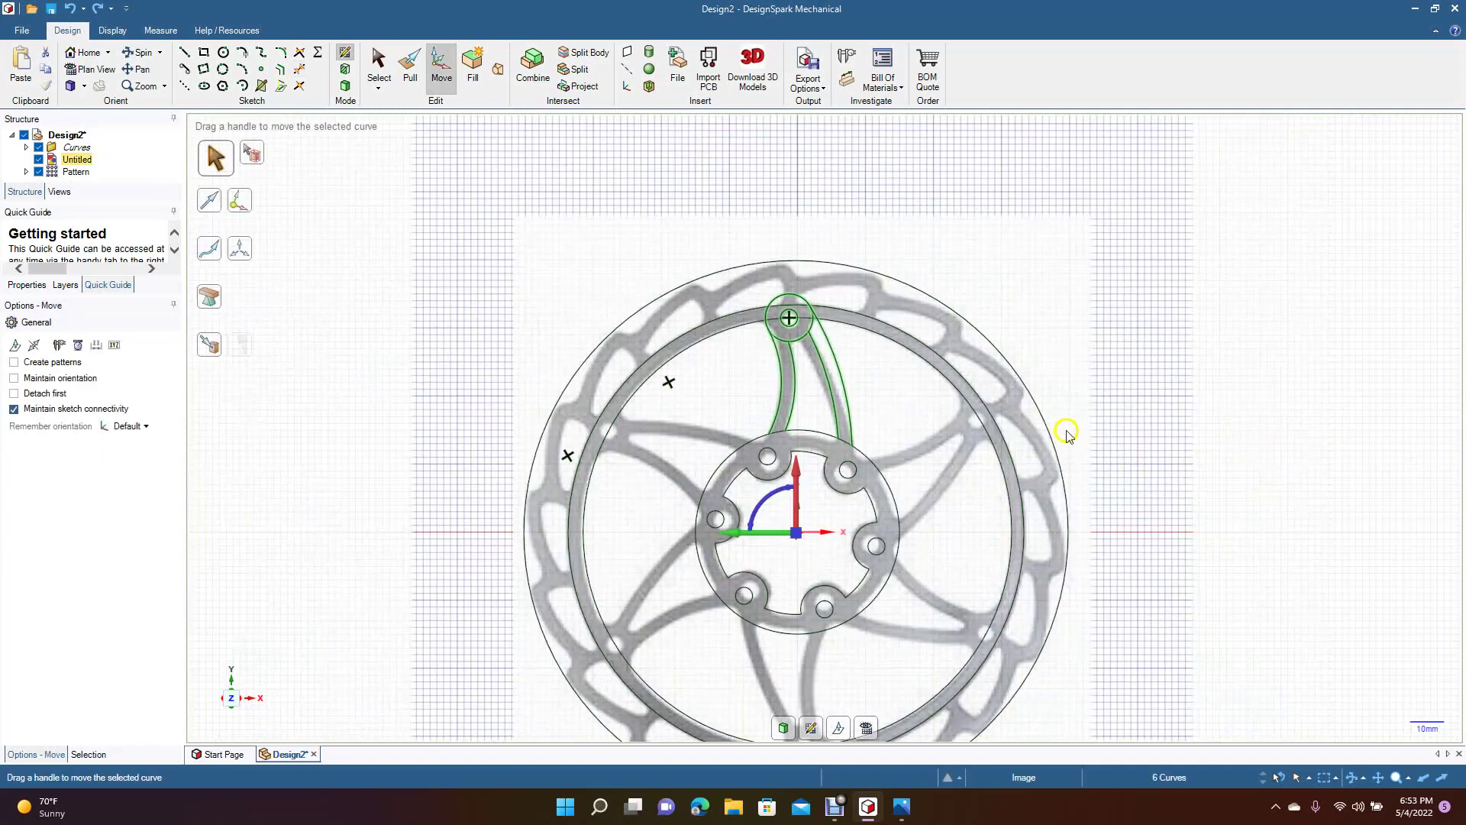
key(t)
scroll(1205, 469, up, 4)
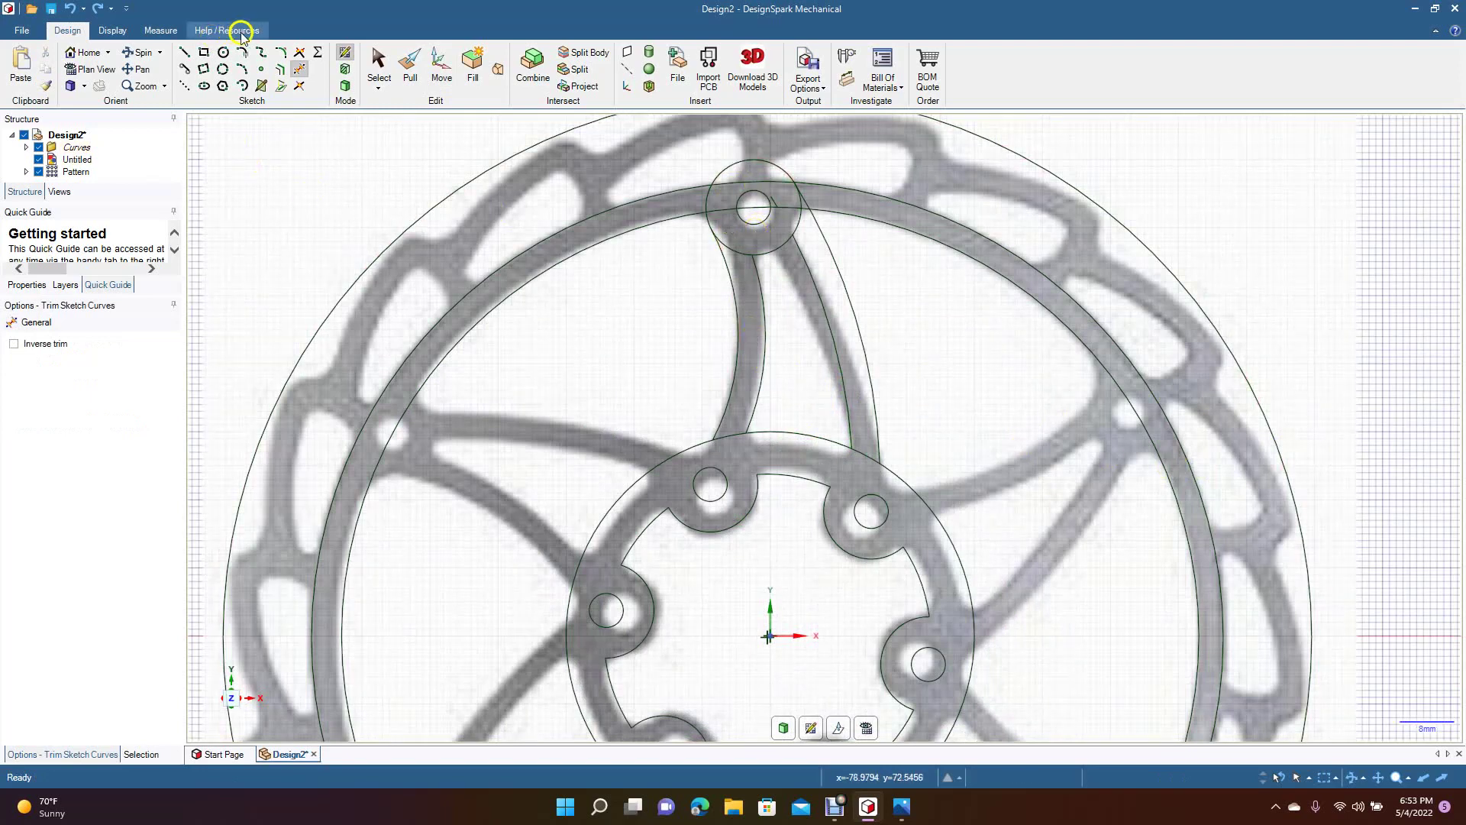
Delete the reference photo from the design, keeping the hub, rim and single top spoke set.
click(379, 65)
click(334, 180)
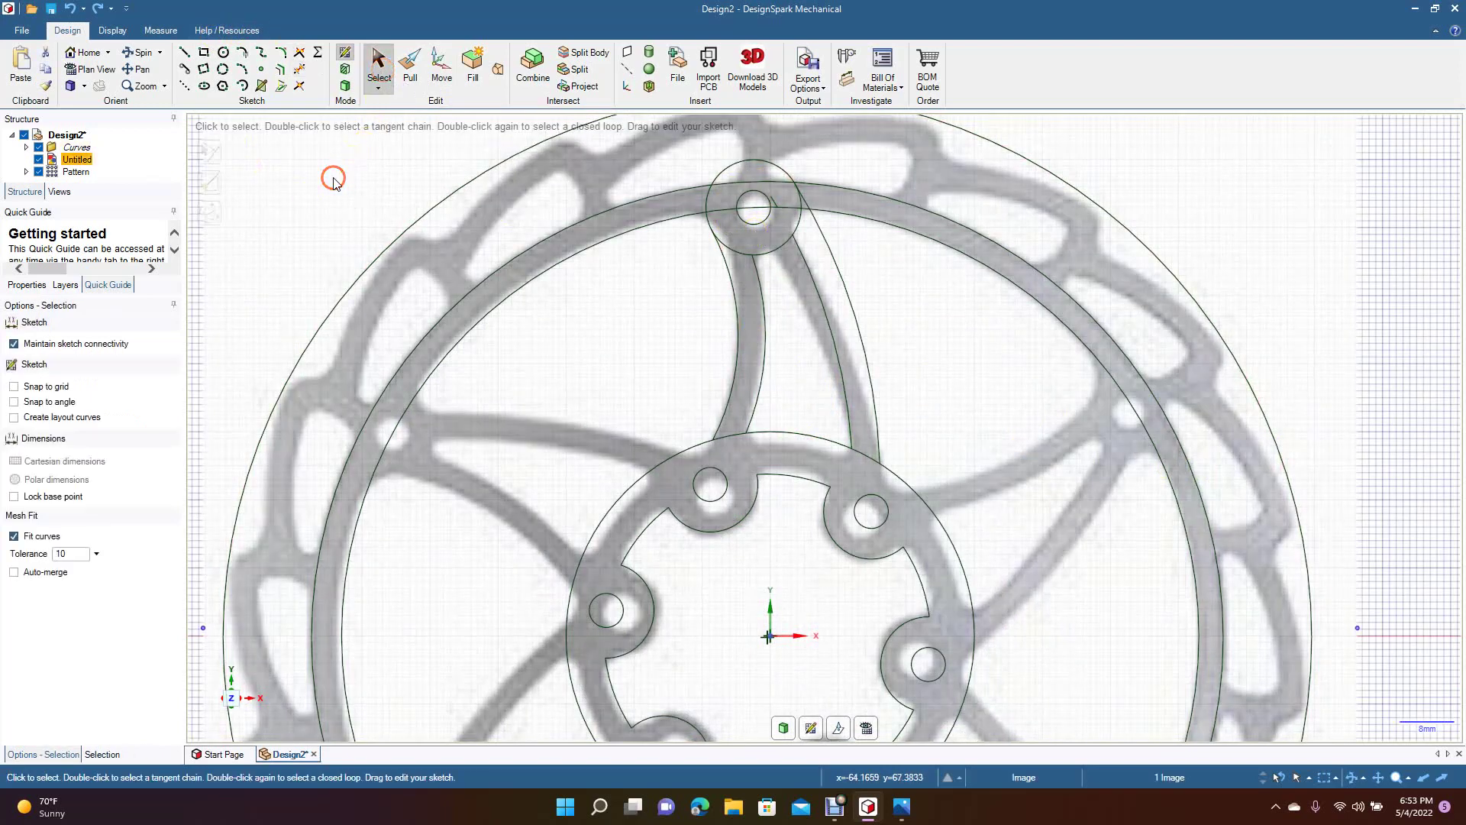
key(Delete)
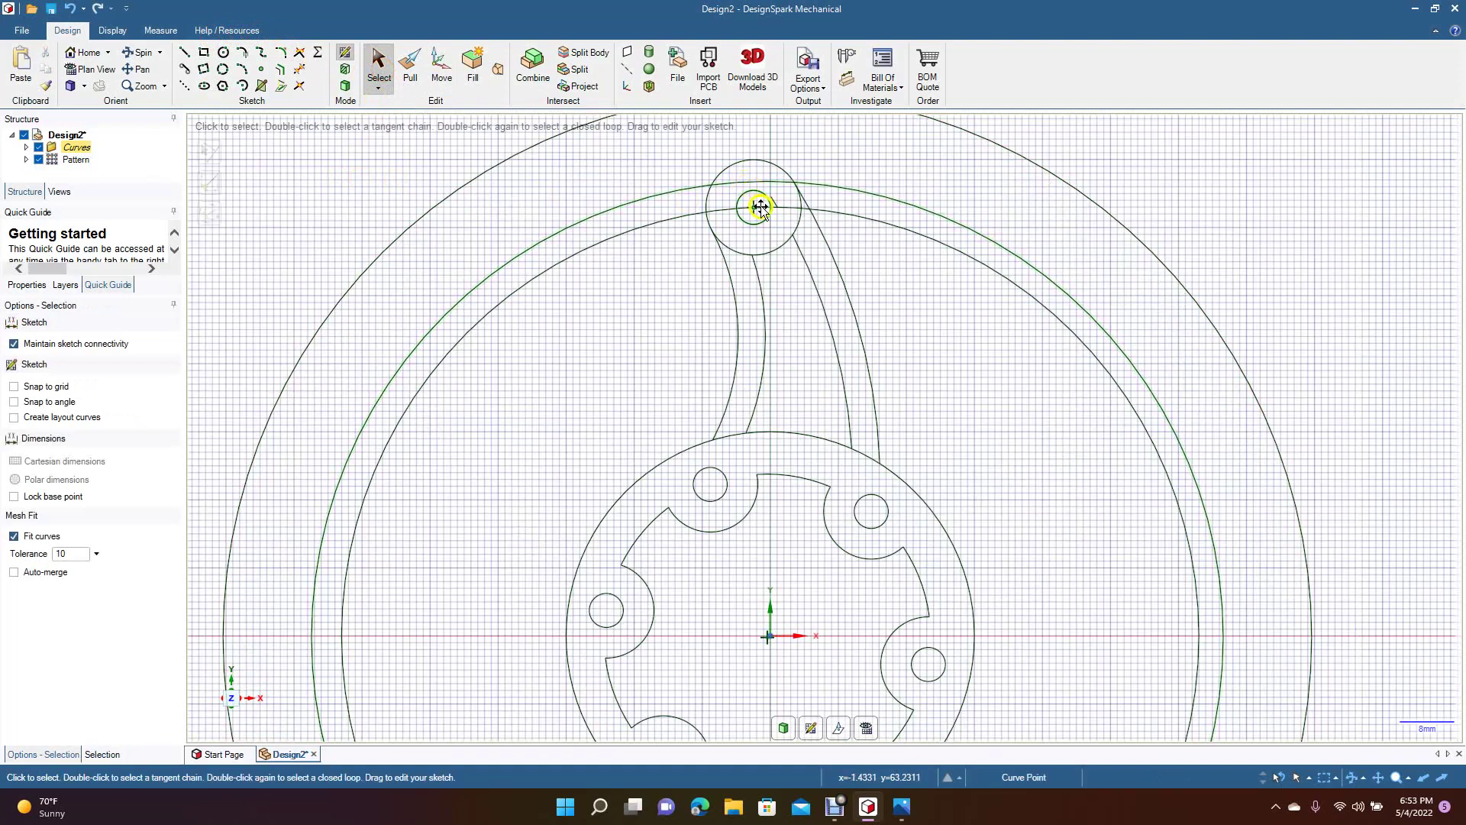
Pattern the top boss, its hole and the four spoke arcs six times at 60° around the rotor centre.
scroll(729, 316, down, 3)
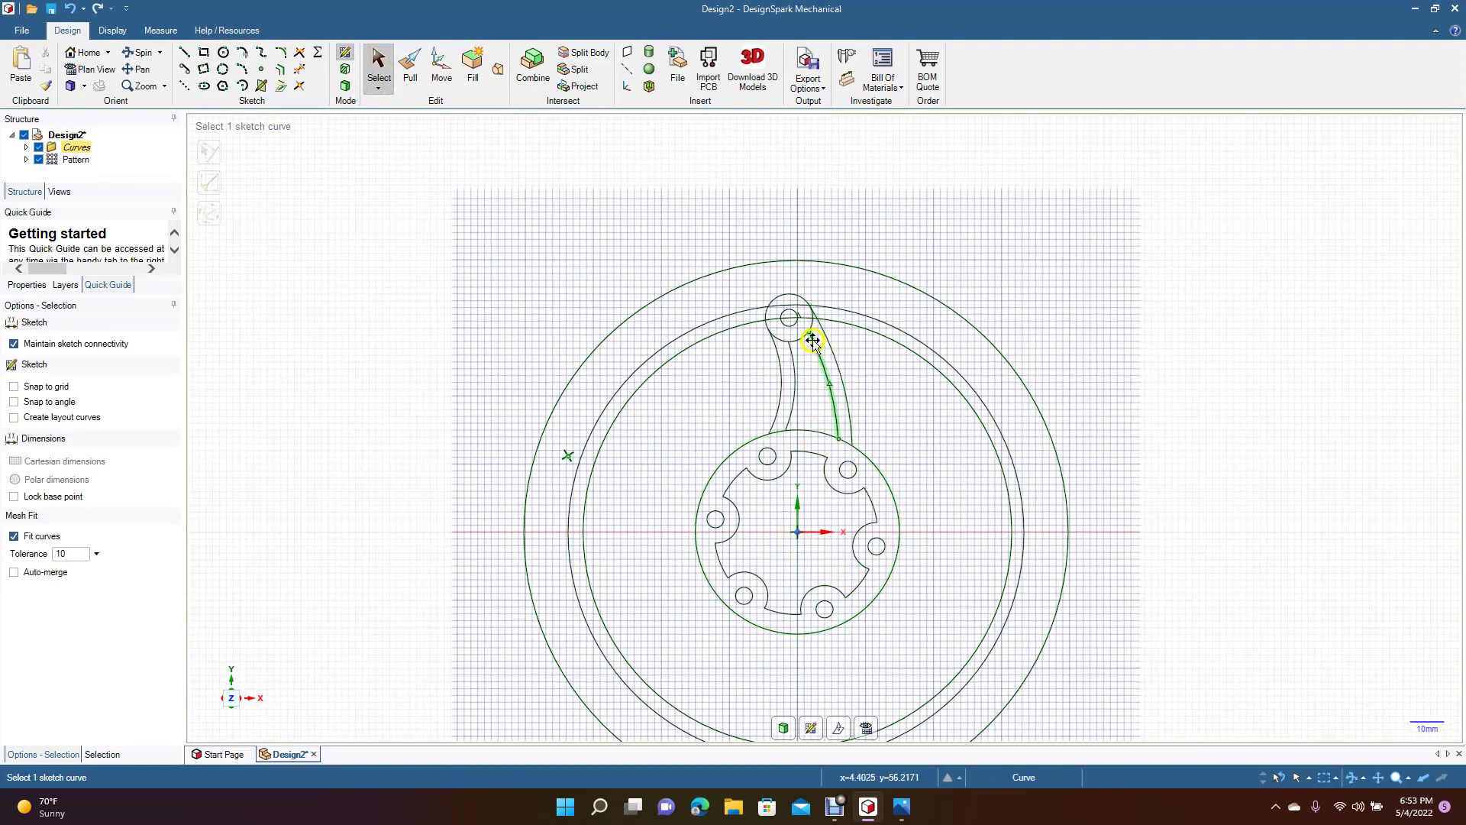
drag(733, 165, 870, 443)
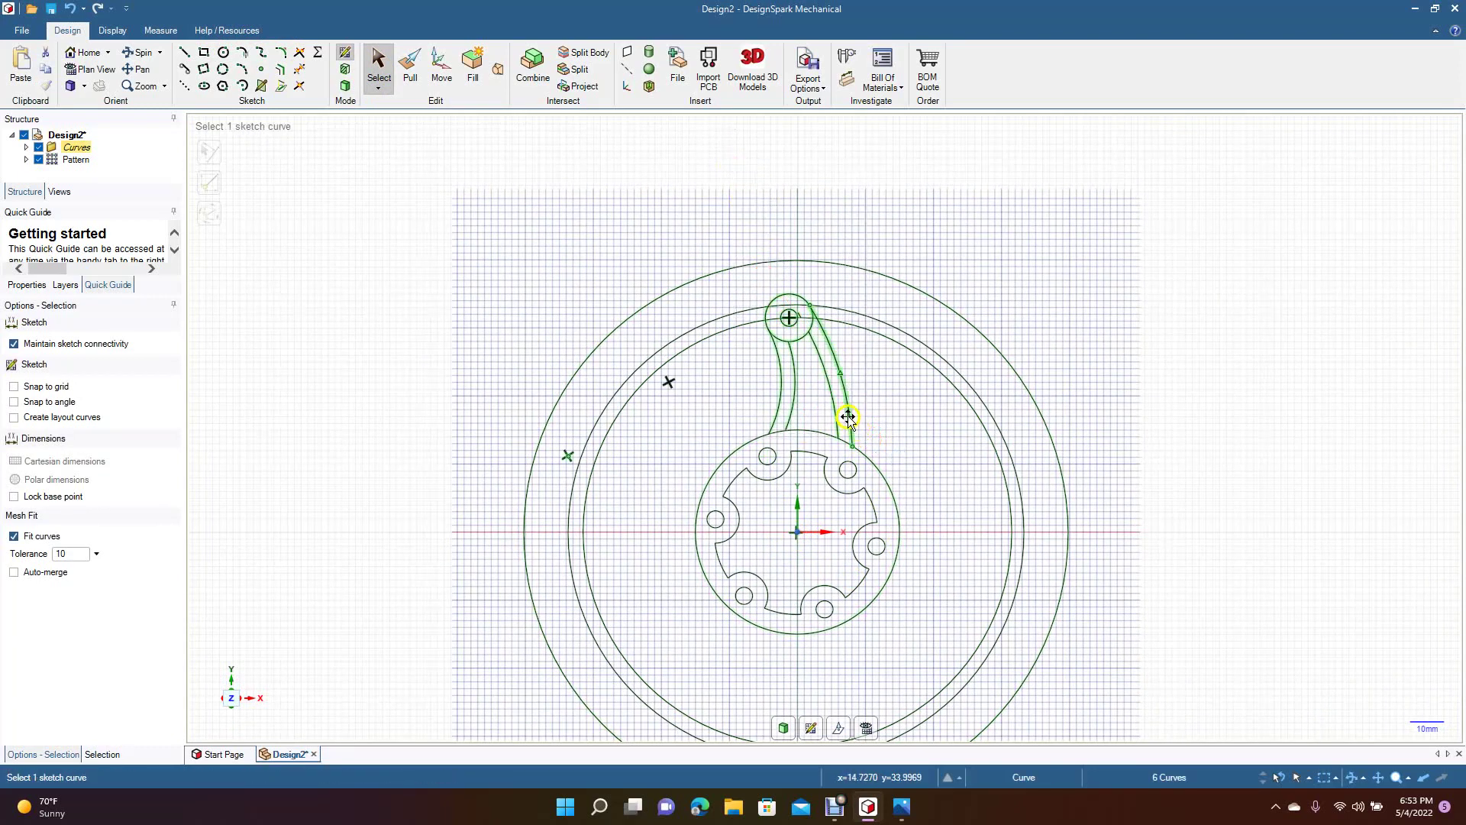
ctrl+click(848, 413)
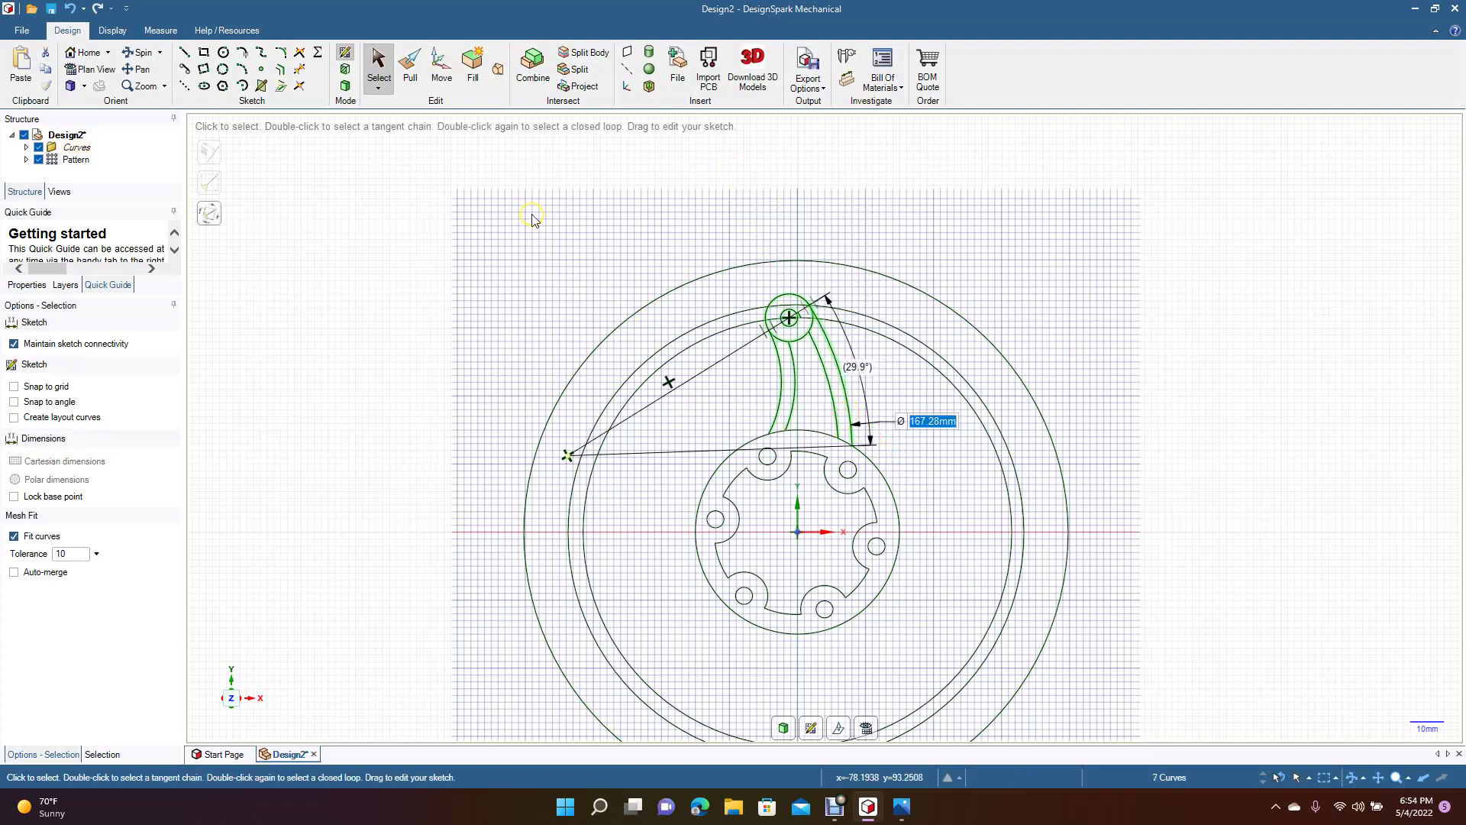
click(442, 68)
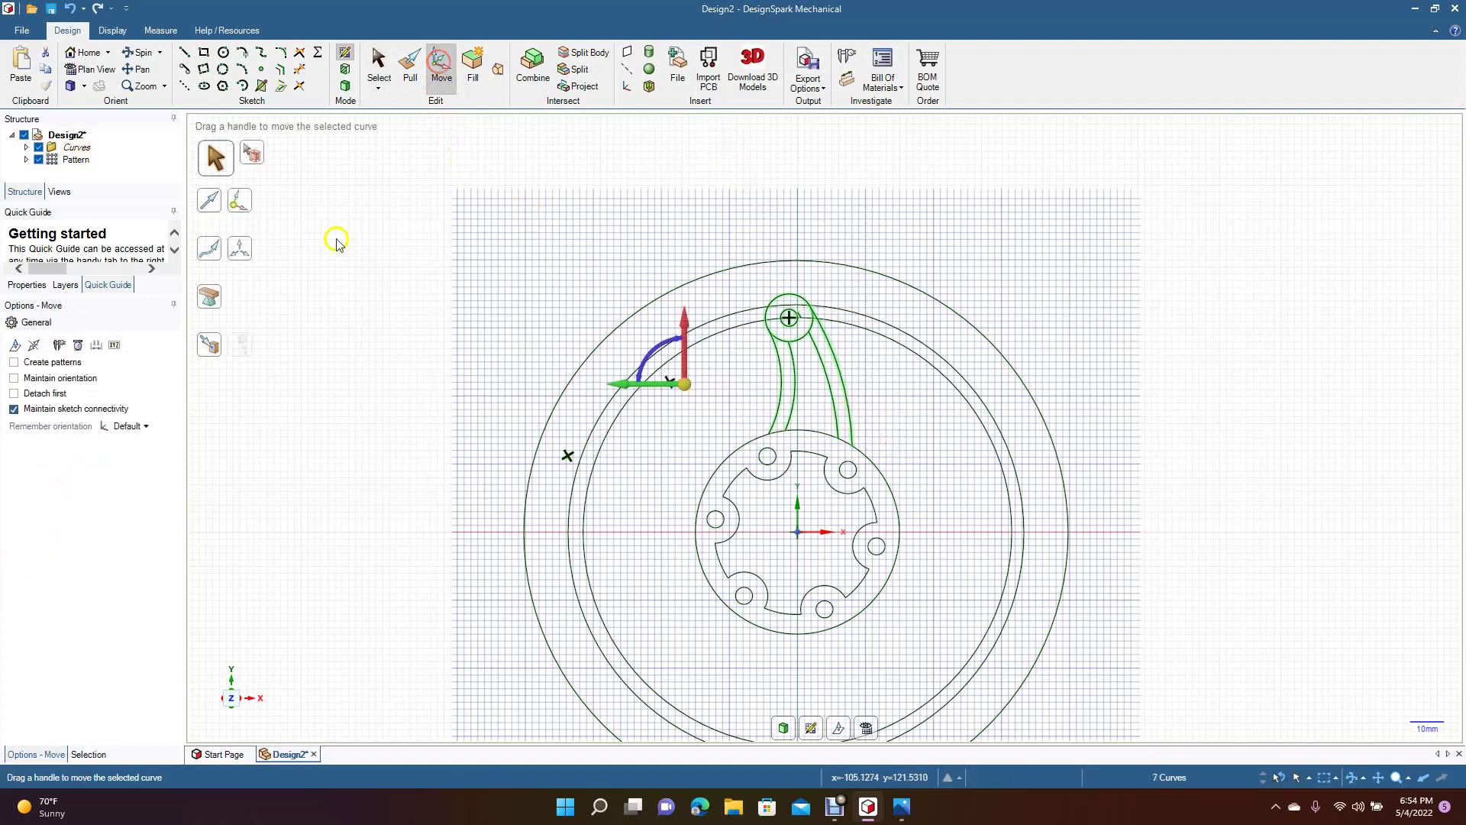
click(50, 362)
mouse_move(684, 384)
mouse_down()
mouse_move(753, 507)
mouse_move(798, 538)
mouse_move(768, 518)
mouse_move(734, 562)
mouse_up()
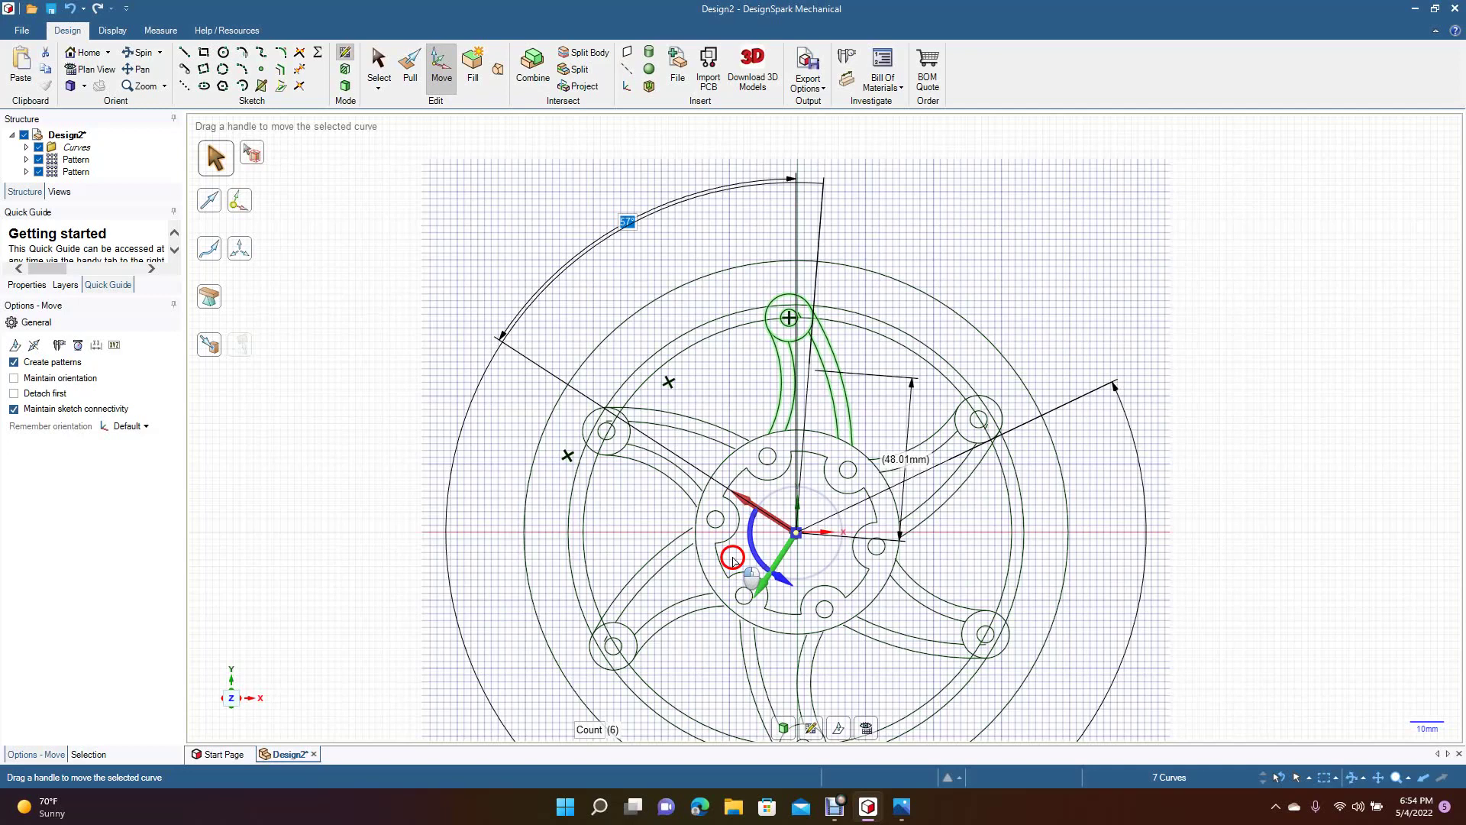
text(60)
key(Return)
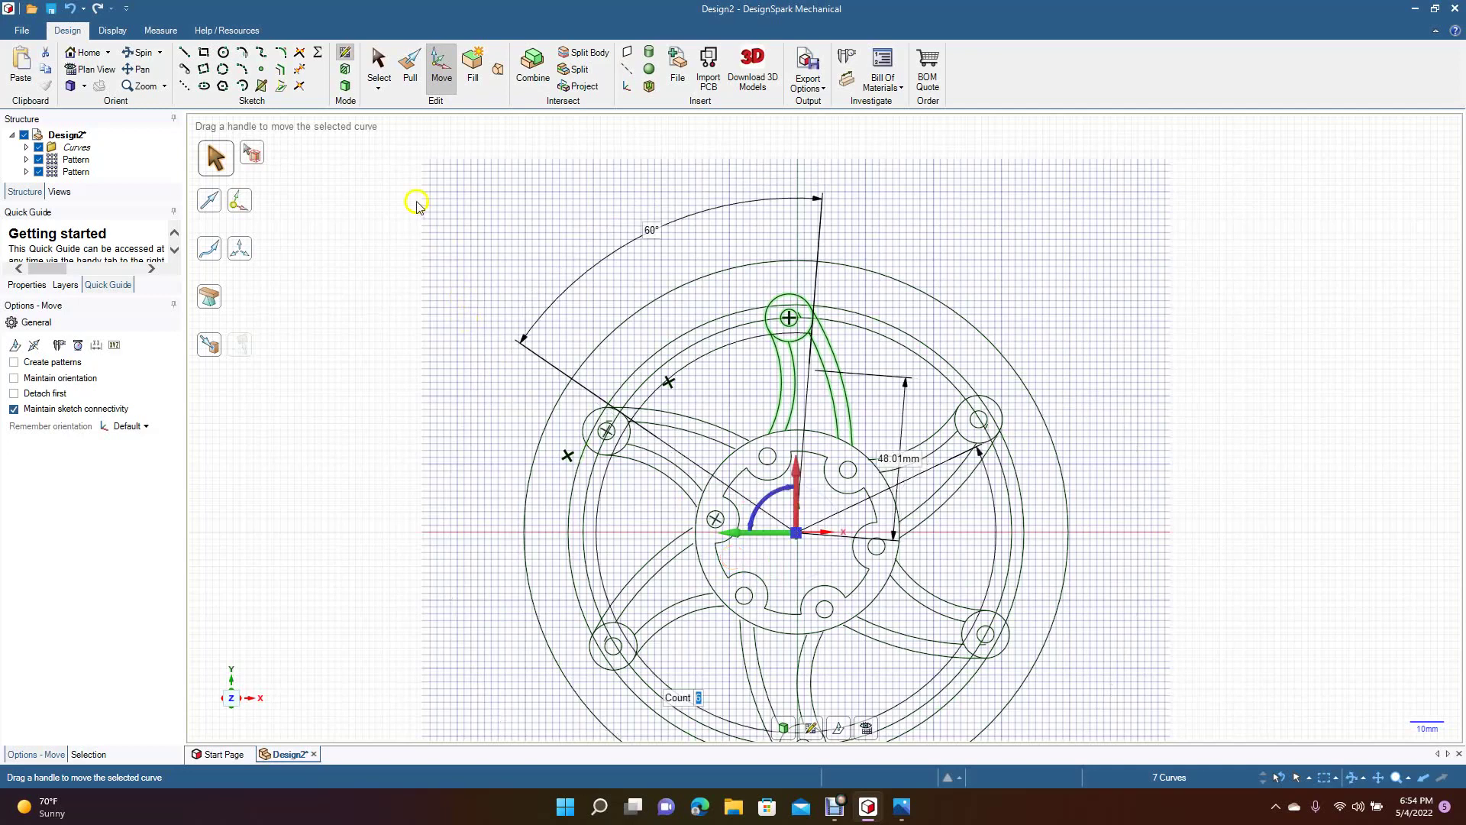
click(390, 82)
click(383, 275)
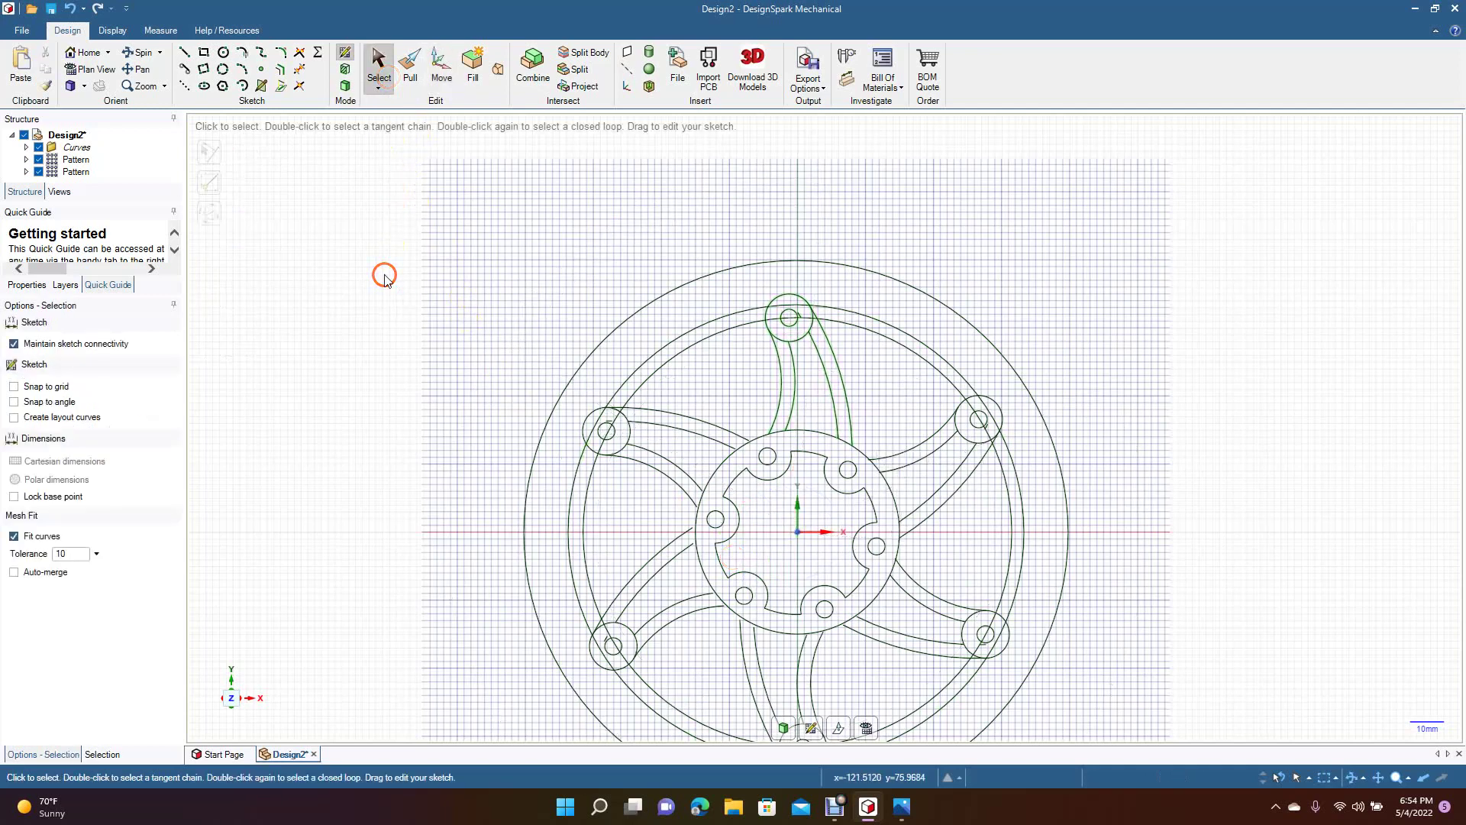
Examine the patterned bosses and the spoke ends where they meet the hub ring.
click(141, 69)
drag(314, 386, 306, 267)
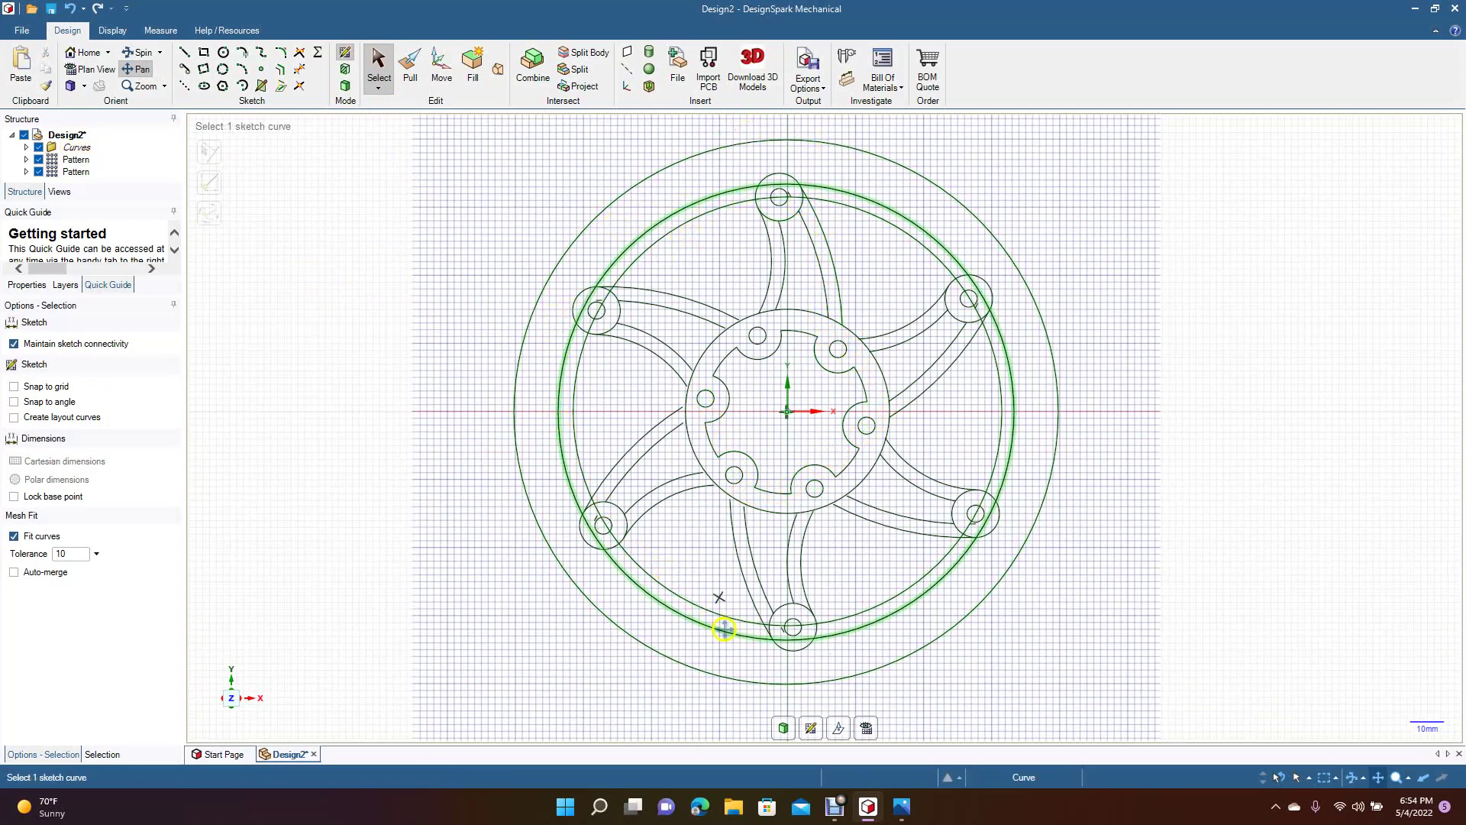
click(765, 563)
scroll(765, 563, up, 5)
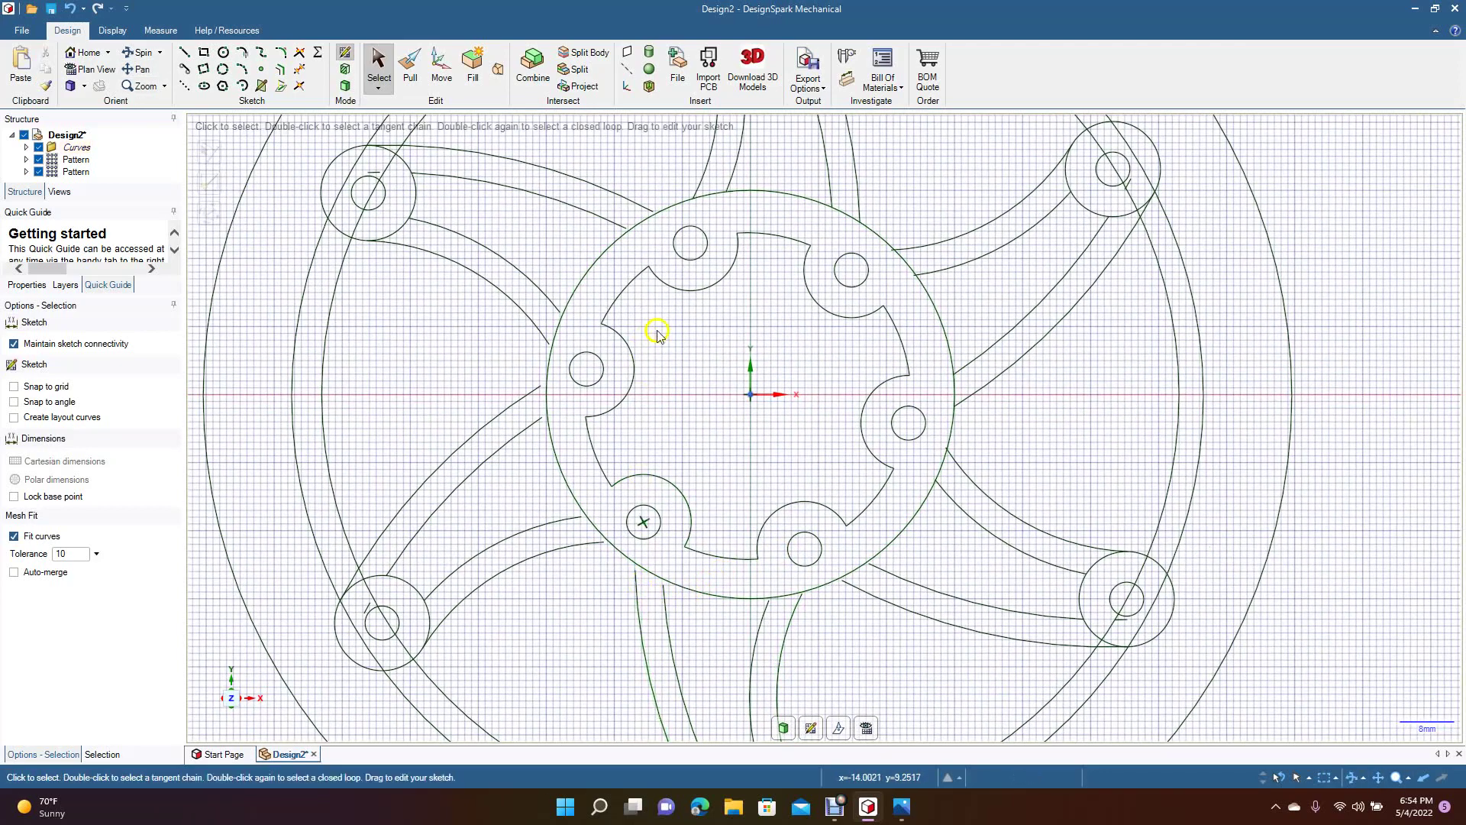
click(488, 441)
click(739, 500)
click(695, 514)
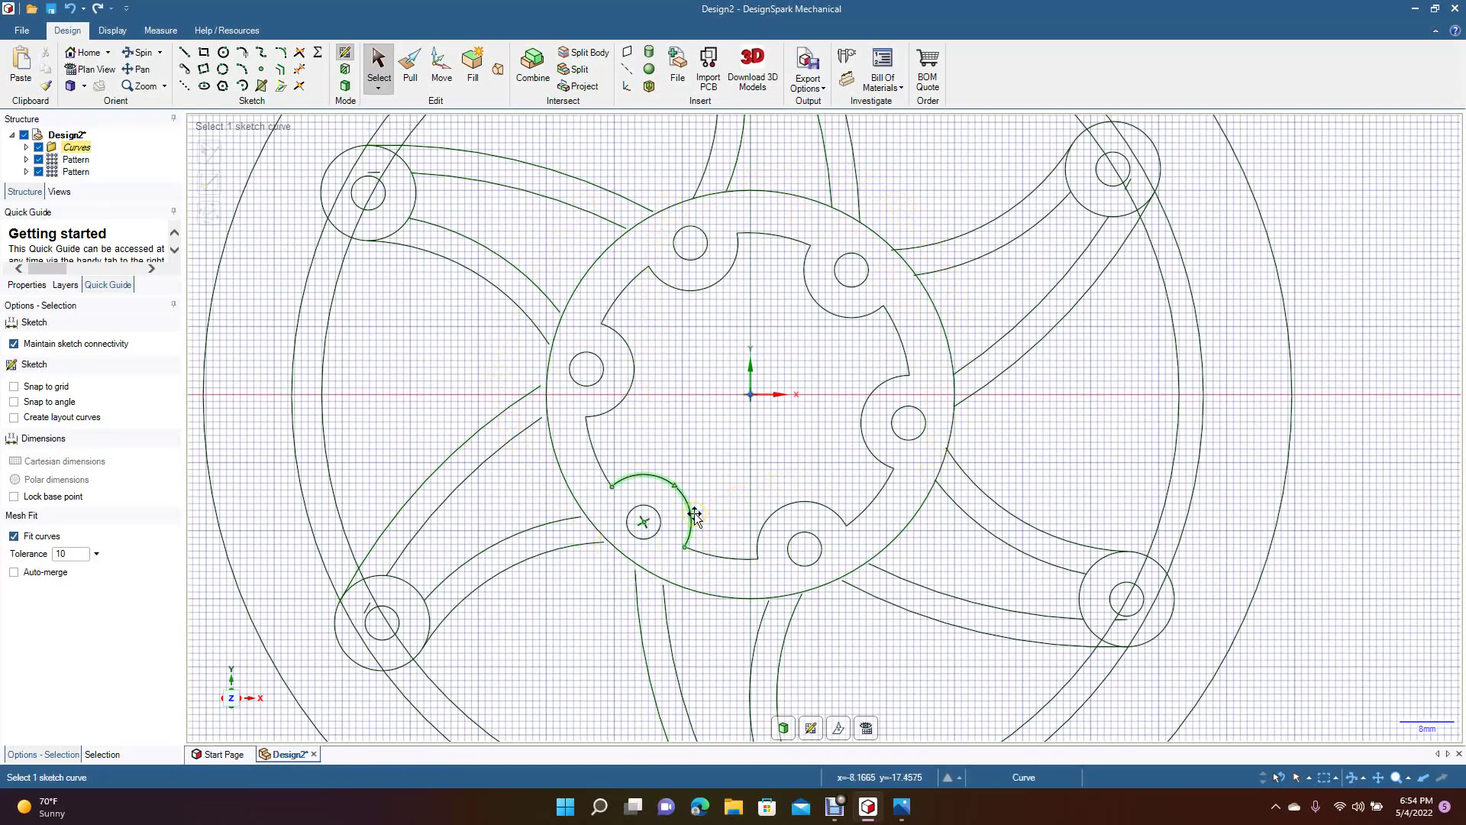
Undo the sixfold spoke pattern and the deletion of the reference photo.
ctrl+scroll(694, 514, down, 10)
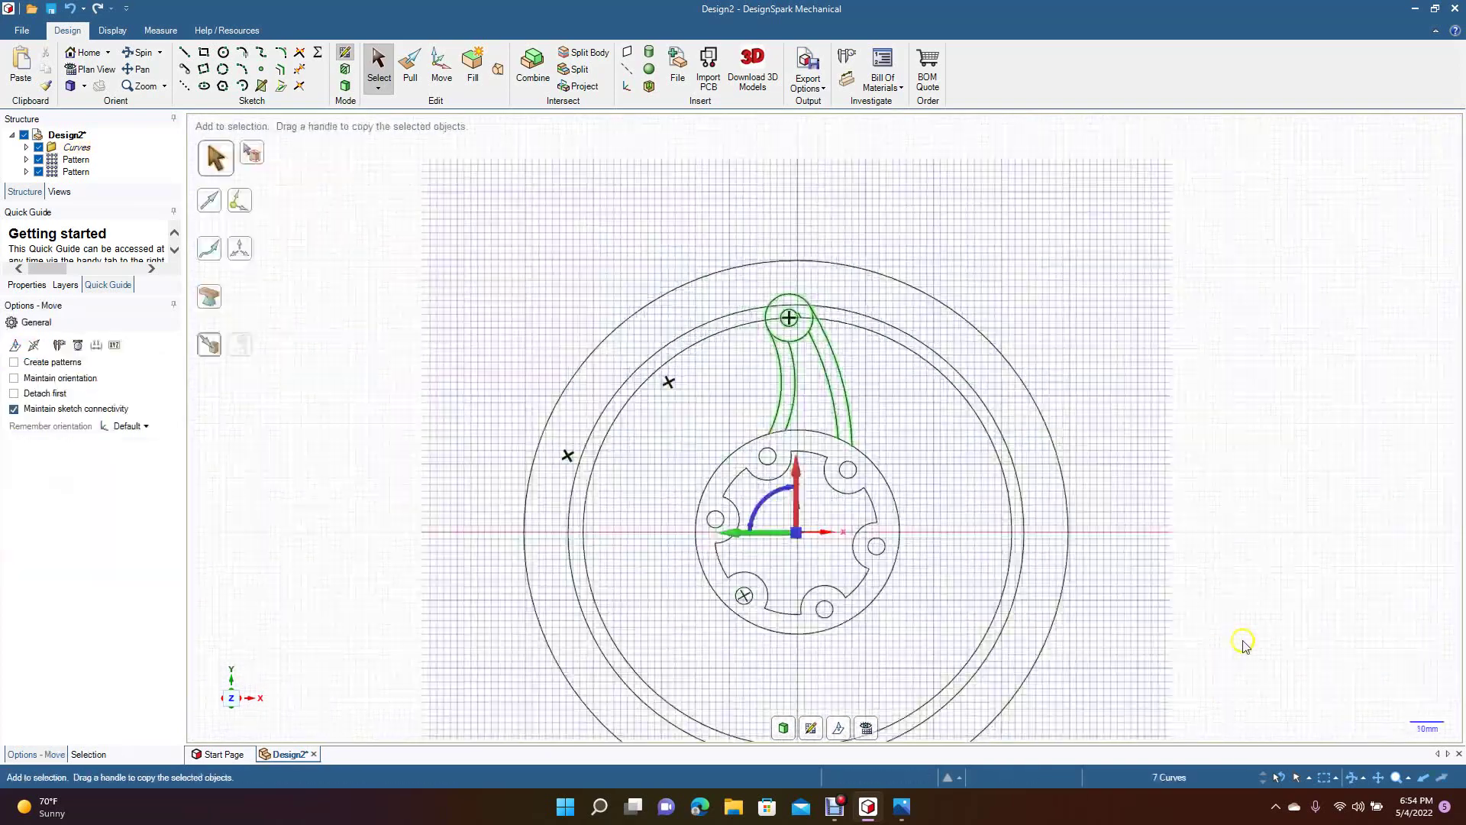
key(s)
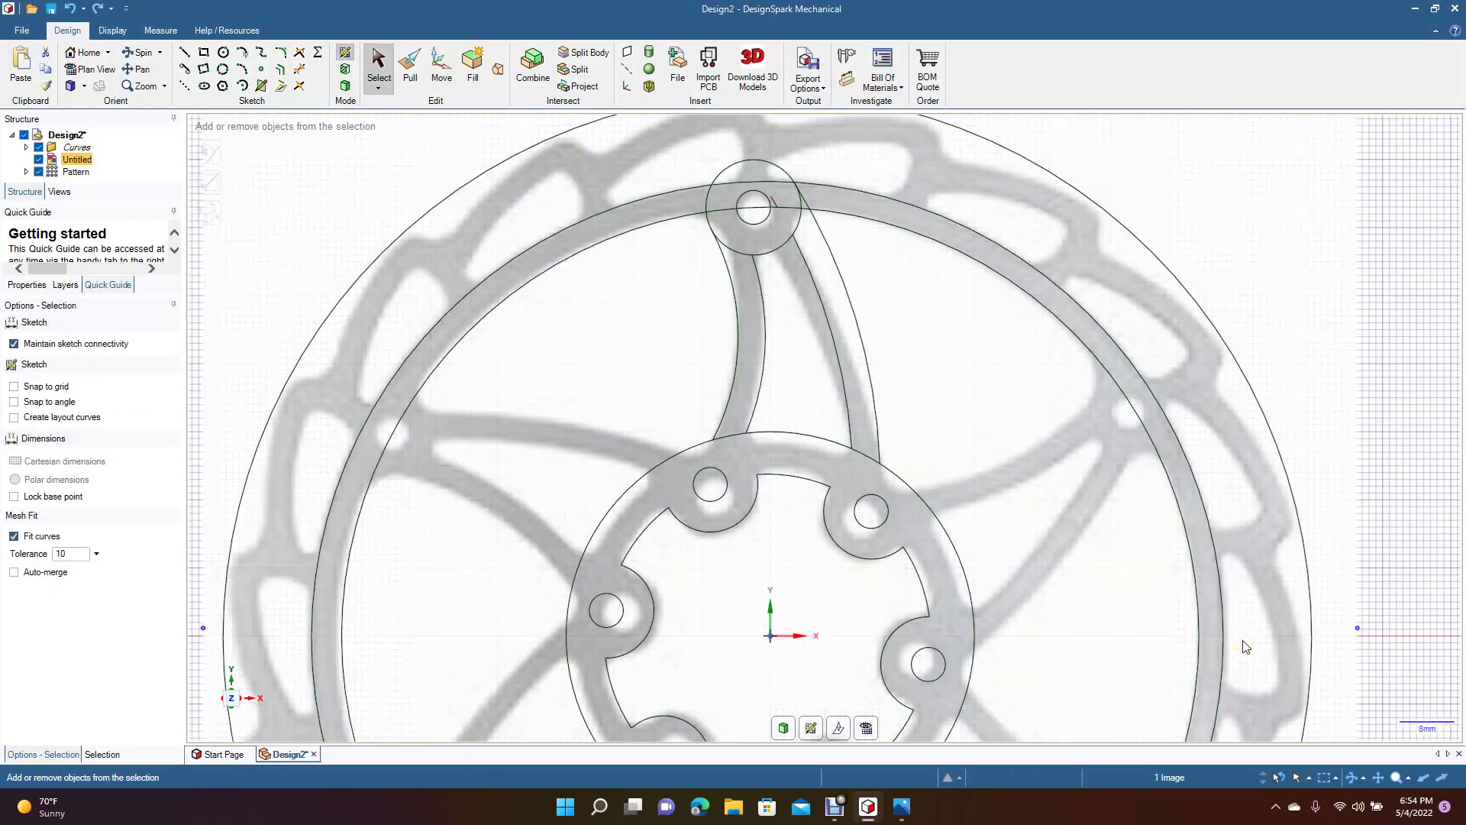
Trim the leftover arc fragments inside the top rim boss, around its hole.
key(t)
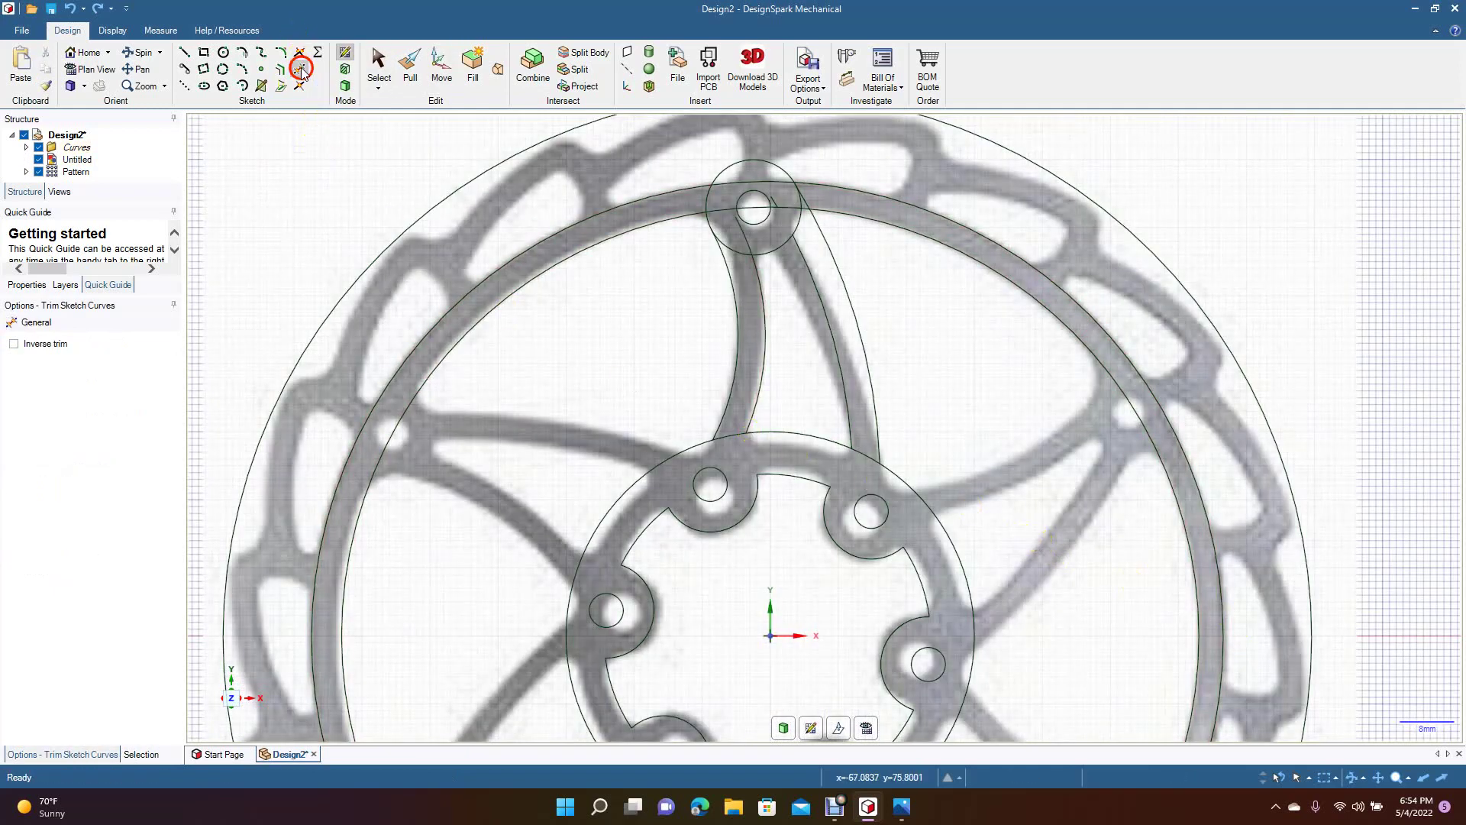
click(741, 233)
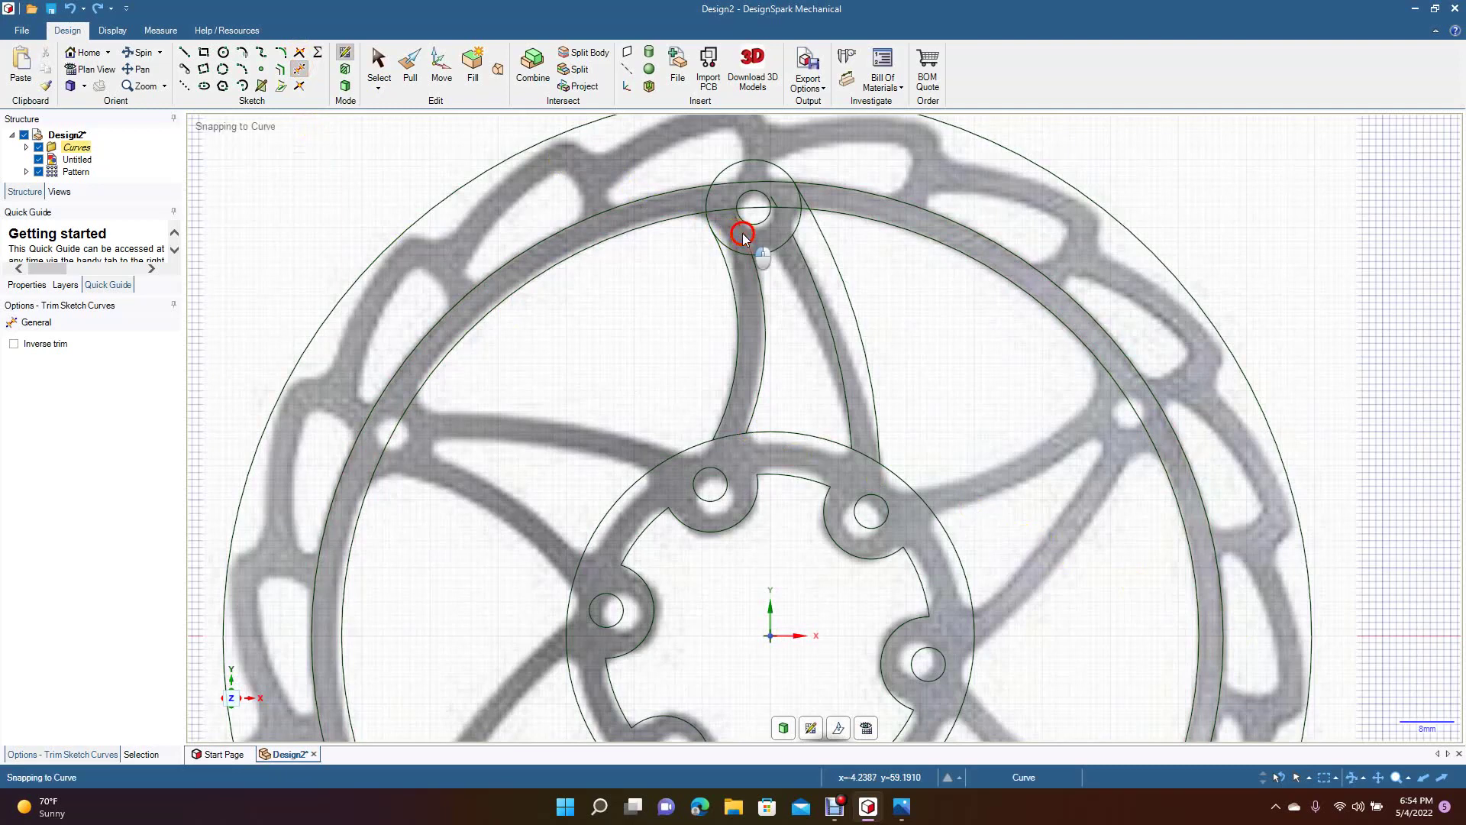
click(775, 201)
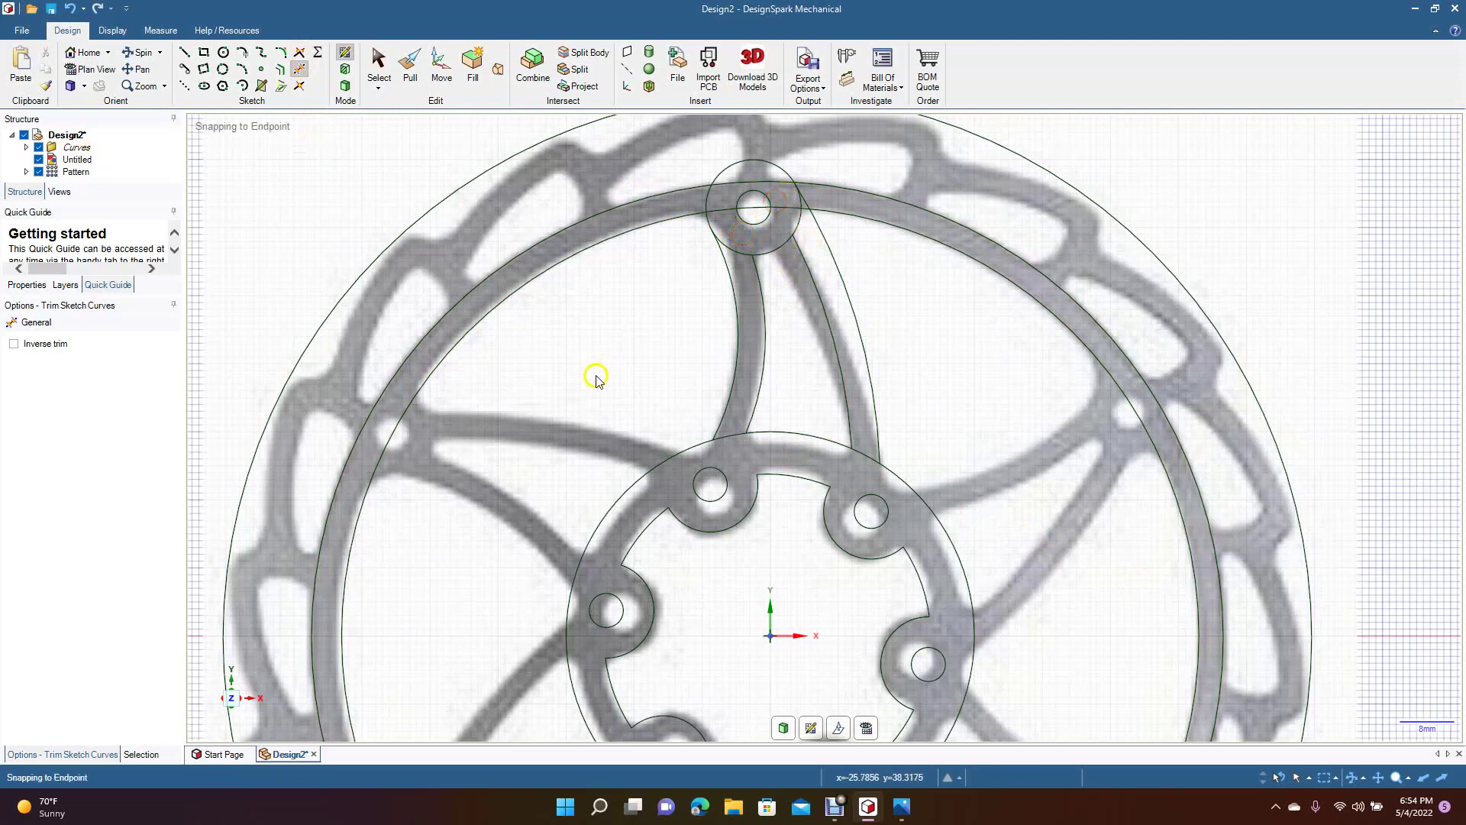
Delete the reference photo behind the sketch with the trimmed top boss.
scroll(597, 382, down, 3)
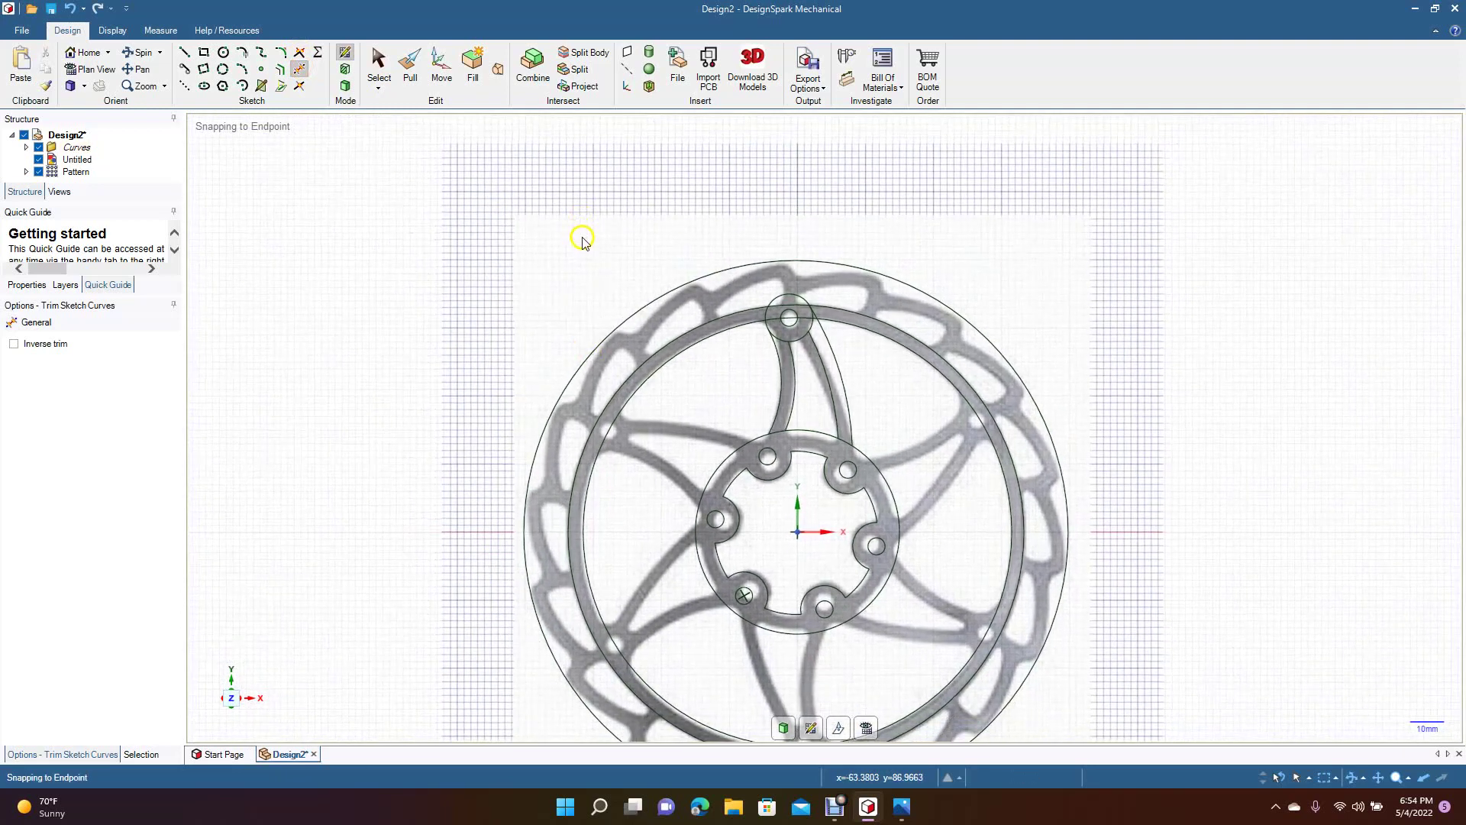
click(380, 65)
click(550, 245)
key(Delete)
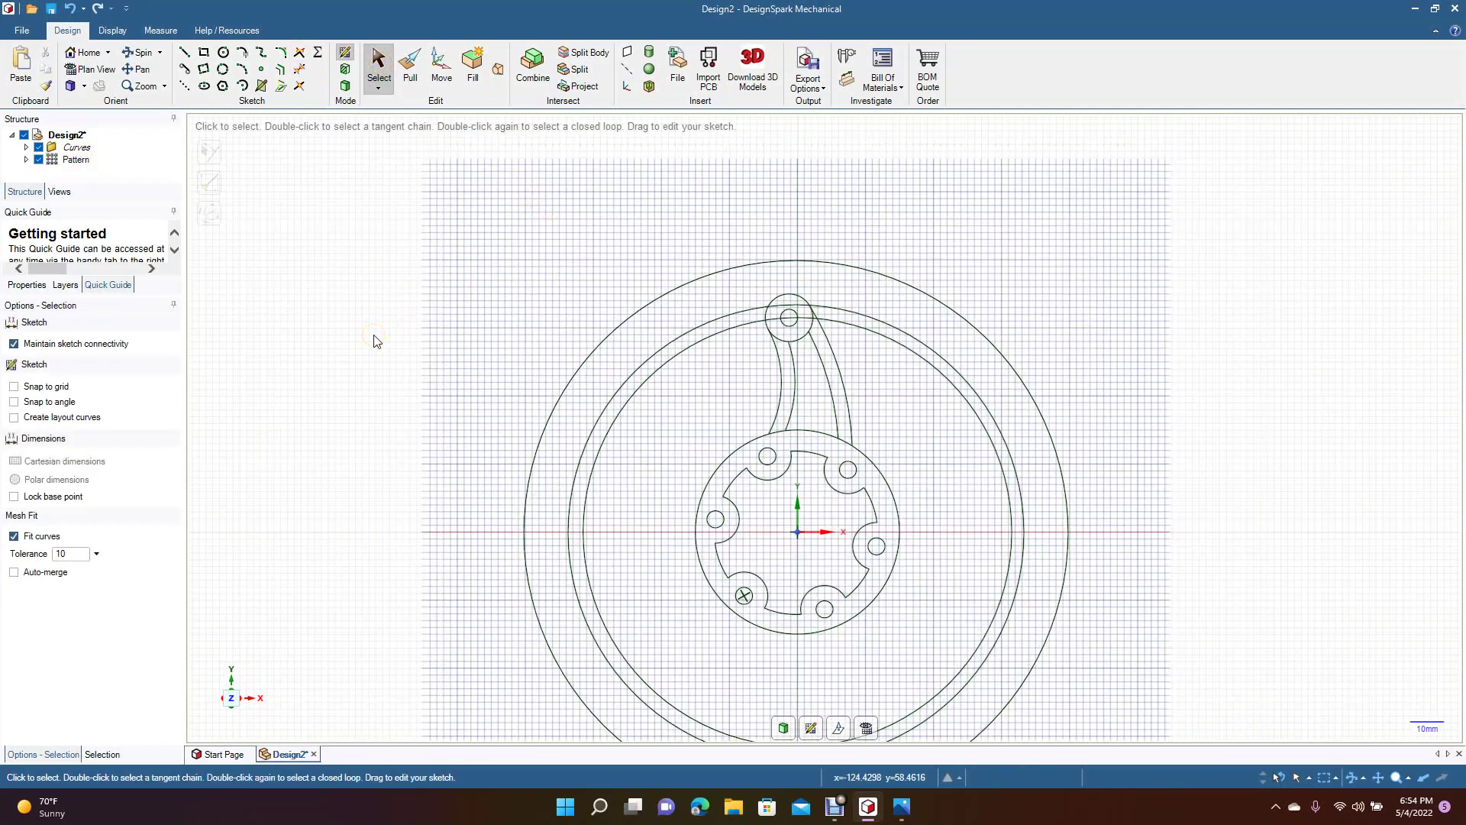
key(ctrl+a)
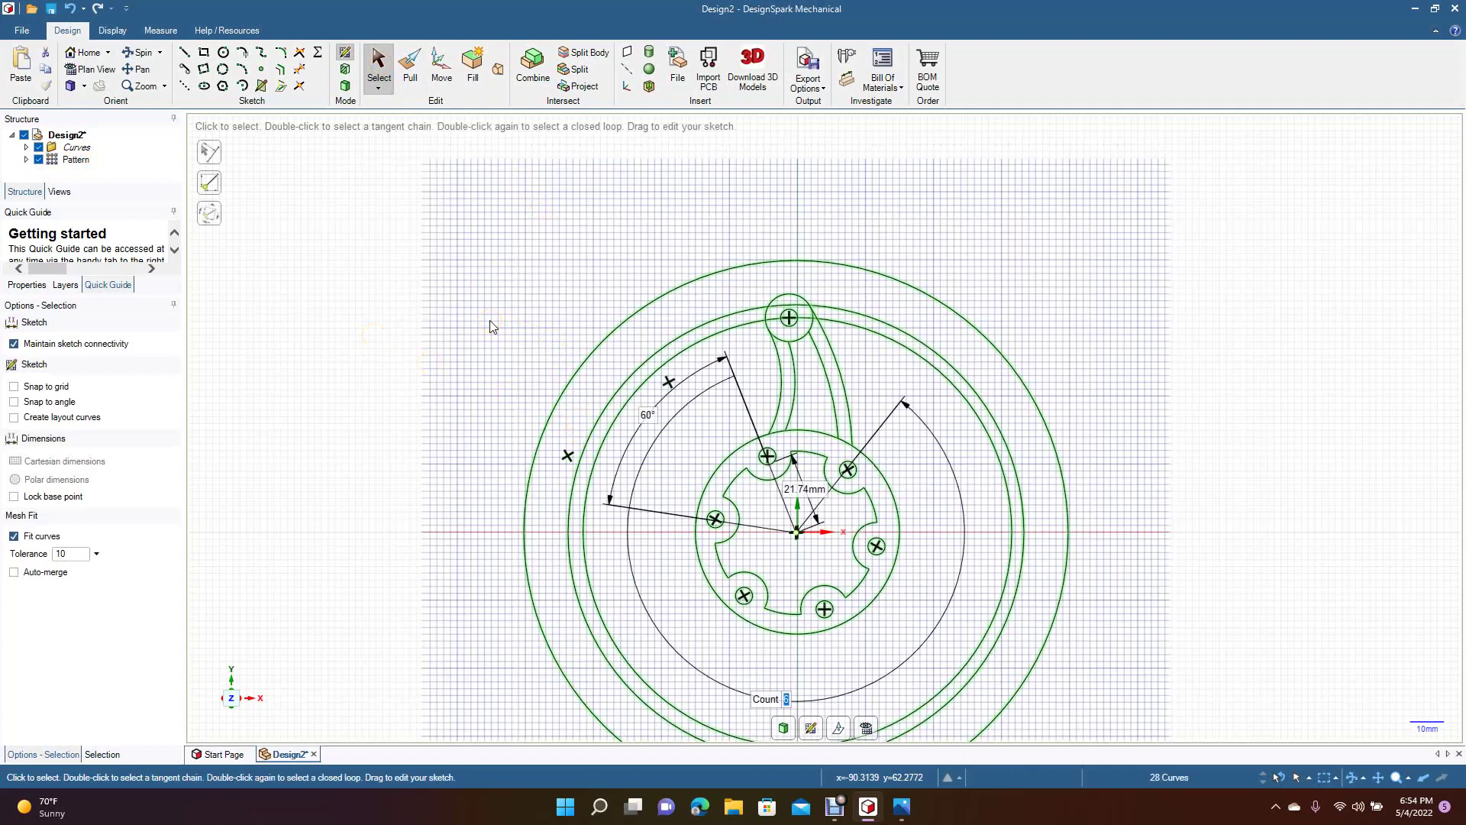
click(443, 76)
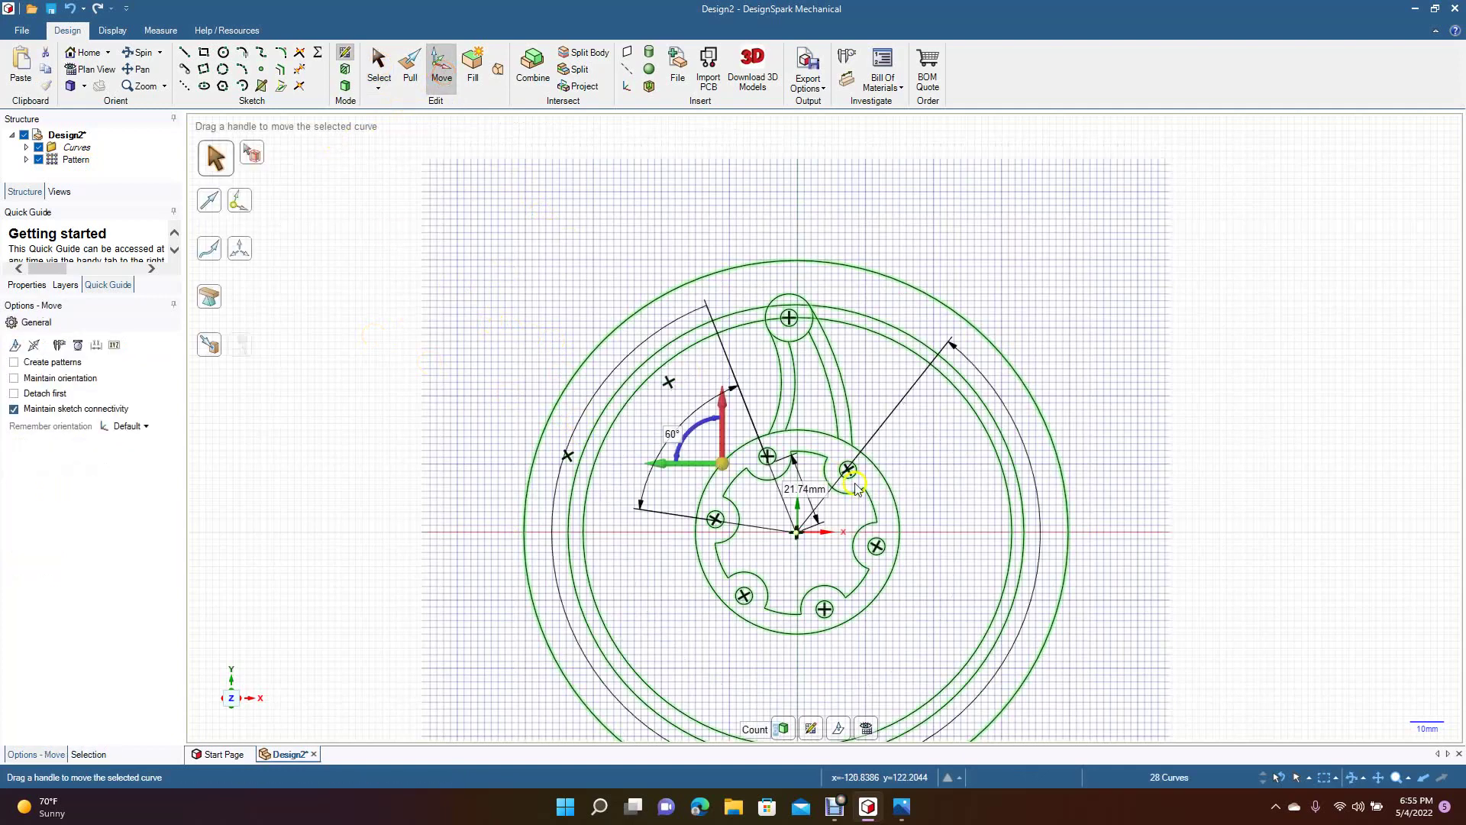
drag(796, 535, 740, 491)
key(ctrl+v)
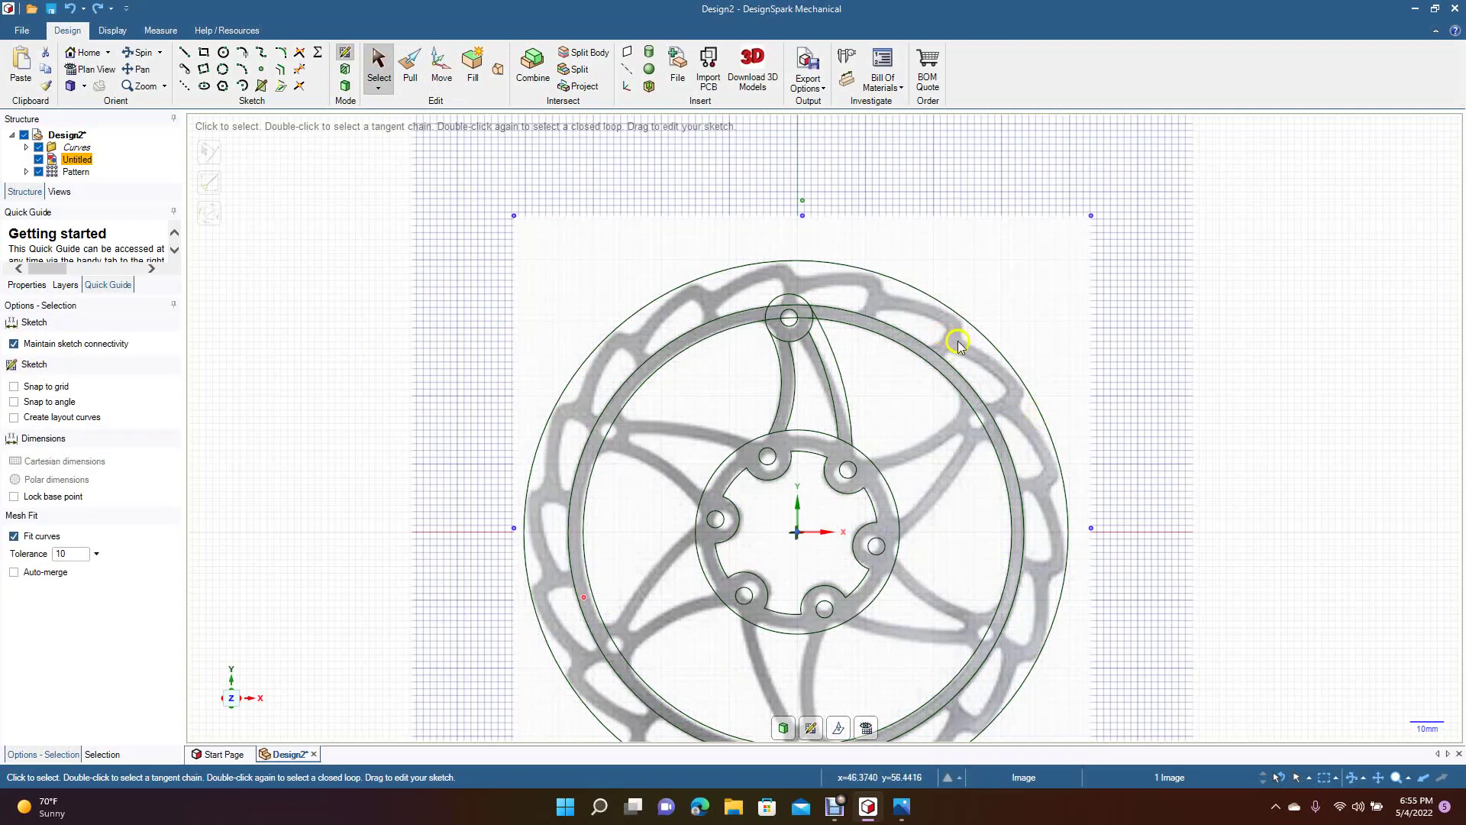
Delete the reference photo and move the whole rotor sketch about 37 mm up and about 49 mm left.
key(Delete)
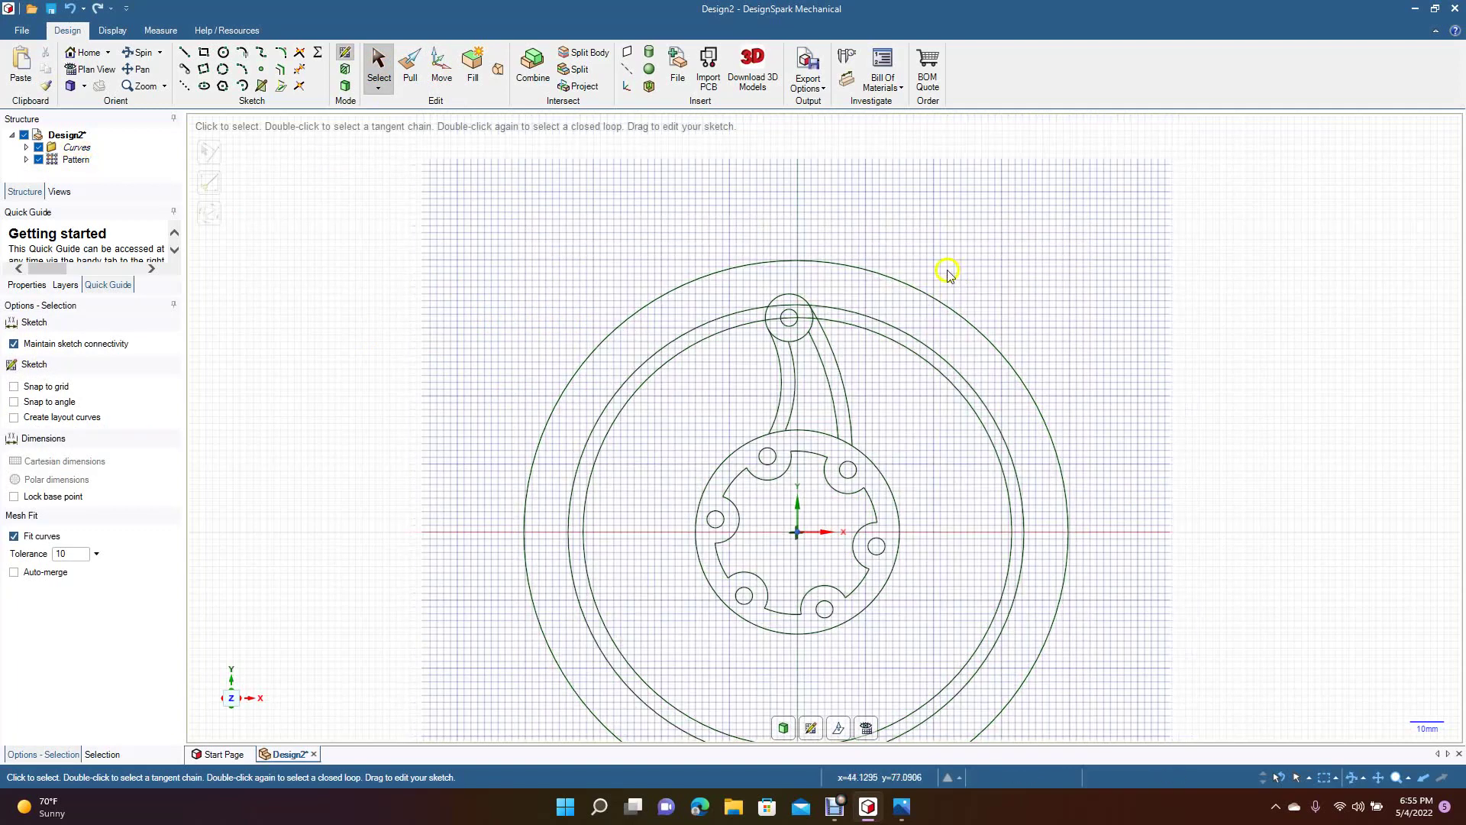
key(ctrl+a)
click(434, 70)
drag(725, 420, 723, 296)
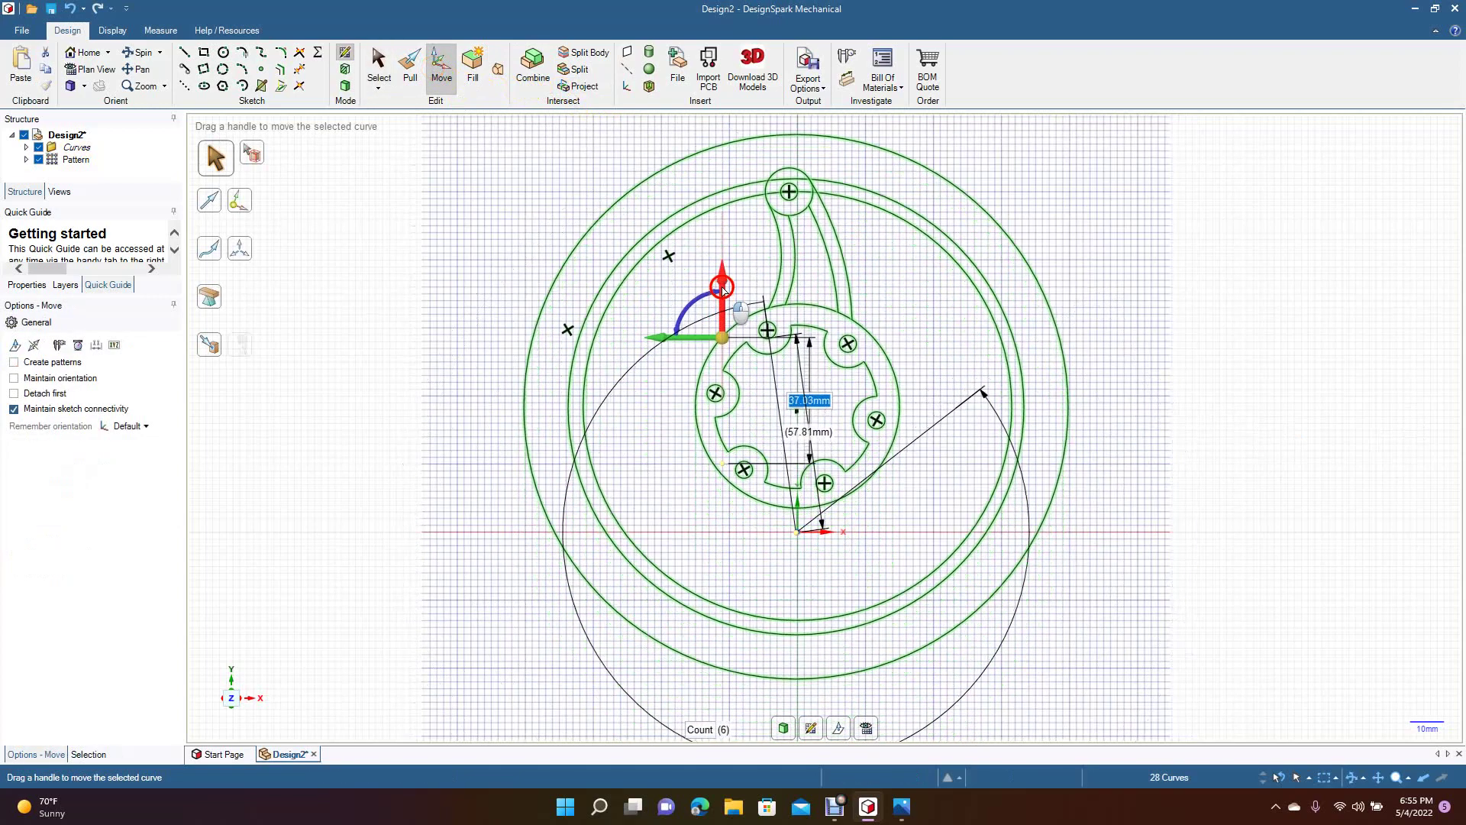
click(666, 400)
drag(657, 349, 495, 372)
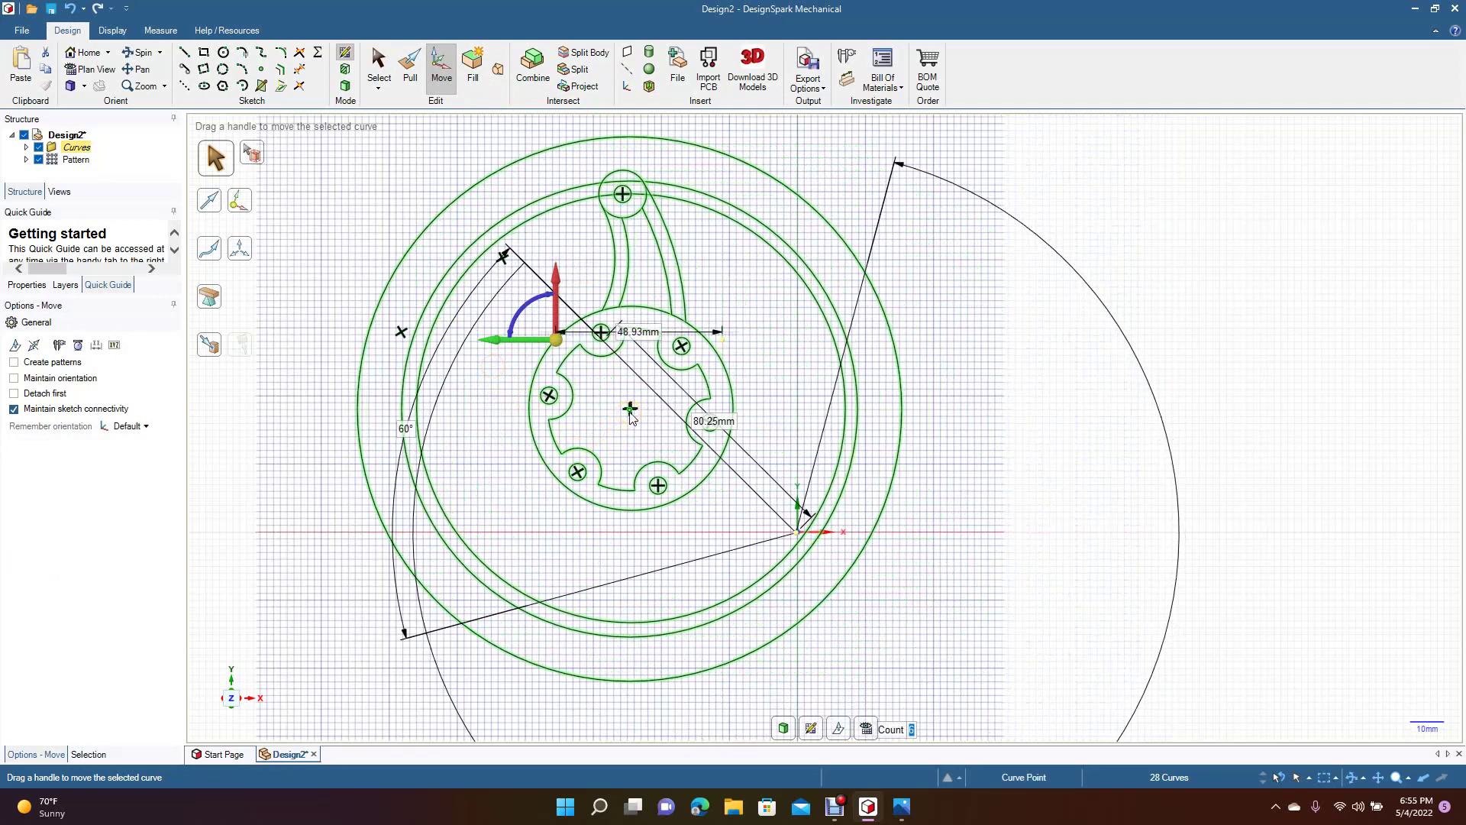
Box-select curves across the rotor and hub to check where their centre points lie.
click(1265, 353)
click(638, 382)
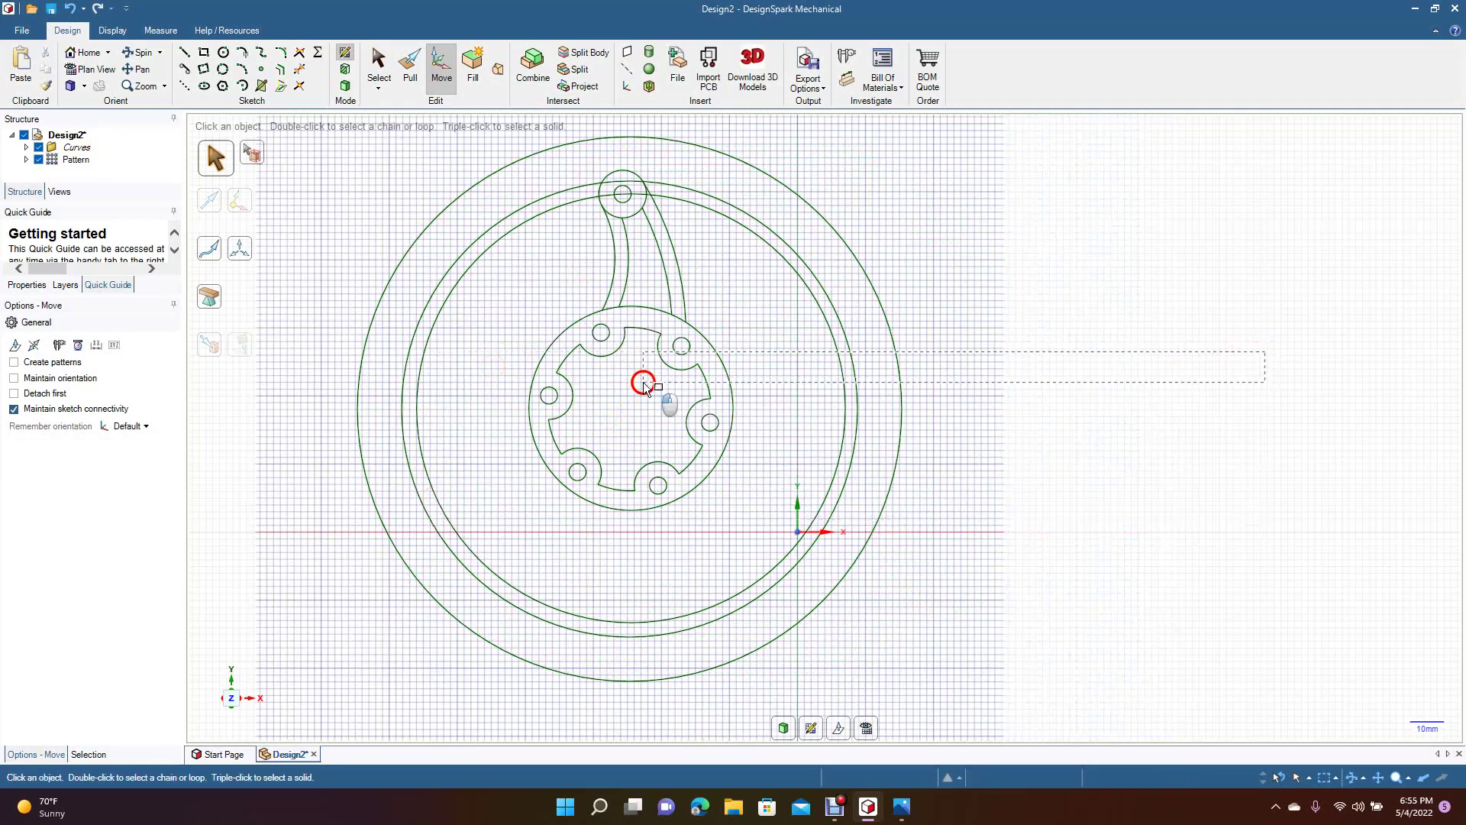
key(ctrl+a)
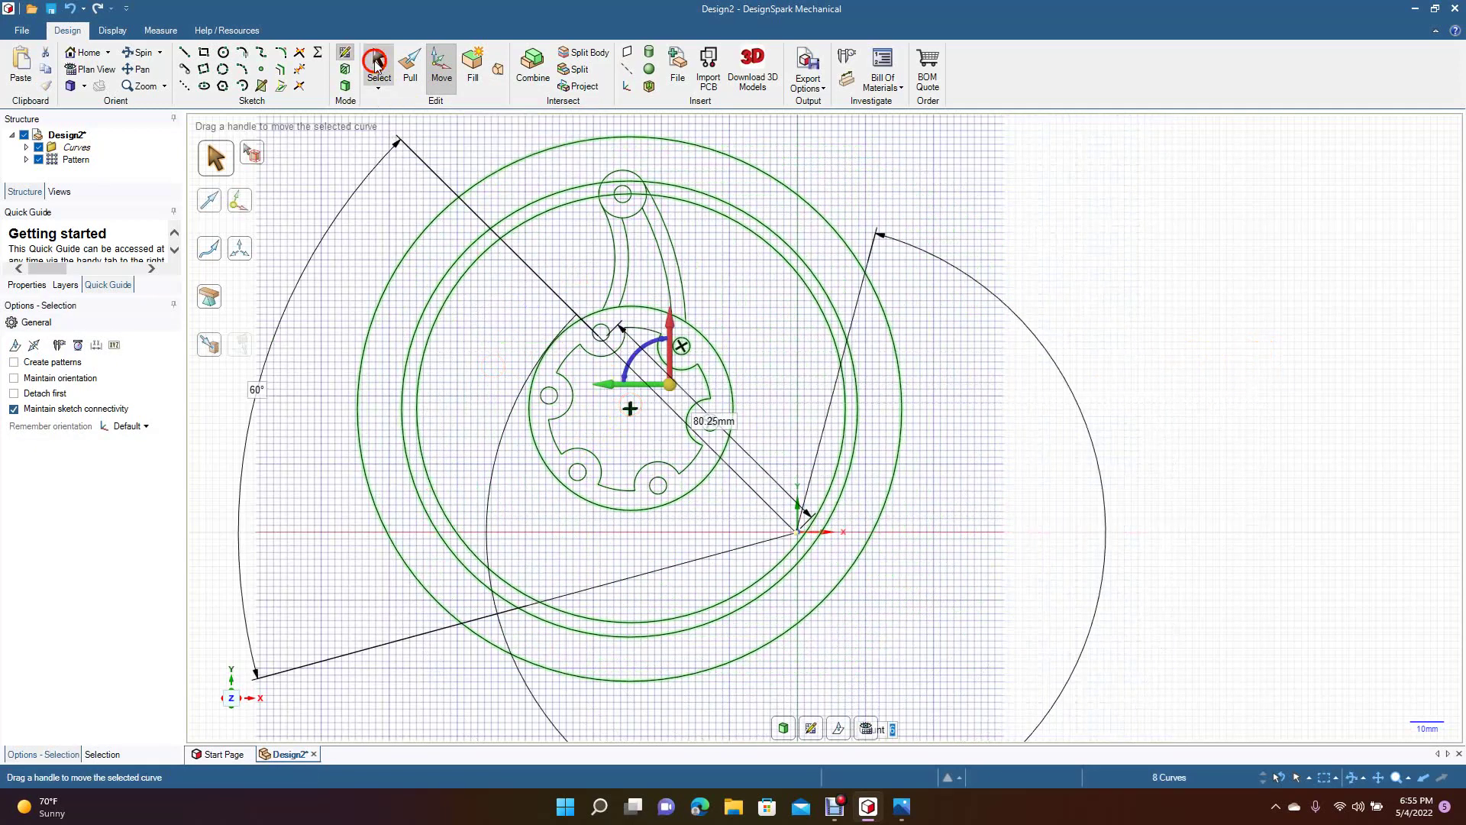
click(376, 64)
click(1251, 272)
click(642, 413)
click(916, 487)
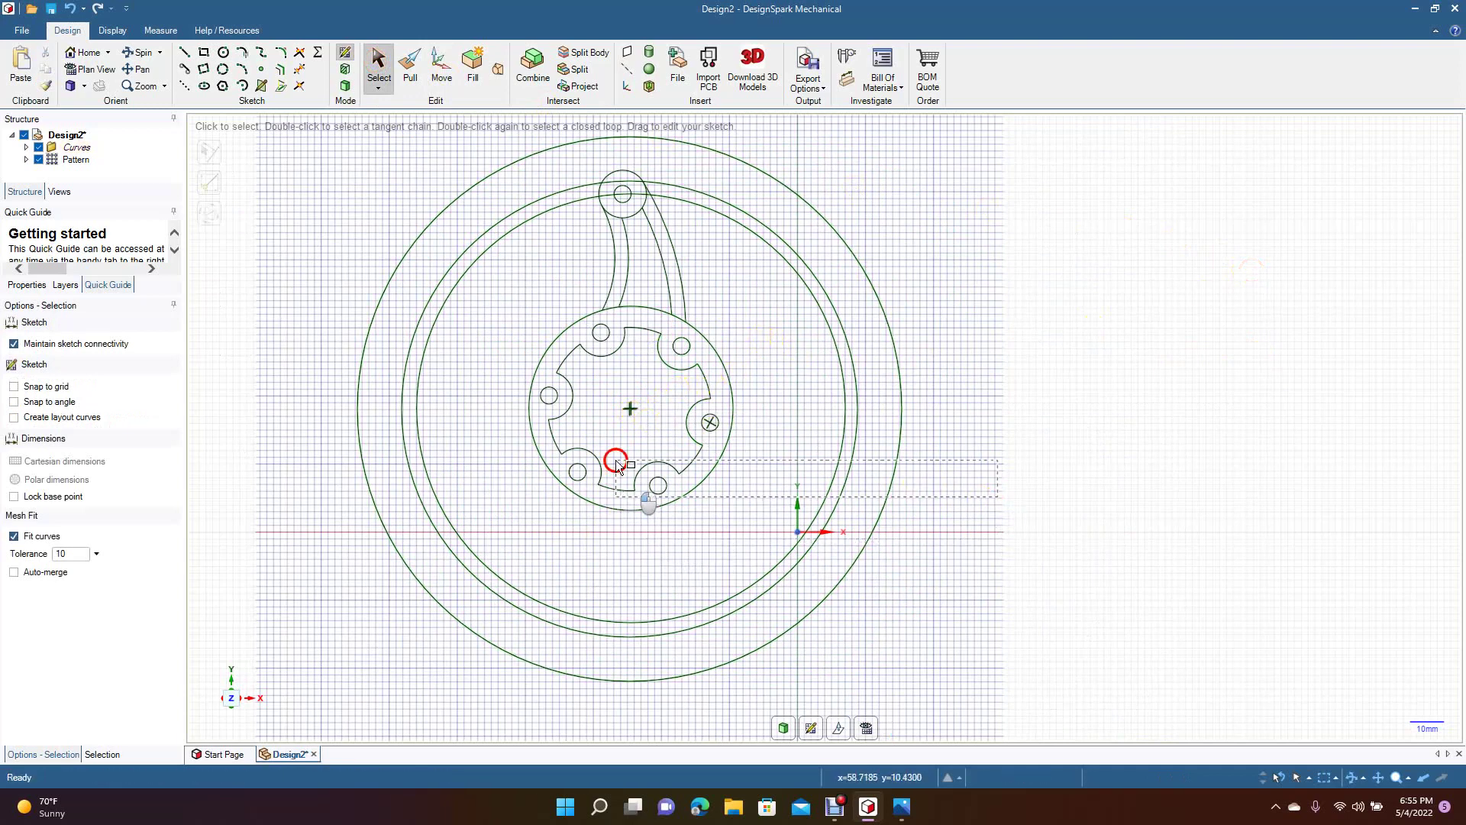
click(605, 393)
click(1365, 343)
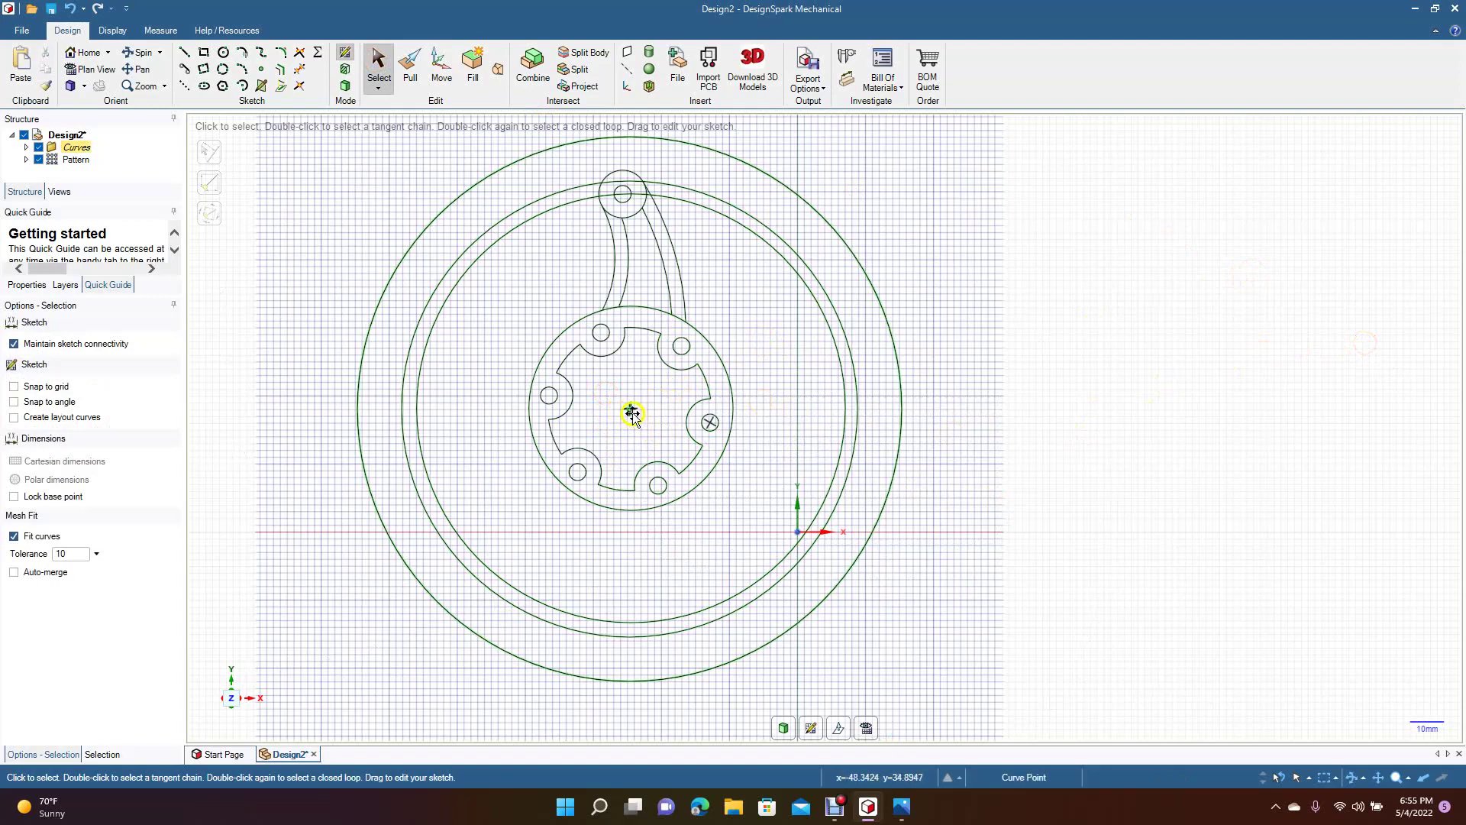
Inspect the curve centre points in the middle of the hub up close for alignment.
ctrl+scroll(631, 413, up, 6)
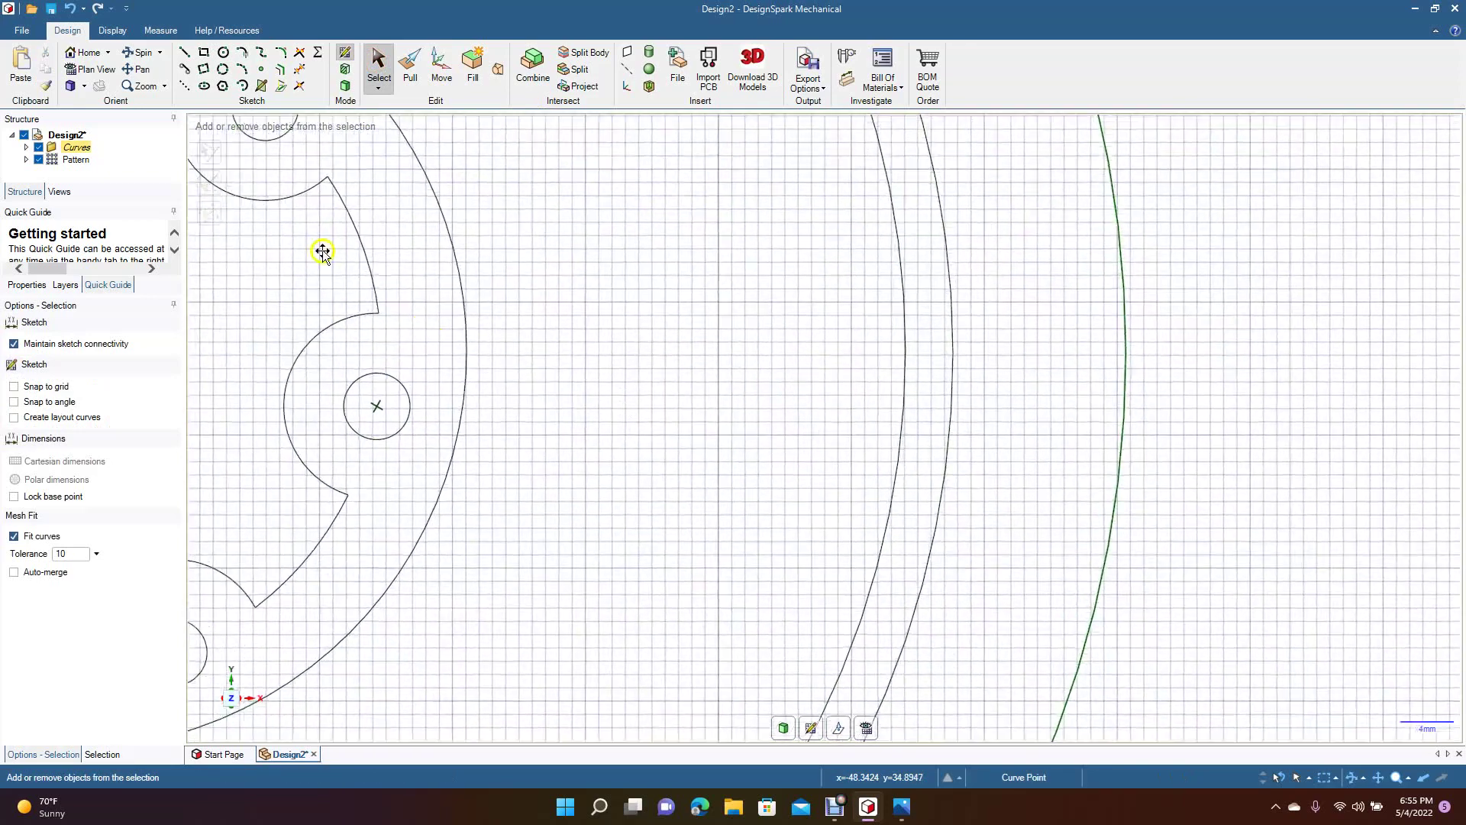
click(137, 69)
mouse_move(428, 535)
mouse_down()
mouse_move(891, 613)
mouse_move(1092, 629)
mouse_up()
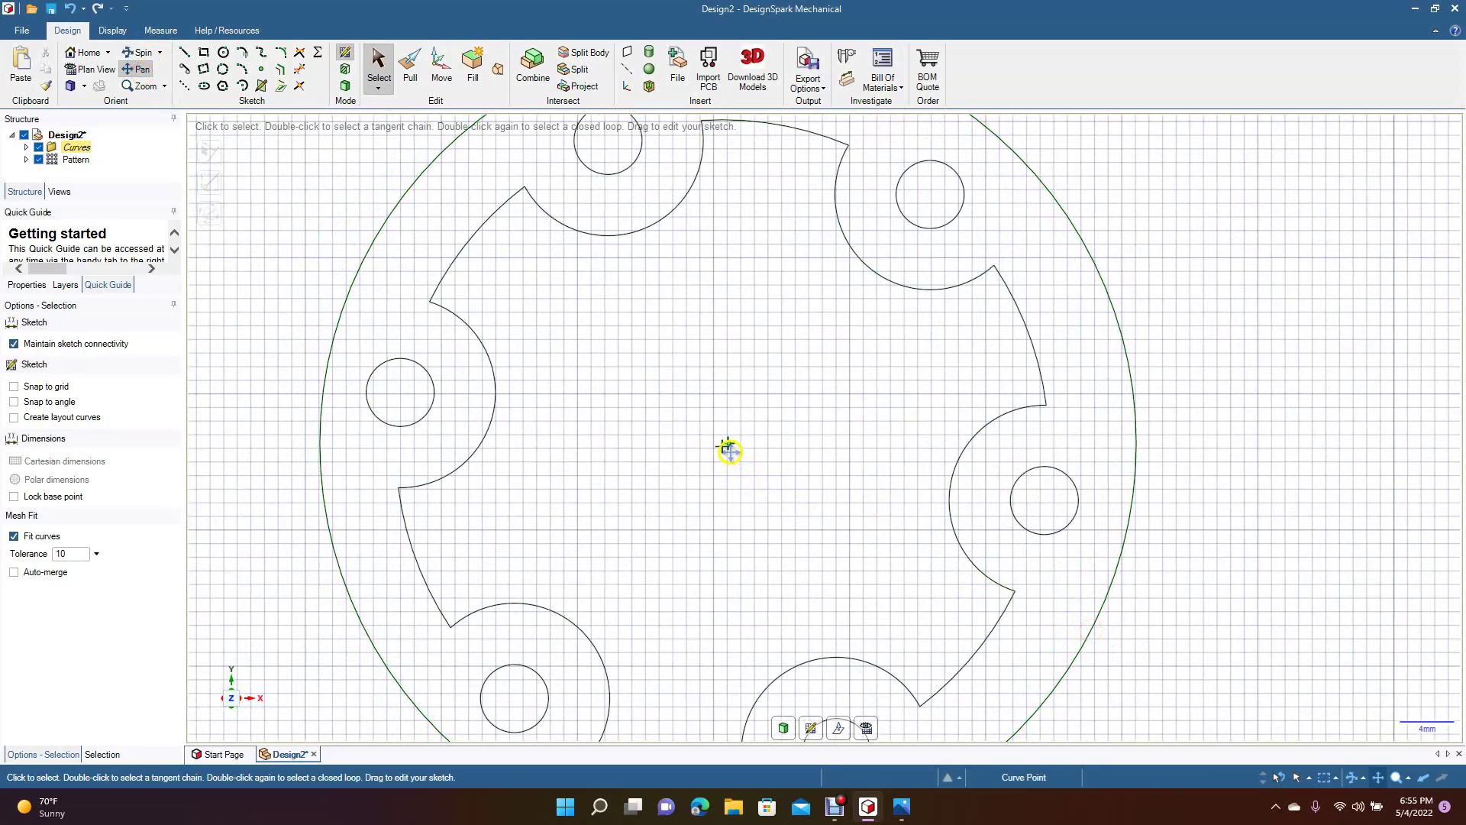
key(Escape)
click(723, 450)
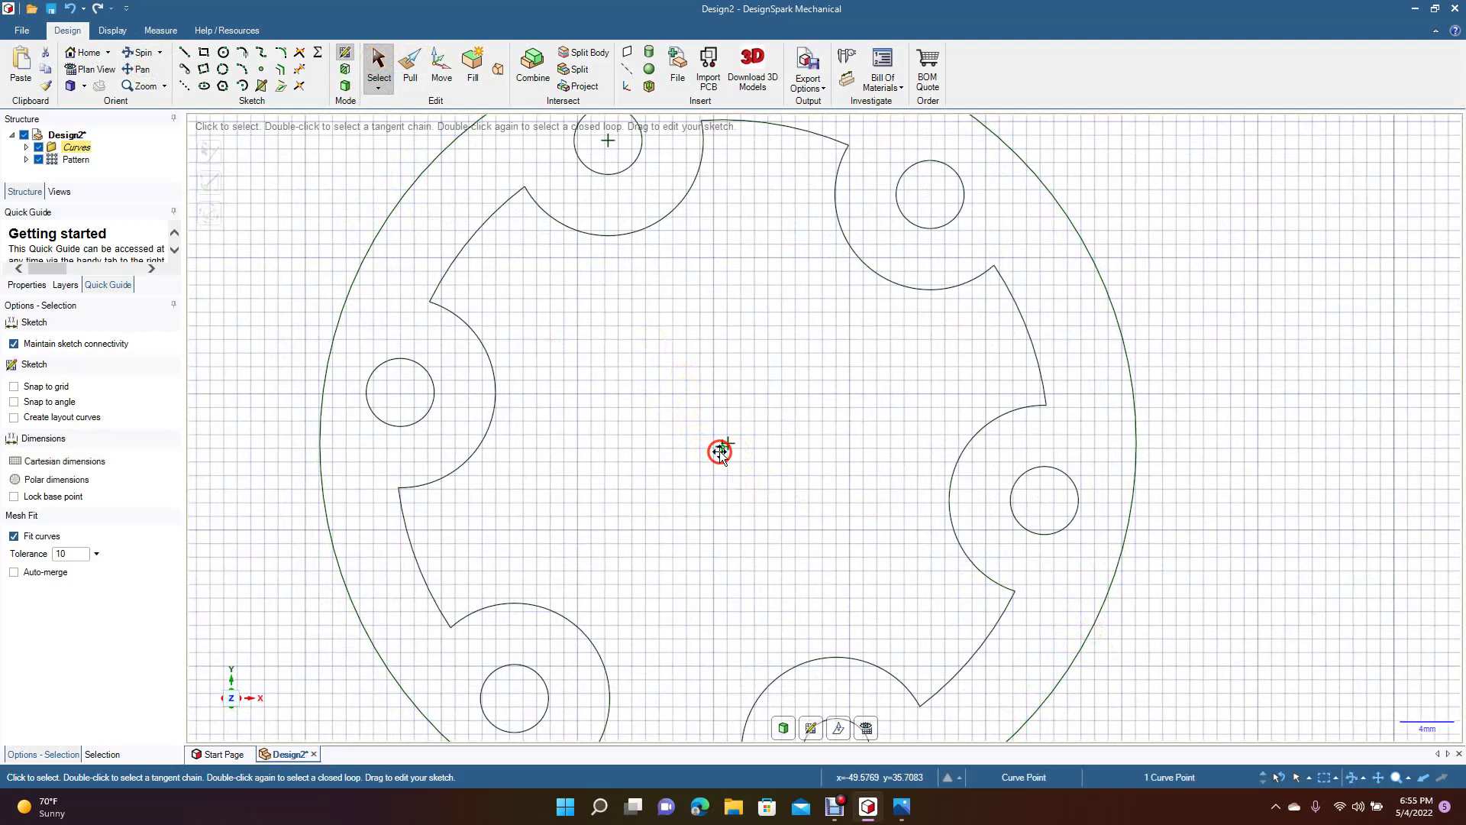
key(Escape)
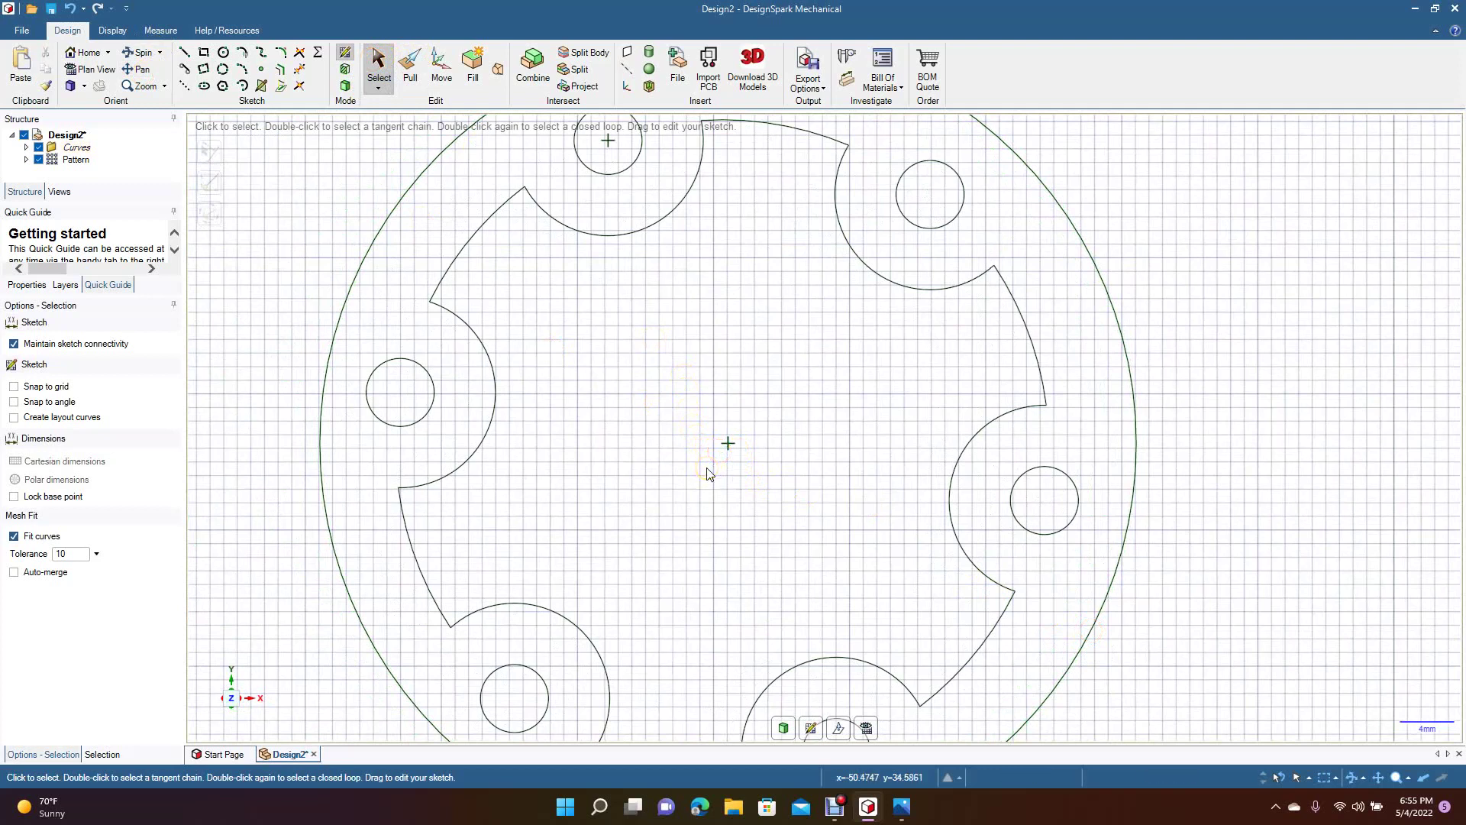
click(222, 53)
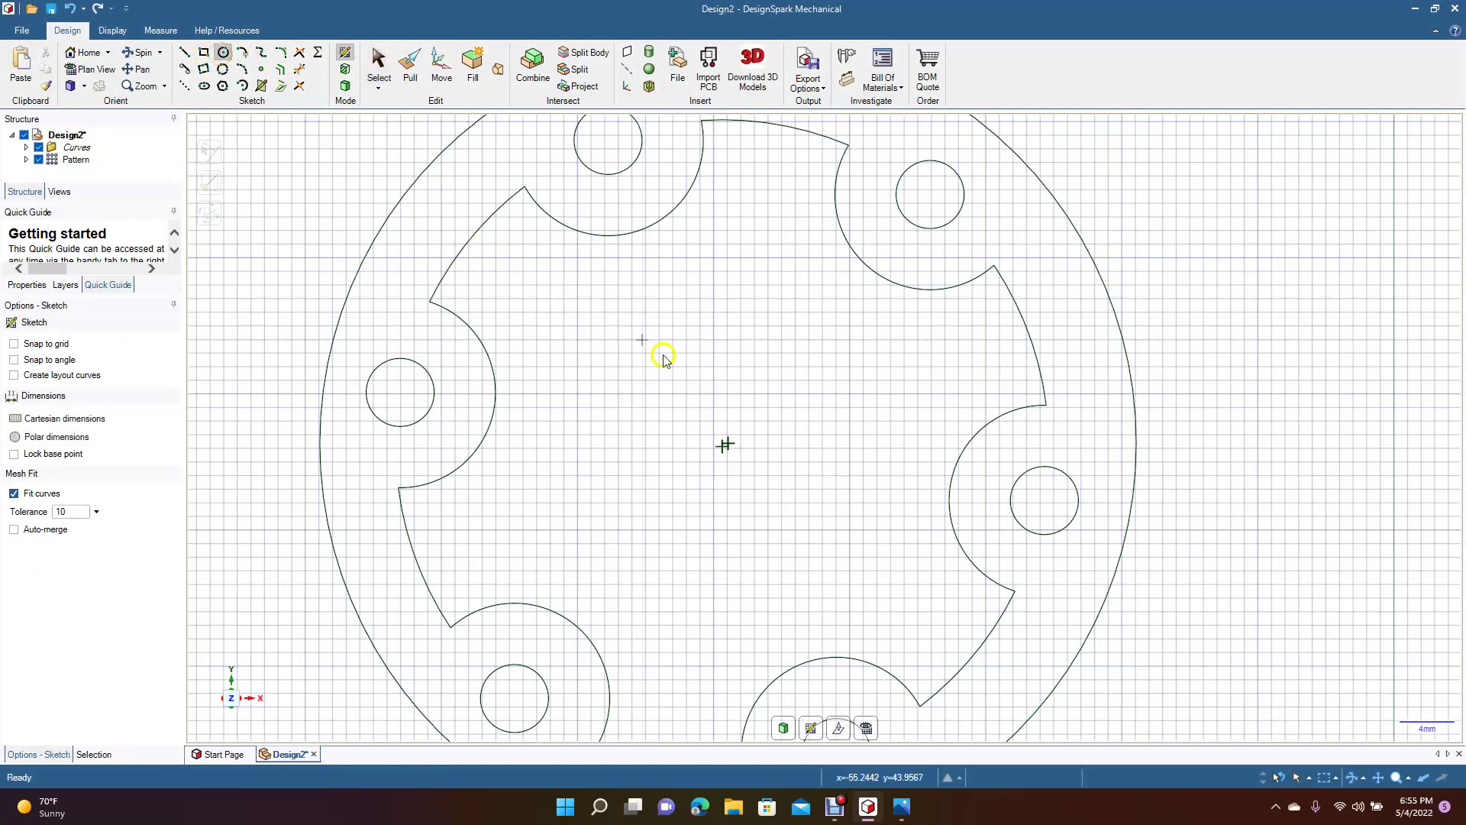
click(729, 444)
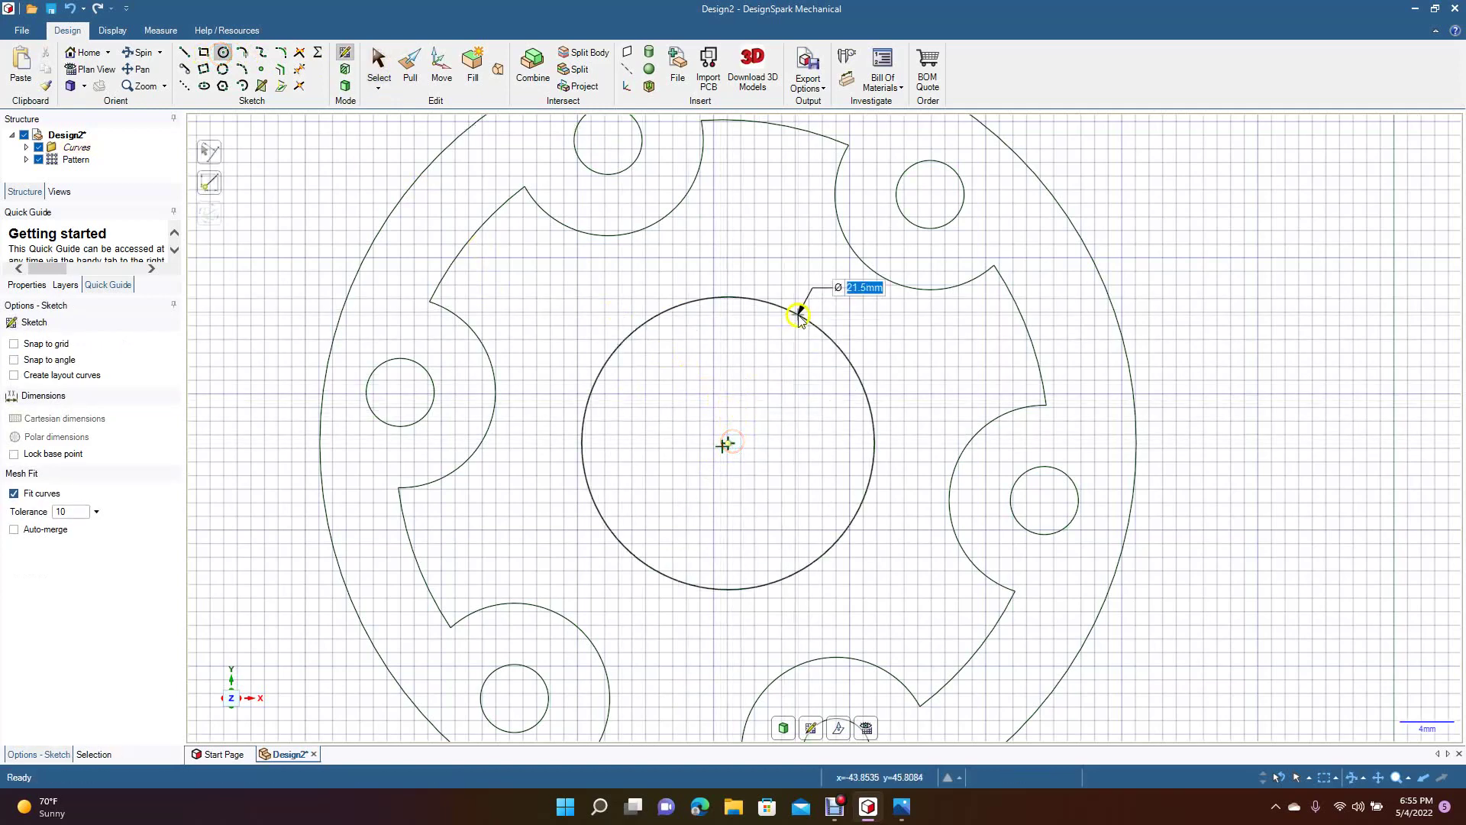
click(1016, 153)
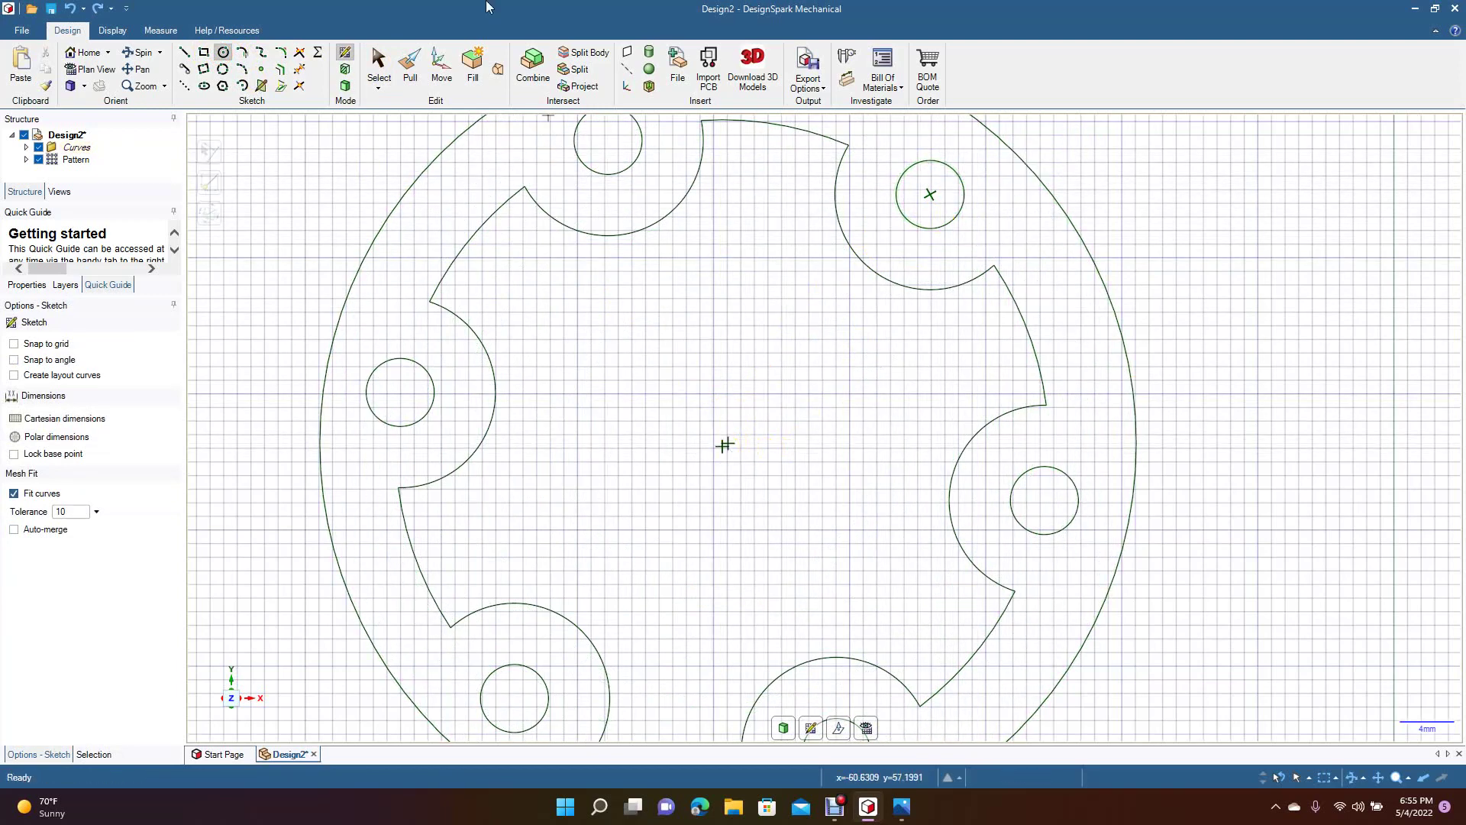
click(378, 65)
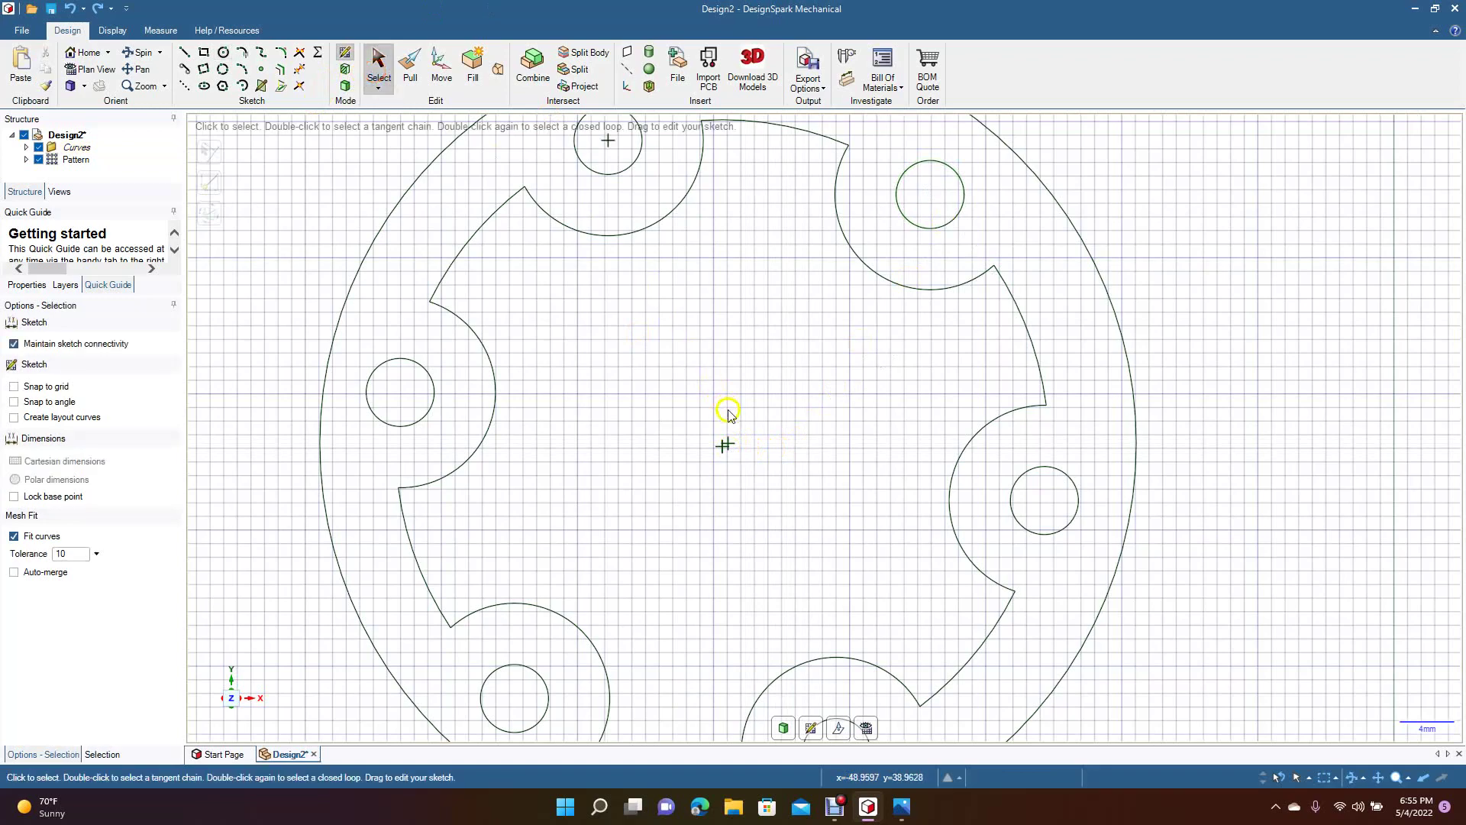
Check the diameters of the two large ring circles around the hub by selecting each one.
ctrl+scroll(728, 438, down, 10)
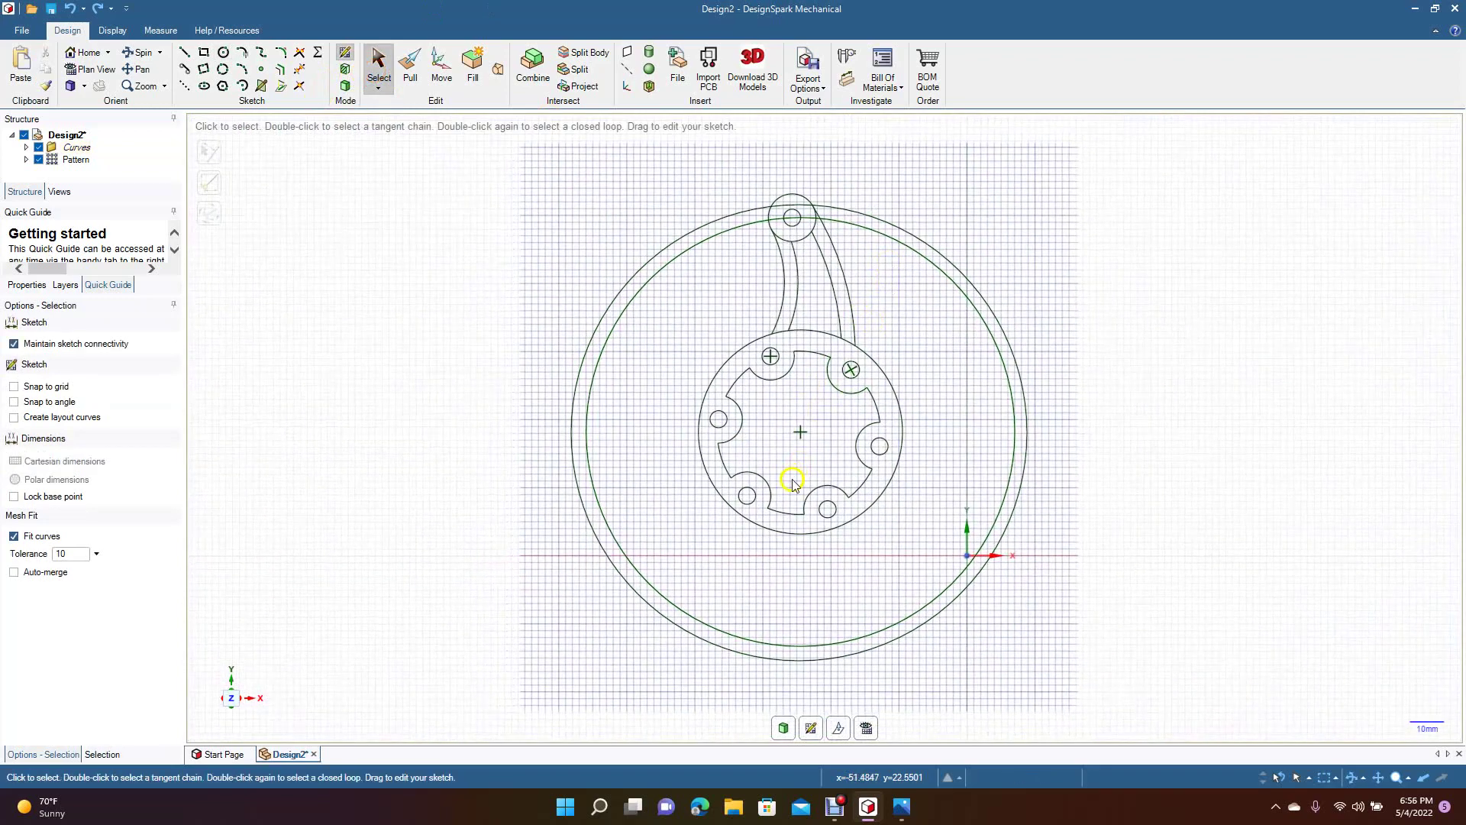
drag(977, 284, 1024, 269)
key(ctrl+z)
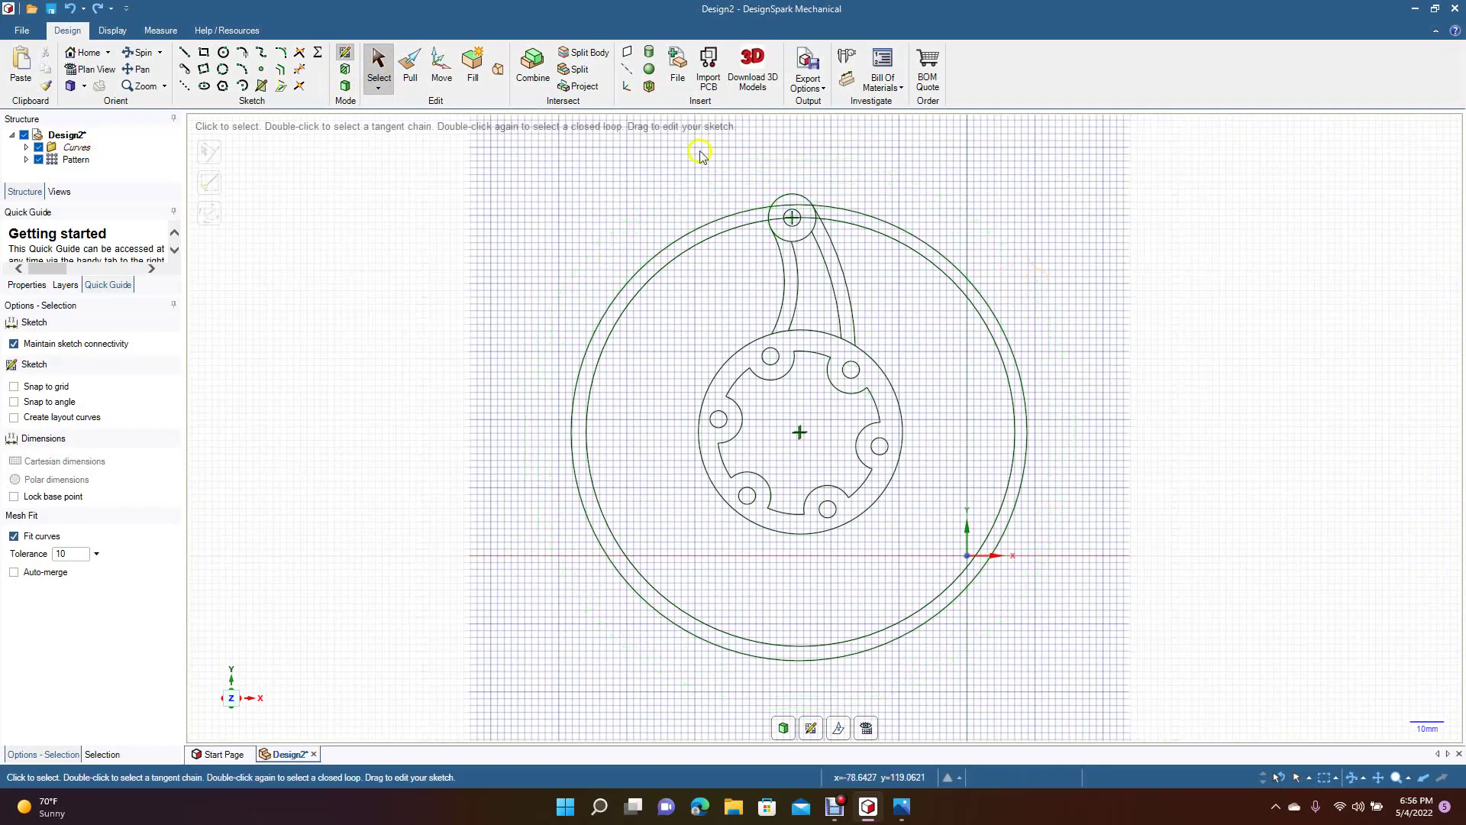
click(926, 242)
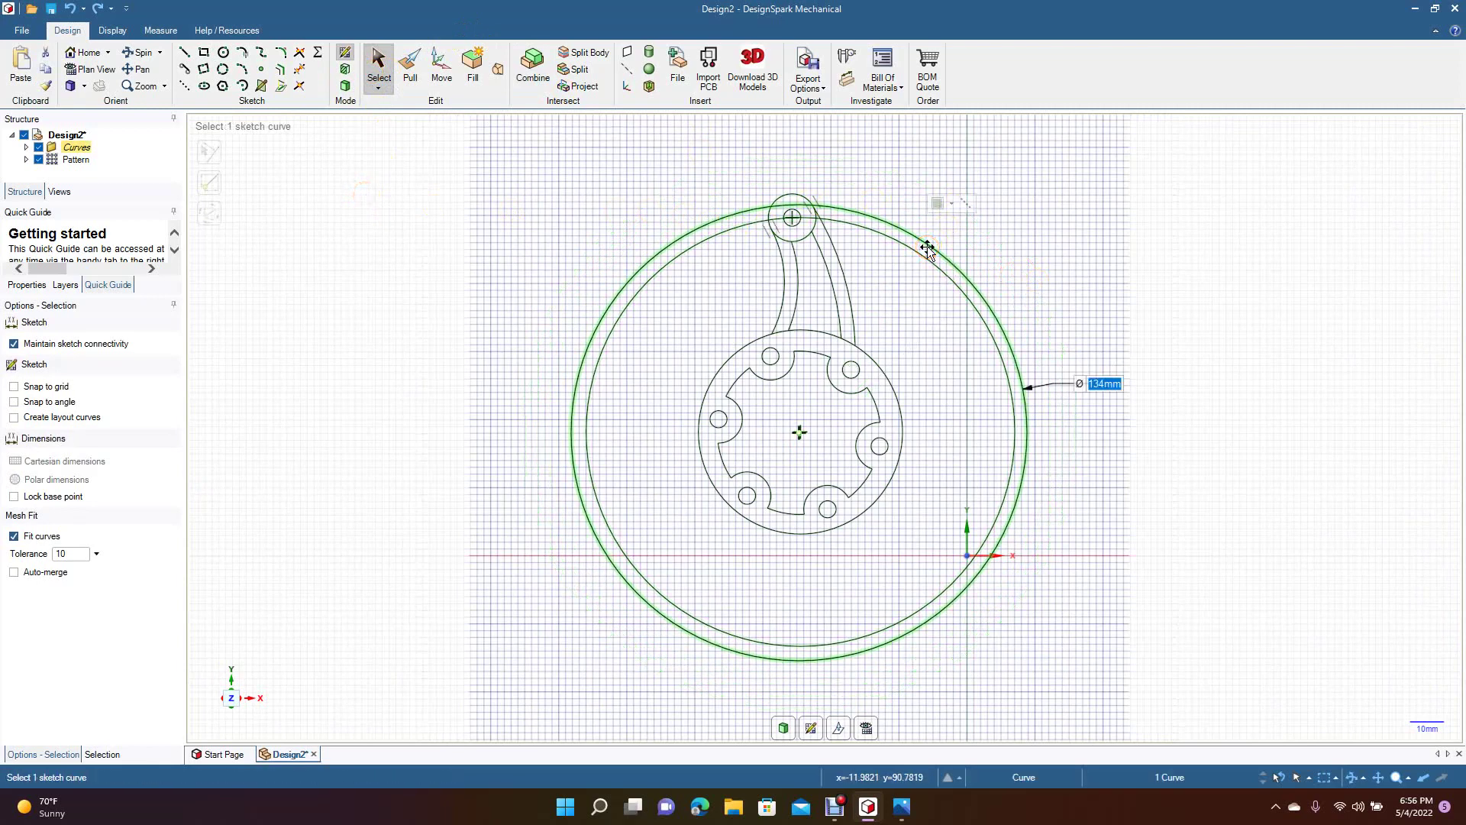
click(928, 258)
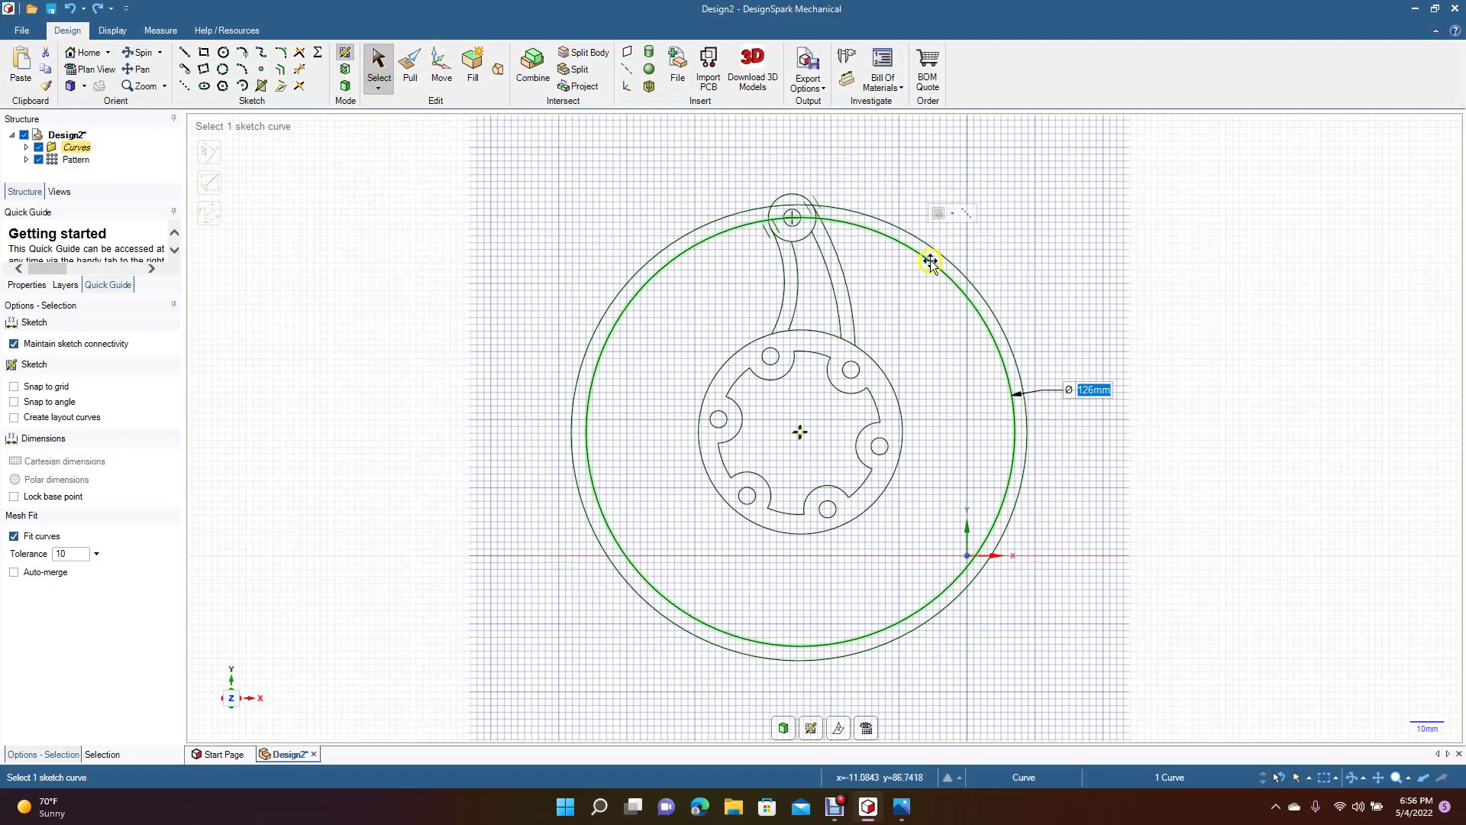
click(947, 254)
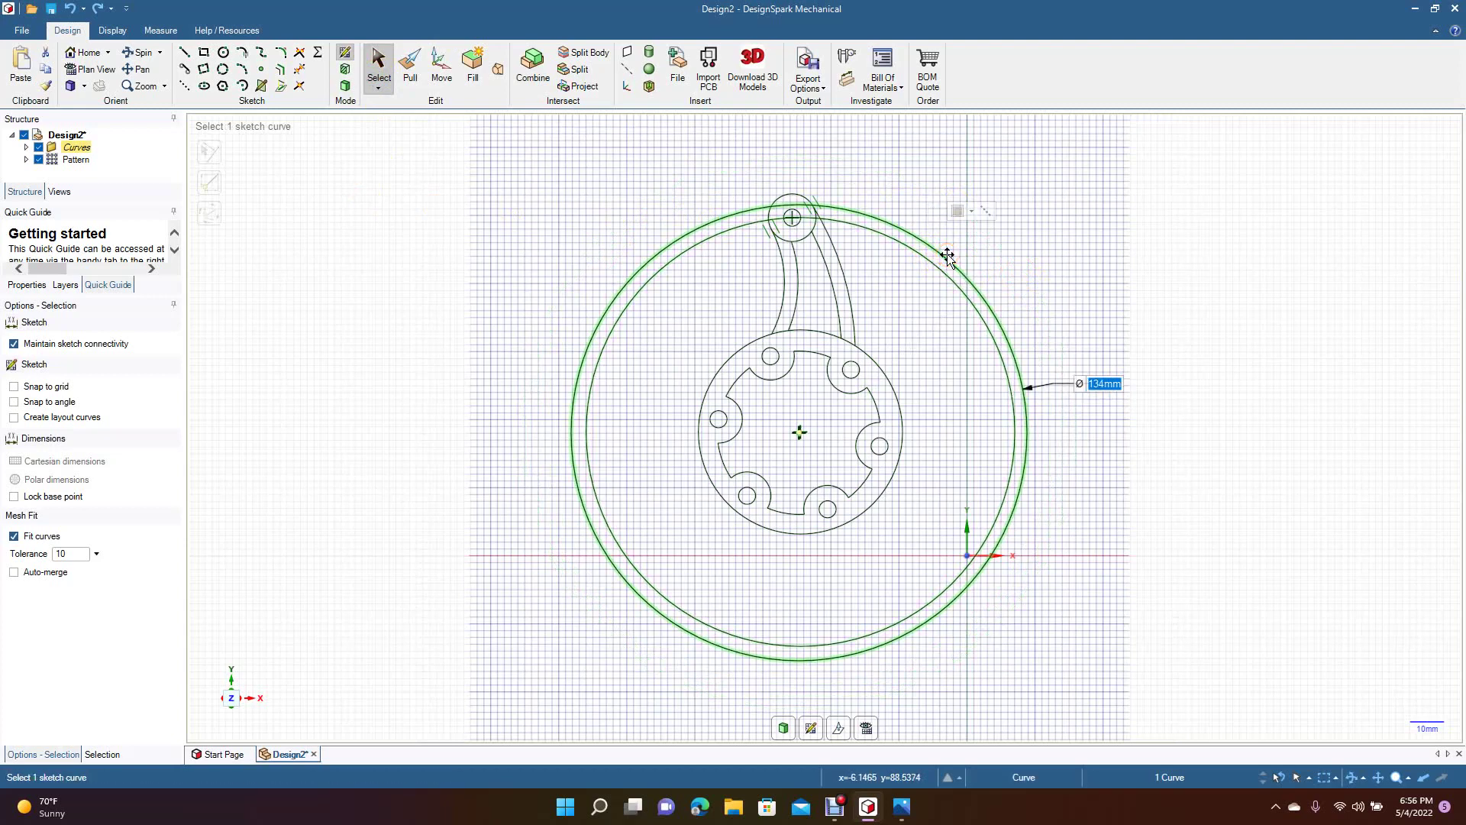
Delete the two large ring circles around the hub, the inner one first.
click(1206, 302)
click(963, 284)
key(Delete)
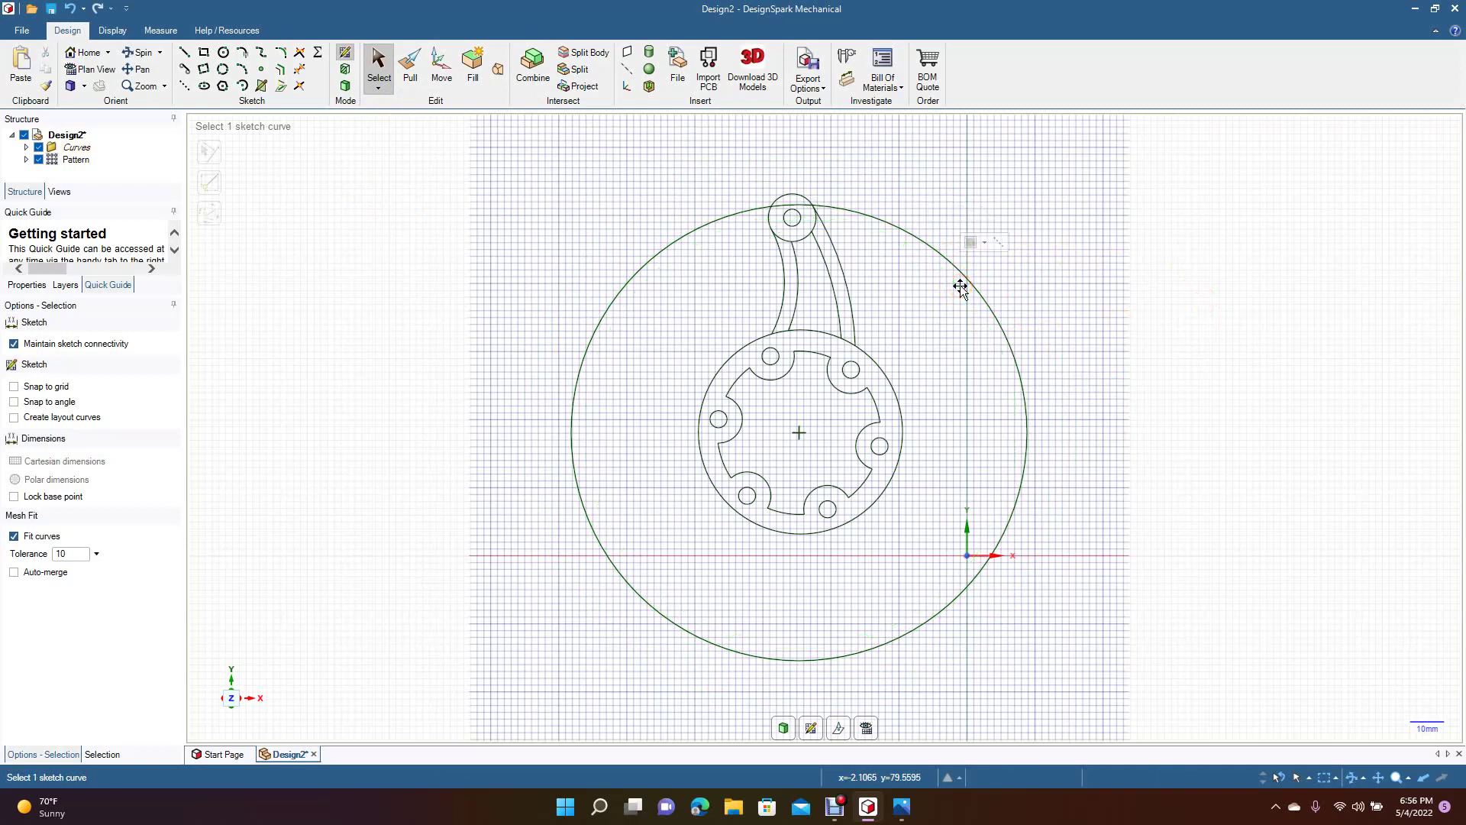
click(944, 257)
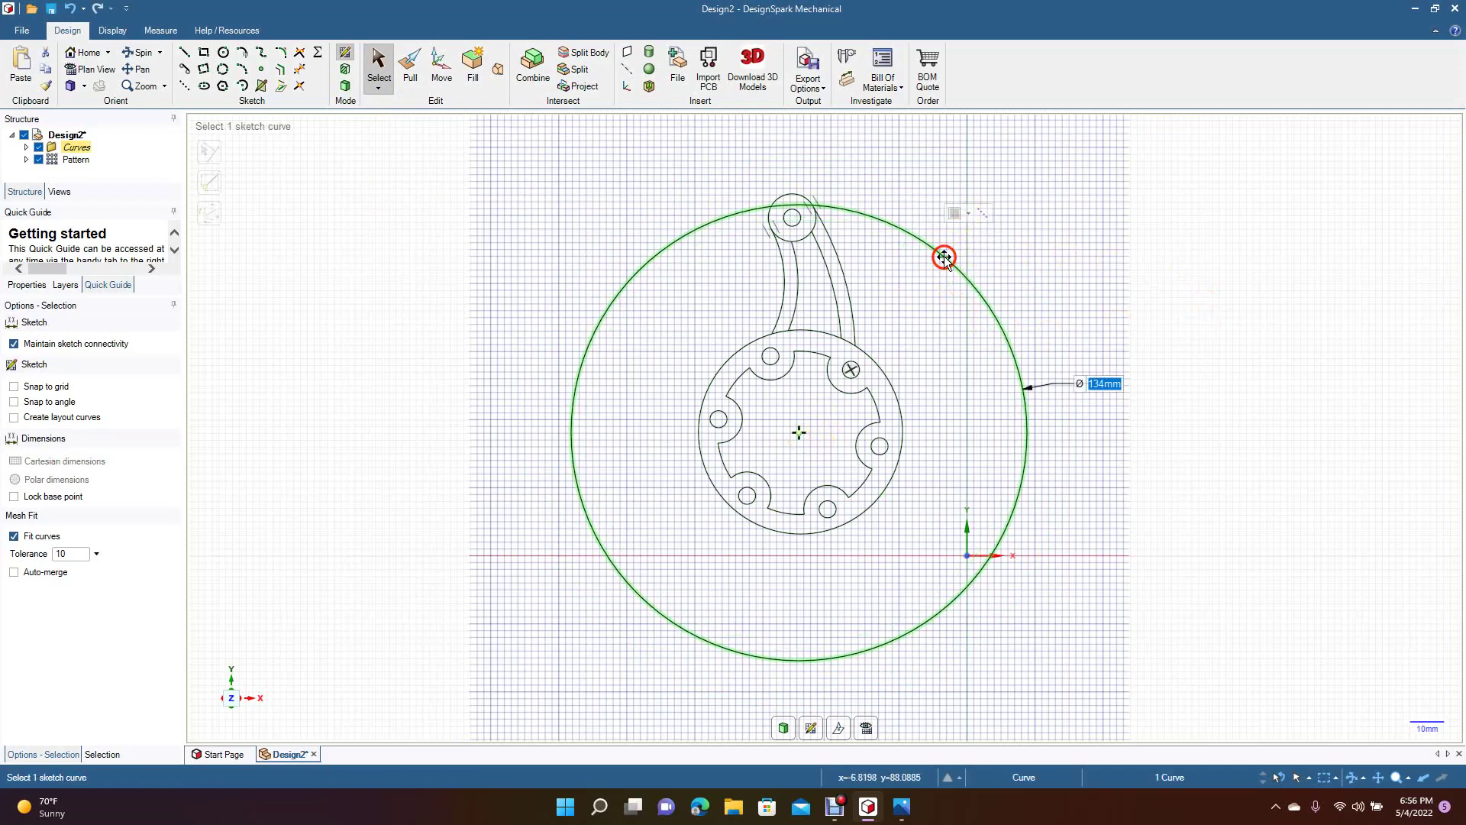
key(Delete)
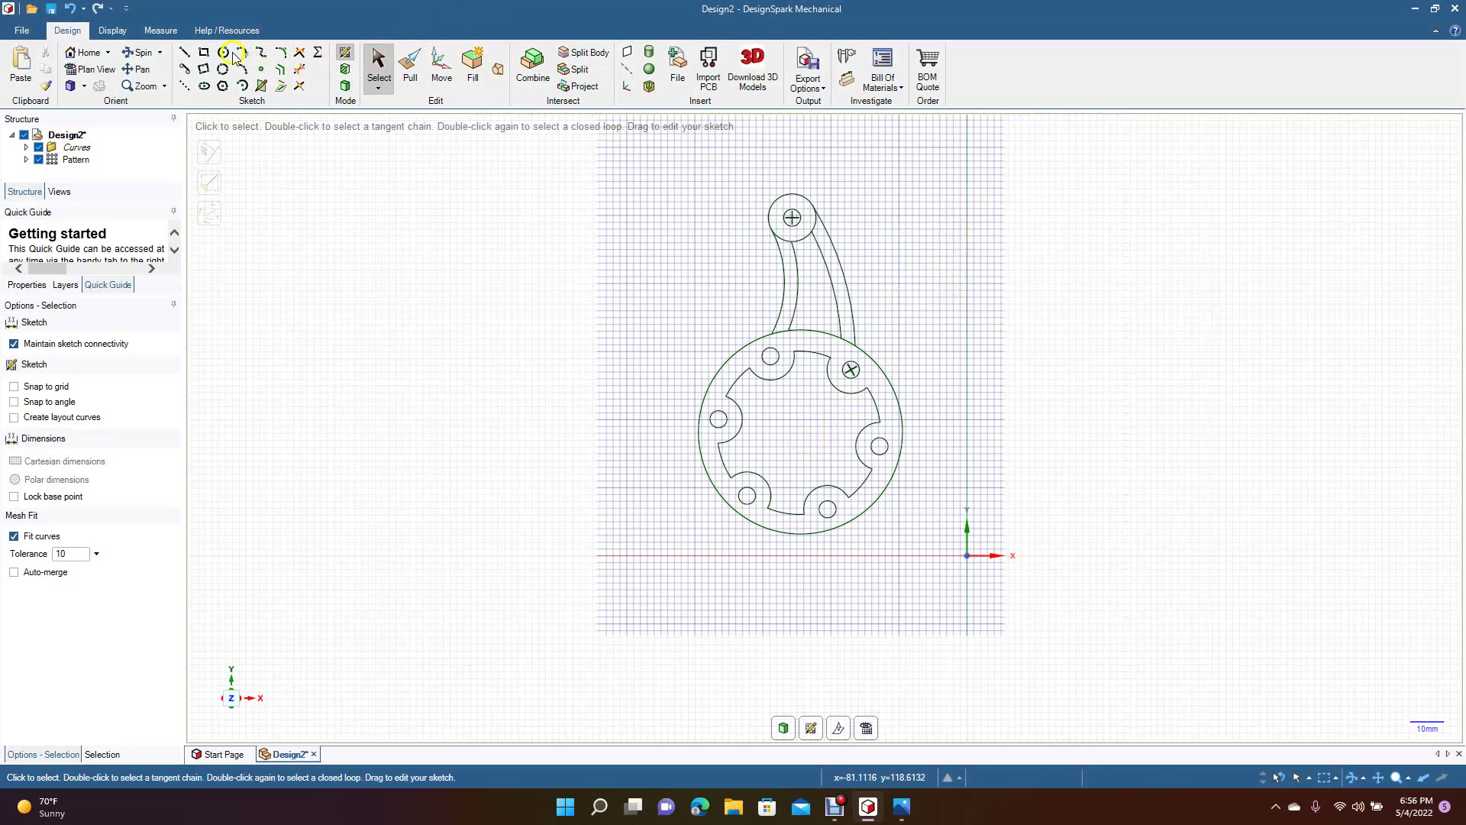
Redraw the inner ring as a 126 mm diameter circle centred on the hub's centre point.
click(228, 55)
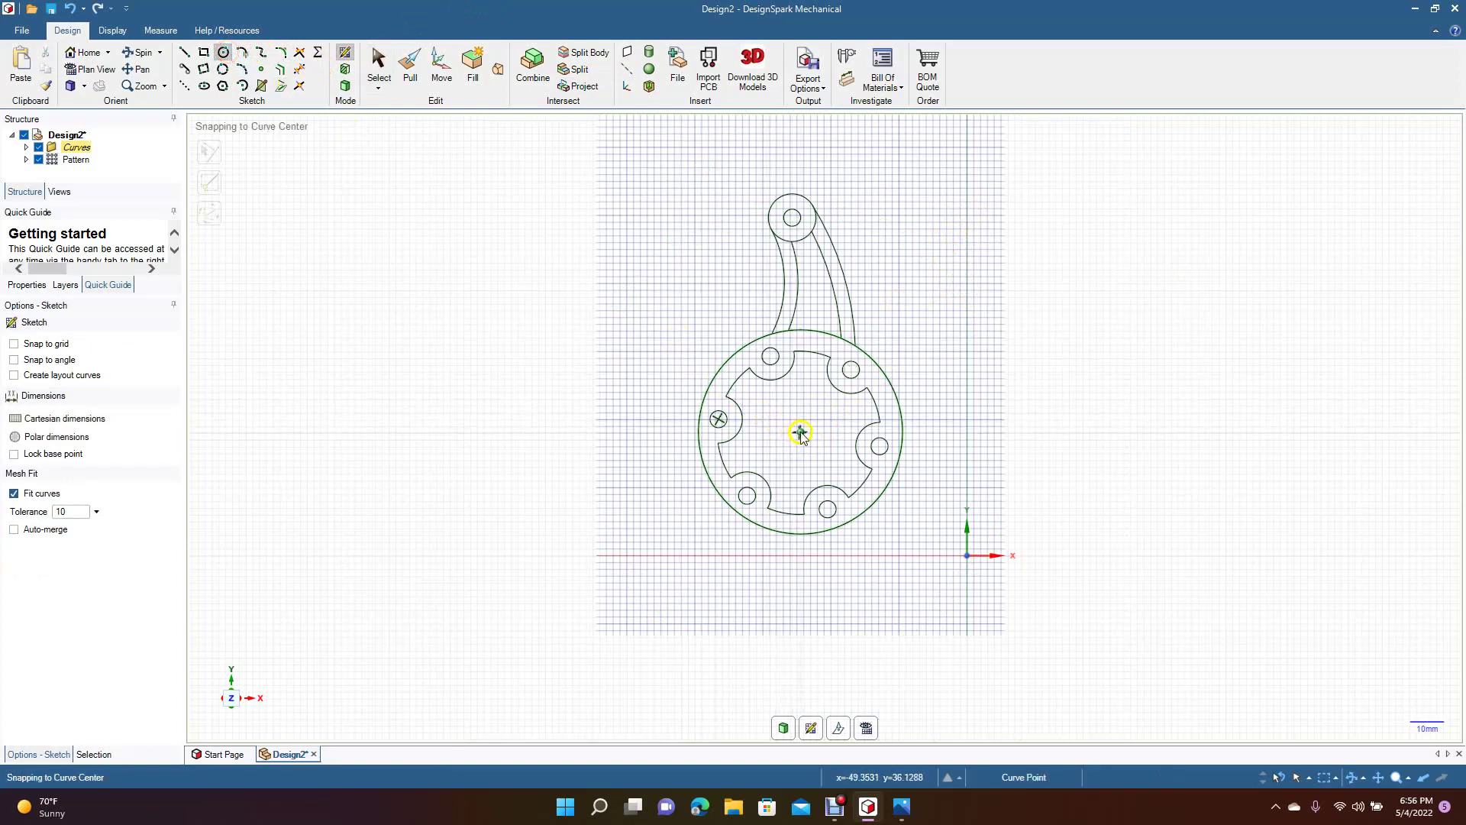
scroll(801, 439, up, 5)
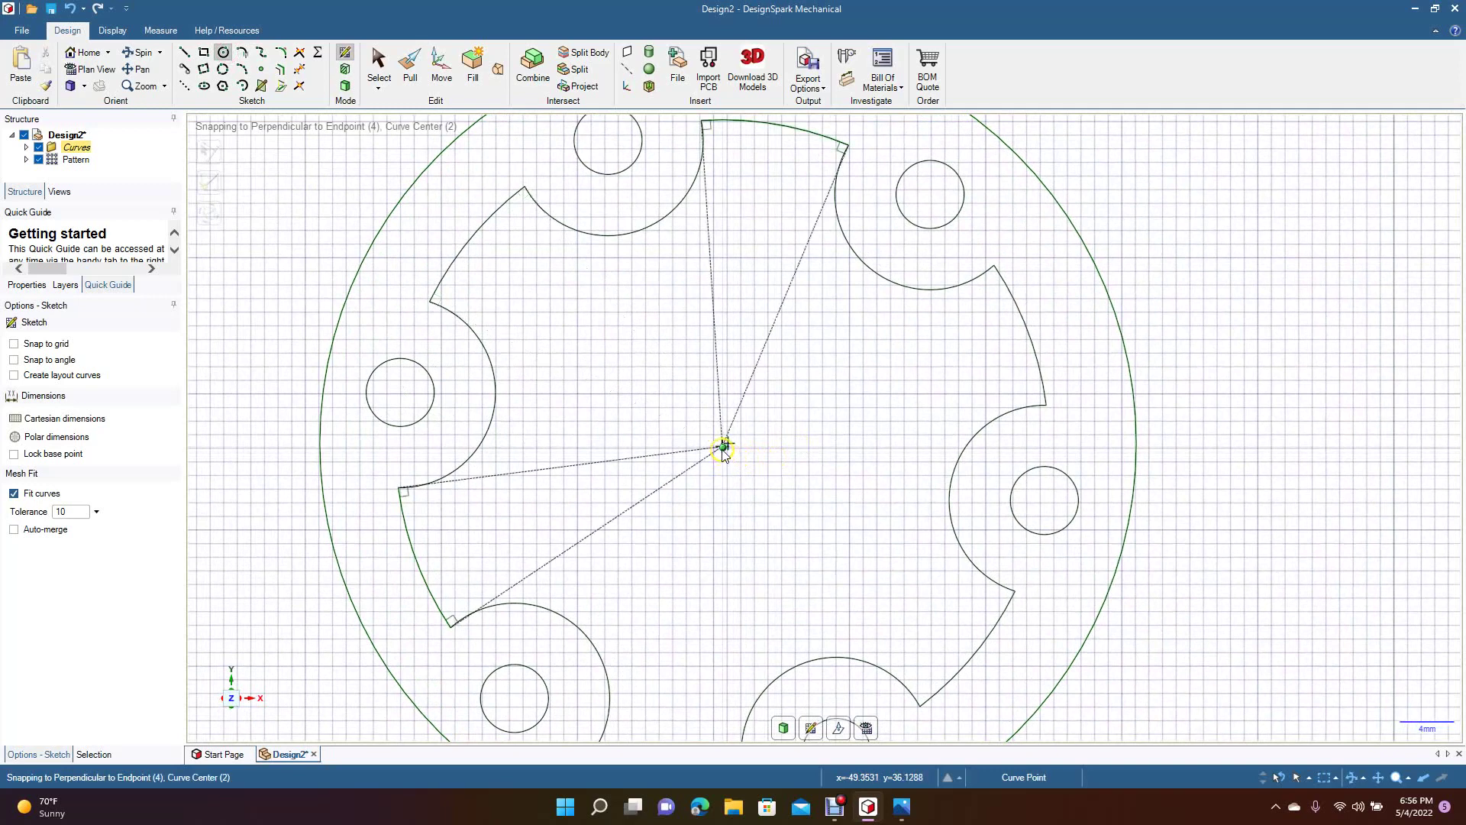
click(728, 445)
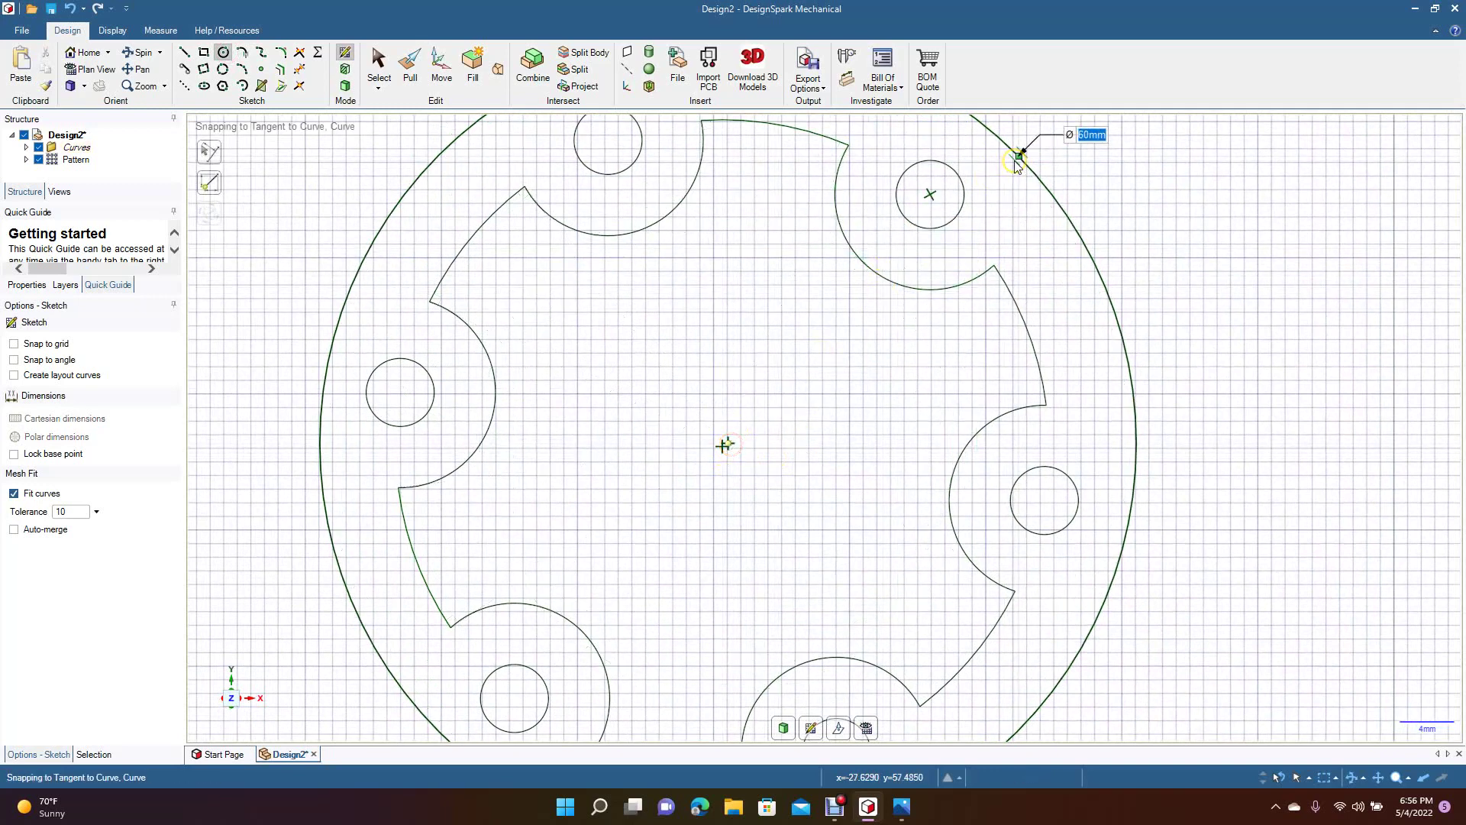
text(12)
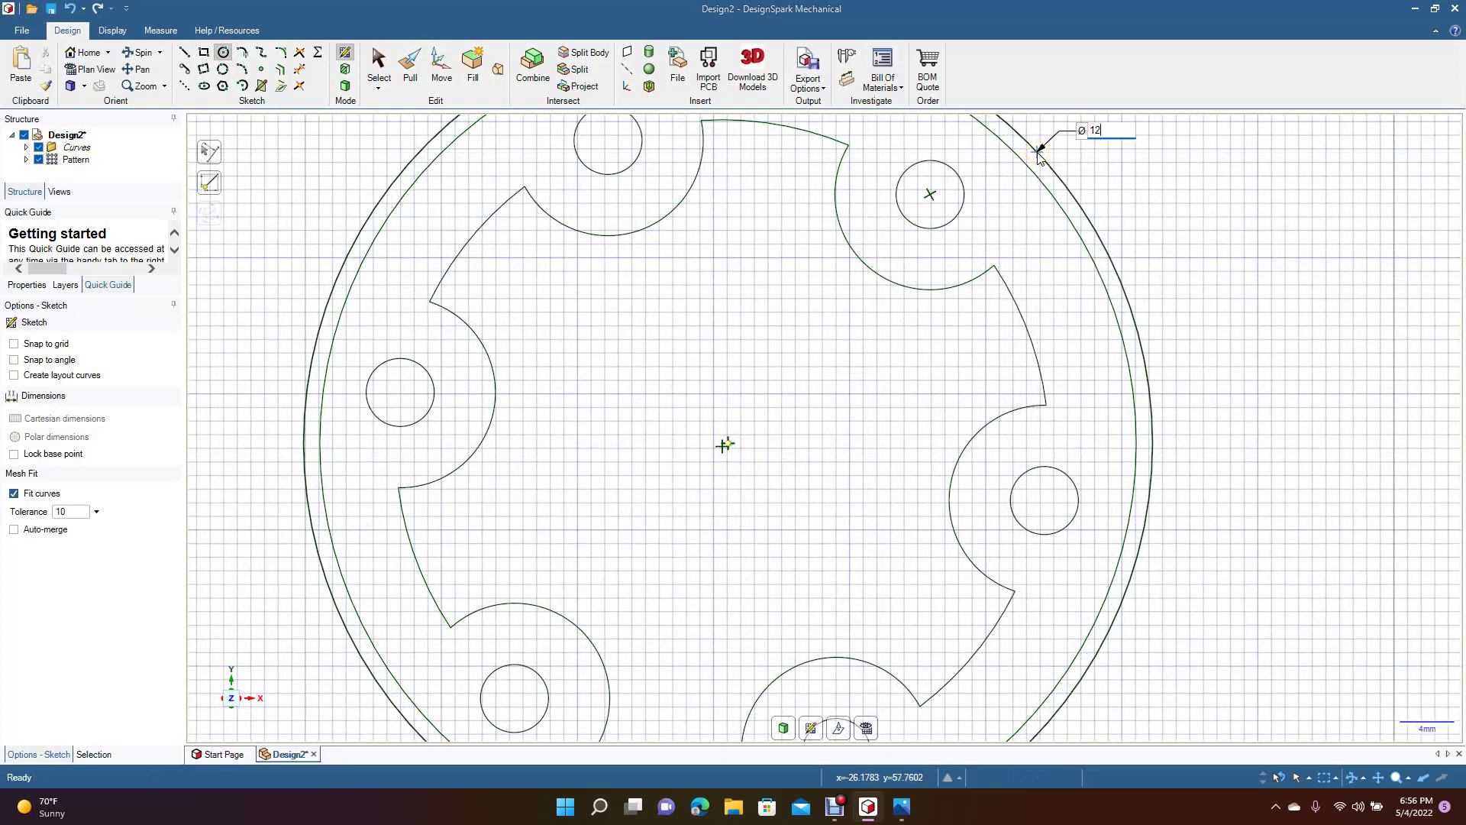
scroll(1038, 153, down, 5)
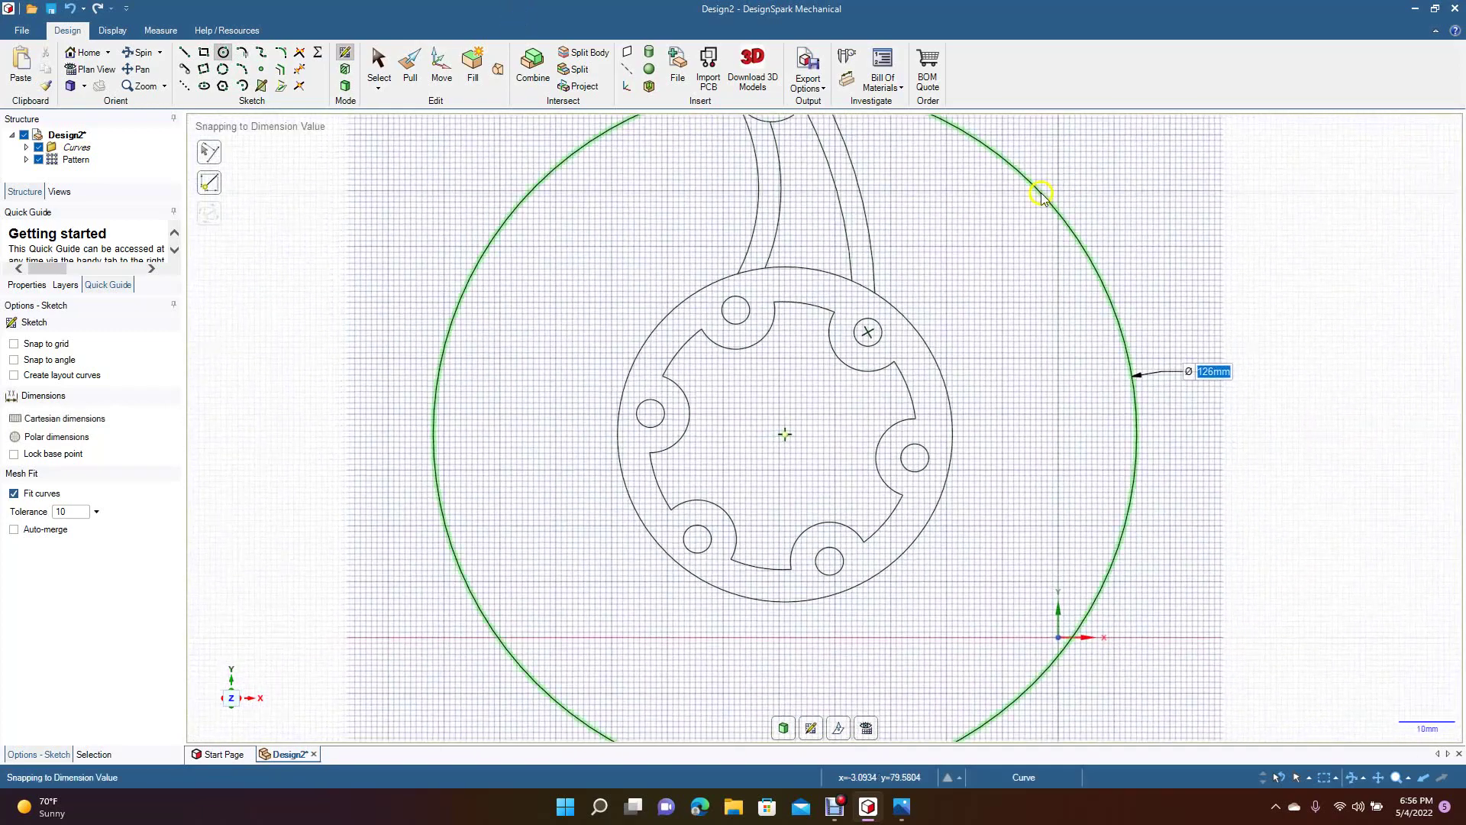
click(378, 68)
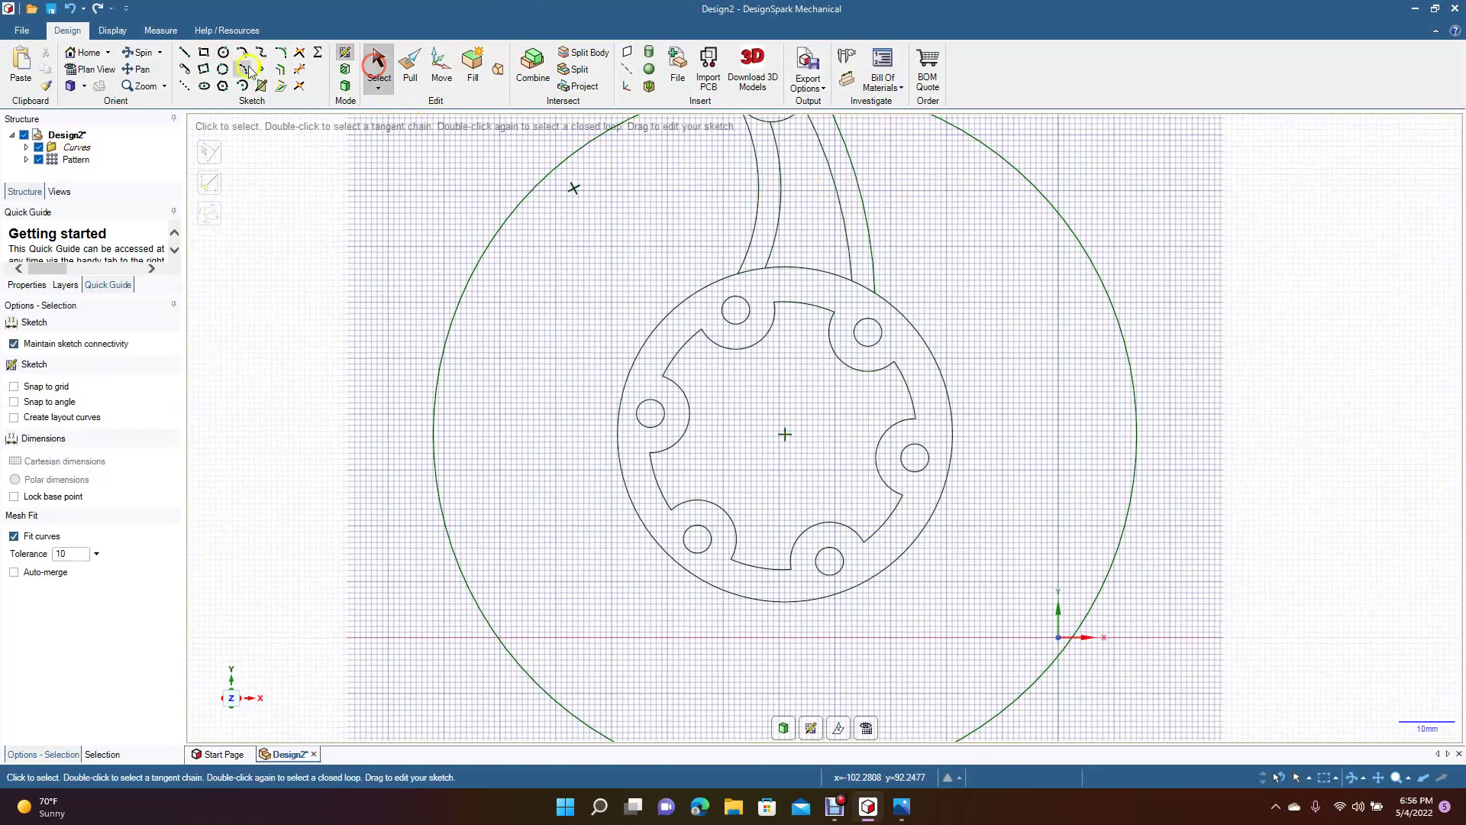
Draw a second ring circle of 134 mm diameter from the hub's centre point, around the 126 mm circle.
click(221, 54)
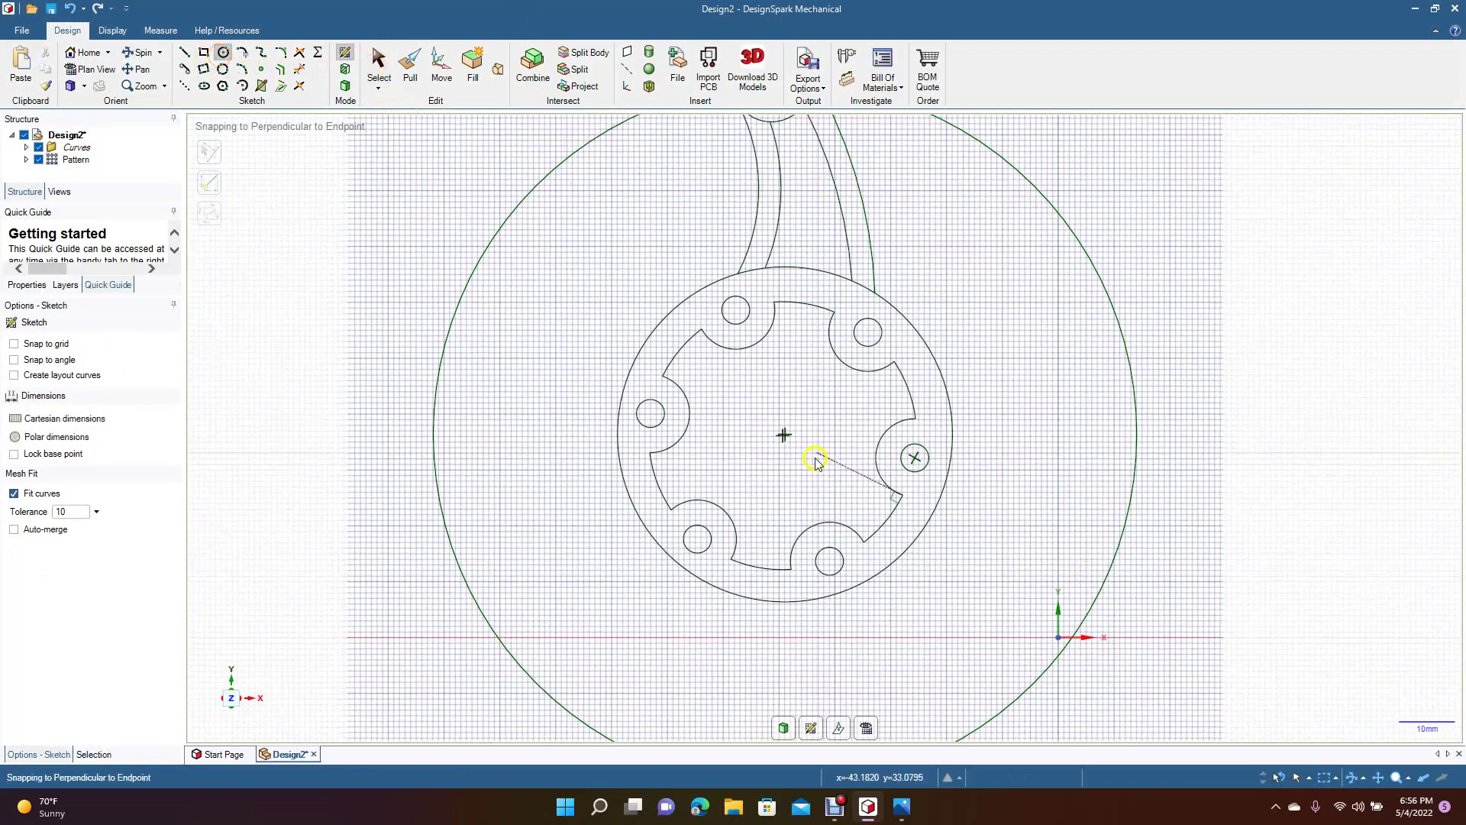
scroll(807, 456, up, 3)
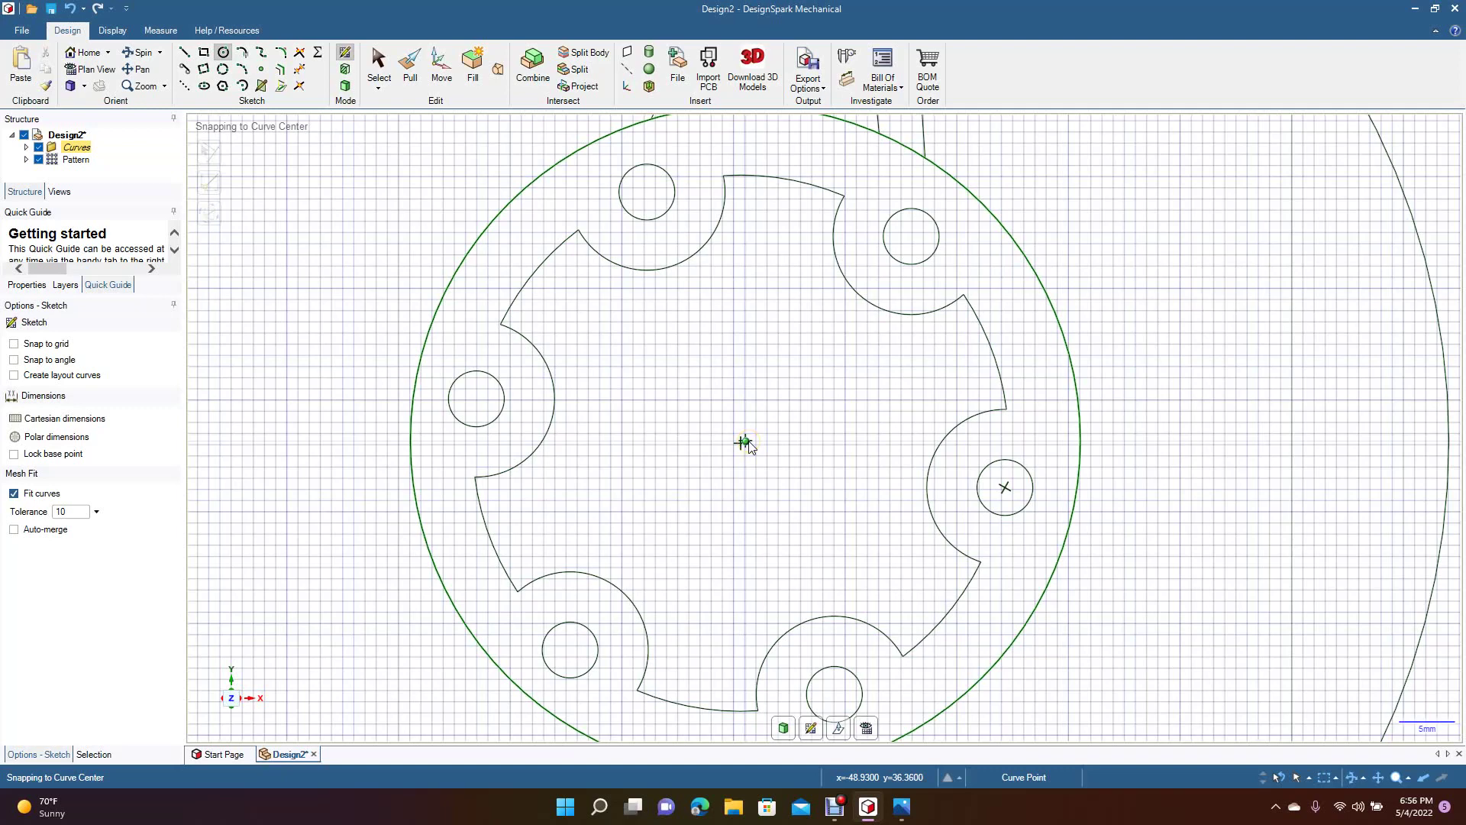
click(745, 443)
text(13)
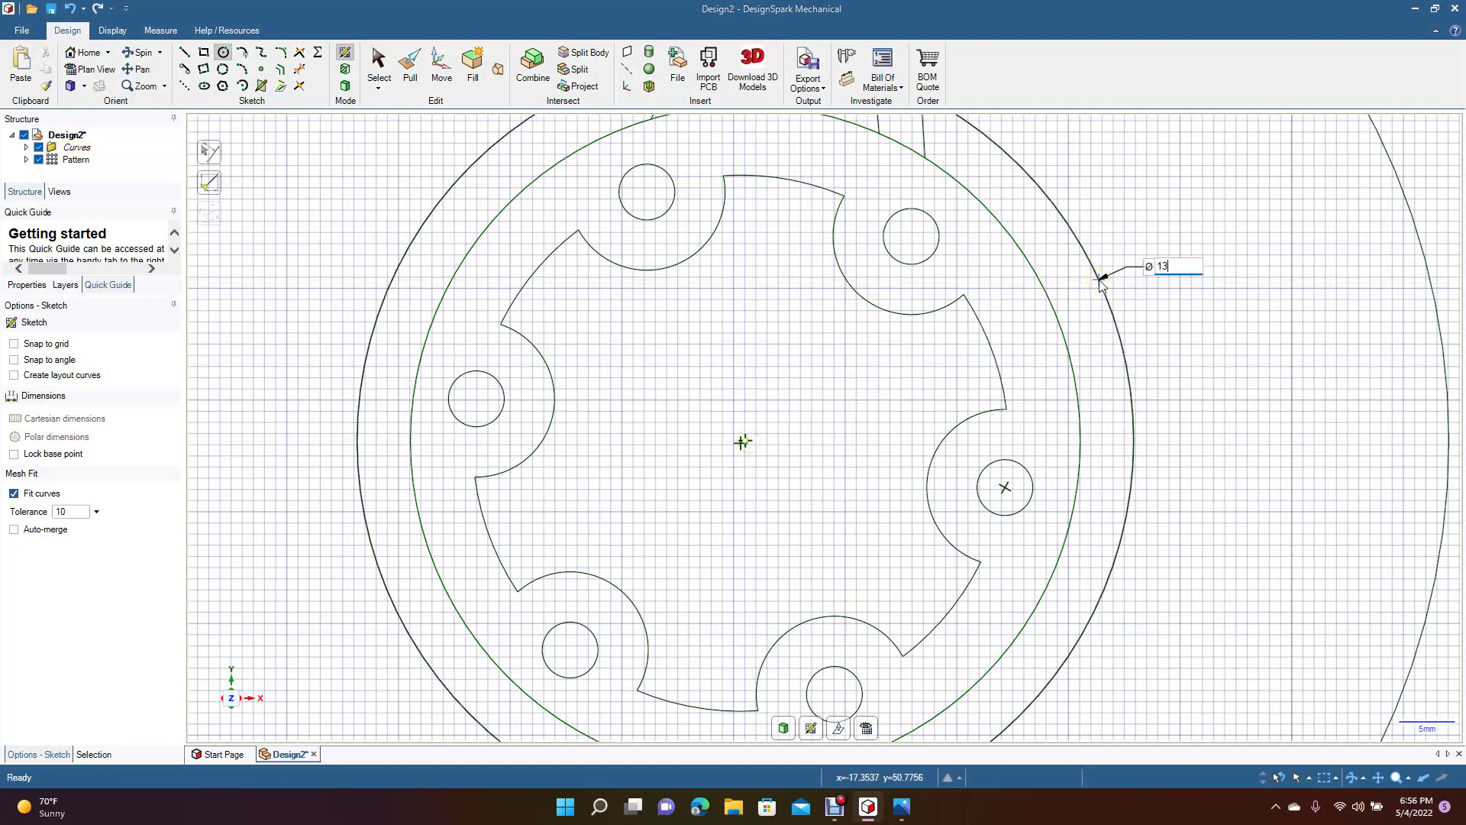
text(4)
key(Tab)
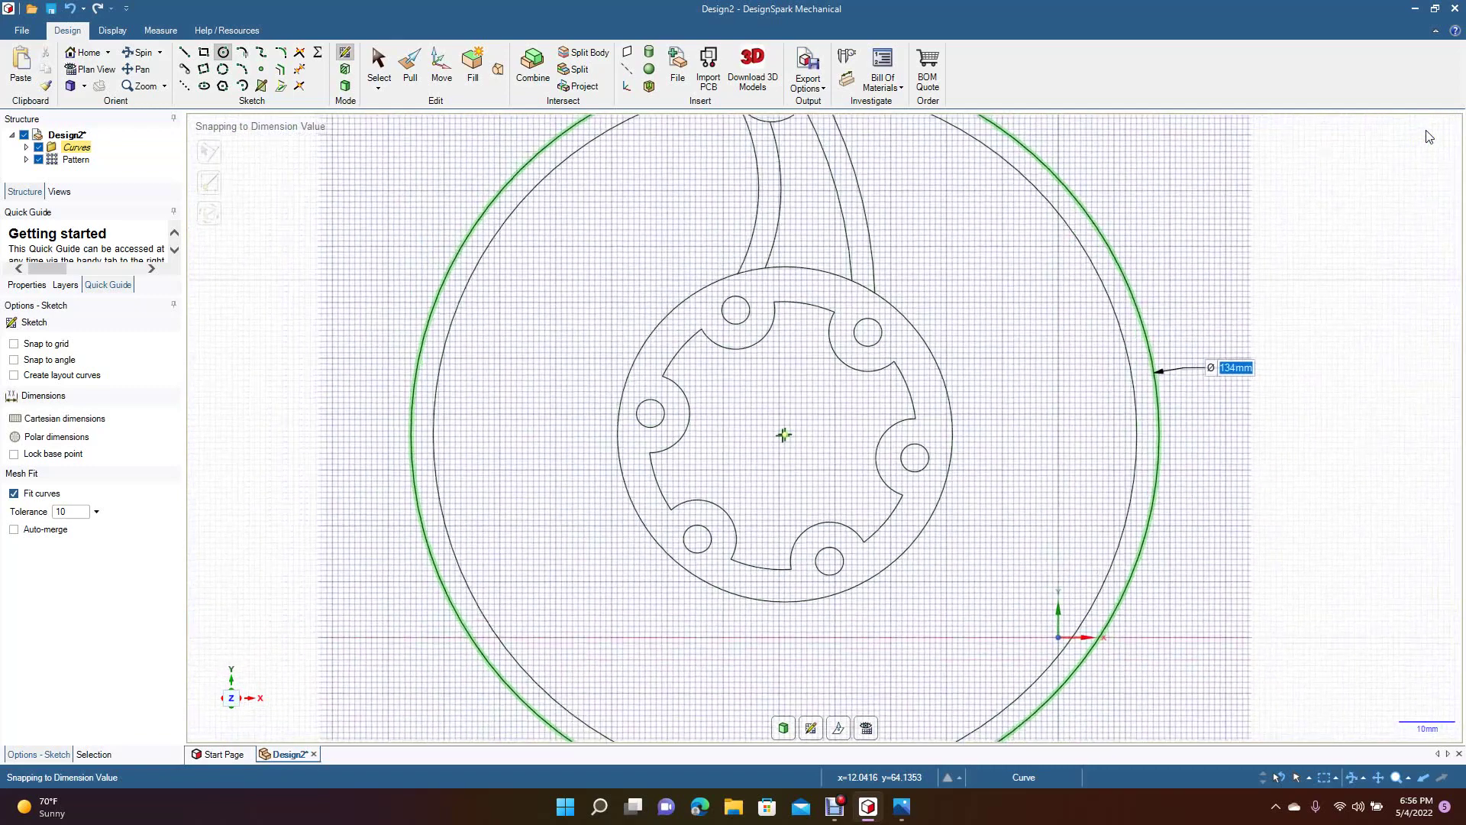
Set the new outer ring circle's diameter to 136 mm and leave the Circle tool.
text(136)
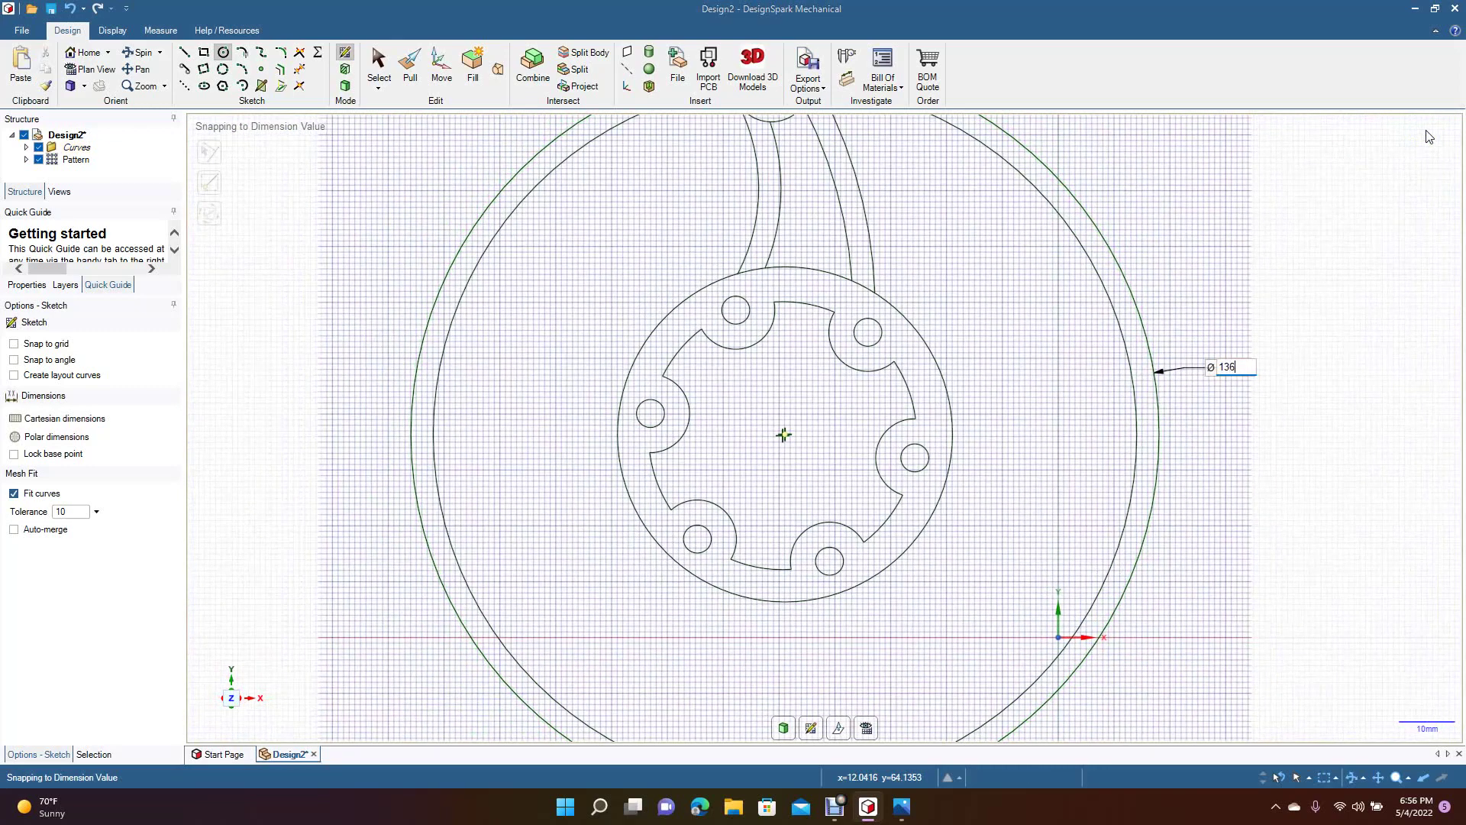
key(Tab)
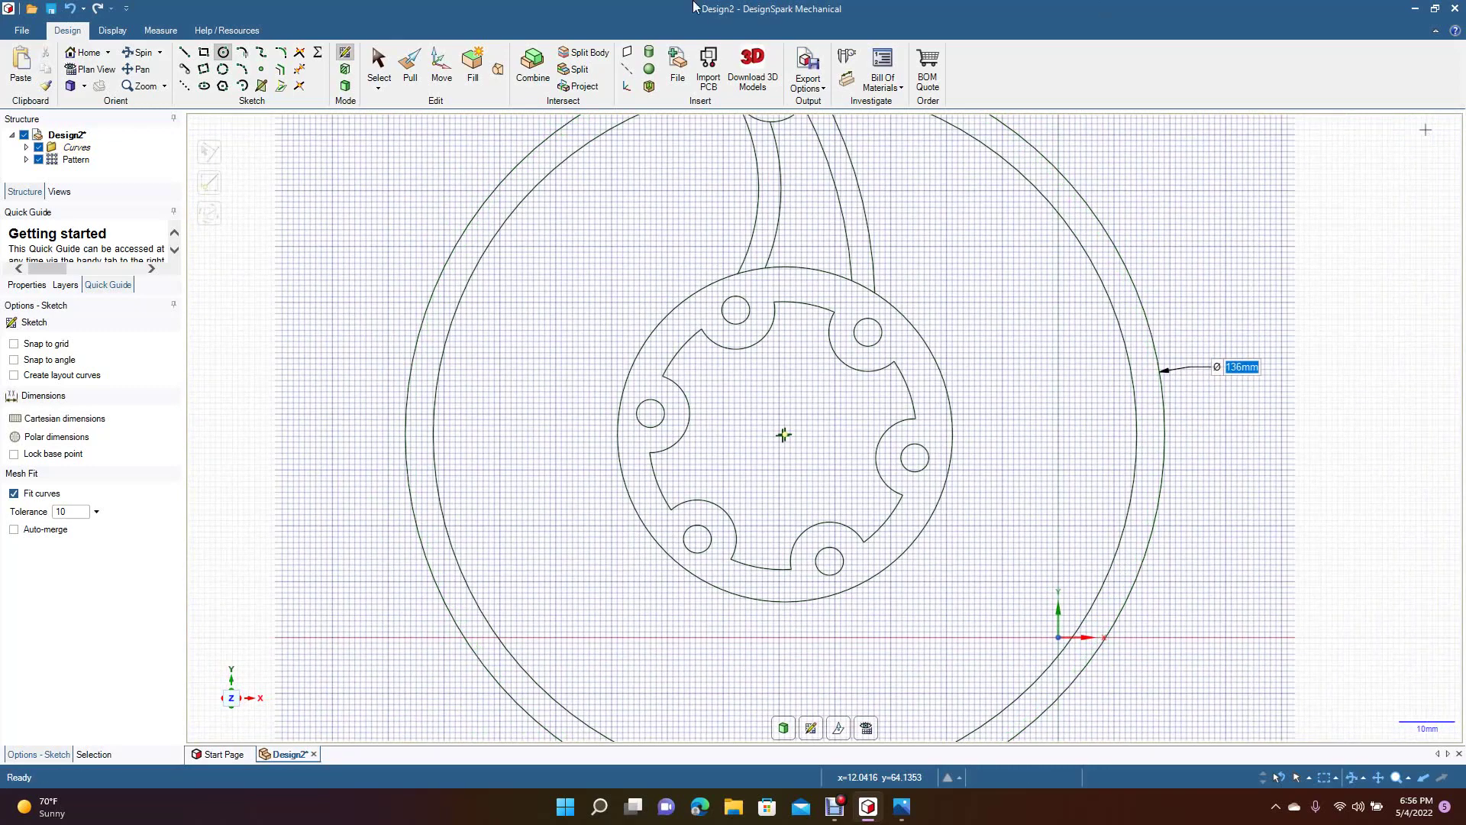
click(378, 65)
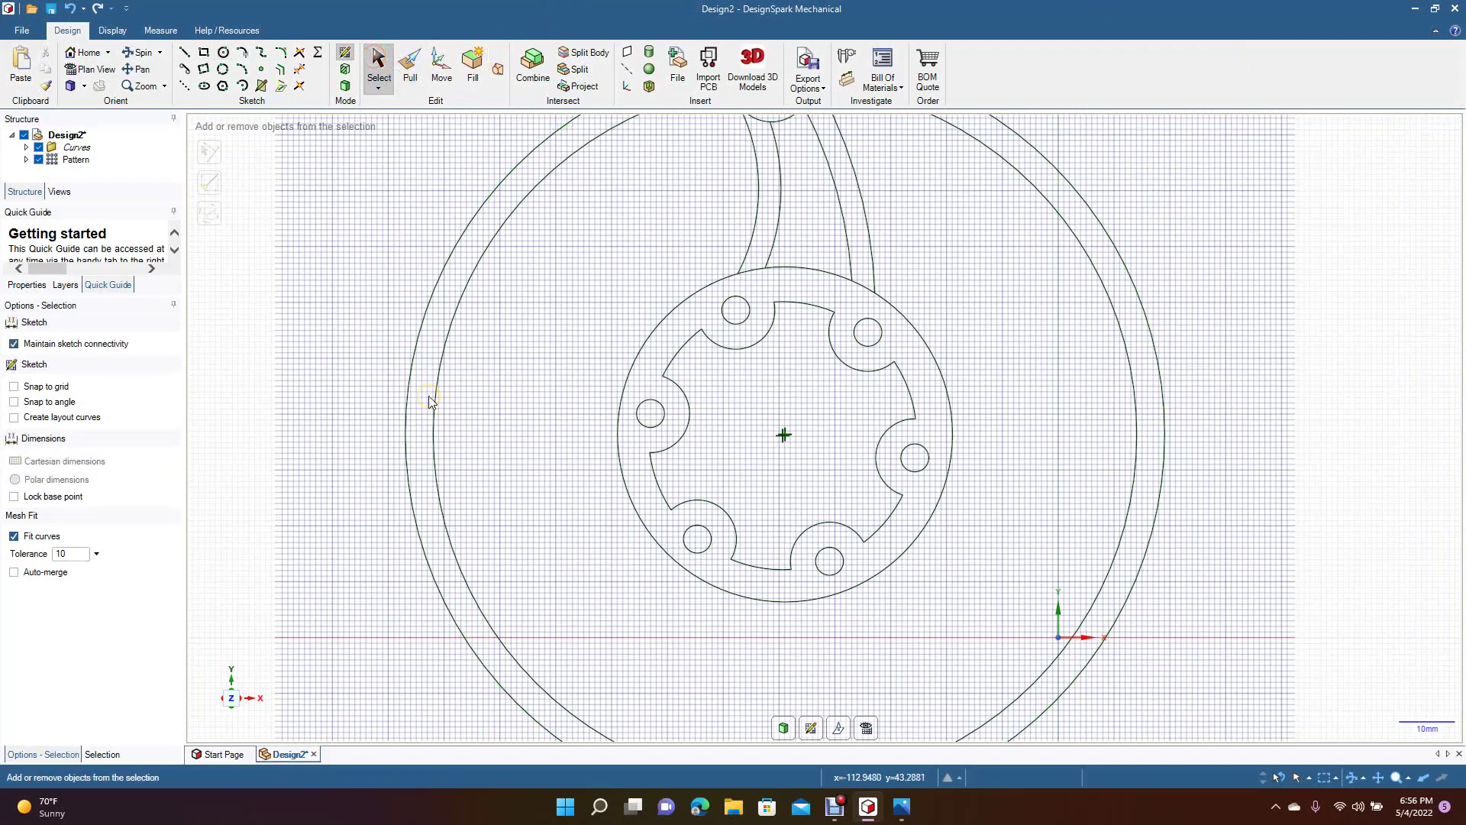
scroll(428, 399, down, 3)
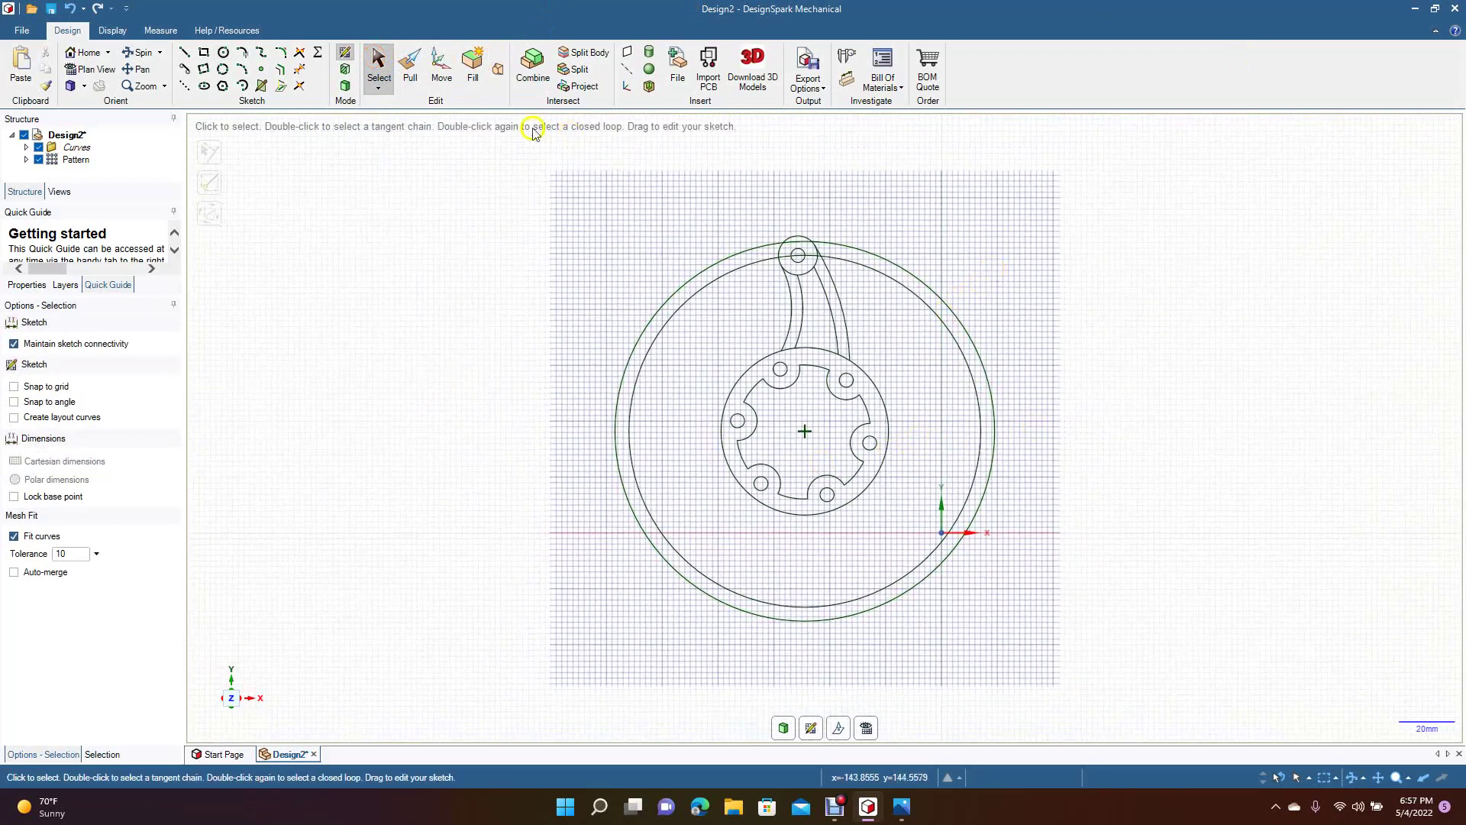
click(478, 179)
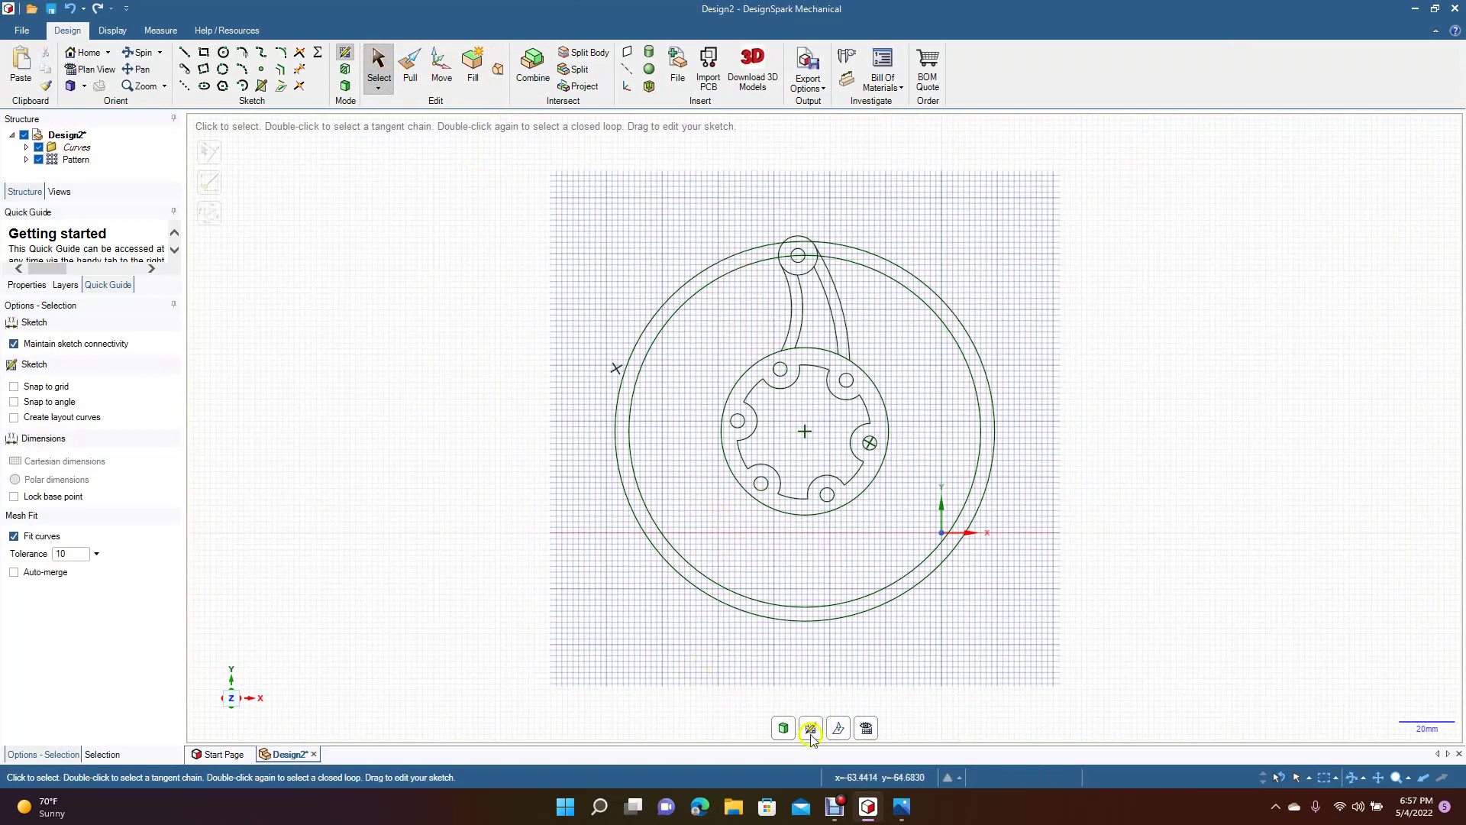
Review the rotor reference photos Untitled 2.jpg and Untitled.jpg in Photos for the overall size and rim shape, and return to DesignSpark Mechanical.
click(904, 806)
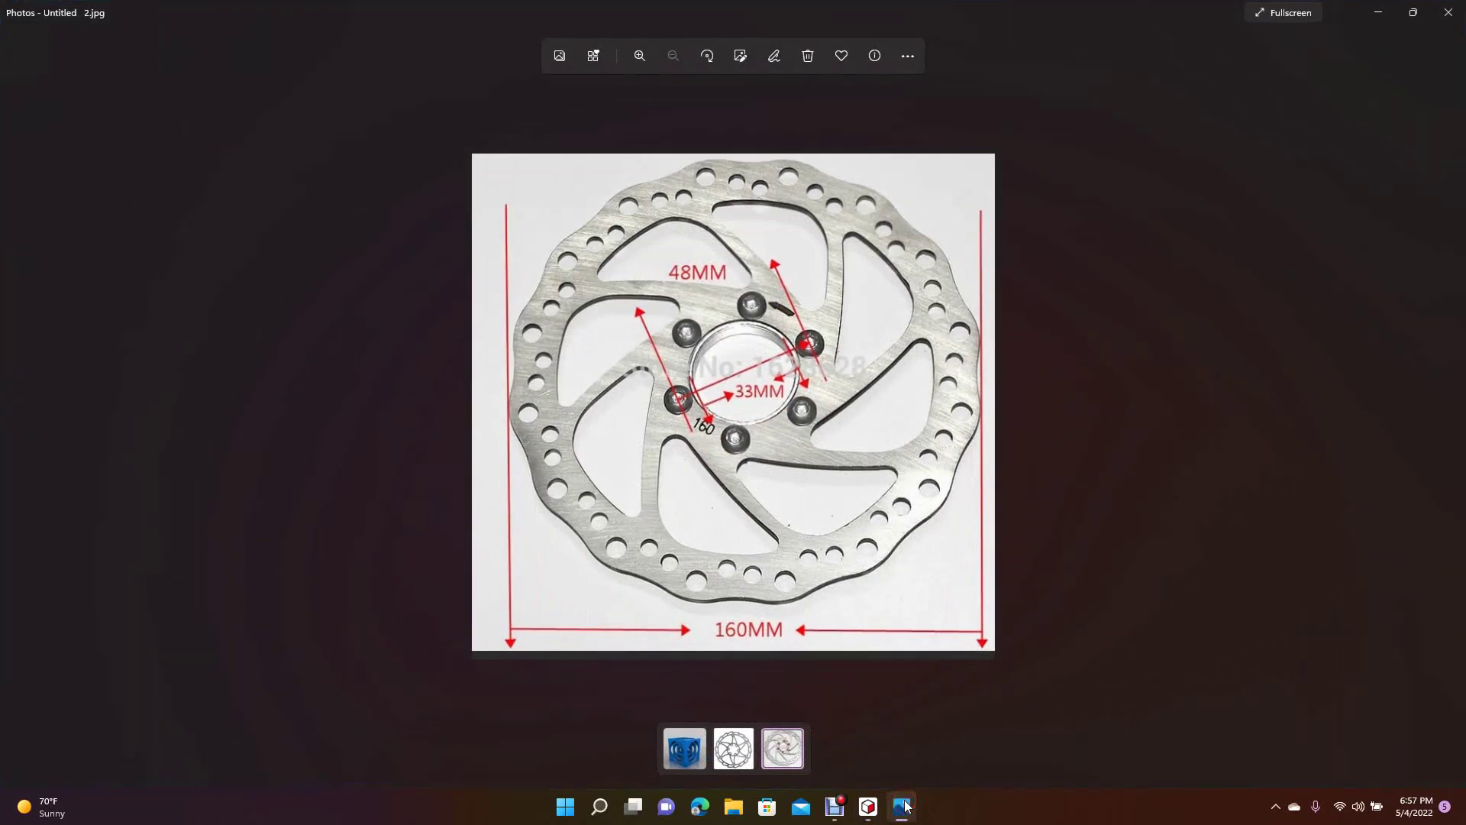
click(903, 806)
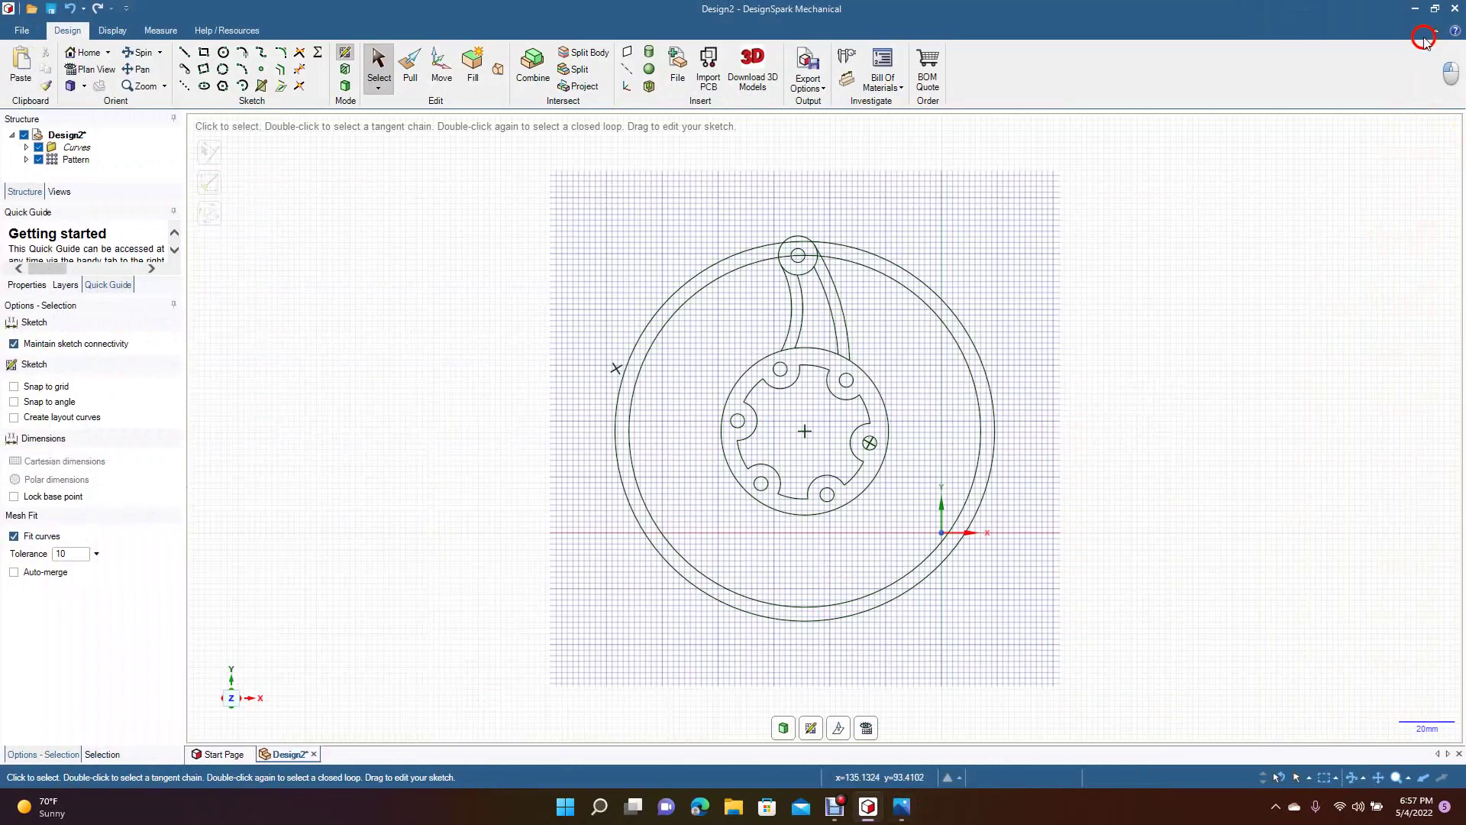
click(1412, 8)
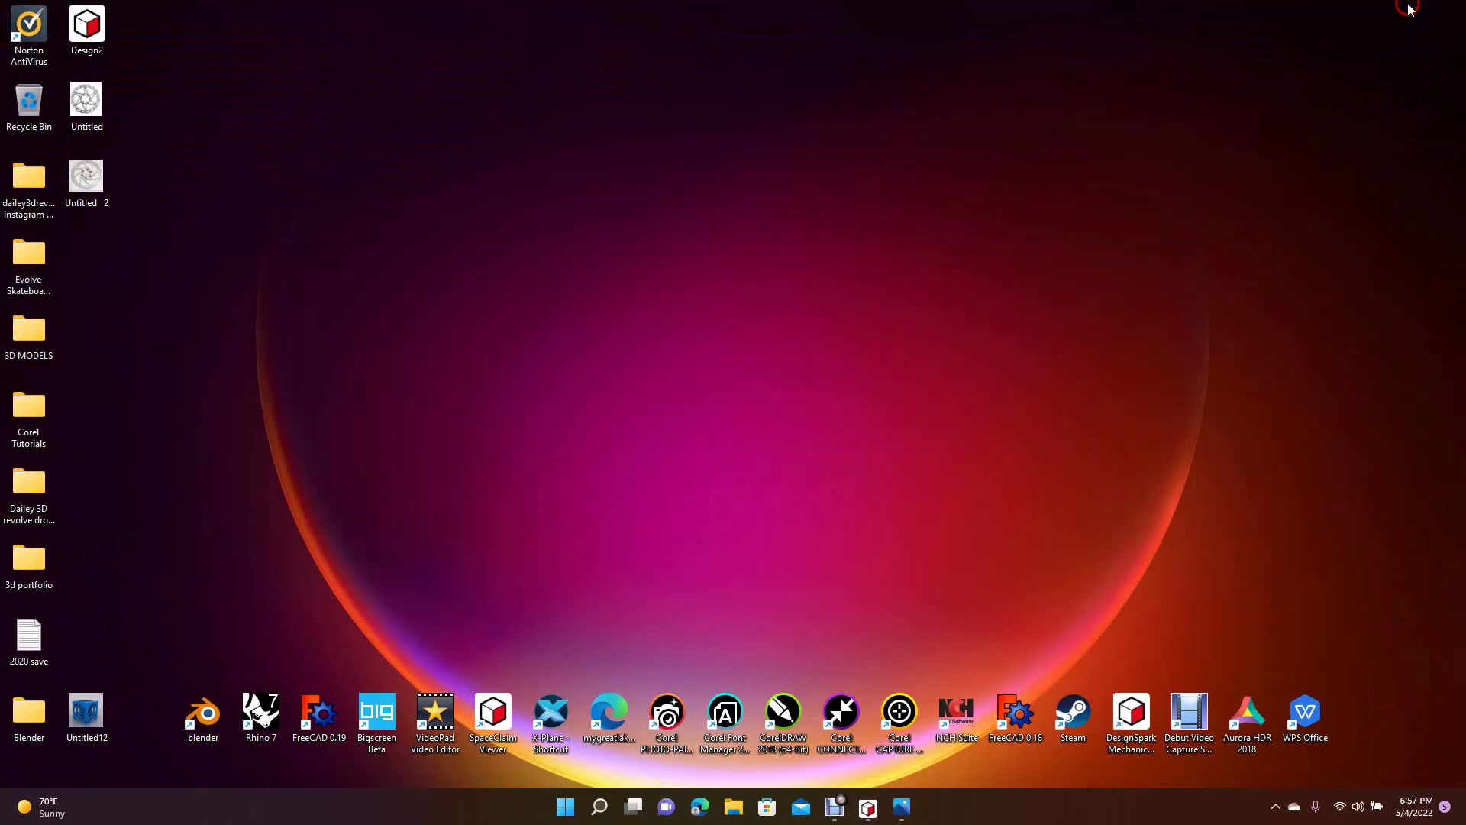
double_click(88, 104)
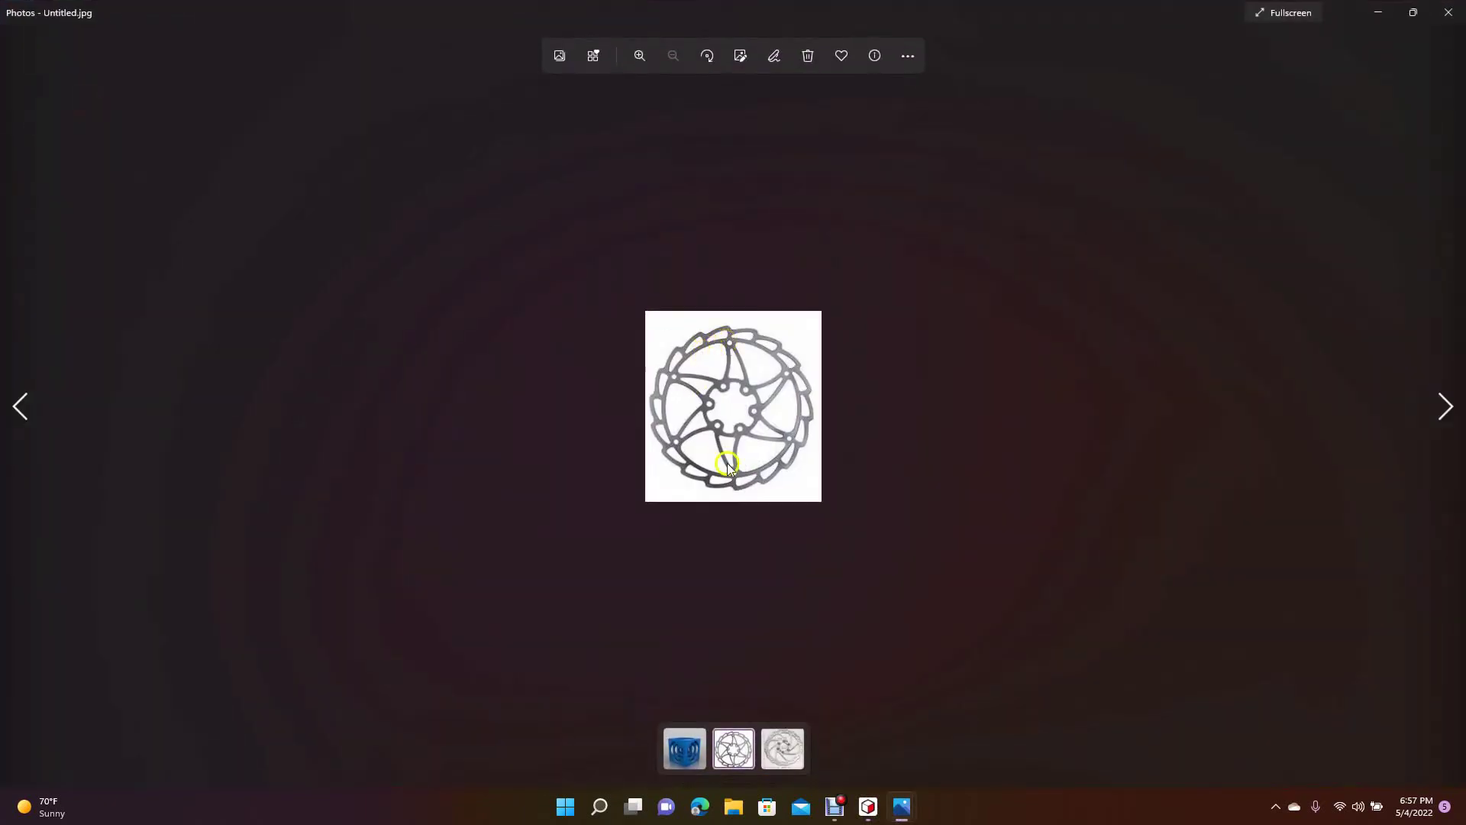
mouse_move(904, 804)
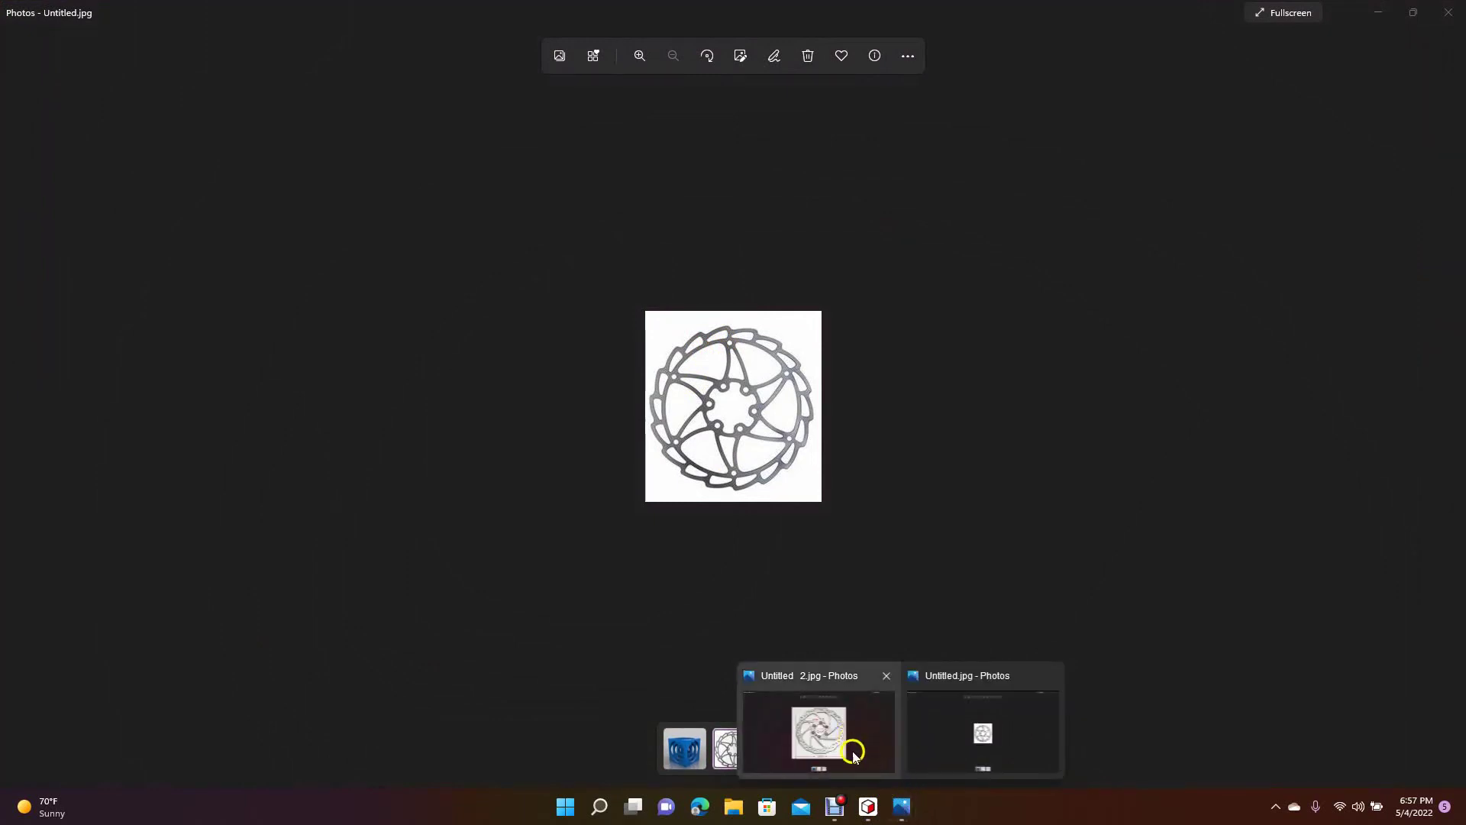
click(867, 810)
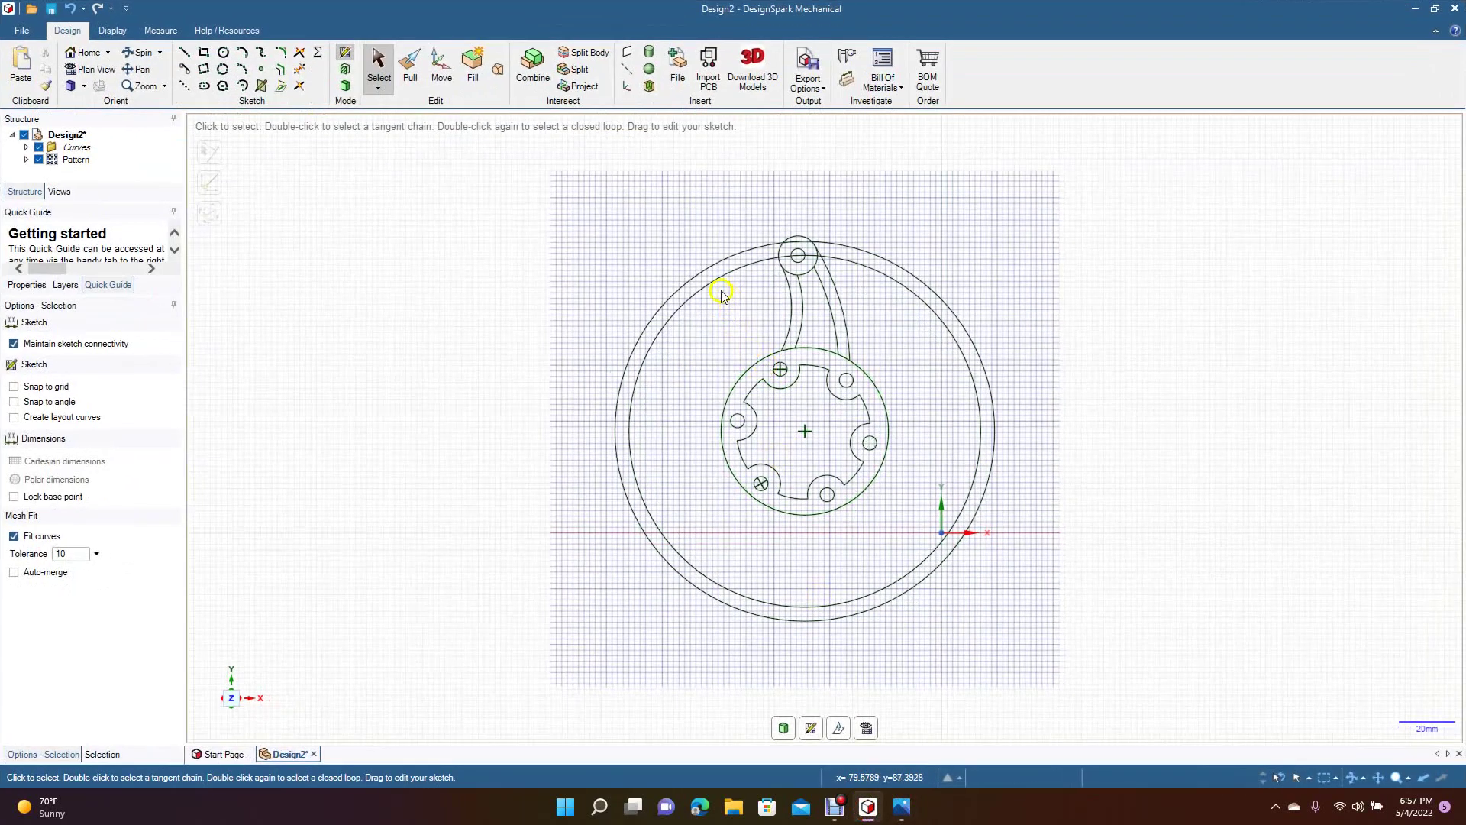
Draw a 160 mm diameter circle centred on the hub as the rotor's overall outline.
click(701, 274)
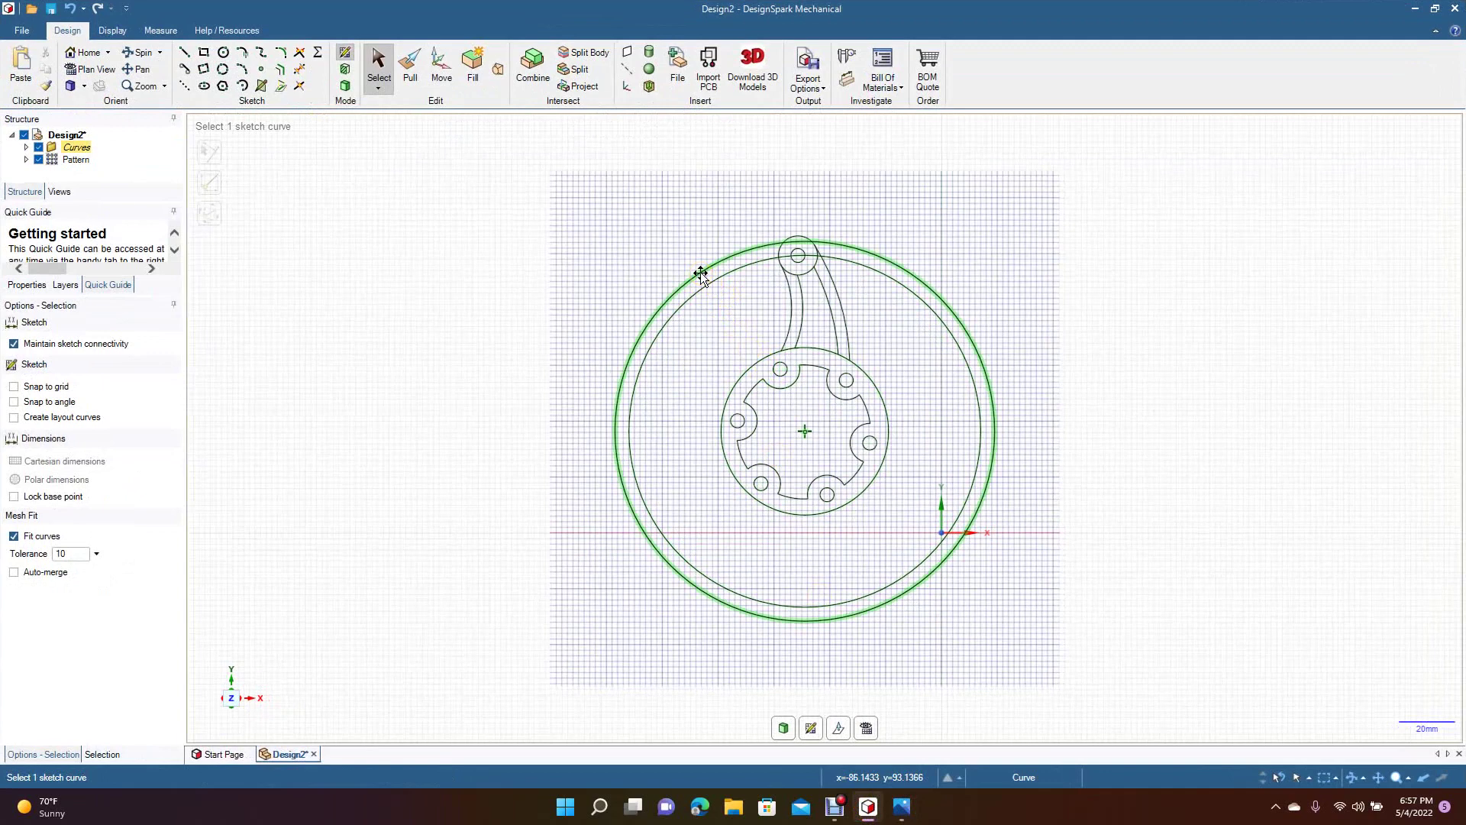
click(379, 59)
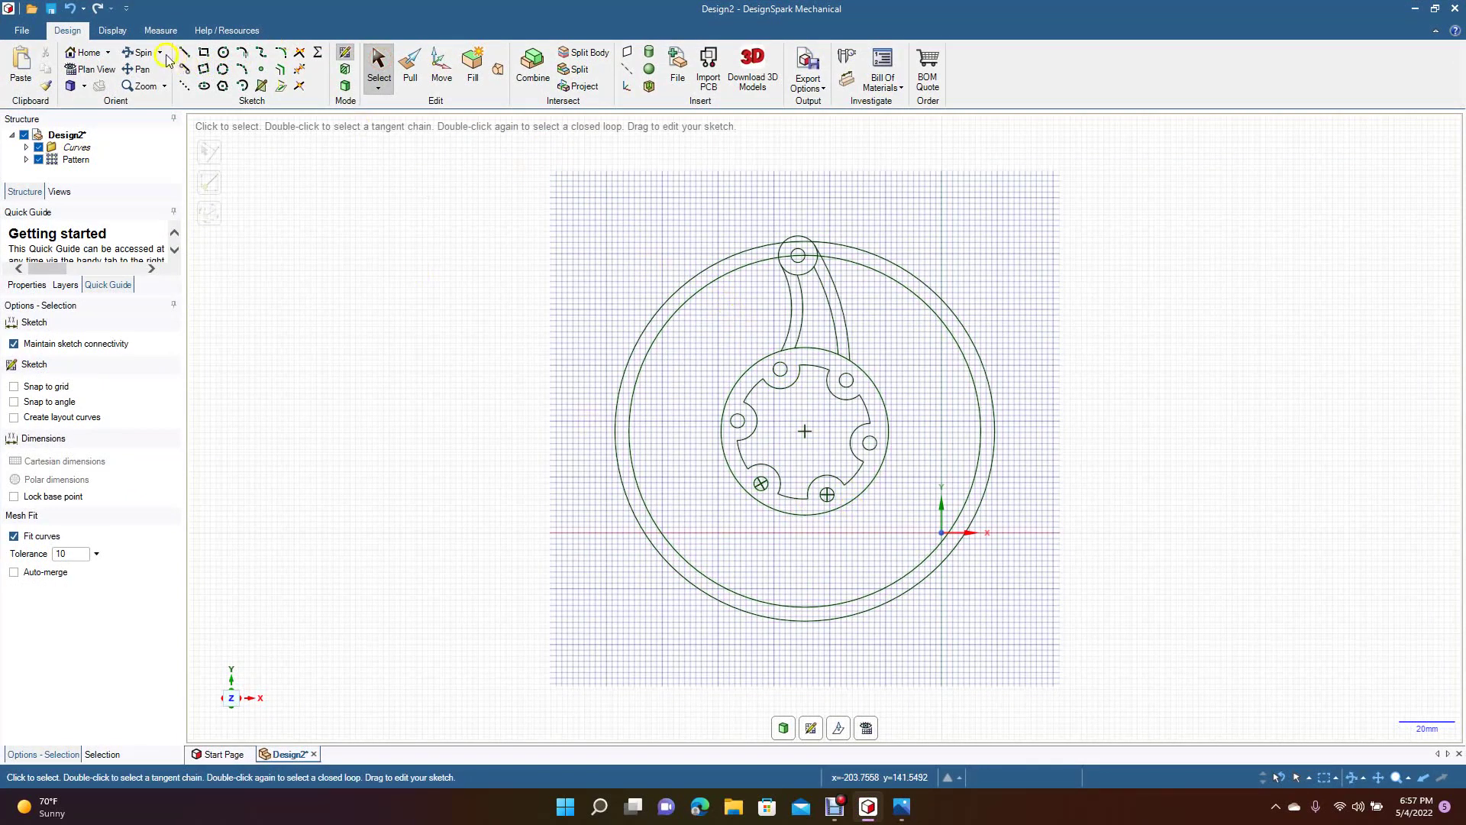
click(223, 54)
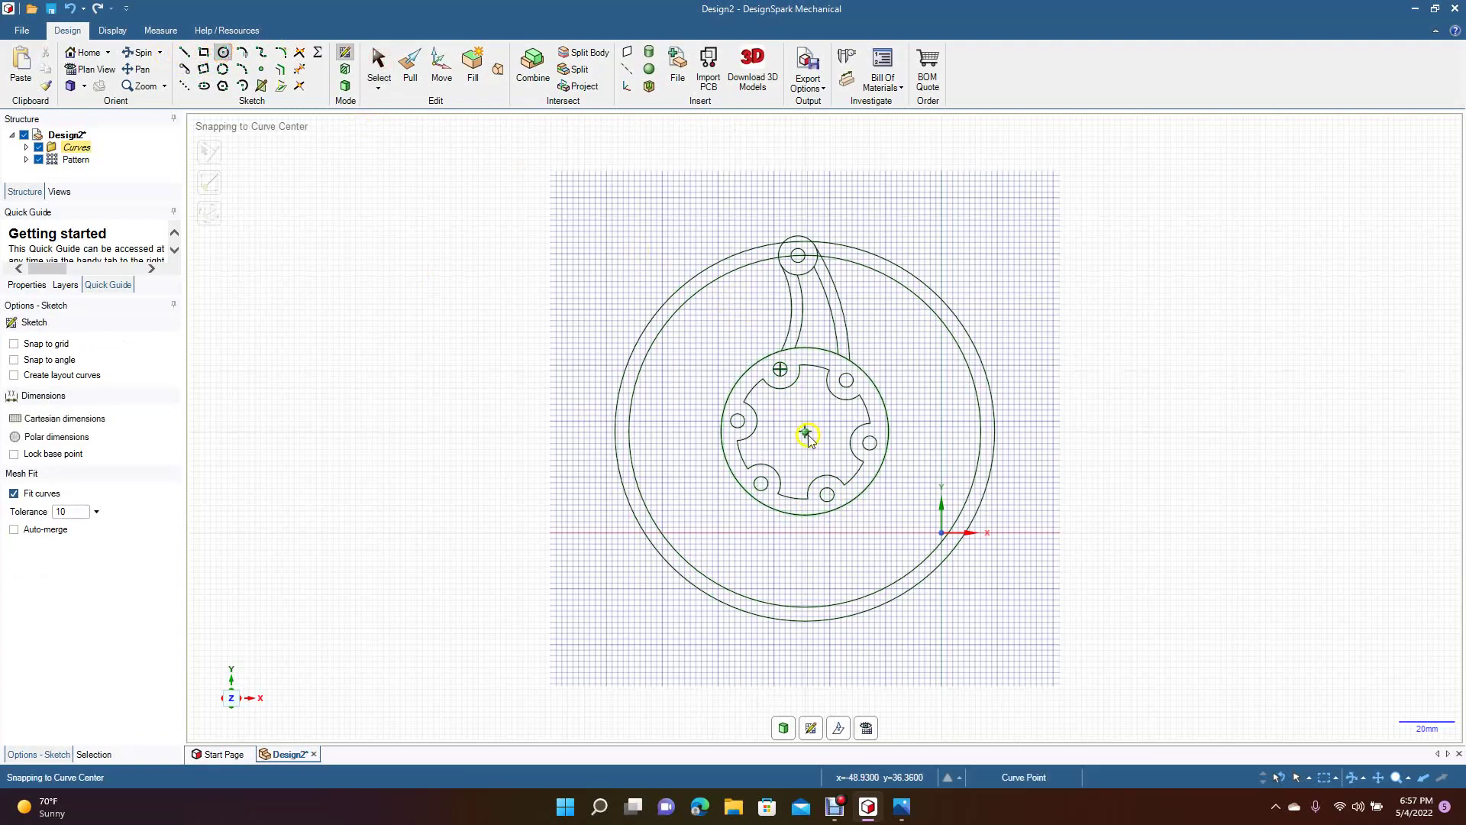
scroll(808, 434, up, 4)
scroll(808, 434, up, 3)
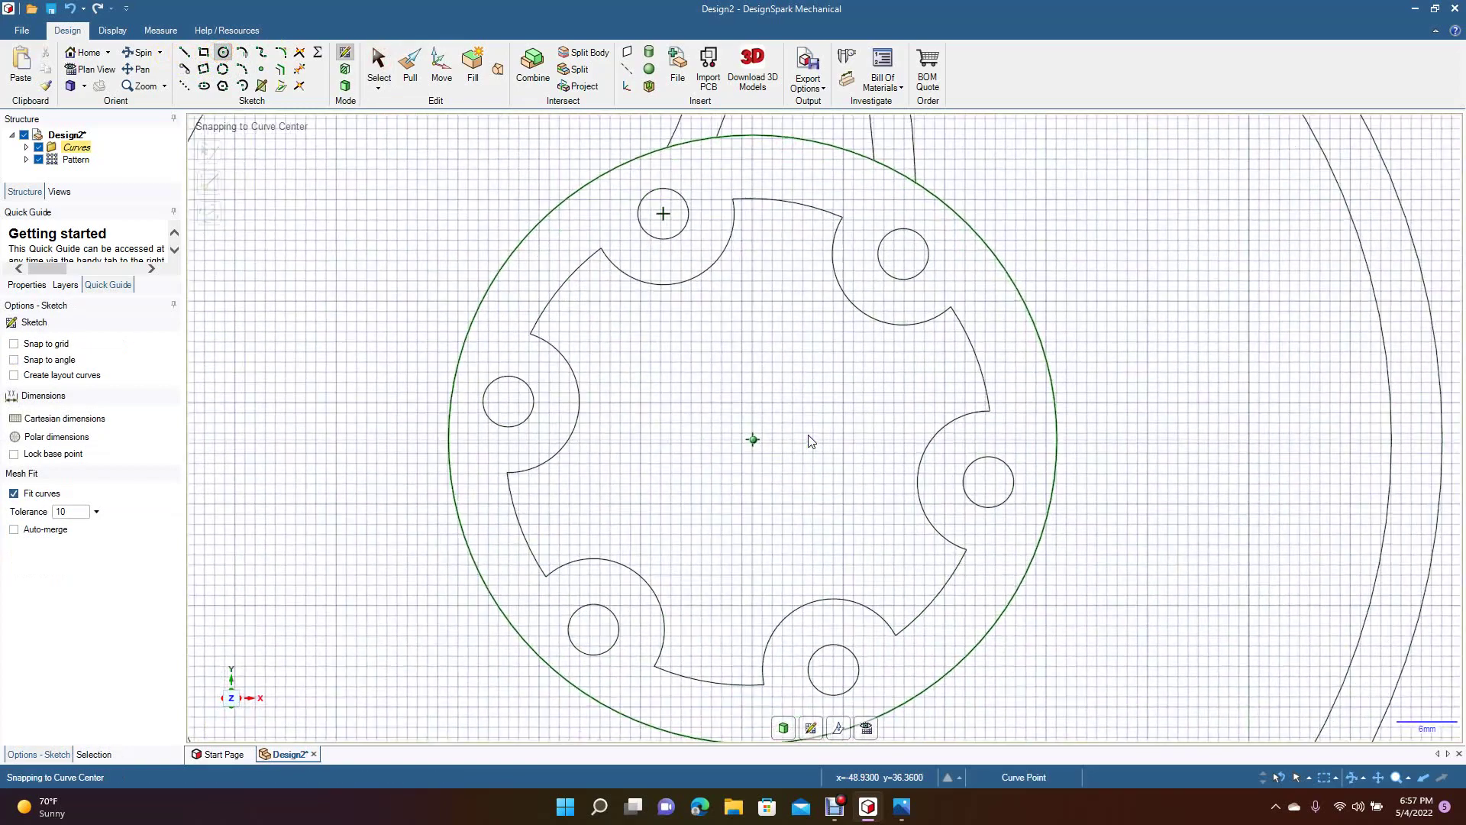
click(744, 443)
text(160)
scroll(747, 447, down, 3)
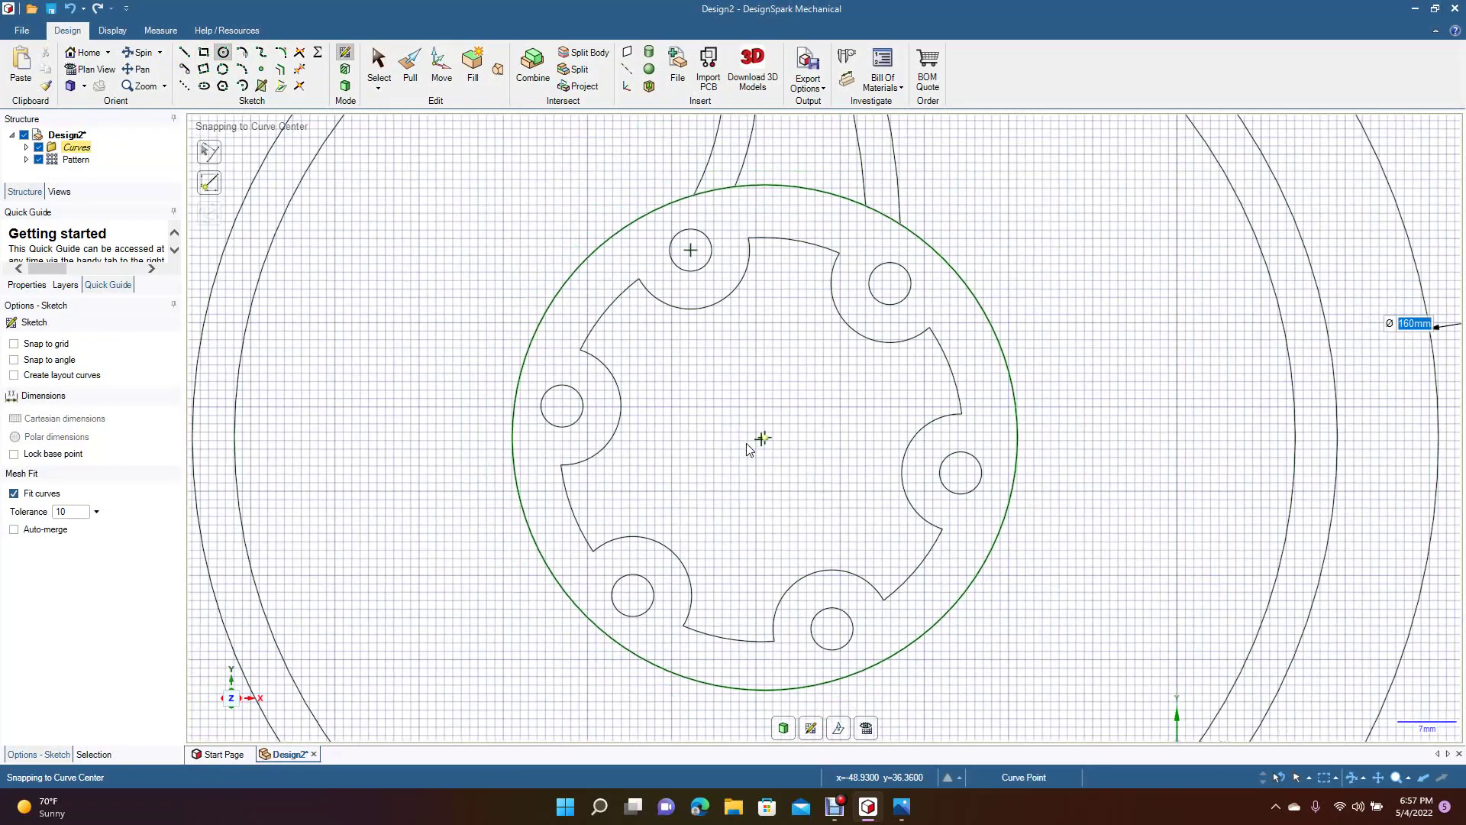
click(381, 61)
scroll(518, 399, down, 4)
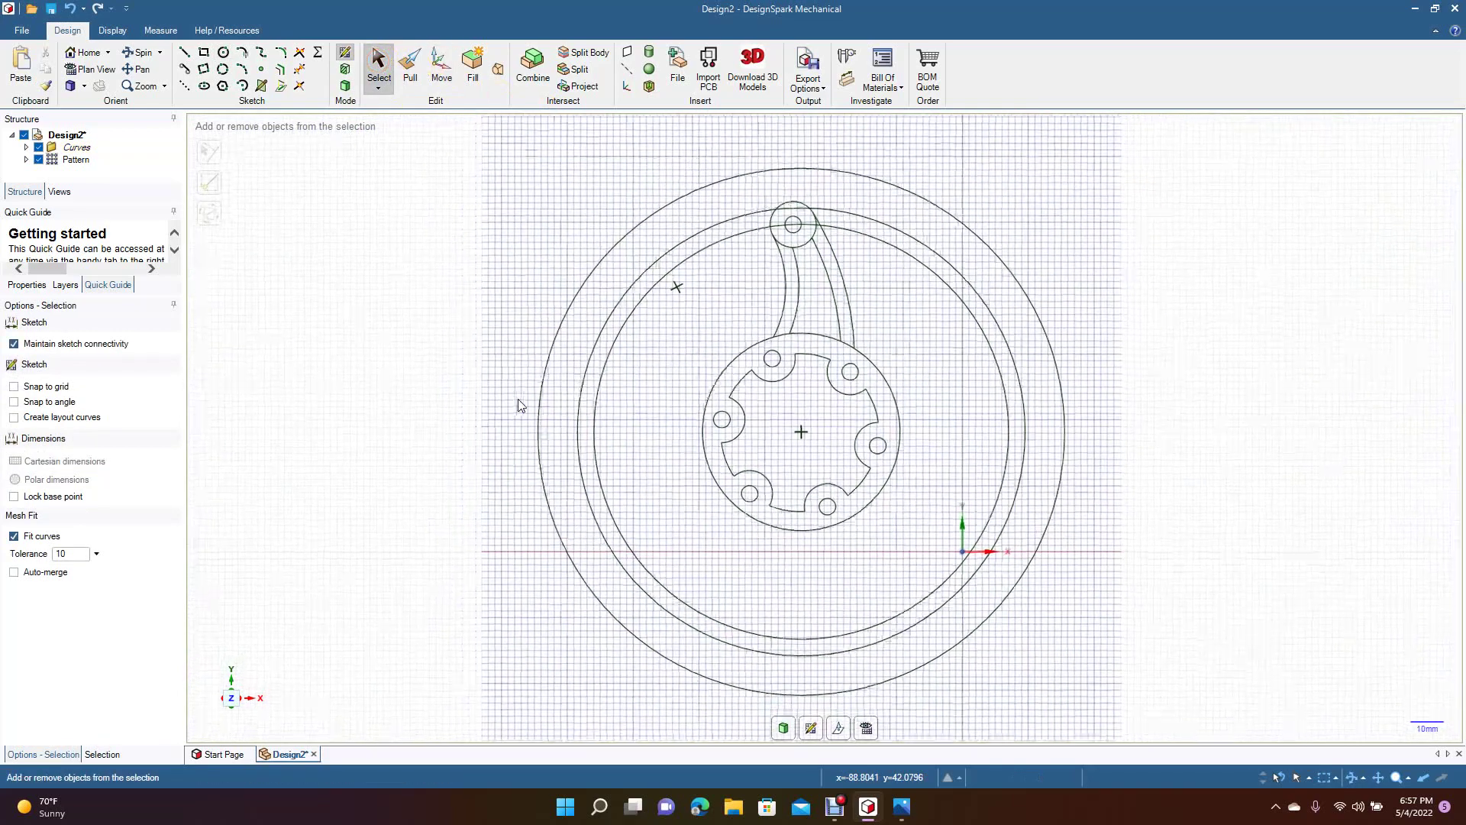
Create a circular pattern of six spokes around the hub centre from the spoke's curves and its outer end circles.
click(745, 145)
drag(745, 147, 857, 327)
ctrl+click(840, 319)
click(441, 65)
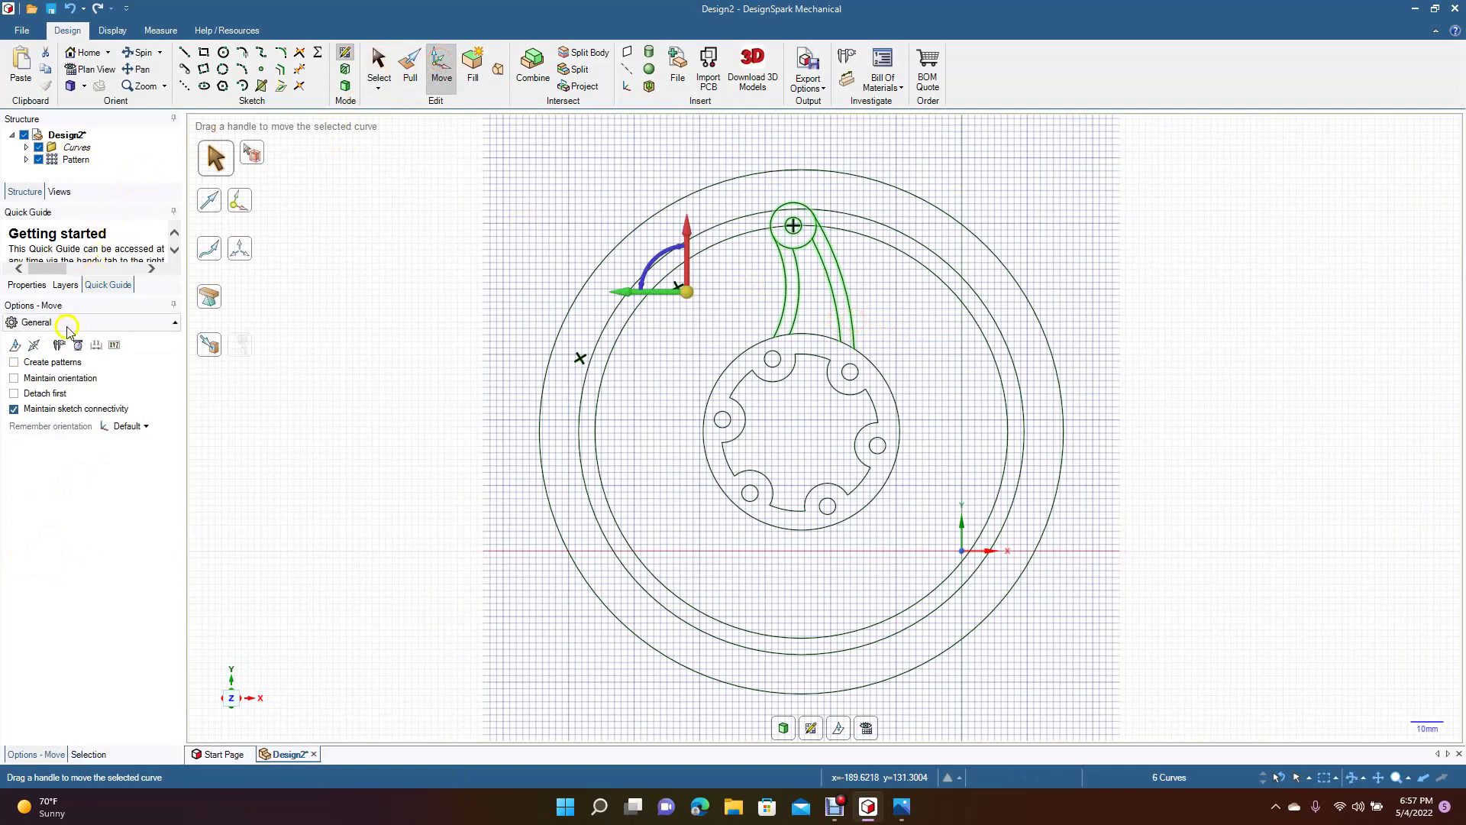
click(51, 362)
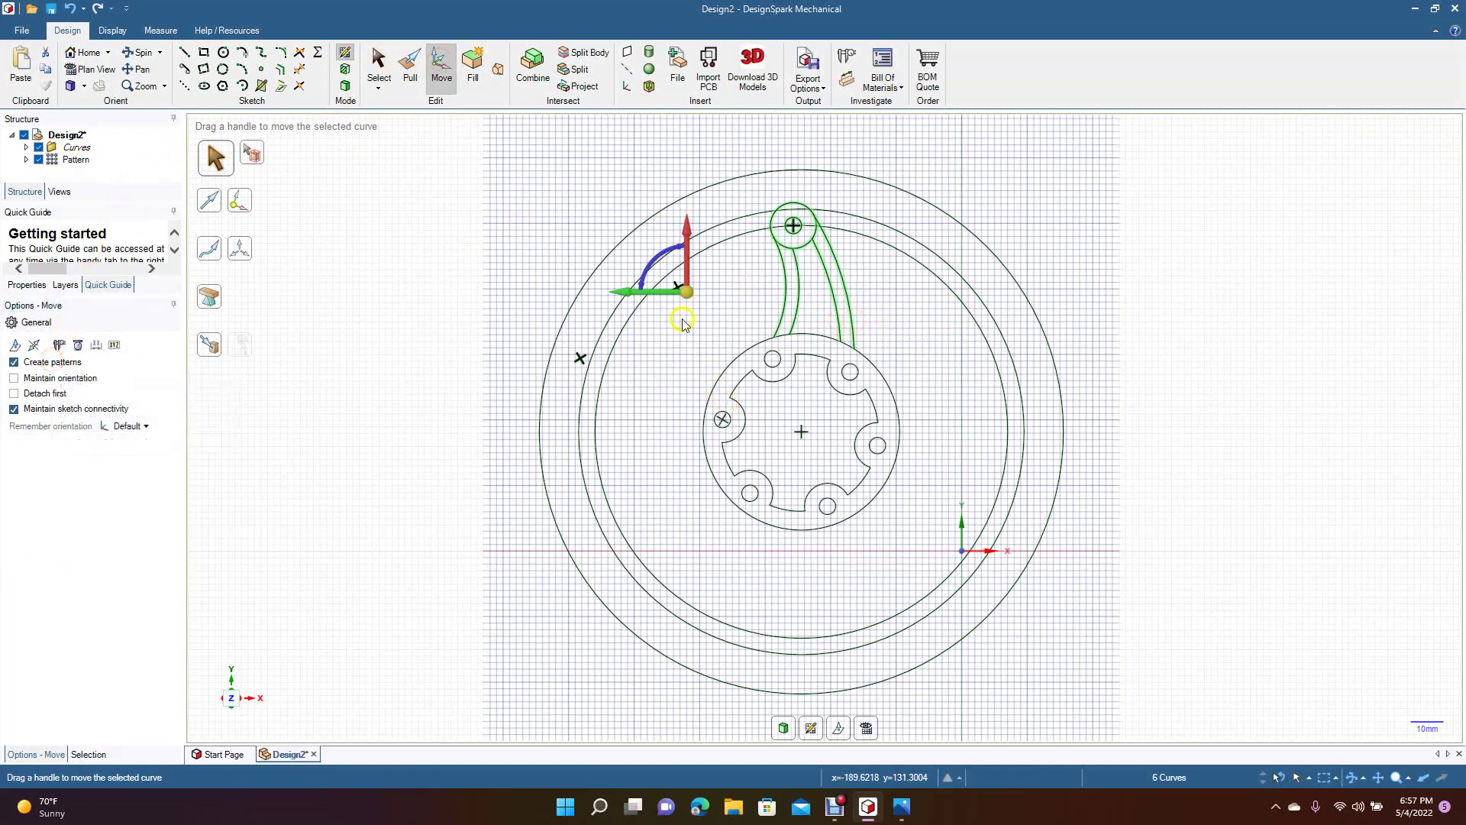
drag(687, 292, 679, 537)
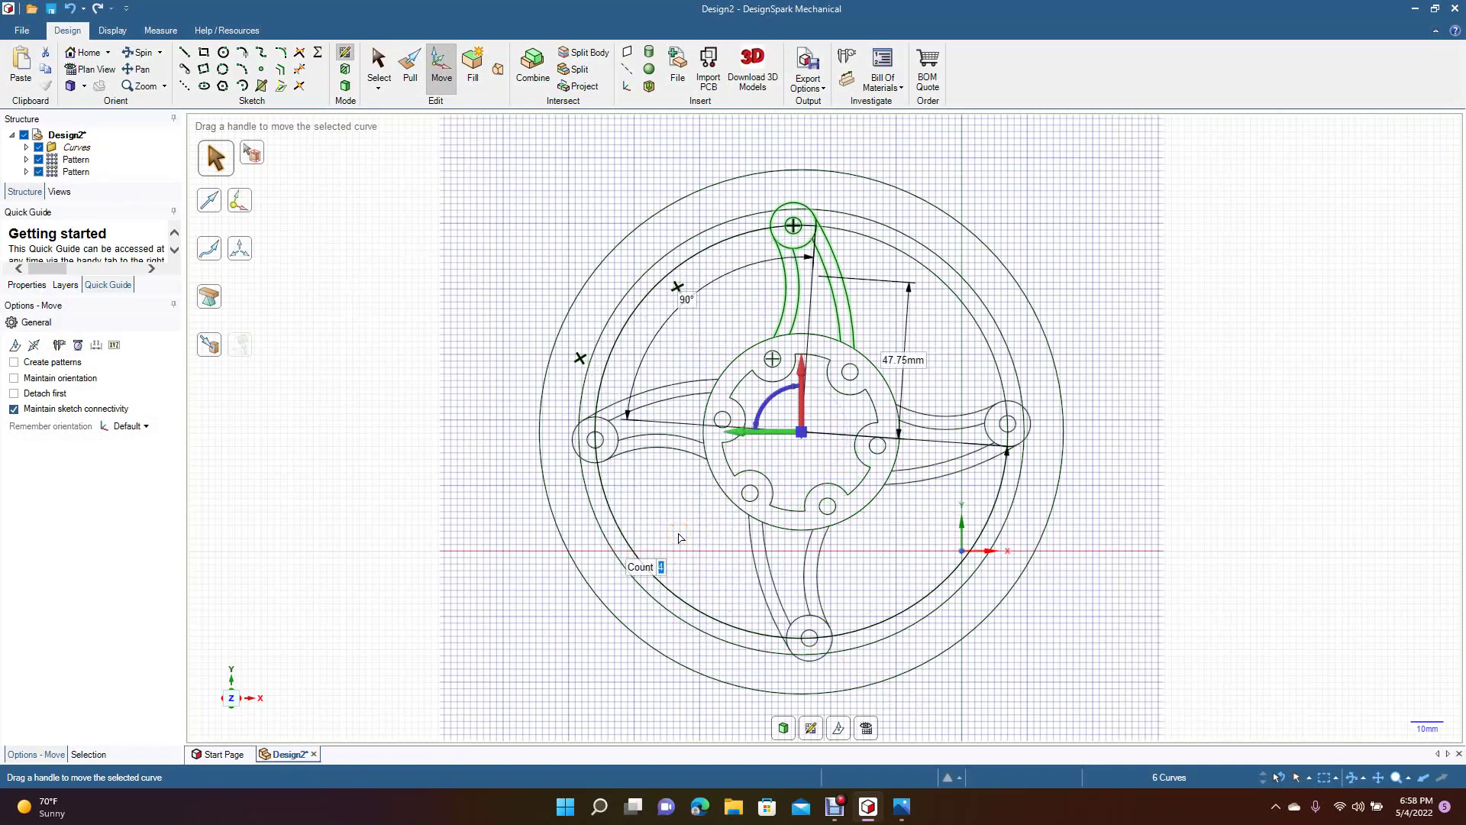
text(6)
key(Return)
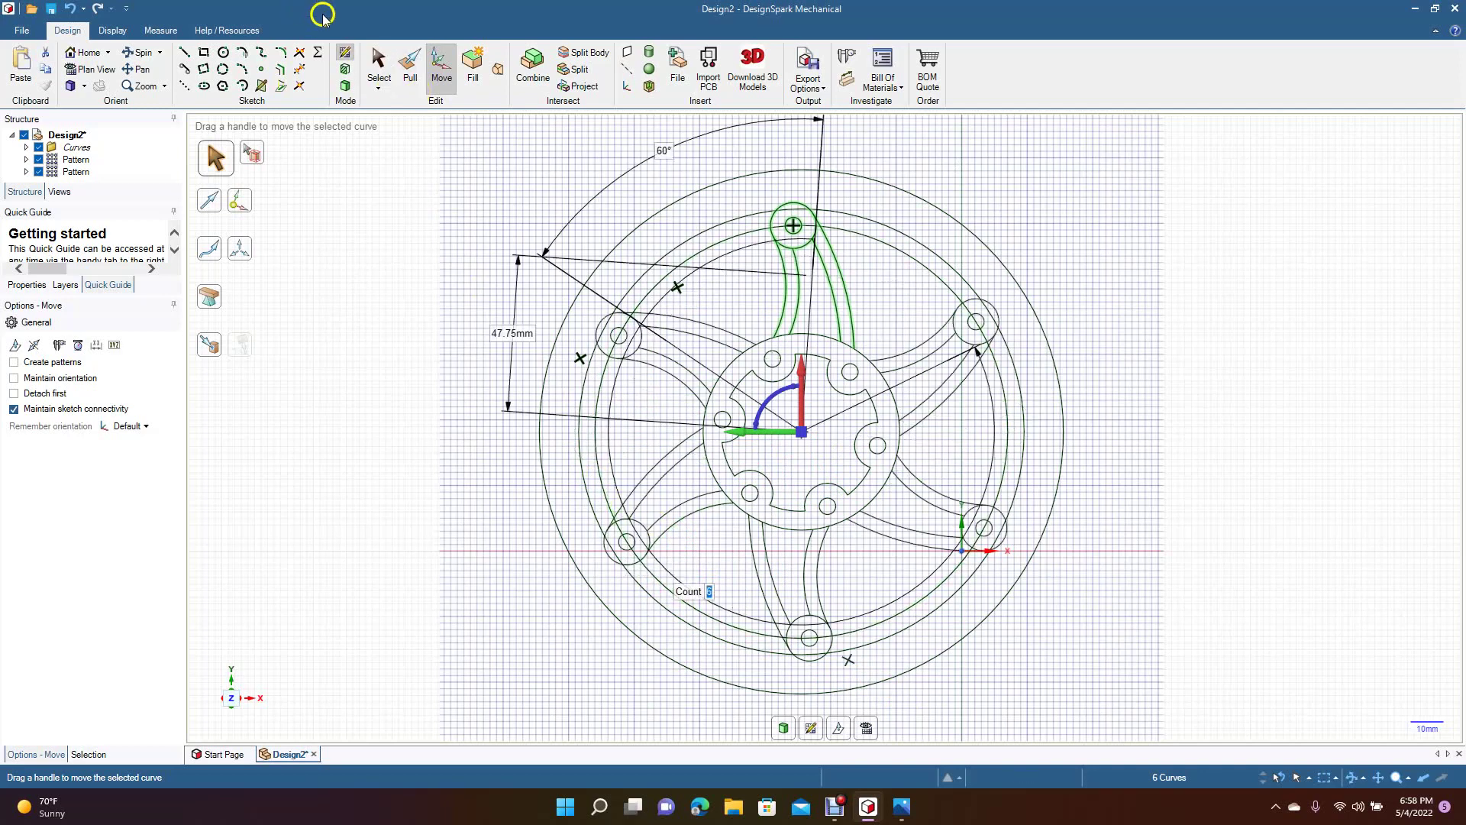
click(383, 59)
click(342, 292)
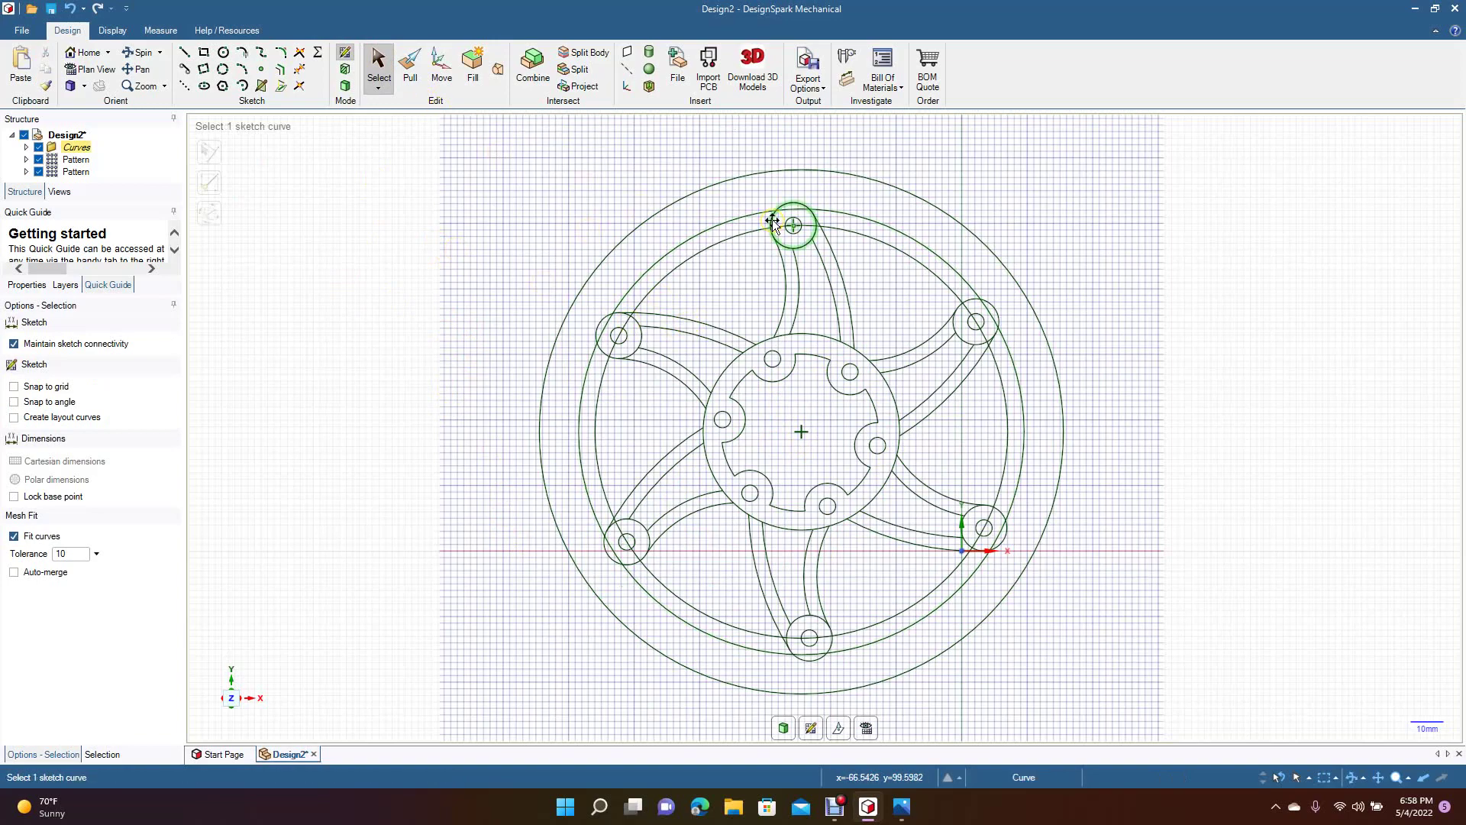
Trim the top spoke's outer end, removing the surplus end-circle arcs and the 126 mm circle segments crossing it while keeping the small hole.
scroll(776, 219, up, 3)
click(137, 69)
drag(551, 207, 529, 421)
click(299, 74)
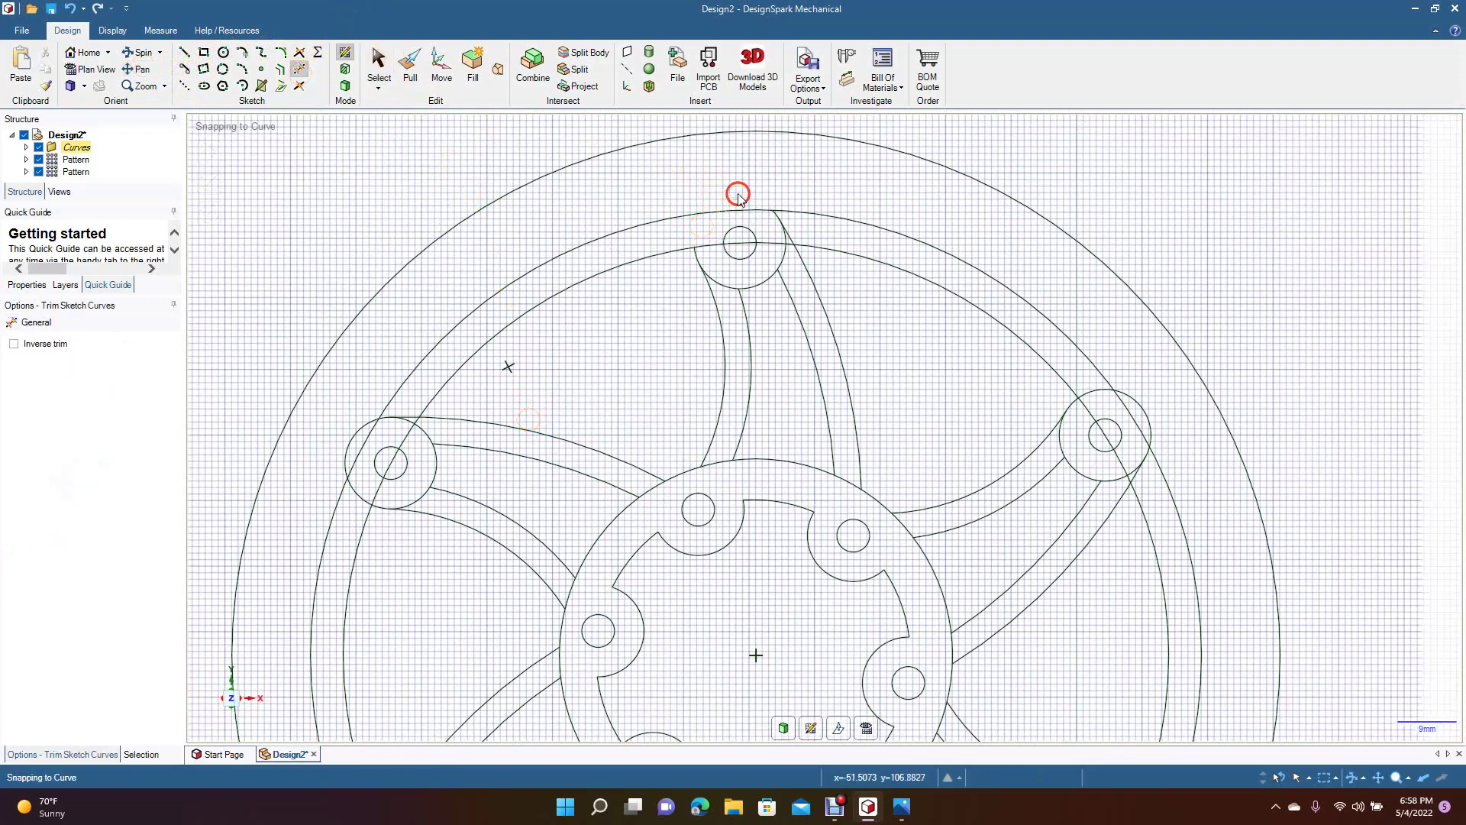
click(782, 220)
click(779, 220)
click(782, 252)
click(782, 243)
click(716, 247)
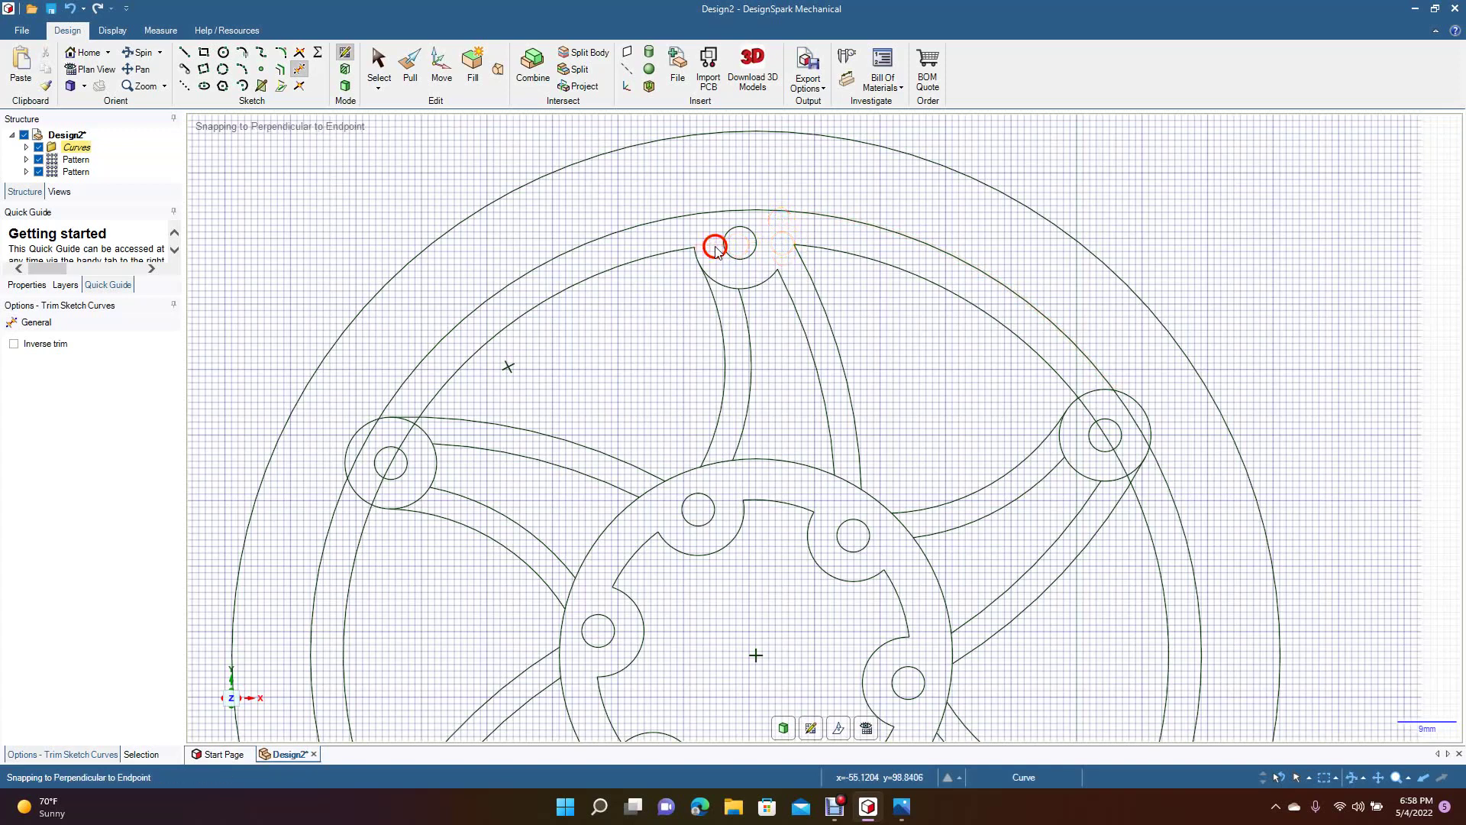
click(719, 281)
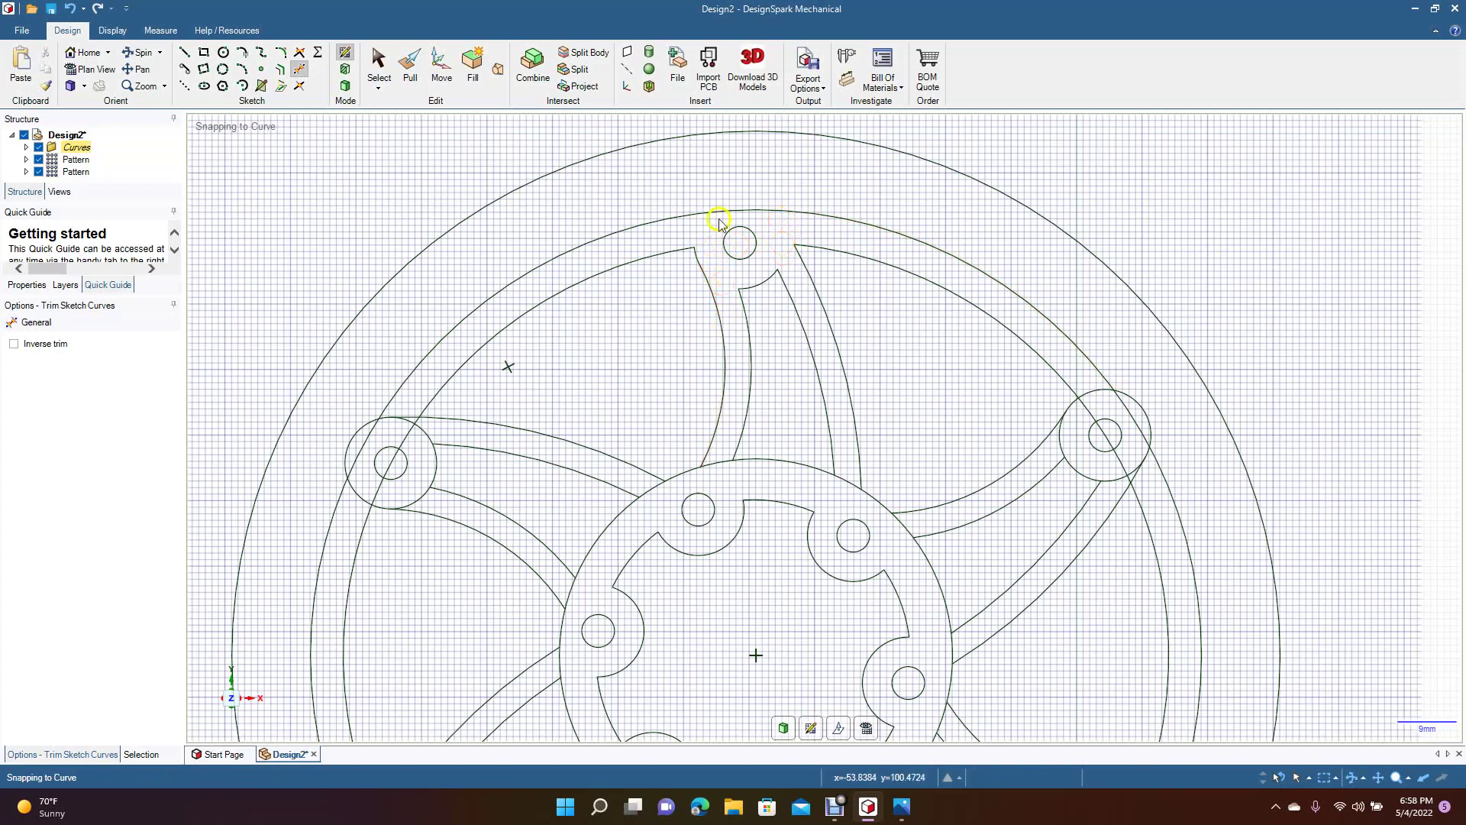
Trim the surplus end-circle arcs and 126 mm circle segments at the upper-right spoke's outer end, keeping the small hole.
click(1096, 392)
click(1146, 463)
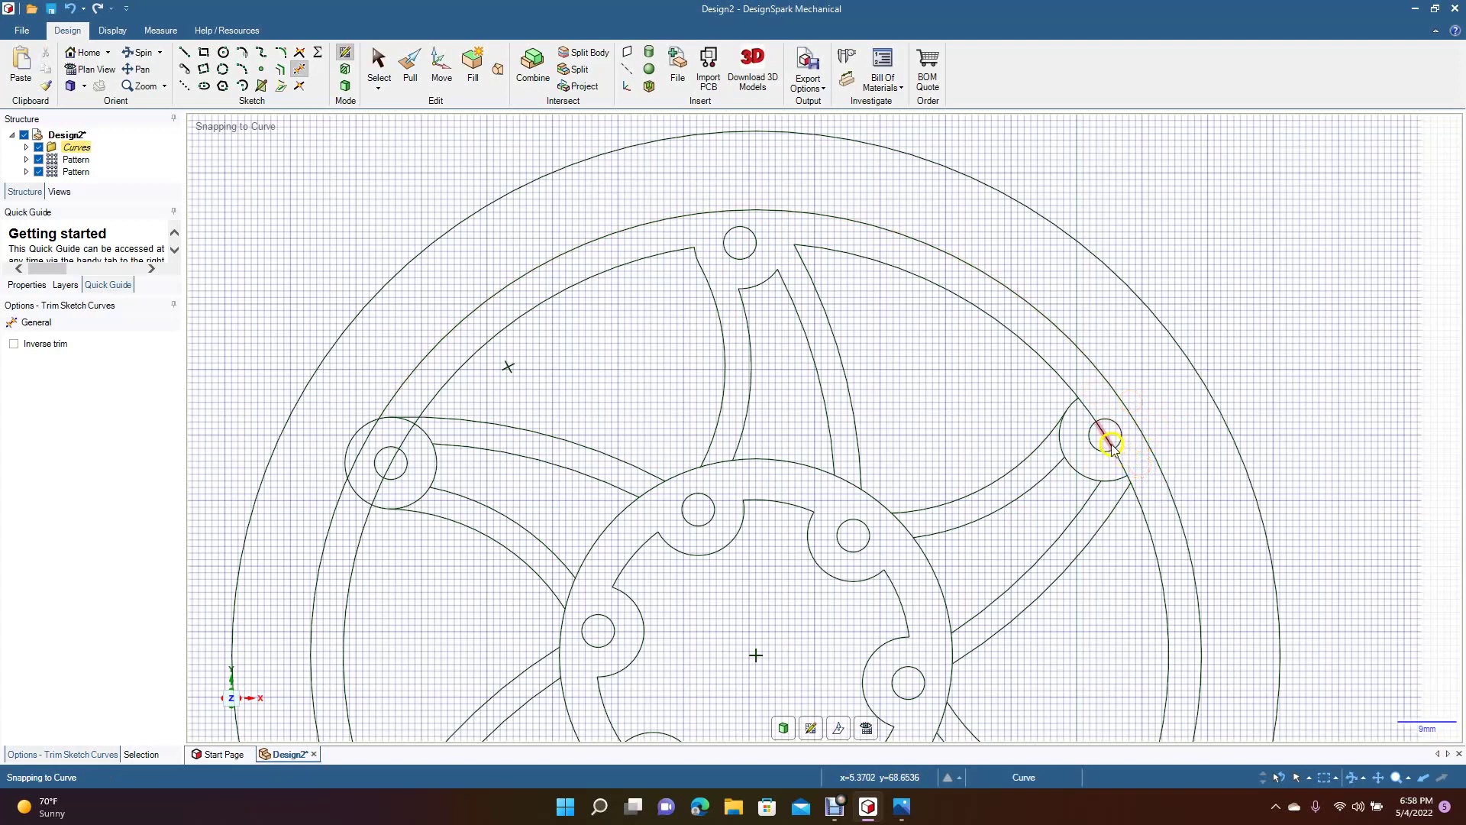
click(1127, 466)
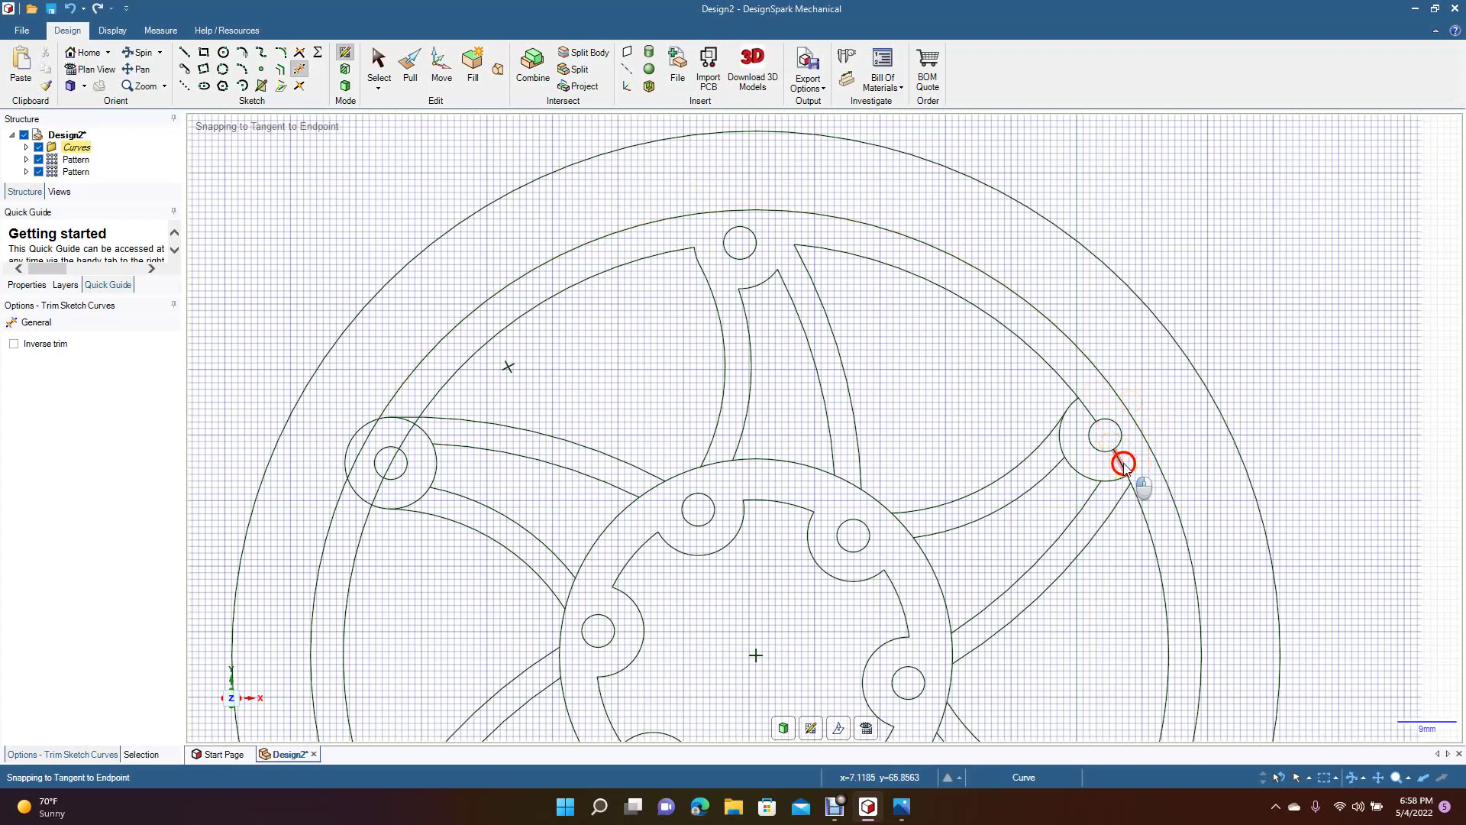
click(1115, 481)
click(1079, 410)
click(1060, 446)
click(1127, 481)
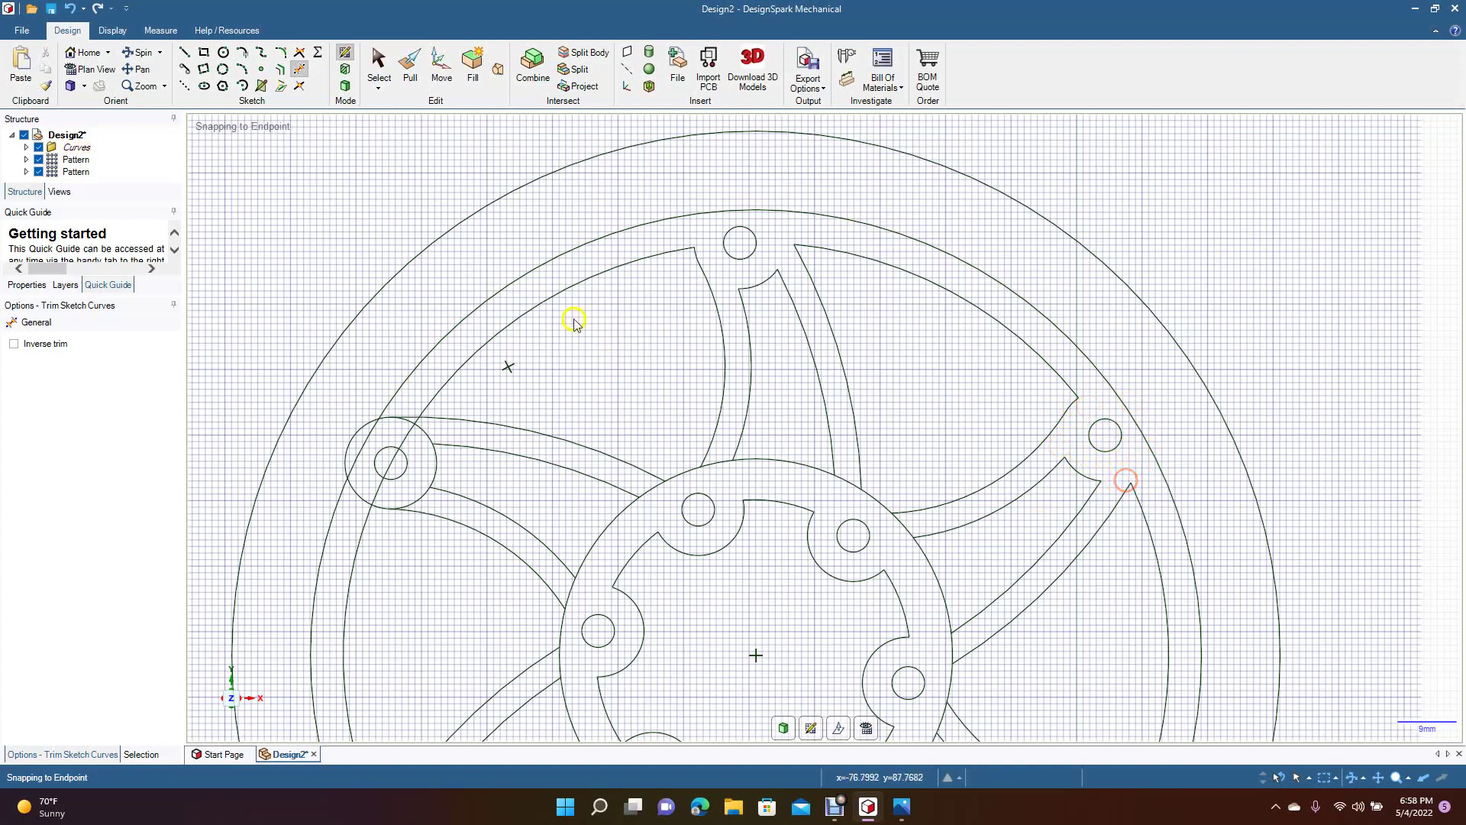
Trim the upper-left spoke's outer end, removing surplus end-circle arcs and the 126 mm circle segments there while keeping the small hole whole.
click(418, 425)
click(409, 422)
click(398, 418)
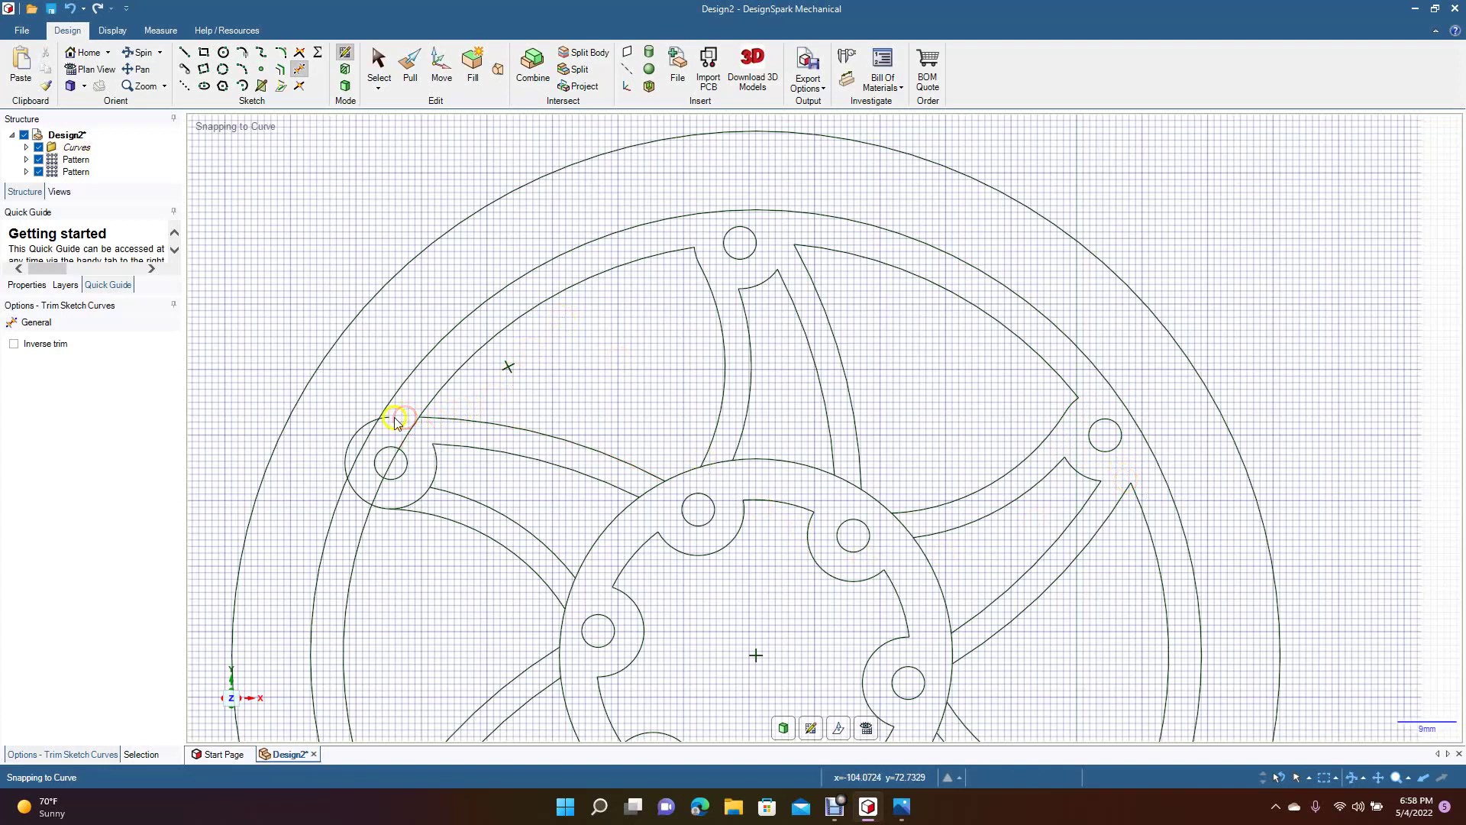
click(371, 421)
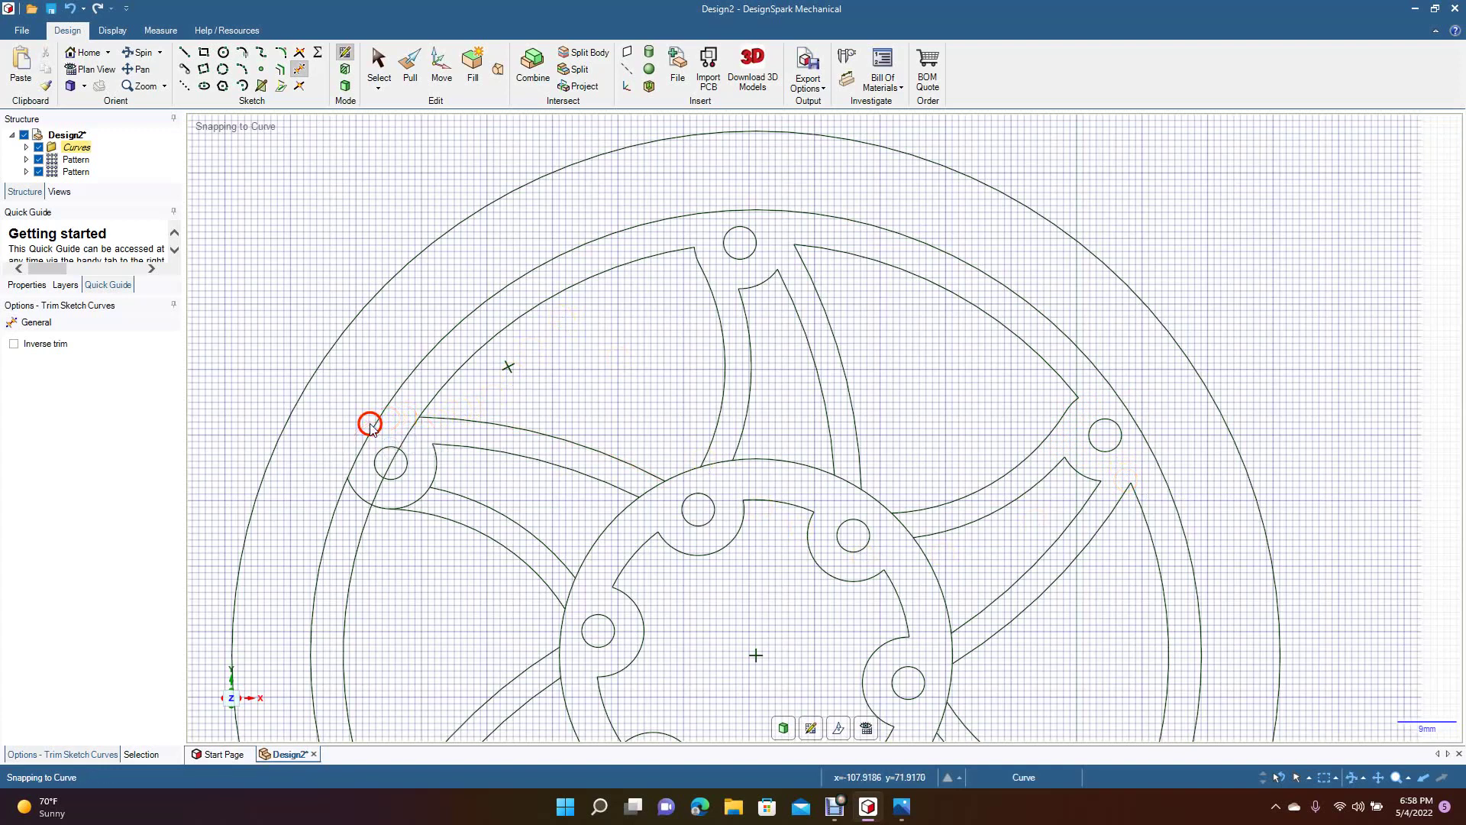
click(362, 497)
click(382, 506)
click(418, 503)
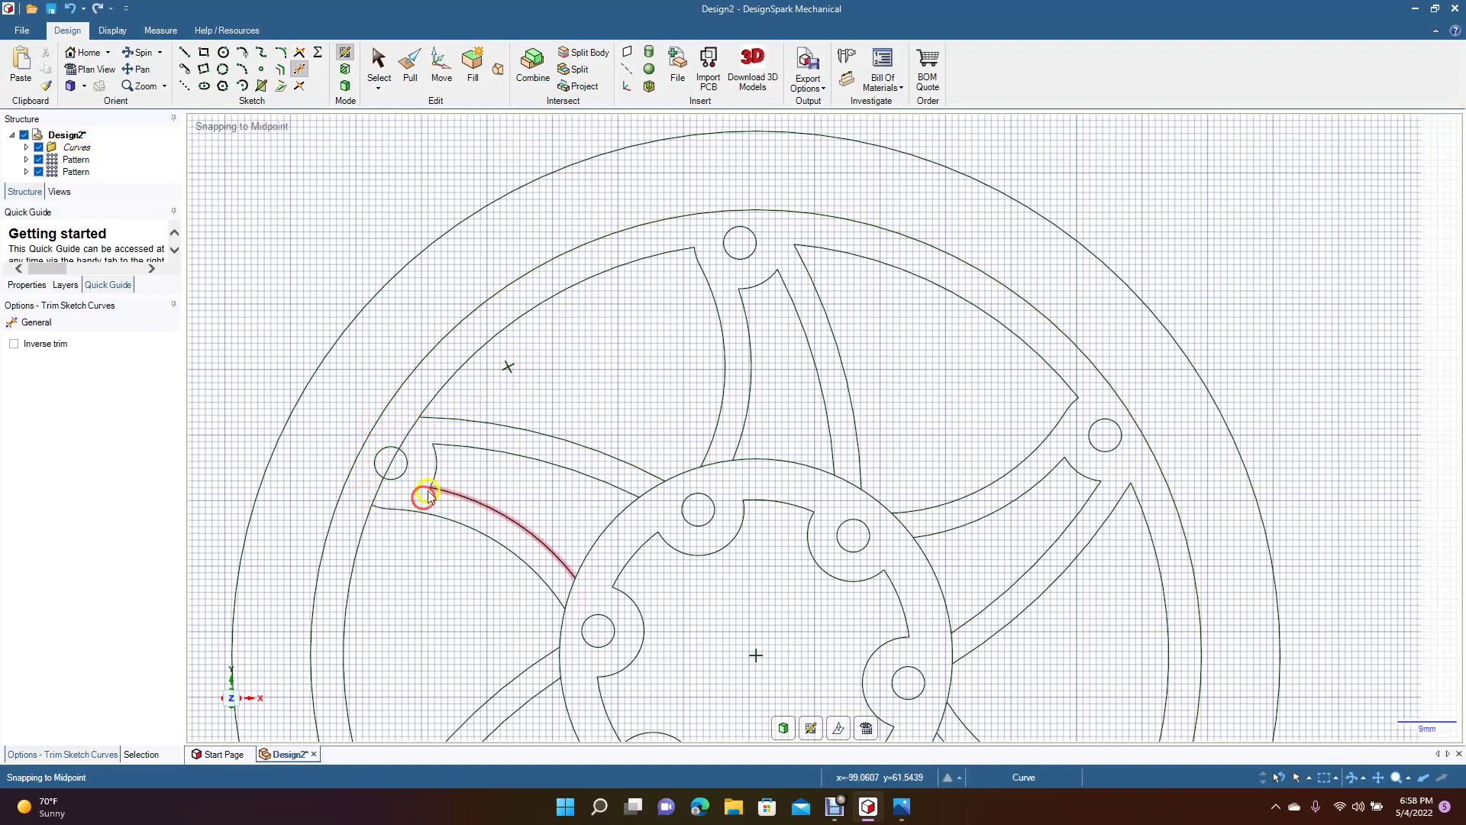
click(391, 464)
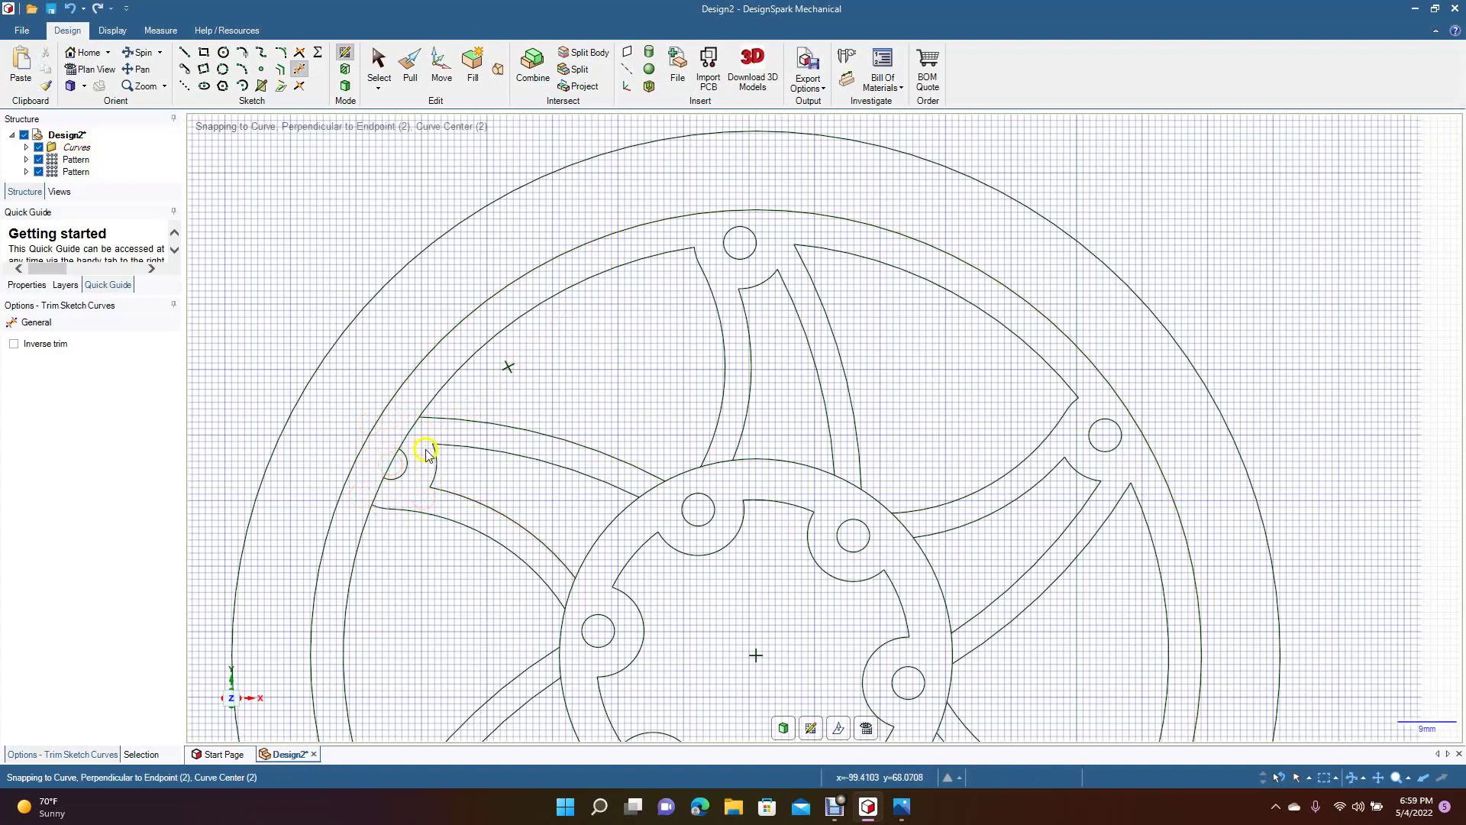
click(396, 458)
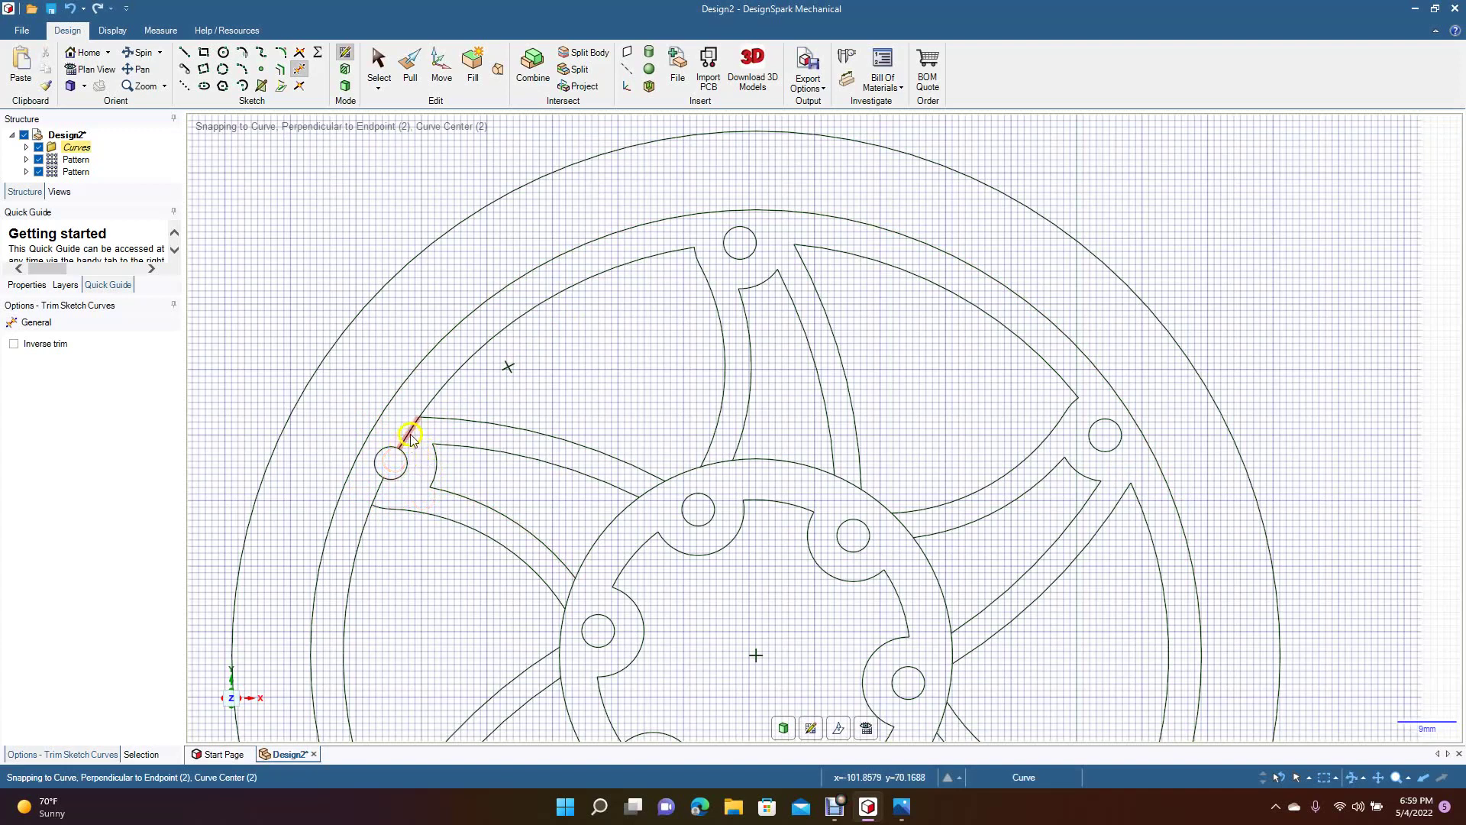
click(410, 434)
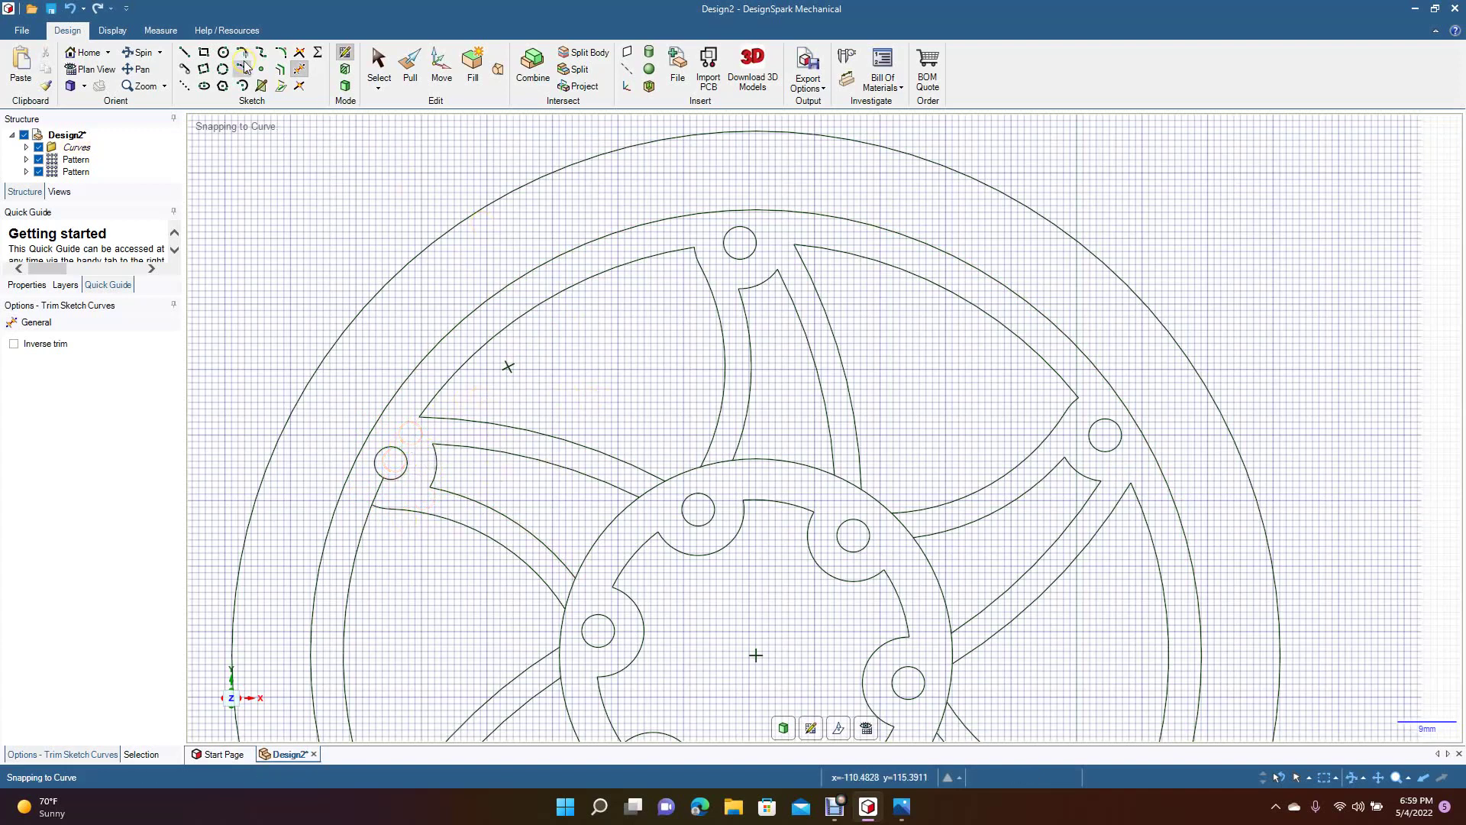
Trim the end-circle arcs and 126 mm circle segments at the lower-left spoke's outer end, keeping the small hole.
click(137, 69)
drag(491, 599, 527, 375)
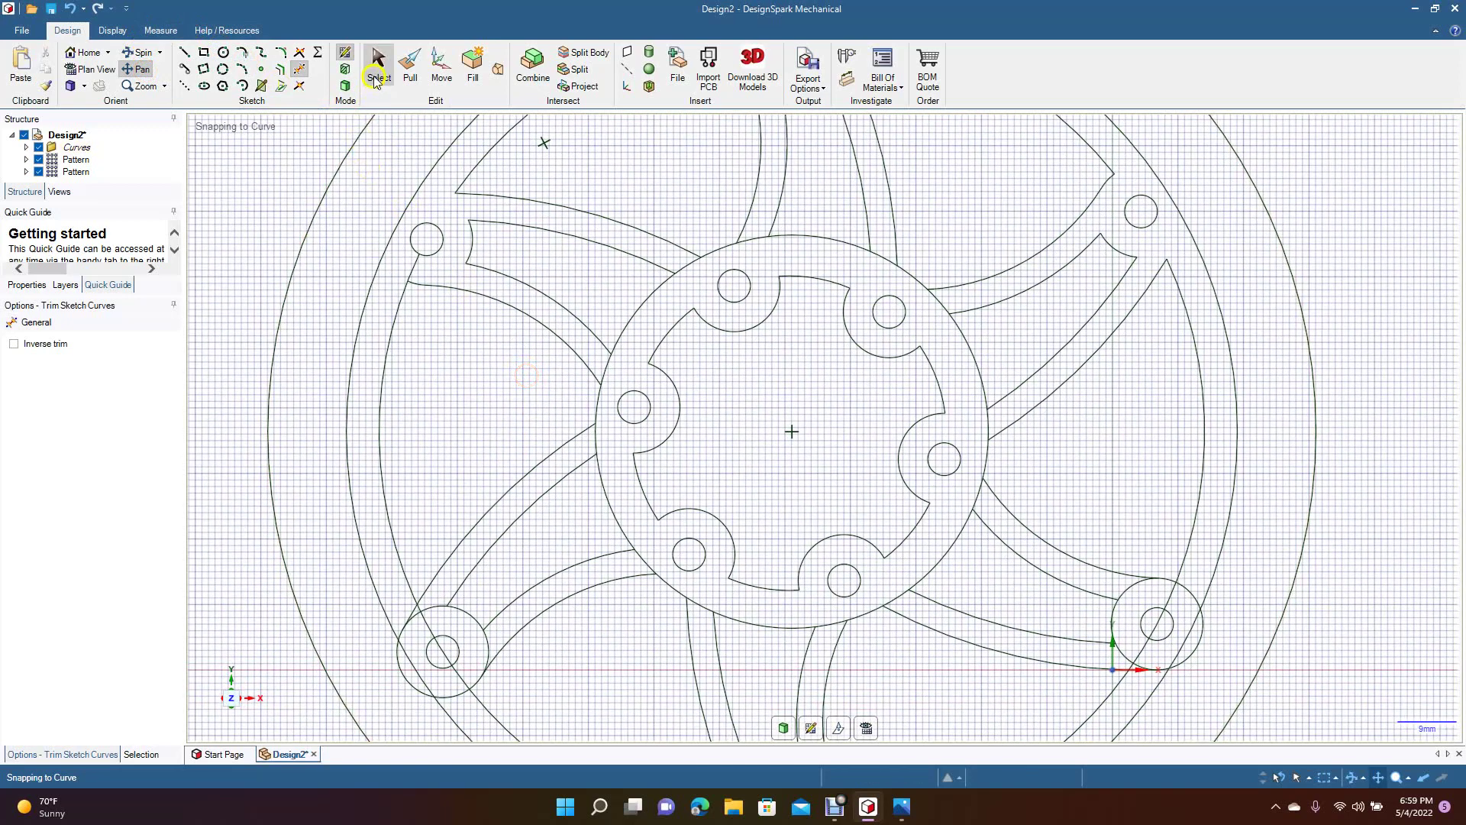
click(376, 77)
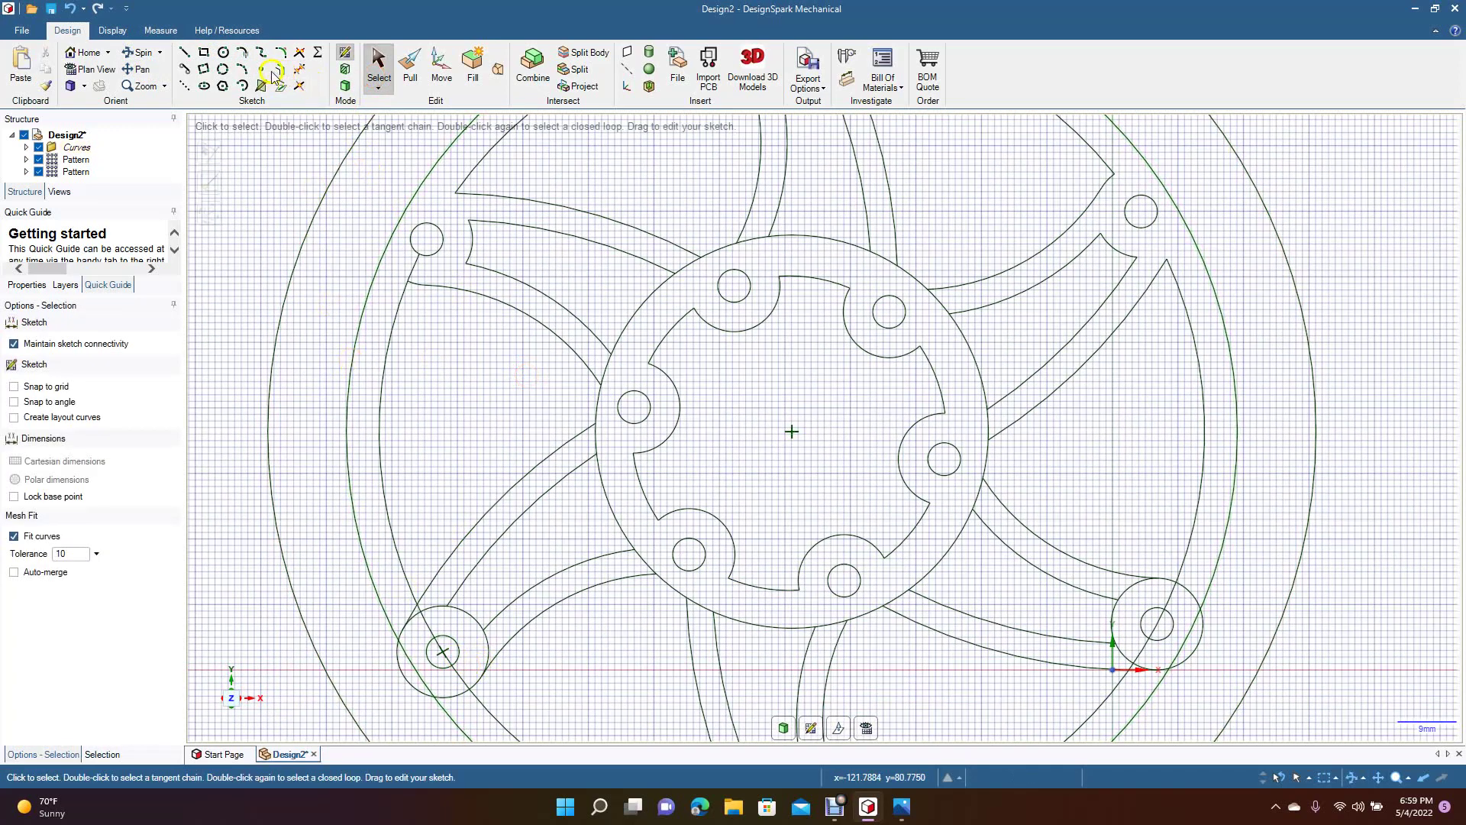
click(299, 69)
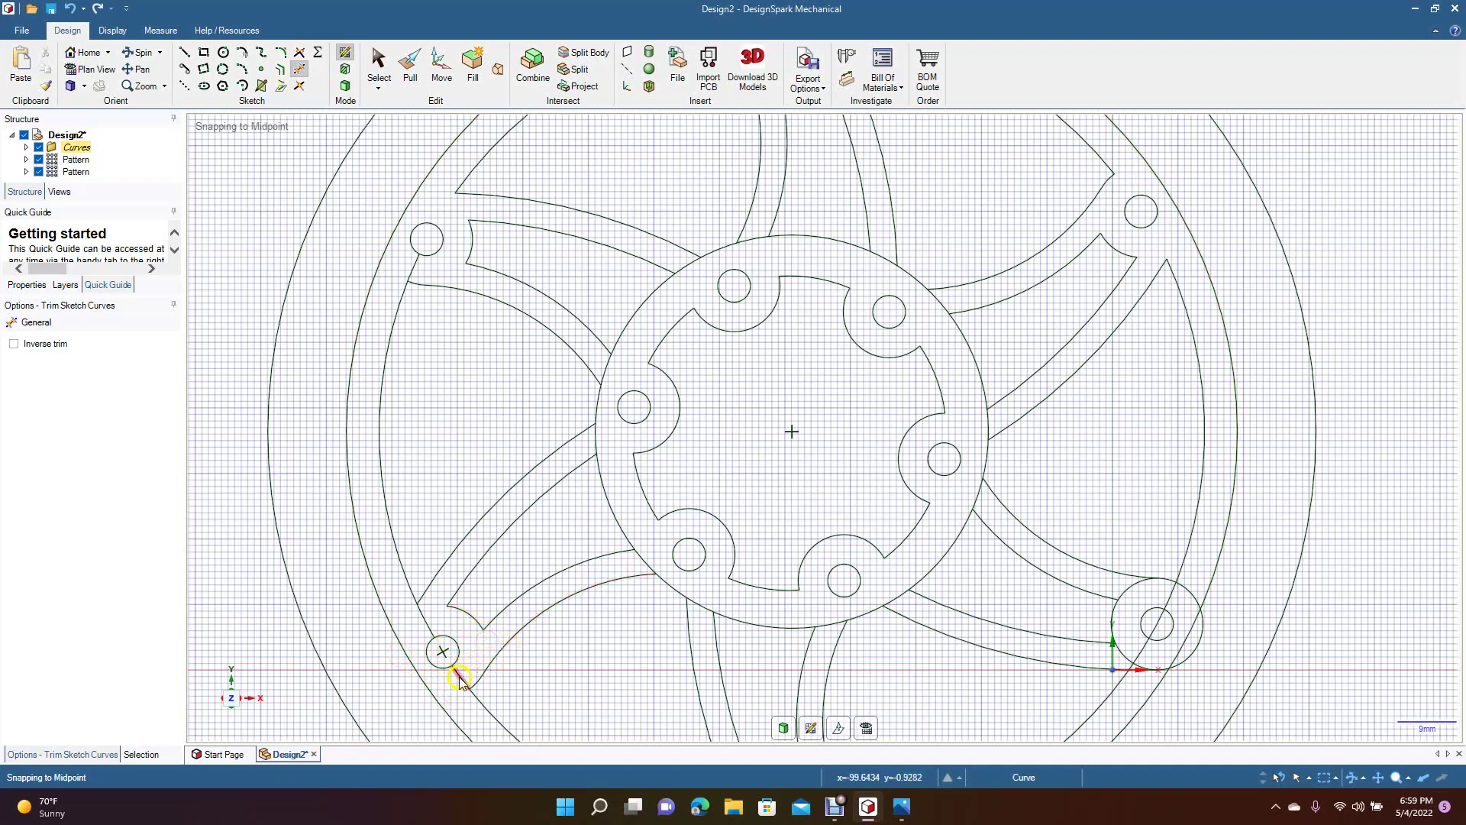
click(431, 633)
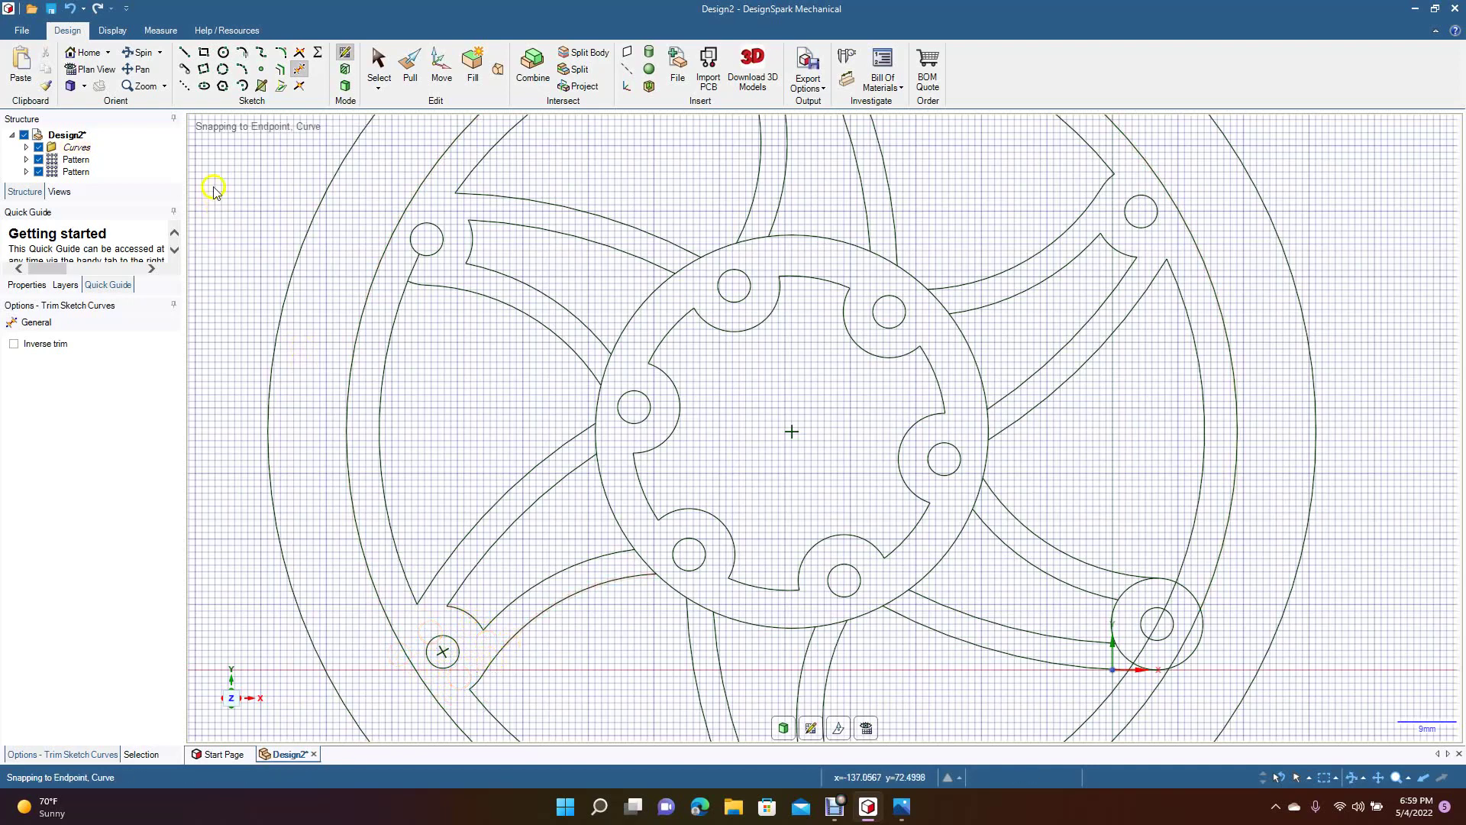
Trim the end-circle arcs, spoke overhangs and 126 mm circle segments at the bottom spoke's outer end, keeping the small hole.
click(137, 69)
drag(407, 398, 353, 236)
click(303, 70)
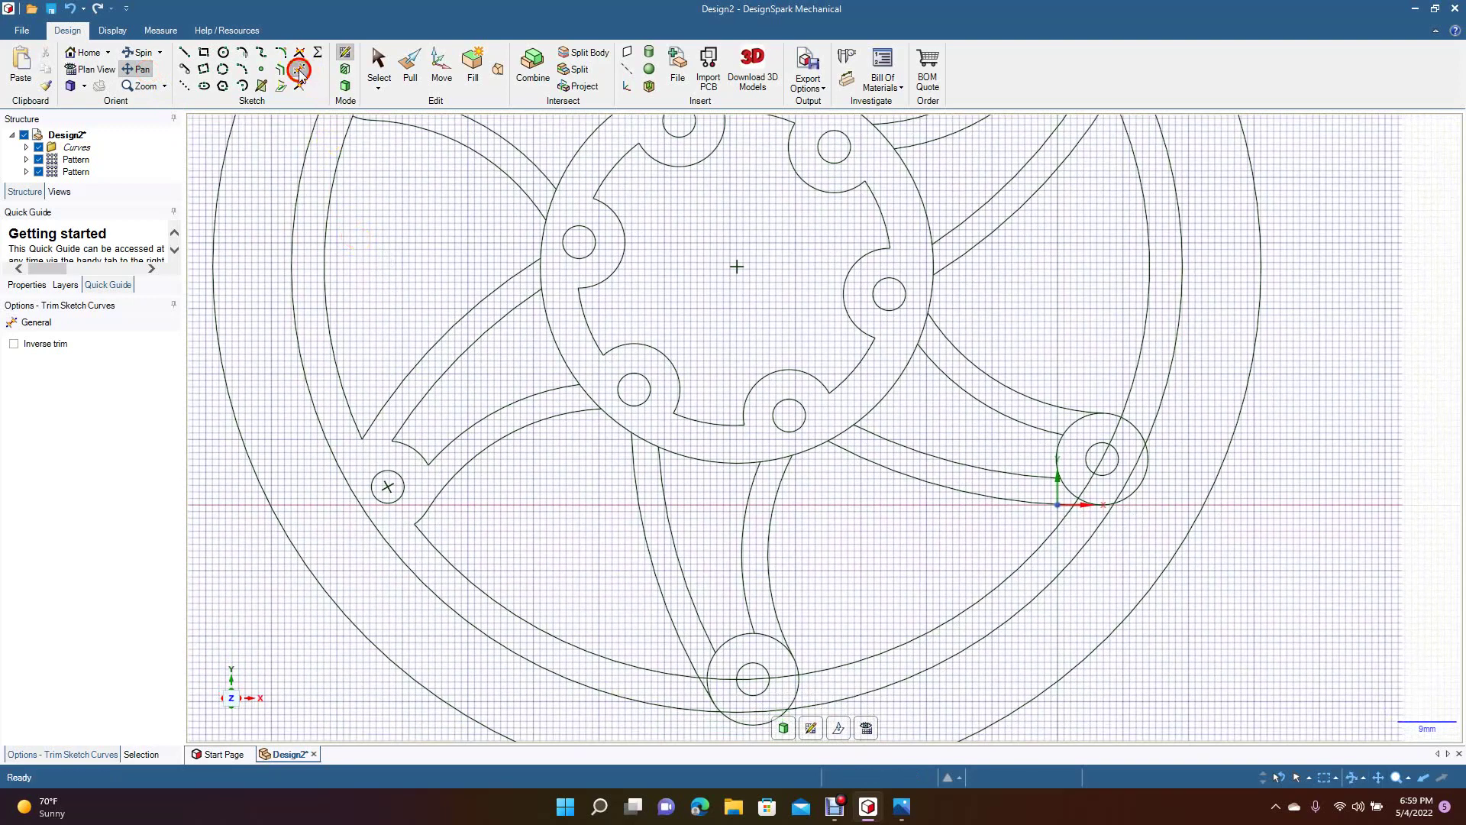
click(715, 678)
click(774, 677)
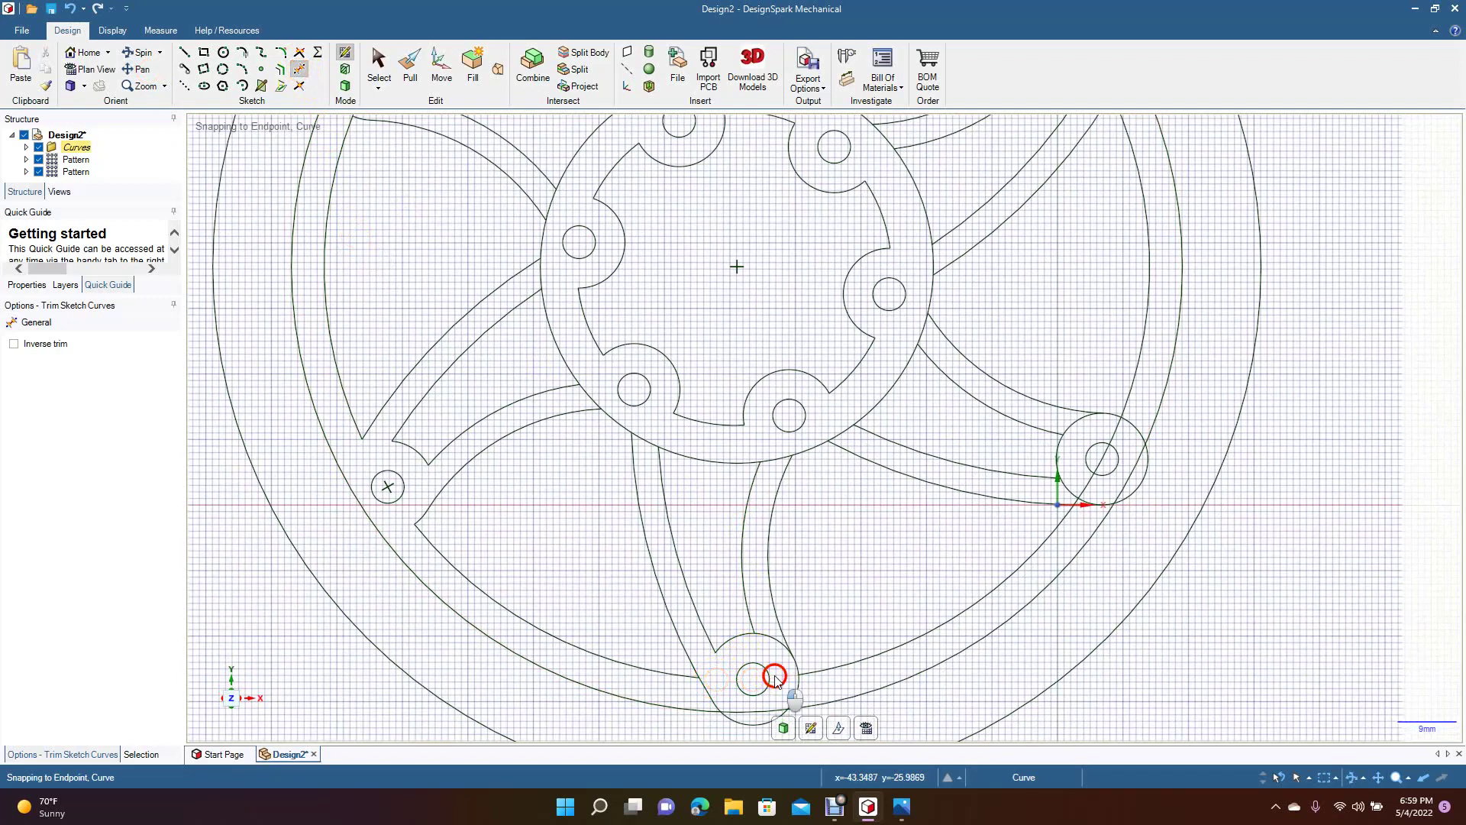
click(773, 639)
click(802, 690)
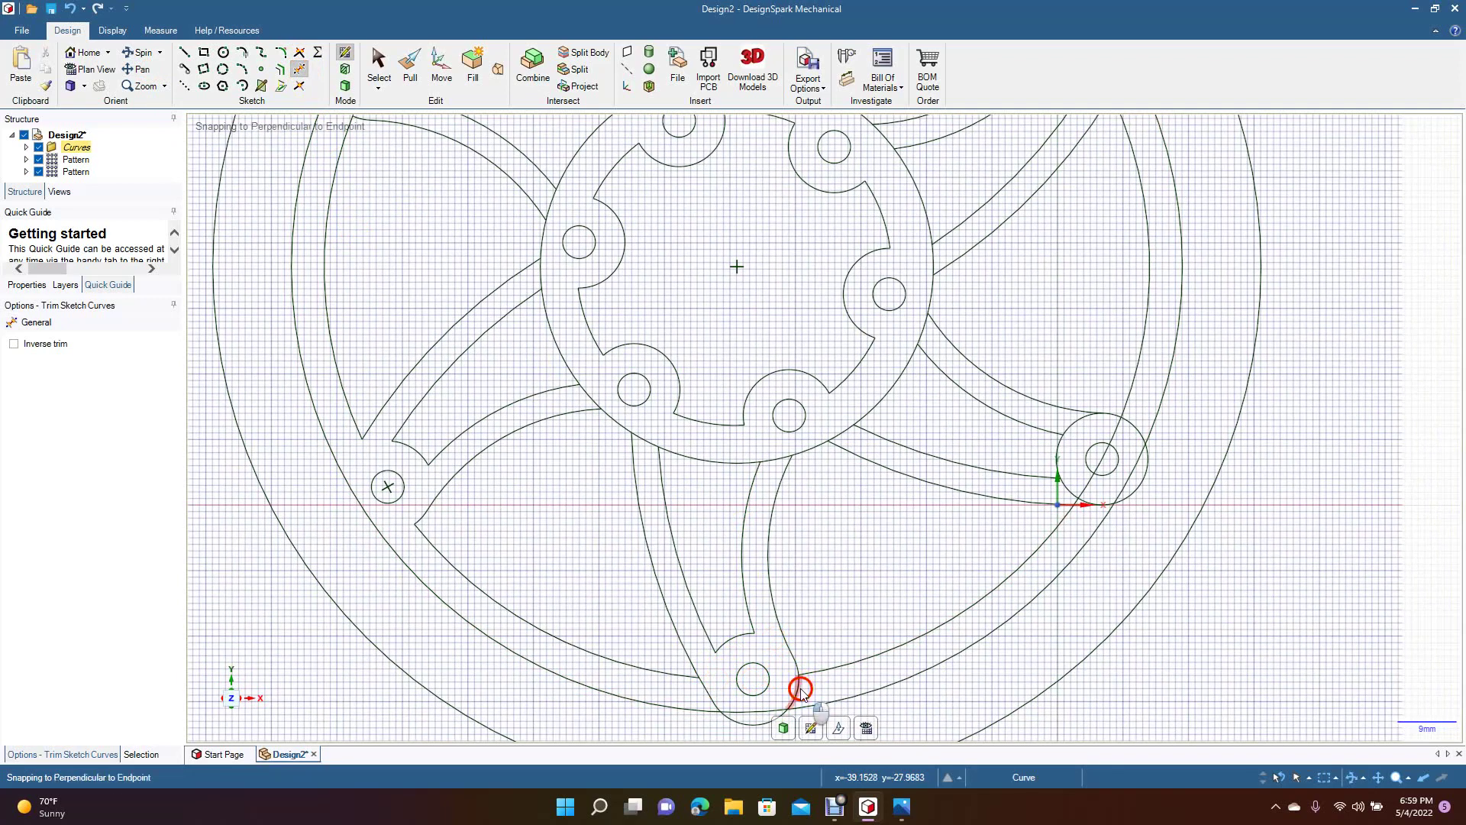
click(707, 698)
click(734, 721)
click(720, 710)
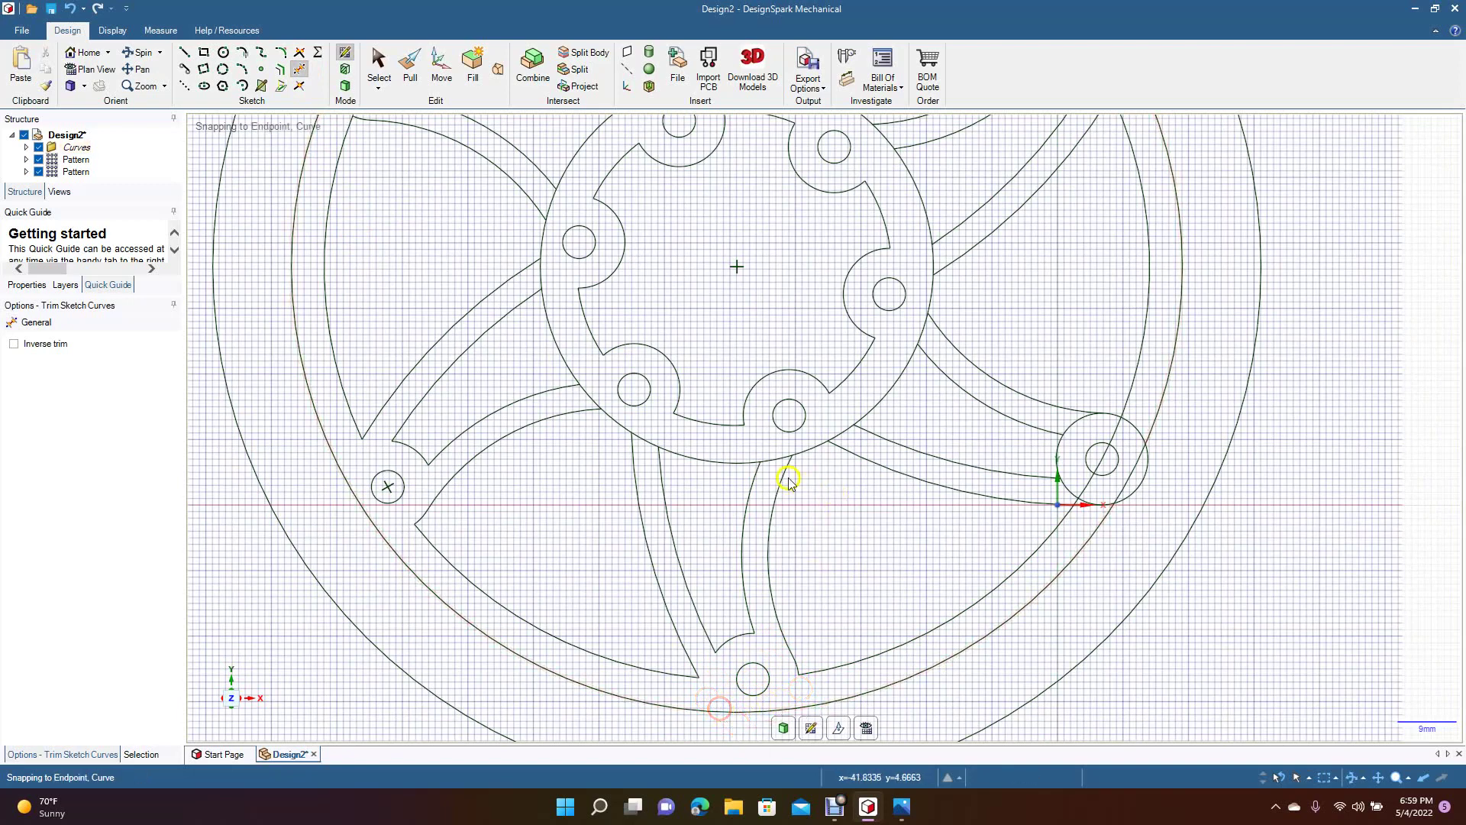
Trim the hub's outer circle where the lower spokes and the adjoining legs of the upper spokes meet it, opening them into the hub.
click(646, 436)
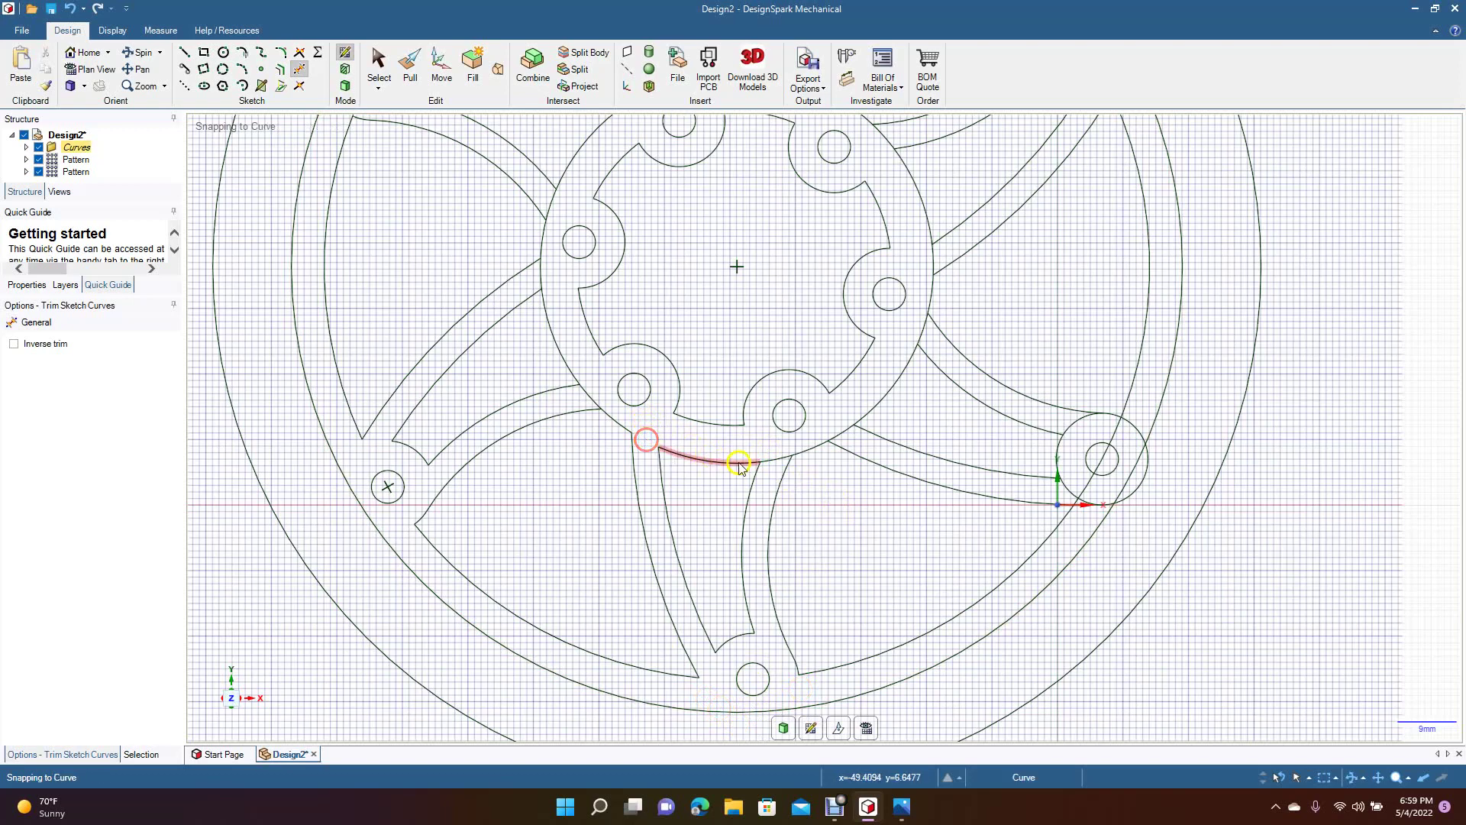
click(760, 463)
click(544, 273)
click(592, 387)
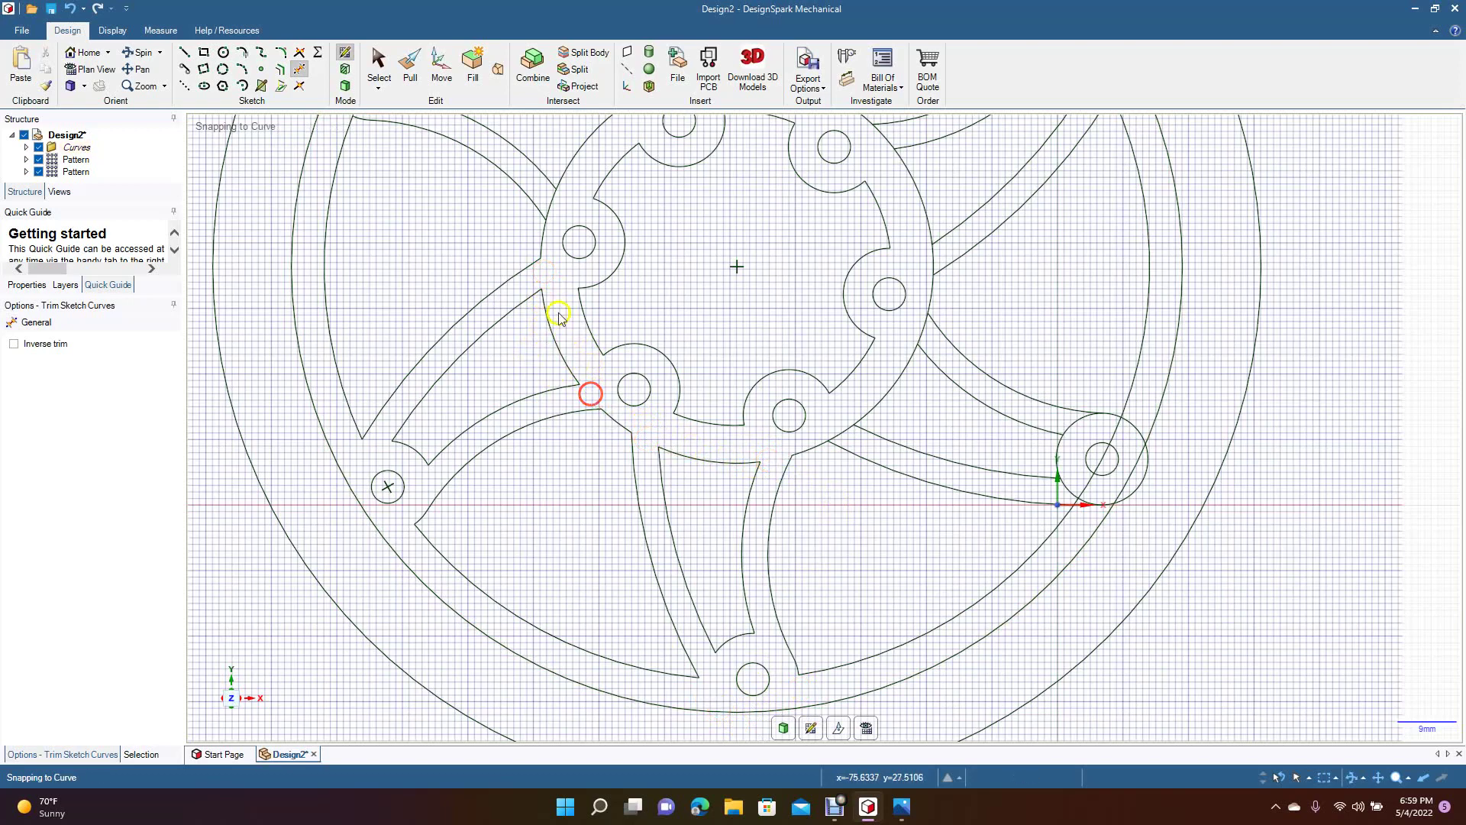
click(550, 211)
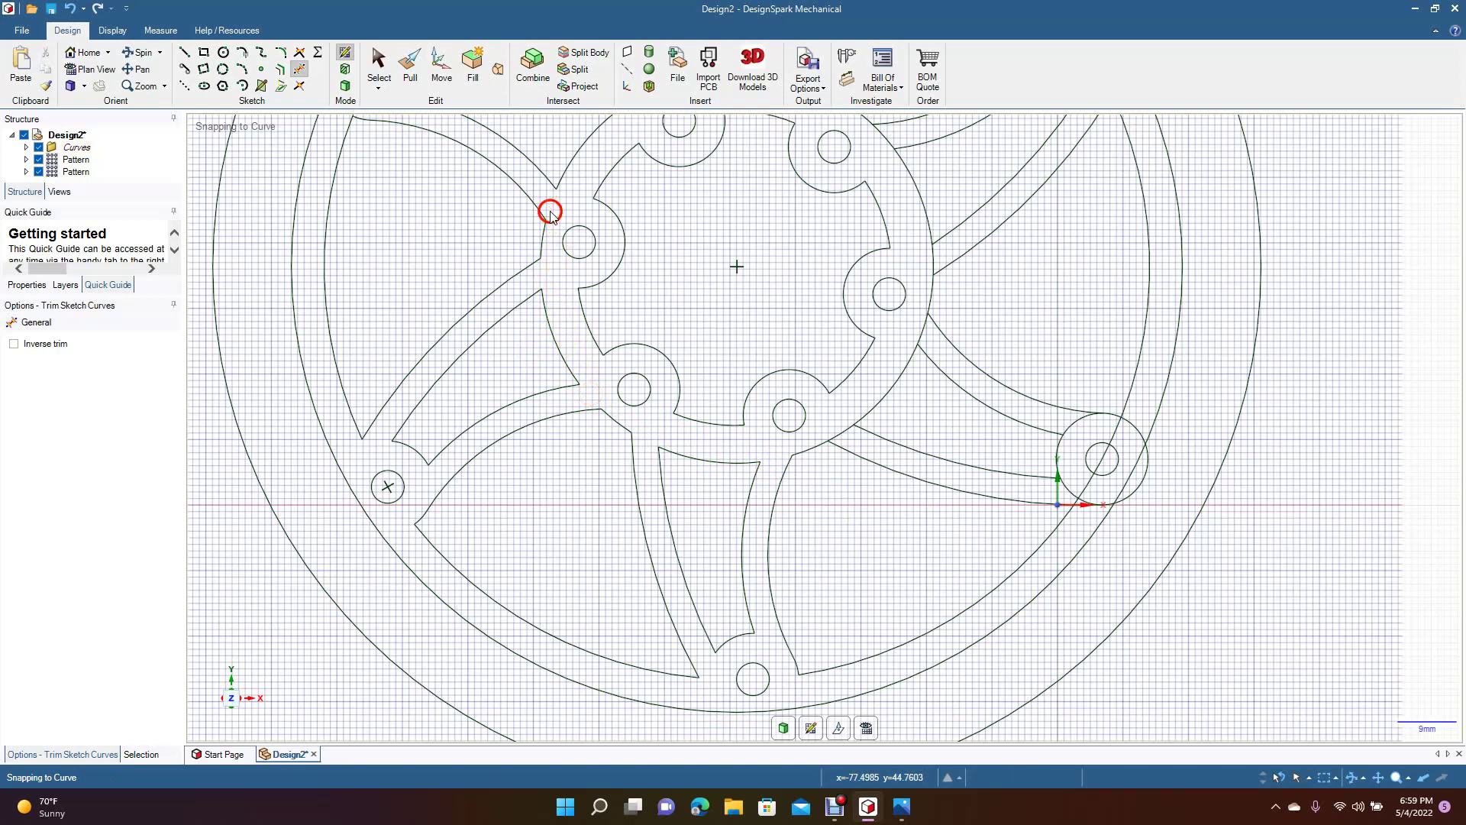
click(843, 433)
click(923, 327)
click(933, 261)
click(883, 134)
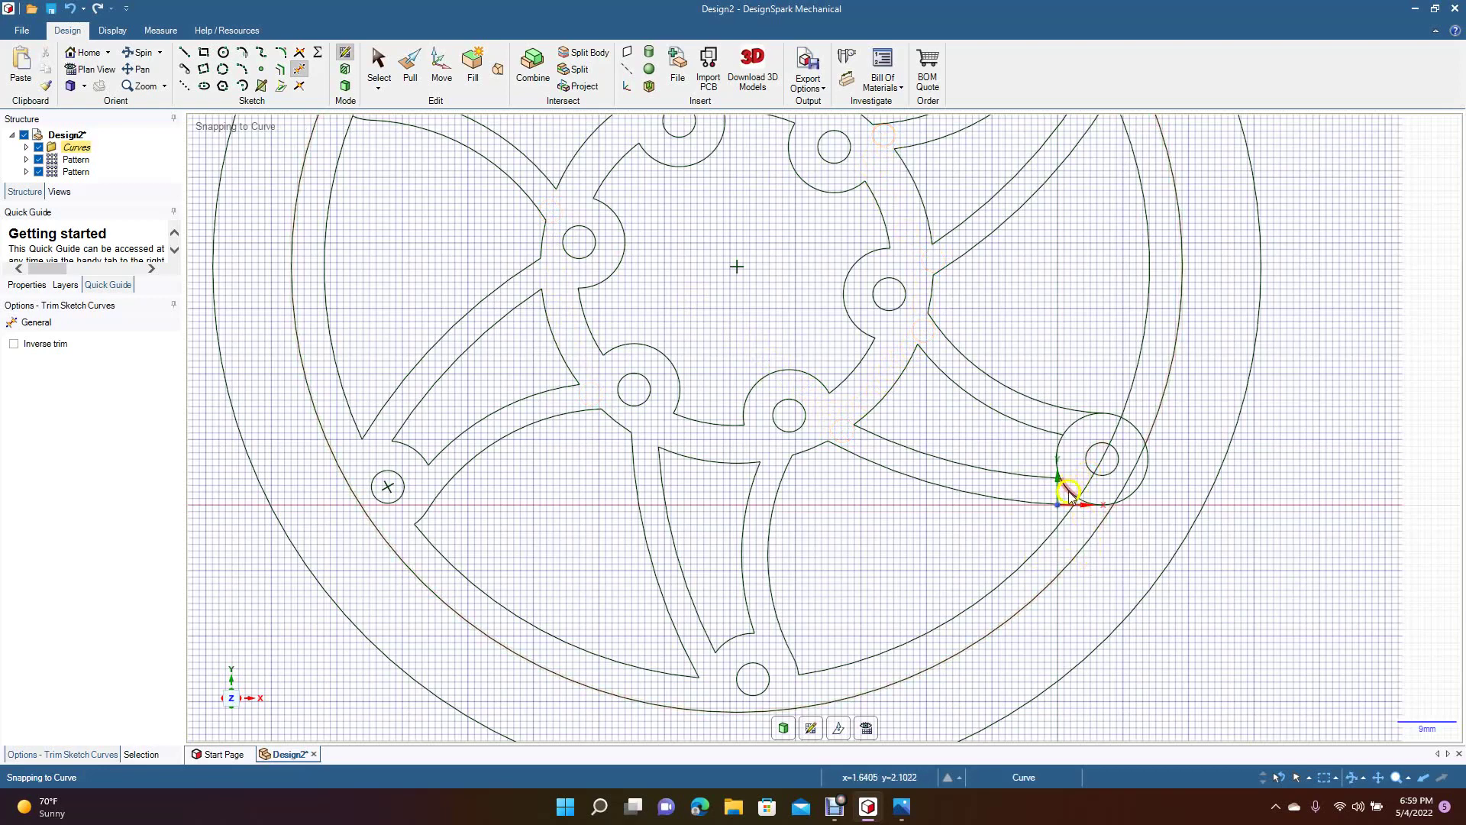
Trim the surplus end-circle arcs and 126 mm circle segments at the lower-right spoke's outer end, keeping the small hole.
click(1070, 425)
click(1111, 438)
click(1081, 496)
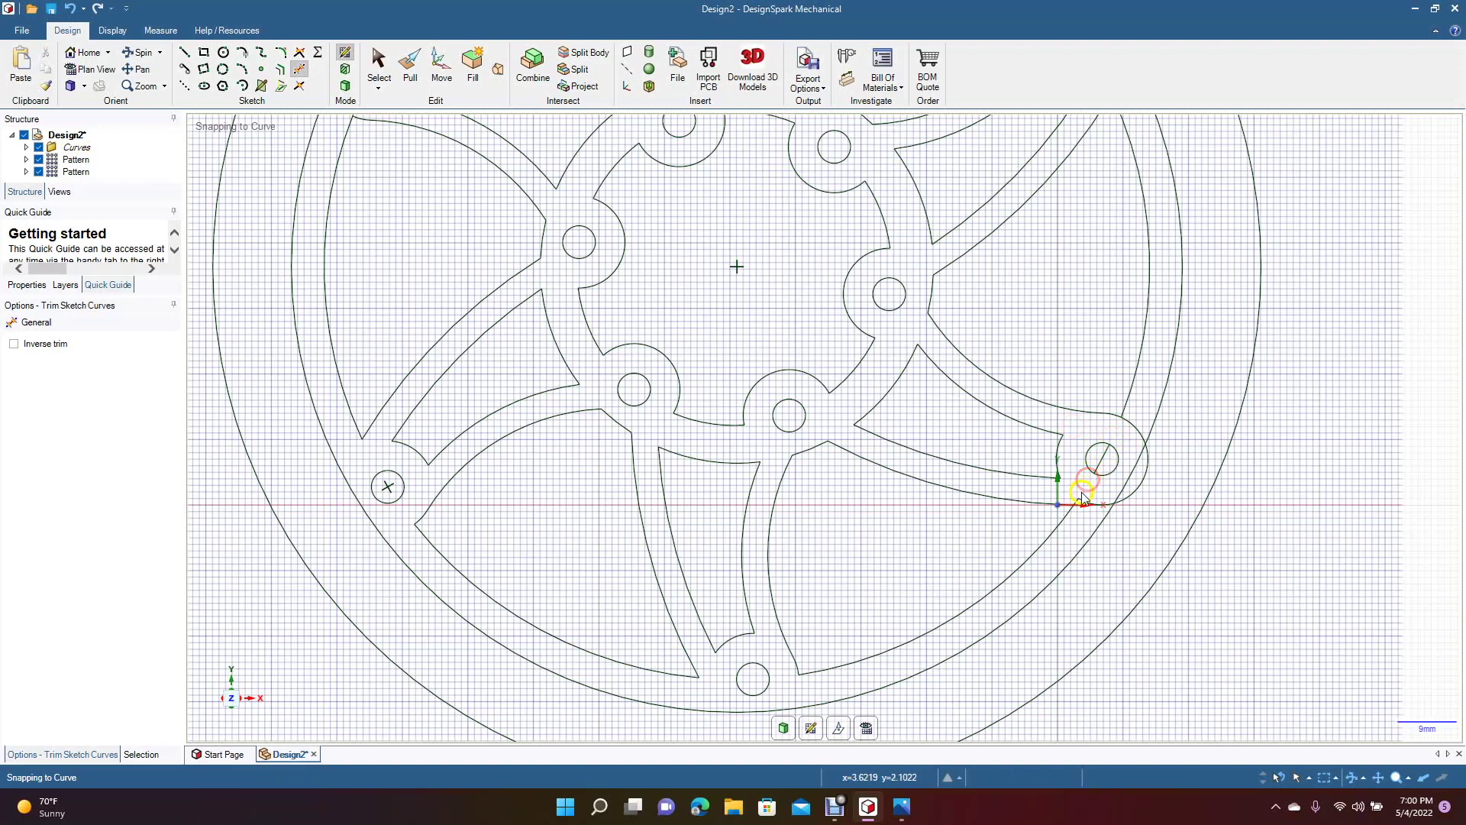
click(1092, 468)
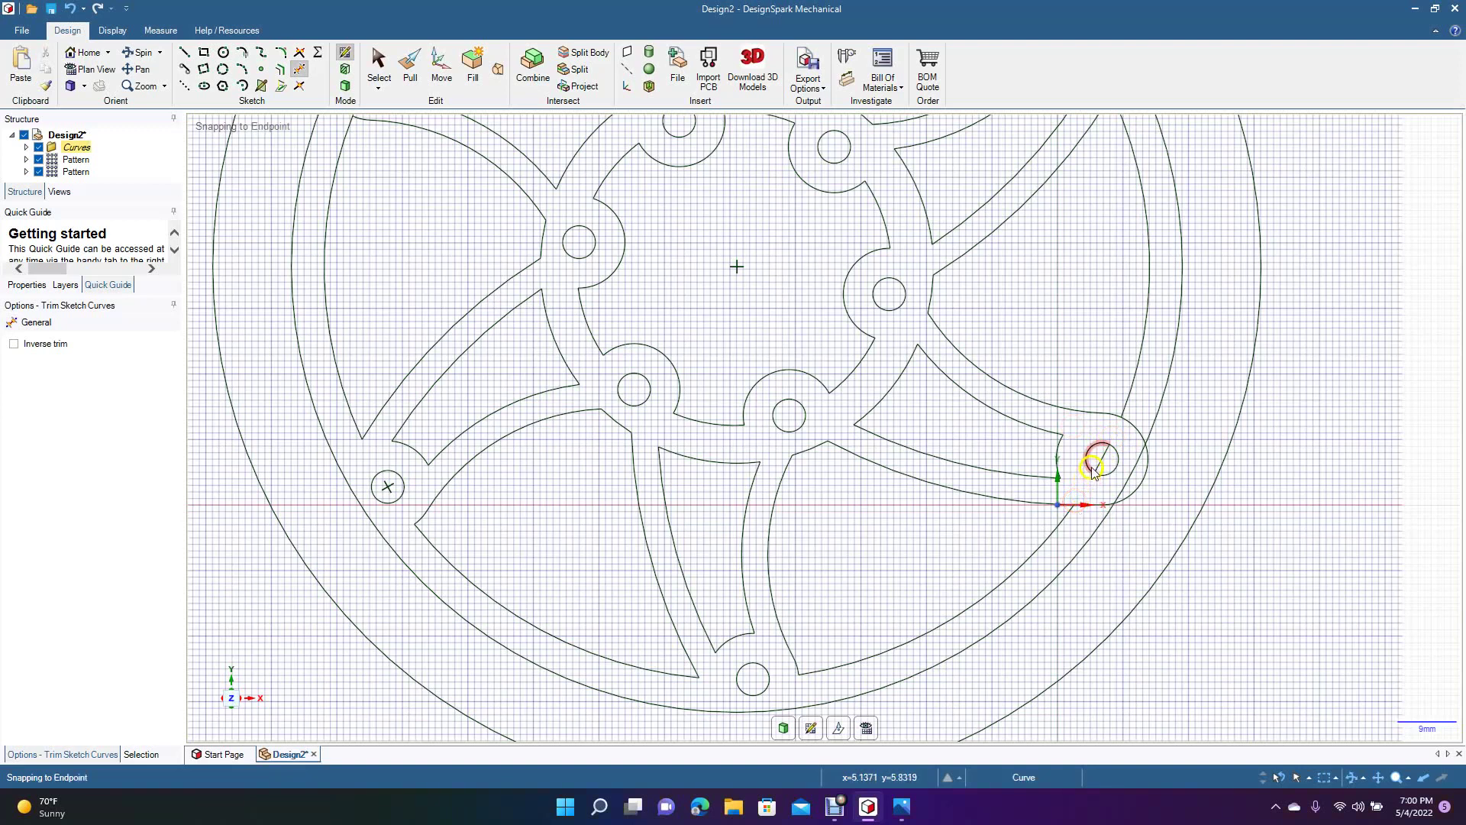
click(1135, 428)
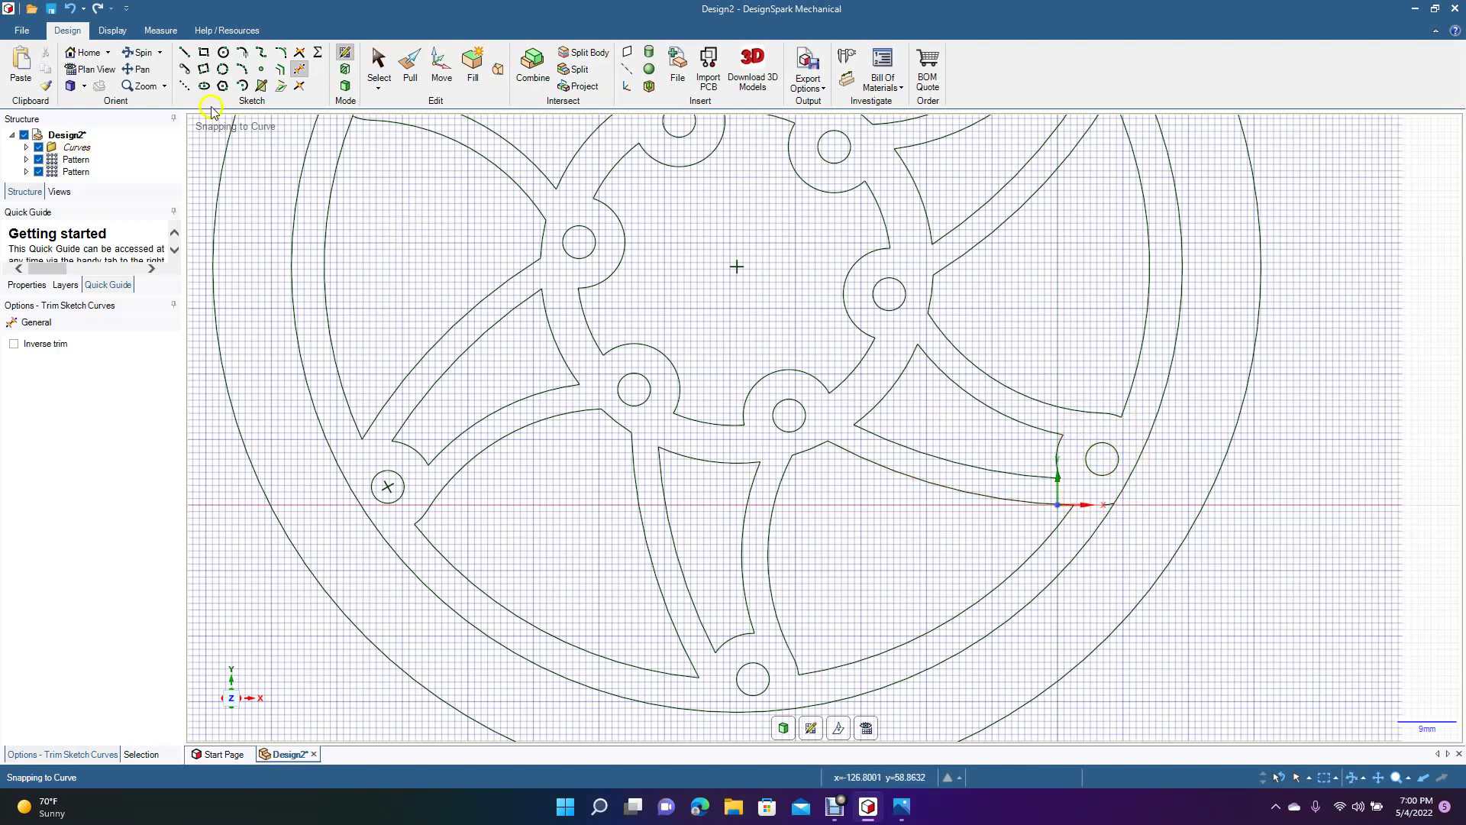
Trim the hub's outer circle where the upper spokes meet it, and the leftover 126 mm circle segment beside the upper-left spoke's hole.
click(137, 69)
mouse_move(559, 268)
mouse_down()
mouse_move(469, 422)
mouse_move(468, 501)
mouse_move(535, 548)
mouse_up()
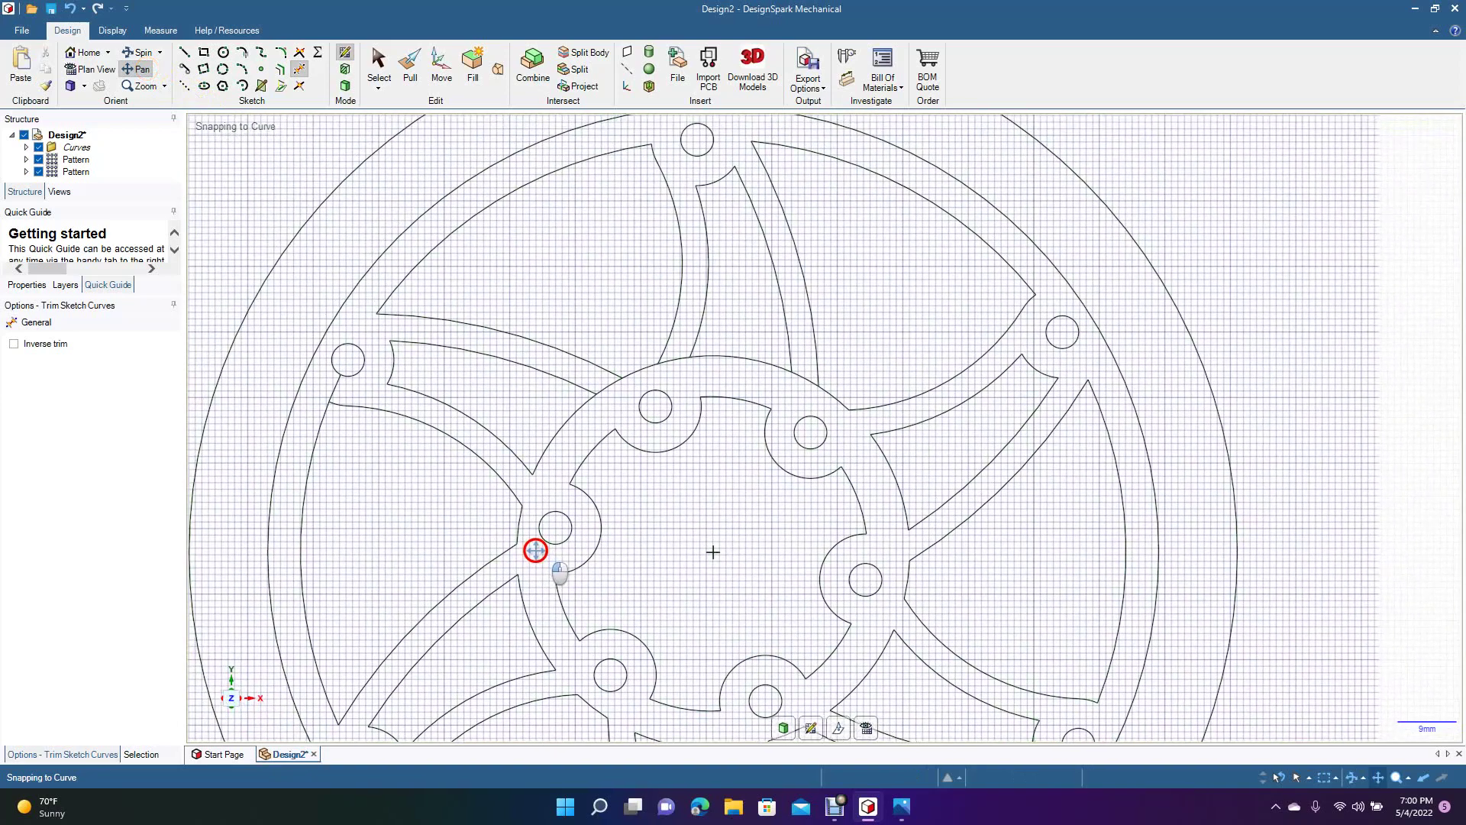
click(299, 69)
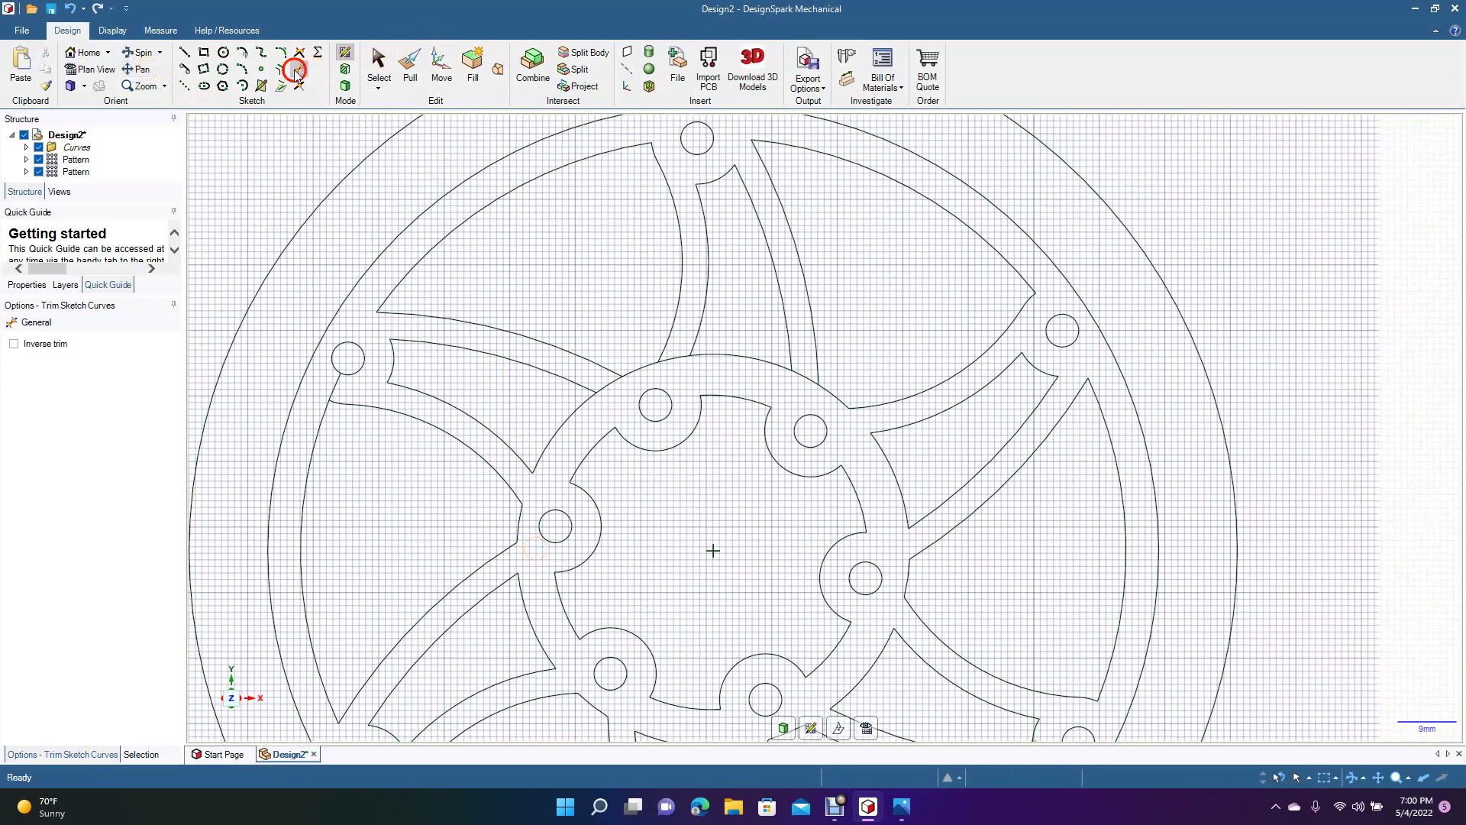
click(616, 382)
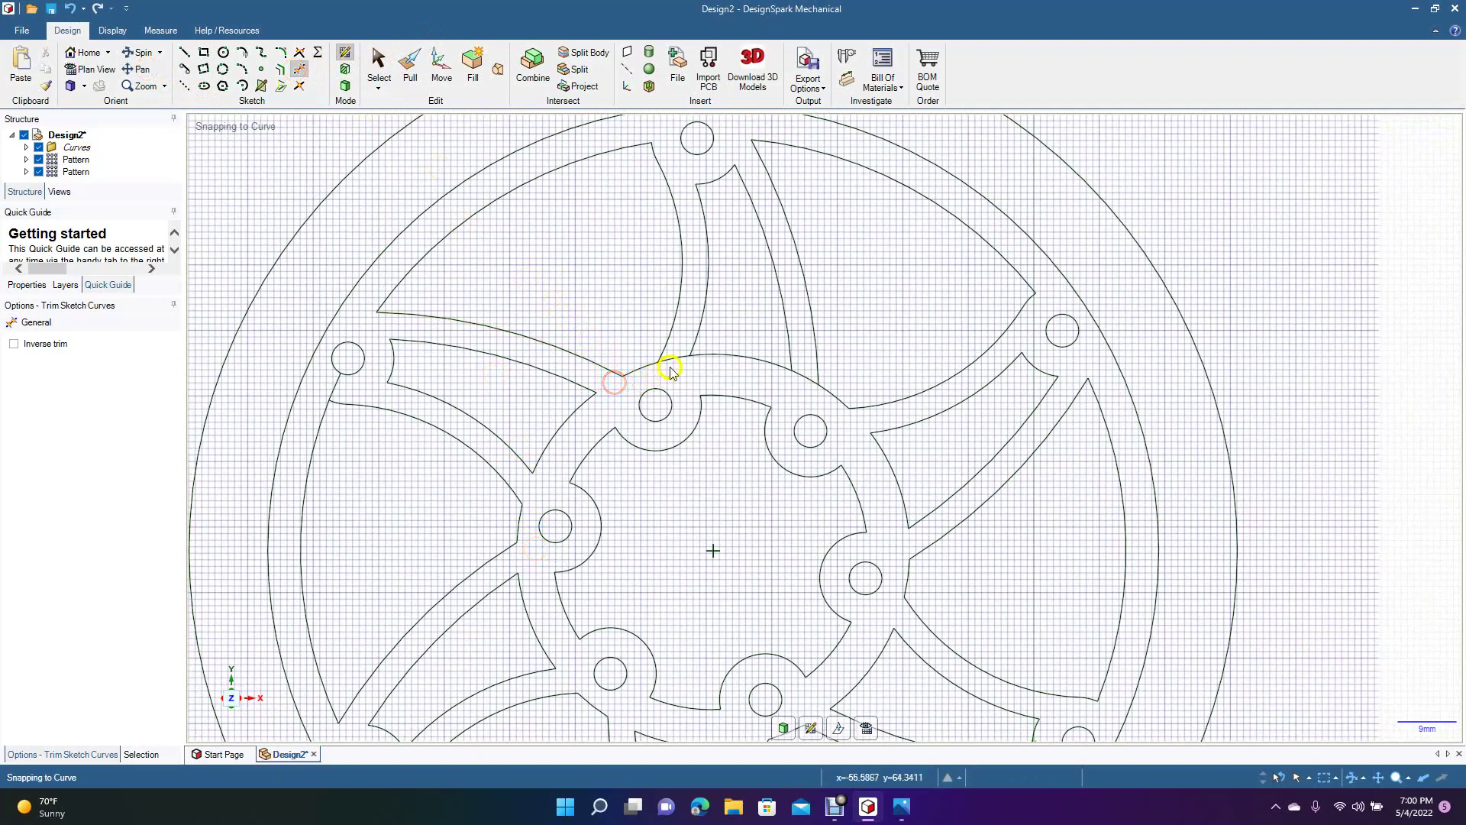
click(672, 360)
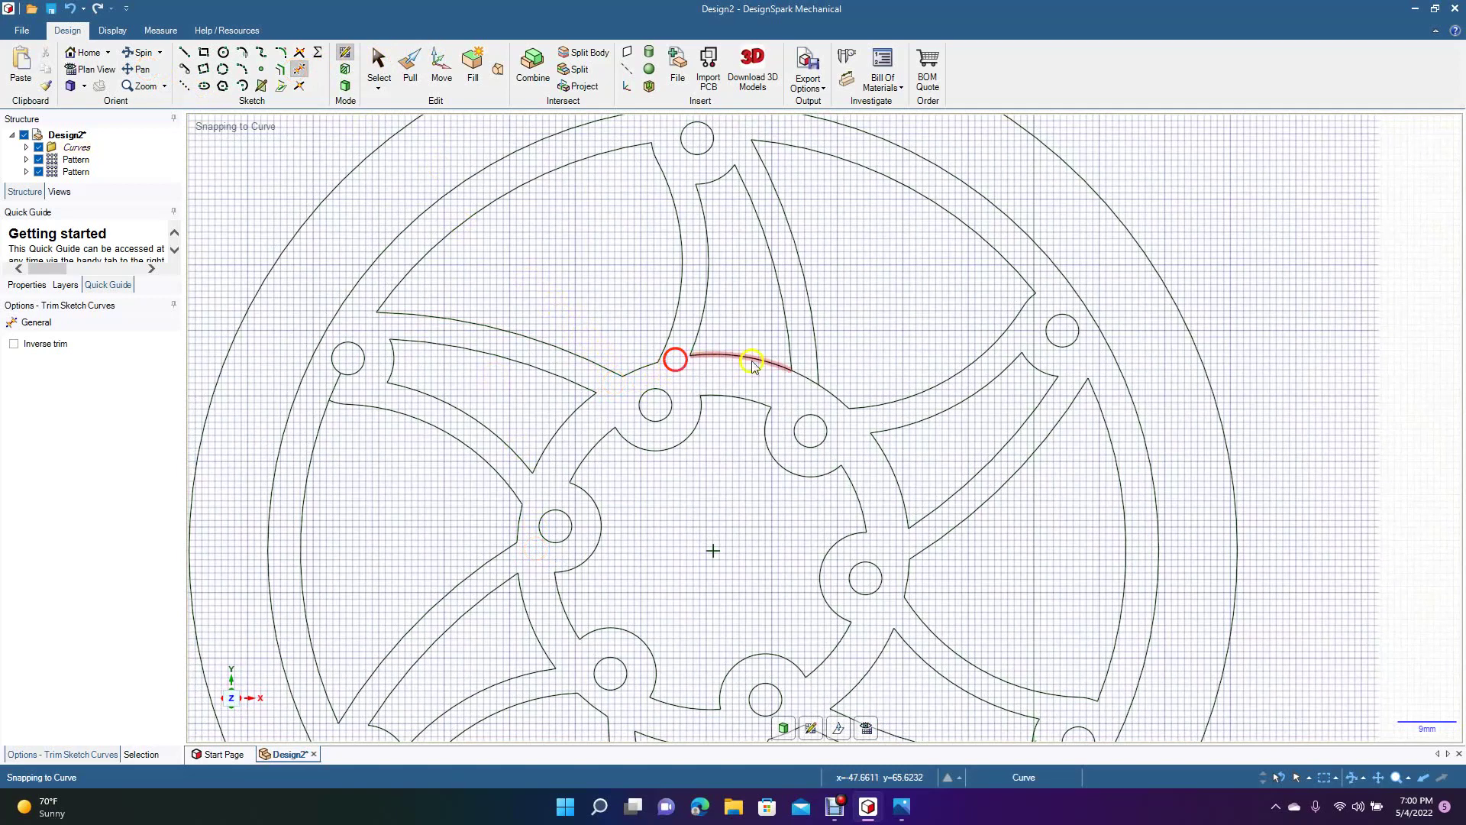
click(805, 384)
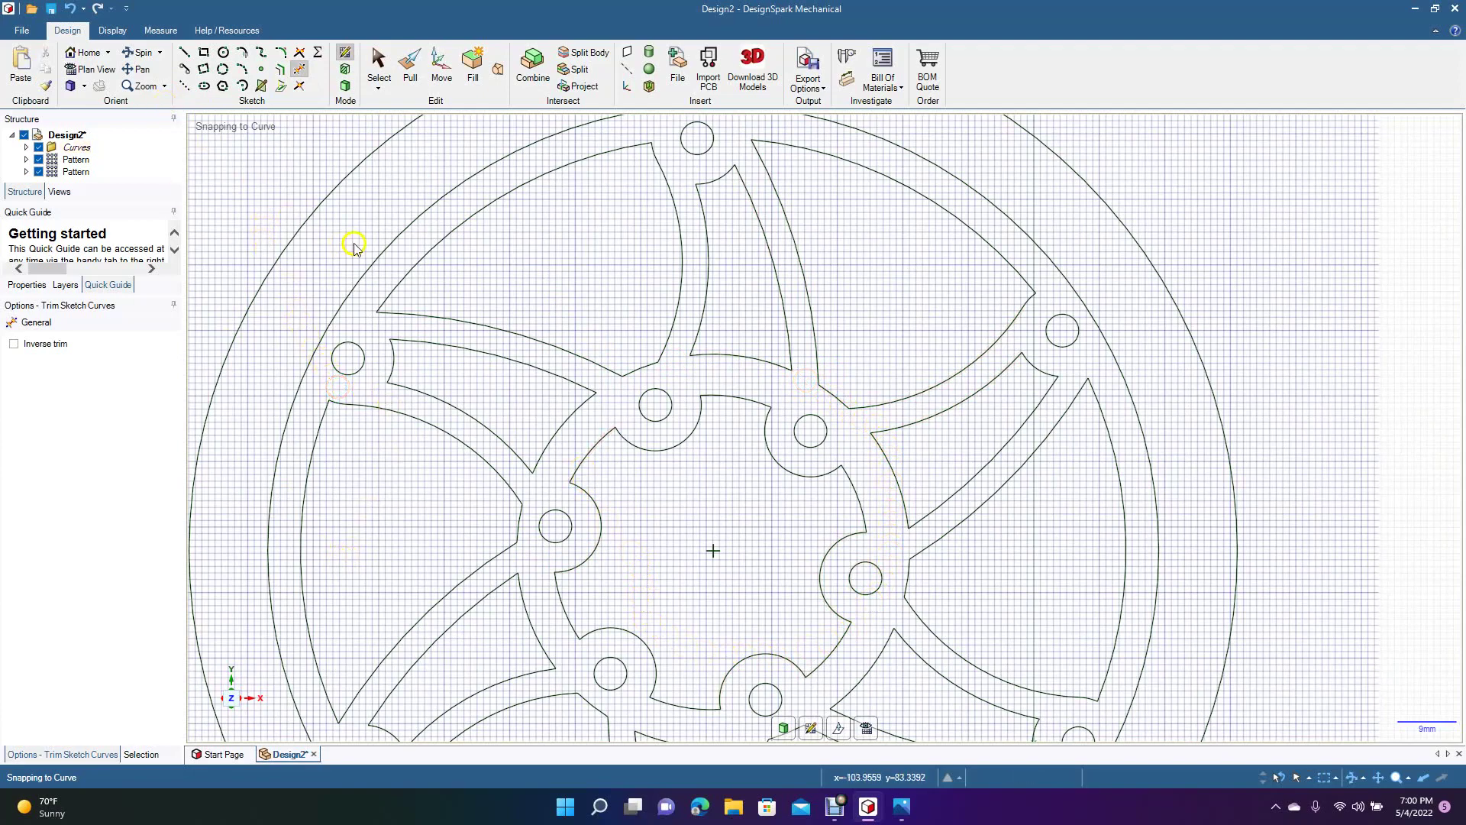
Draw a 12 mm vertical line at the top of the rotor from the 160 mm circle to the 136 mm circle.
scroll(354, 243, down, 5)
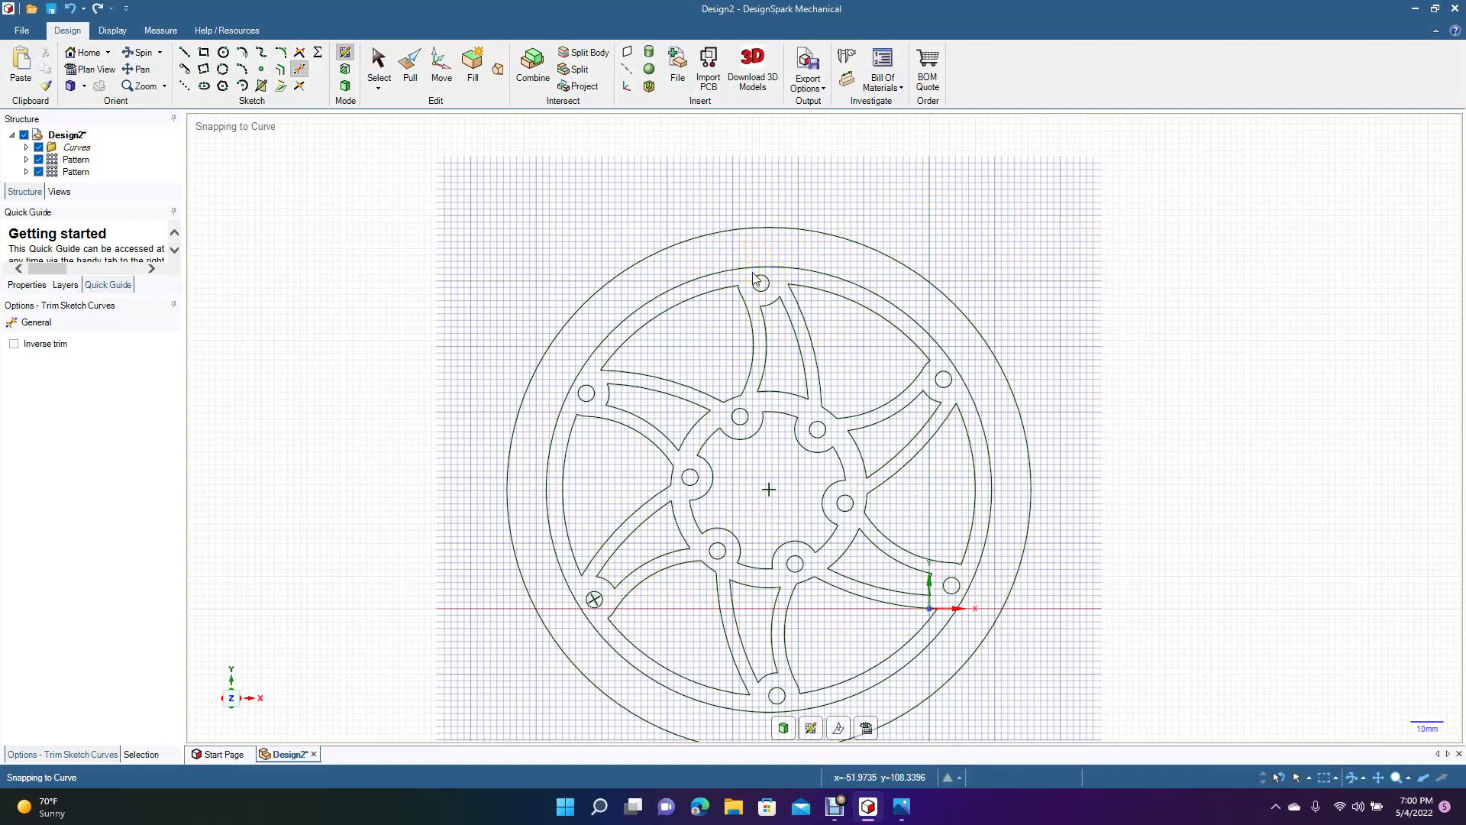
click(184, 52)
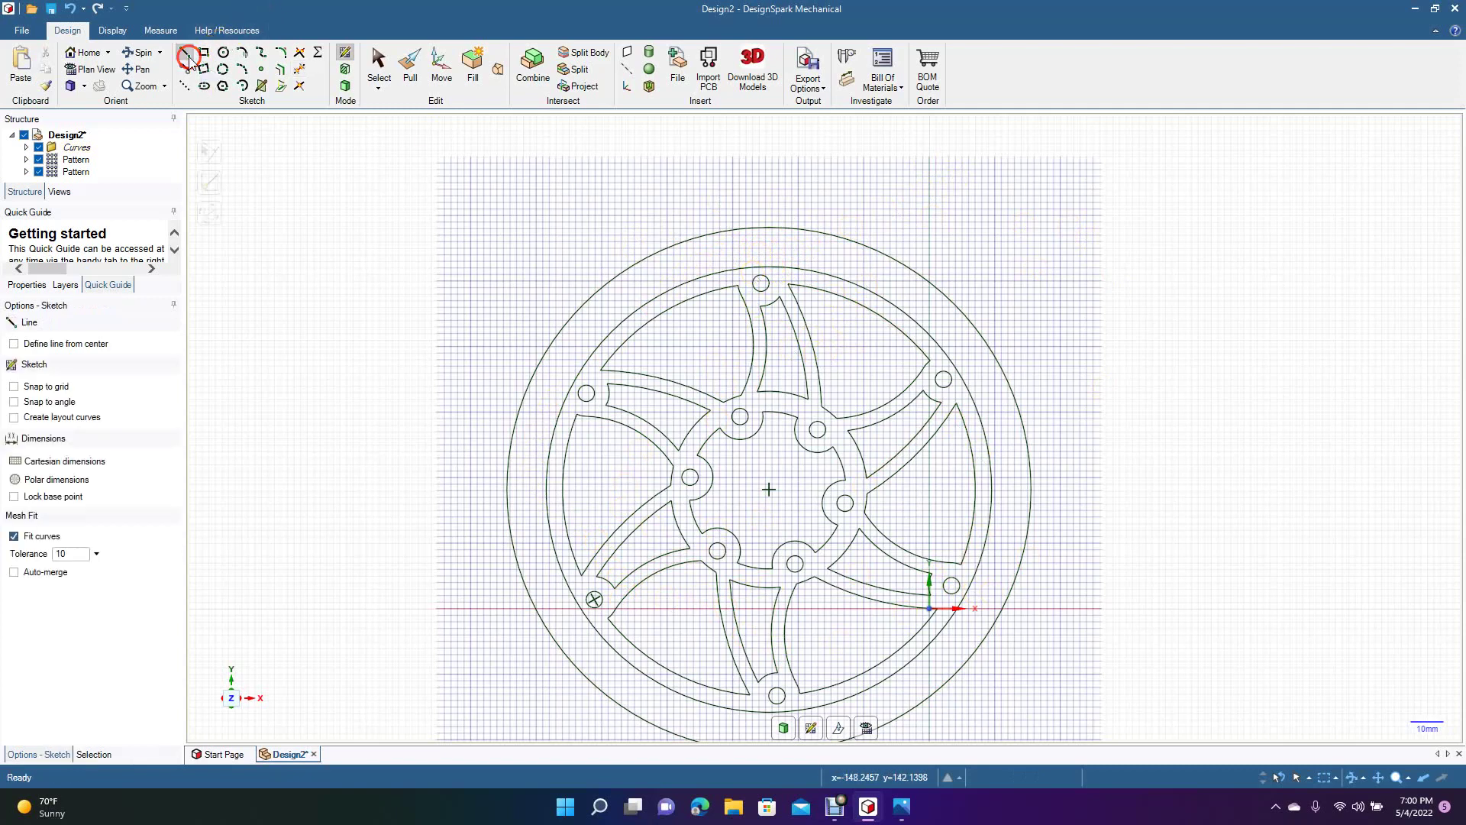
click(769, 228)
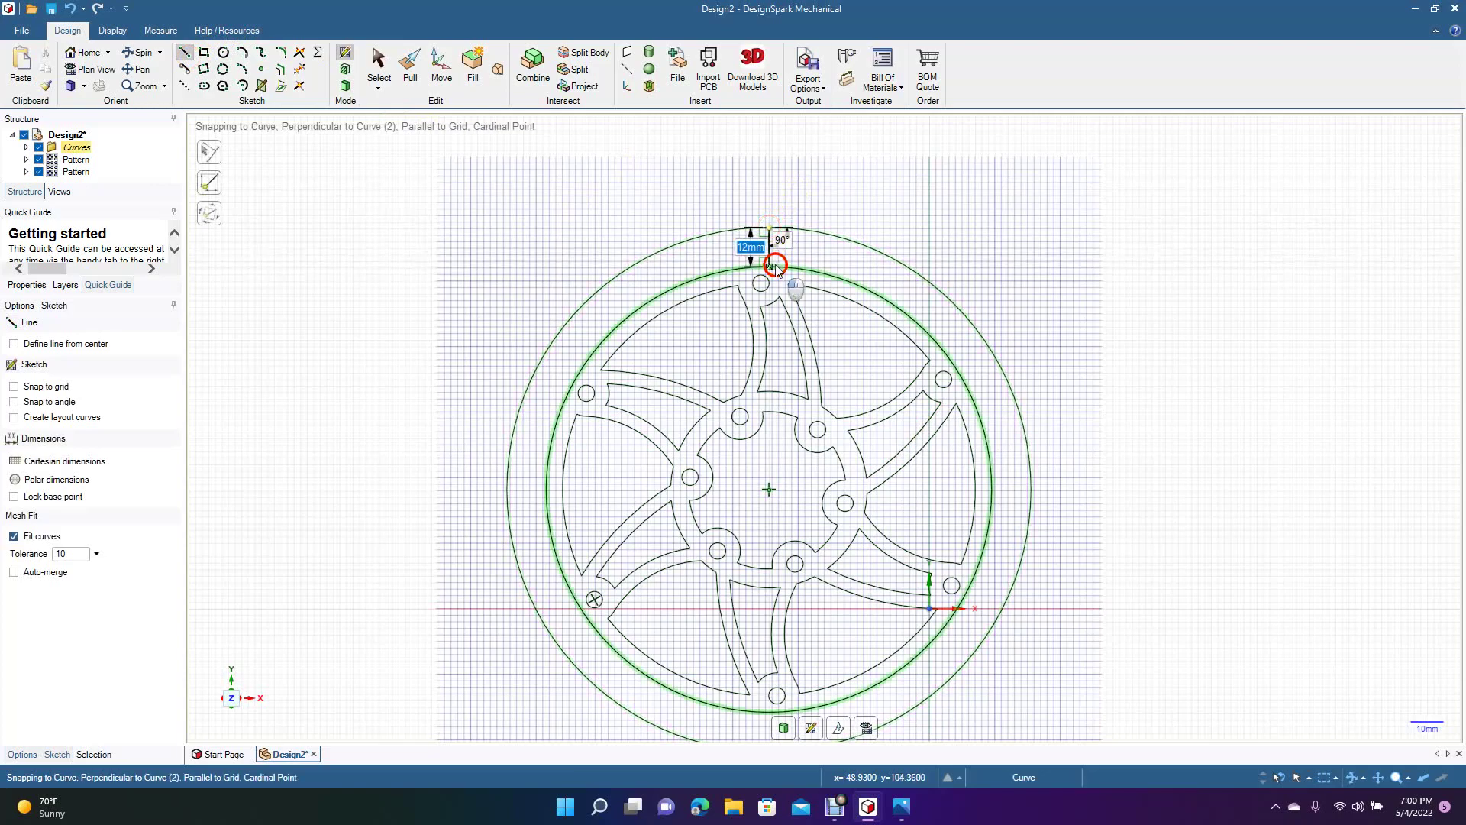
click(774, 266)
click(379, 65)
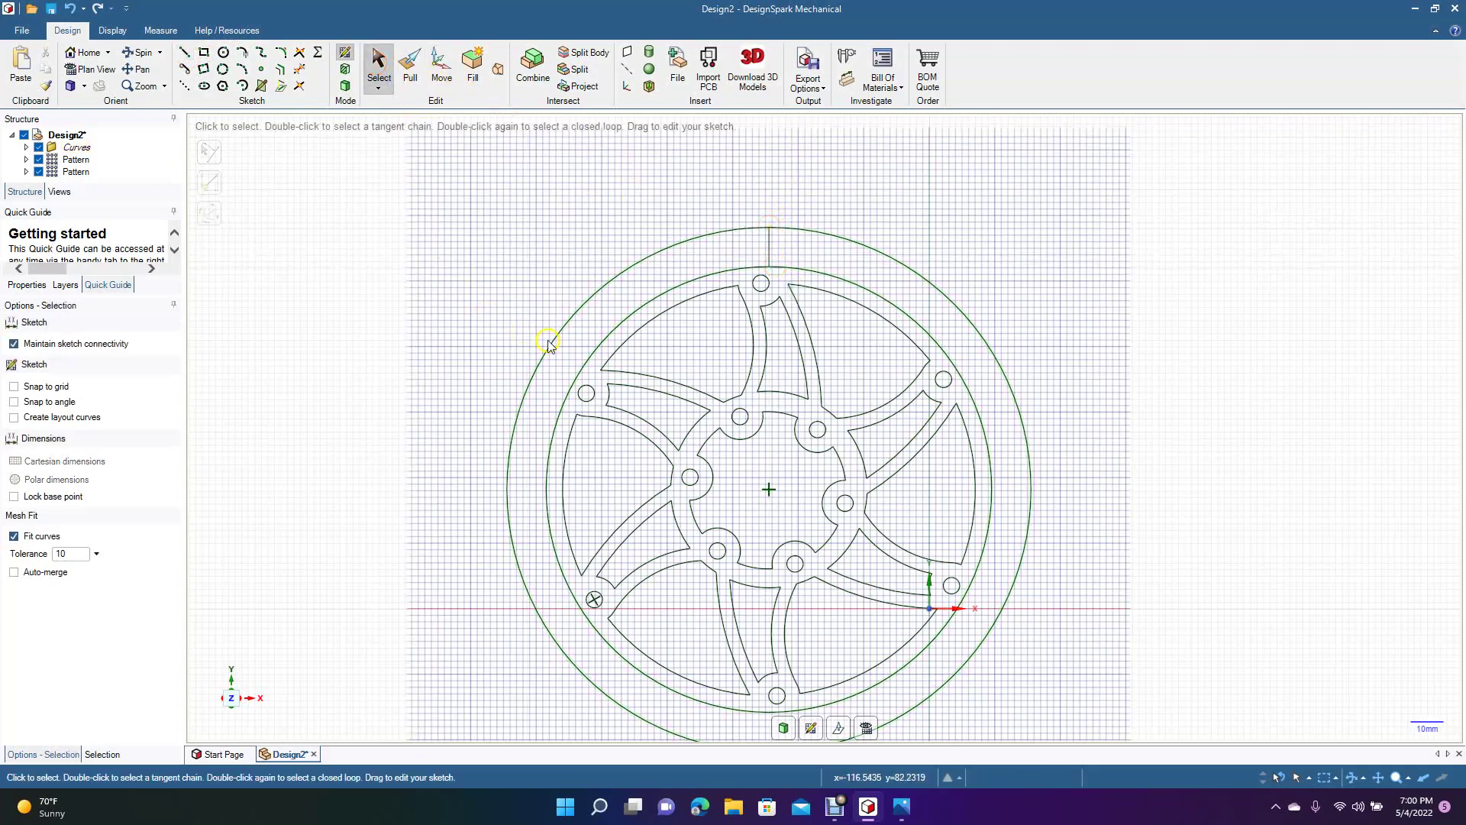
Draw a 4 mm diameter circle centred on the midpoint of the vertical line in the outer ring.
scroll(824, 429, up, 6)
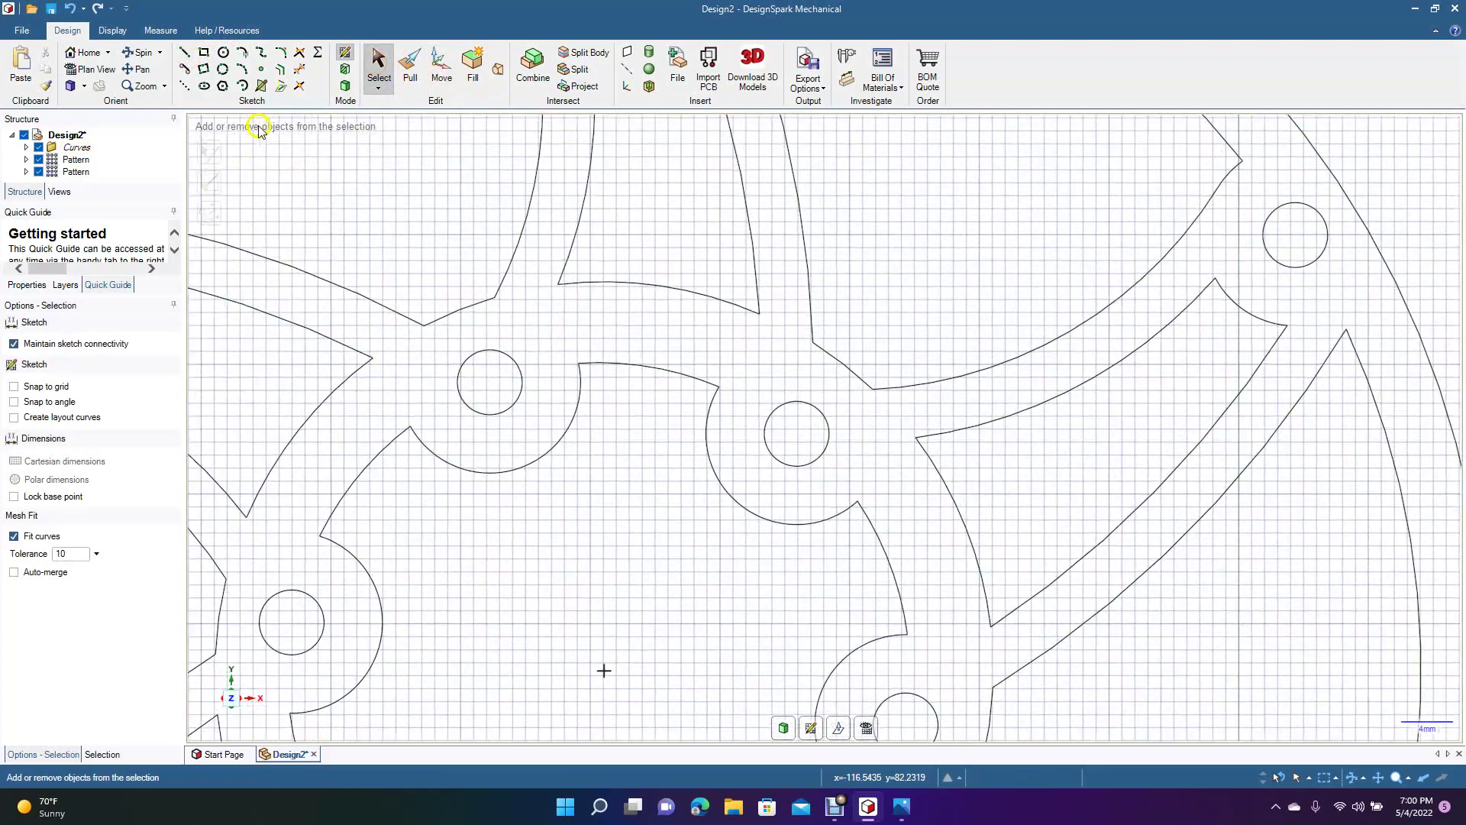
click(147, 70)
mouse_move(563, 327)
mouse_down()
mouse_move(268, 589)
mouse_move(291, 593)
mouse_up()
drag(648, 585, 582, 706)
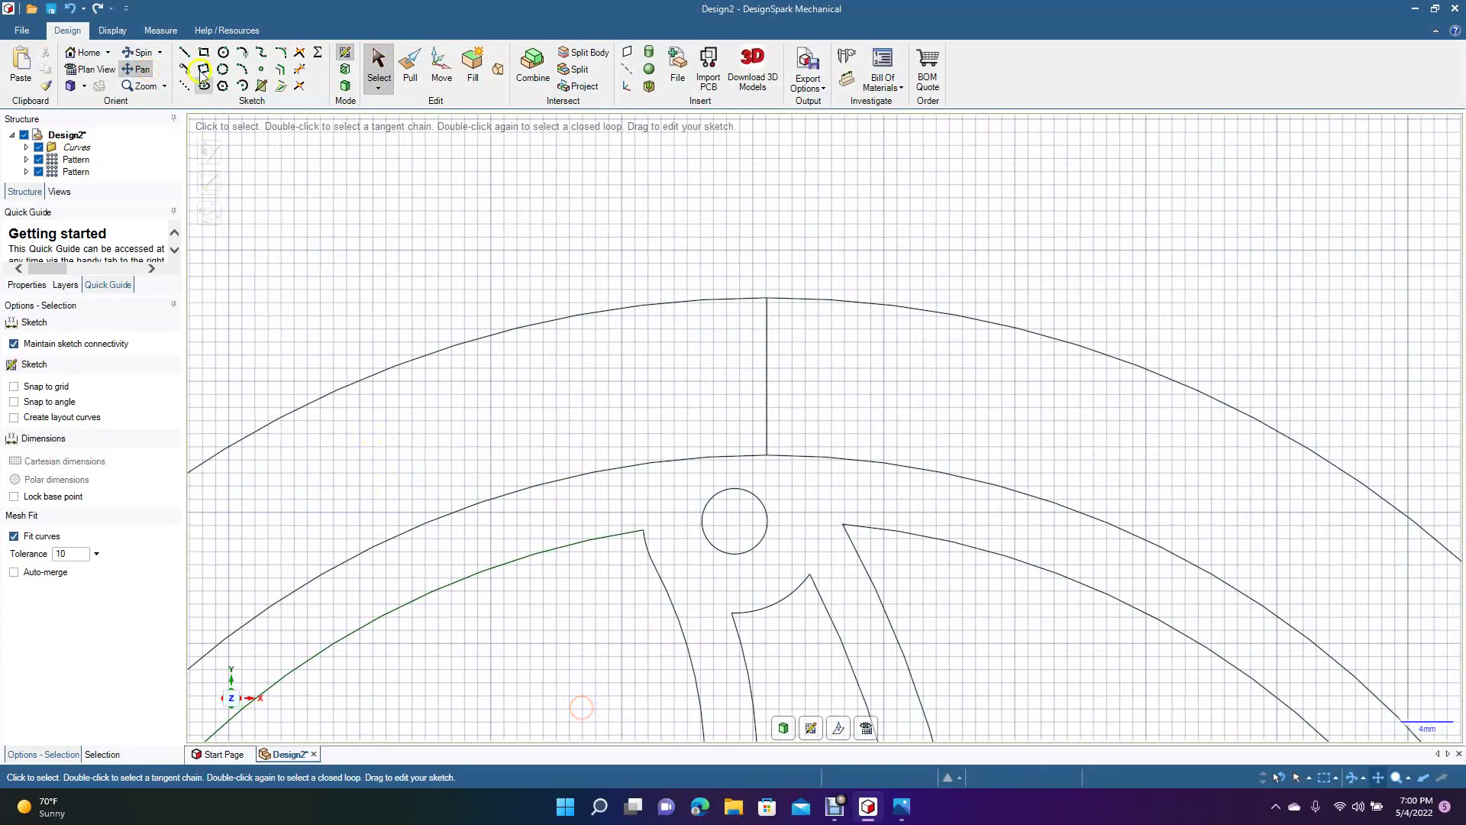
click(224, 53)
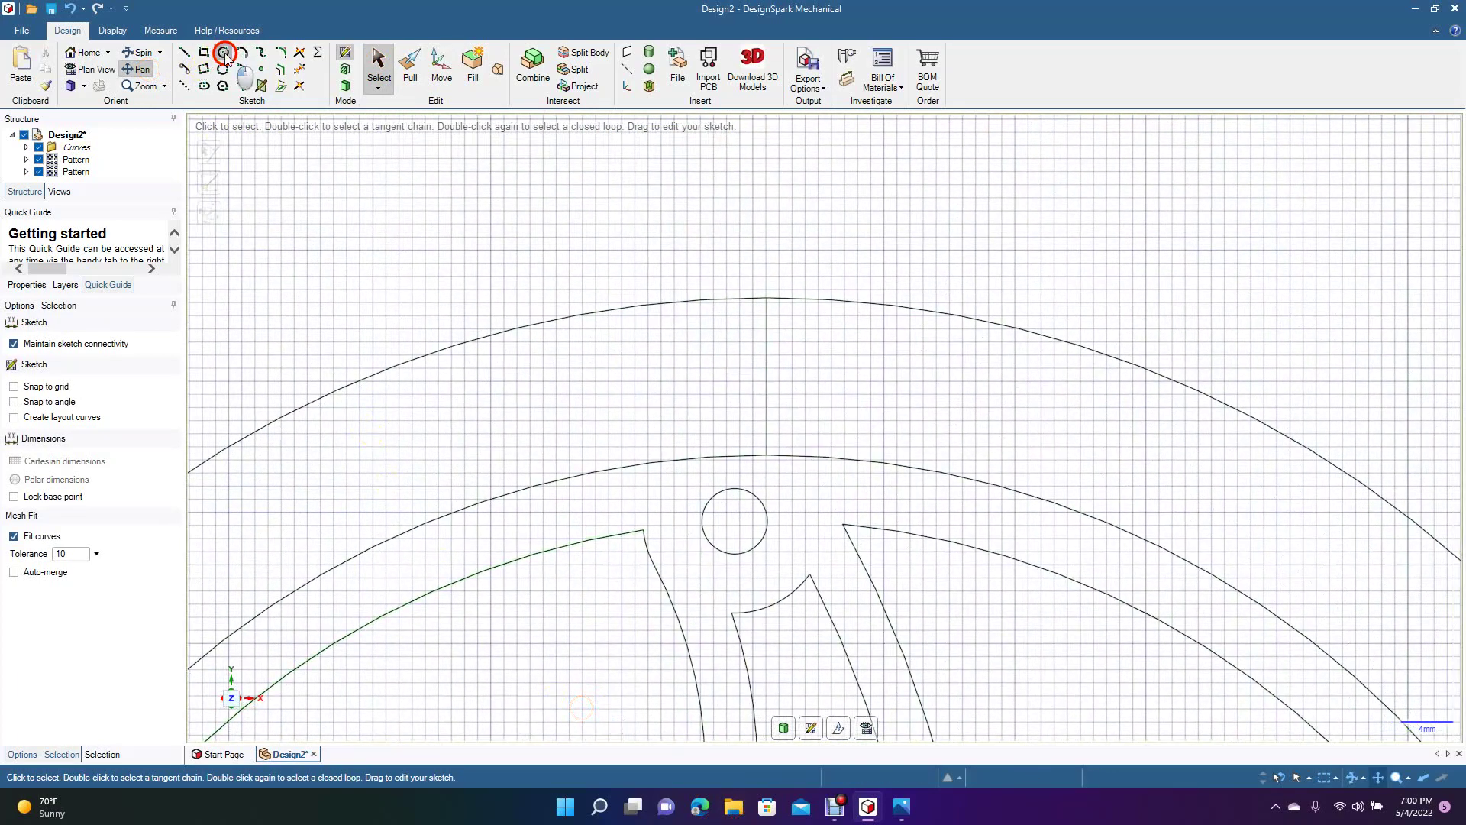
click(767, 376)
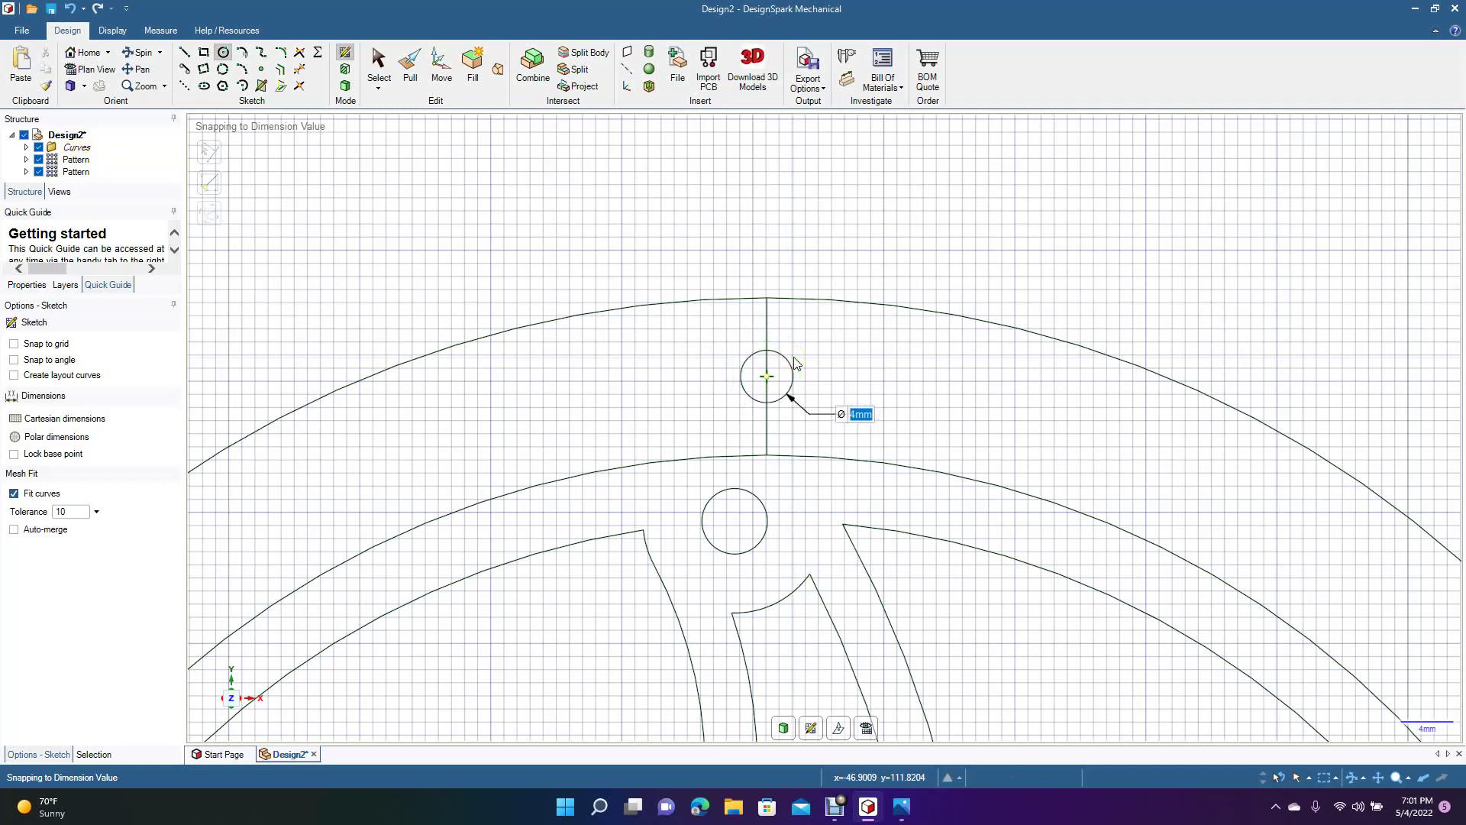
click(376, 65)
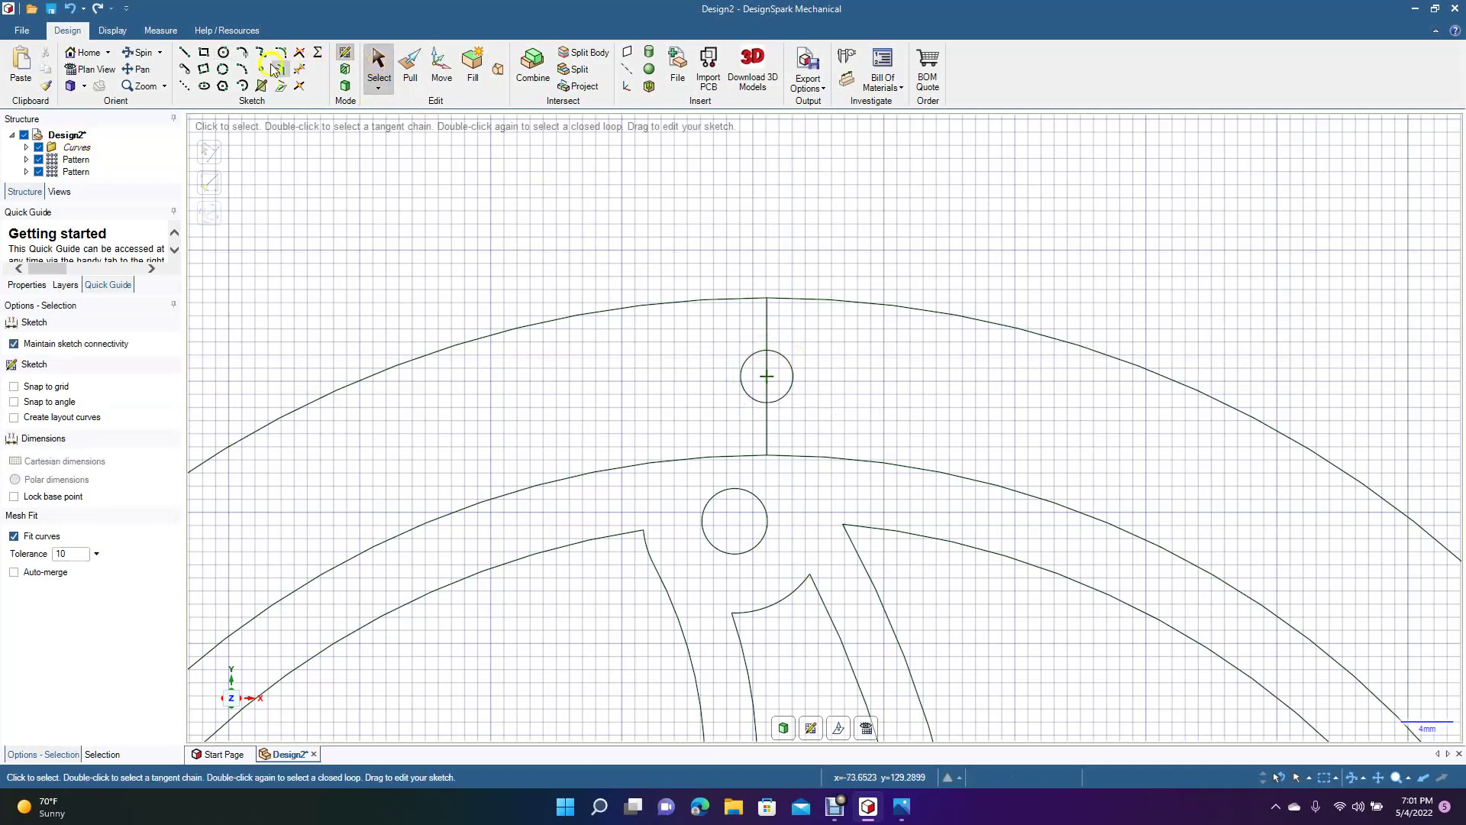
Set the vertical line in the outer ring as the sketch's mirror line.
click(223, 52)
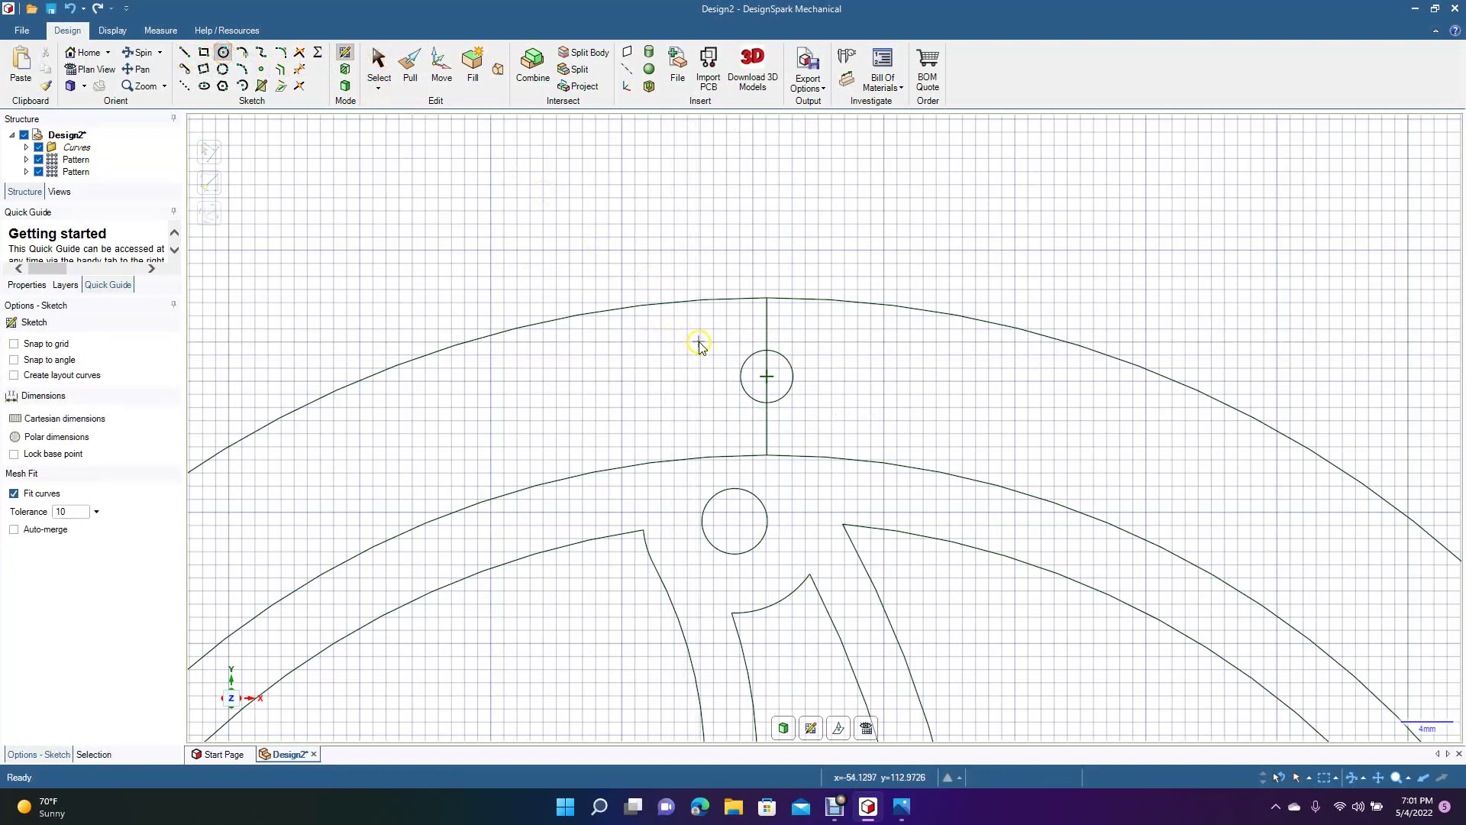
click(377, 65)
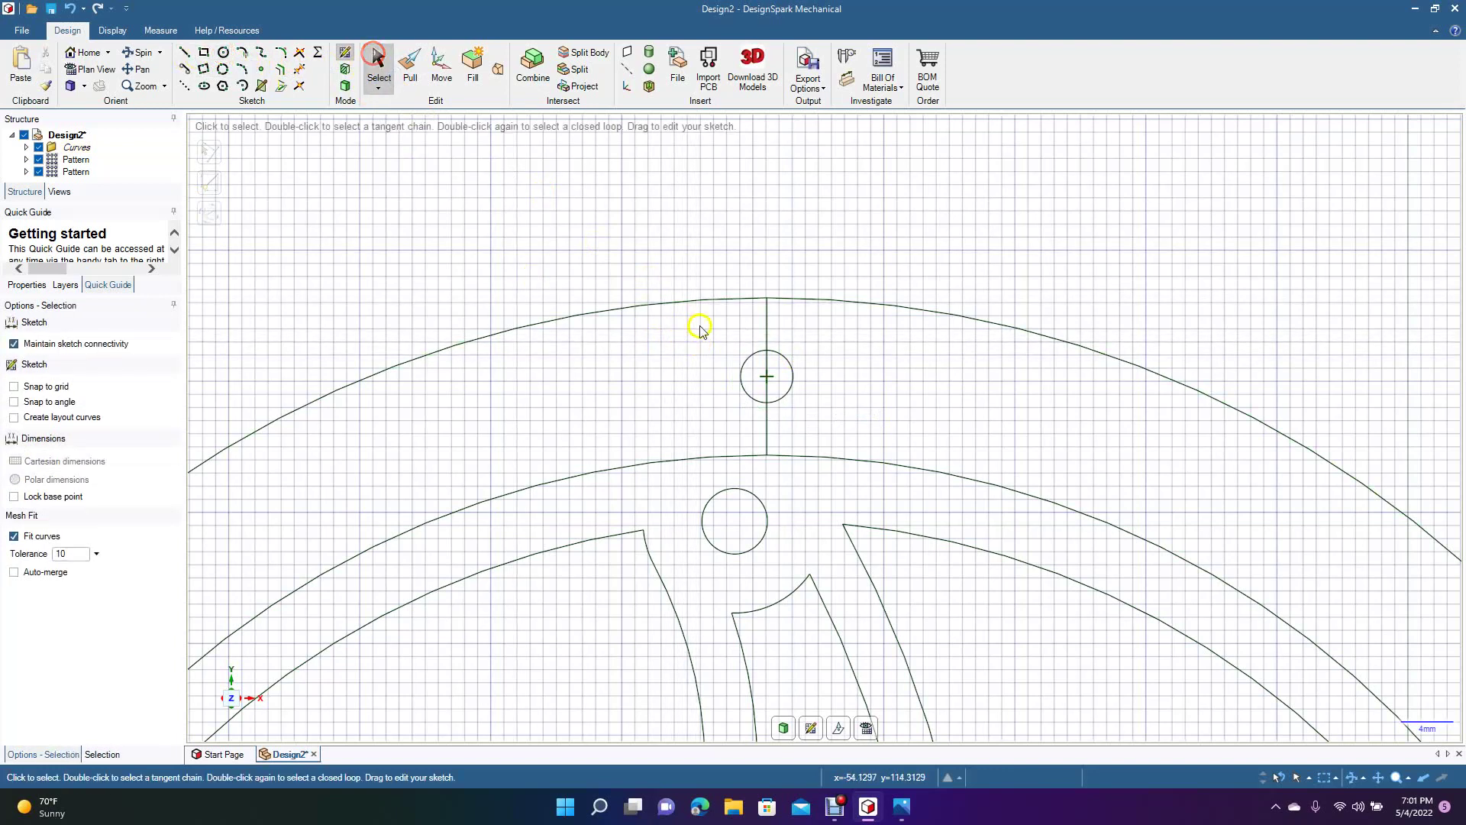
right_click(763, 329)
click(821, 339)
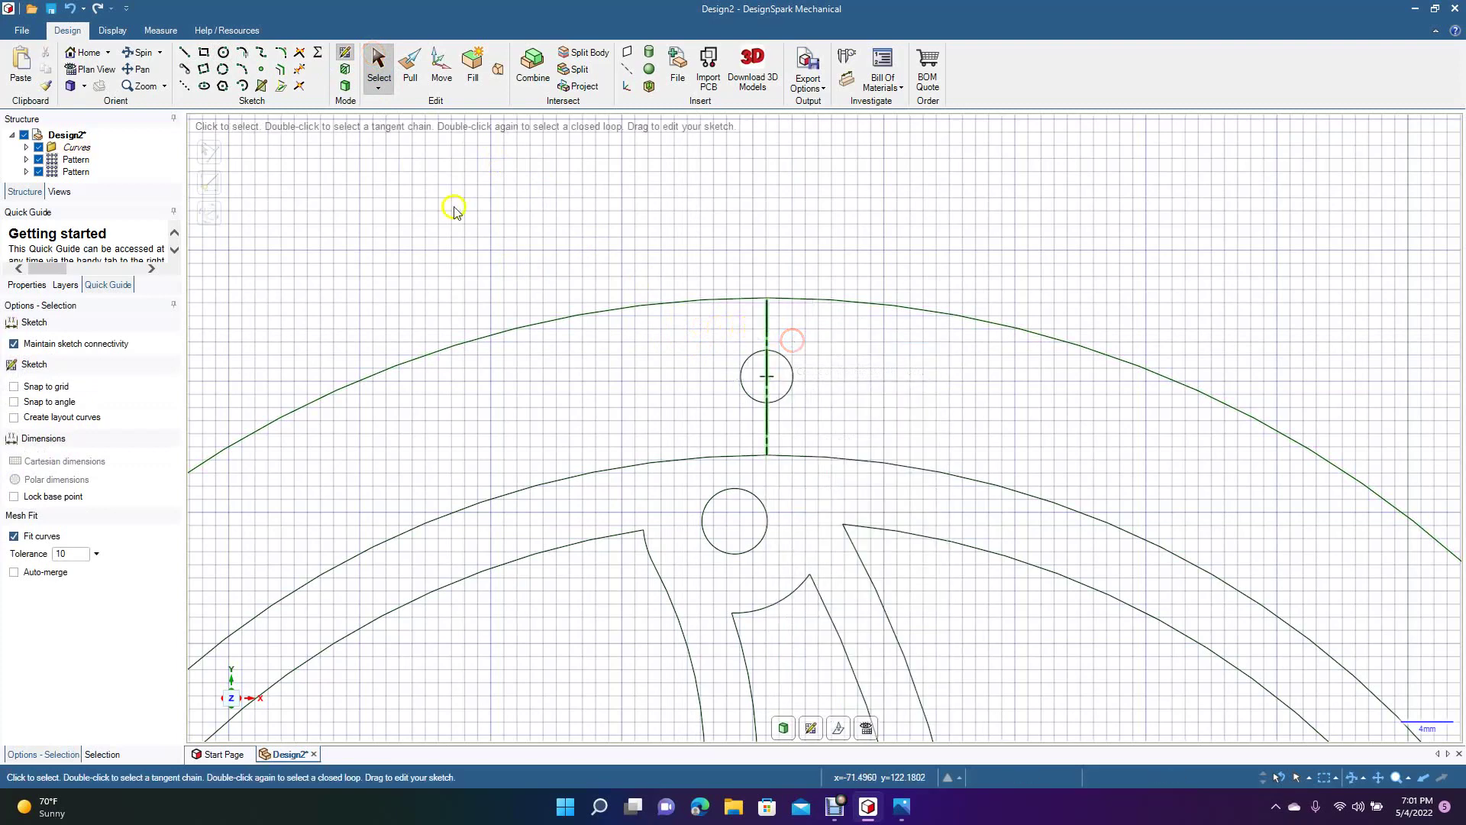
Draw two mirrored pairs of 4 mm circles beside the centre circle, one pair above the other within the outer ring.
click(223, 52)
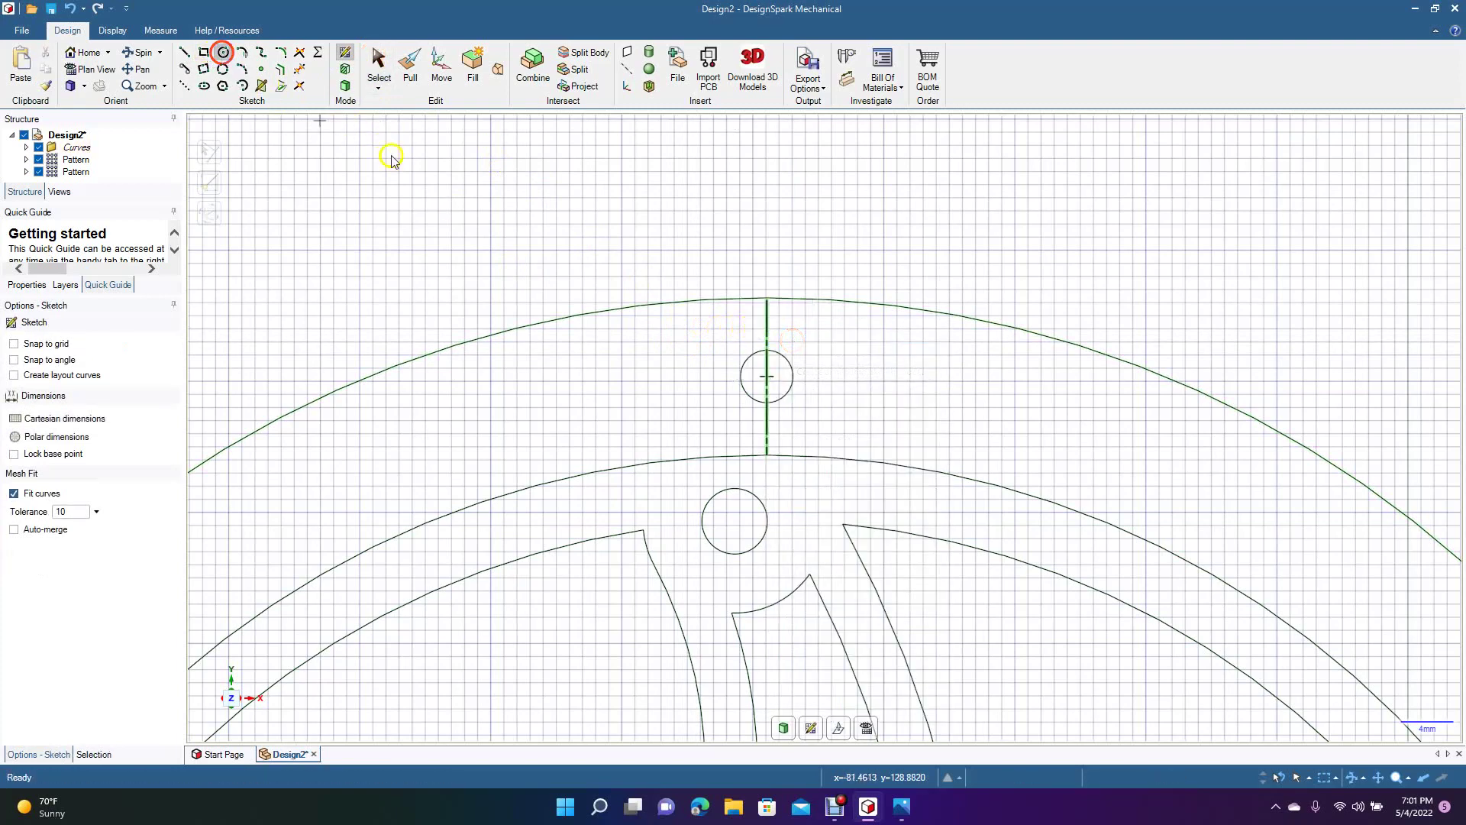
click(686, 355)
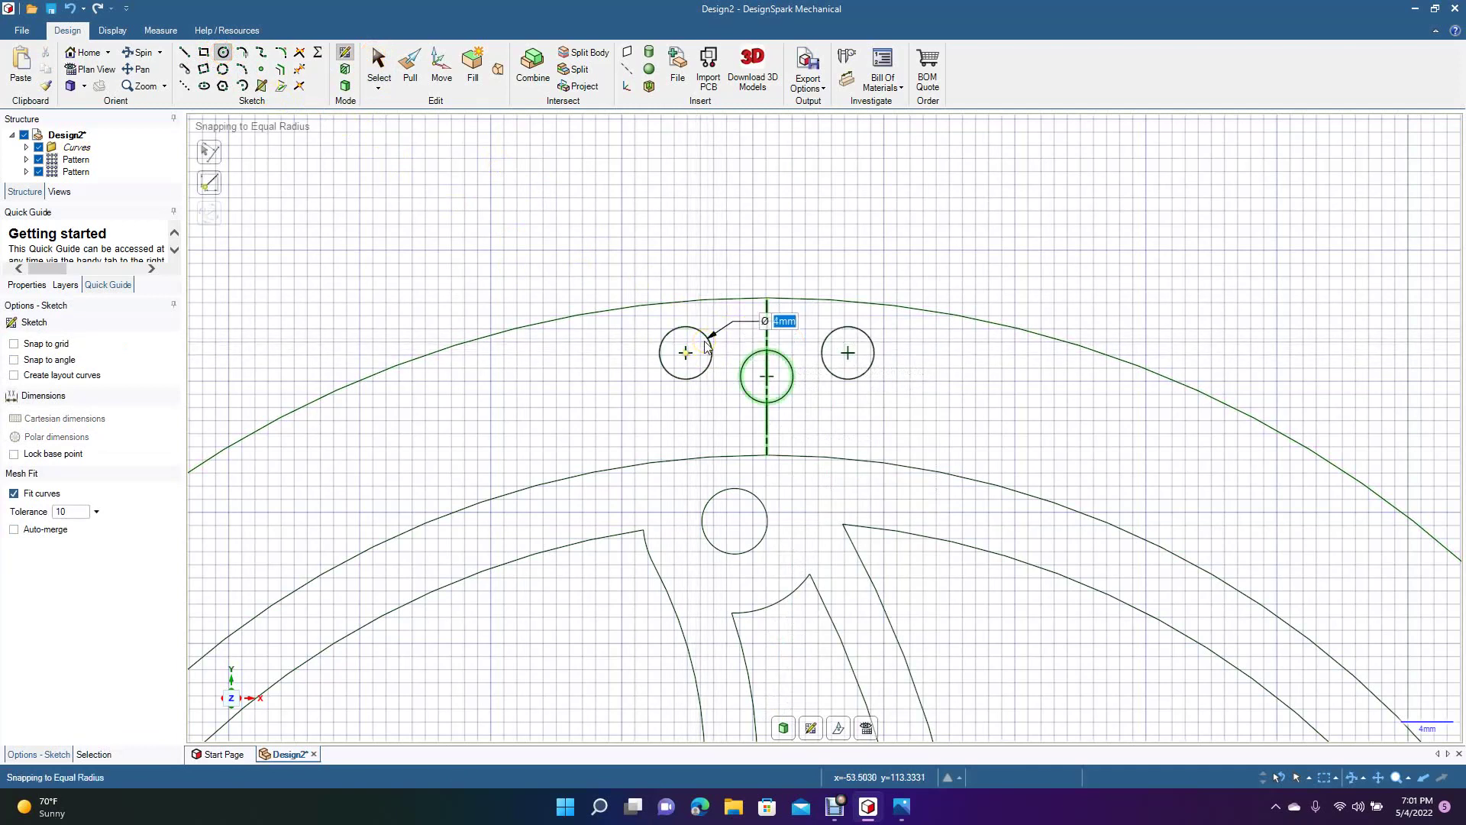
click(703, 343)
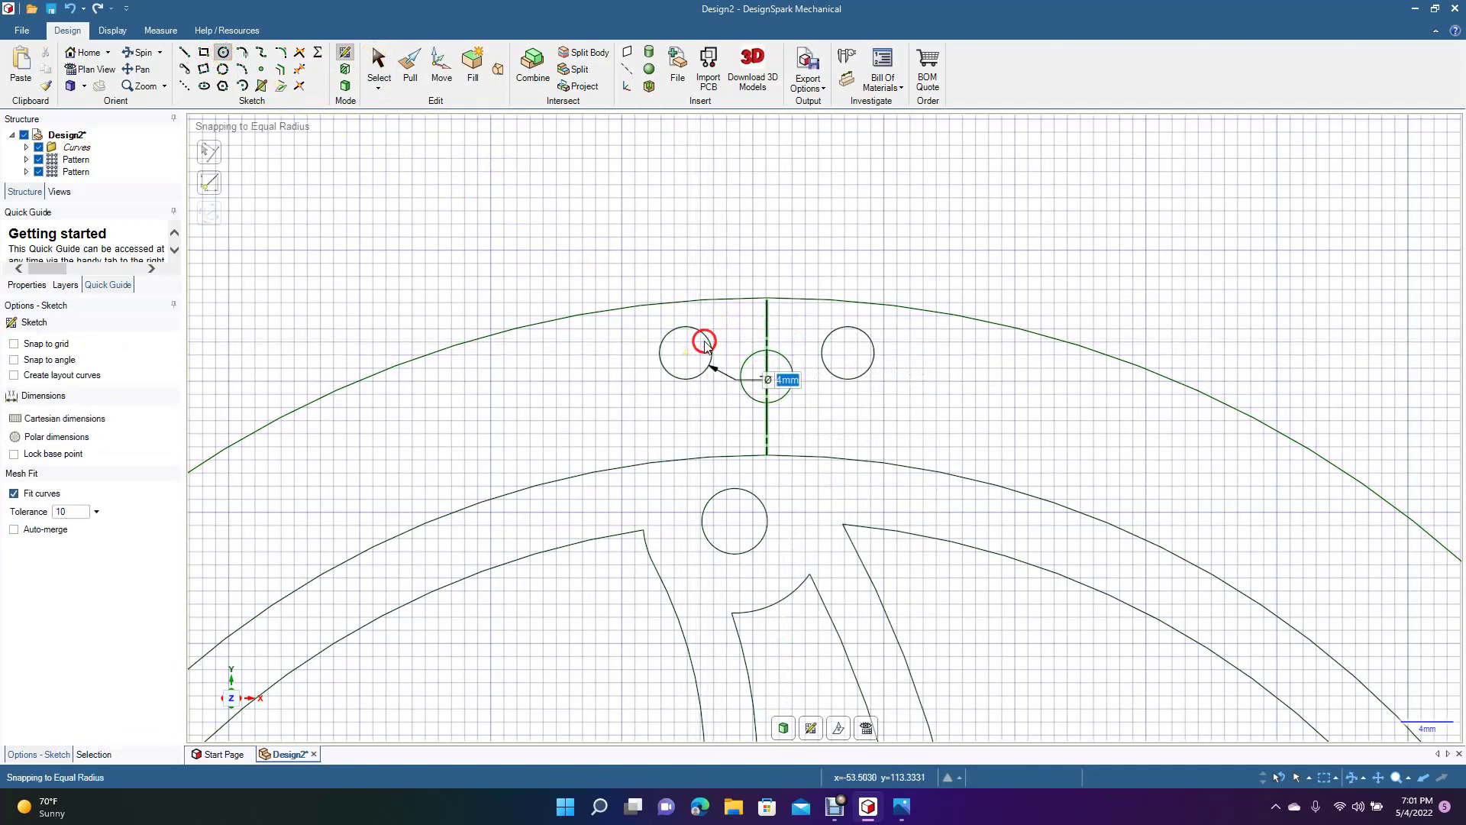
click(686, 420)
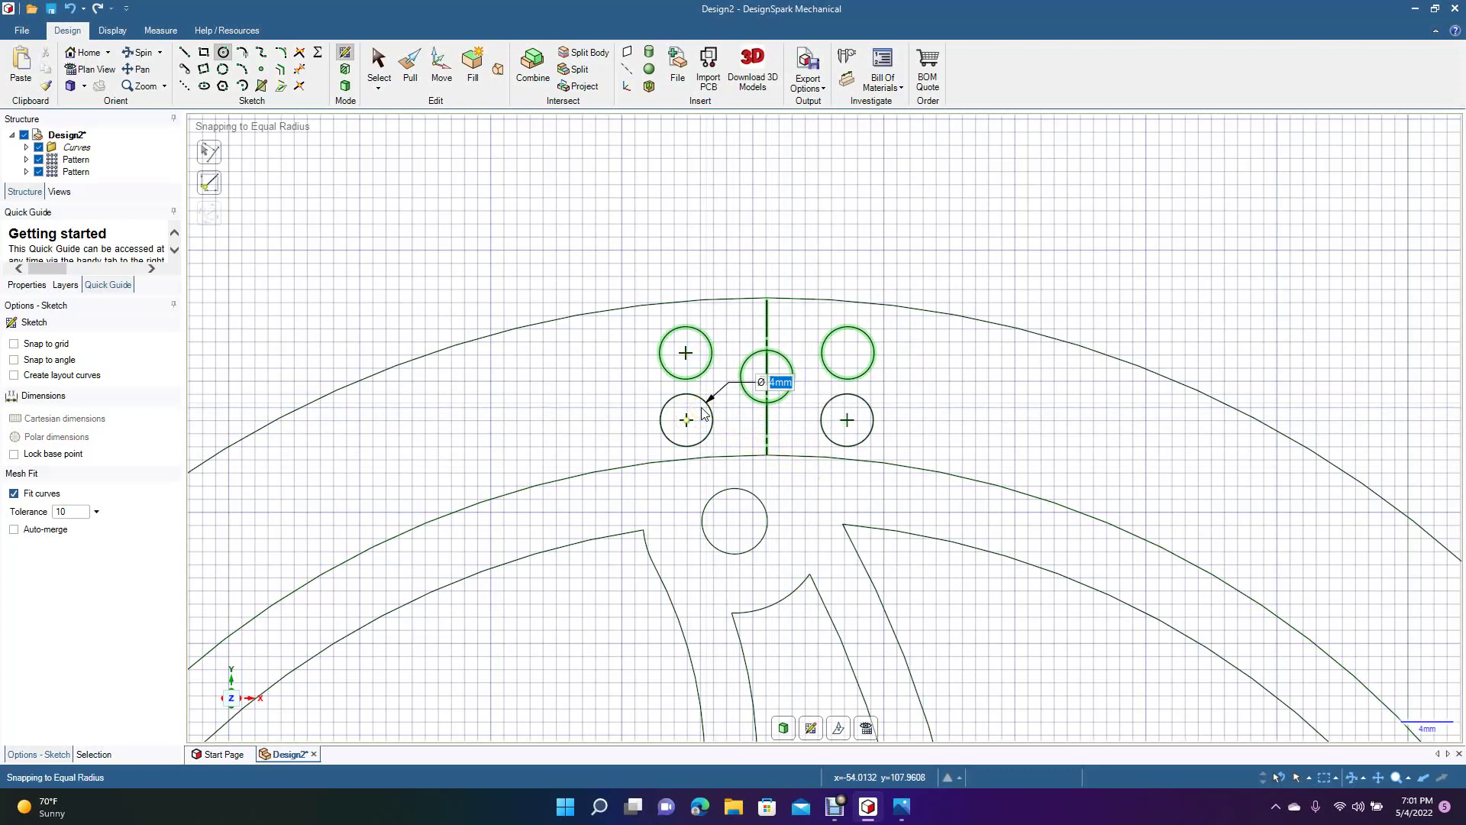
click(704, 413)
Move the five circles and their mirror line about 0.35 mm toward the rotor's outer edge, and delete the mirror line.
click(382, 65)
drag(632, 262, 938, 467)
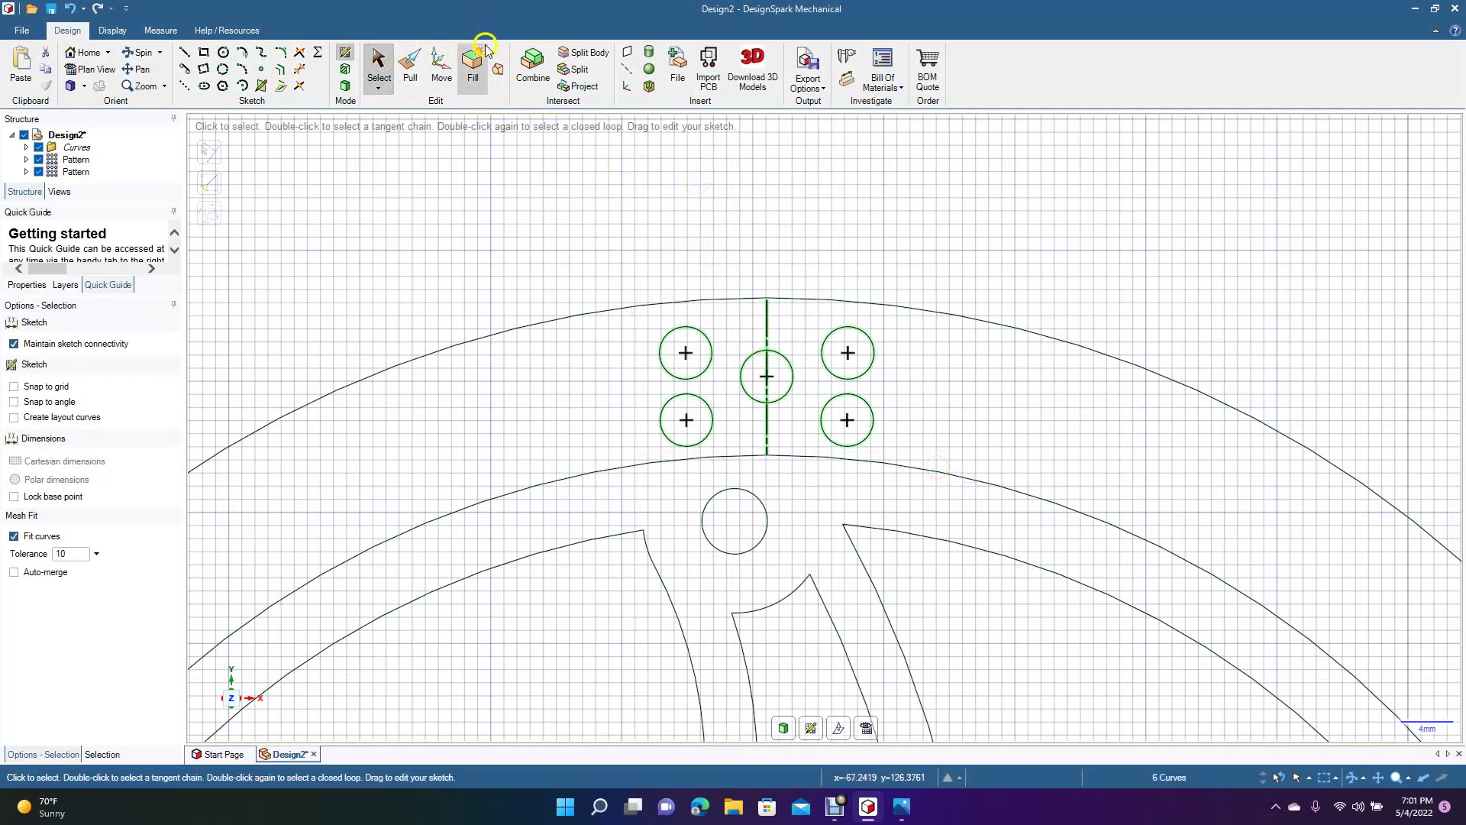
click(441, 65)
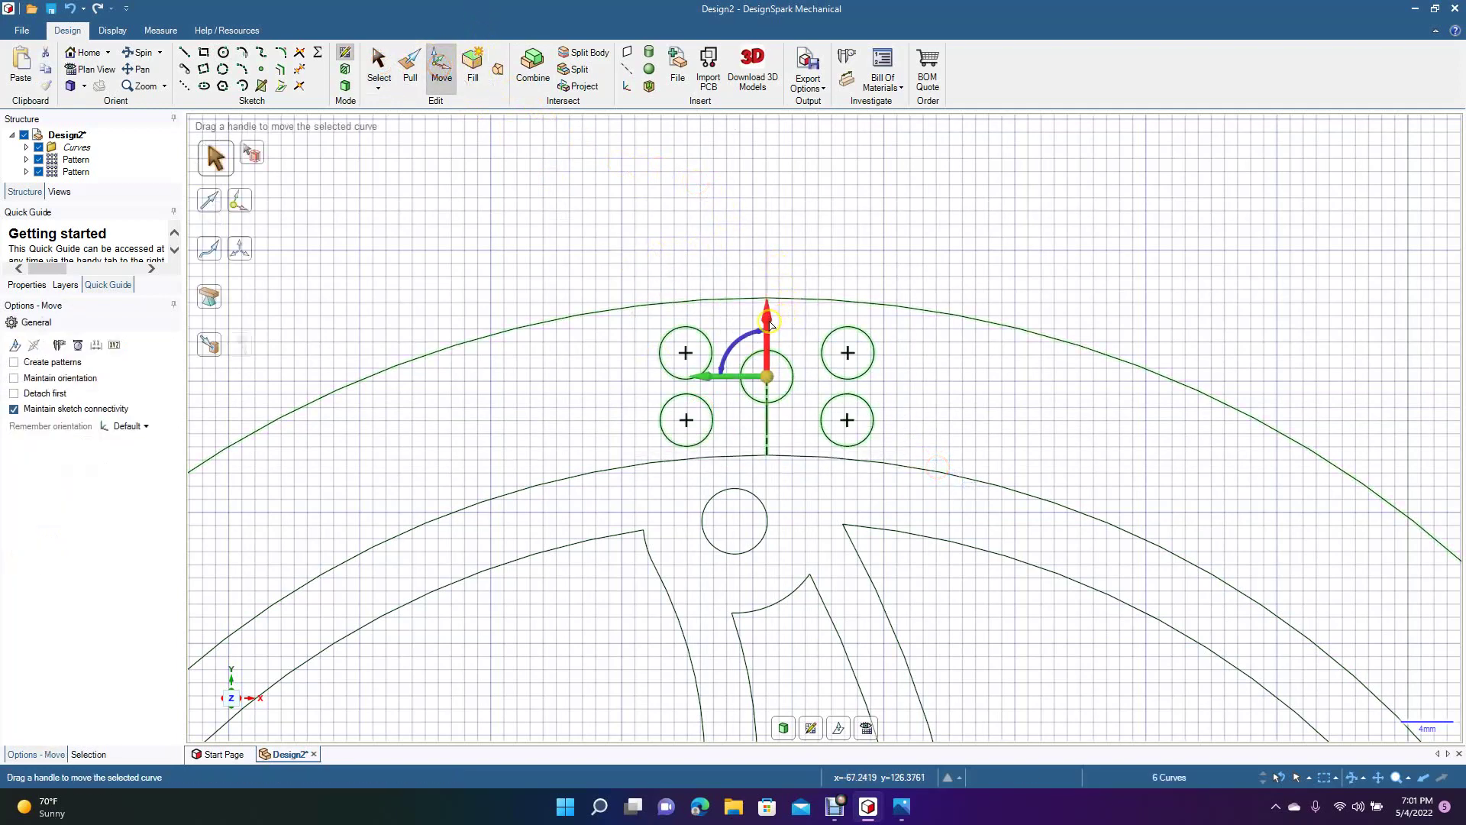
drag(770, 320, 770, 317)
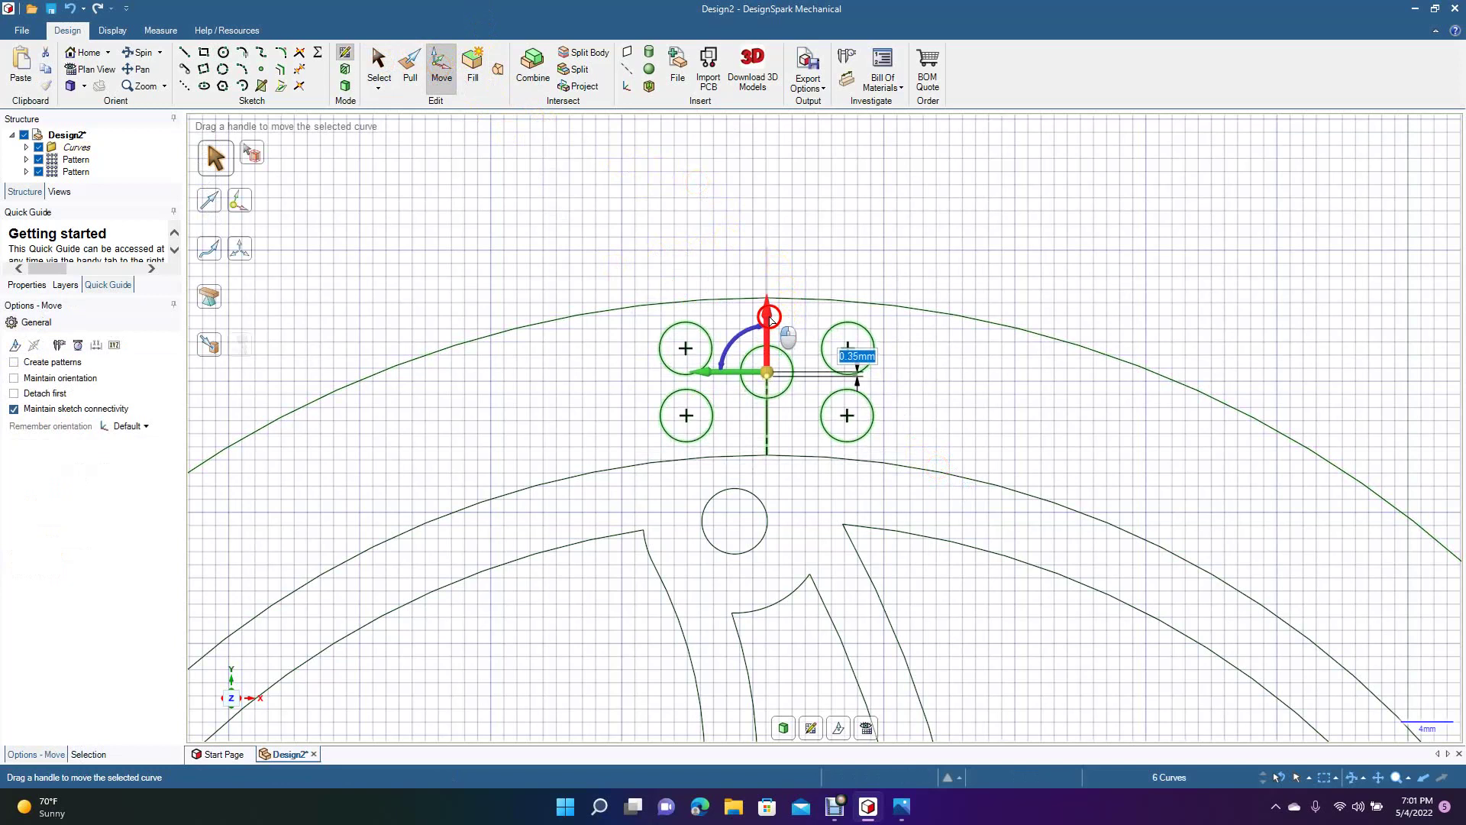
click(768, 446)
key(Delete)
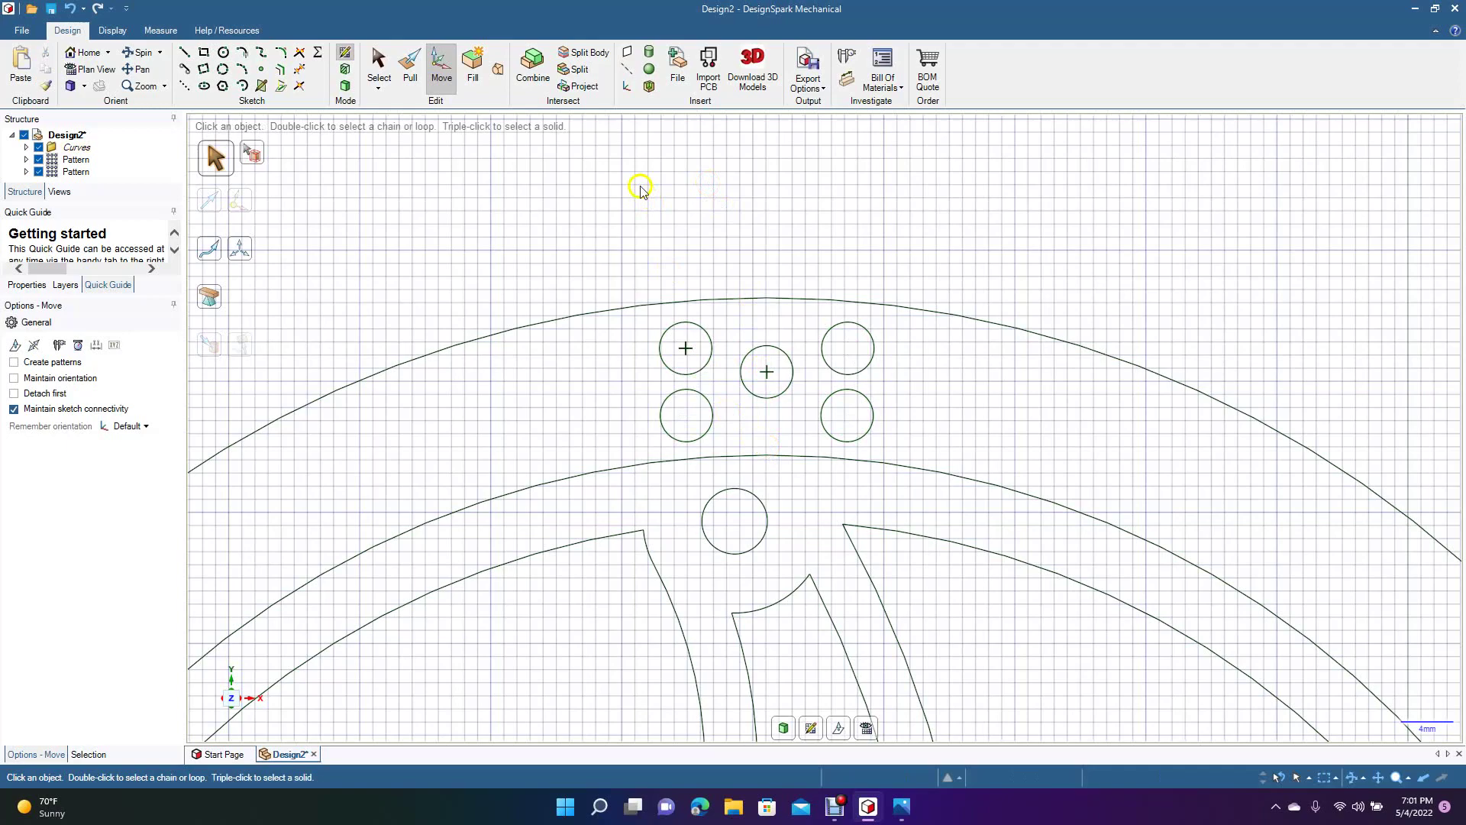
Create a circular pattern of the five 4 mm circles around the rotor's centre with a count of 20.
drag(631, 210, 995, 489)
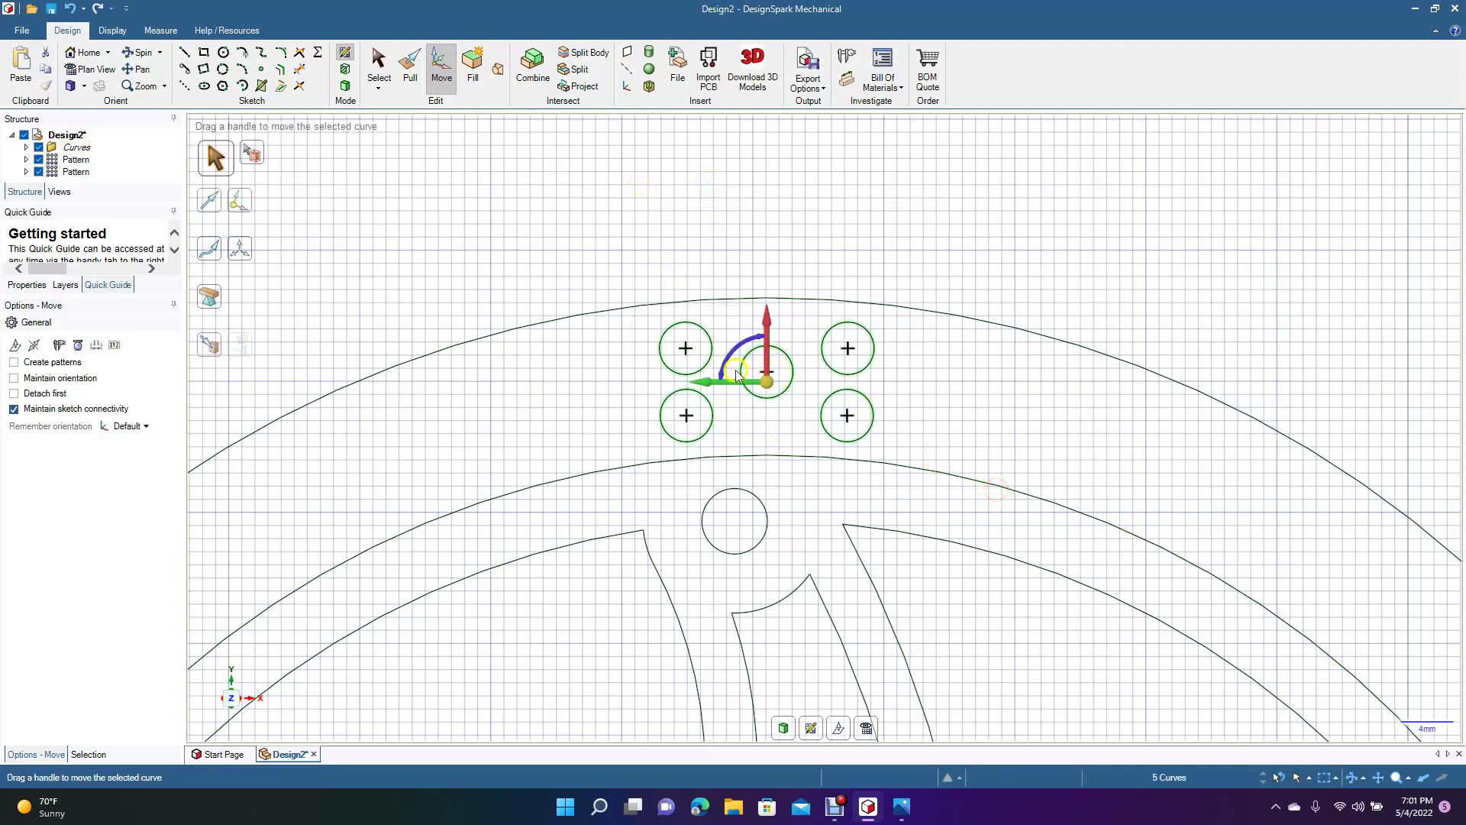
scroll(737, 375, down, 5)
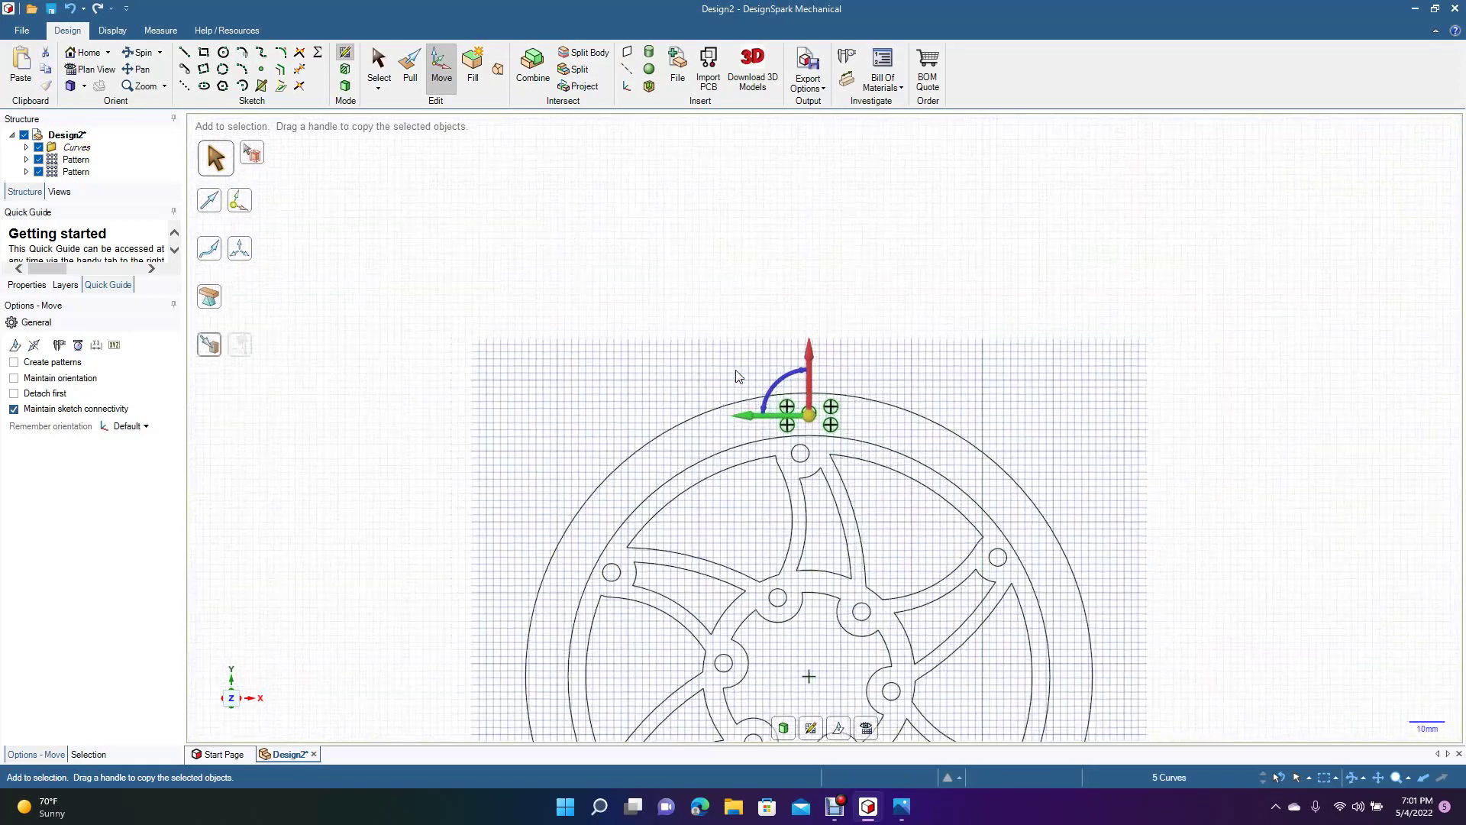
click(14, 362)
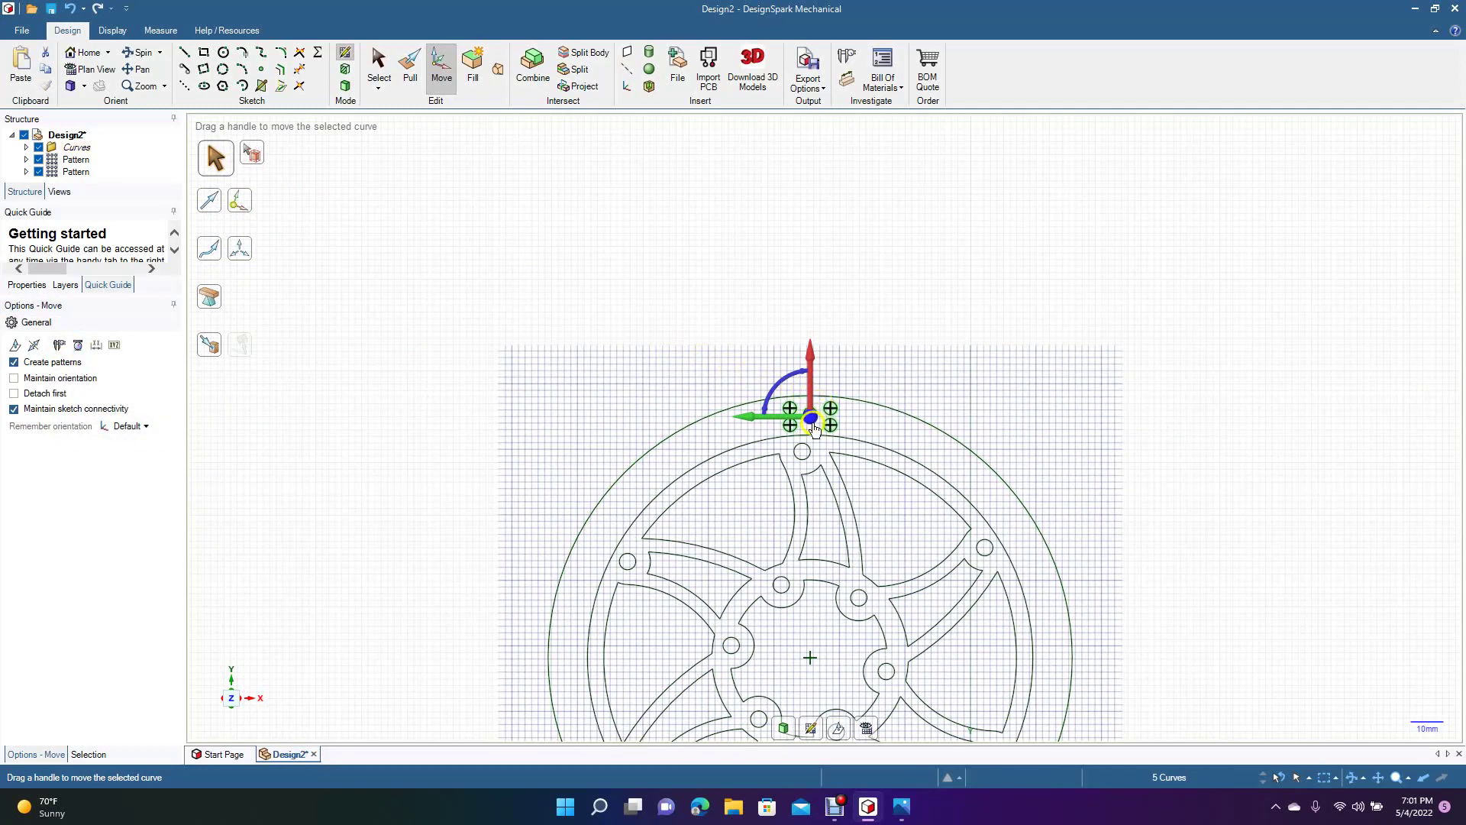
mouse_move(813, 428)
mouse_down()
mouse_move(812, 664)
mouse_move(821, 653)
mouse_move(794, 631)
mouse_move(750, 678)
mouse_move(777, 645)
mouse_move(771, 659)
mouse_up()
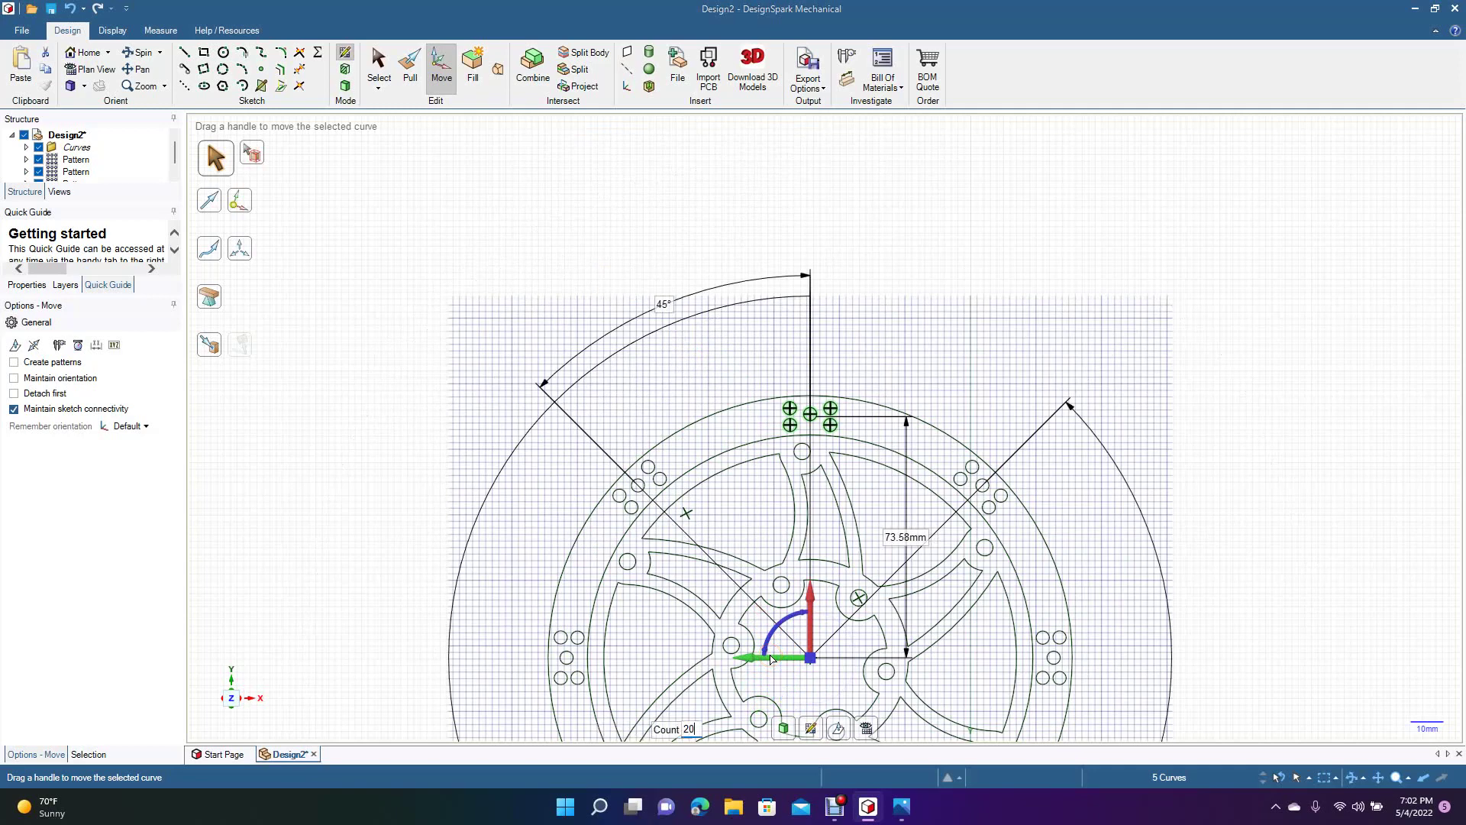
key(Return)
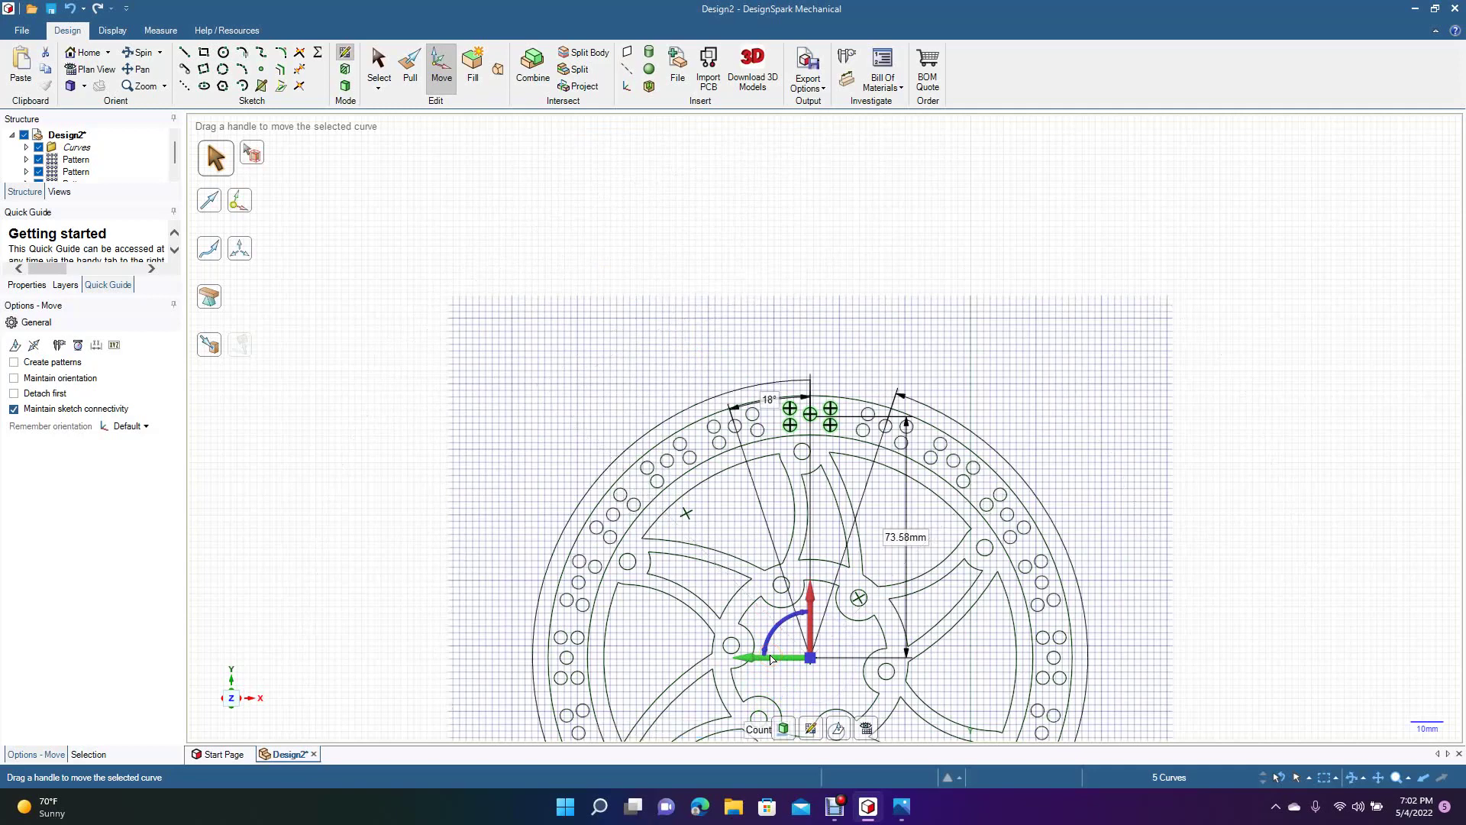
click(619, 439)
click(377, 67)
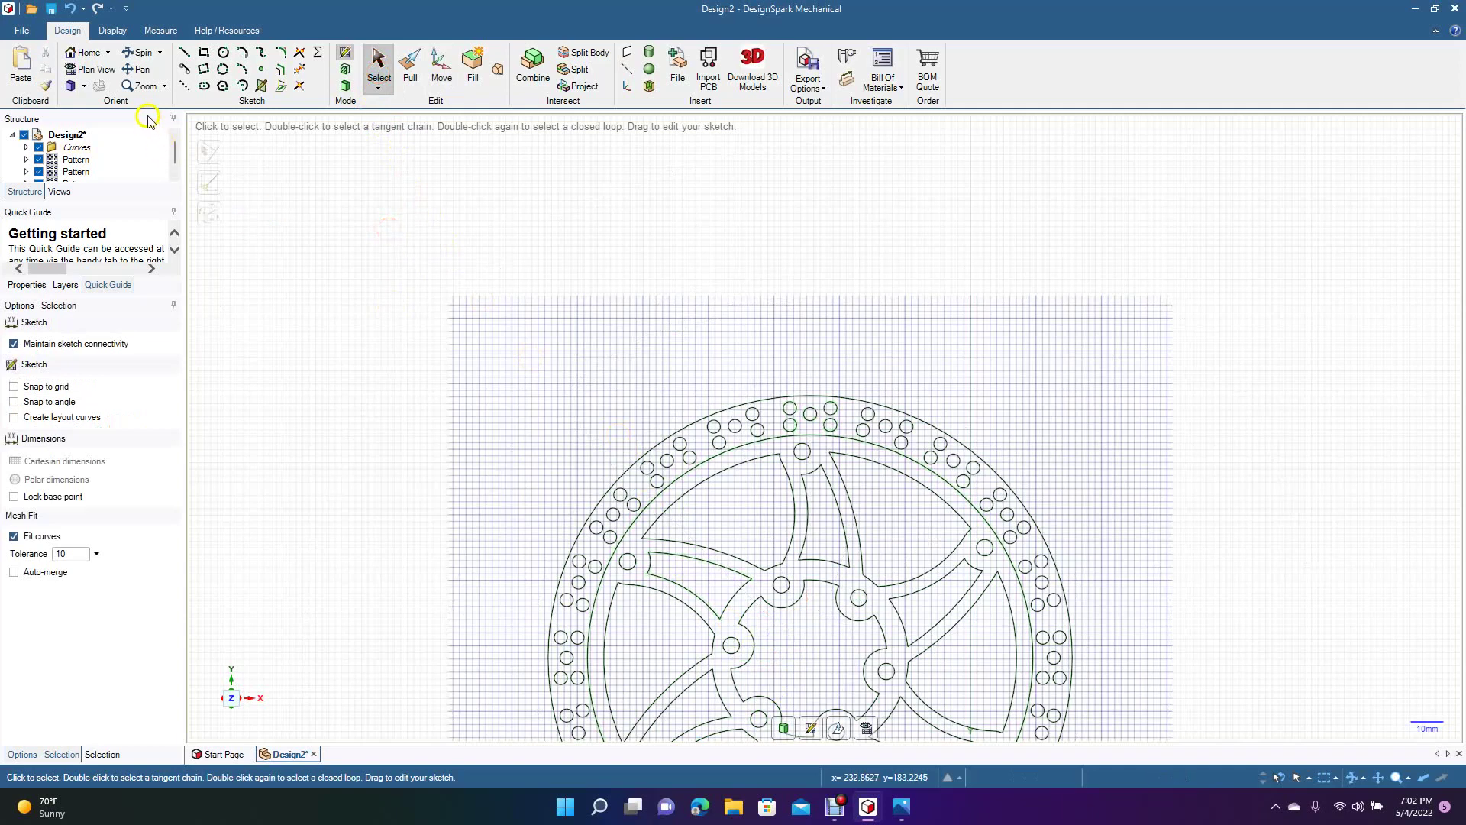
Turn the complete rotor sketch into surface faces by switching to the Pull tool.
click(135, 69)
mouse_move(420, 494)
mouse_down()
mouse_move(430, 329)
mouse_move(423, 299)
mouse_move(403, 301)
mouse_up()
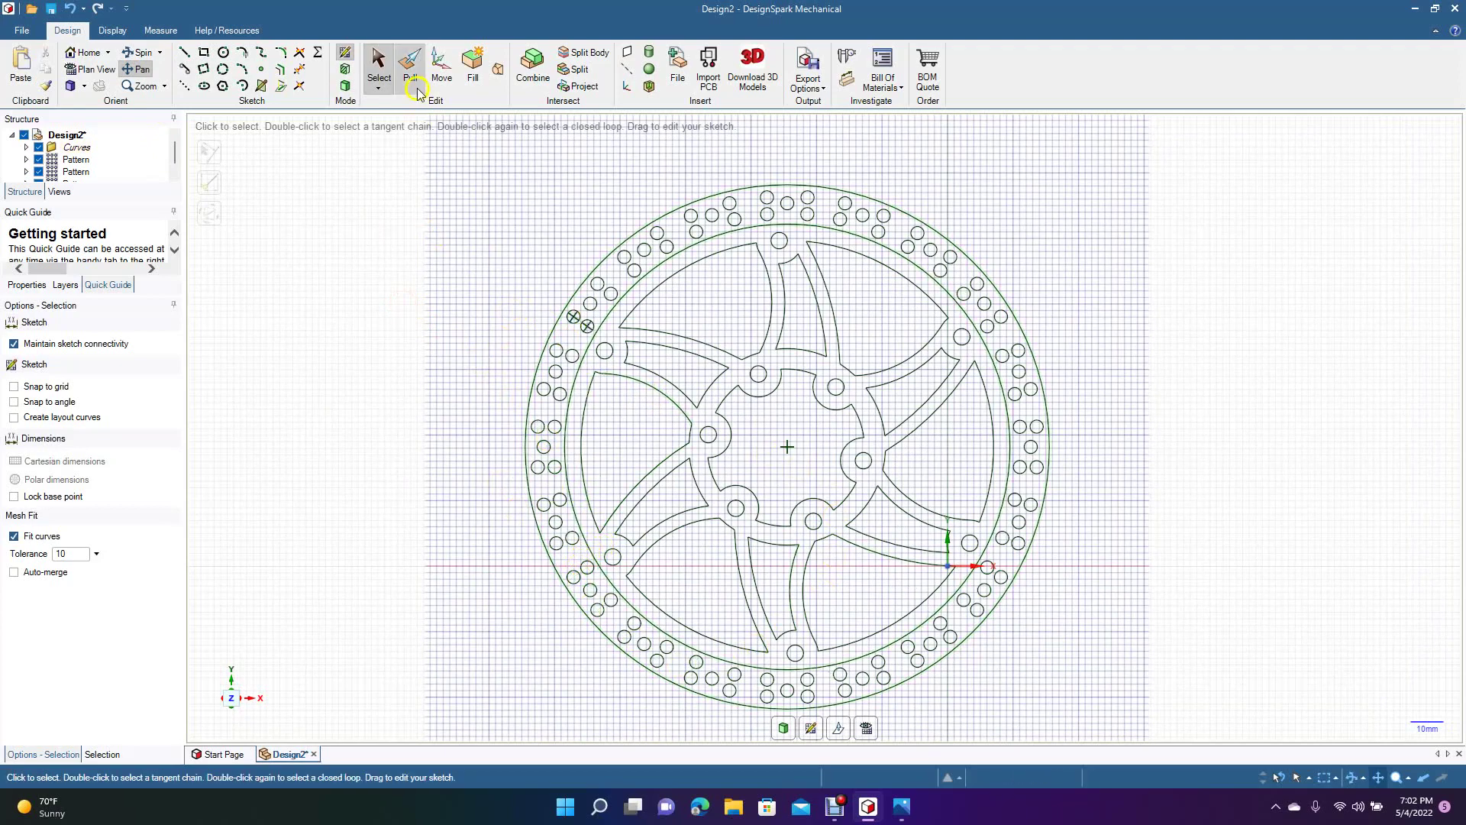
click(380, 62)
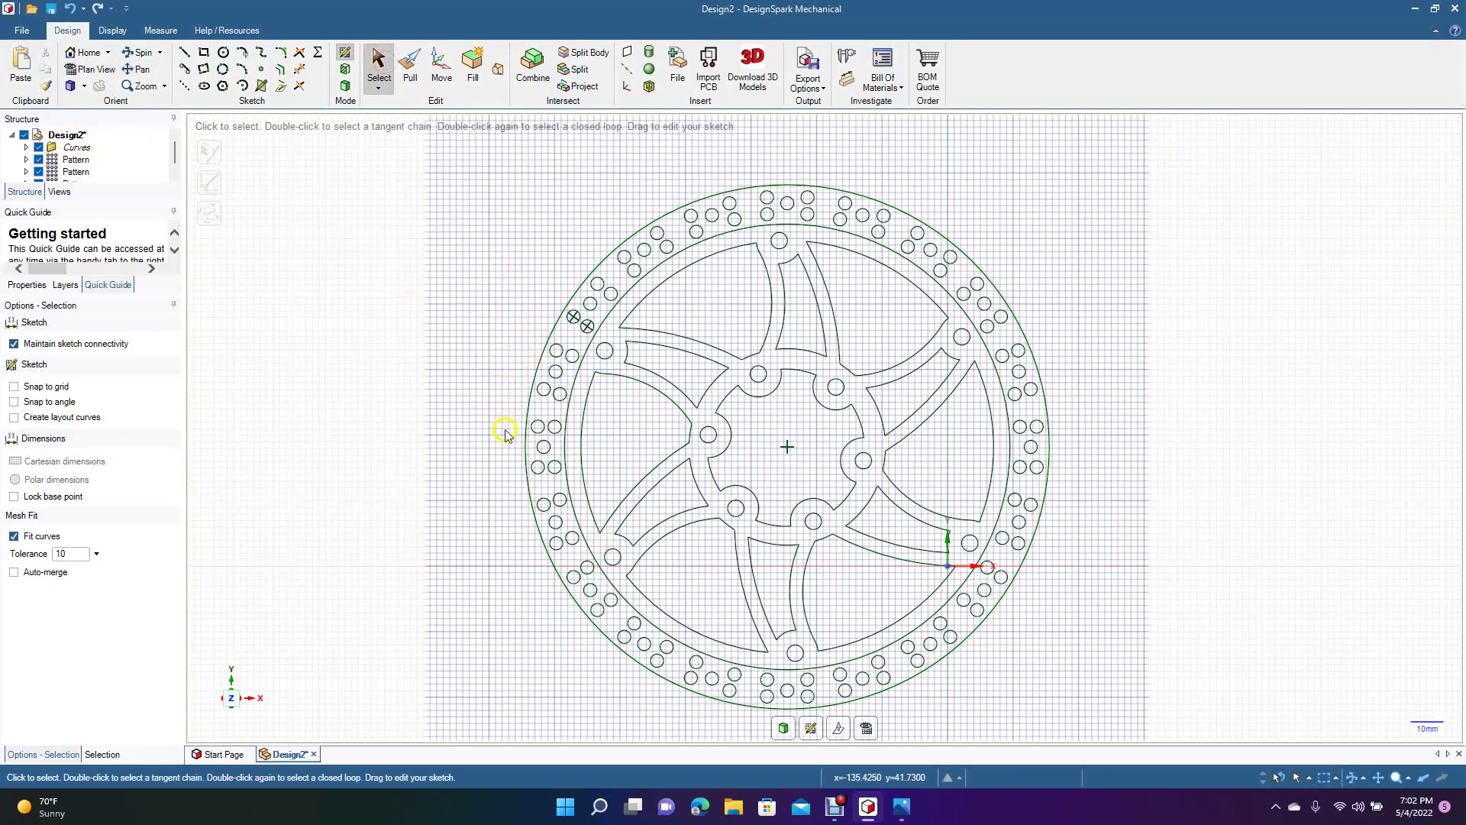
scroll(506, 430, up, 5)
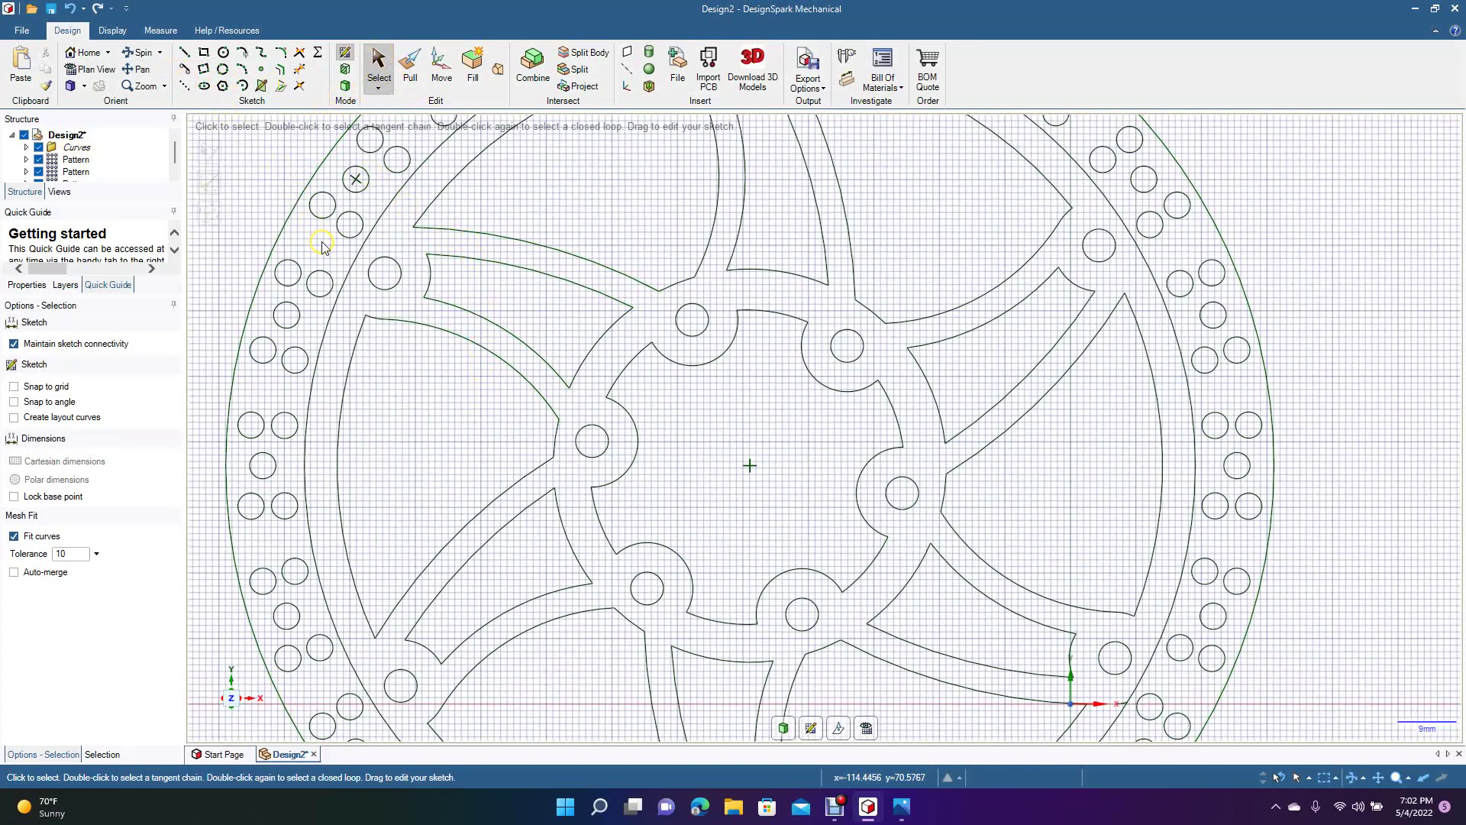
scroll(322, 246, down, 5)
click(410, 65)
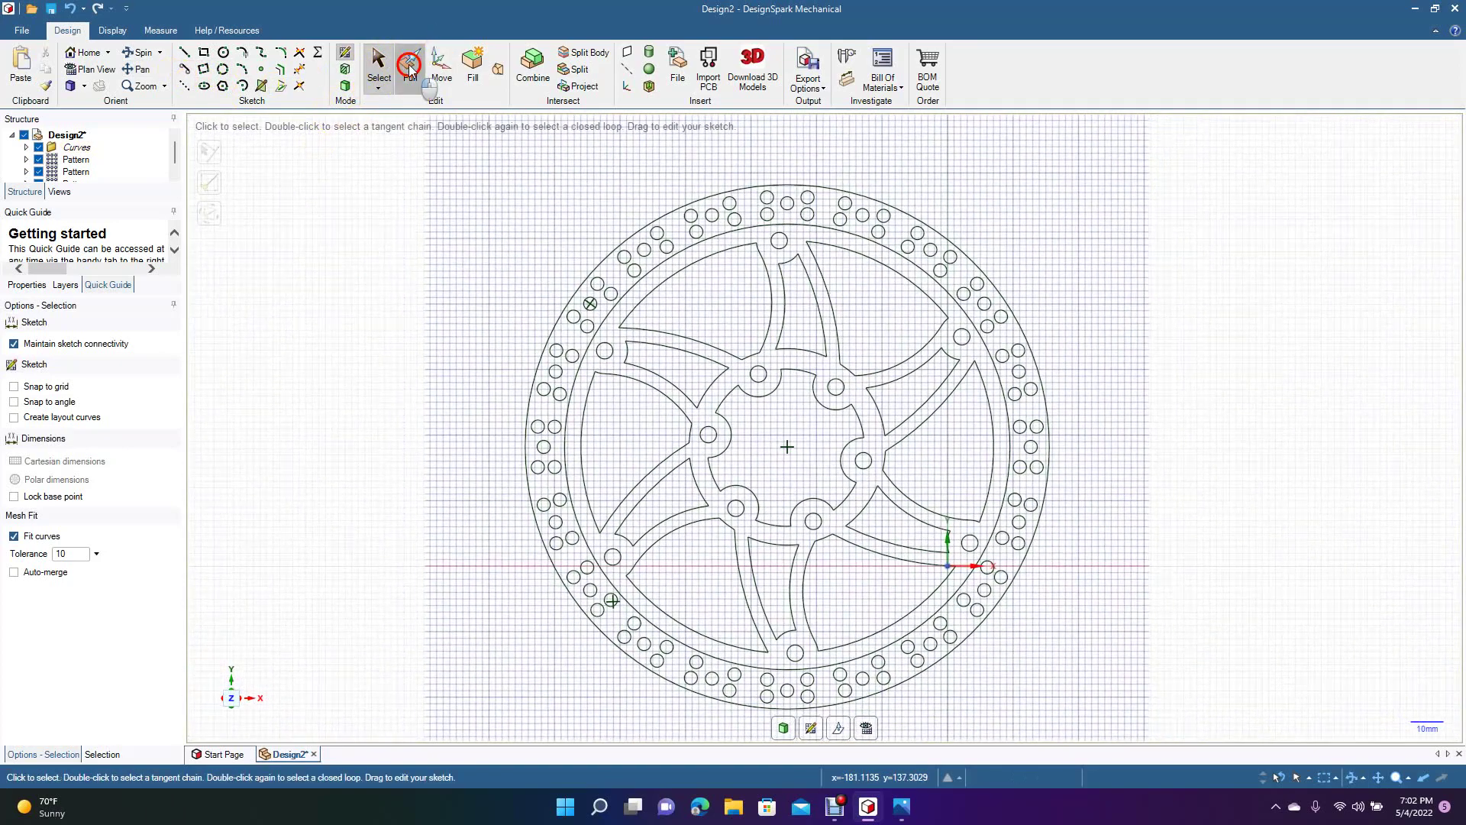
Delete the 12 opening faces between and inside the curved spokes, along with the large face at the rotor's centre.
click(654, 307)
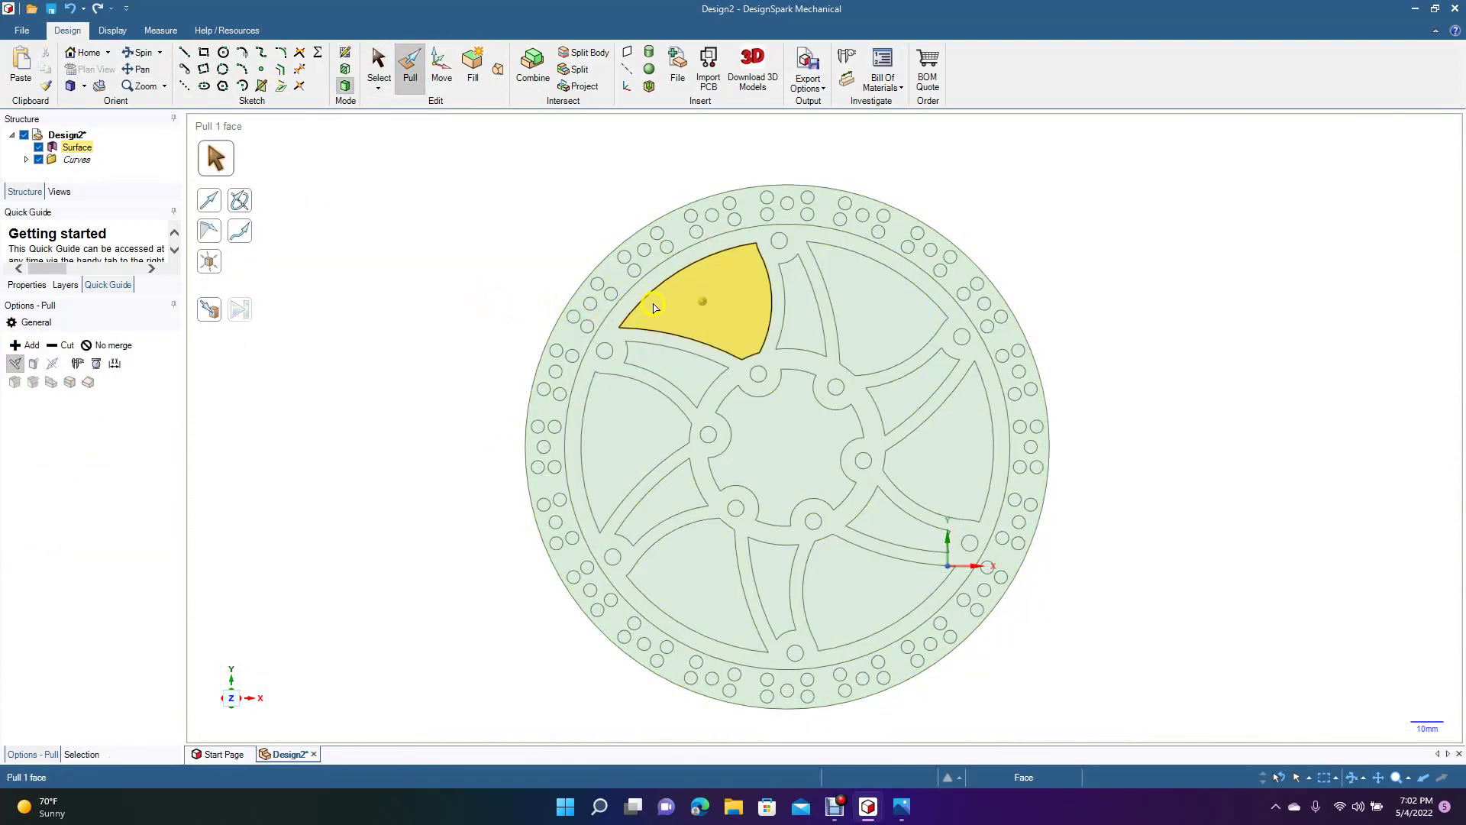
ctrl+click(643, 418)
ctrl+click(687, 384)
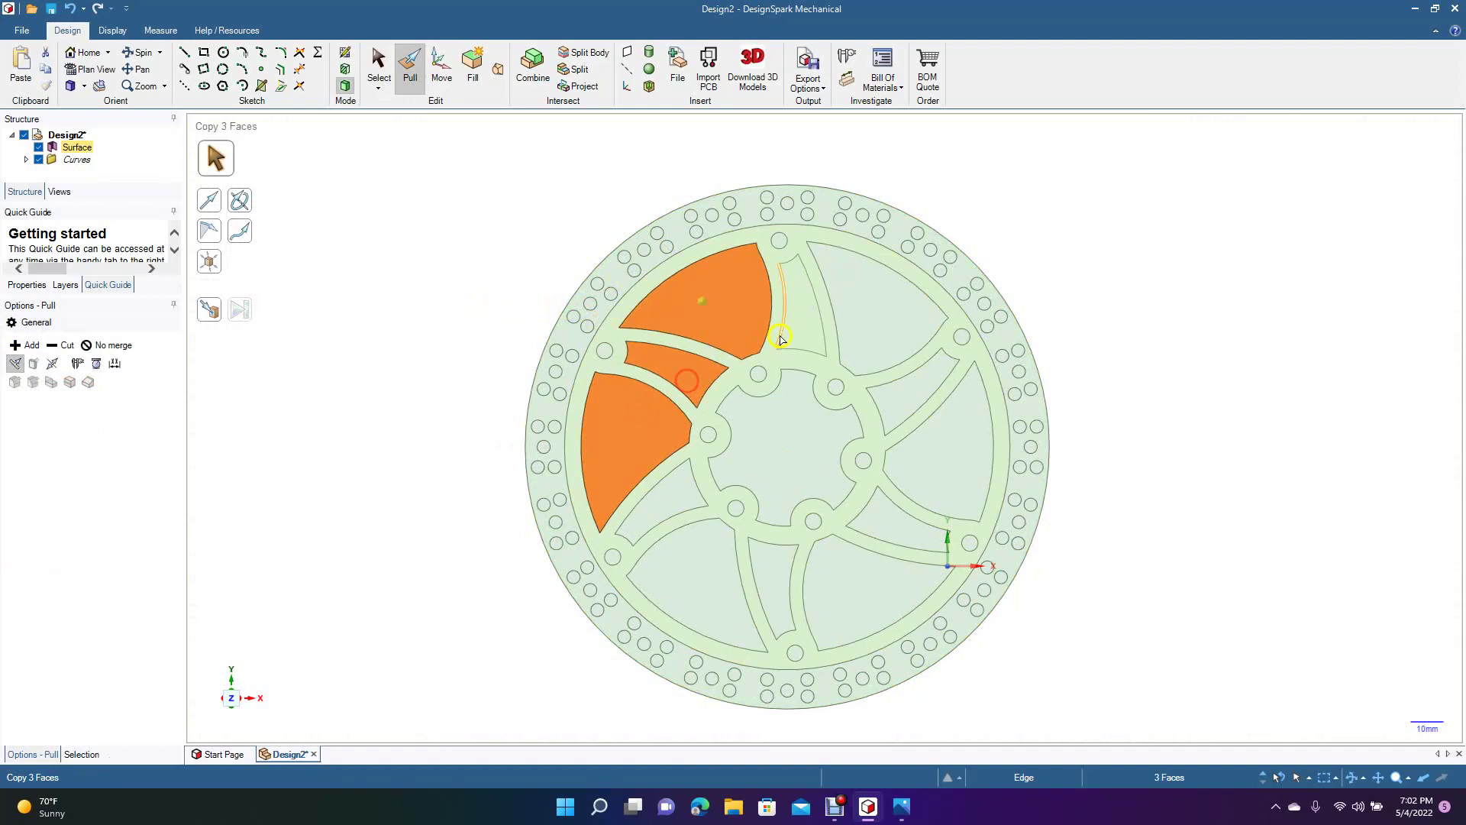
ctrl+click(795, 321)
ctrl+click(871, 308)
ctrl+click(809, 435)
ctrl+click(941, 454)
ctrl+click(908, 406)
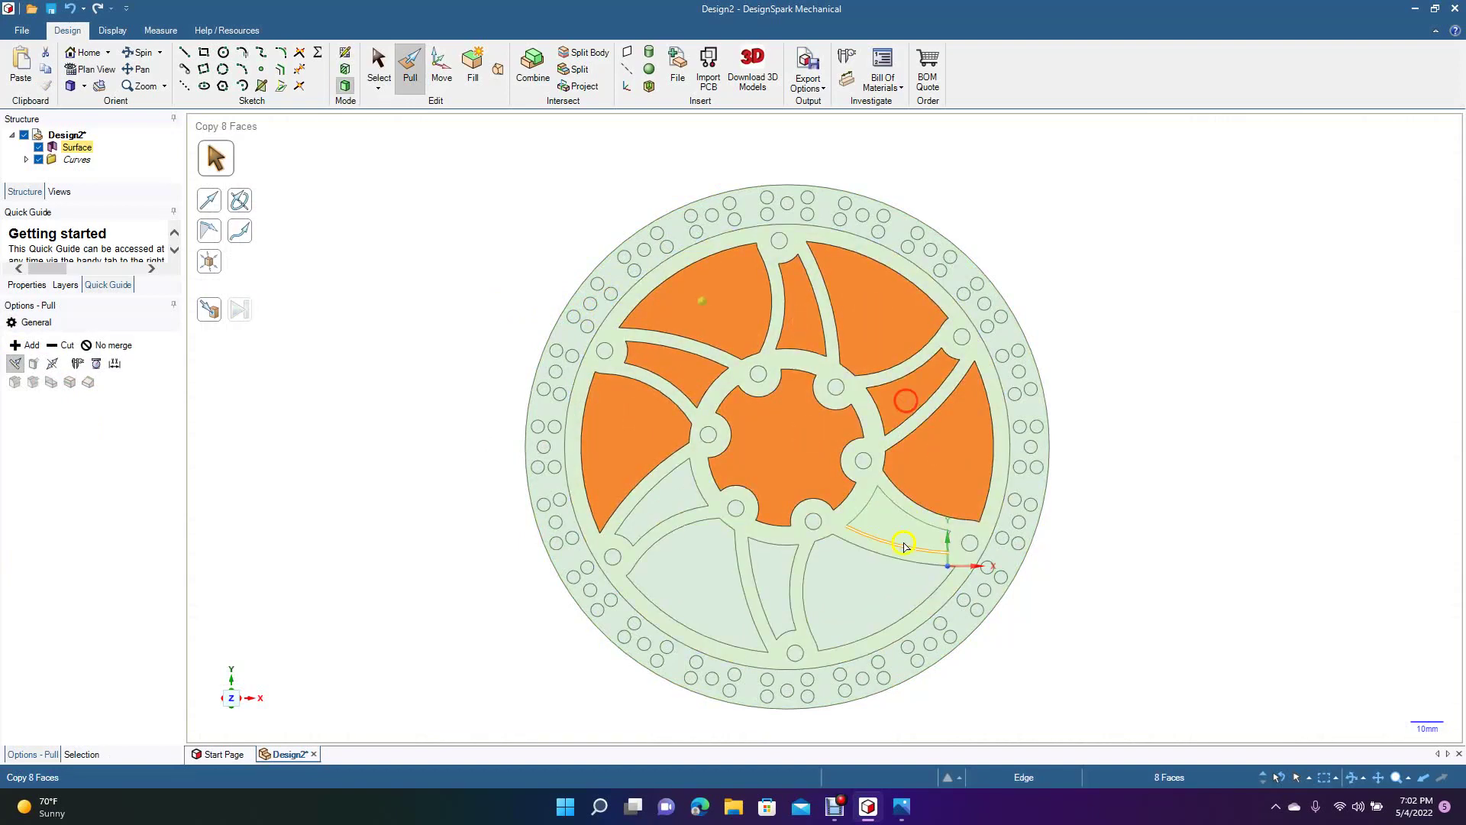
ctrl+click(901, 535)
ctrl+click(872, 575)
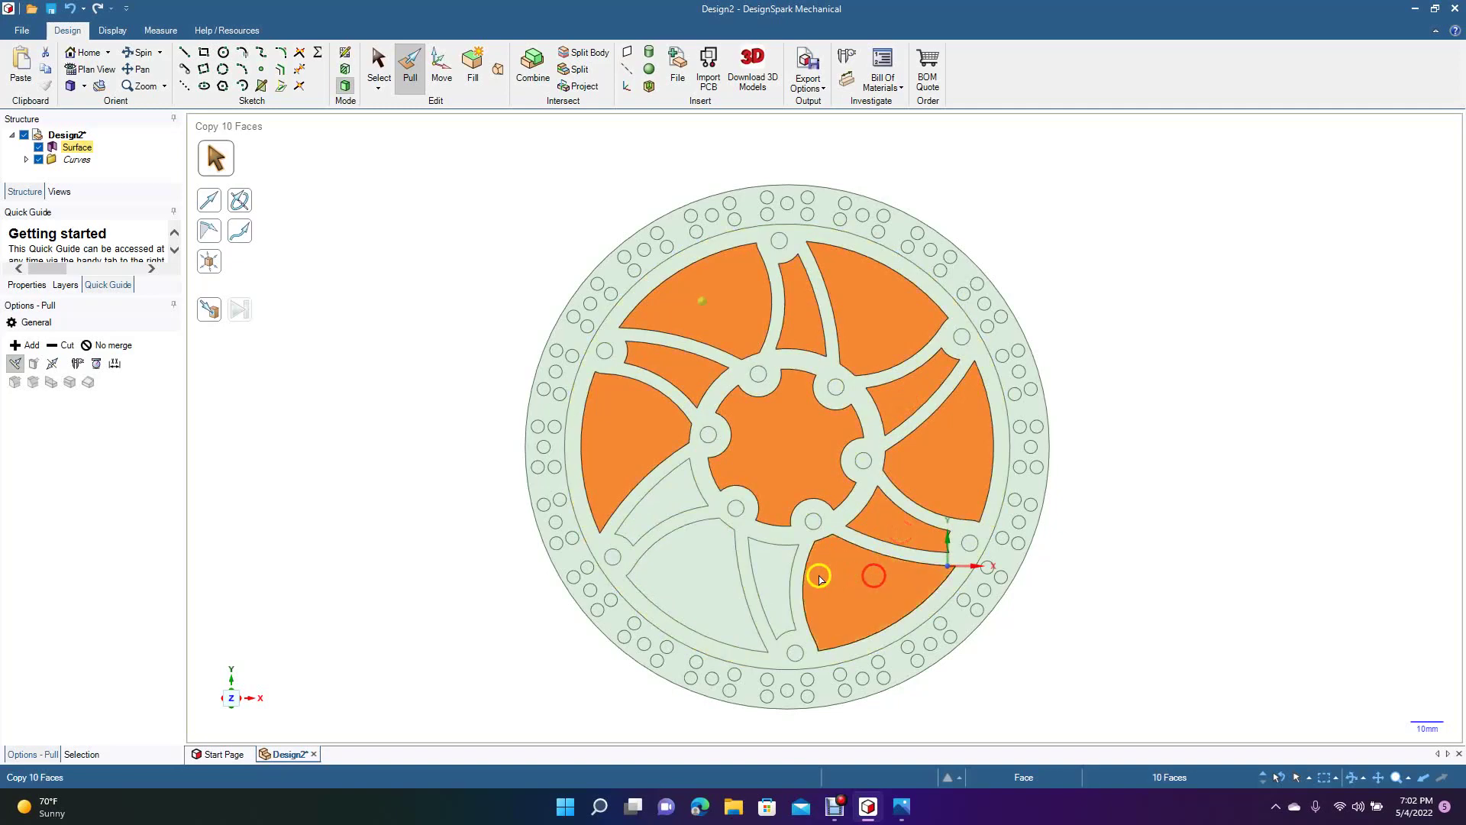
ctrl+click(776, 573)
ctrl+click(695, 586)
ctrl+click(678, 490)
key(Delete)
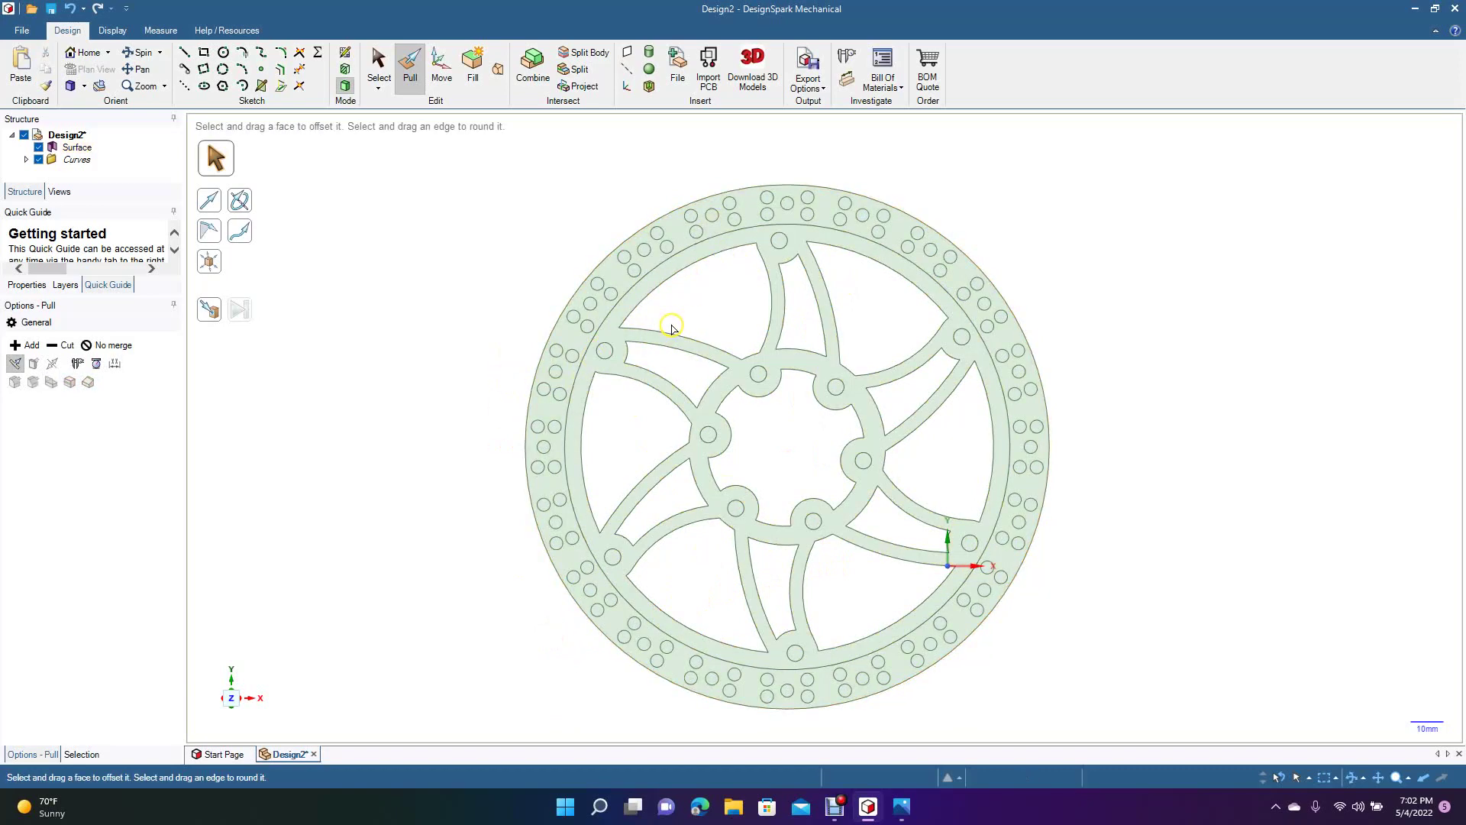
Delete the six circular bolt-hole faces in the lobes around the rotor's inner ring.
scroll(672, 330, up, 4)
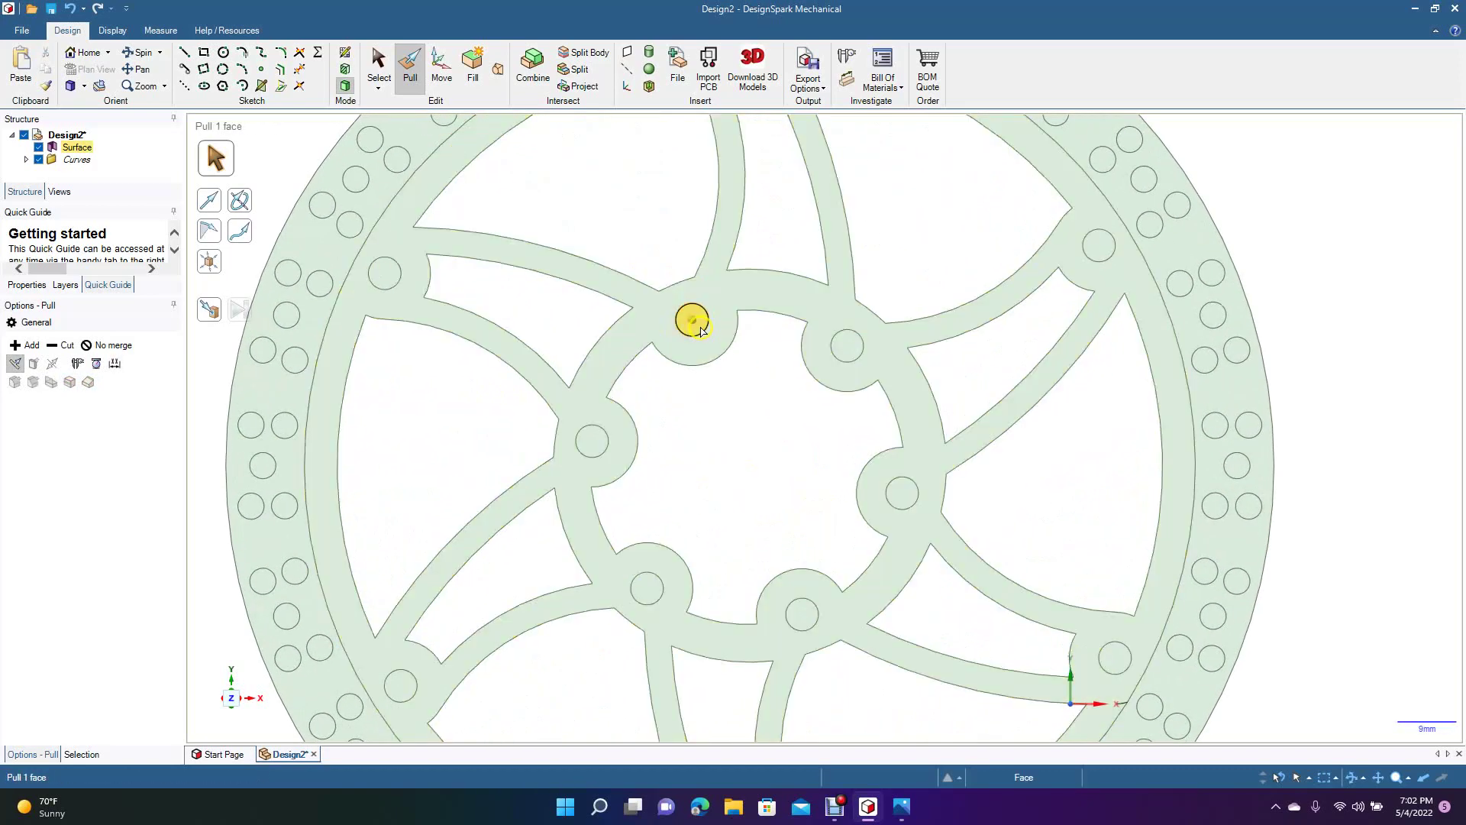
click(702, 331)
ctrl+click(847, 346)
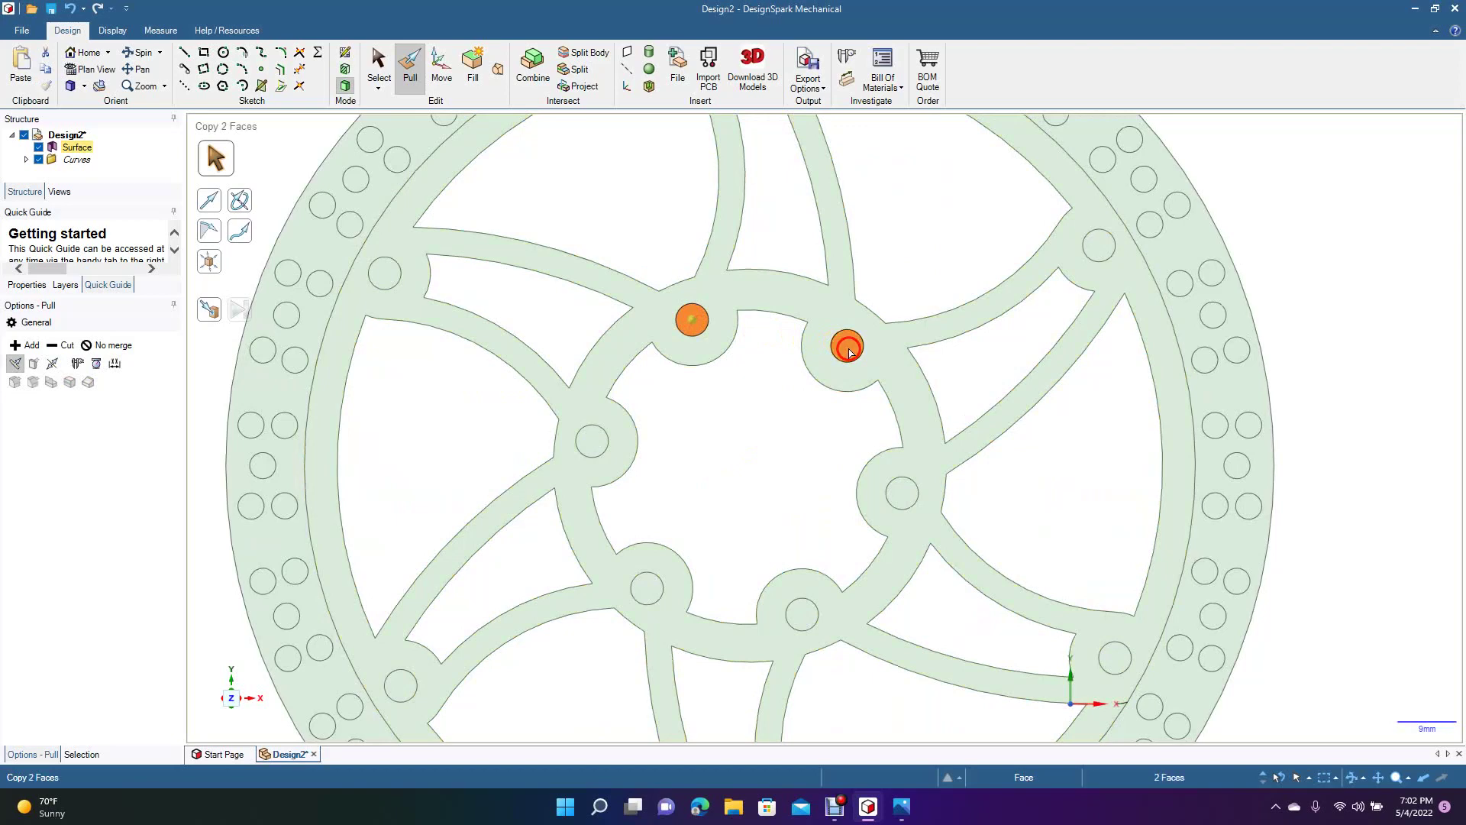
ctrl+click(803, 615)
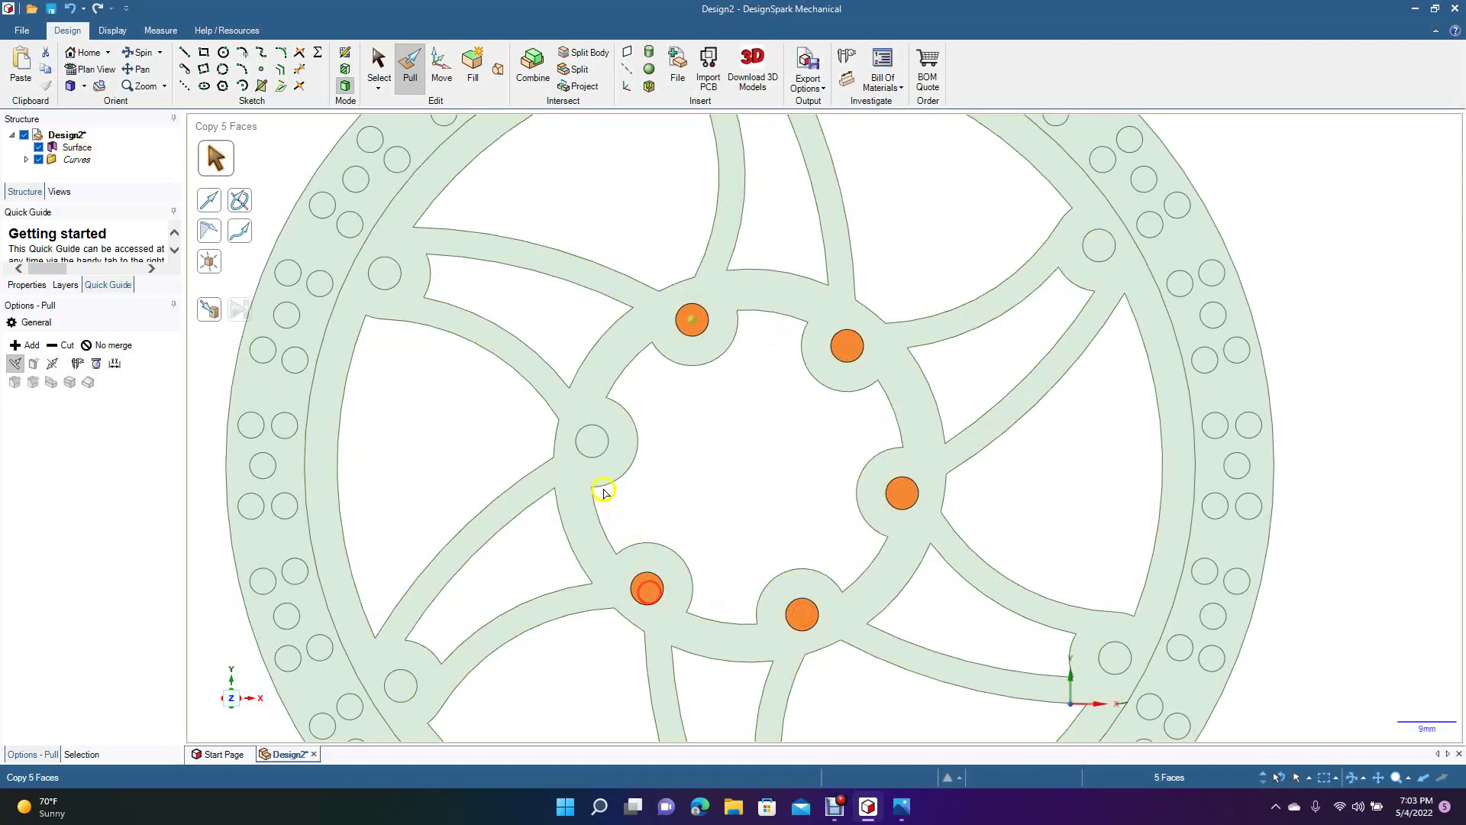
key(Delete)
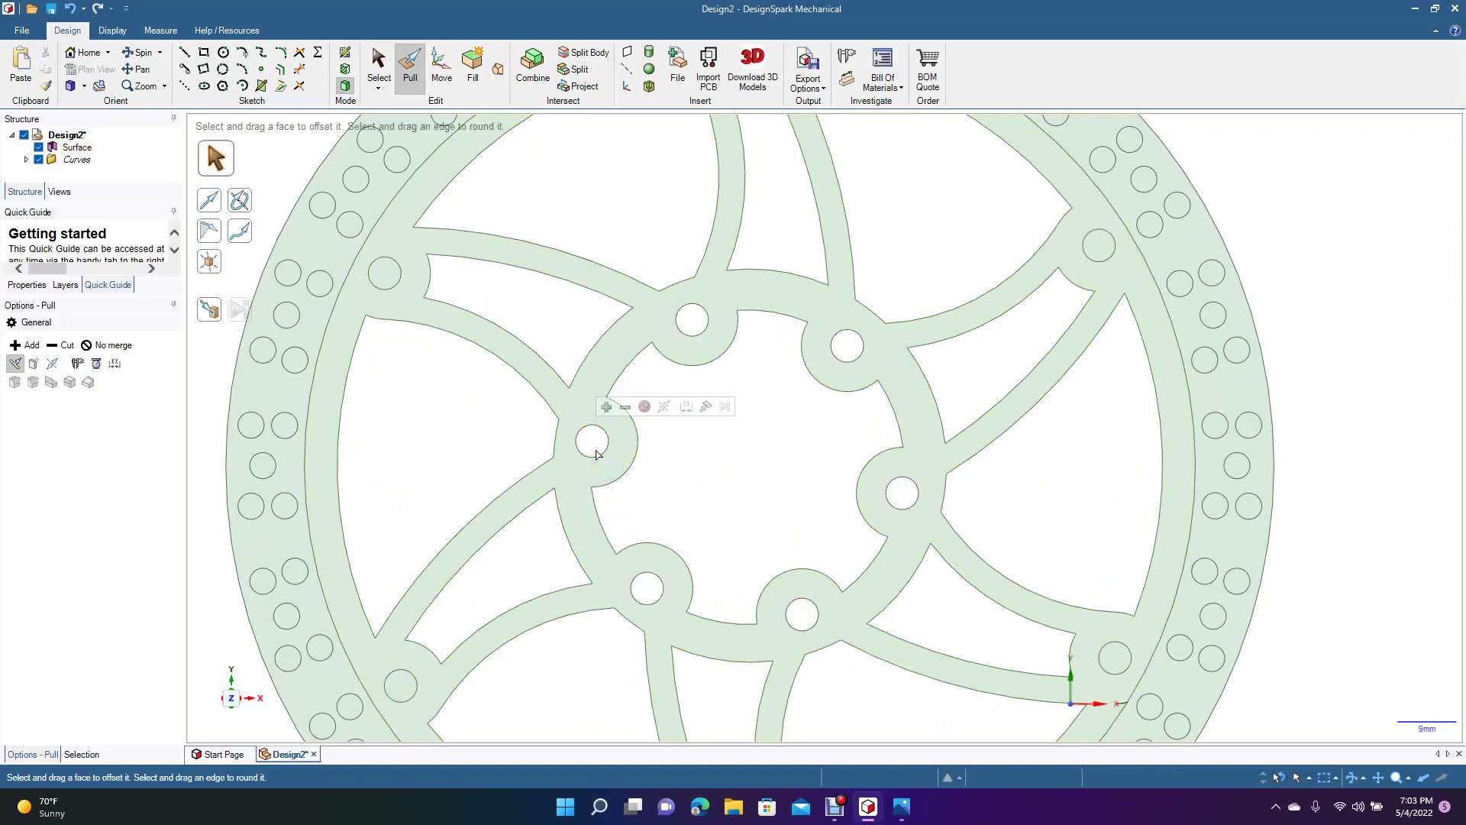
Delete the six circular hole faces at the outer ends of the spokes.
ctrl+click(401, 686)
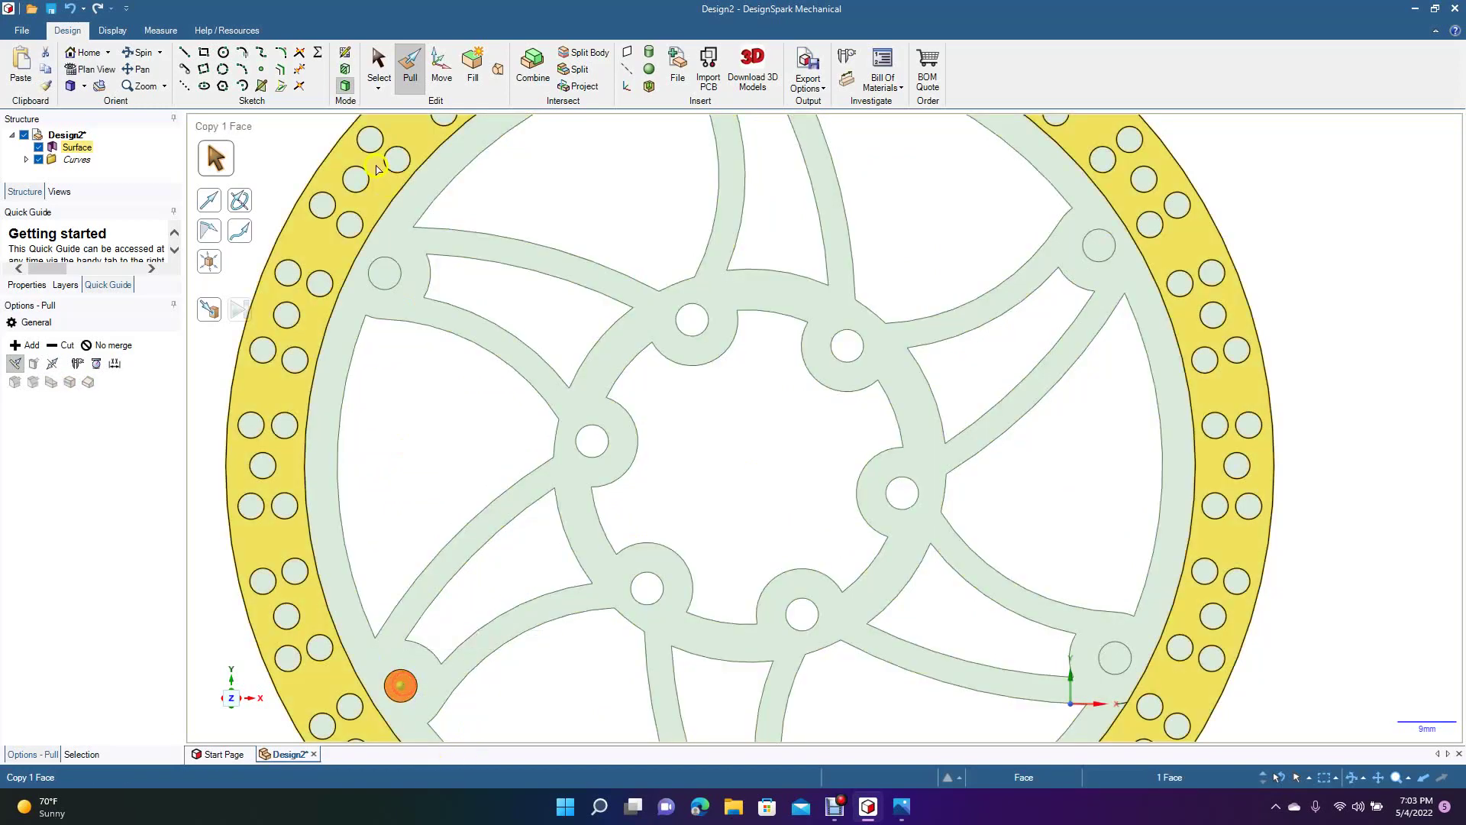
ctrl+click(387, 274)
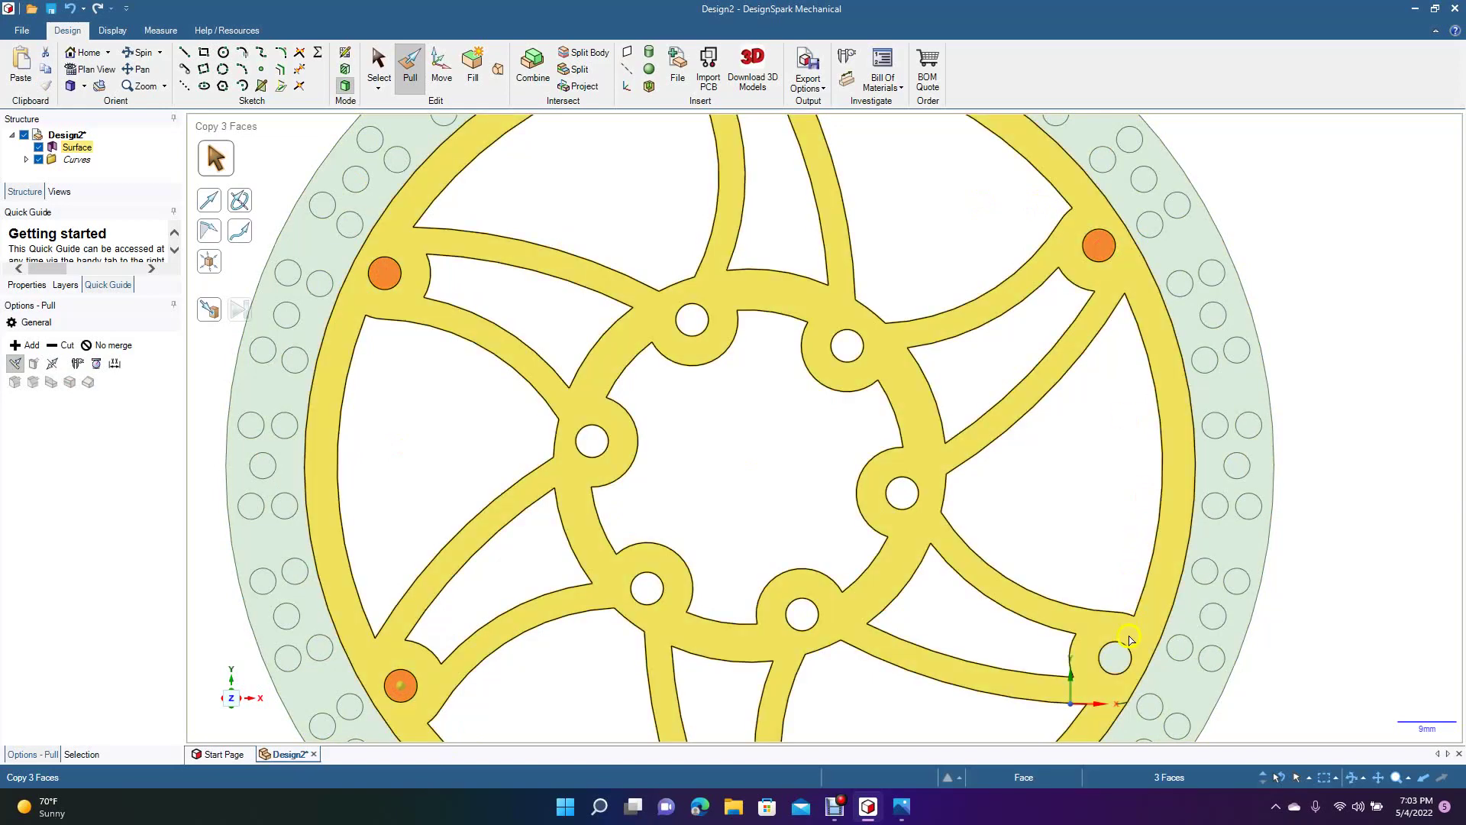
key(Escape)
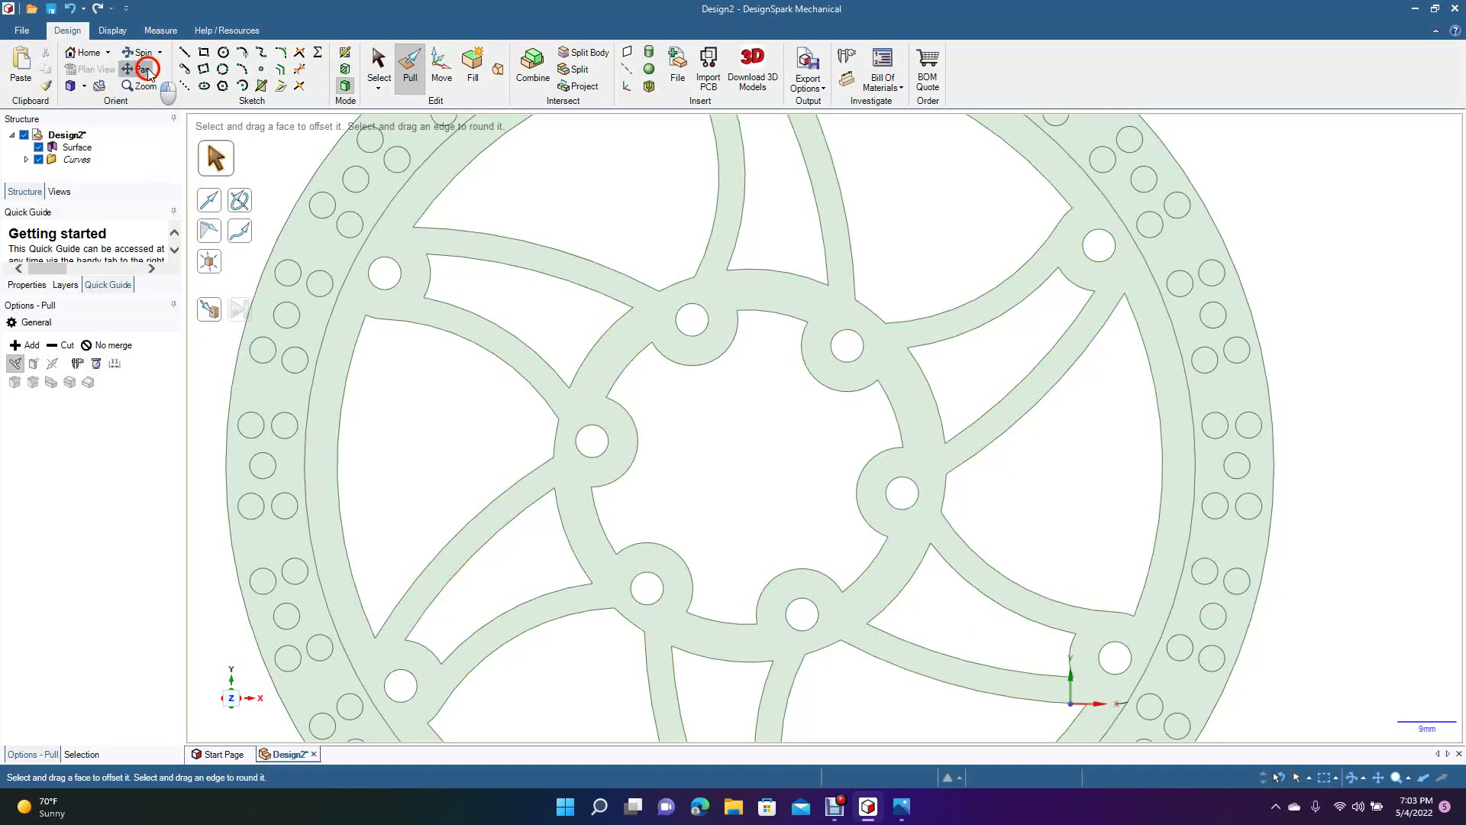
click(145, 69)
drag(436, 272, 425, 391)
click(382, 70)
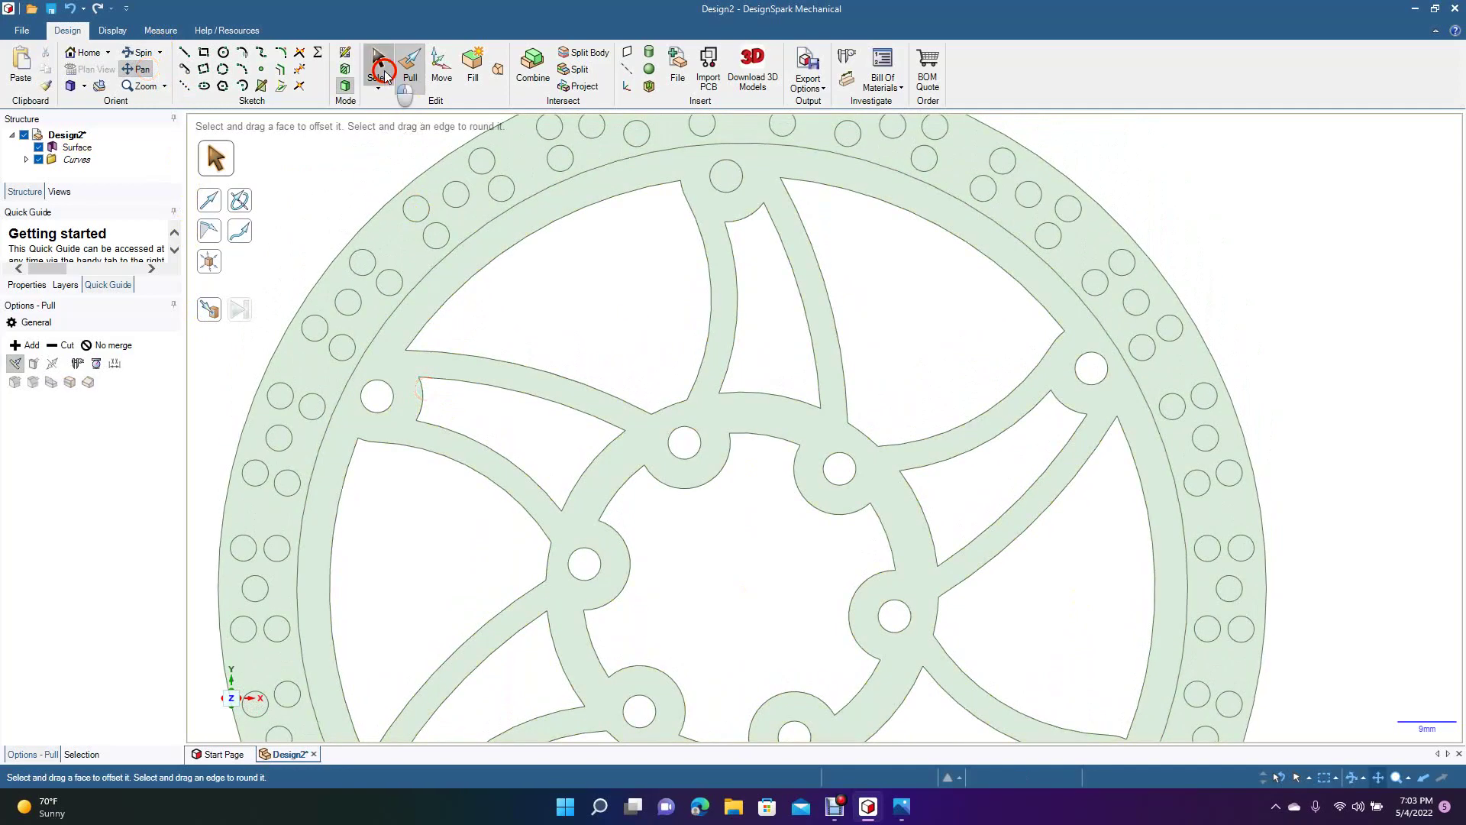
click(727, 175)
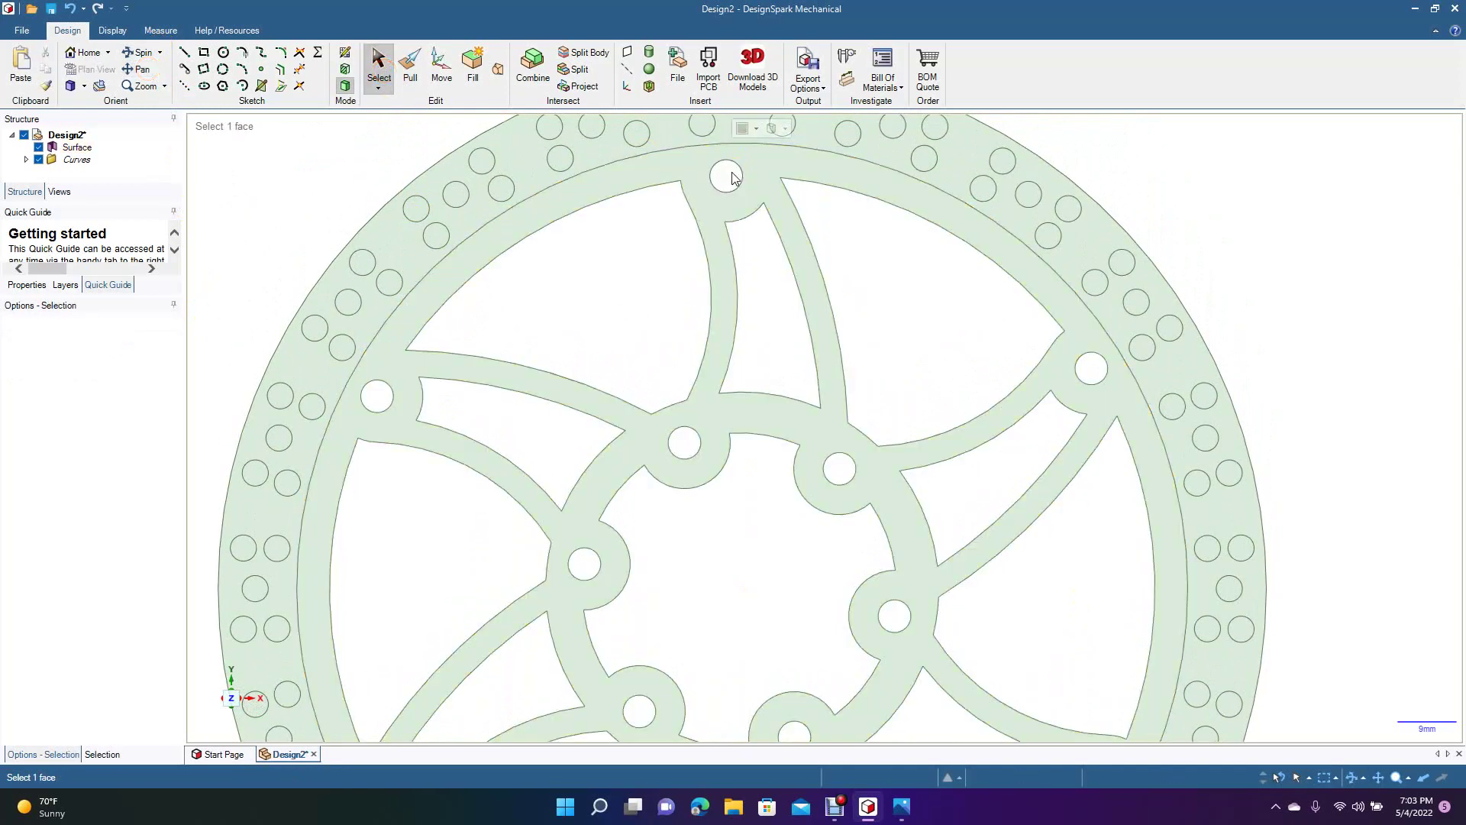
click(141, 71)
drag(646, 451, 668, 239)
drag(678, 416, 655, 253)
click(377, 70)
click(758, 625)
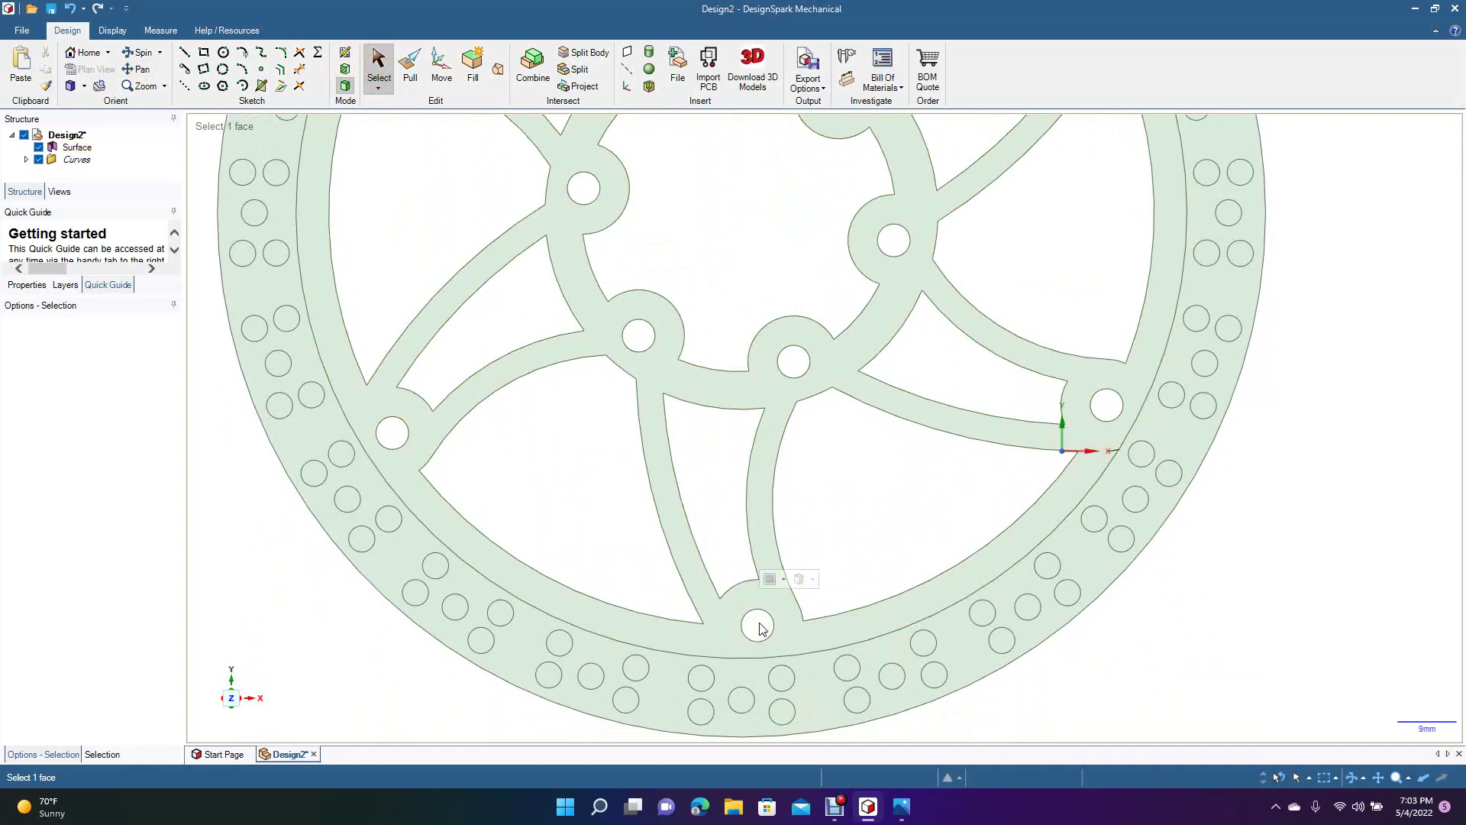
Delete the ten vent-hole faces in the bottom group of the outer ring and the adjacent group counterclockwise.
click(703, 678)
click(700, 712)
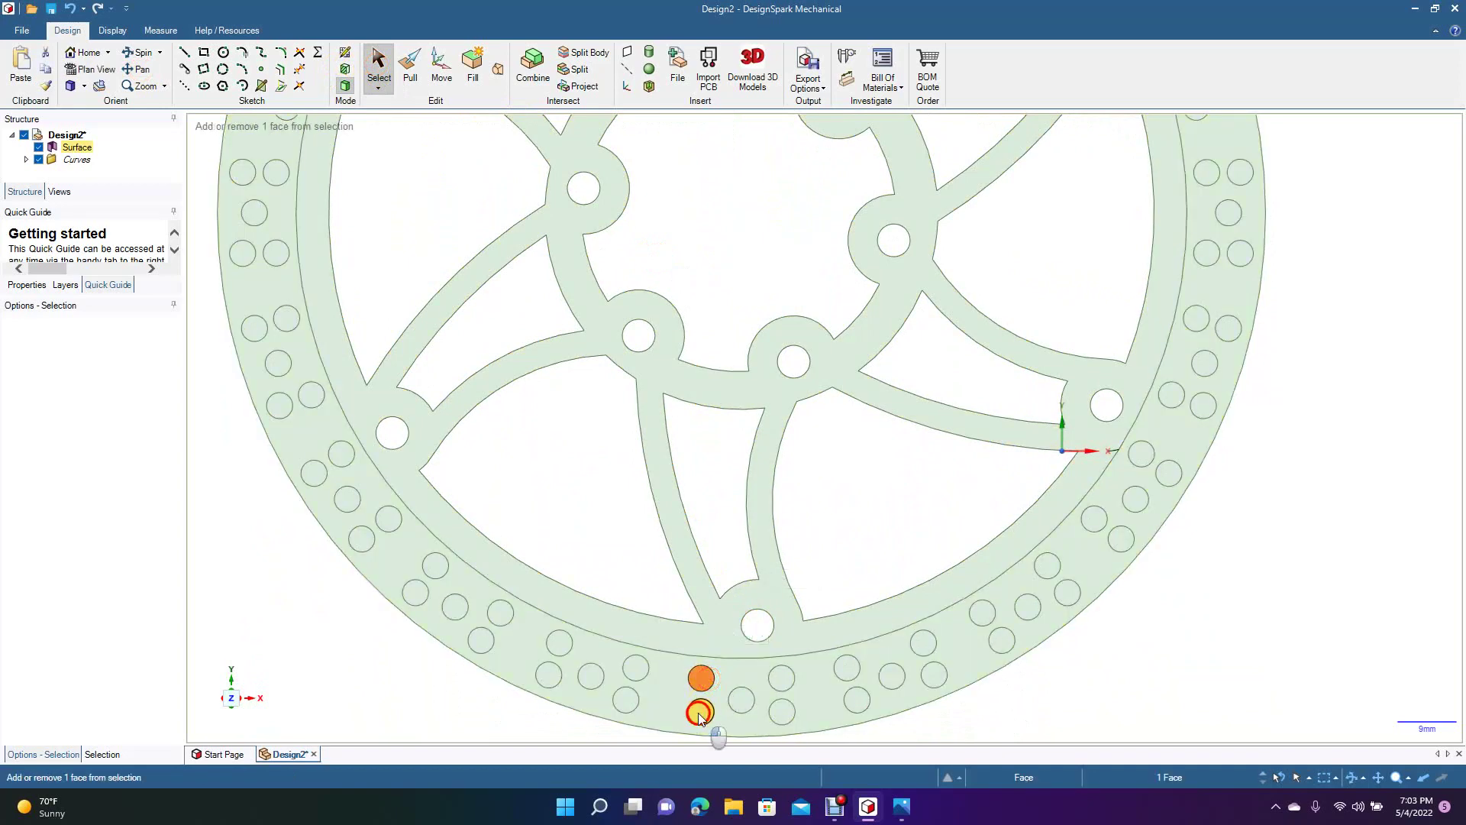
ctrl+click(747, 700)
ctrl+click(781, 678)
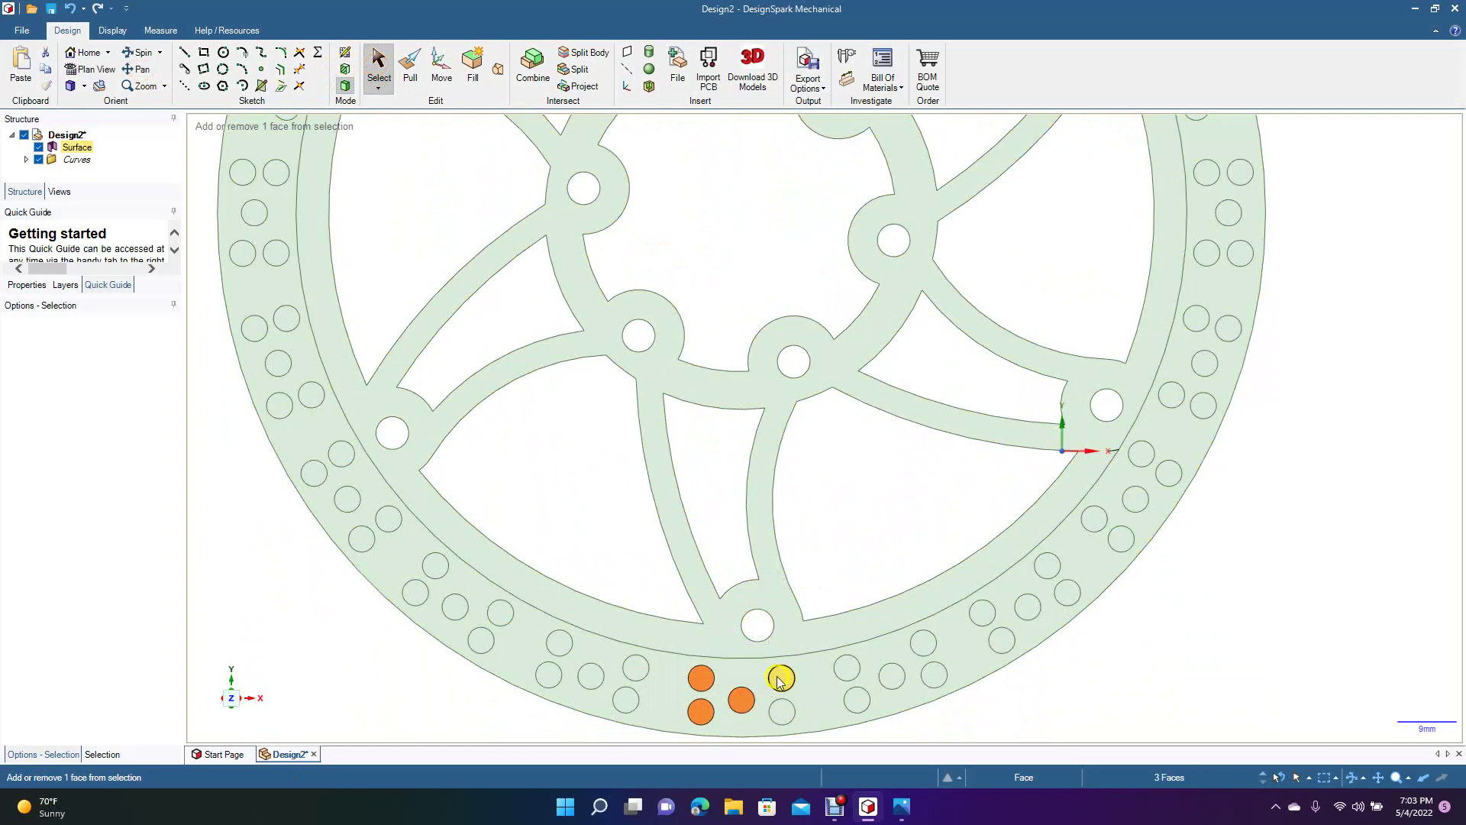
ctrl+click(782, 712)
ctrl+click(846, 667)
ctrl+click(857, 699)
ctrl+click(889, 675)
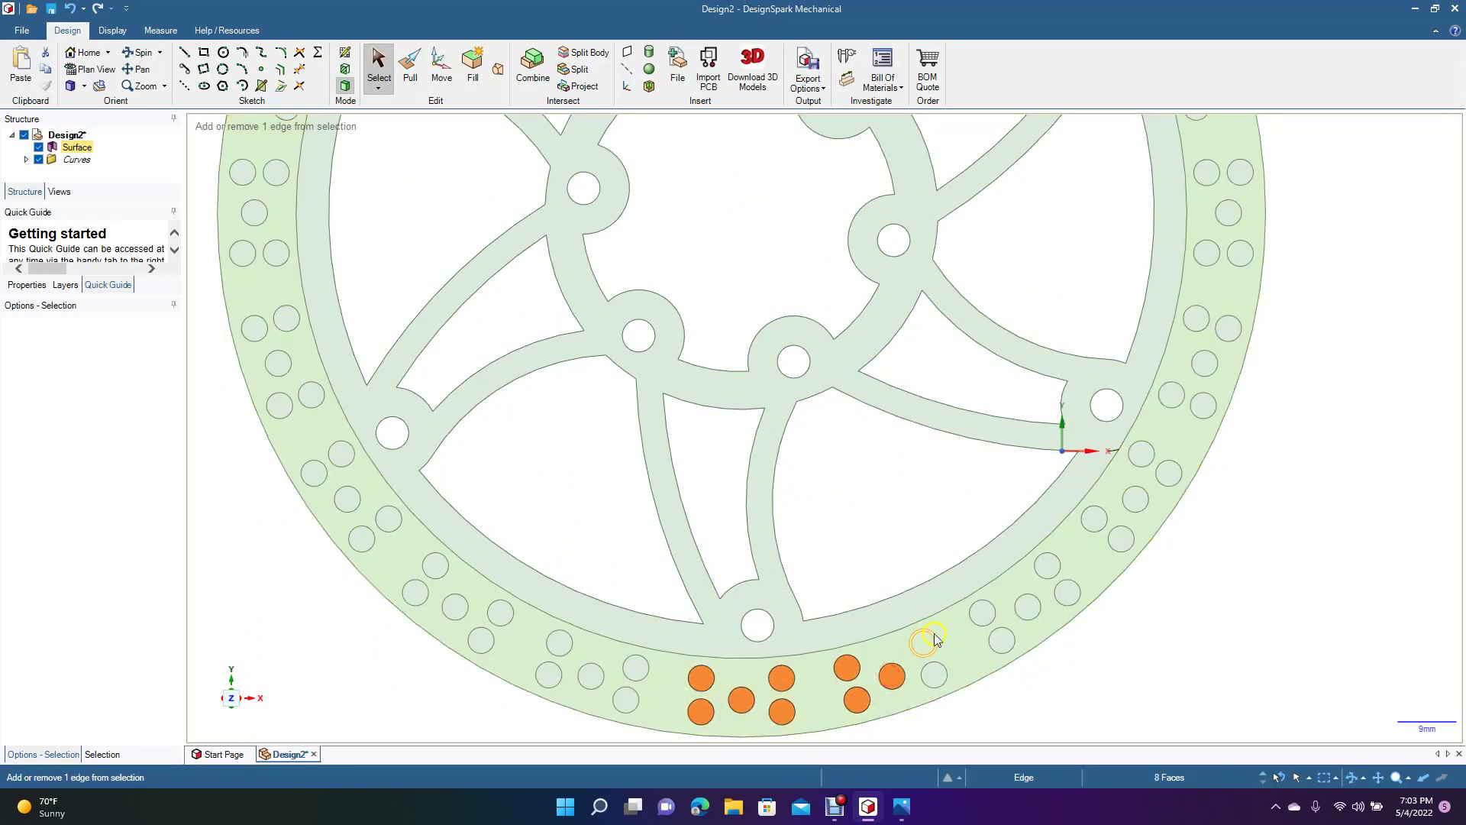
ctrl+click(924, 643)
key(Delete)
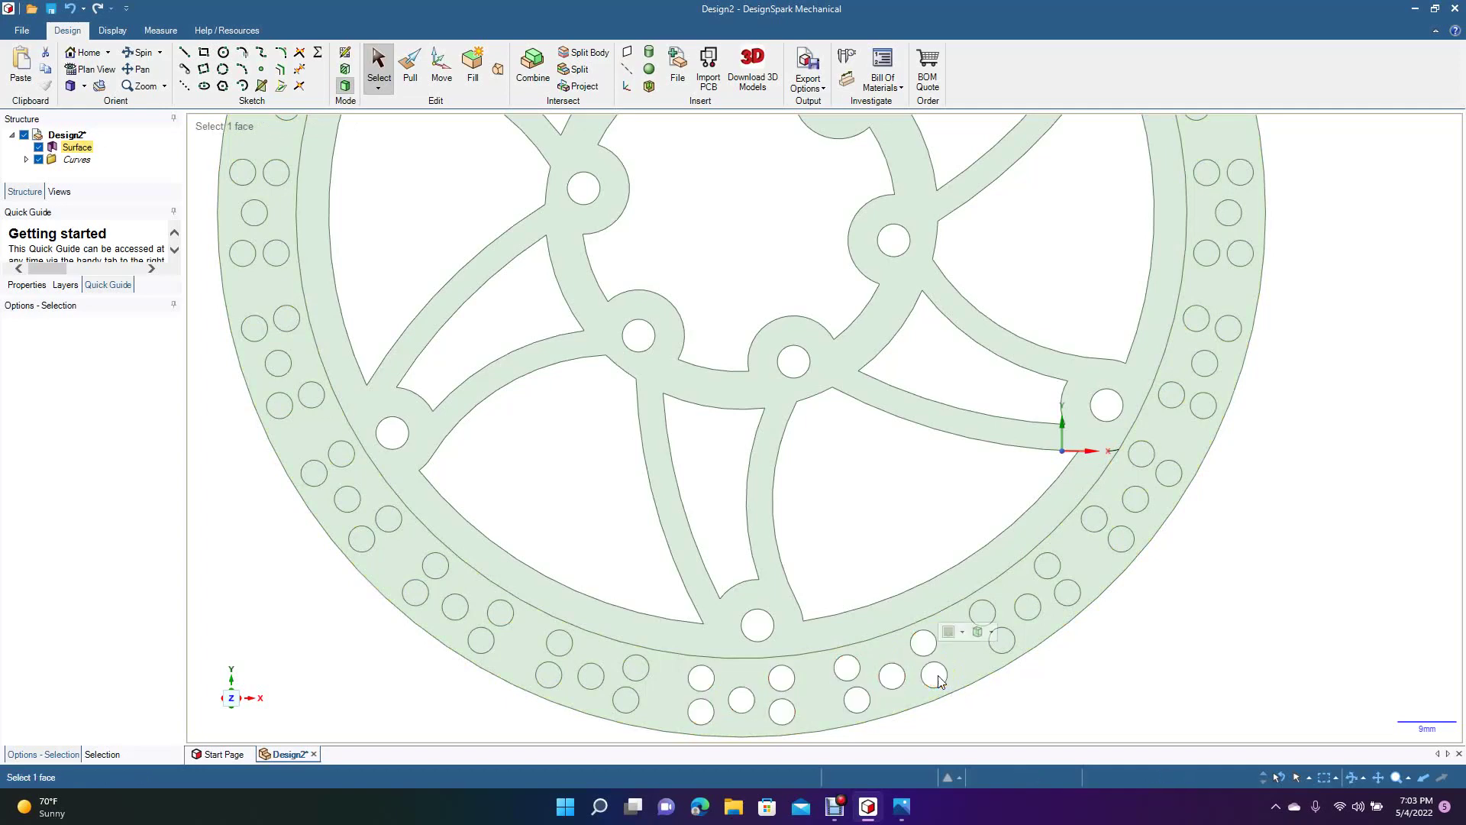
click(985, 616)
ctrl+click(1001, 640)
ctrl+click(1050, 590)
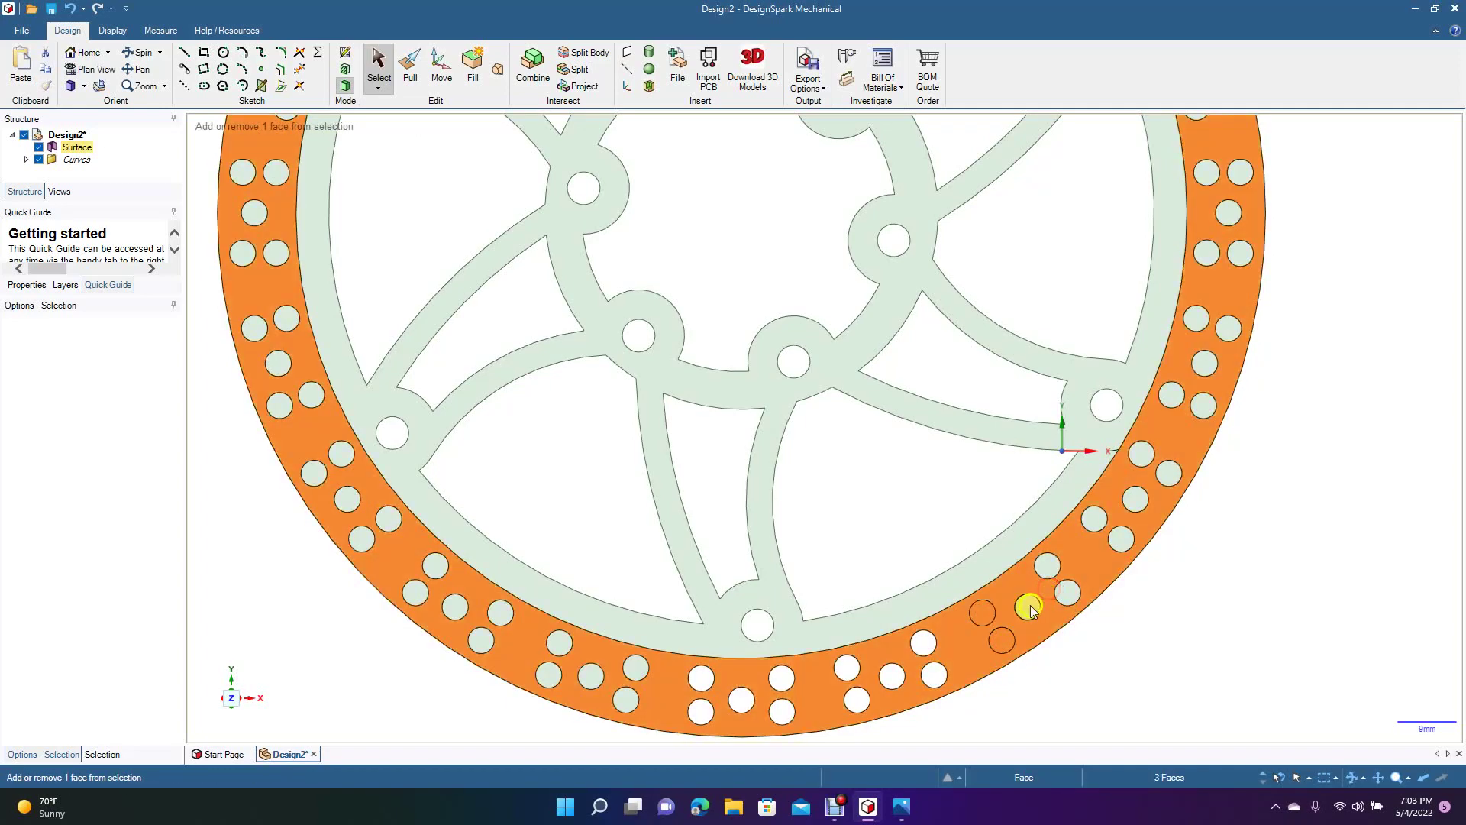
click(1100, 660)
Delete the ten vent-hole faces in the next two groups counterclockwise, along the outer ring's lower right.
click(1001, 641)
ctrl+click(983, 614)
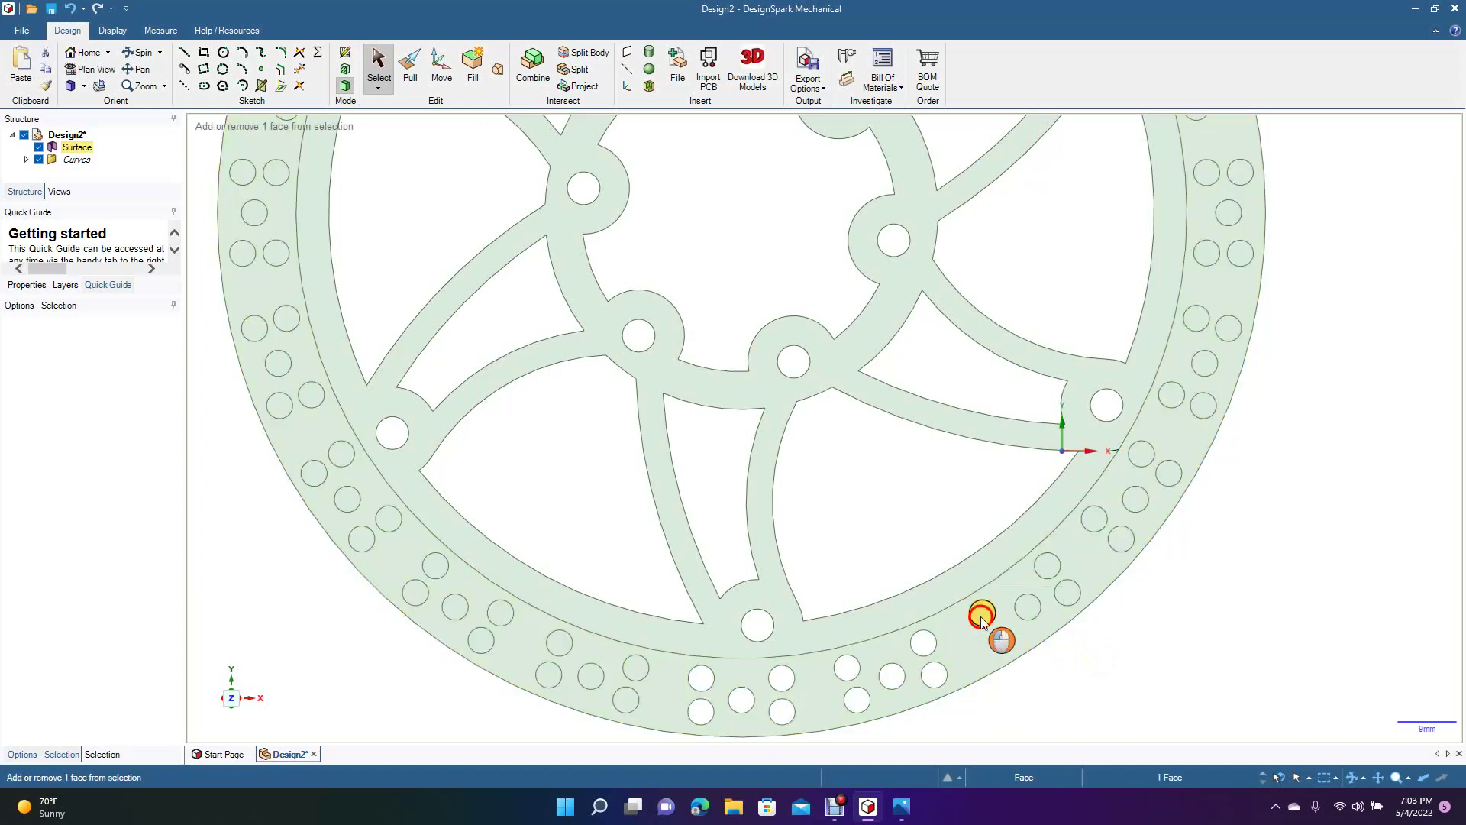
ctrl+click(1029, 607)
ctrl+click(1047, 575)
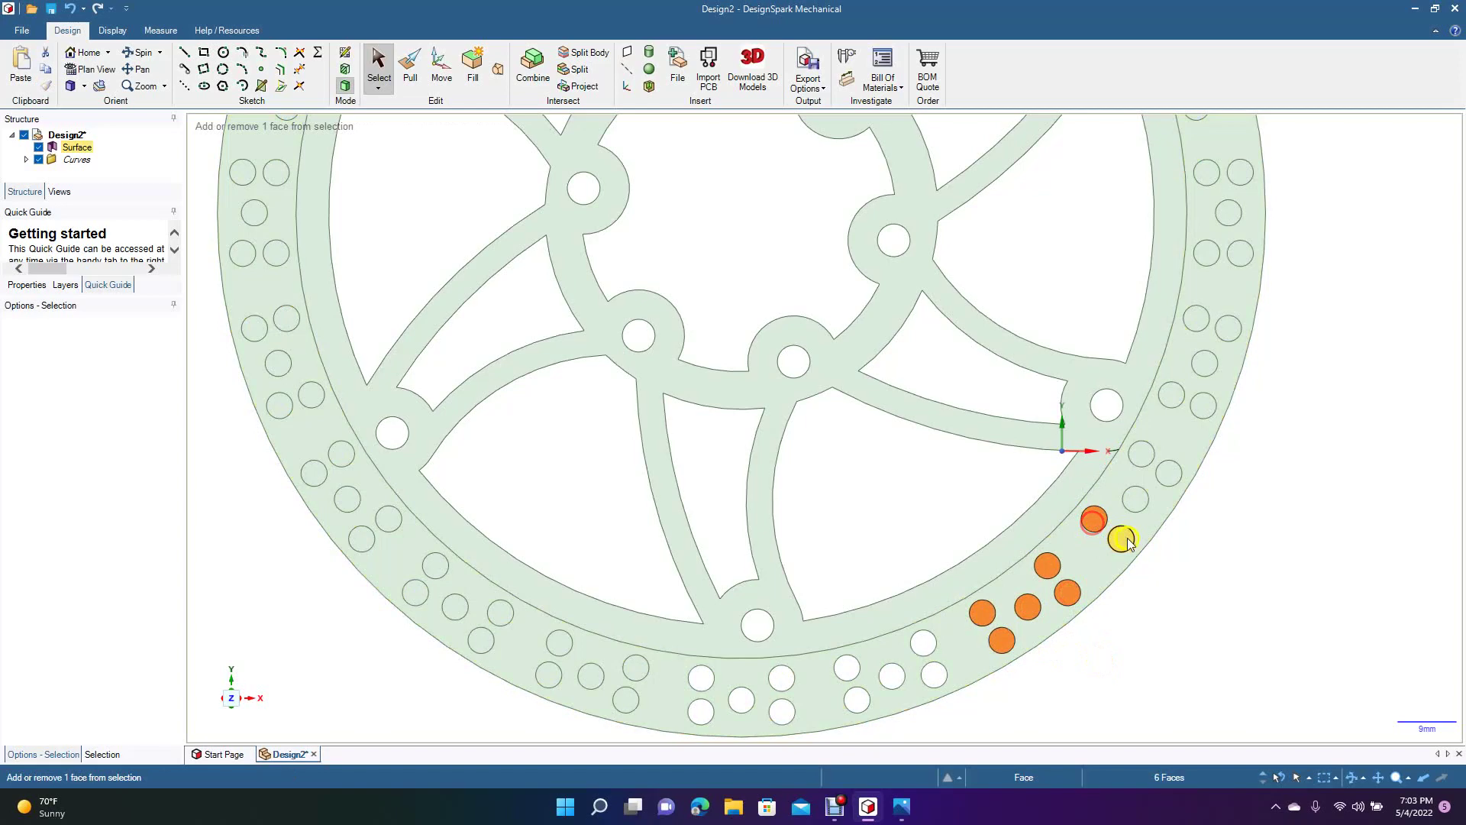
ctrl+click(1135, 498)
ctrl+click(1166, 475)
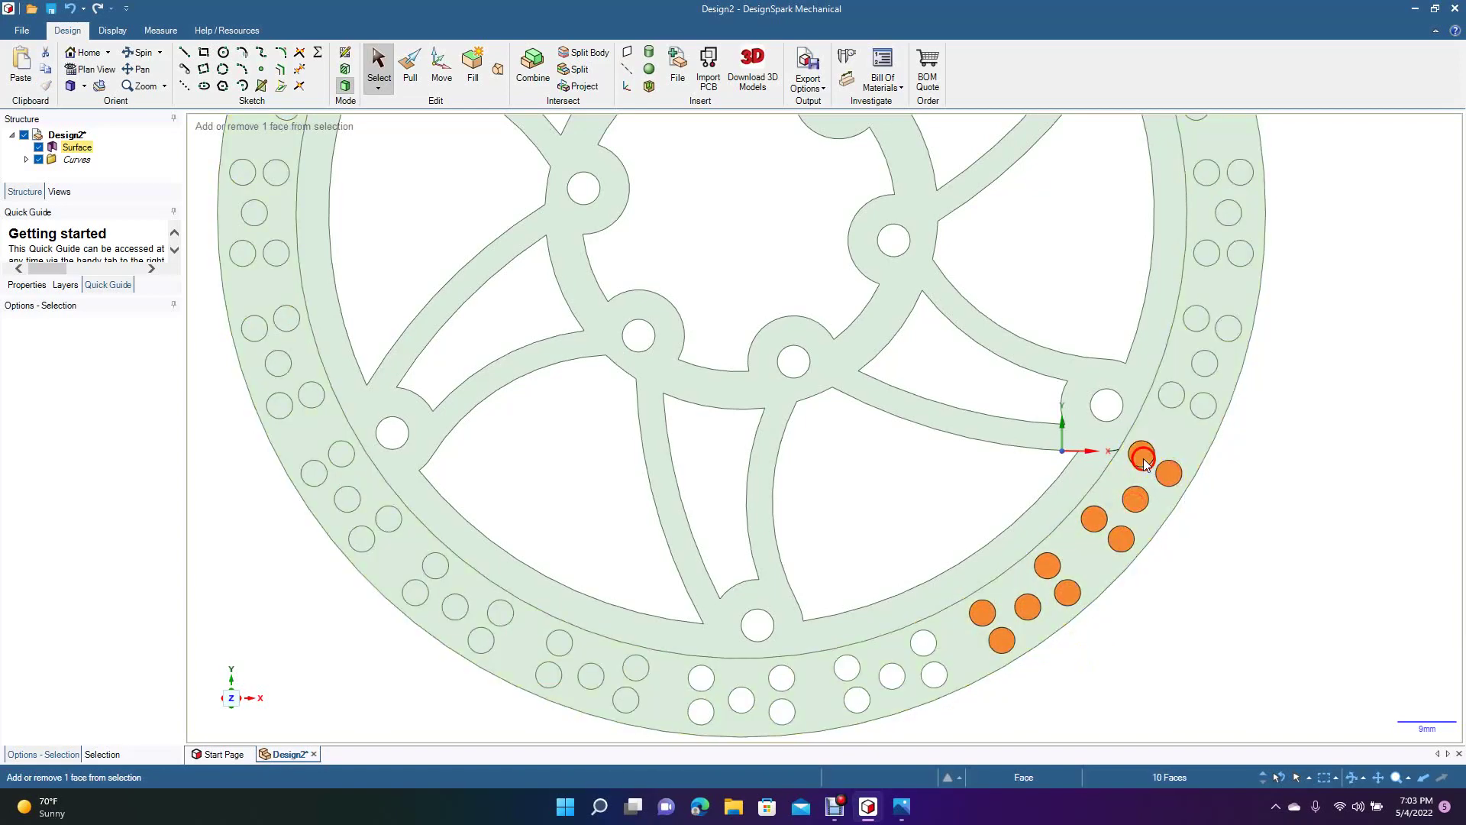
key(Delete)
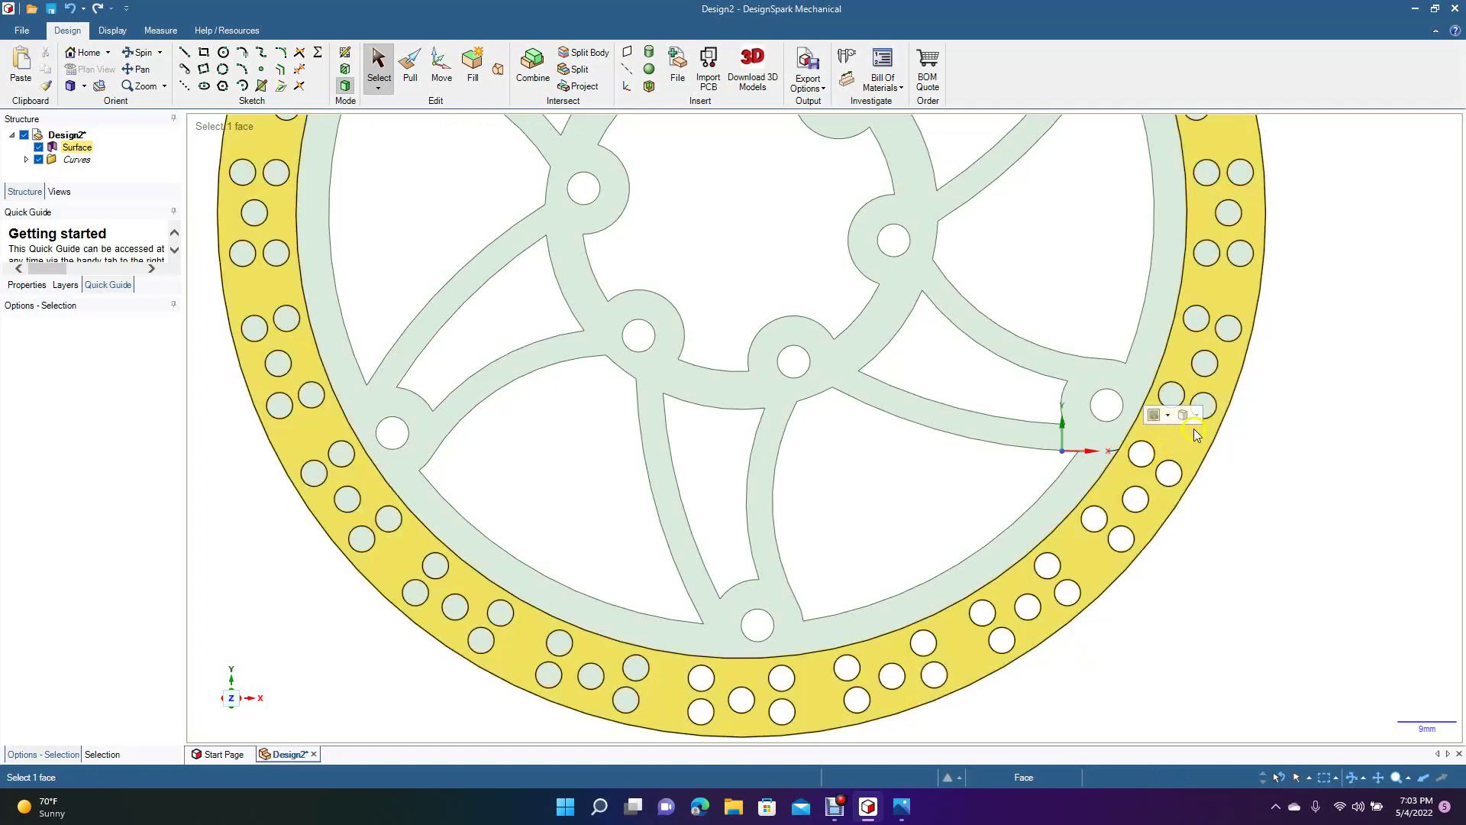
Delete the five vent-hole faces in the group just below the outer ring's 3 o'clock position.
ctrl+click(1204, 405)
ctrl+click(1172, 396)
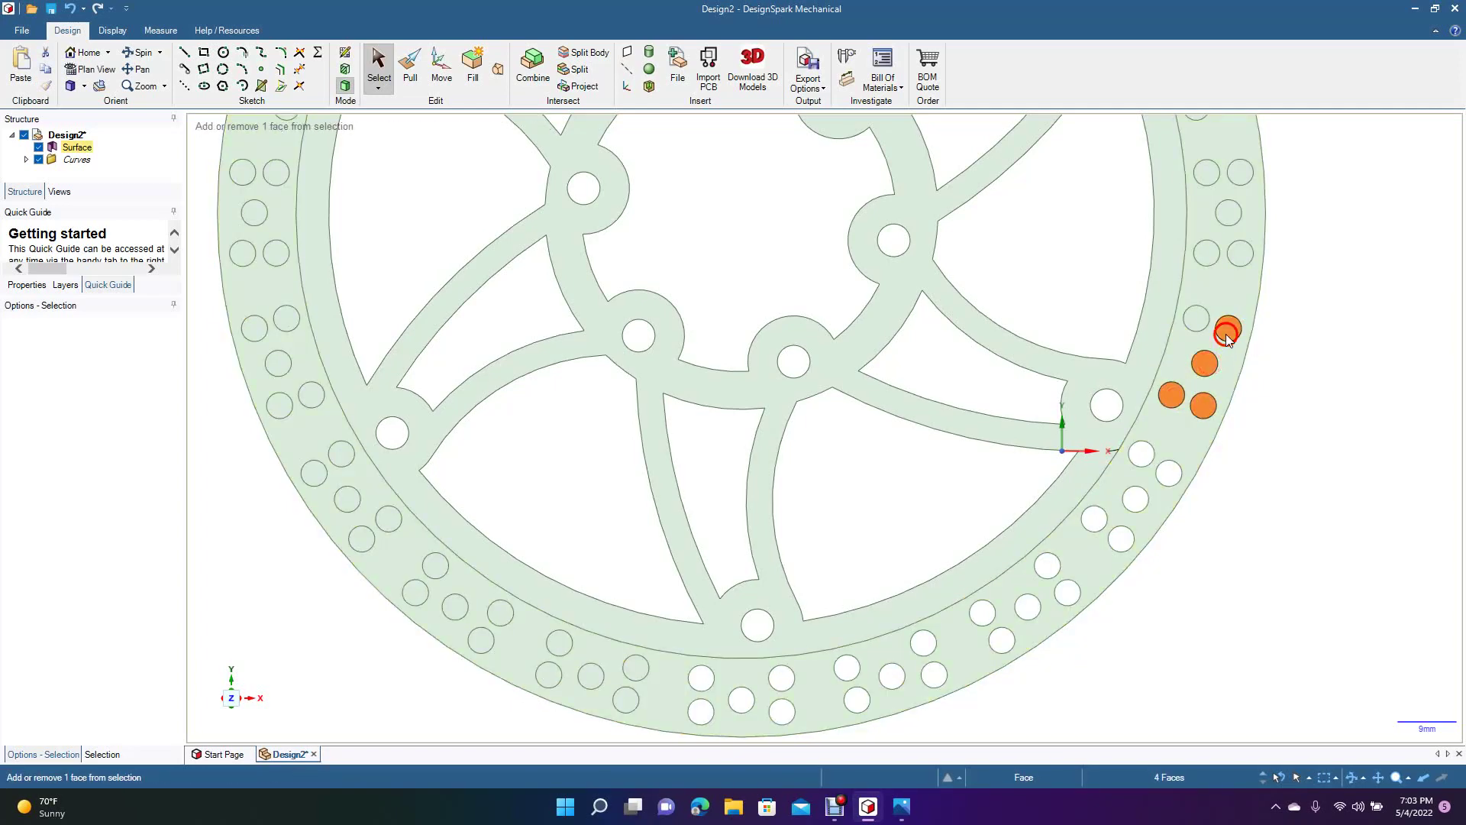
ctrl+click(1198, 324)
key(Delete)
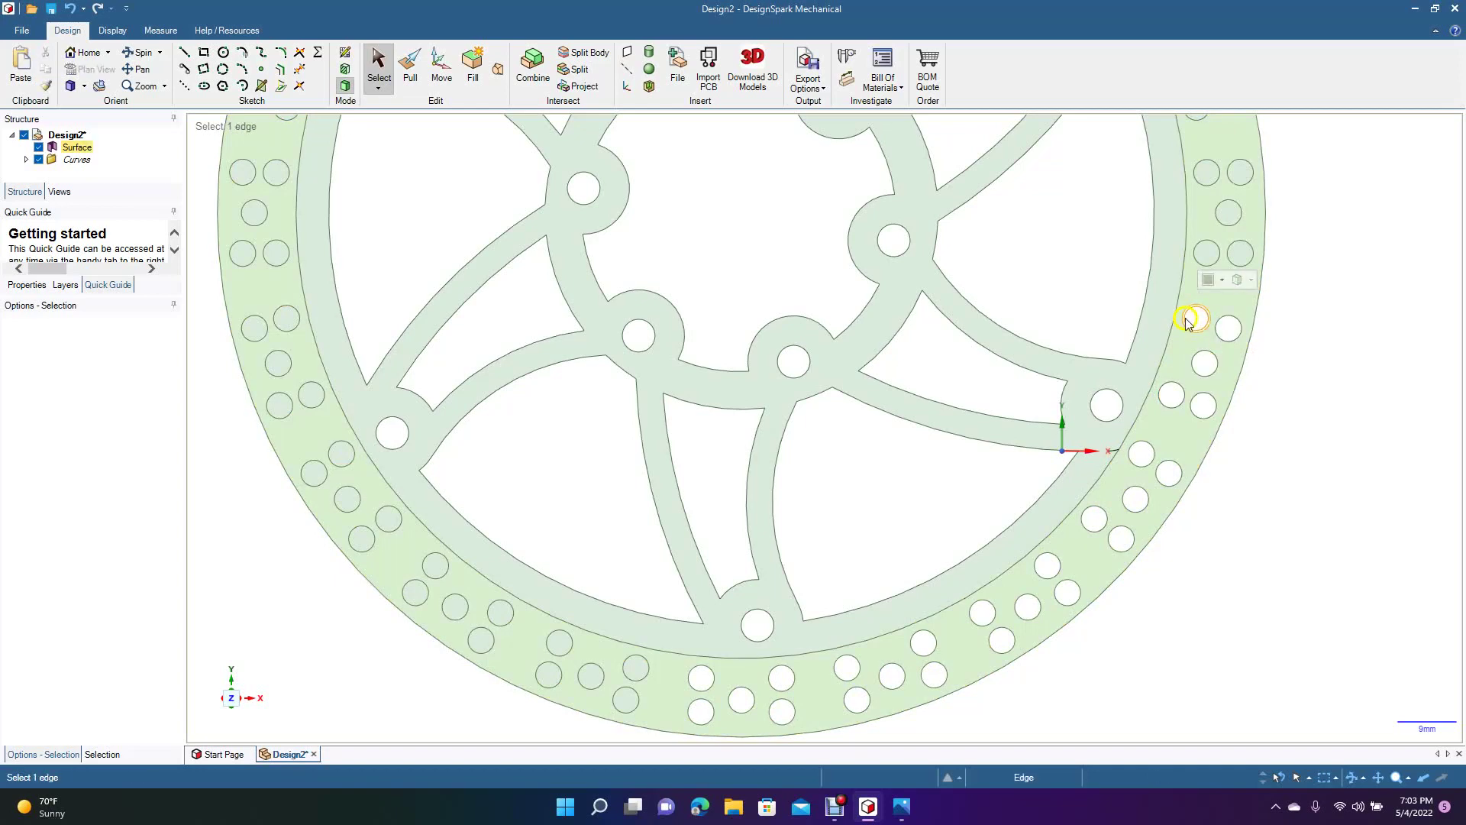
Clear the whole-model selection and delete the five vent-hole faces in the group at the outer ring's 3 o'clock position.
key(ctrl+a)
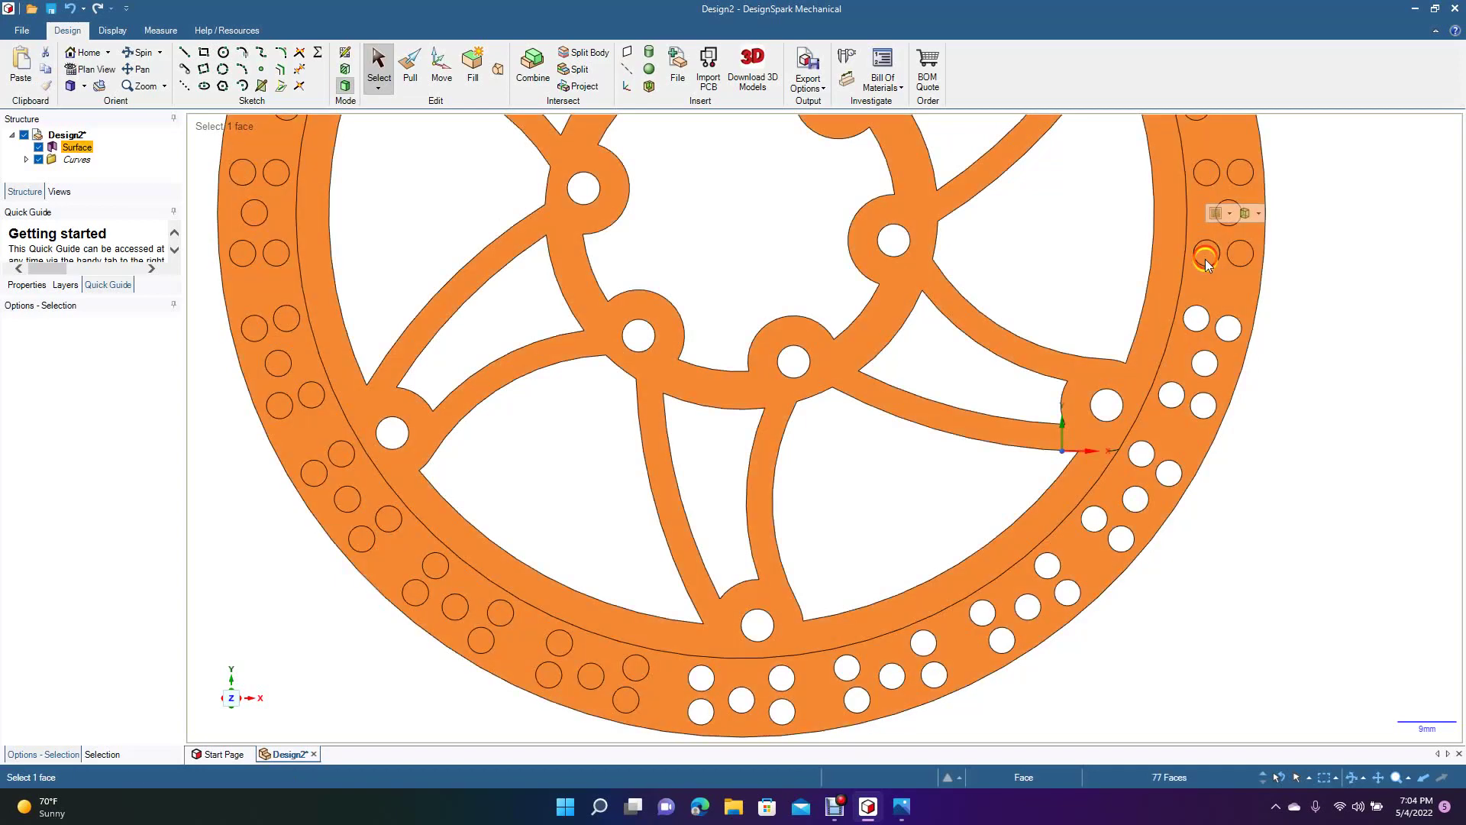
click(1413, 286)
click(1209, 256)
click(1241, 260)
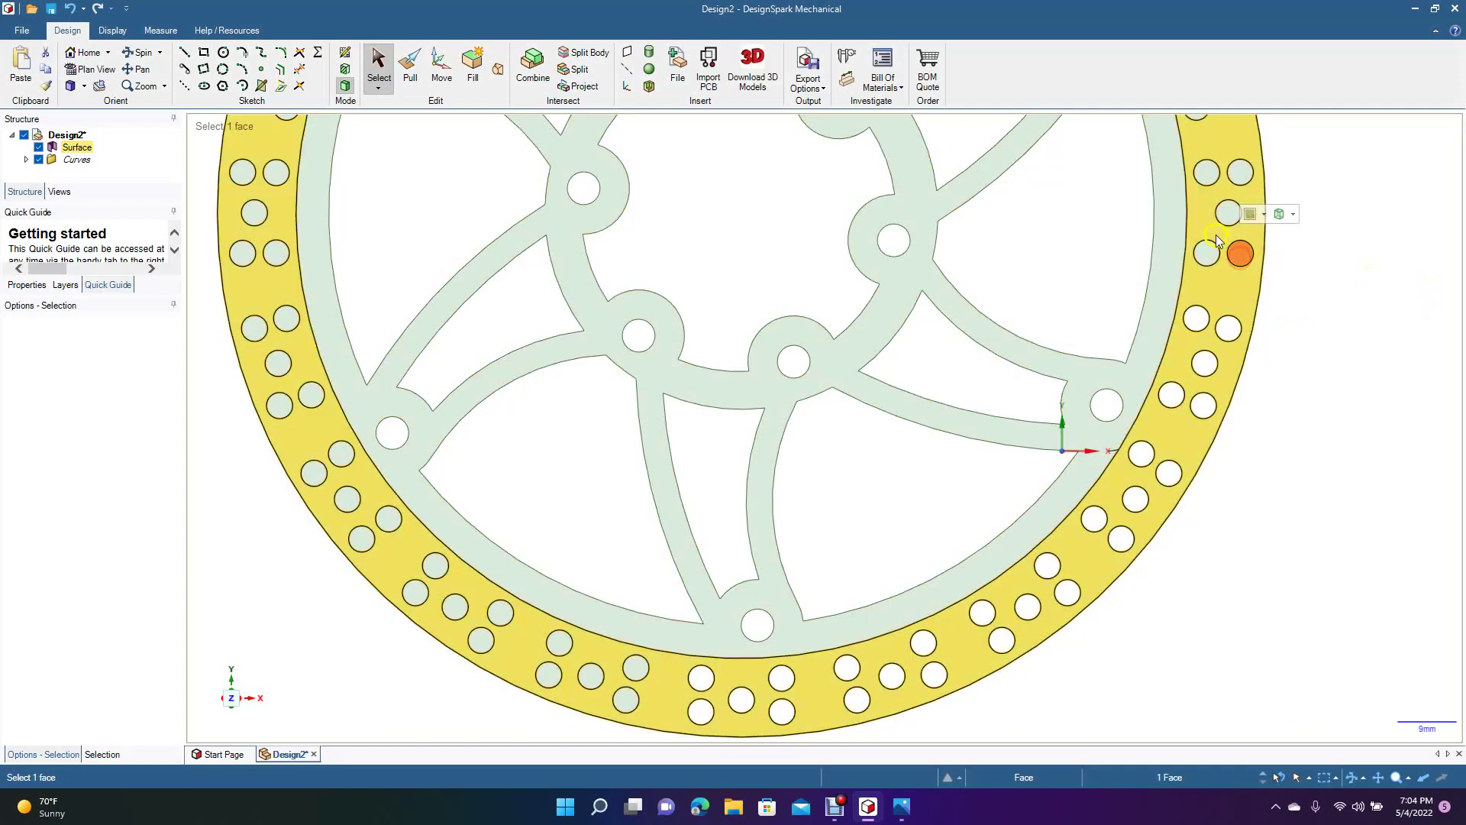
ctrl+click(1209, 255)
ctrl+click(1231, 215)
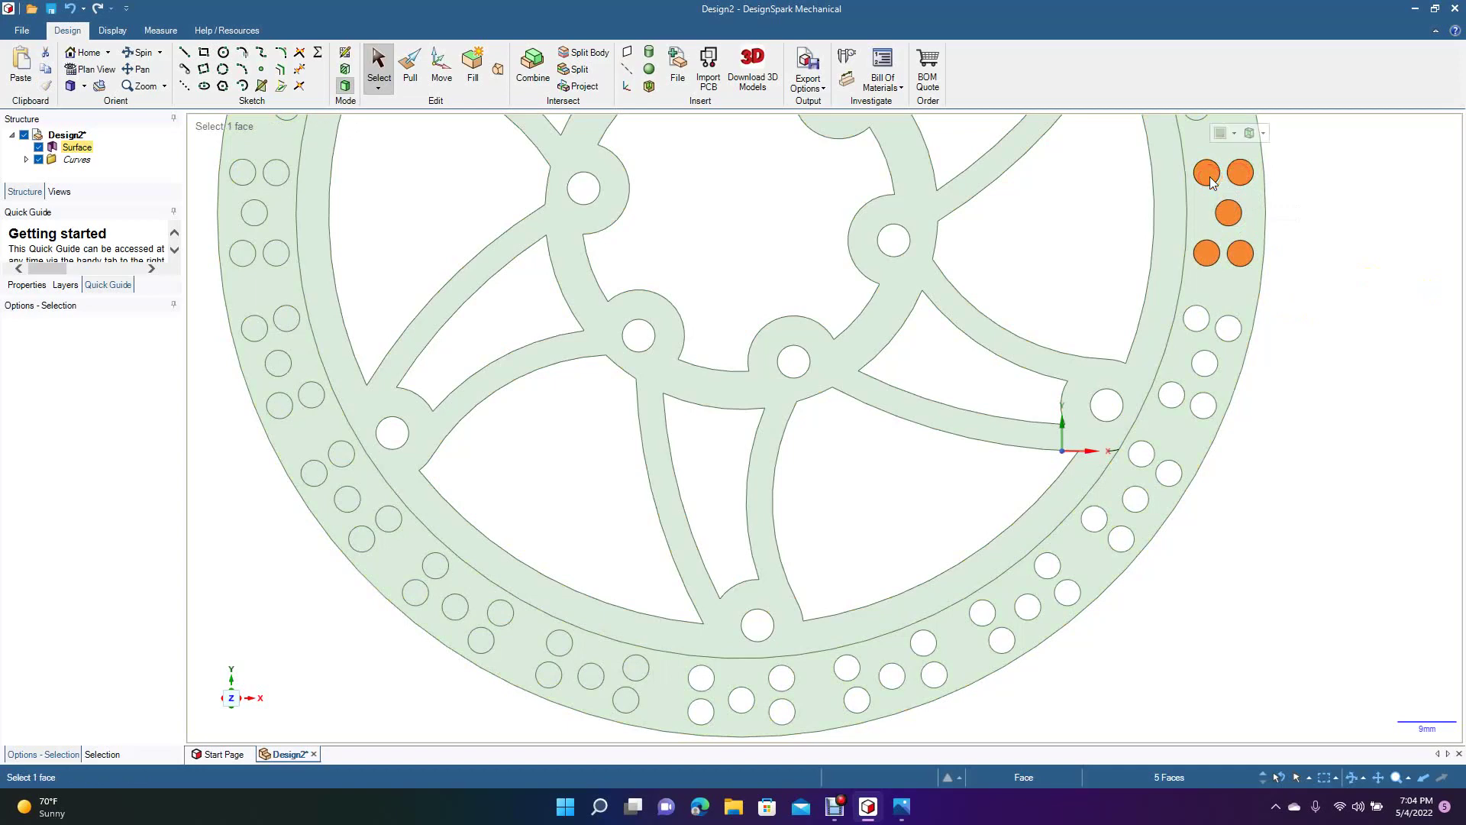
key(Escape)
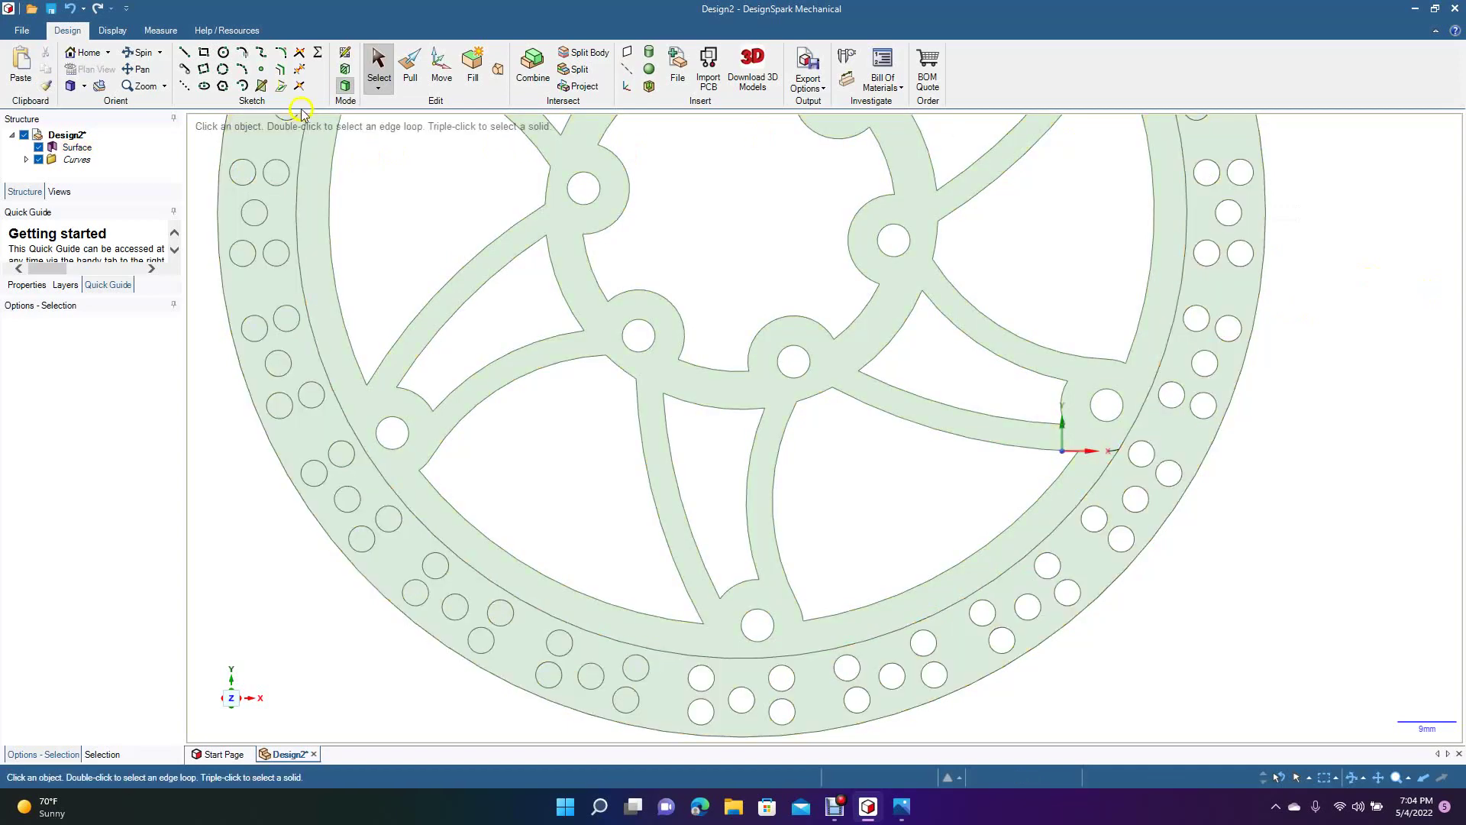
Delete the fifteen vent-hole faces in the three groups above 3 o'clock, along the outer ring's upper right.
click(143, 71)
drag(583, 252, 526, 598)
click(378, 65)
click(1143, 448)
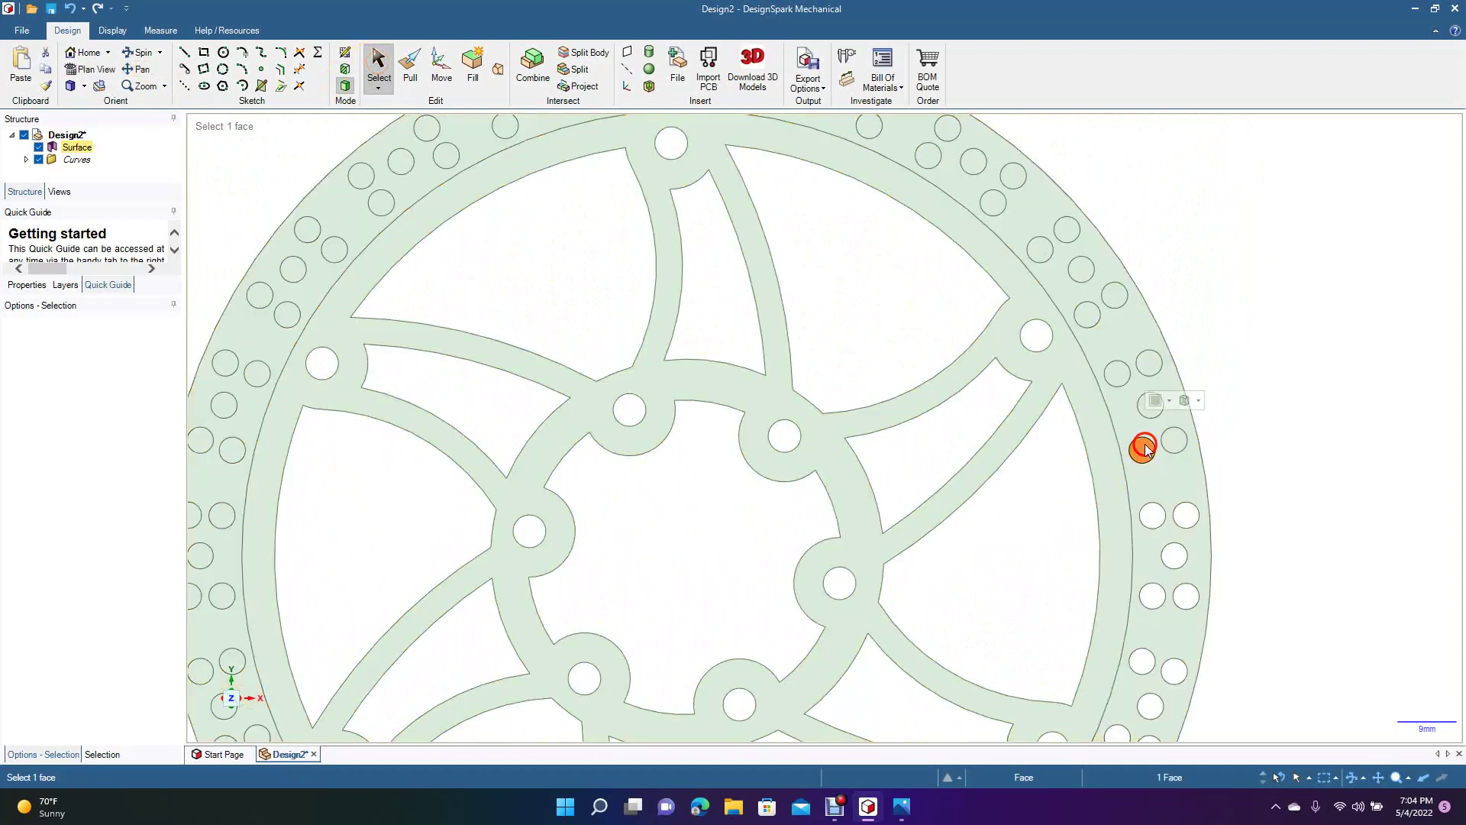
ctrl+click(1174, 441)
ctrl+click(1146, 401)
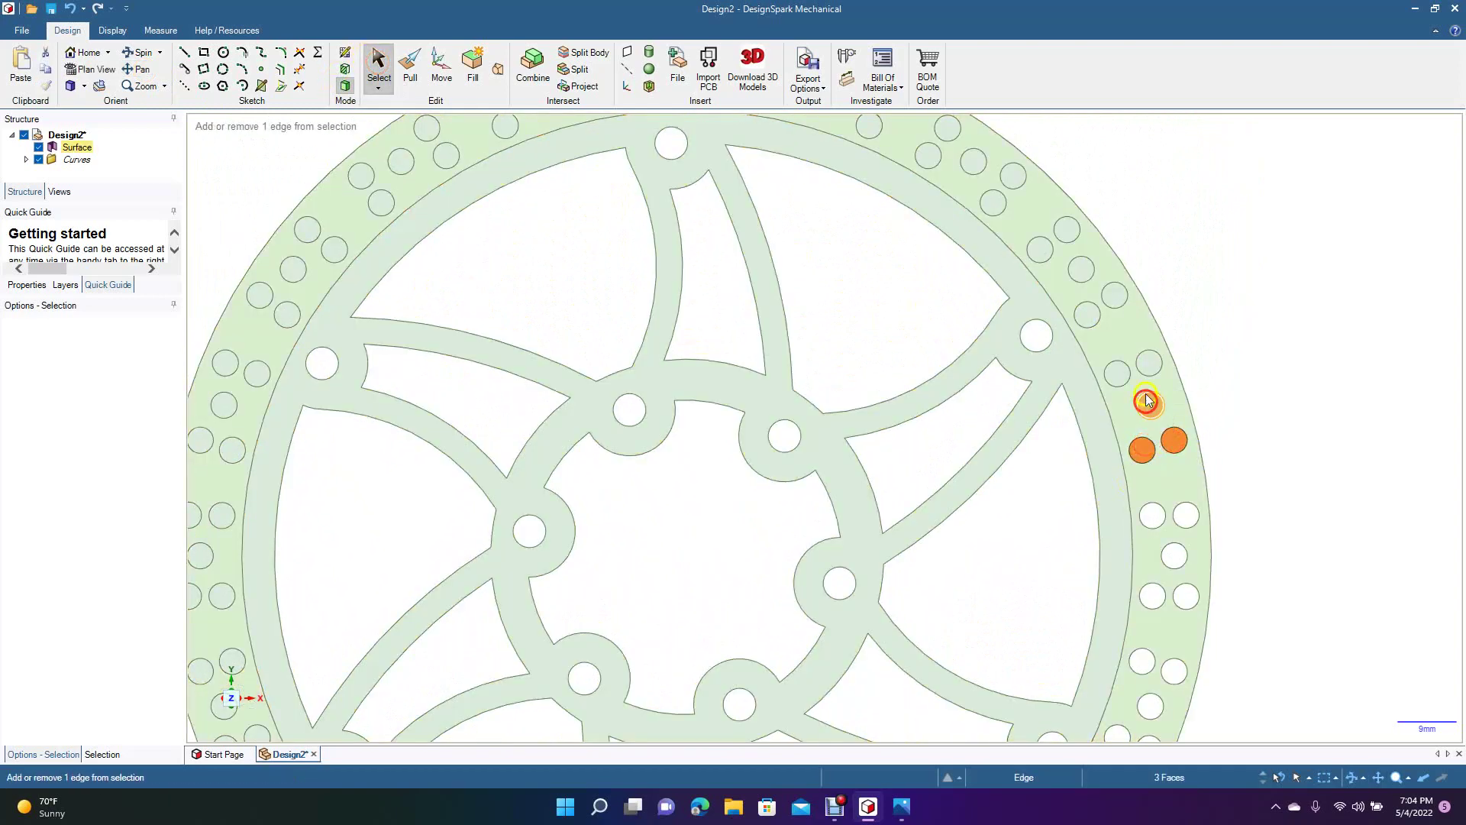
ctrl+click(1149, 364)
ctrl+click(1117, 373)
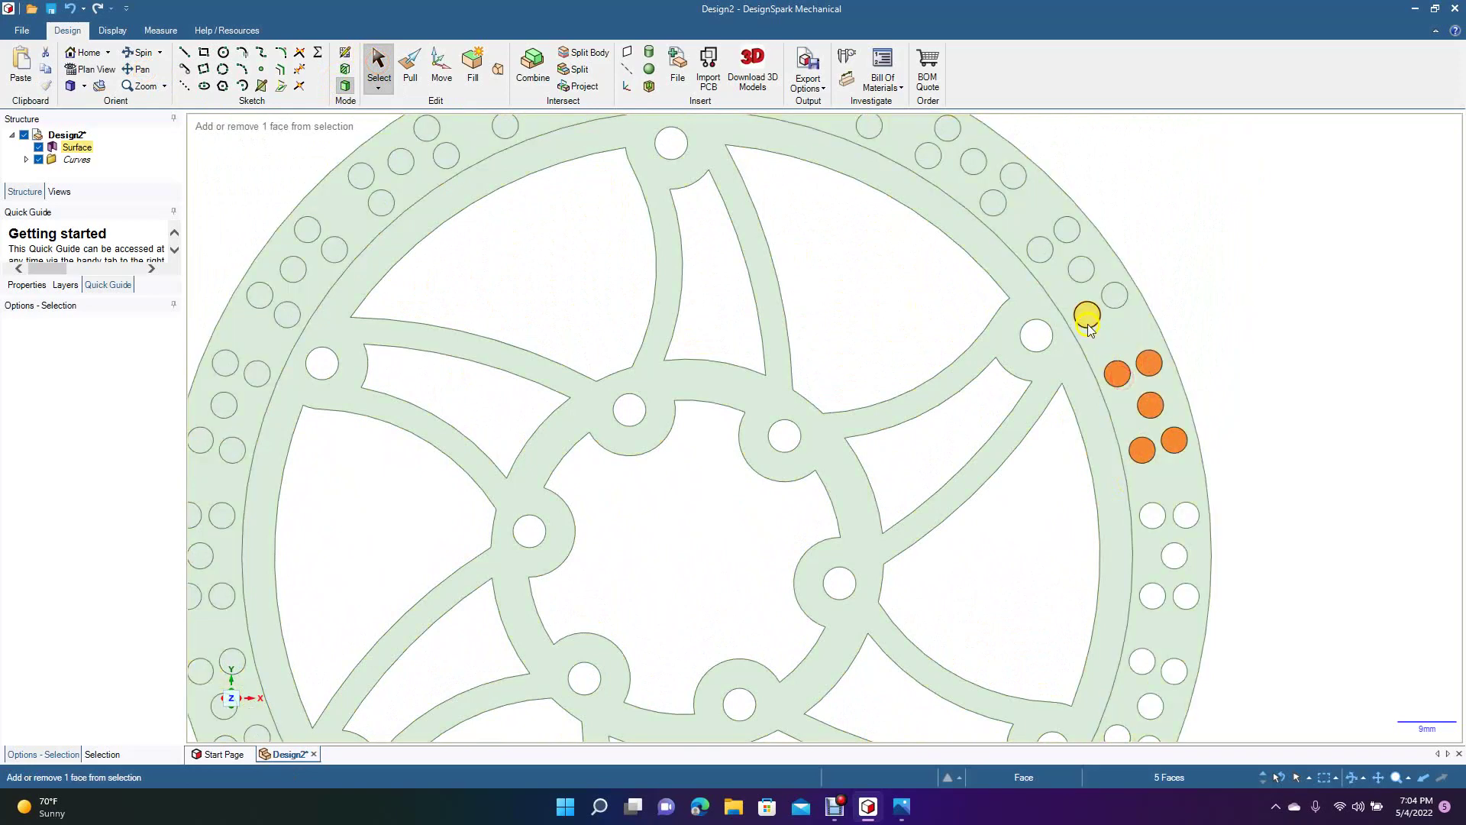
ctrl+click(1080, 273)
ctrl+click(1043, 254)
ctrl+click(1070, 237)
ctrl+click(1013, 177)
ctrl+click(974, 159)
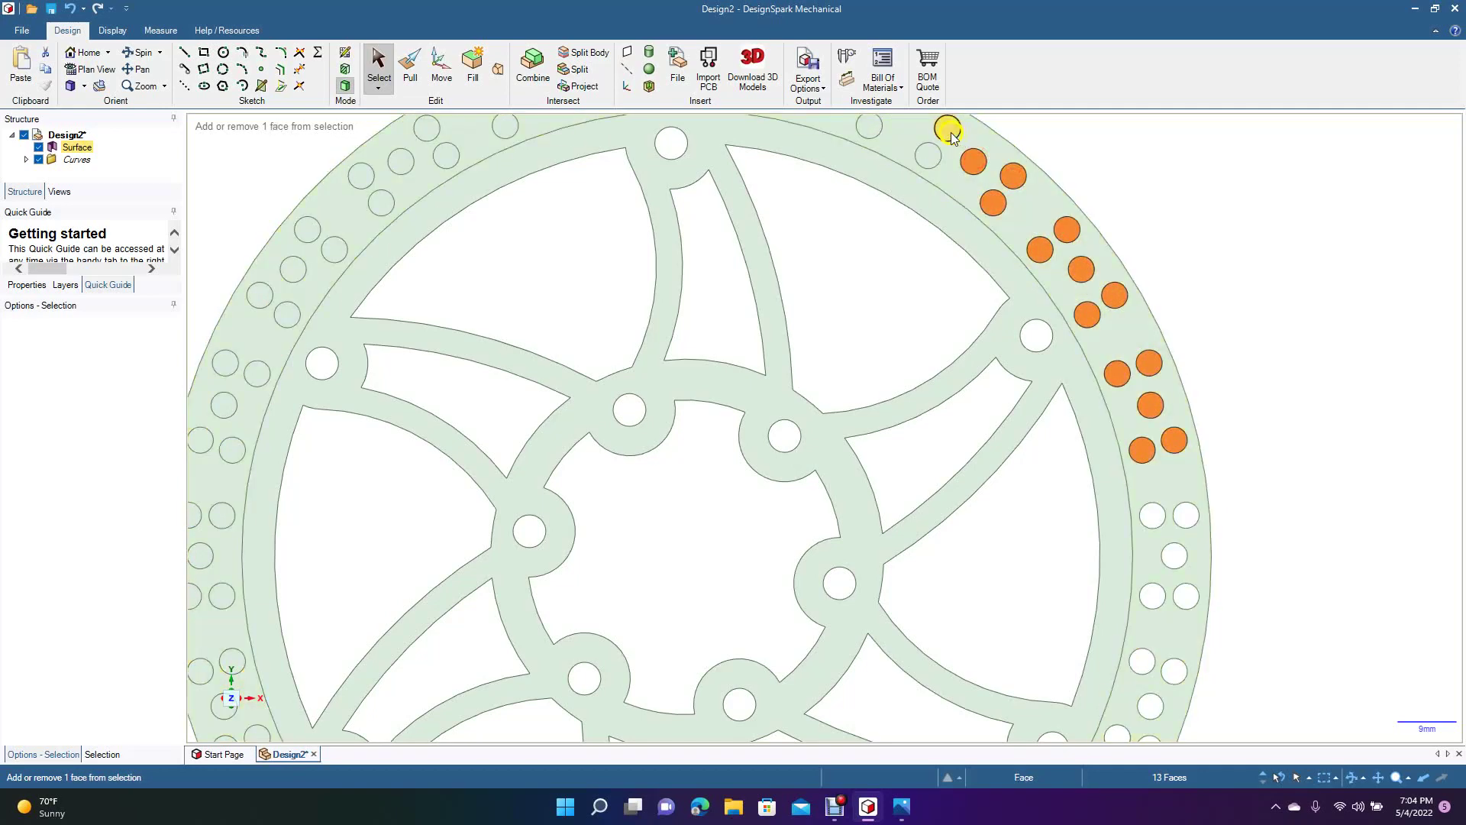
key(Escape)
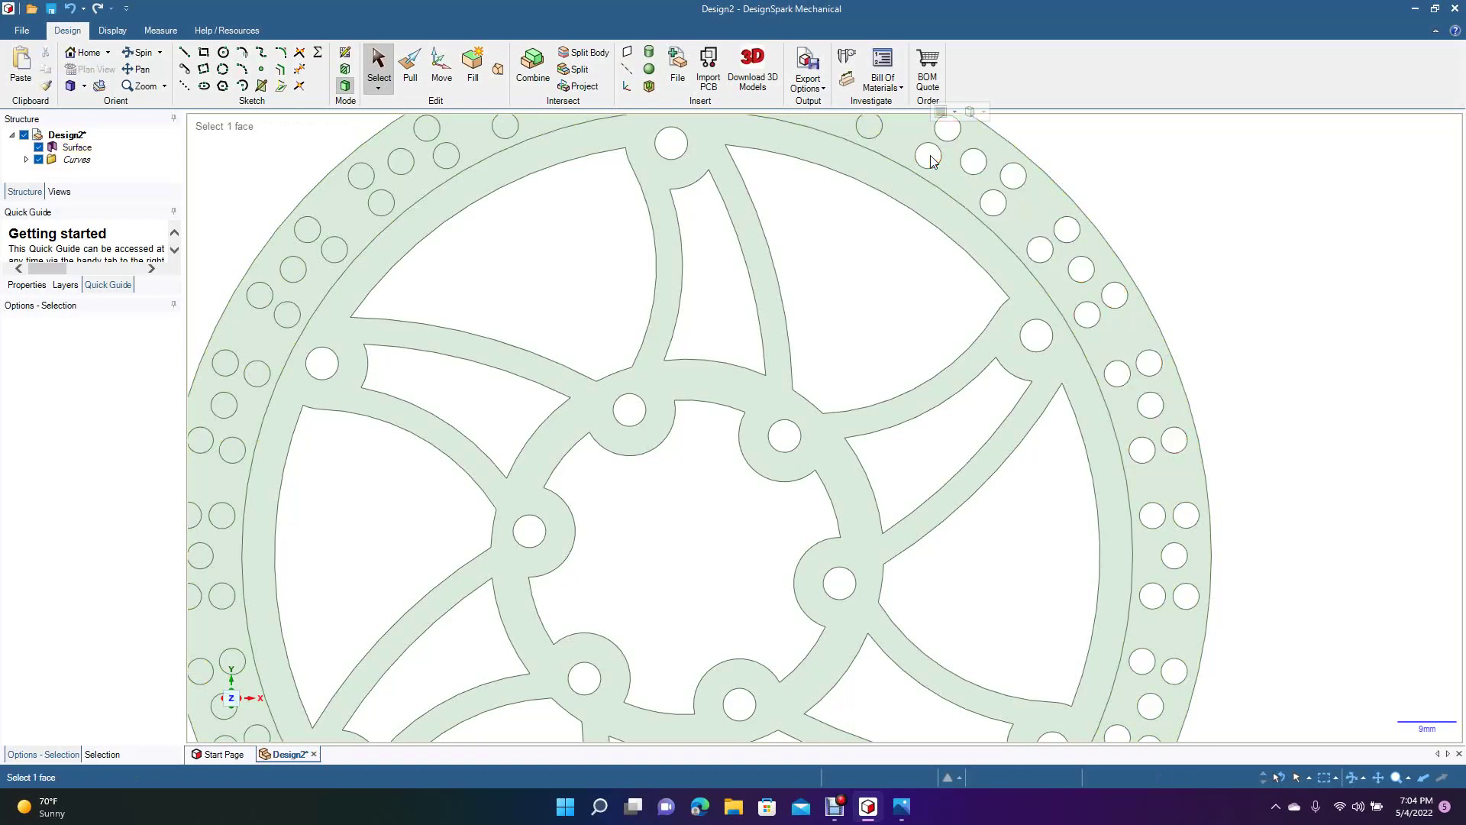
Delete the five vent-hole faces in the outer ring's group just clockwise of the 12 o'clock group.
click(144, 70)
drag(517, 298, 546, 487)
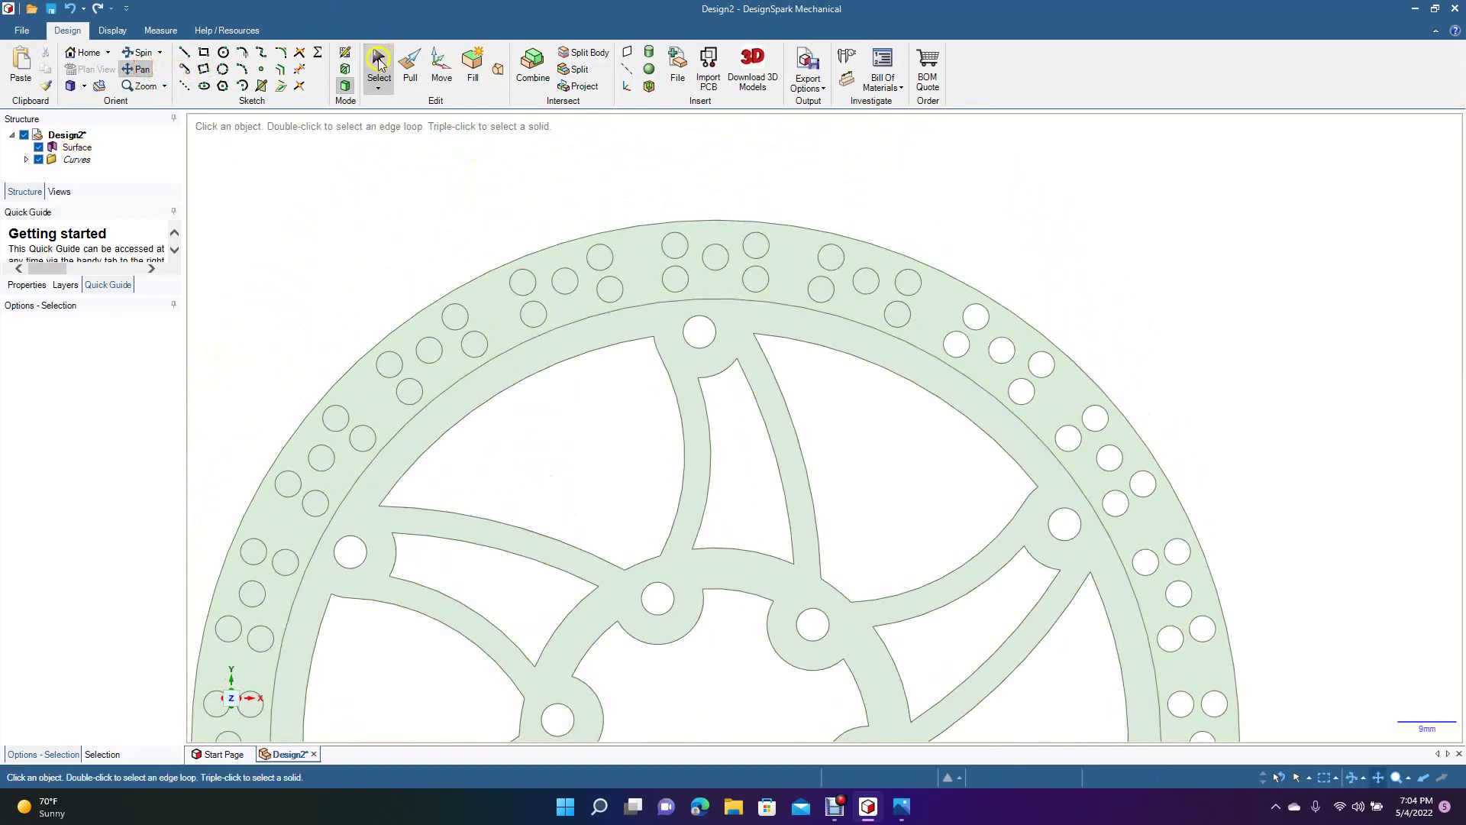
click(380, 61)
click(831, 258)
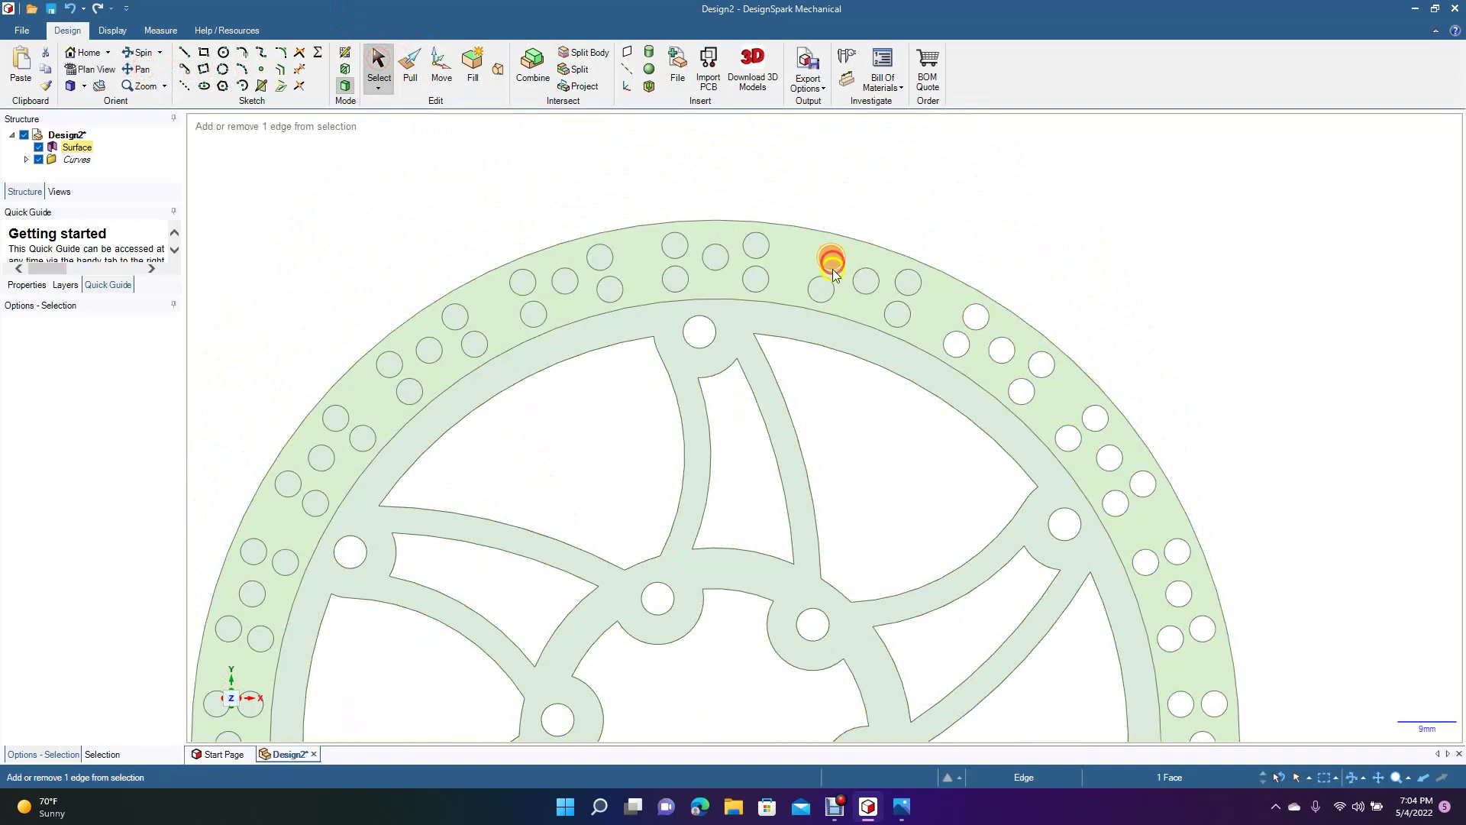
ctrl+click(822, 291)
ctrl+click(866, 281)
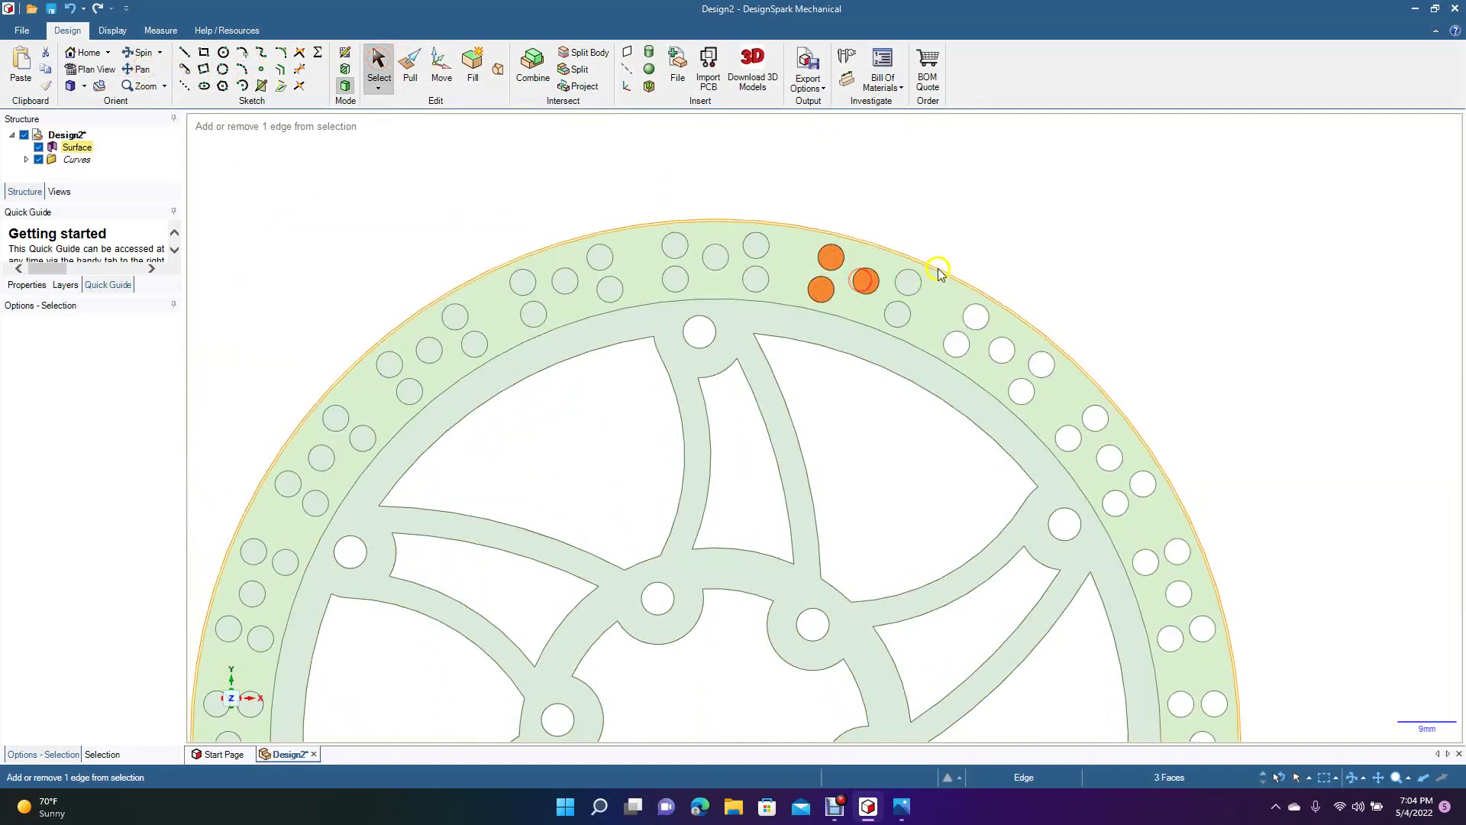
key(Escape)
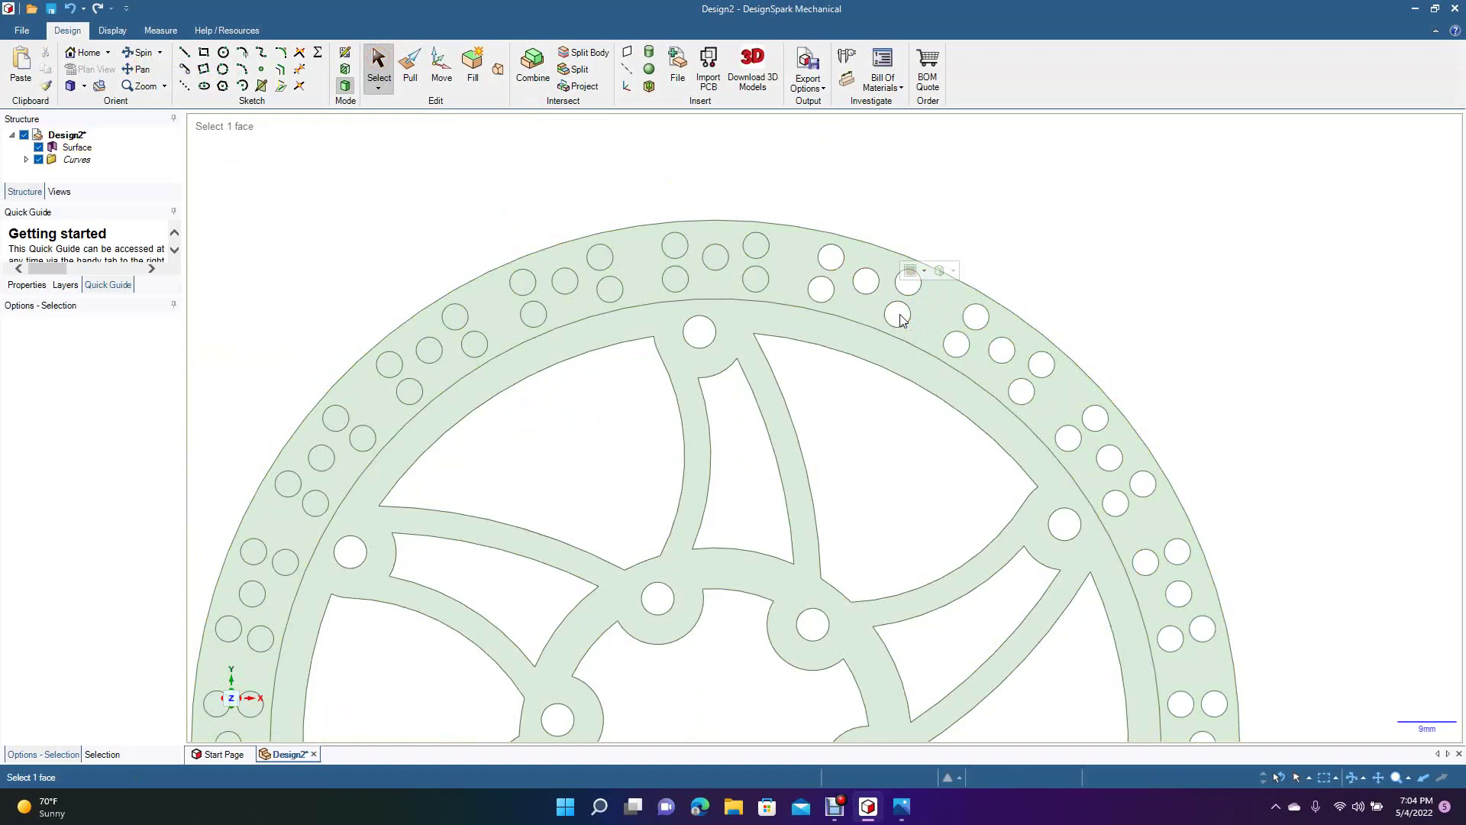
Delete the vent-hole faces from the 12 o'clock group counterclockwise through the next two groups, plus the first two holes of the following group.
drag(516, 195, 790, 311)
key(Escape)
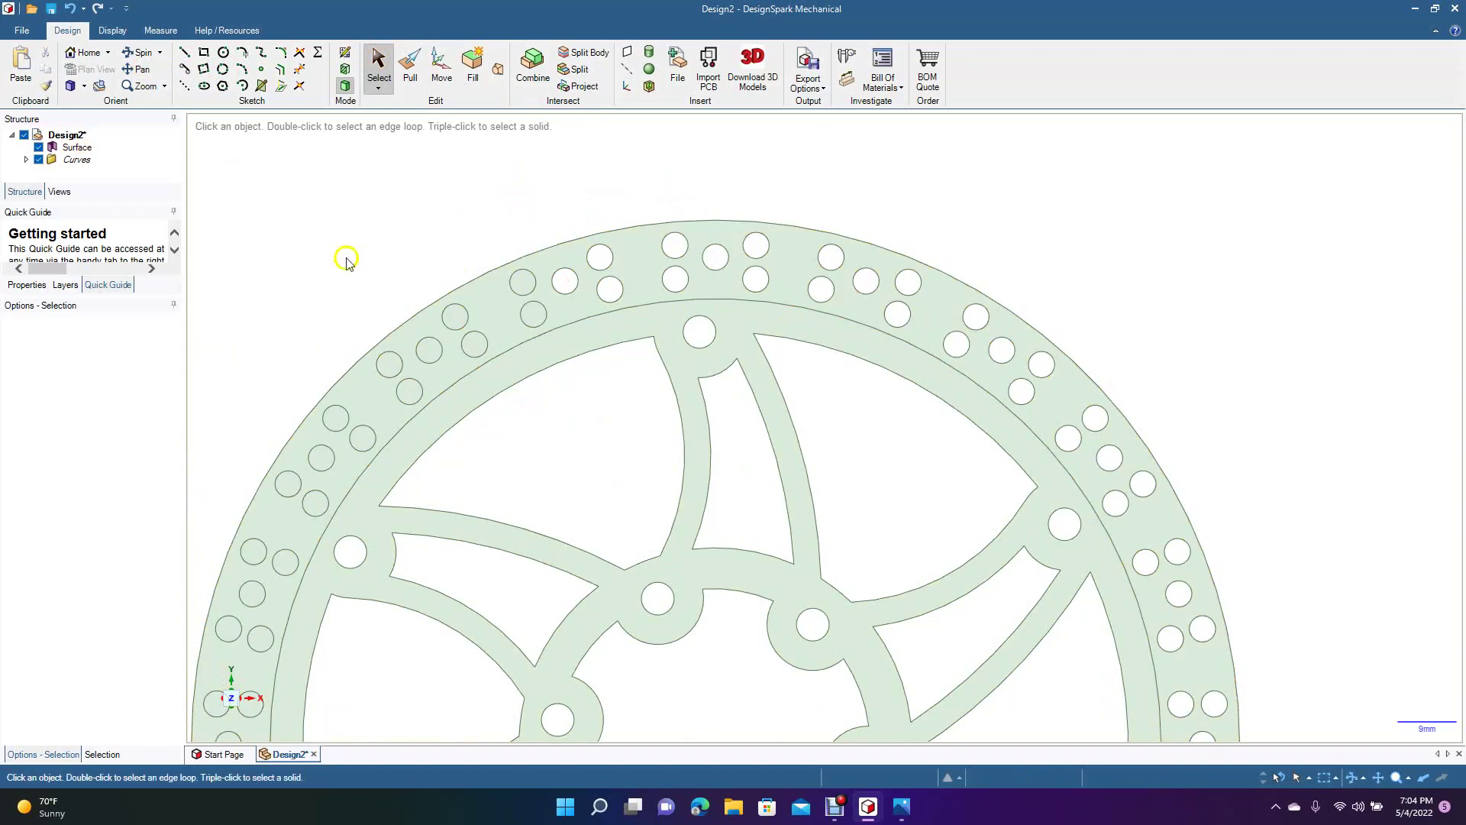
drag(321, 252, 559, 387)
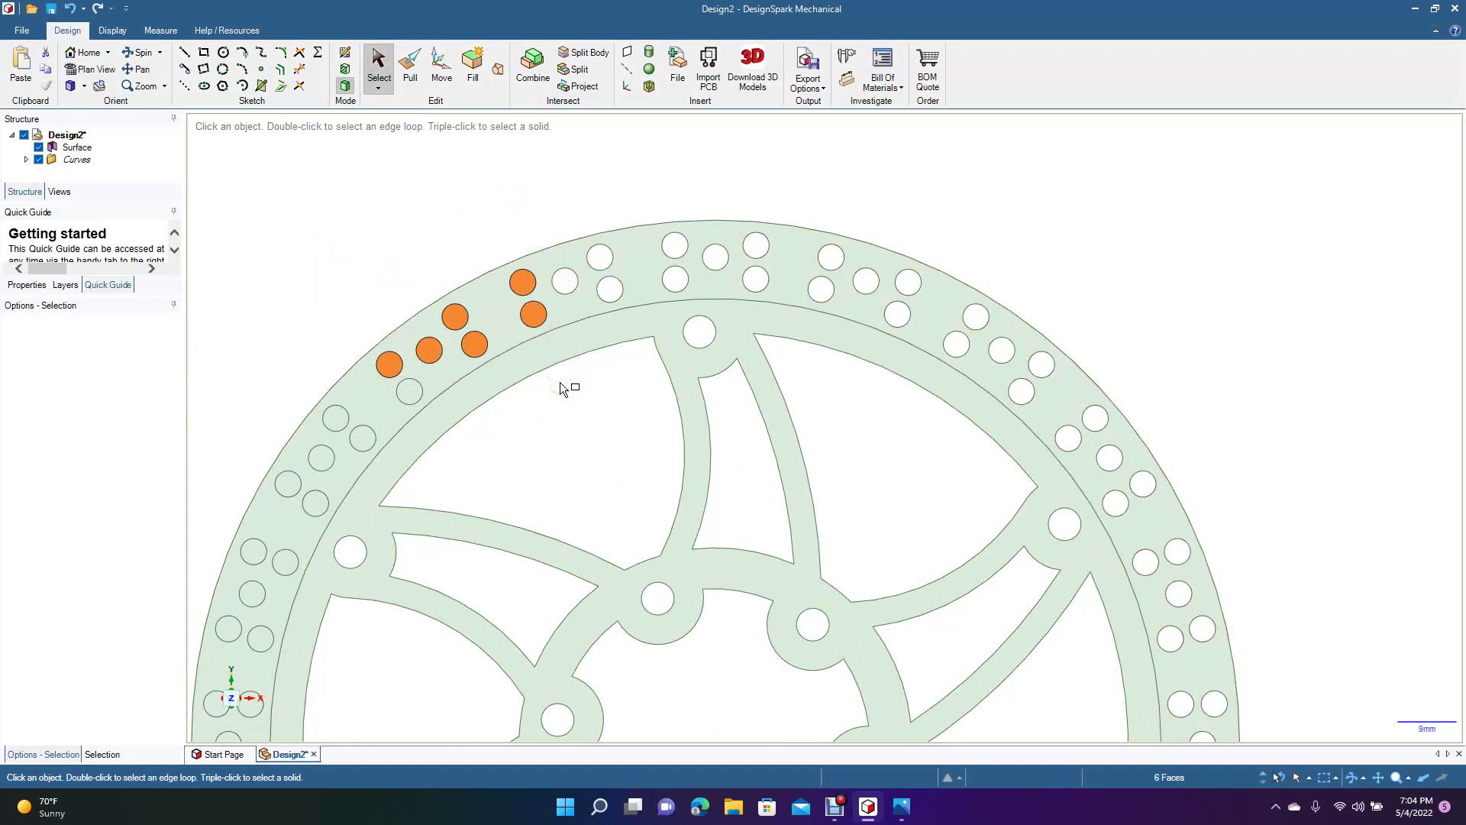
key(Escape)
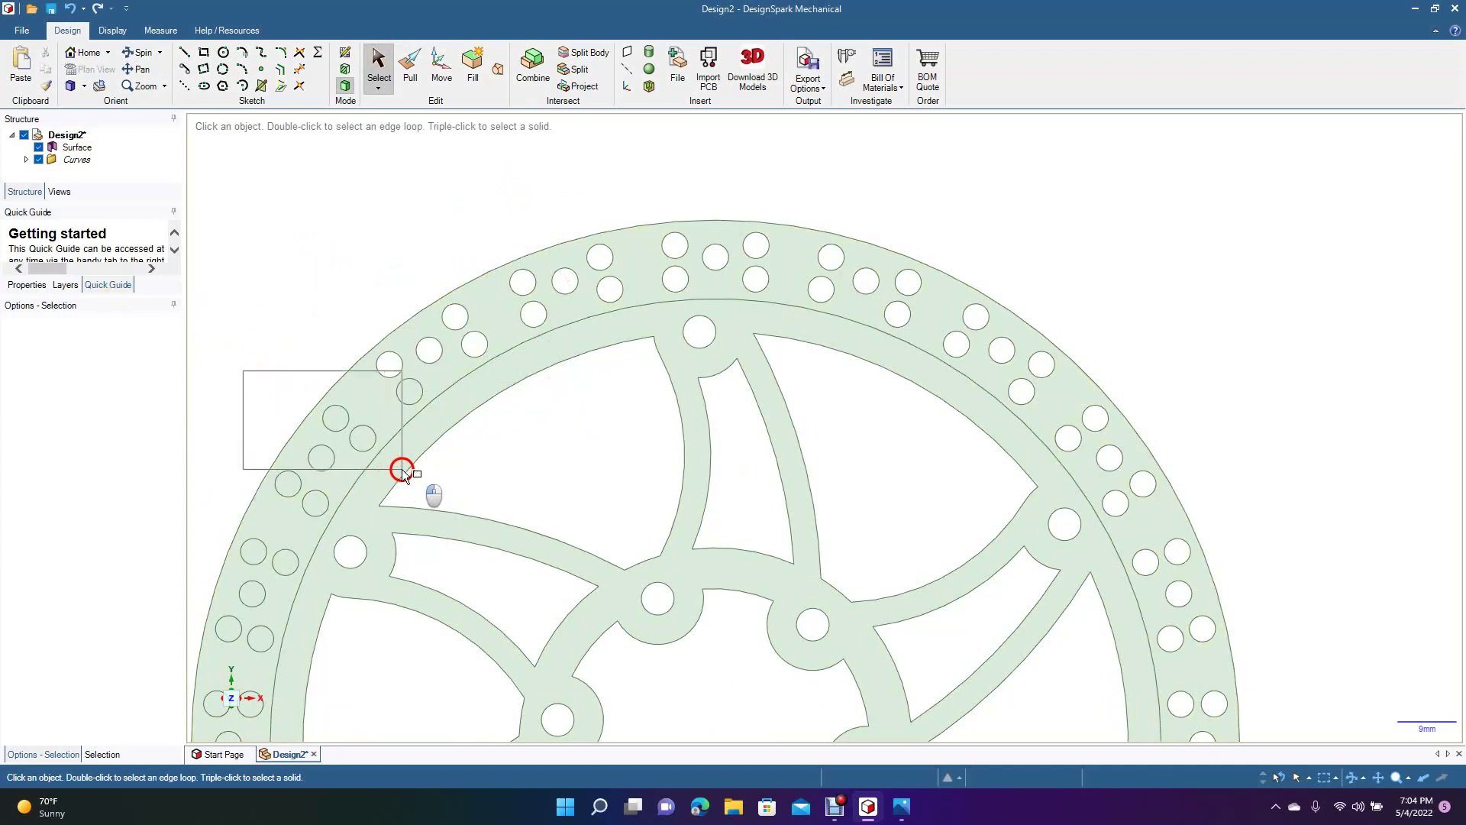
drag(401, 469, 450, 471)
key(Escape)
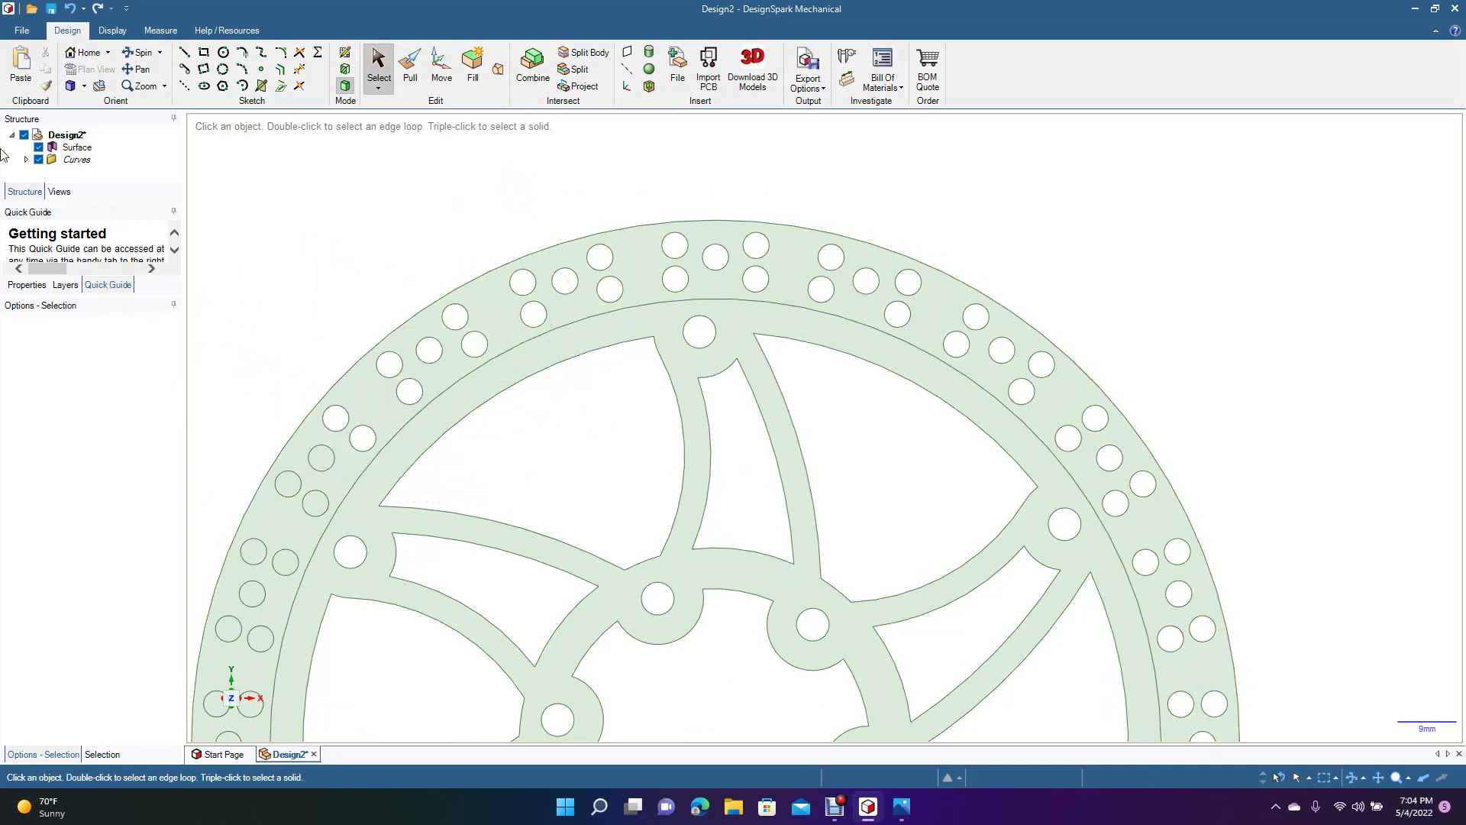
Delete the vent-hole faces down the outer ring's left side, from the partly cleared upper-left group to just below 9 o'clock.
drag(276, 314, 553, 141)
click(377, 61)
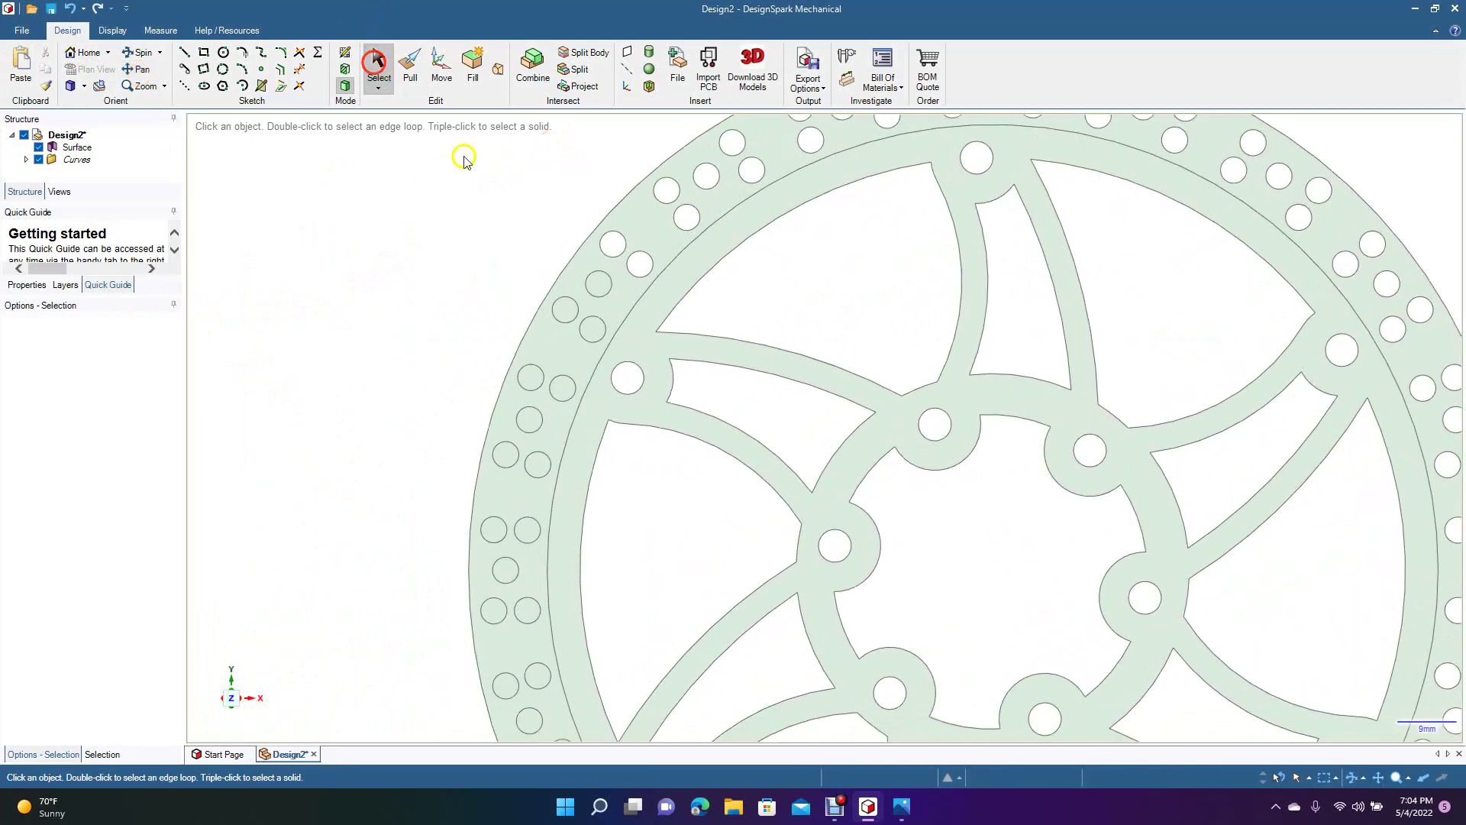
drag(425, 262, 650, 513)
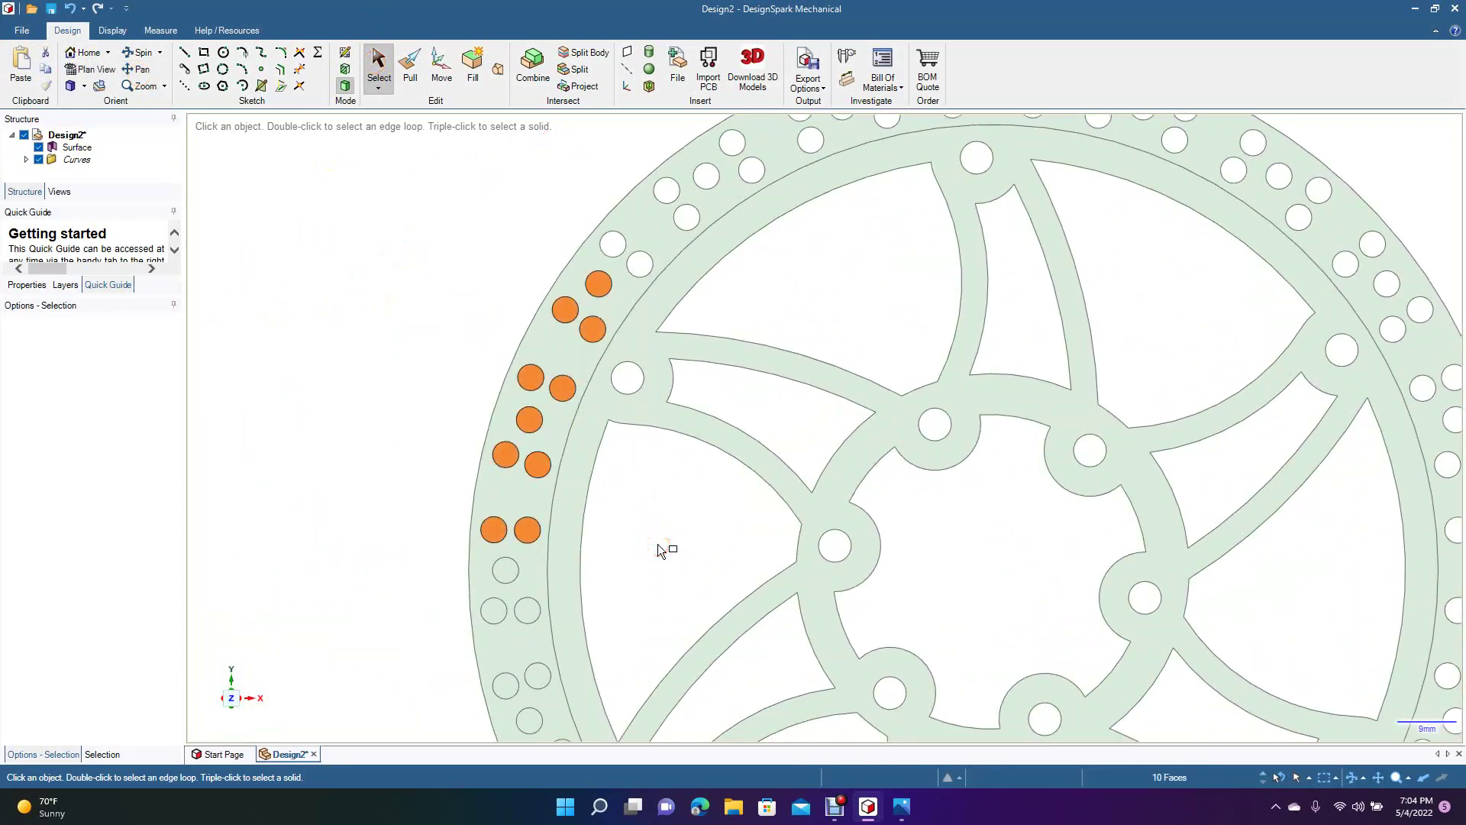
click(392, 585)
drag(398, 544, 664, 750)
key(Delete)
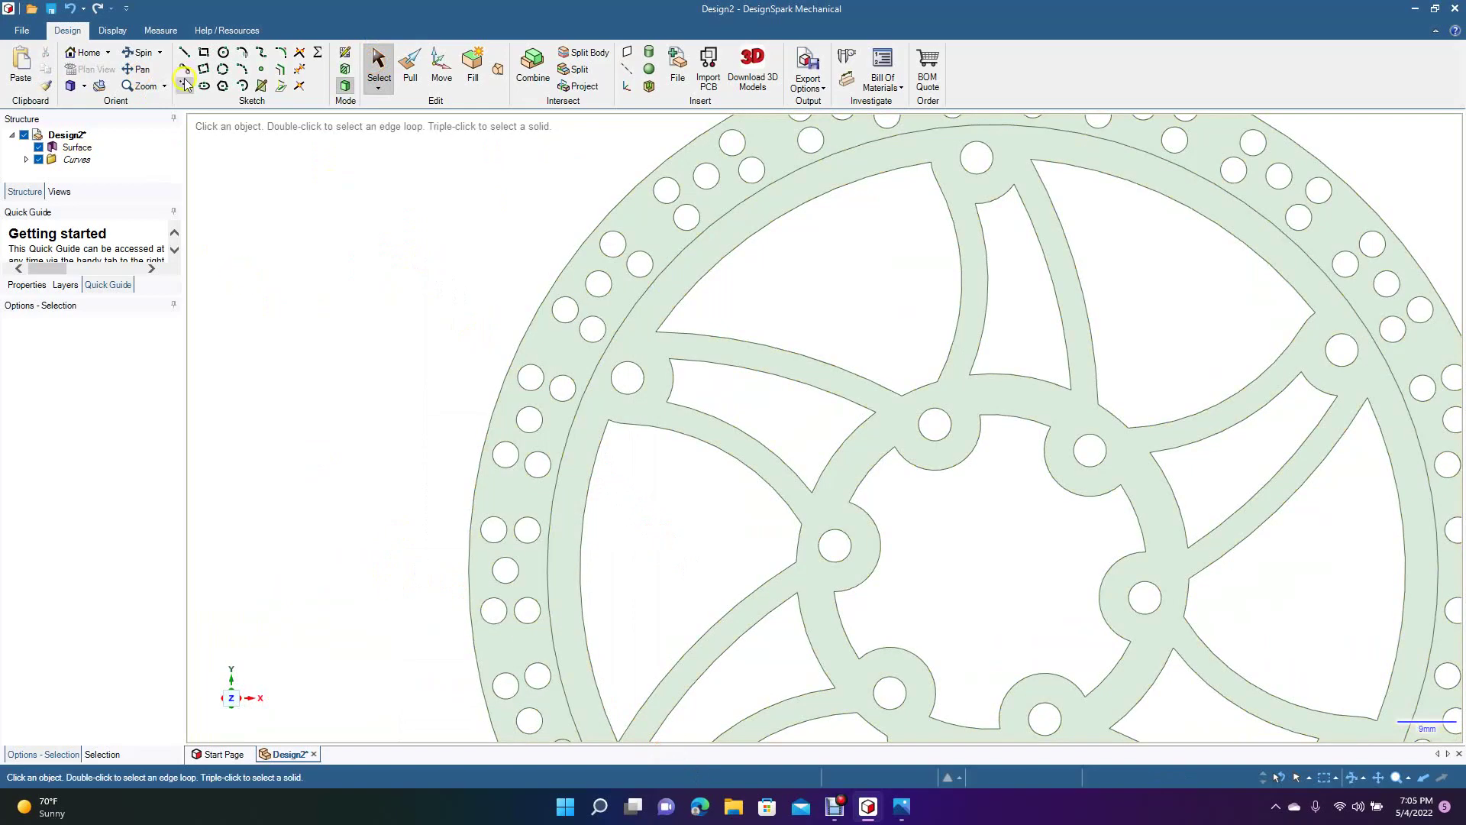
Delete the remaining vent-hole faces along the outer ring's lower left.
drag(611, 631, 457, 241)
click(379, 68)
drag(345, 359, 781, 717)
click(811, 726)
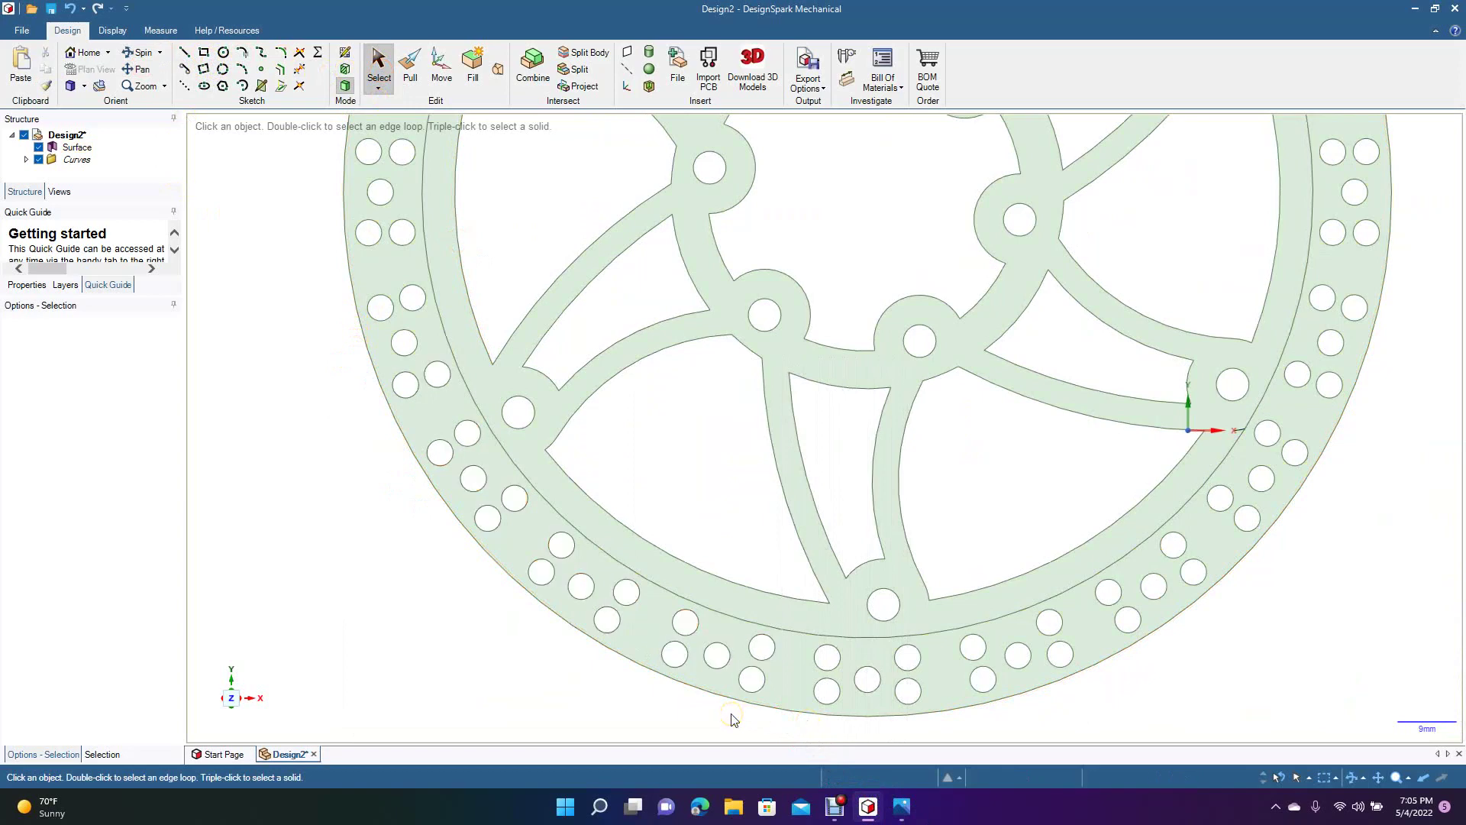
Select the outer ring face and the inner spider face together for the Pull tool.
scroll(732, 719, down, 4)
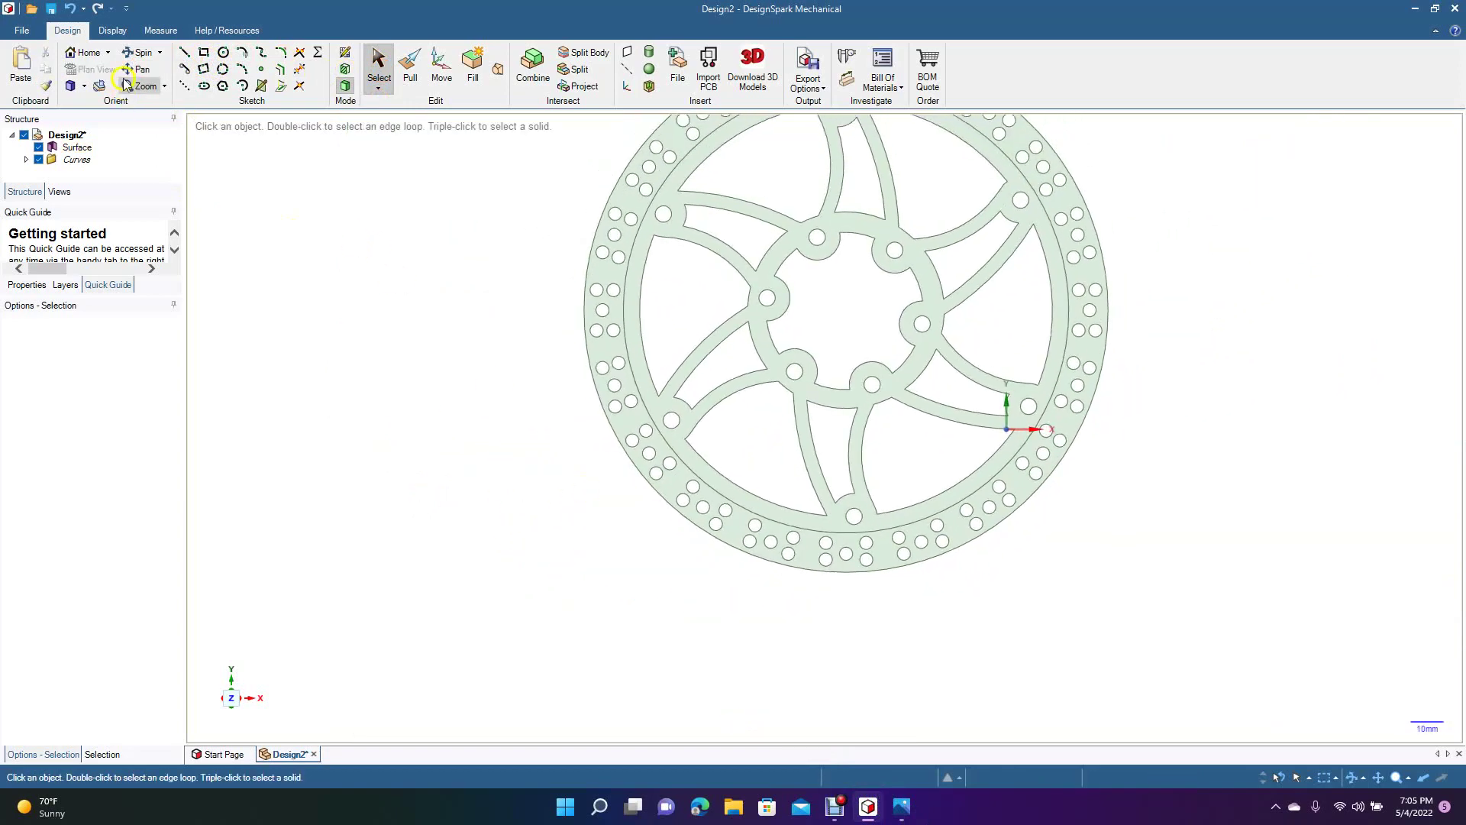
drag(391, 361, 324, 397)
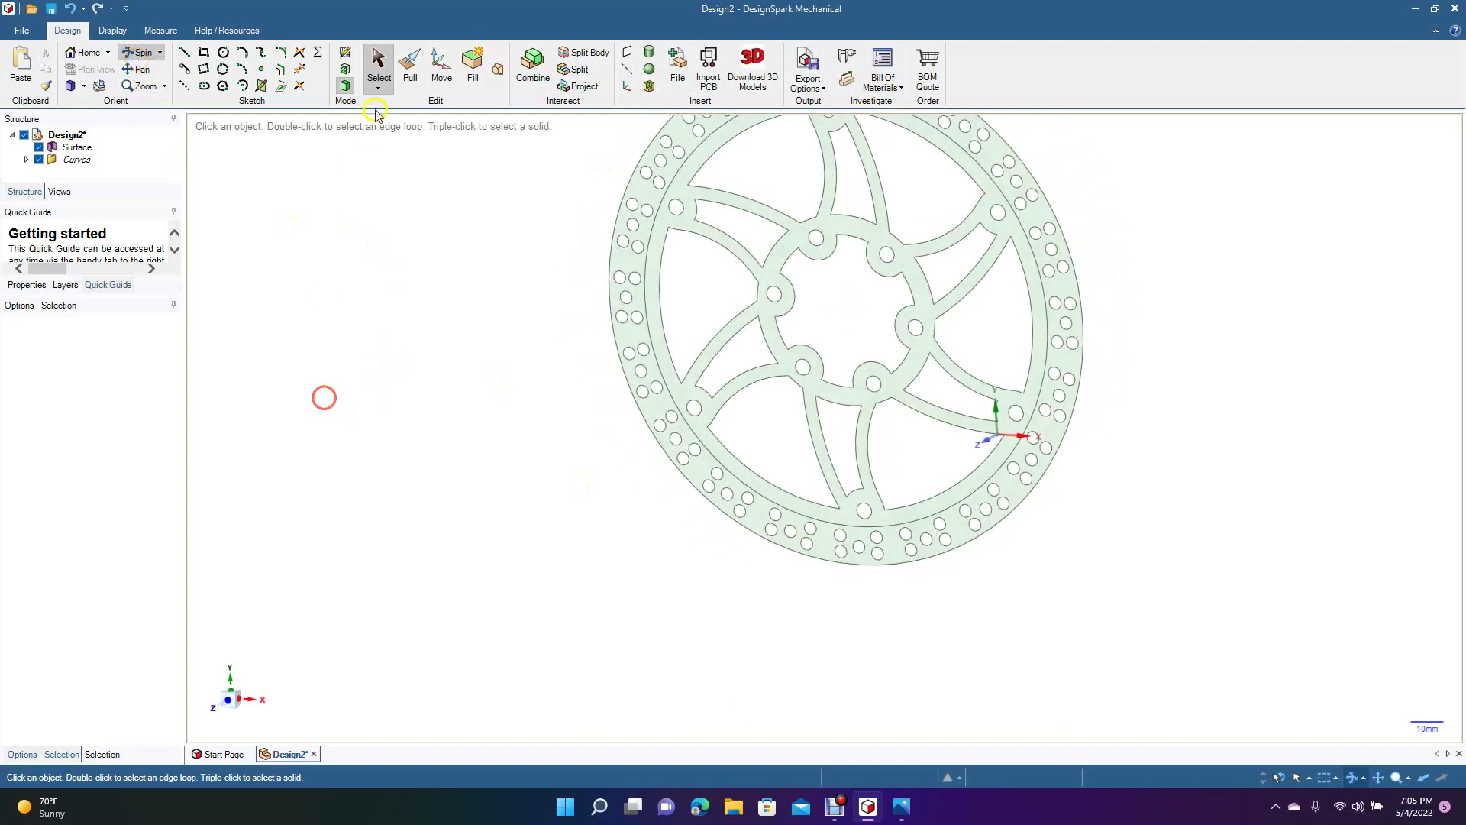
click(410, 60)
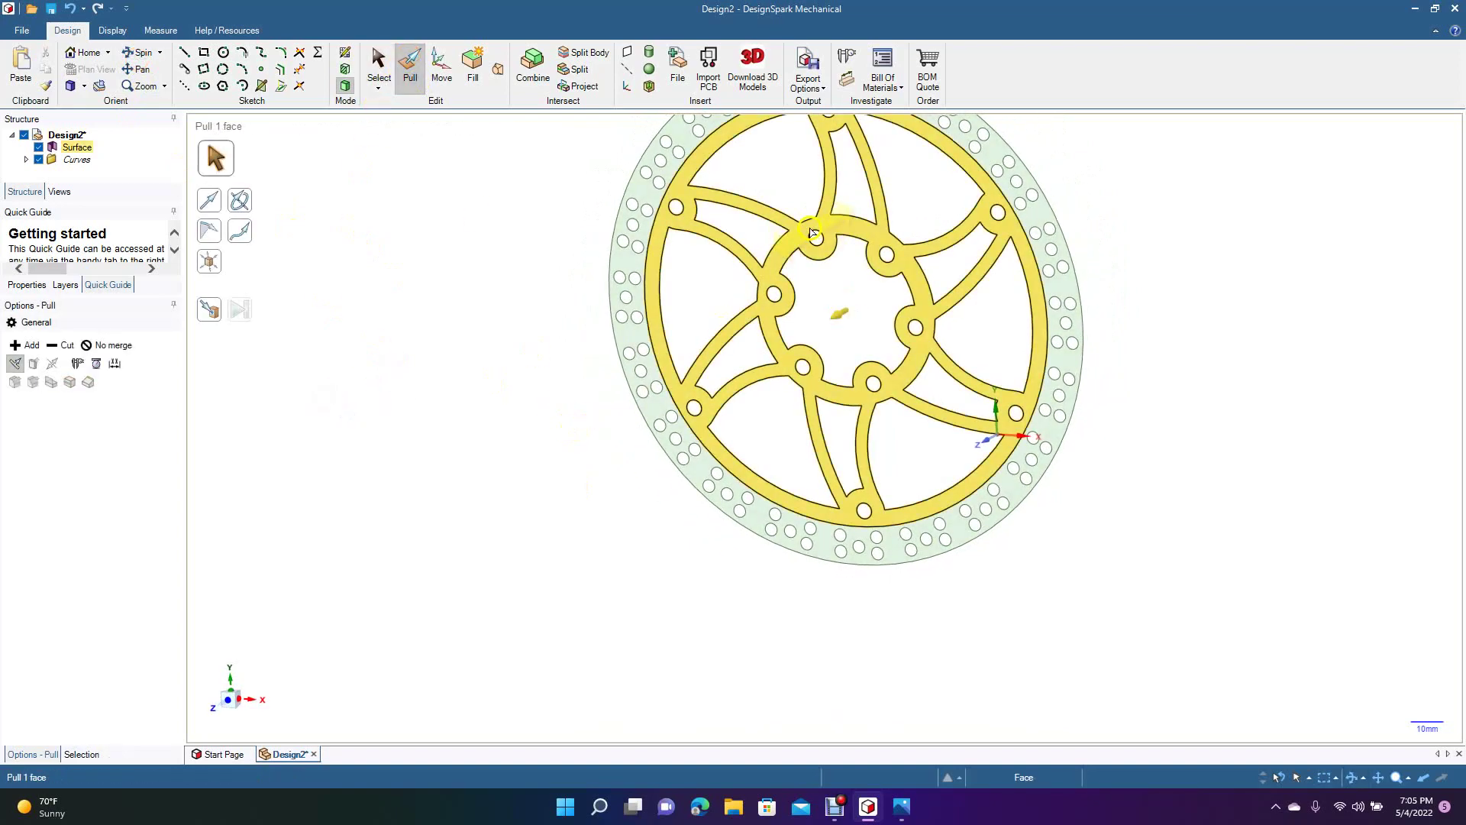
click(632, 269)
ctrl+click(654, 279)
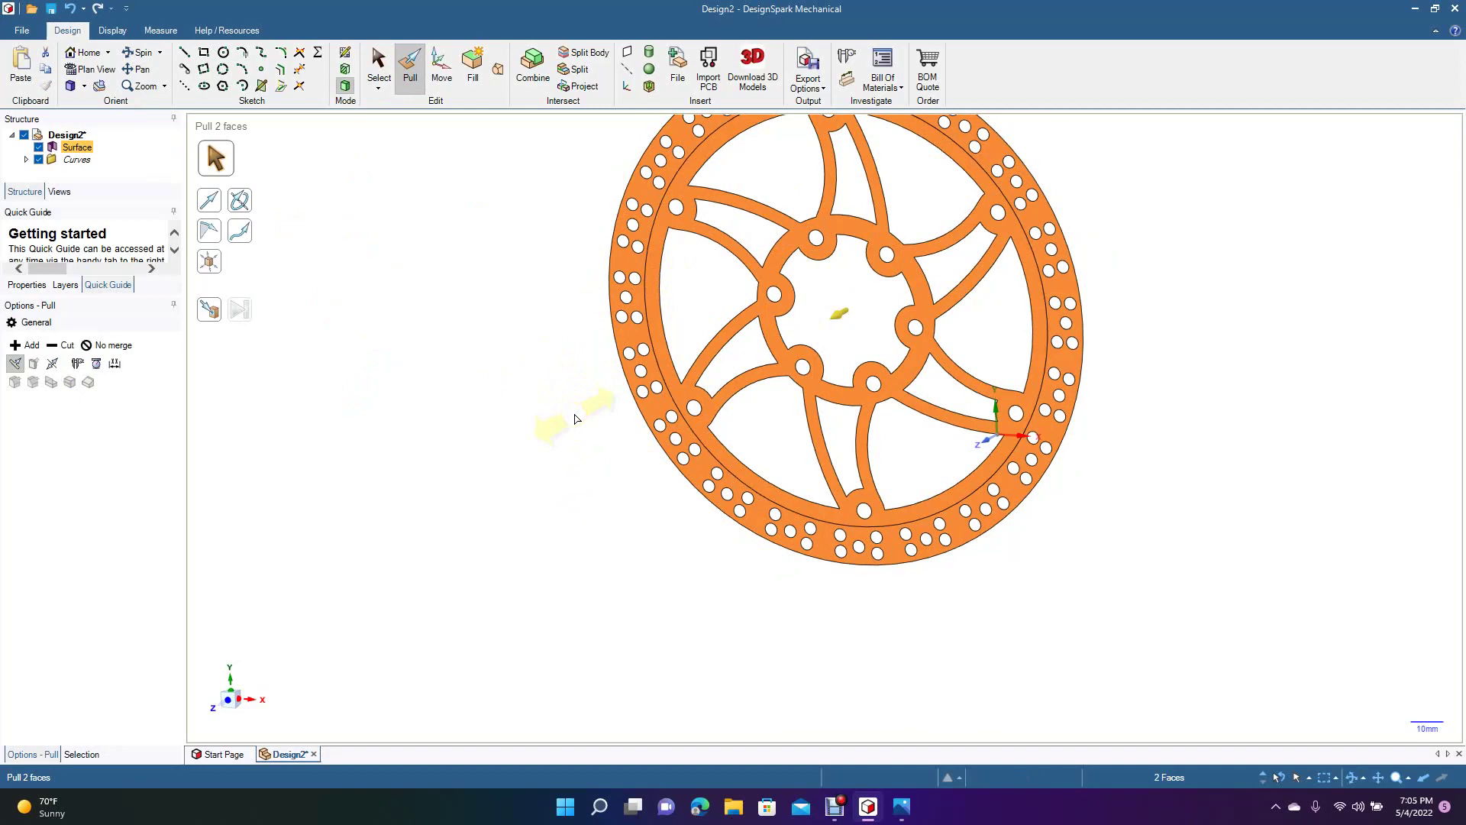
Try pulling the two selected rotor faces 5 mm and undo the pull.
drag(839, 313, 841, 319)
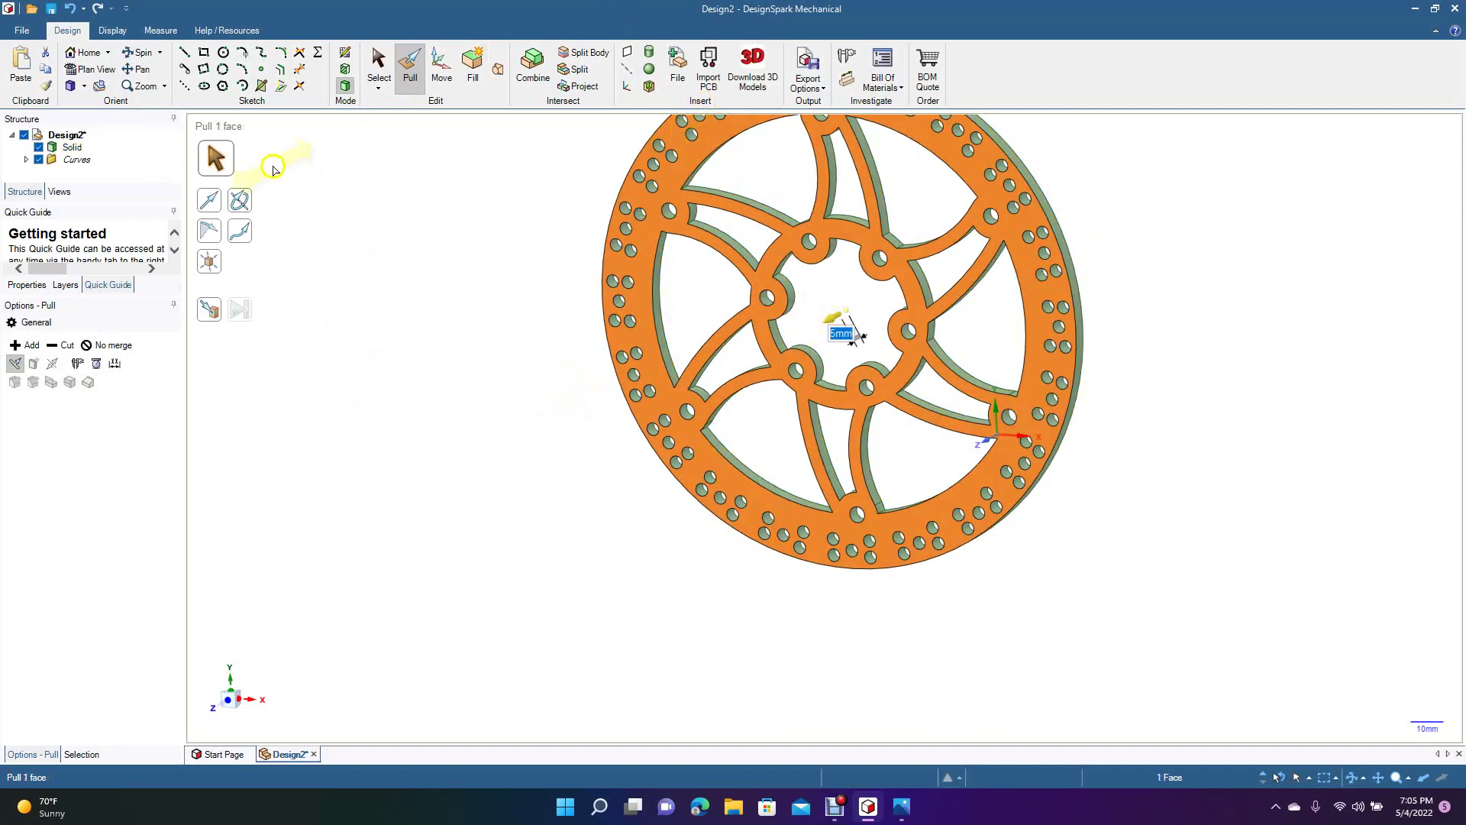
click(142, 52)
drag(447, 410, 419, 399)
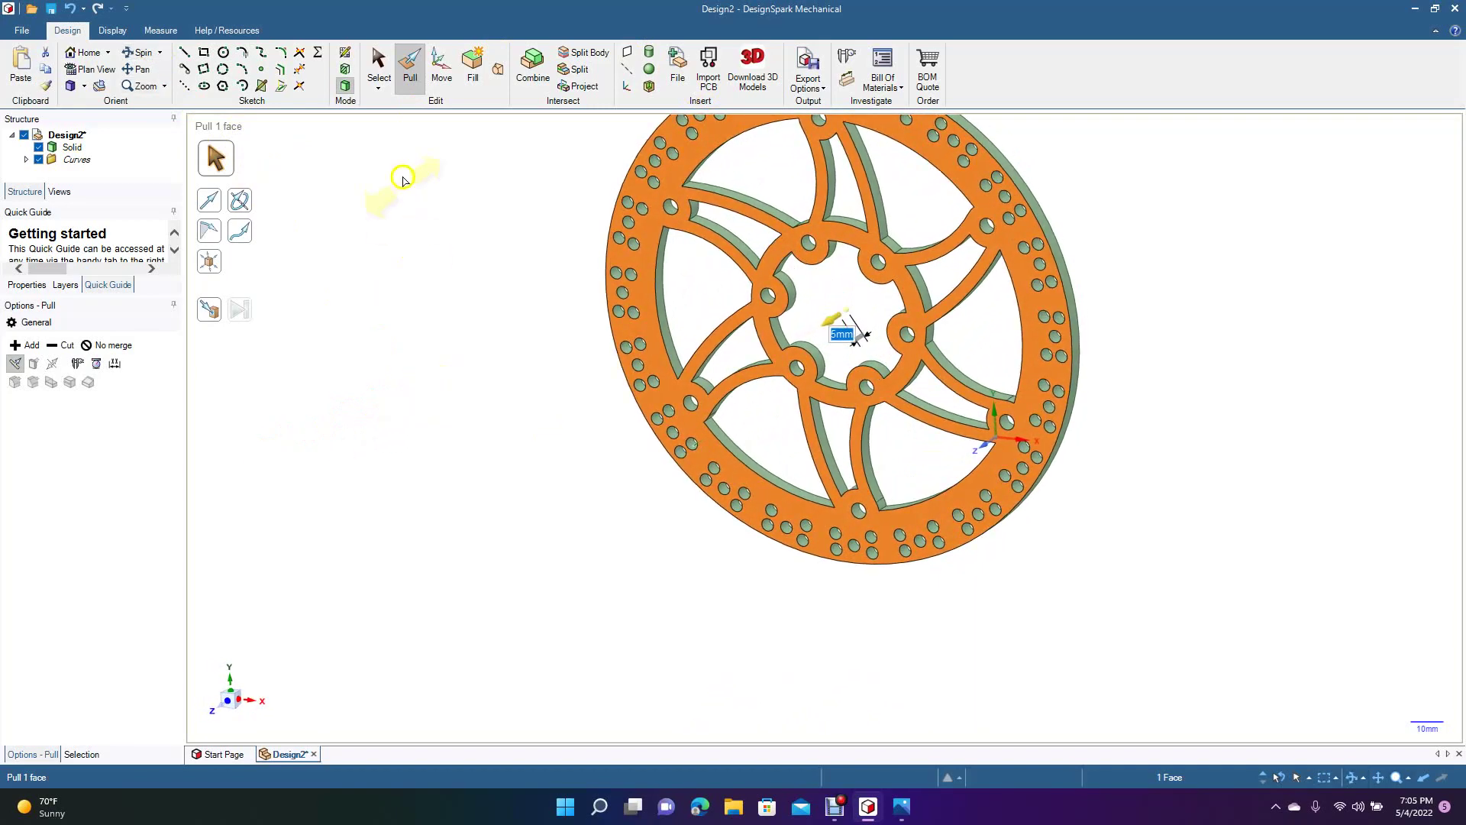
click(378, 65)
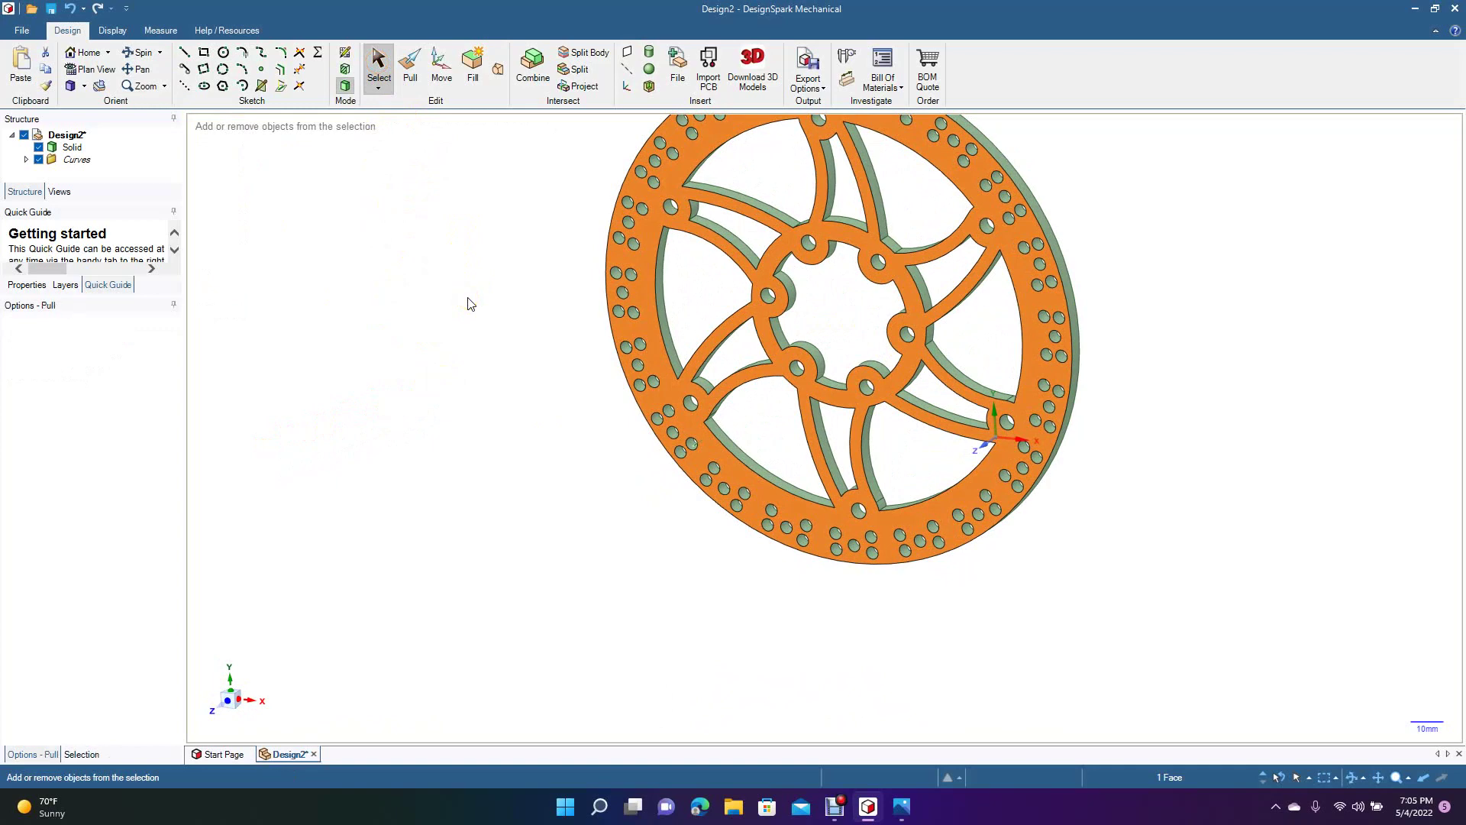
key(ctrl+z)
click(492, 352)
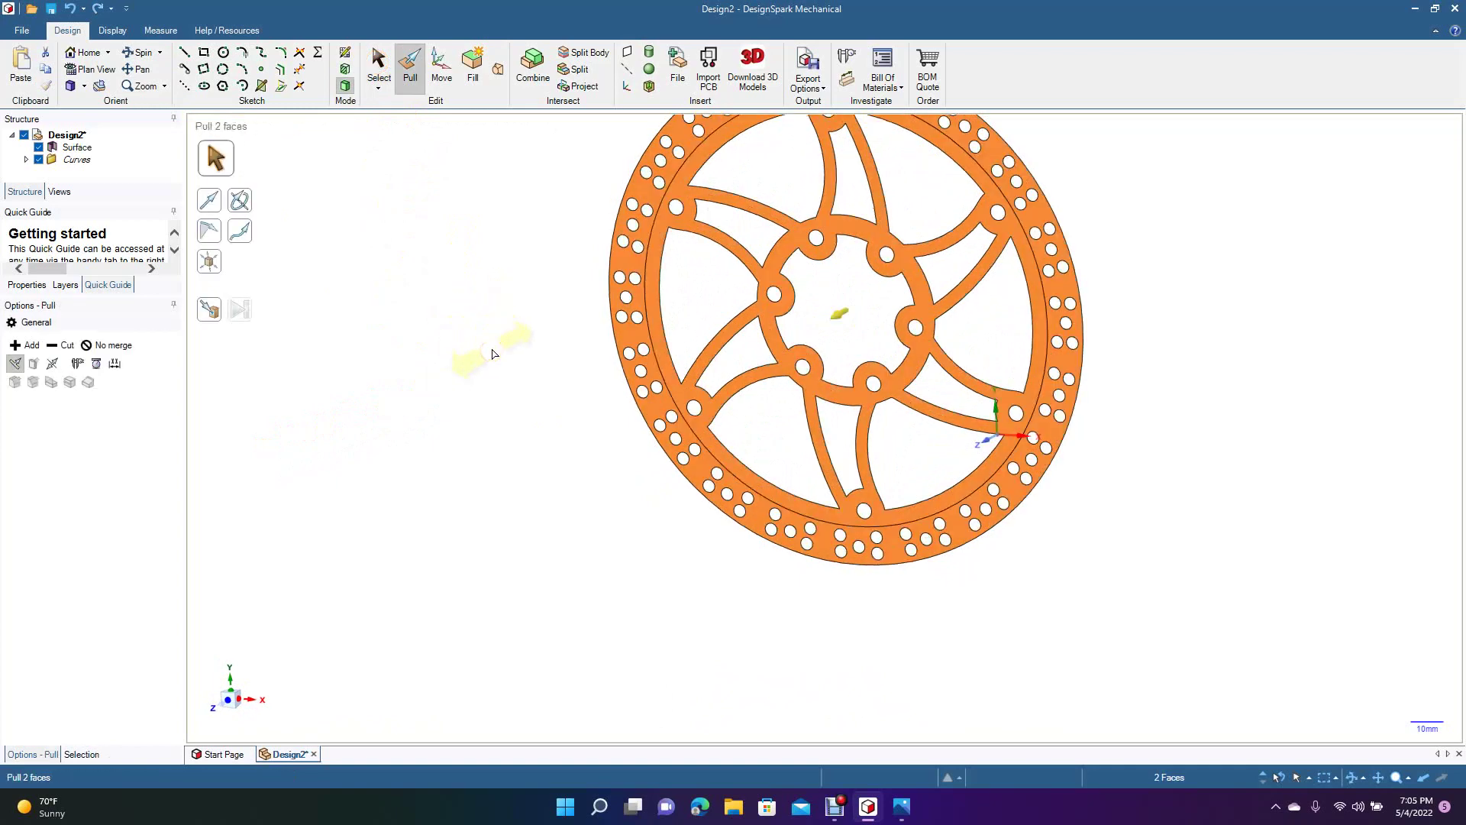
Pull the two selected rotor faces 3 mm into a solid and clear the selection.
drag(840, 312, 843, 315)
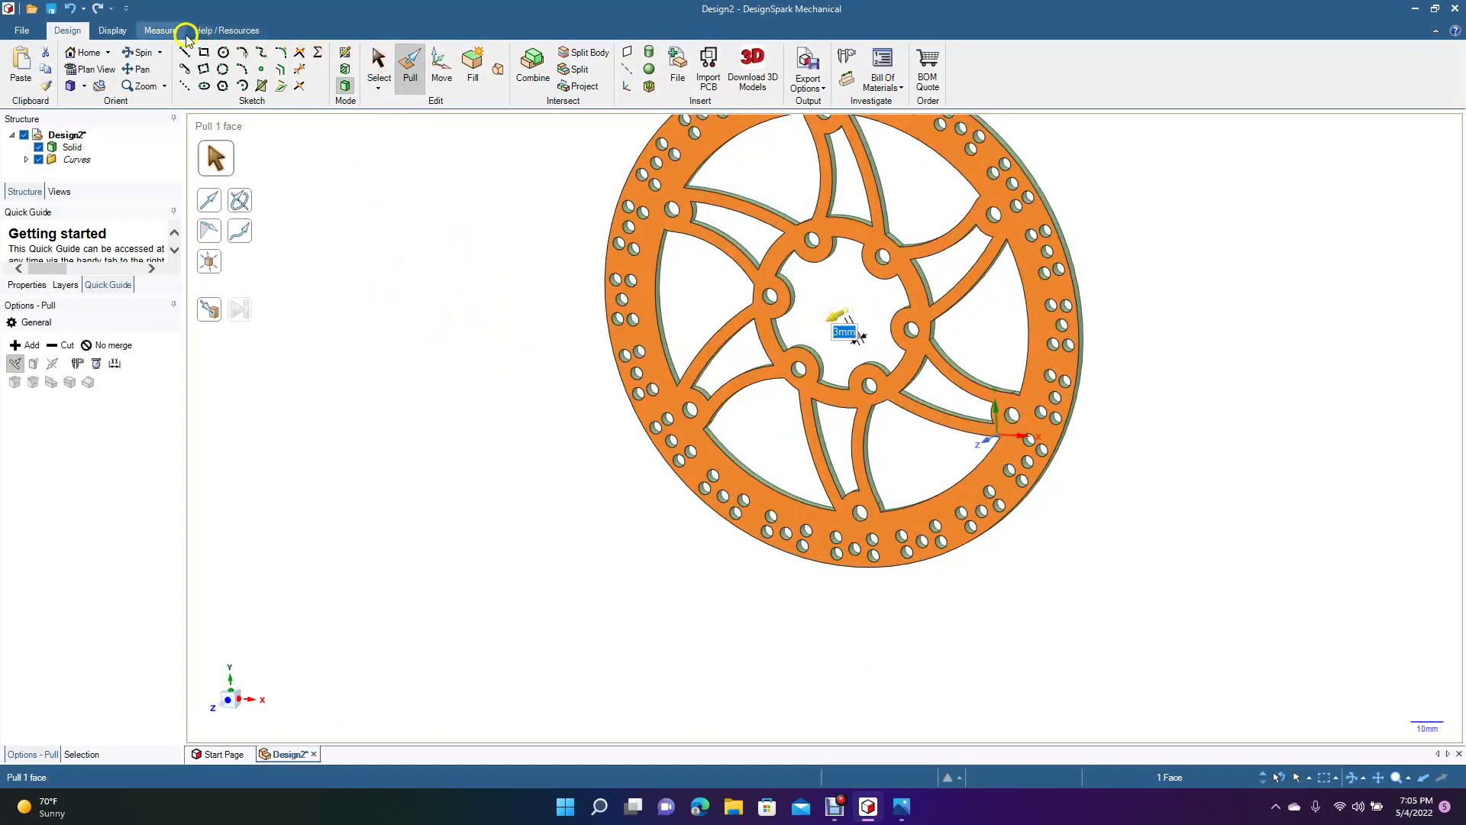
drag(470, 359, 592, 387)
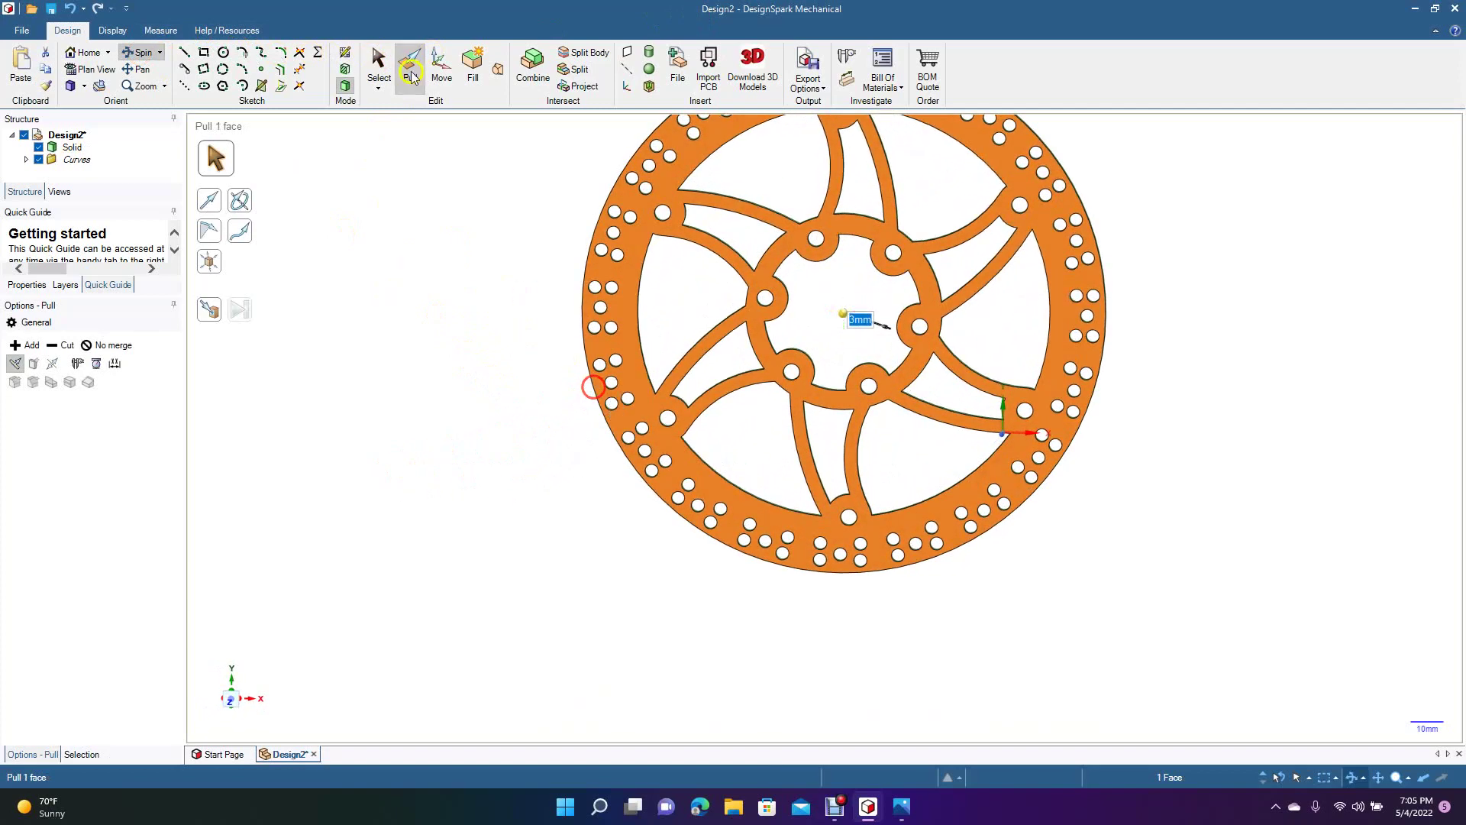
click(138, 69)
drag(402, 363, 388, 487)
click(389, 72)
click(430, 323)
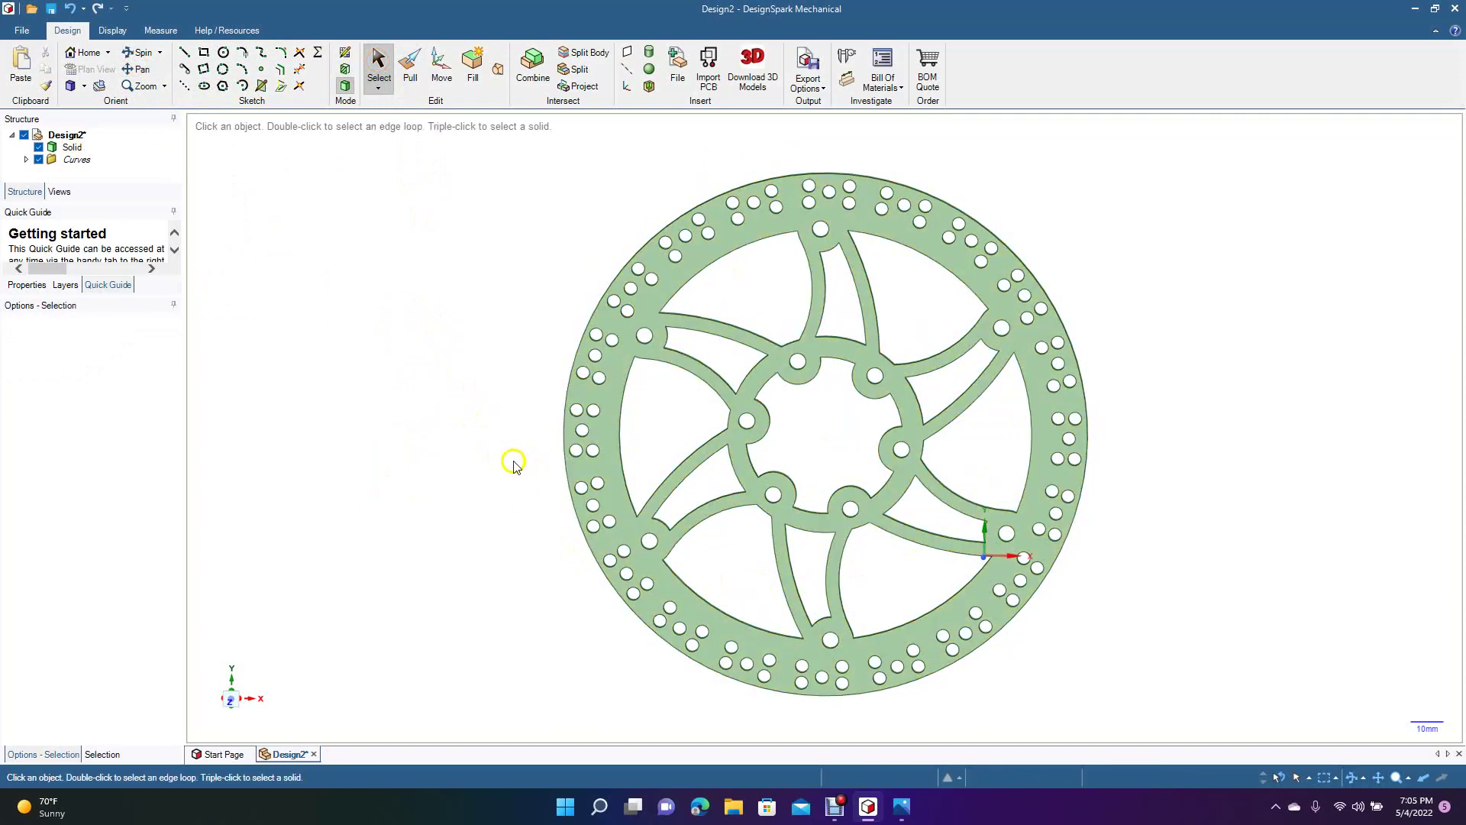
Round the upper corner edge where the leftmost inner bolt-hole boss meets the hub ring to a 1.5 mm radius.
scroll(555, 477, up, 3)
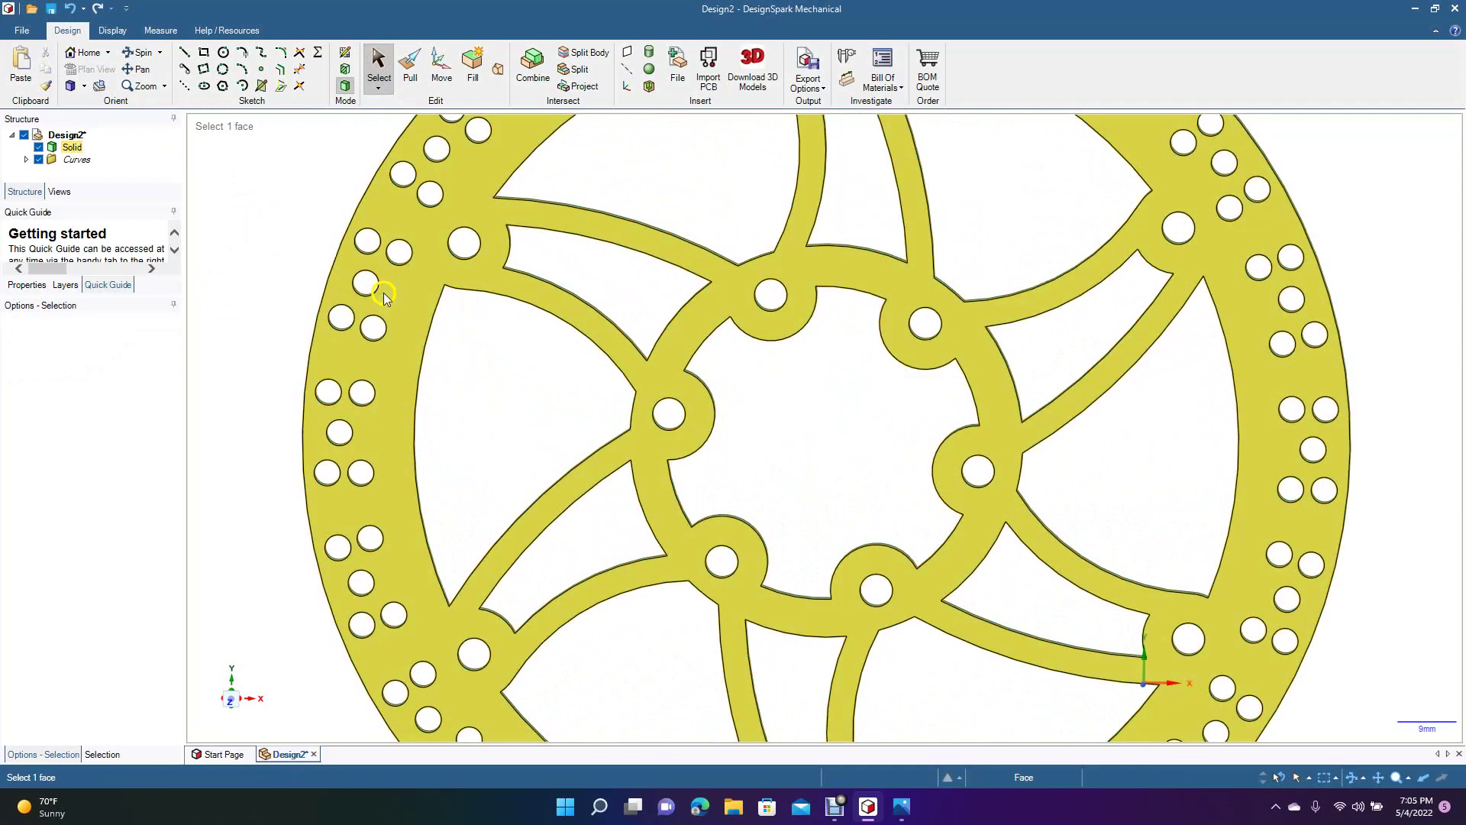
scroll(572, 375, up, 5)
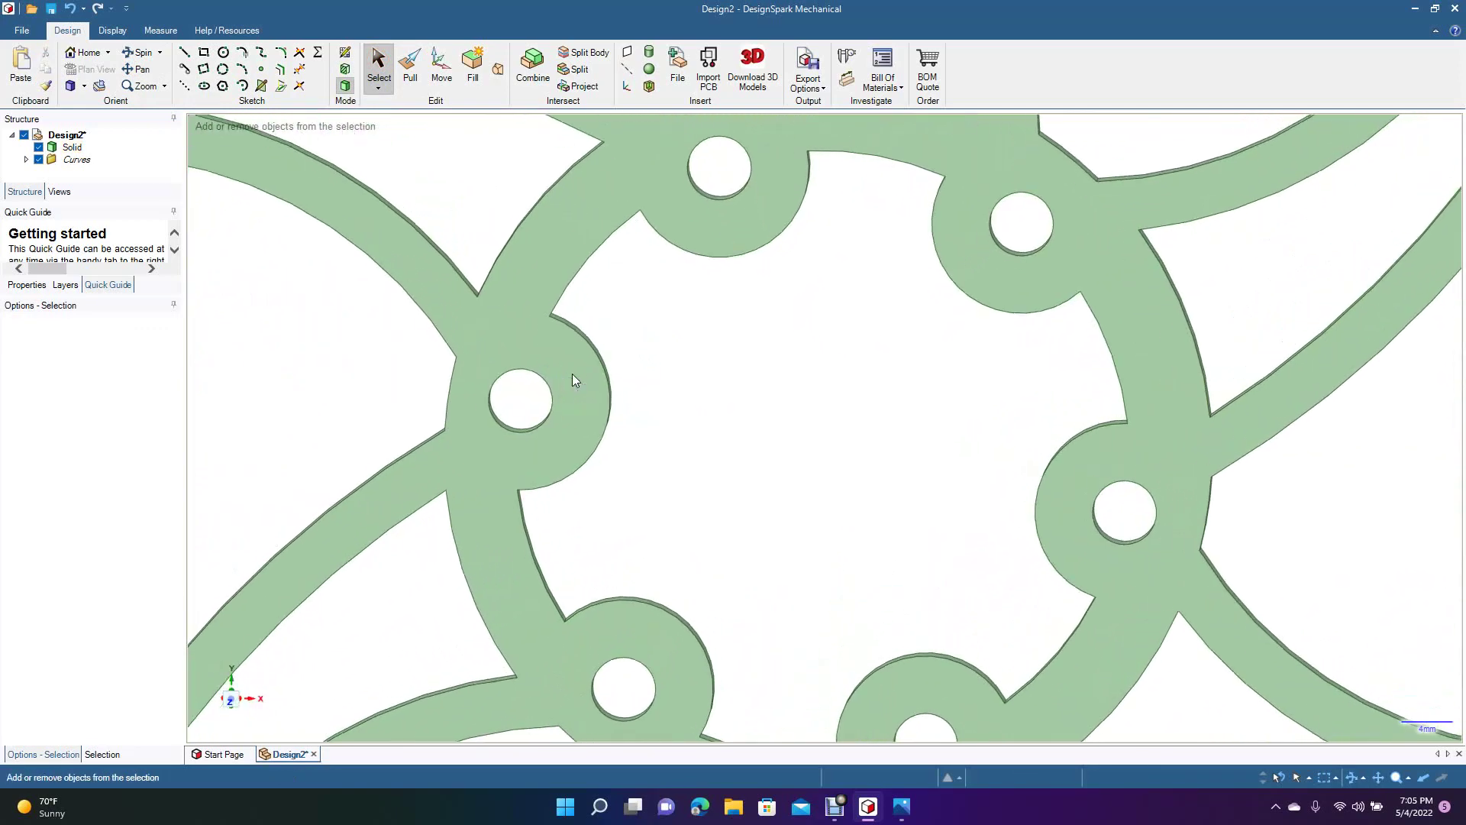
click(143, 52)
drag(756, 514, 672, 504)
click(419, 83)
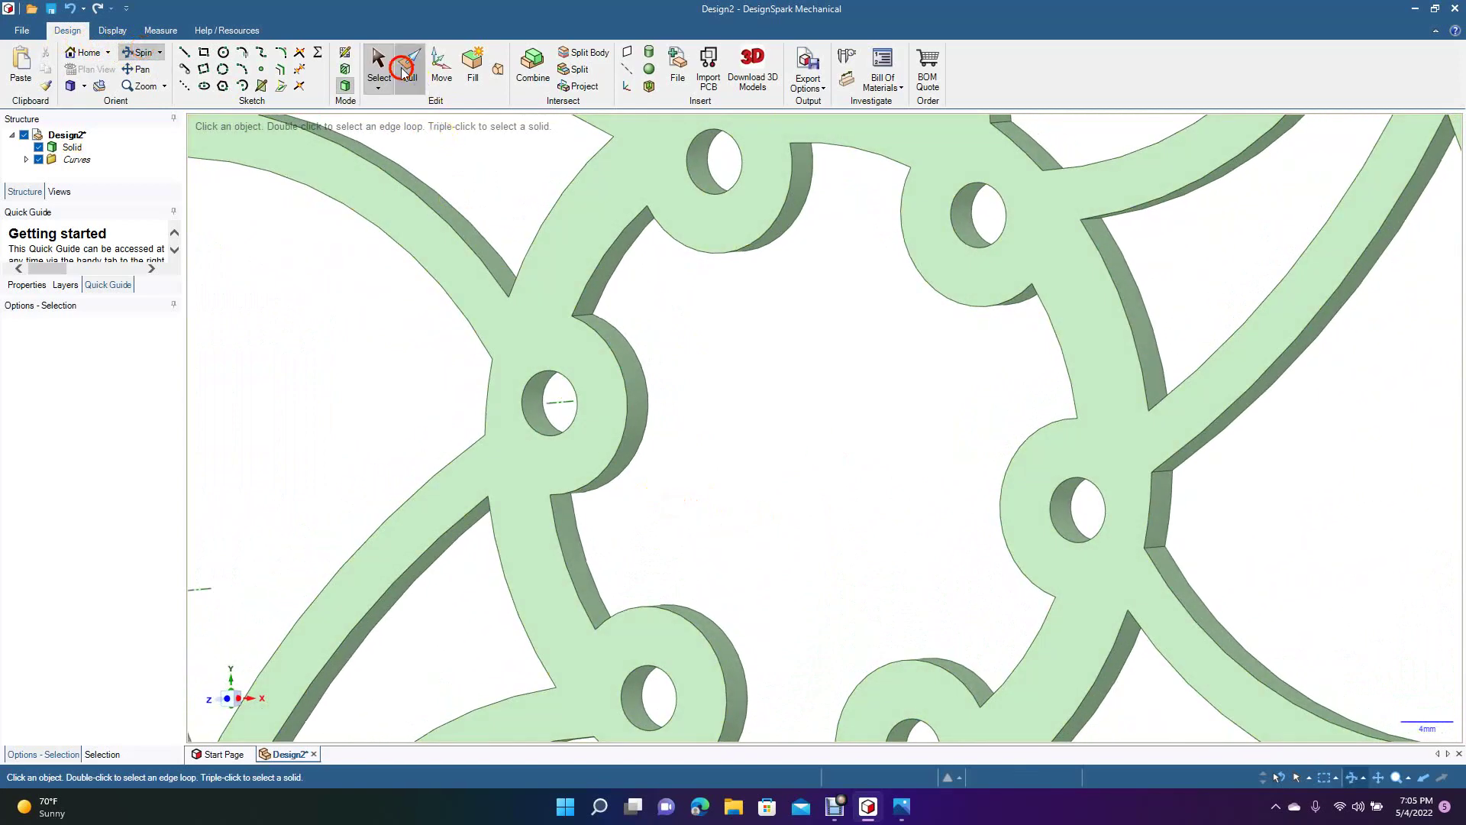
drag(583, 317, 630, 326)
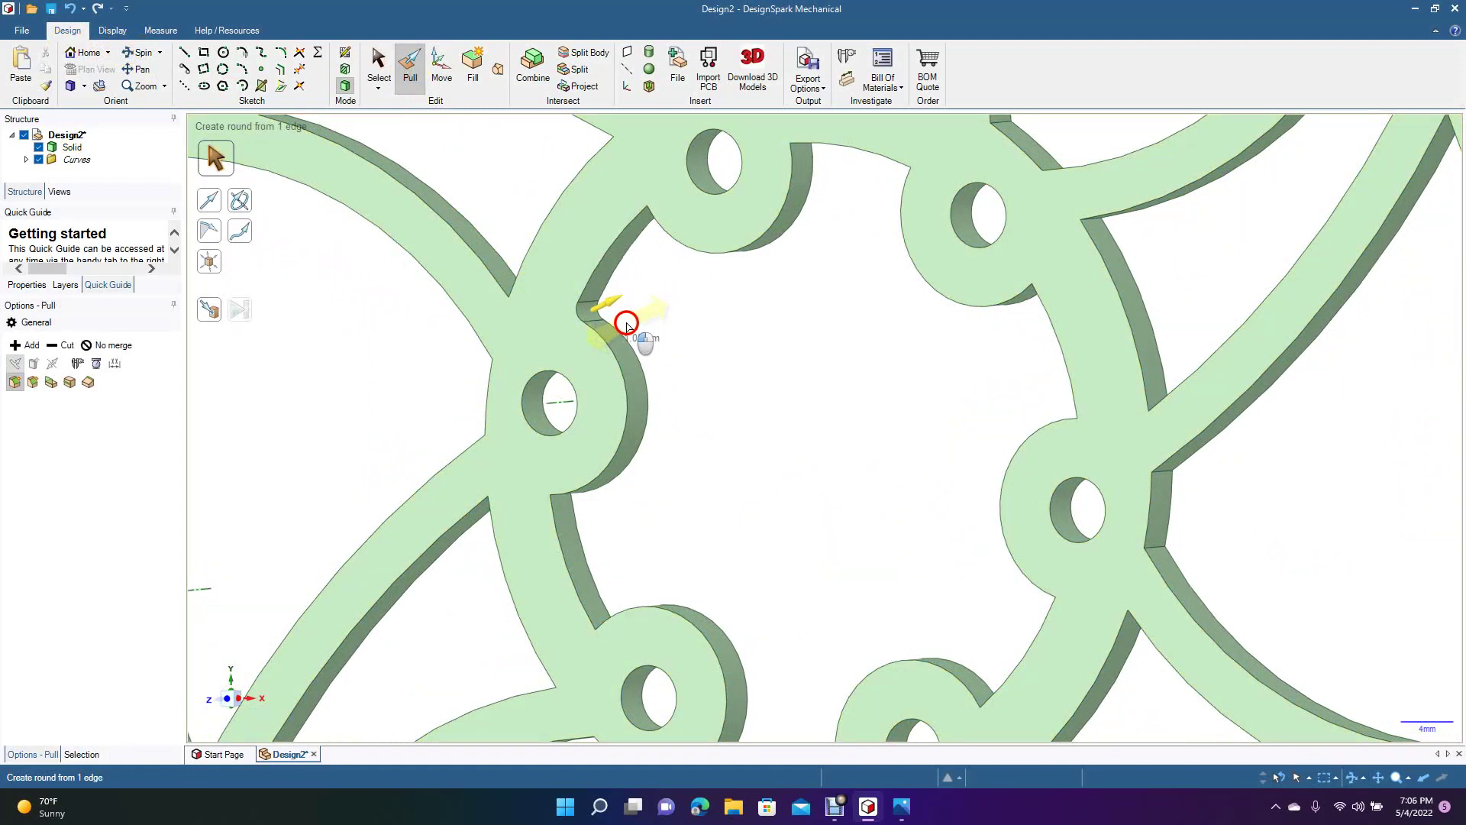
mouse_move(630, 326)
mouse_down()
mouse_move(656, 329)
mouse_move(637, 328)
mouse_up()
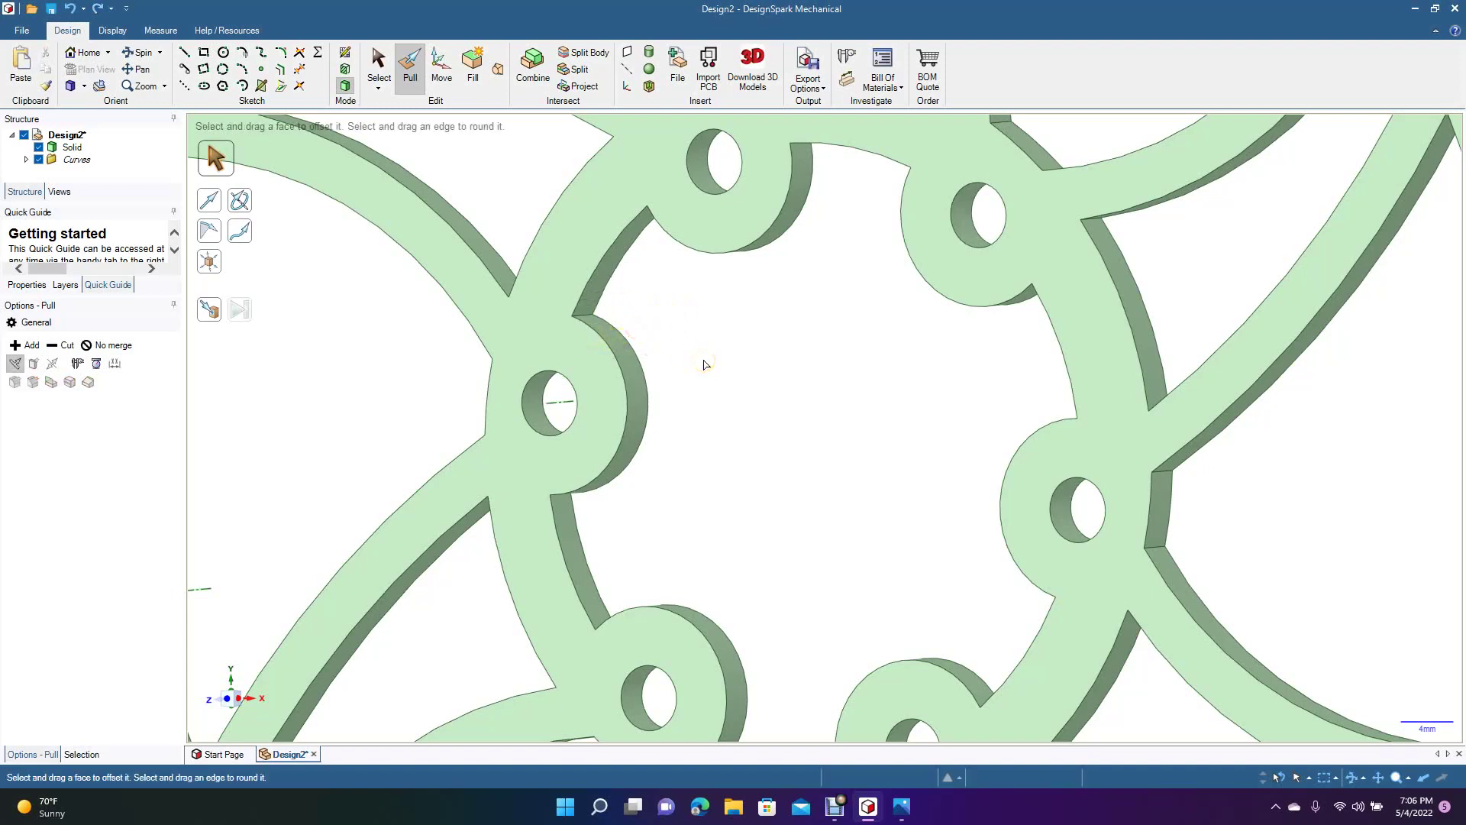
click(584, 320)
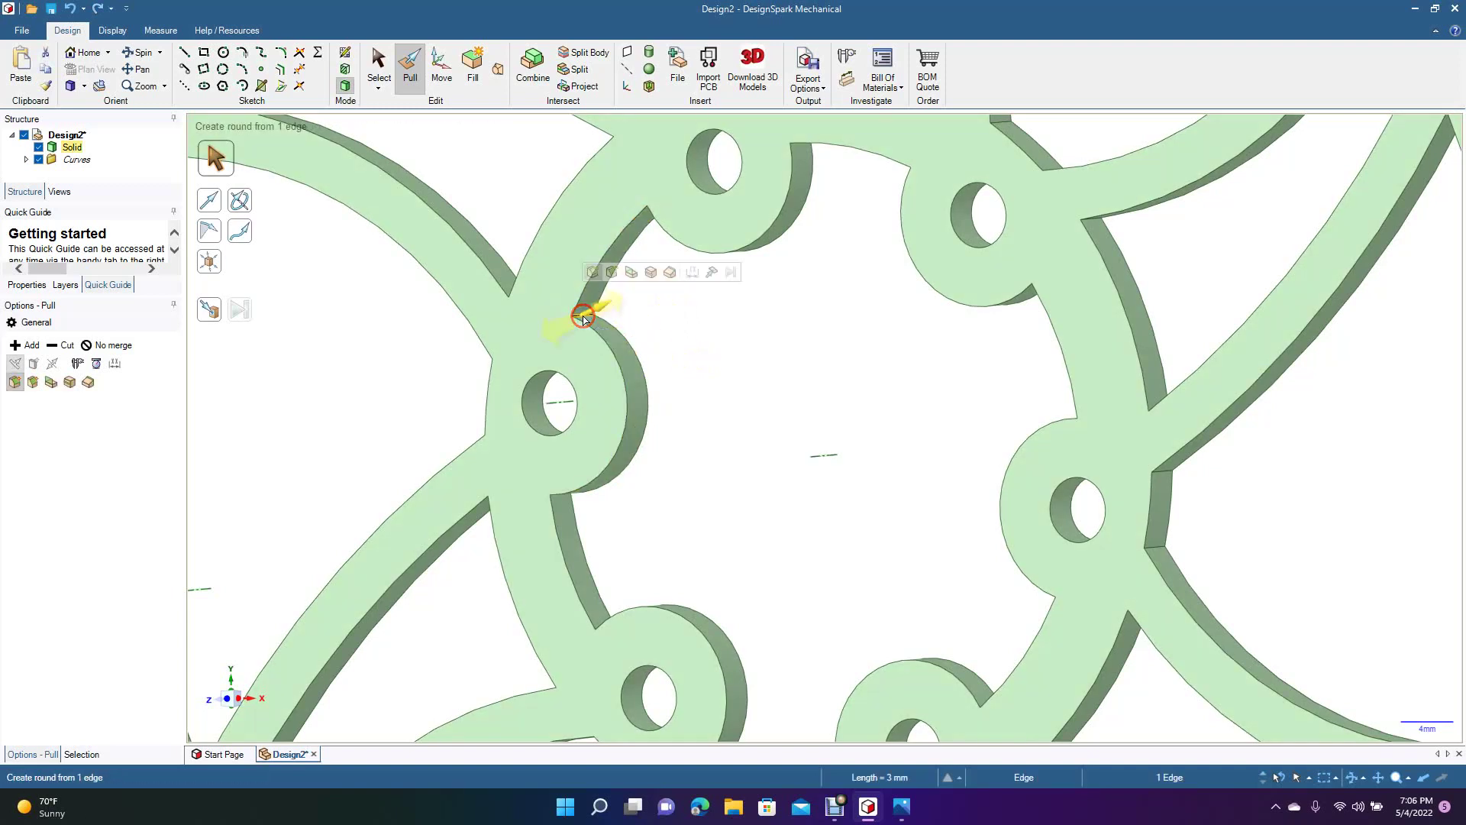
drag(584, 319, 589, 311)
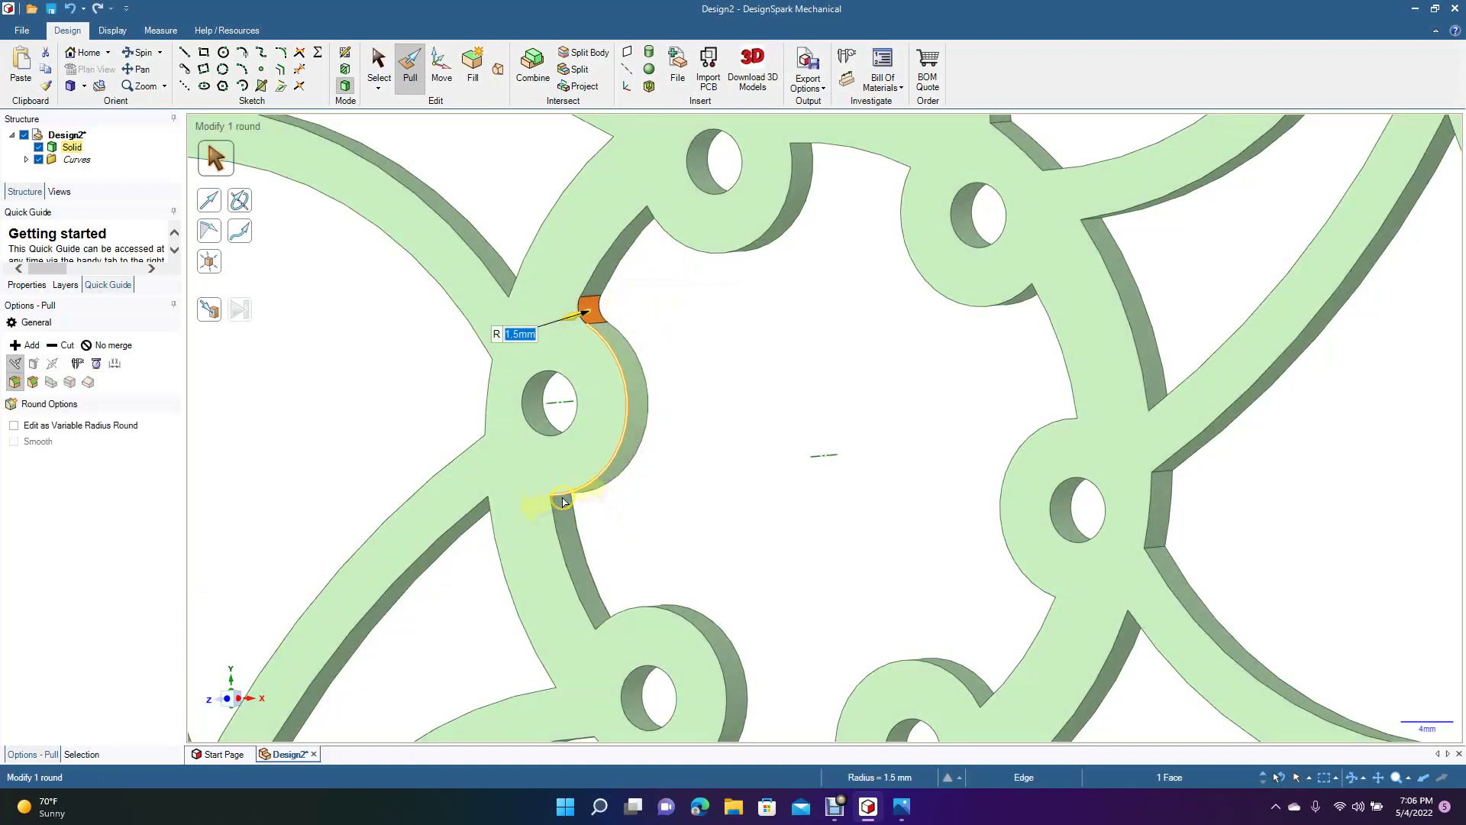
Round the lower corner edge where the leftmost inner bolt-hole boss meets the hub ring to a 1.5 mm radius.
click(144, 53)
mouse_move(676, 406)
mouse_down()
mouse_move(713, 426)
mouse_move(658, 406)
mouse_move(453, 216)
mouse_up()
click(410, 68)
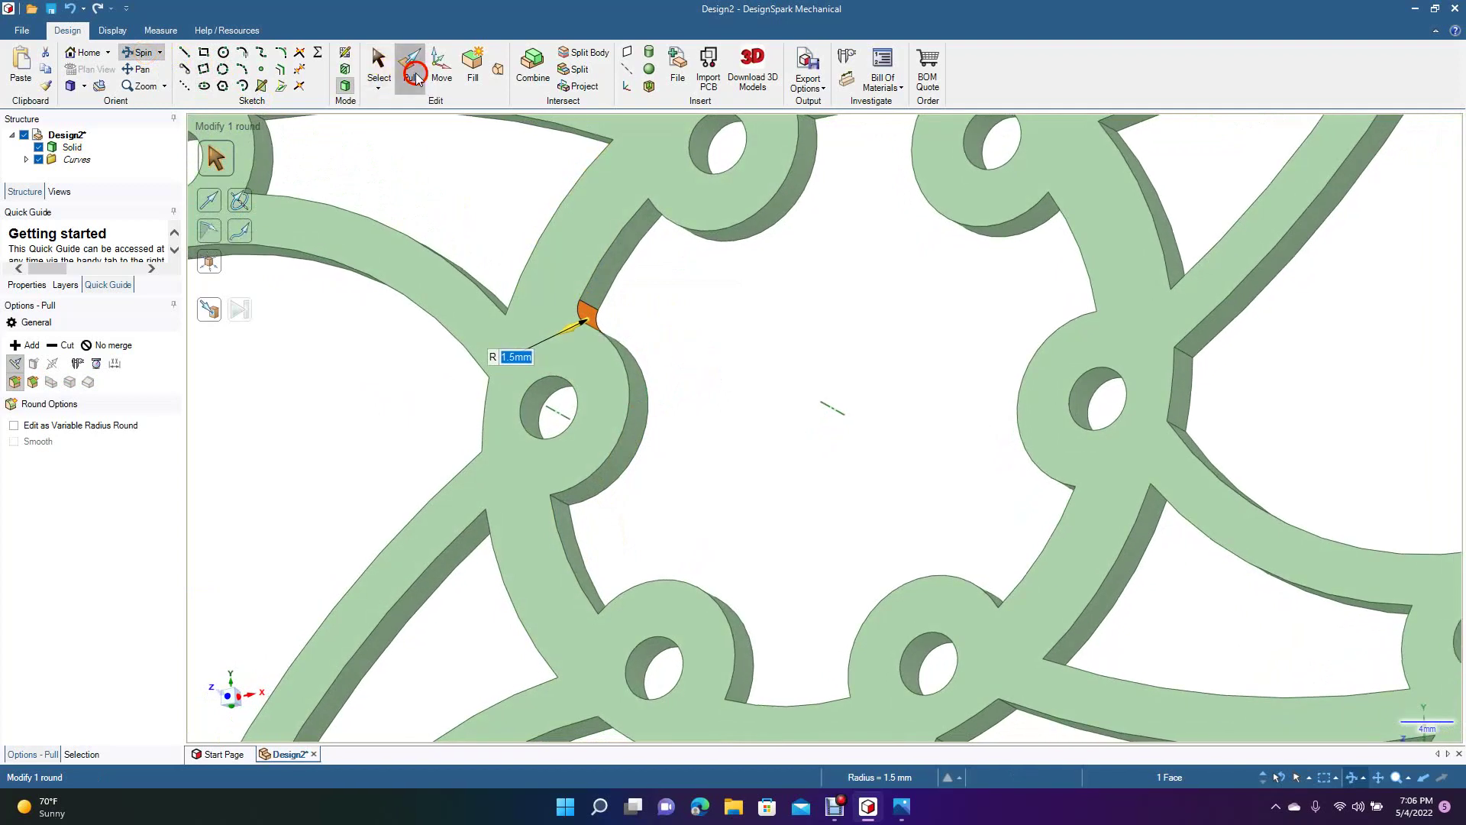
click(561, 506)
text(1)
key(Return)
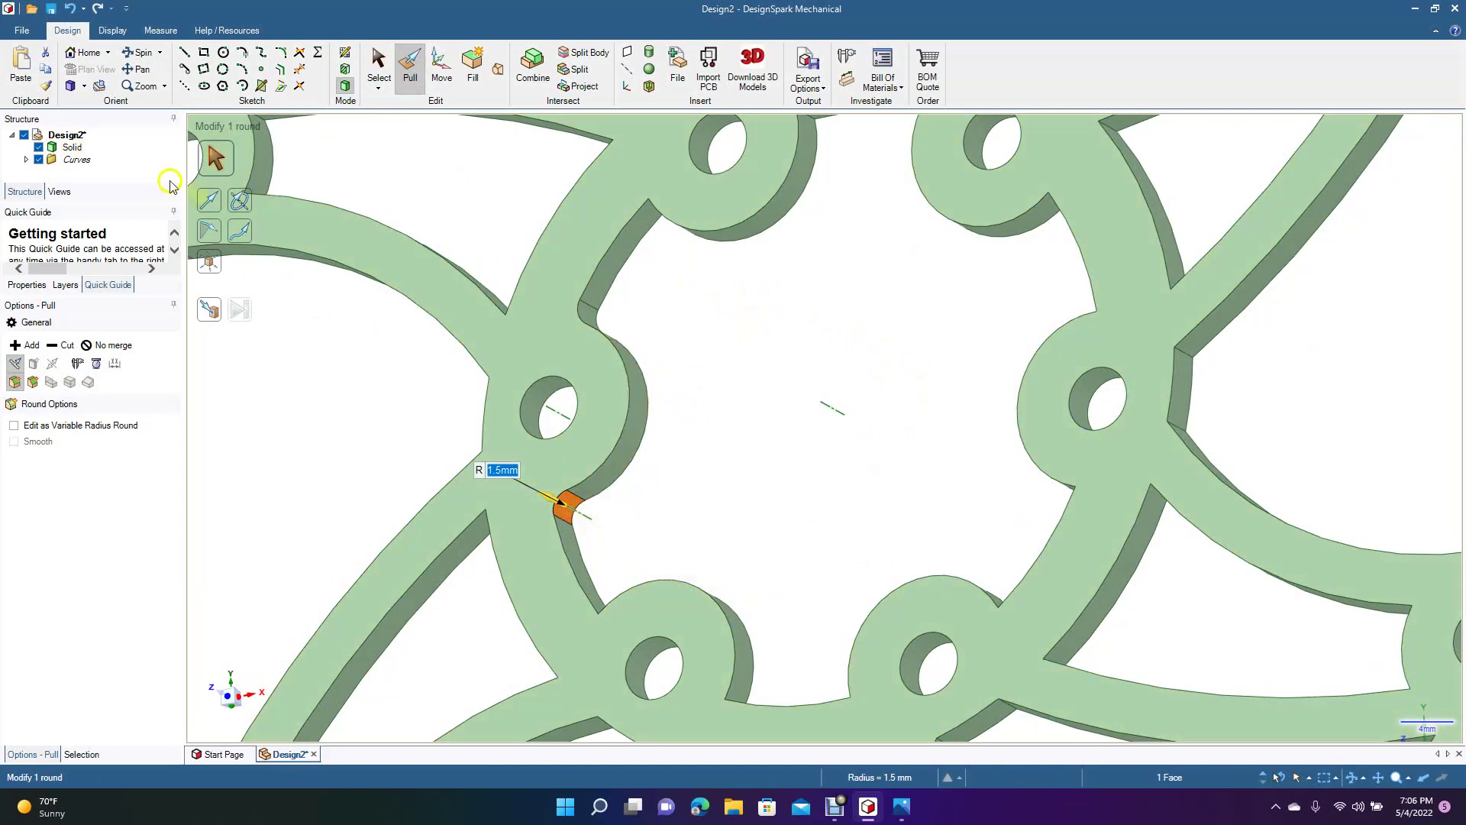
Round the lower-left boss's corner edge on the side facing the leftmost boss to a 1.5 mm radius.
click(137, 60)
drag(648, 434, 715, 541)
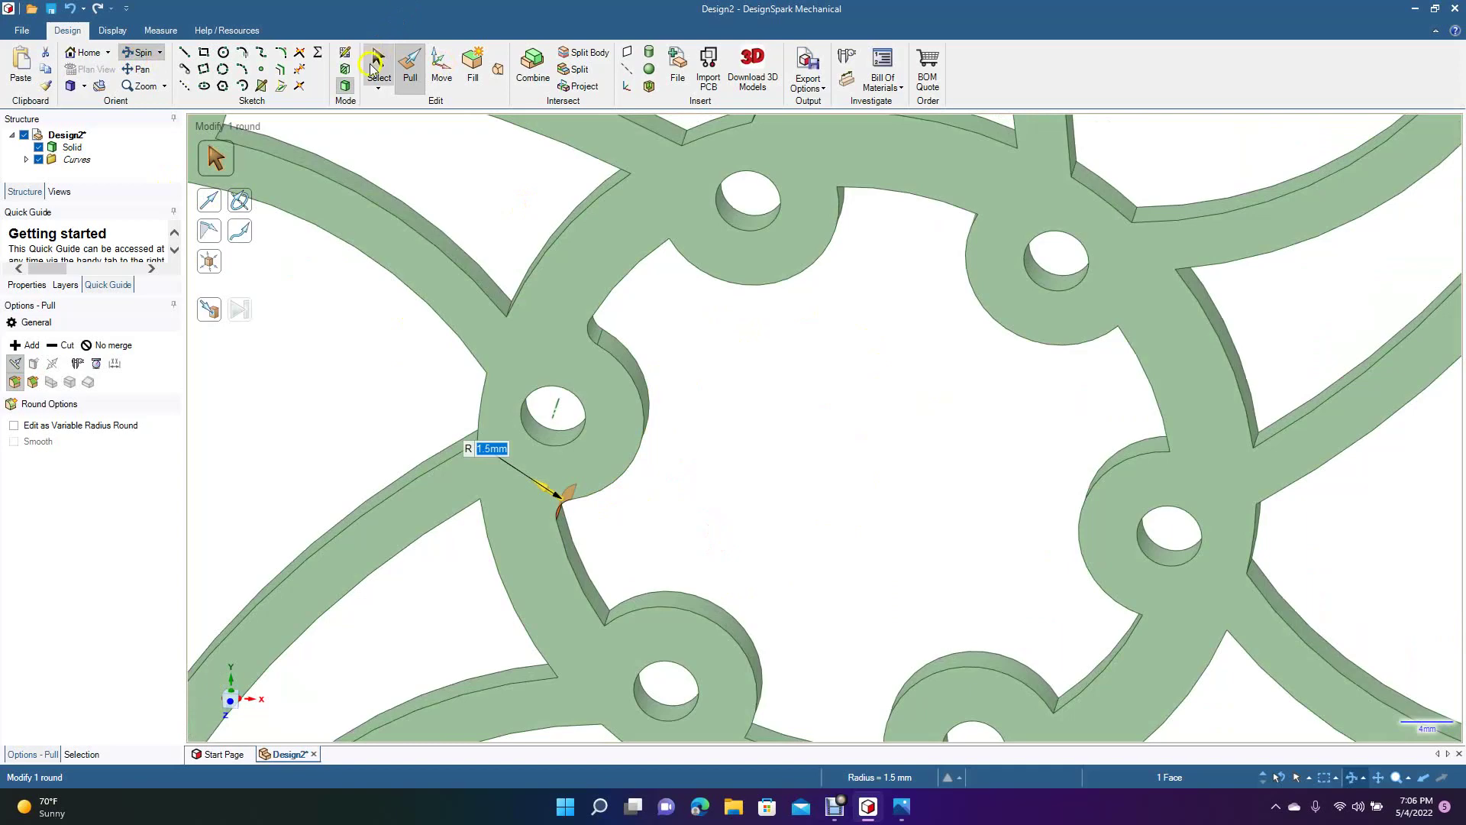
click(378, 63)
click(408, 69)
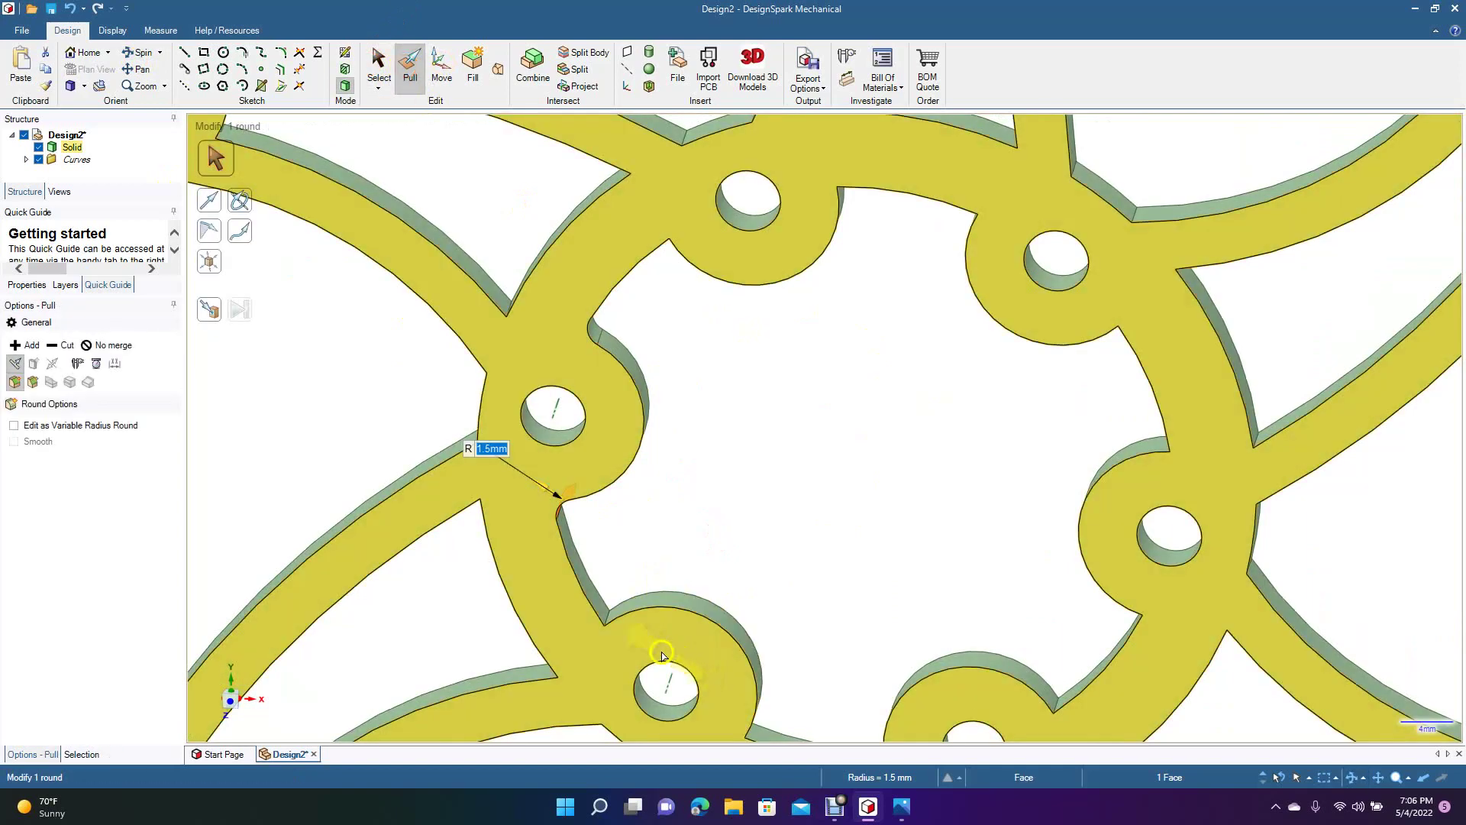
click(608, 621)
text(1.)
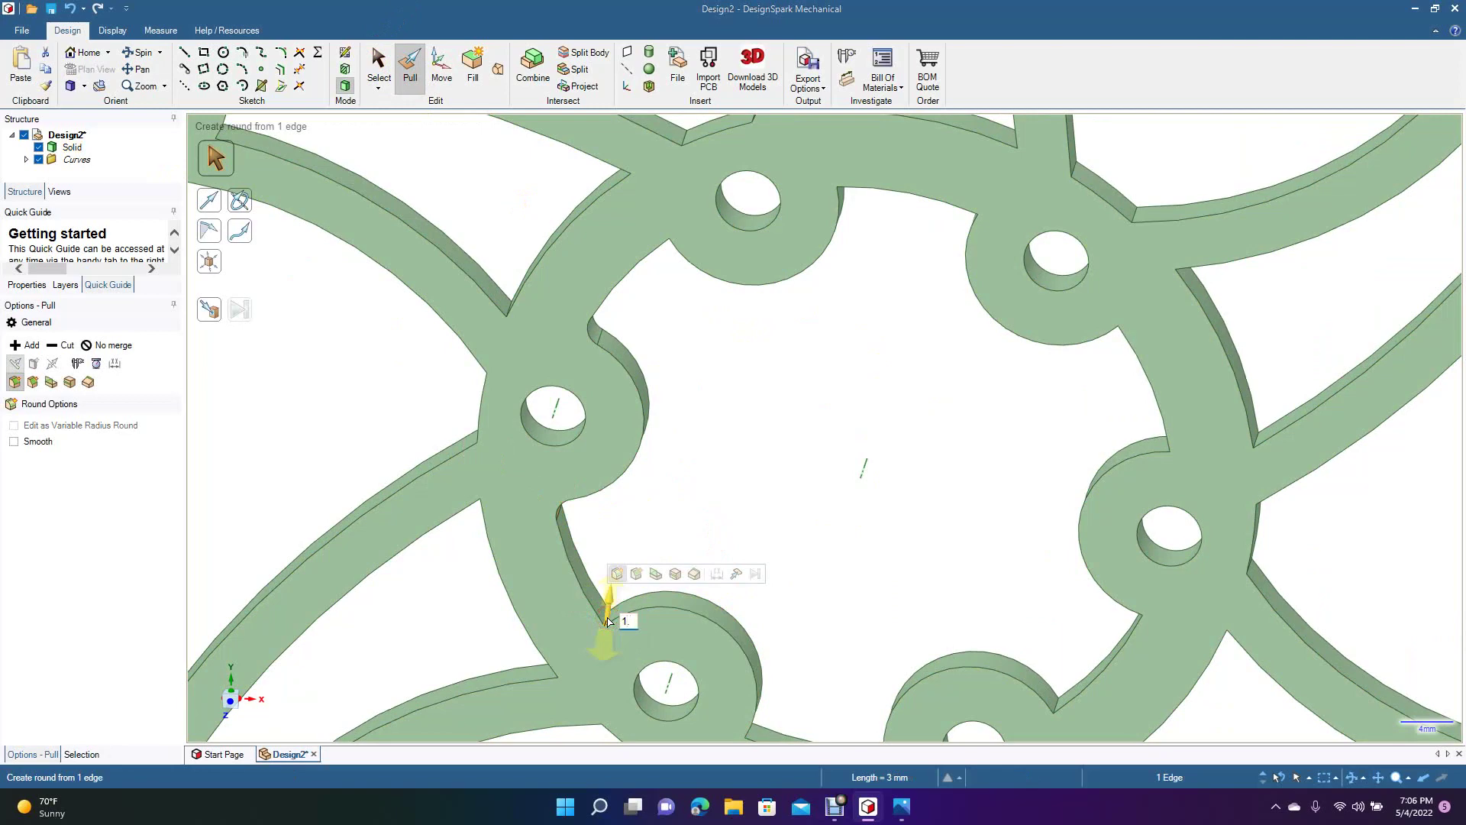
text(5)
key(Return)
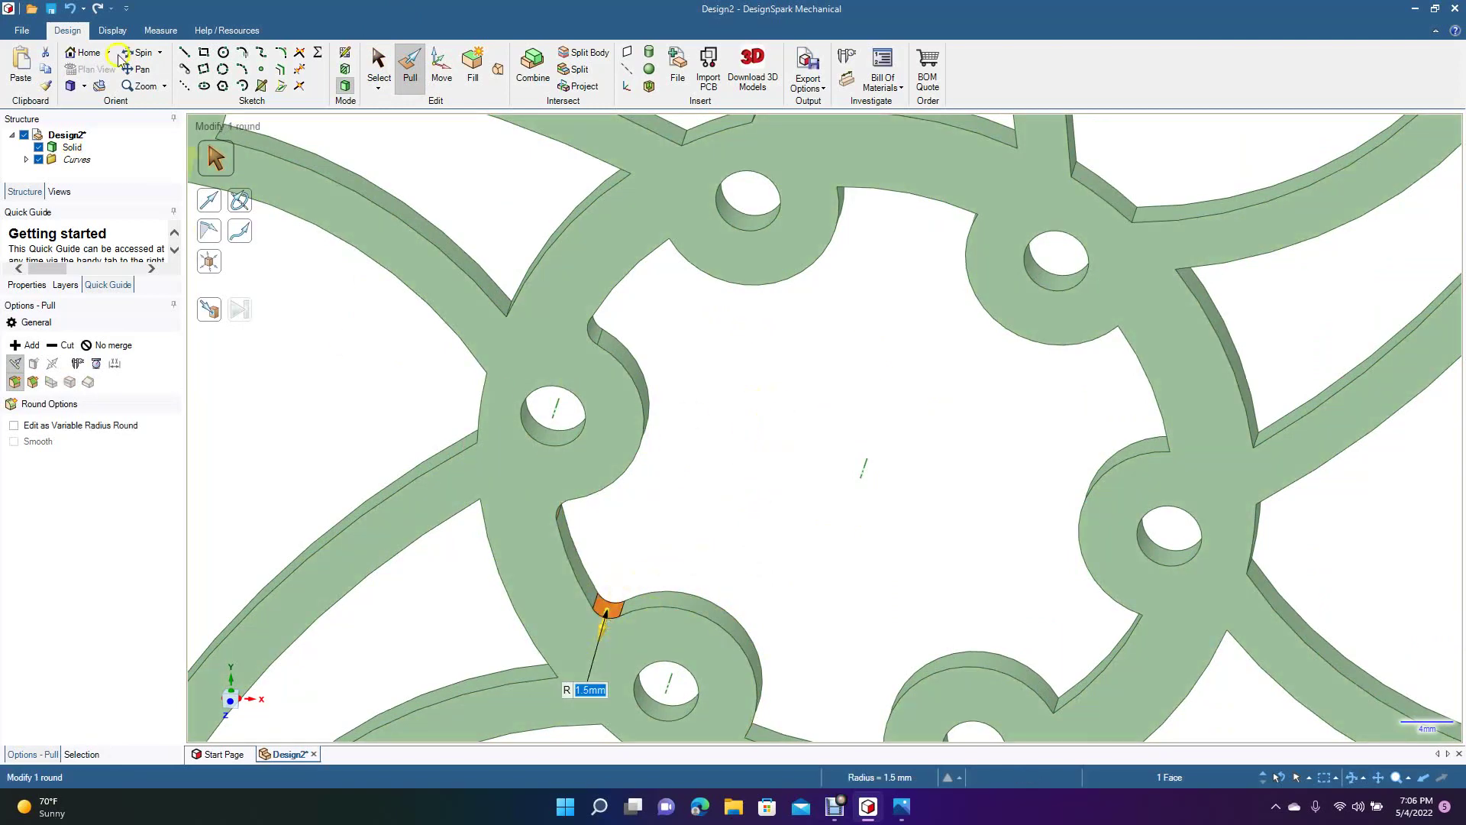
Round the lower-left boss's other corner edge, on the side away from the leftmost boss, to a 1.5 mm radius.
click(140, 52)
drag(599, 449, 531, 498)
key(s)
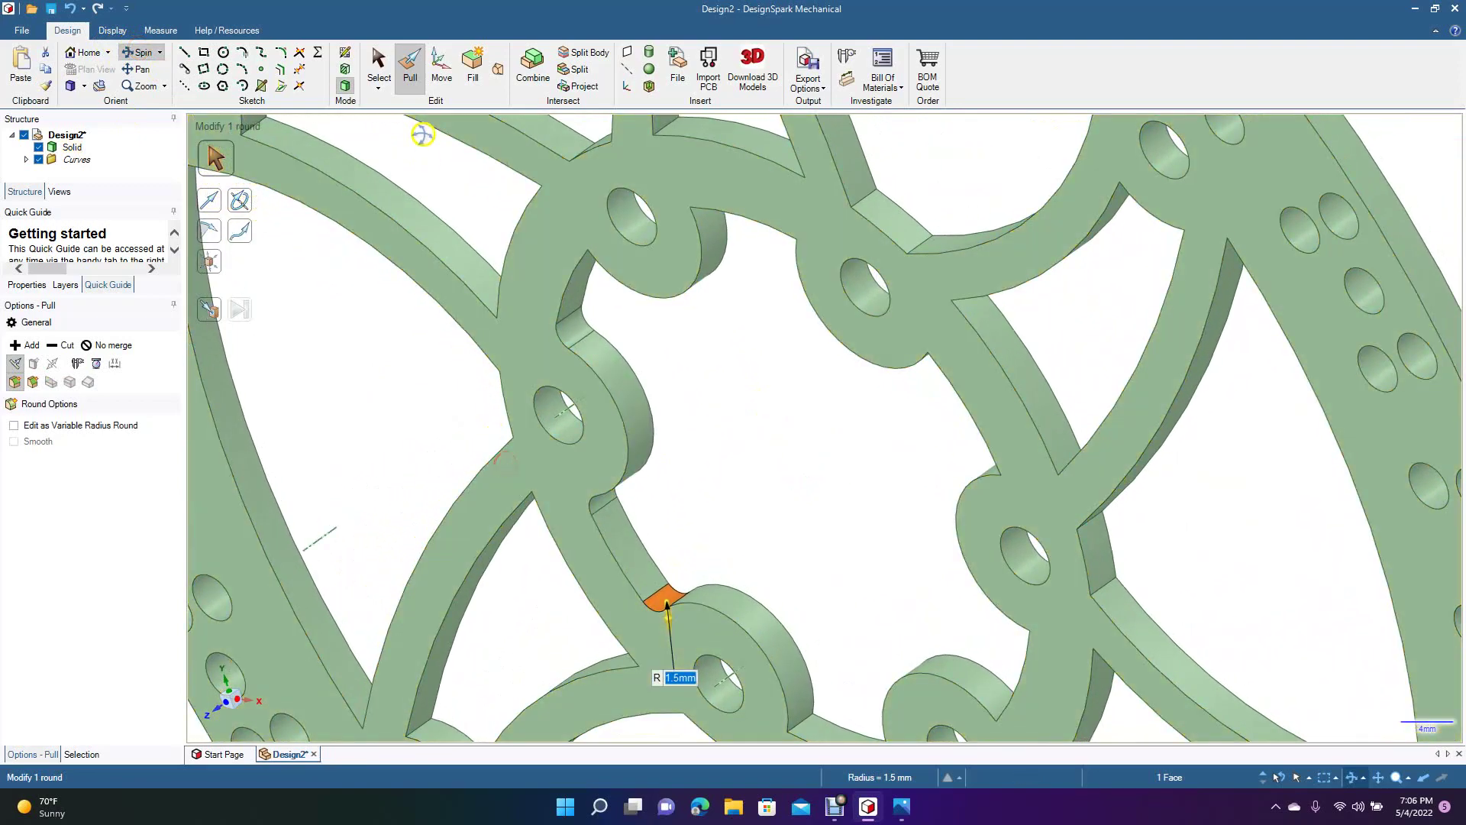
click(803, 724)
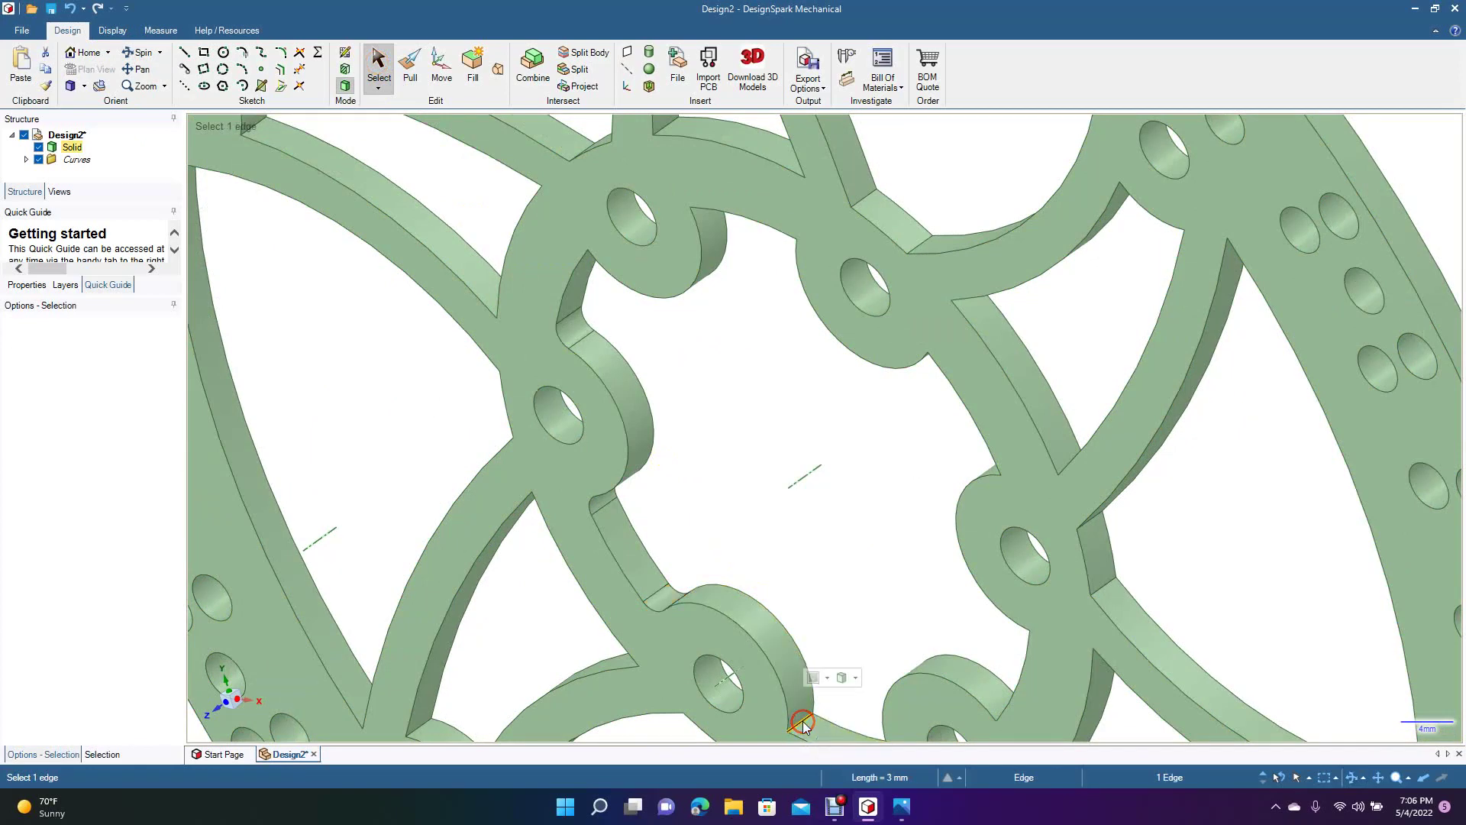
click(411, 69)
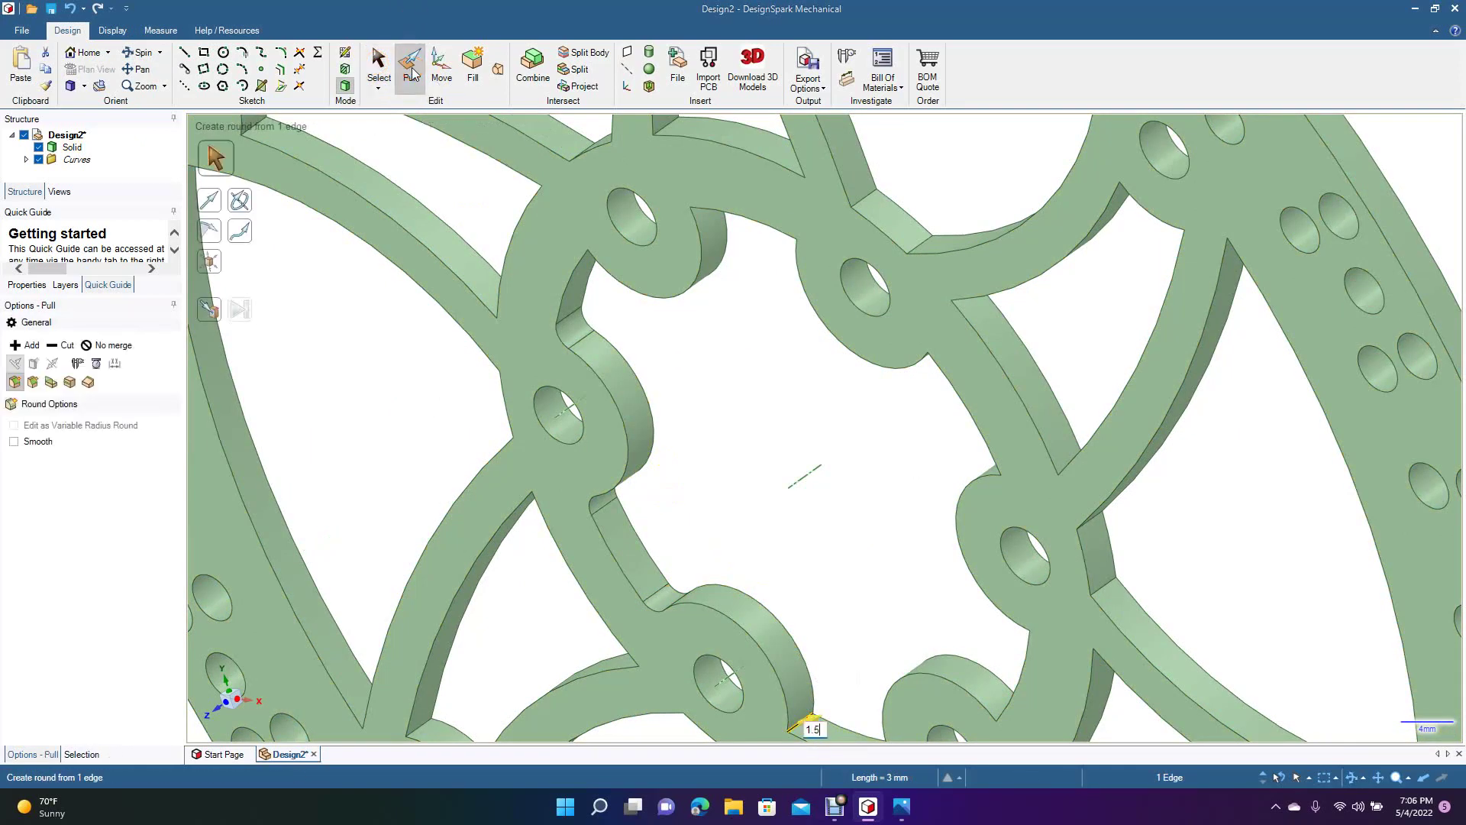
key(Return)
Round the corner edge of the upper-left boss on the side facing the leftmost boss to a 1.5 mm radius.
click(145, 52)
drag(465, 341, 553, 193)
click(411, 61)
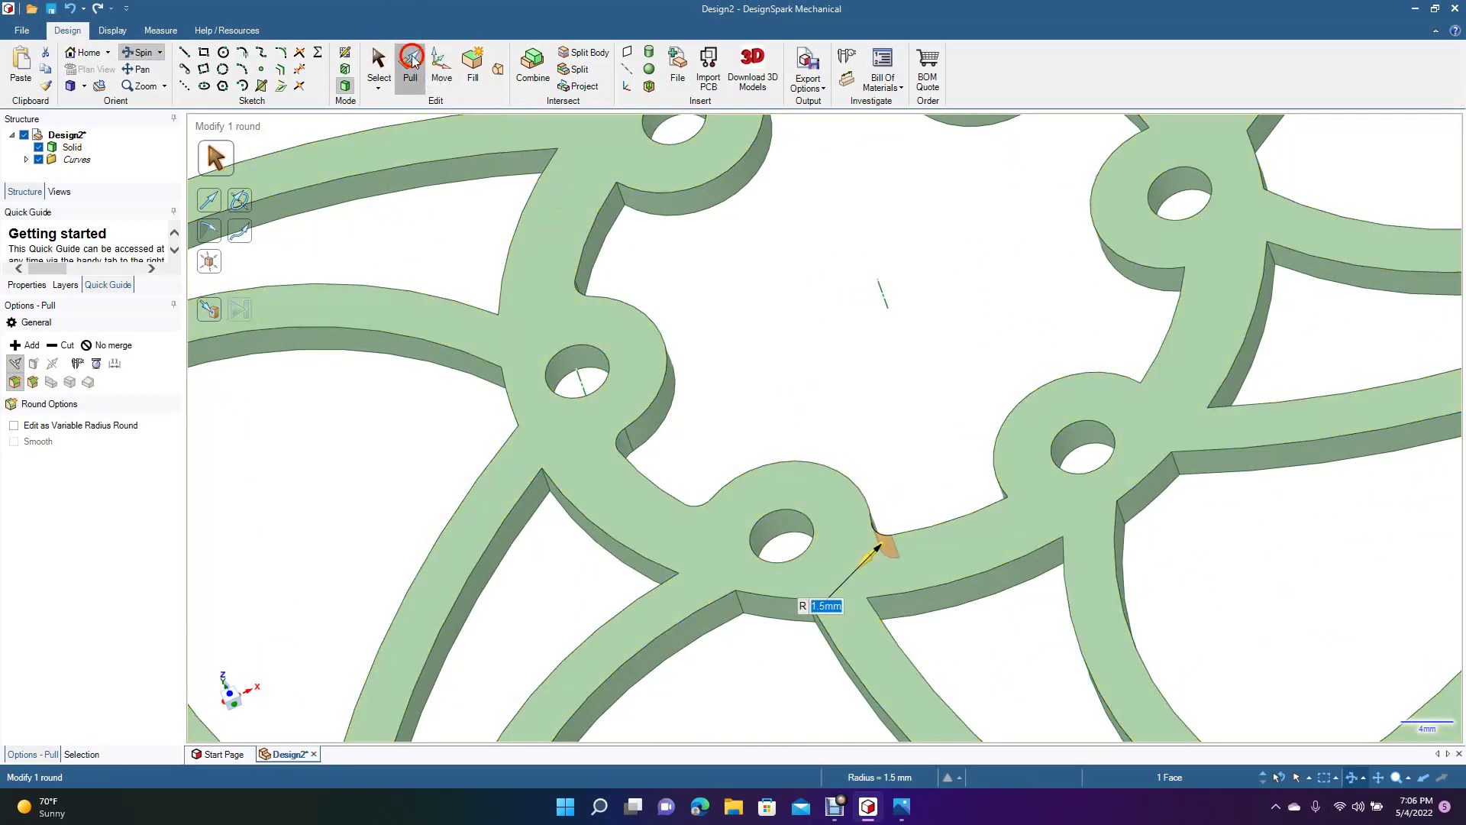
click(622, 197)
text(1)
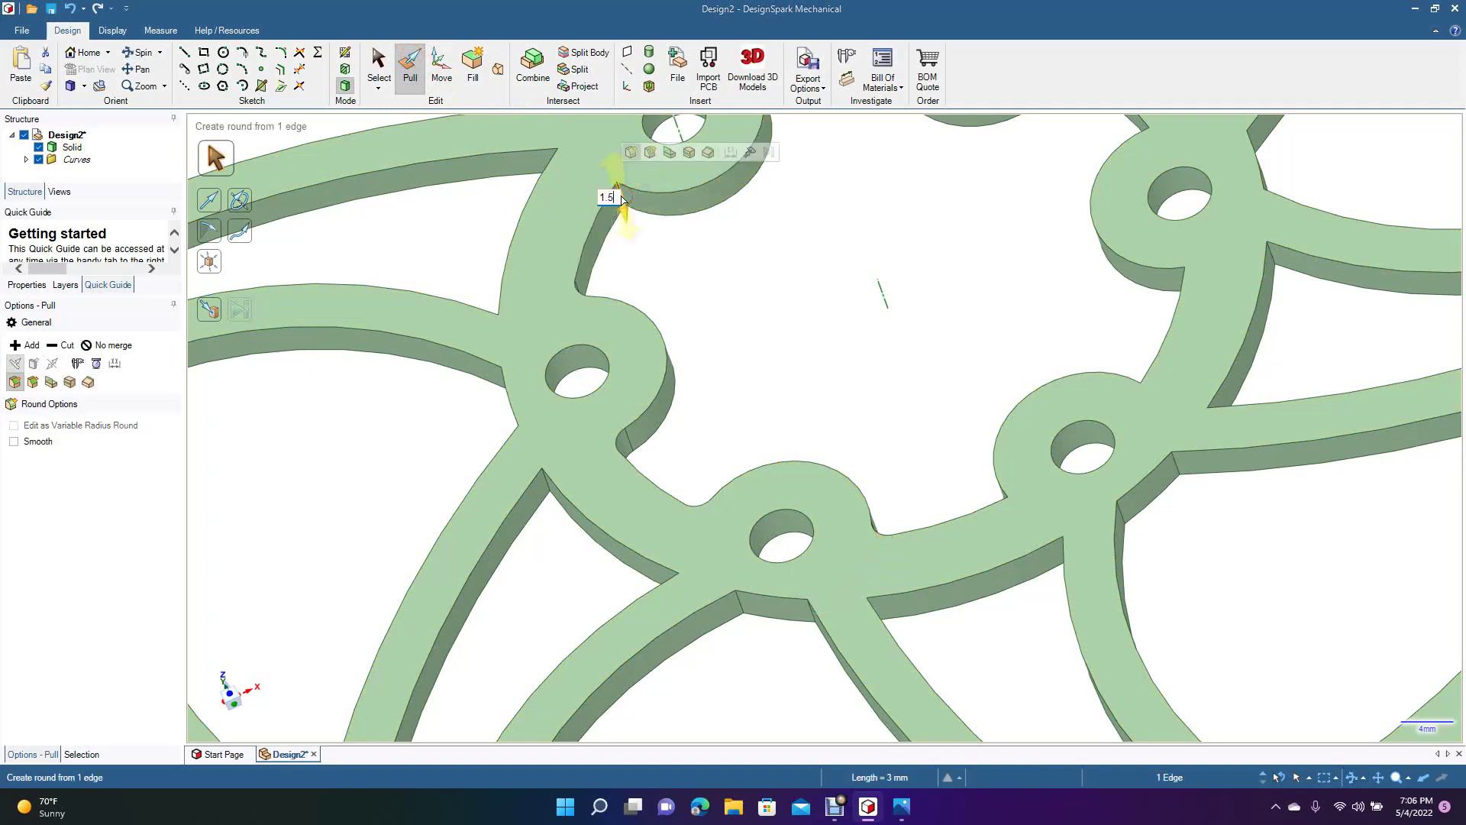
text(.5)
key(Return)
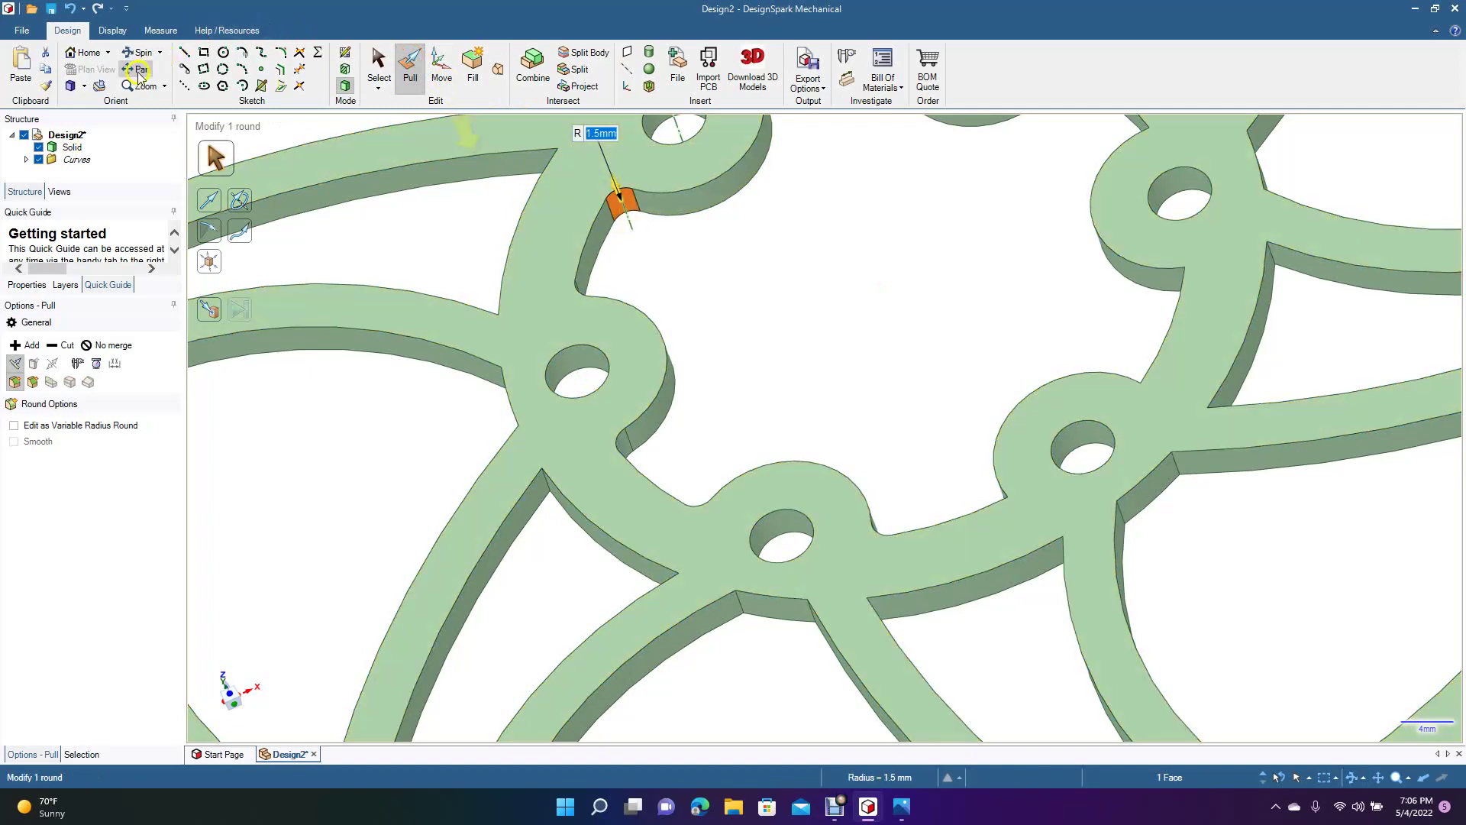
Round the upper-left boss's remaining corner edge, where it meets the upper part of the hub ring, to a 1.5 mm radius.
drag(419, 302, 309, 565)
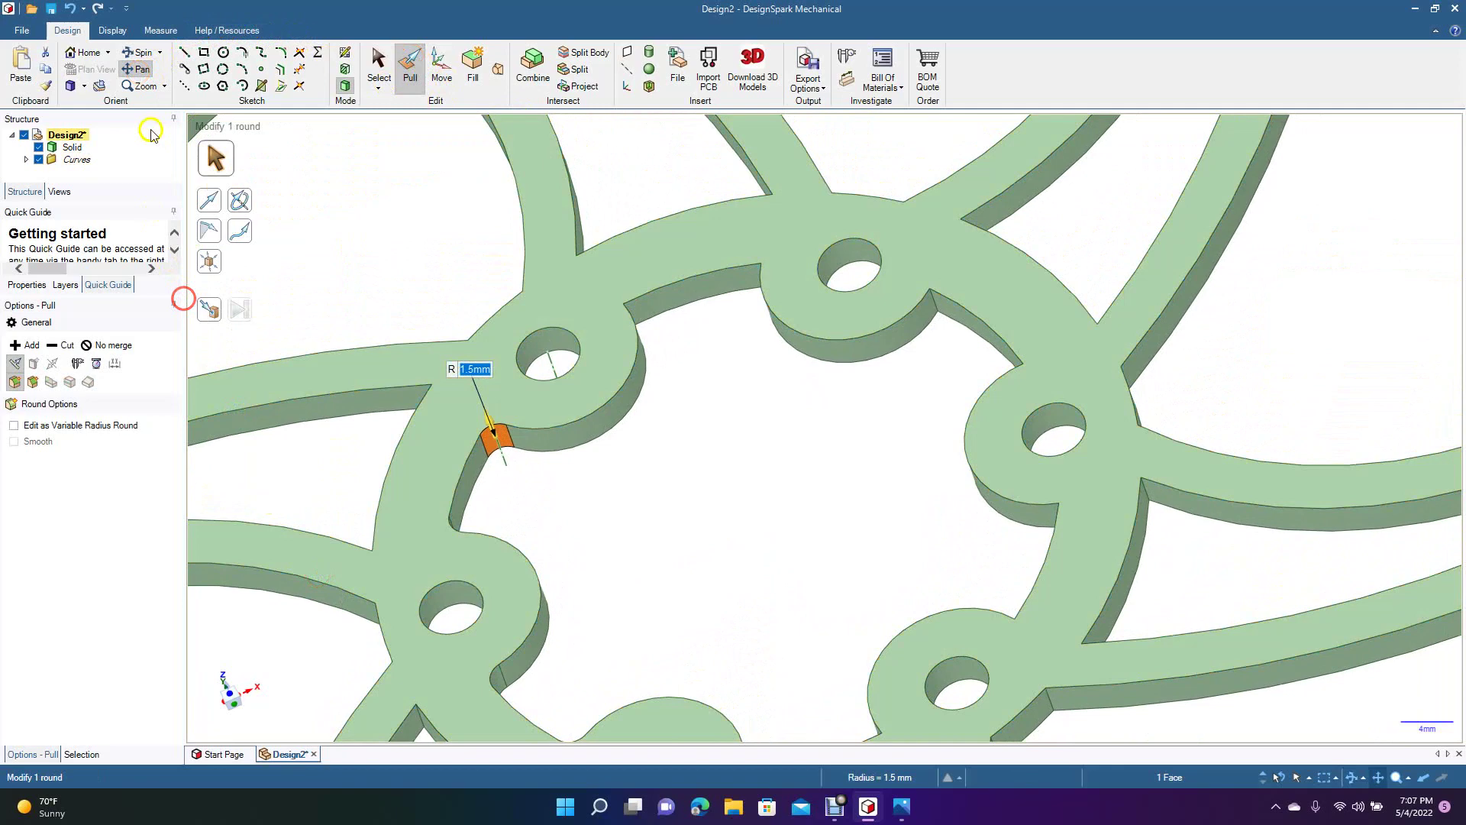
click(142, 52)
drag(632, 341, 527, 329)
click(411, 65)
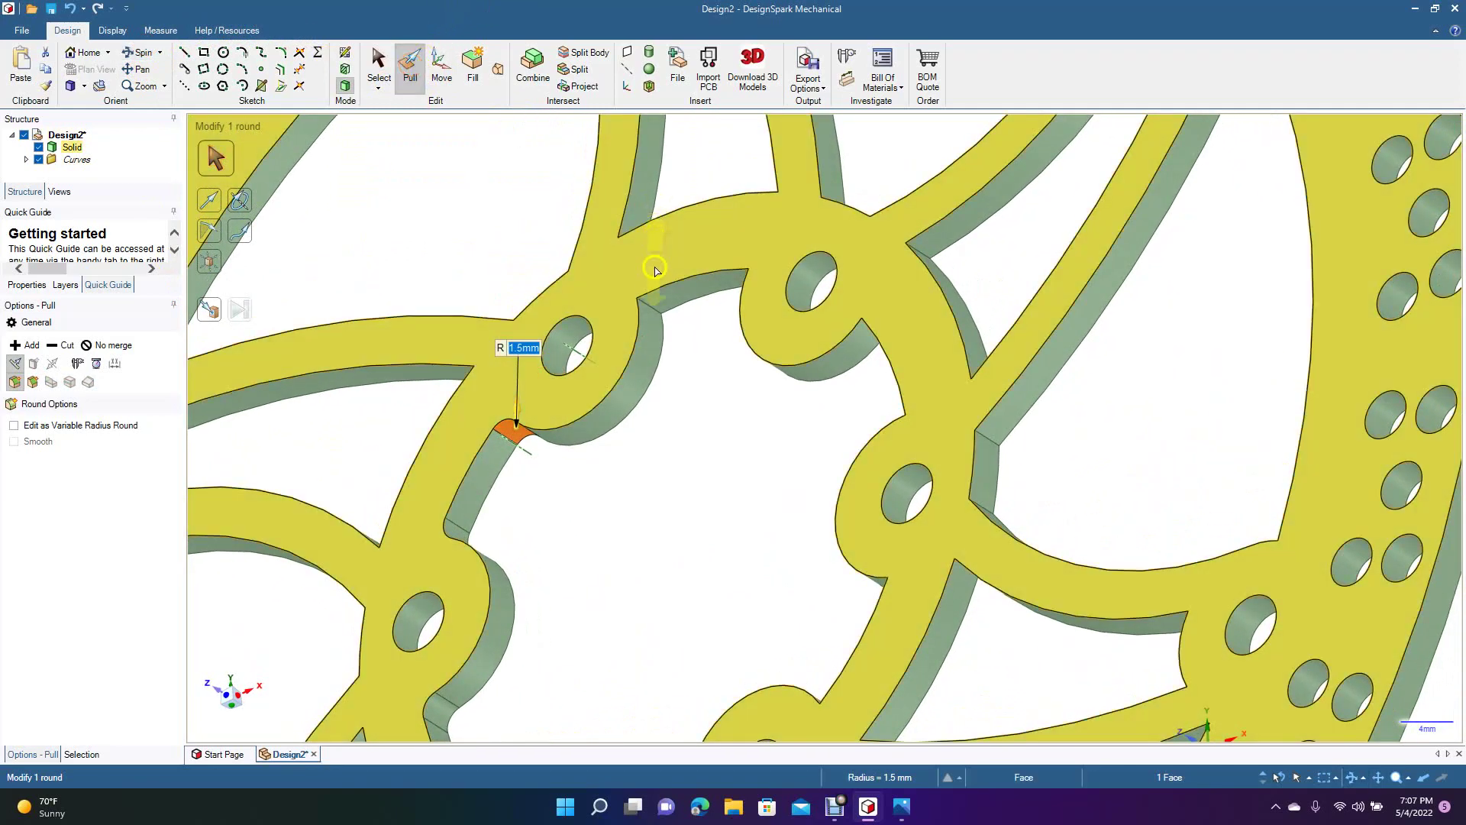
click(652, 307)
text(1)
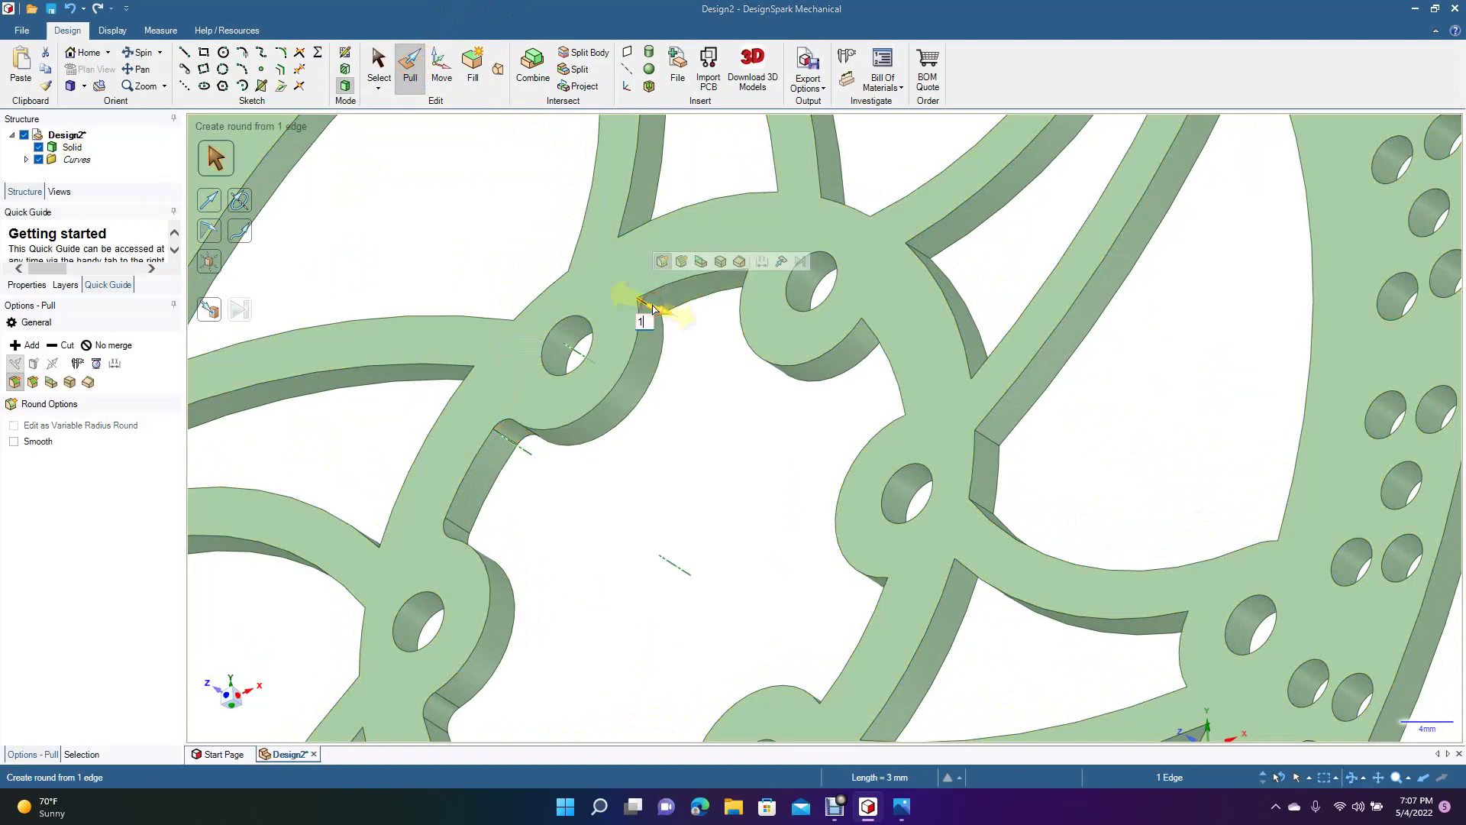
text(.5)
key(Return)
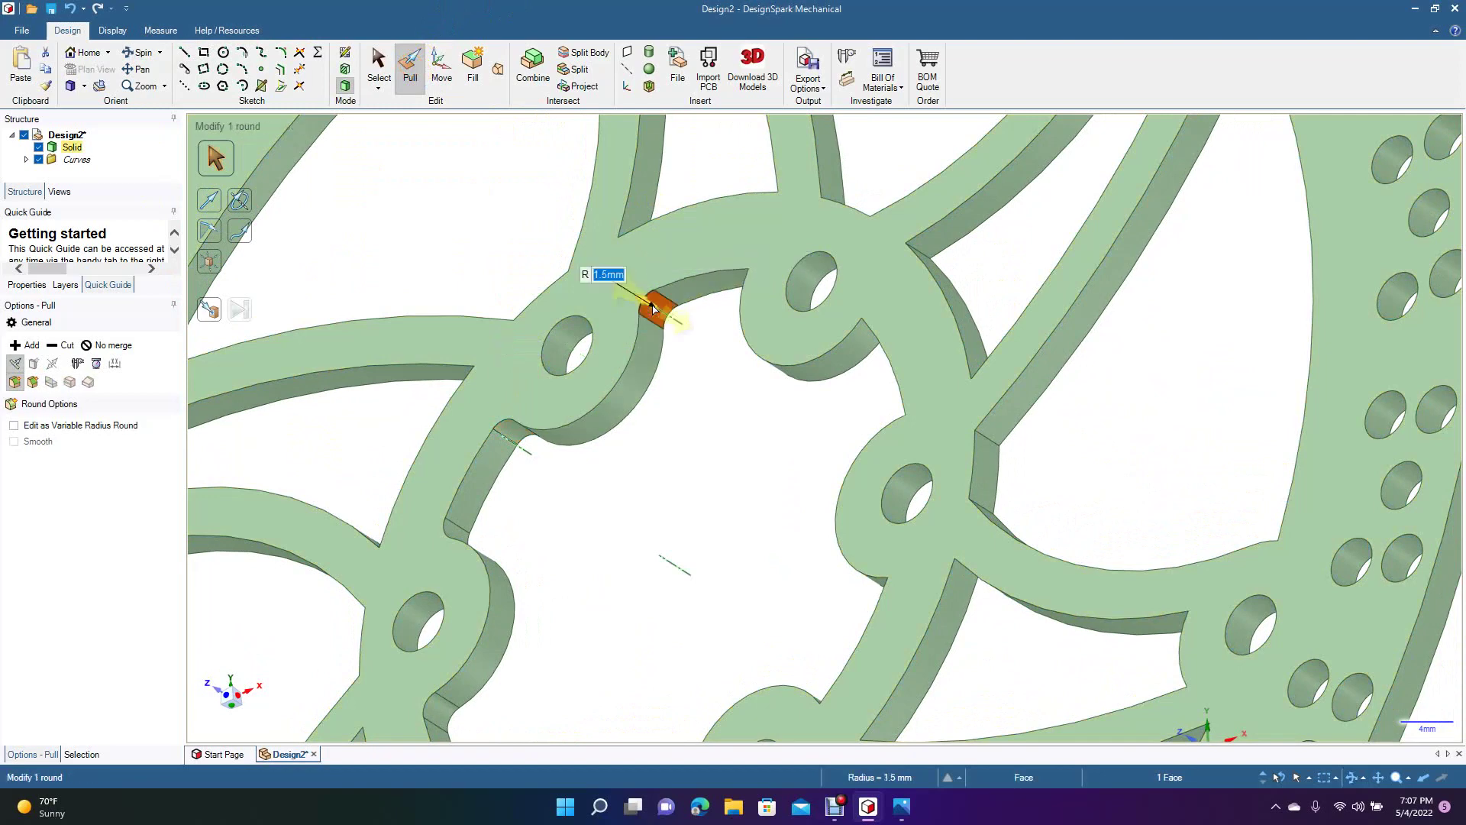
Round the upper boss's left corner edge, facing the upper-left boss, to a 1.5 mm radius.
click(143, 55)
drag(393, 399, 568, 442)
click(411, 74)
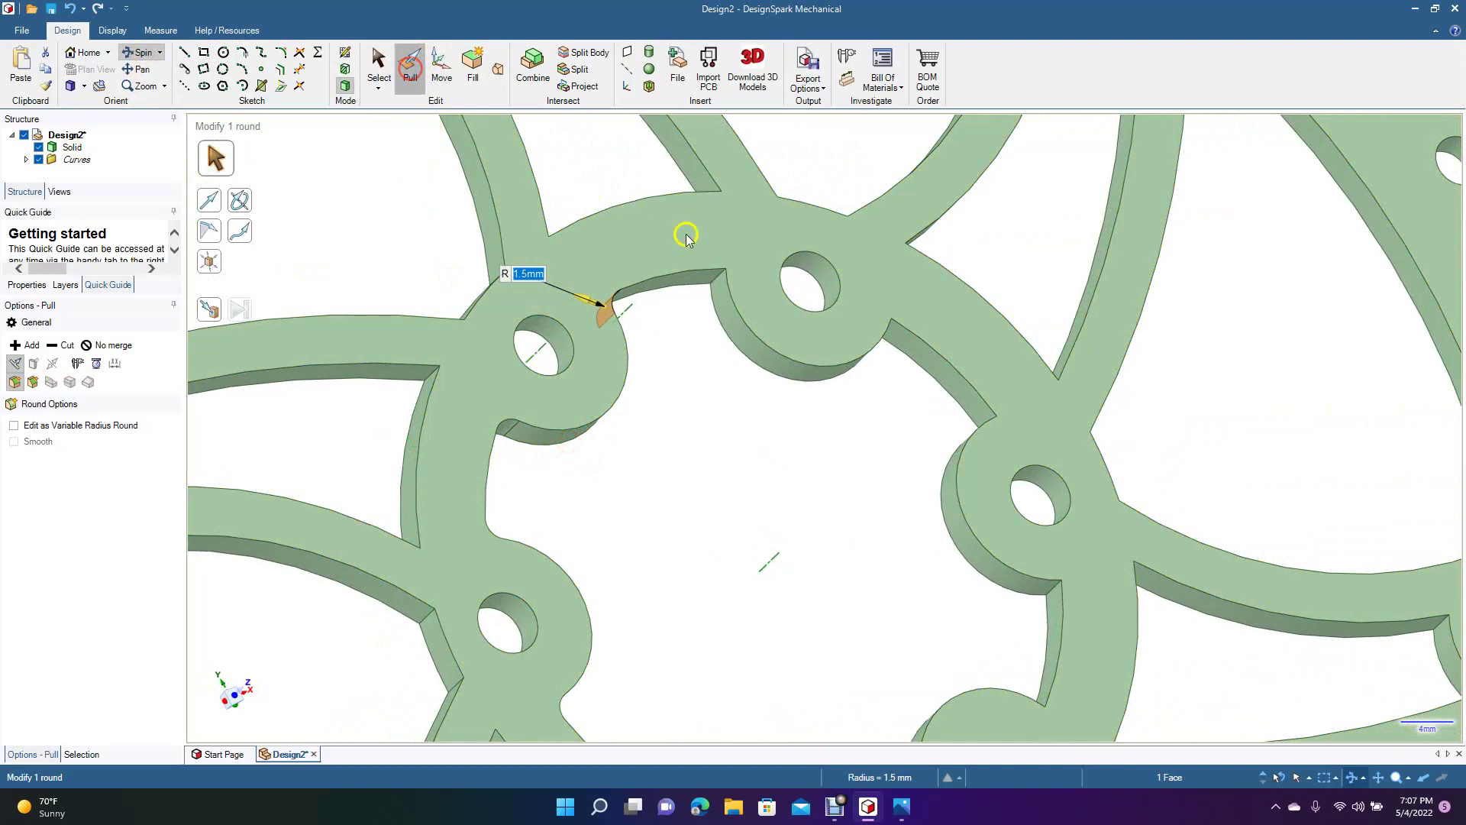
click(710, 284)
text(1.5)
key(Return)
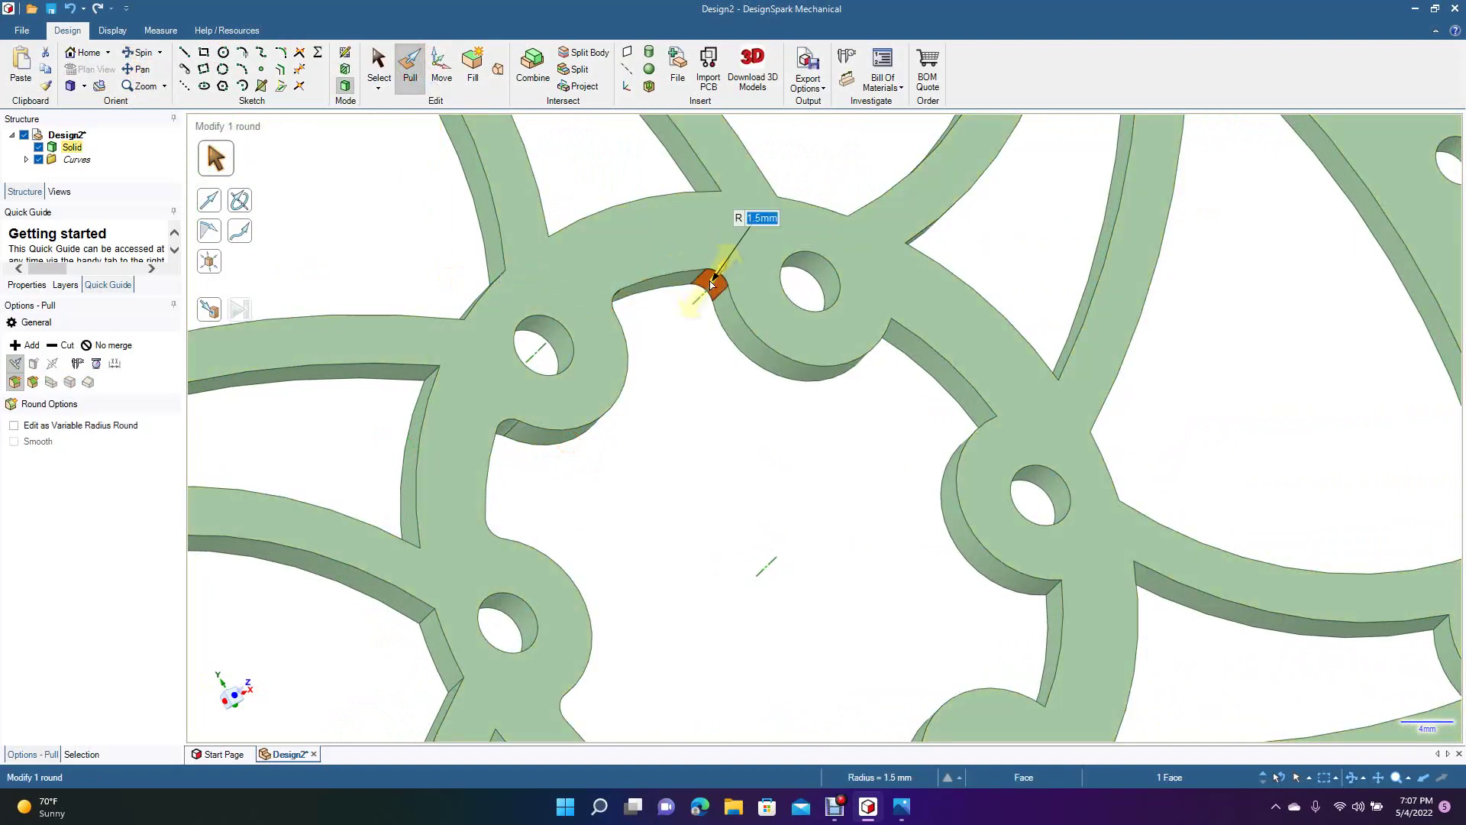
Round the upper boss's right corner edge, where it meets the hub ring, to a 1.5 mm radius.
click(145, 53)
drag(519, 345, 500, 252)
click(411, 63)
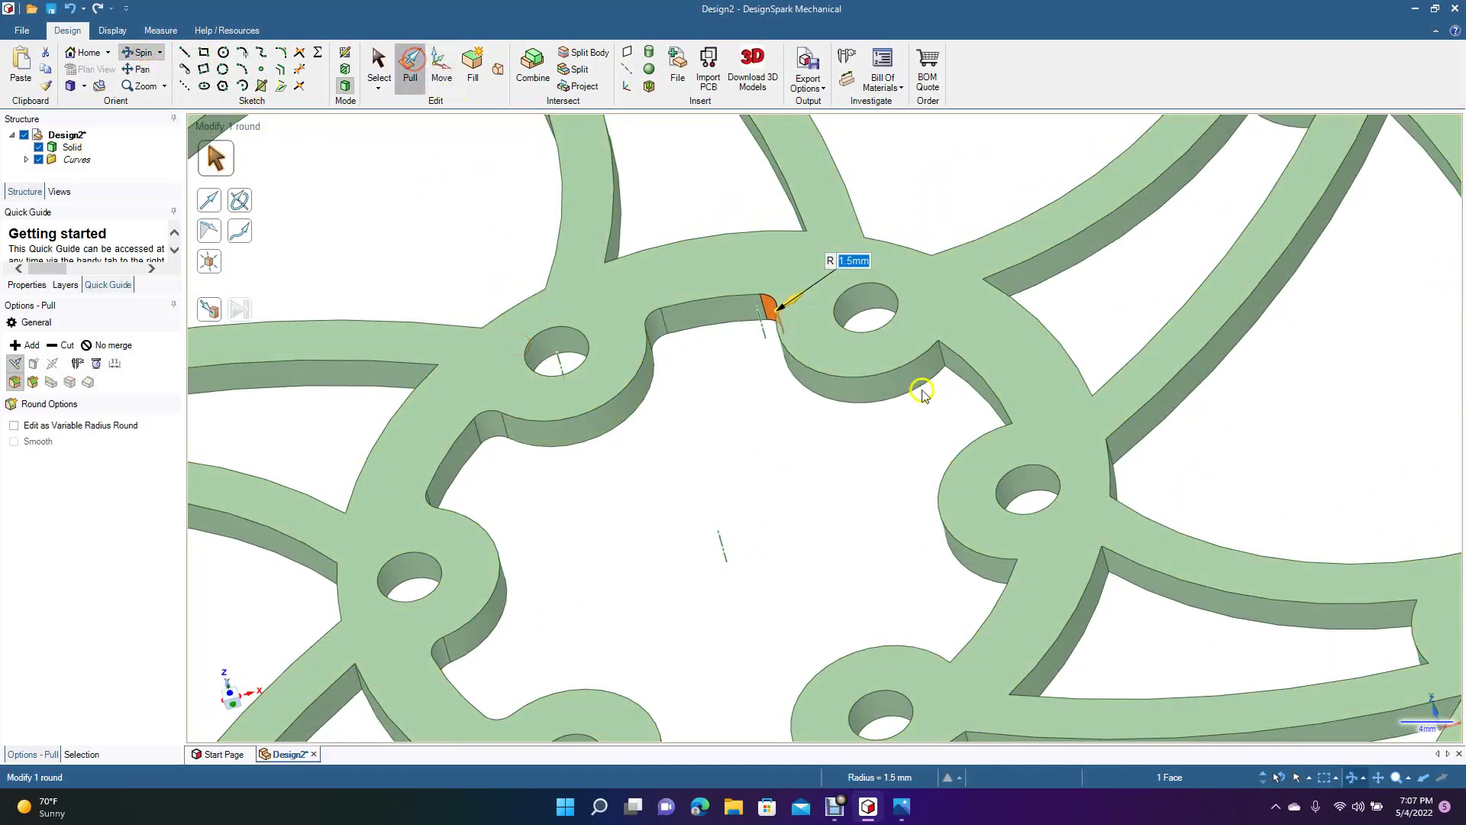
click(939, 352)
text(1.)
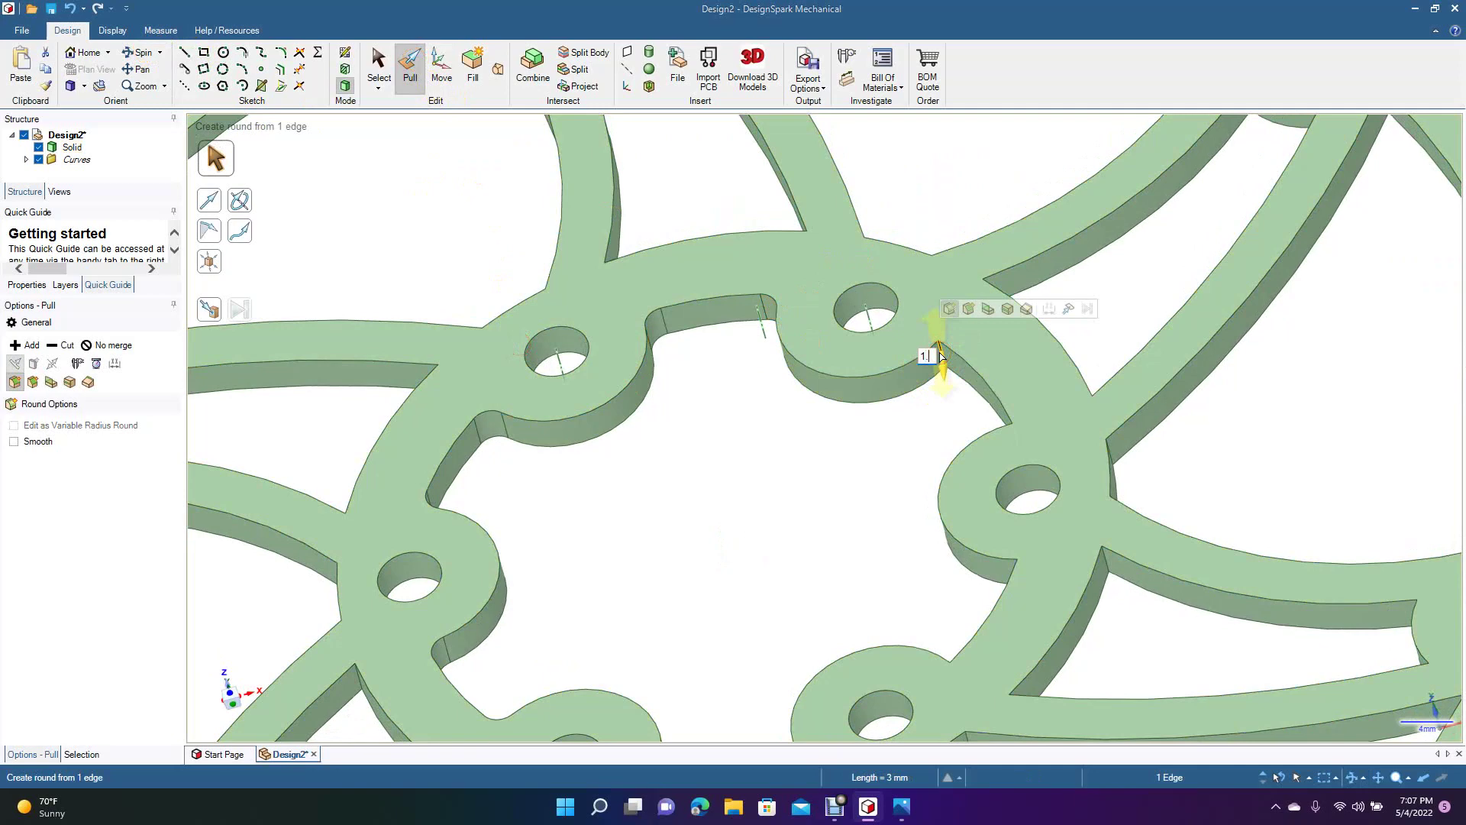
key(Return)
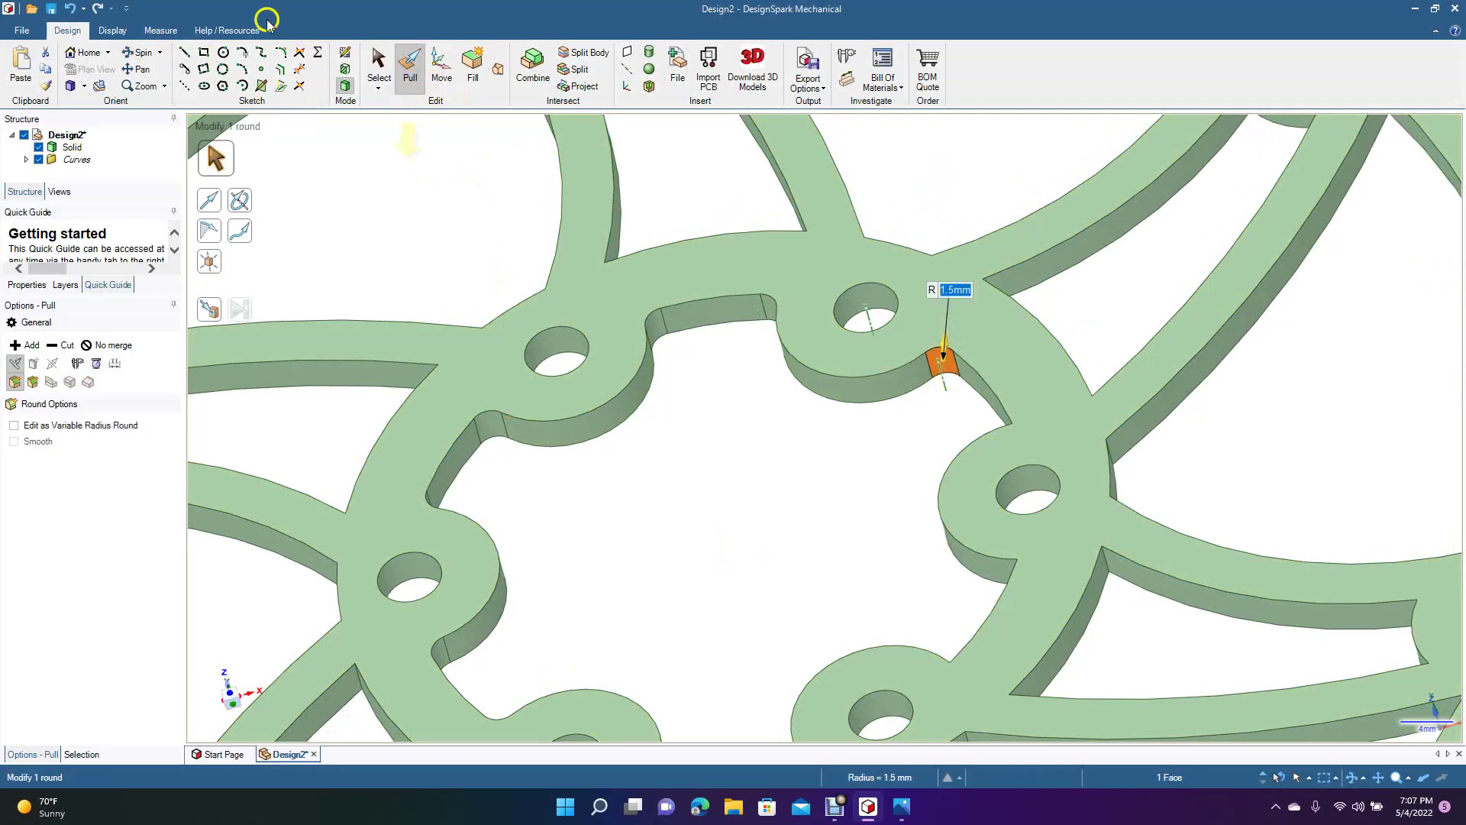
Round the right-hand boss's upper corner edge, facing the upper boss, to a 1.4 mm radius.
click(144, 55)
drag(486, 527, 663, 591)
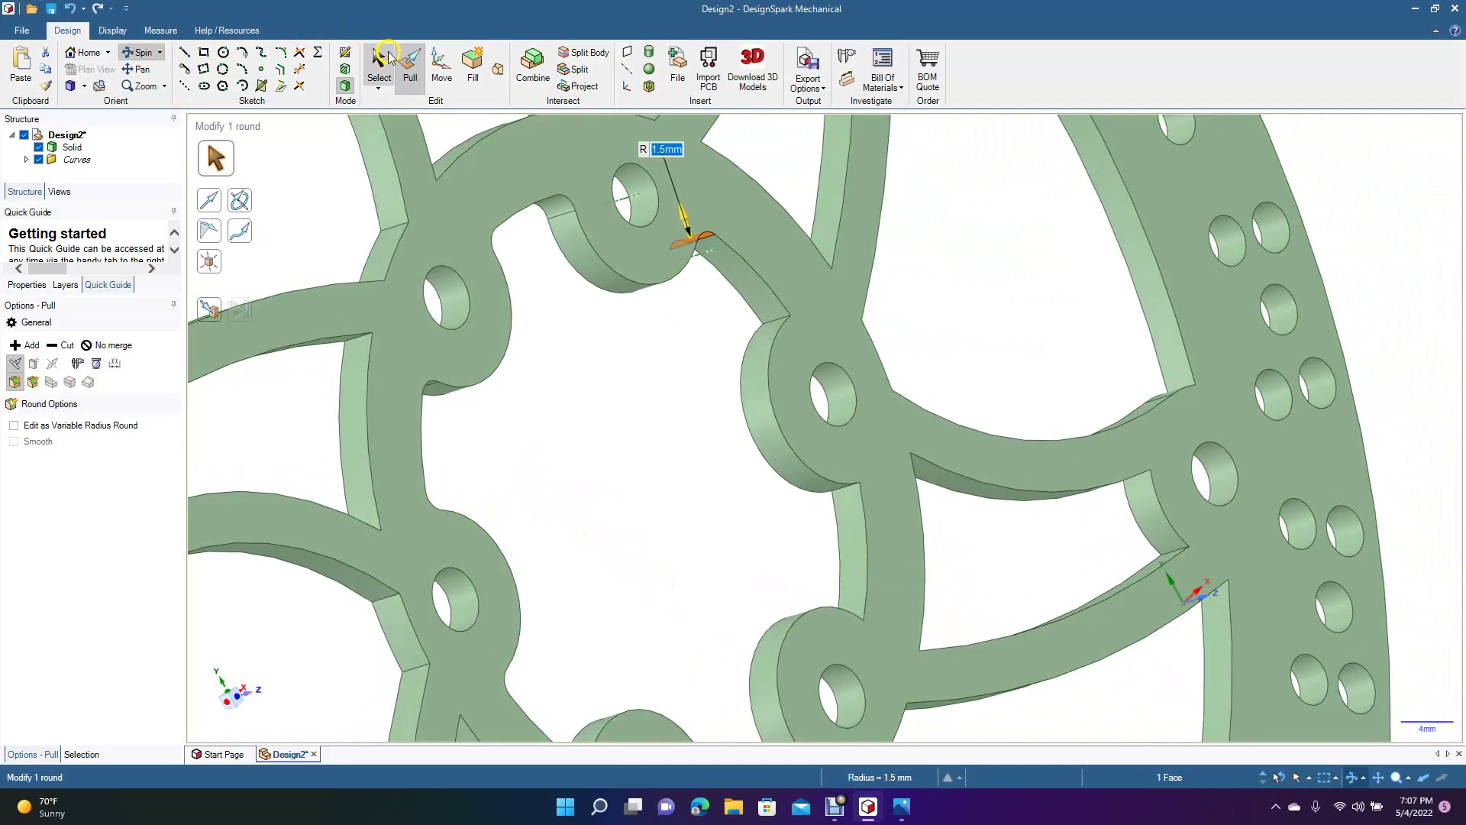
click(410, 68)
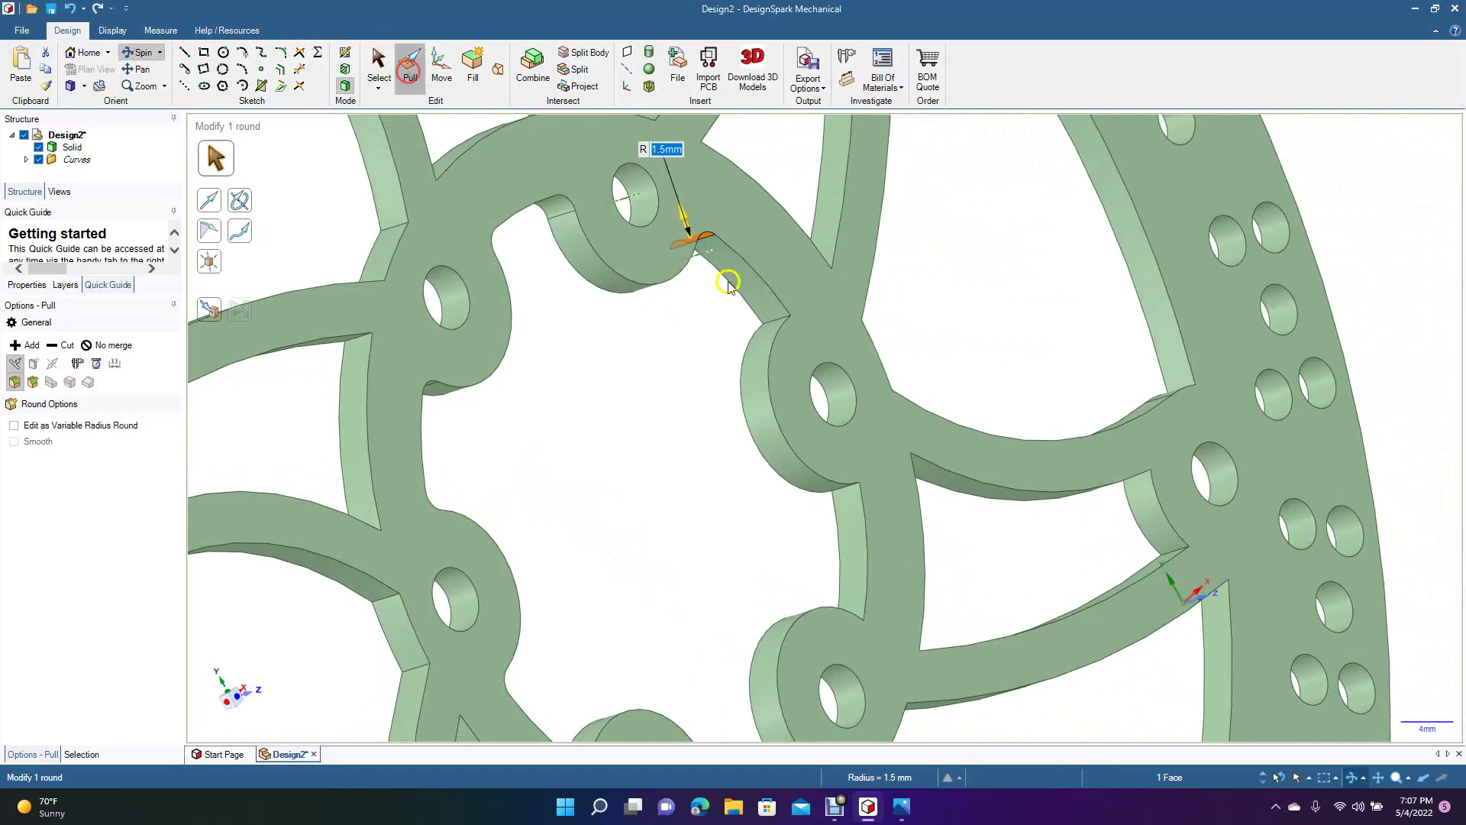
click(773, 323)
text(1.4)
key(Return)
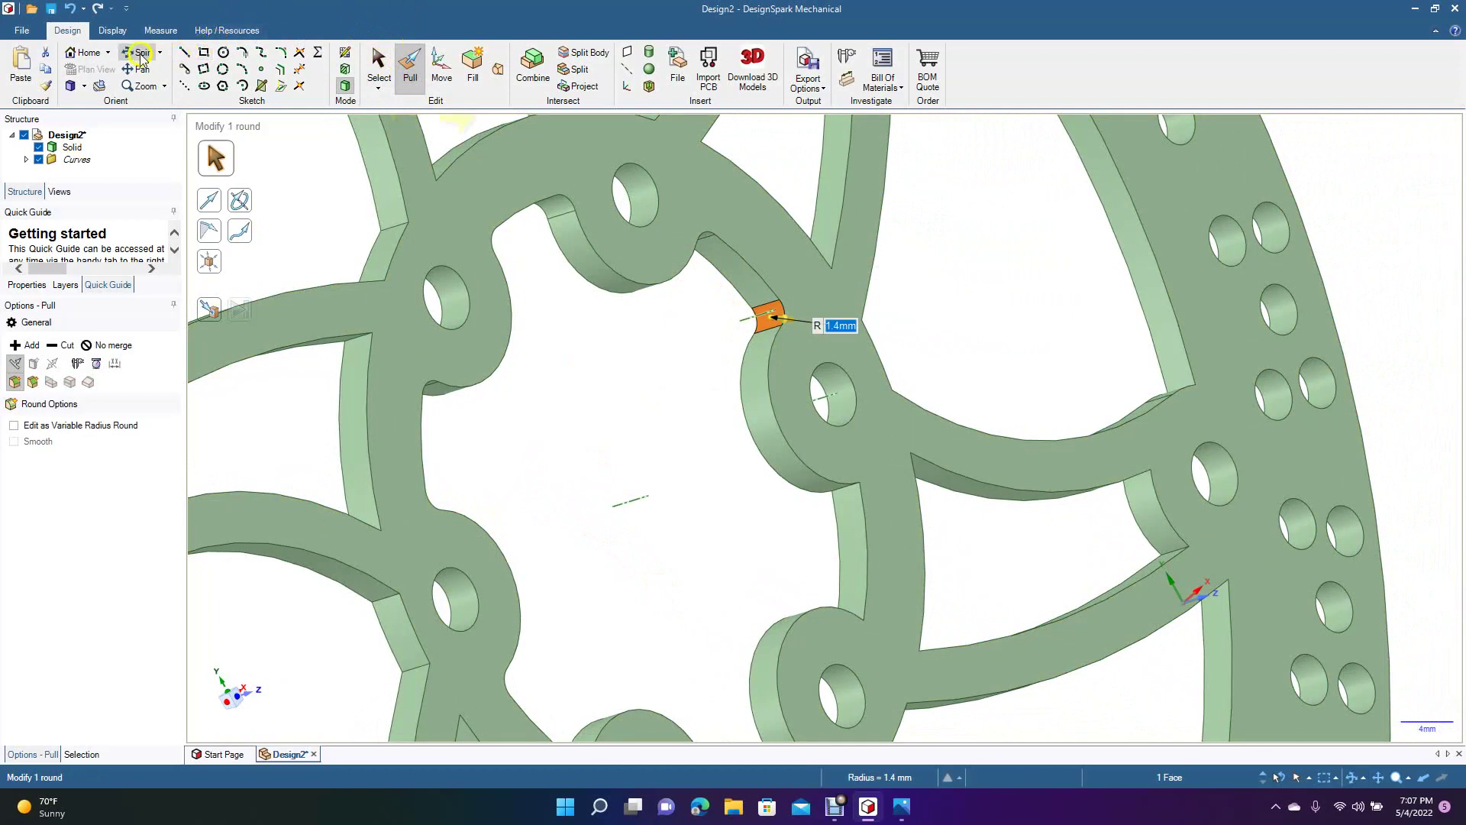
Round the right-hand boss's lower corner edge, where it meets the hub ring, to a 1.5 mm radius.
click(138, 53)
drag(435, 288, 440, 250)
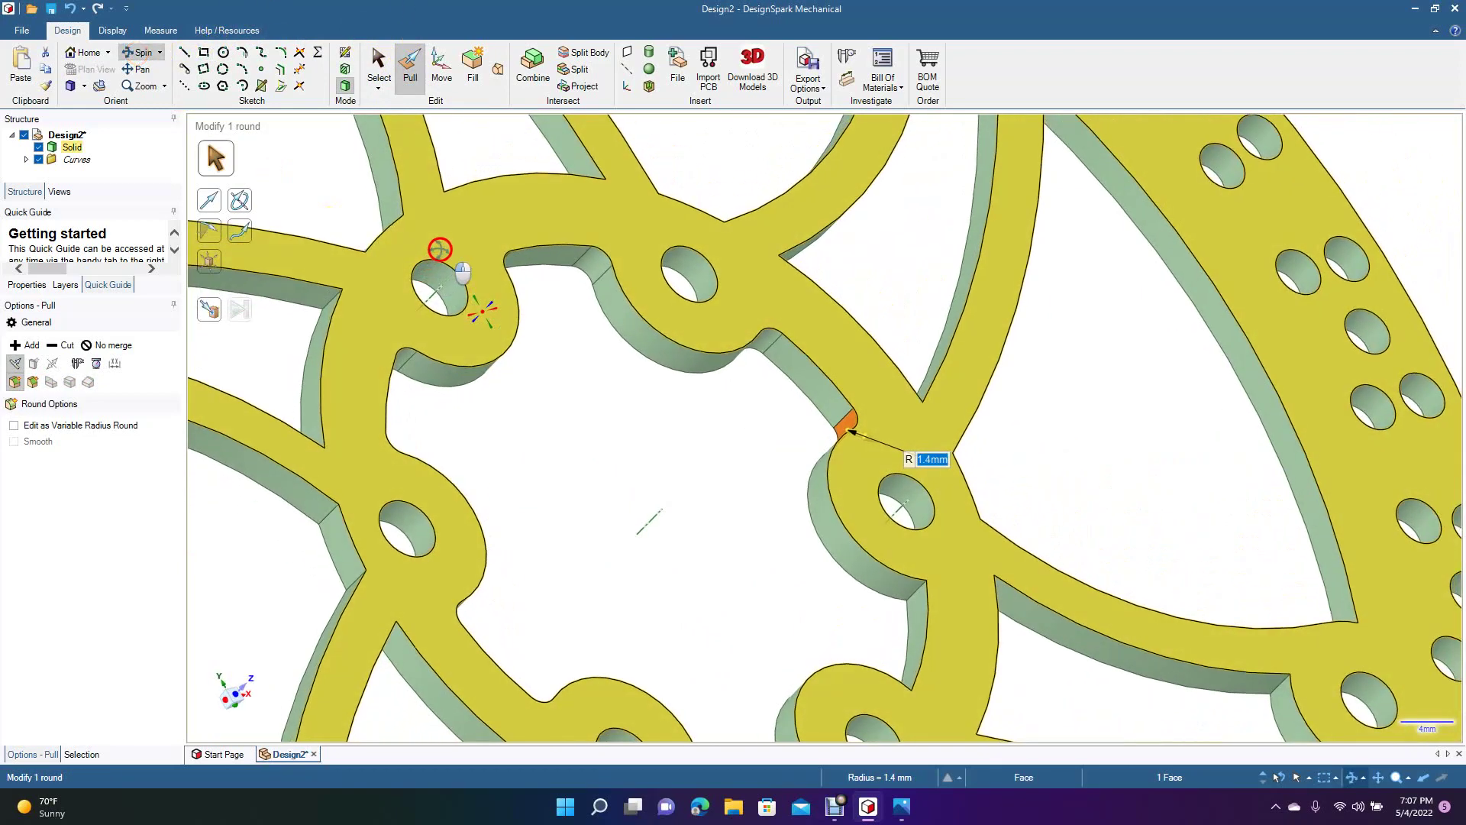
key(Escape)
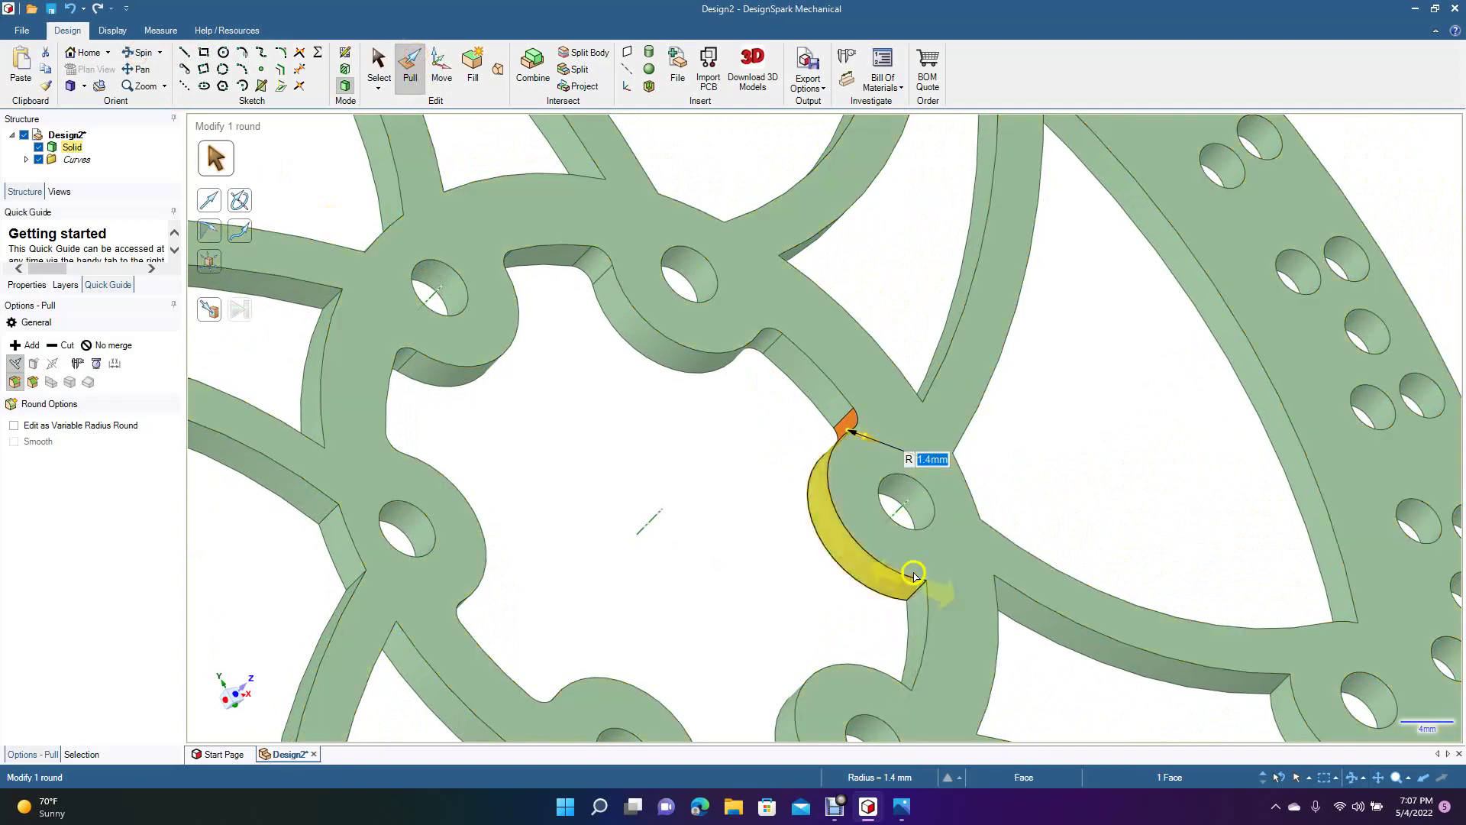
click(912, 595)
text(1)
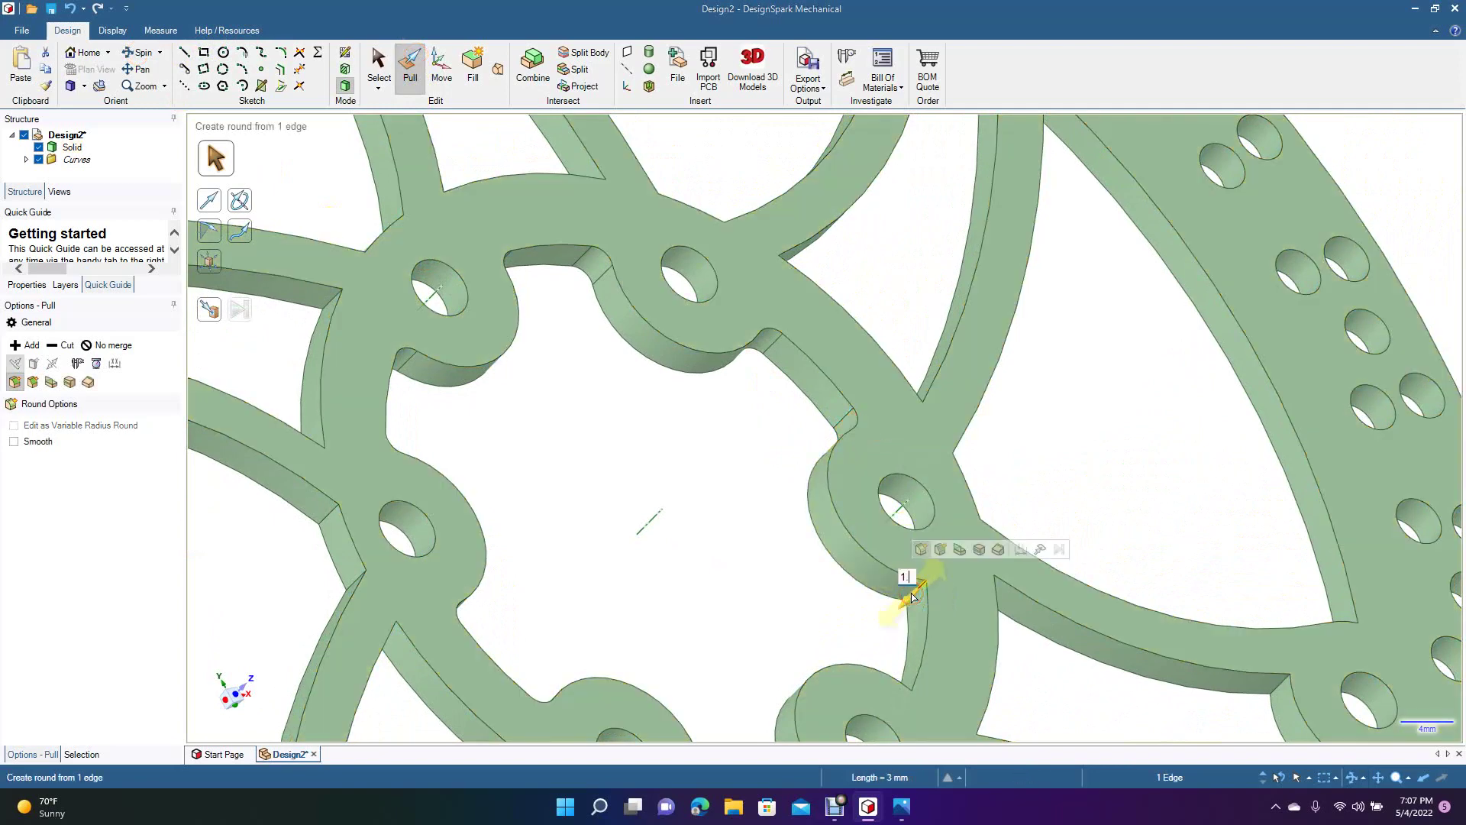
text(.5)
key(Return)
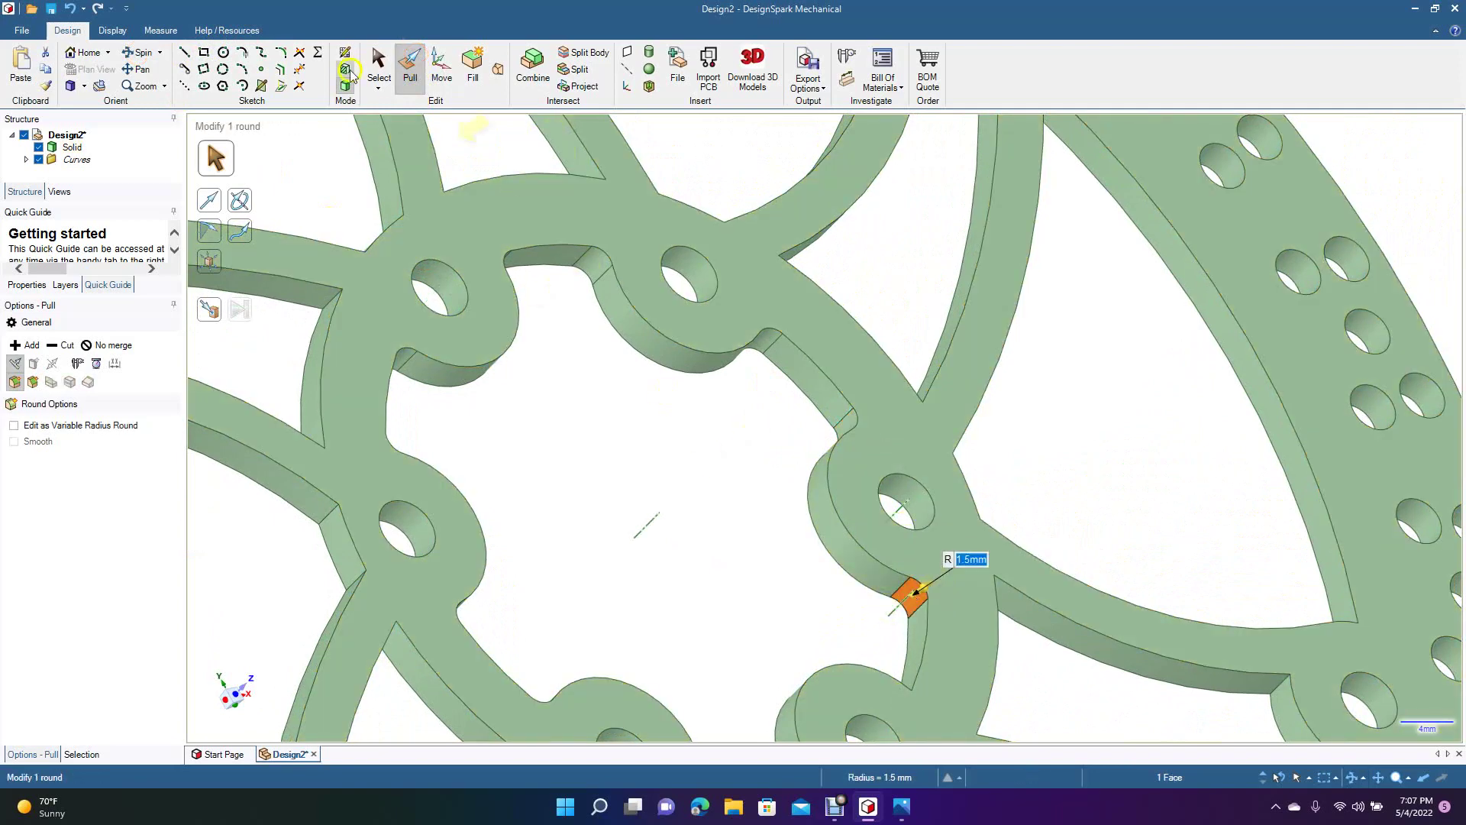
Round the upper corner edge of the next boss down, below the right-hand boss, to a 1.5 mm radius.
drag(672, 497, 762, 693)
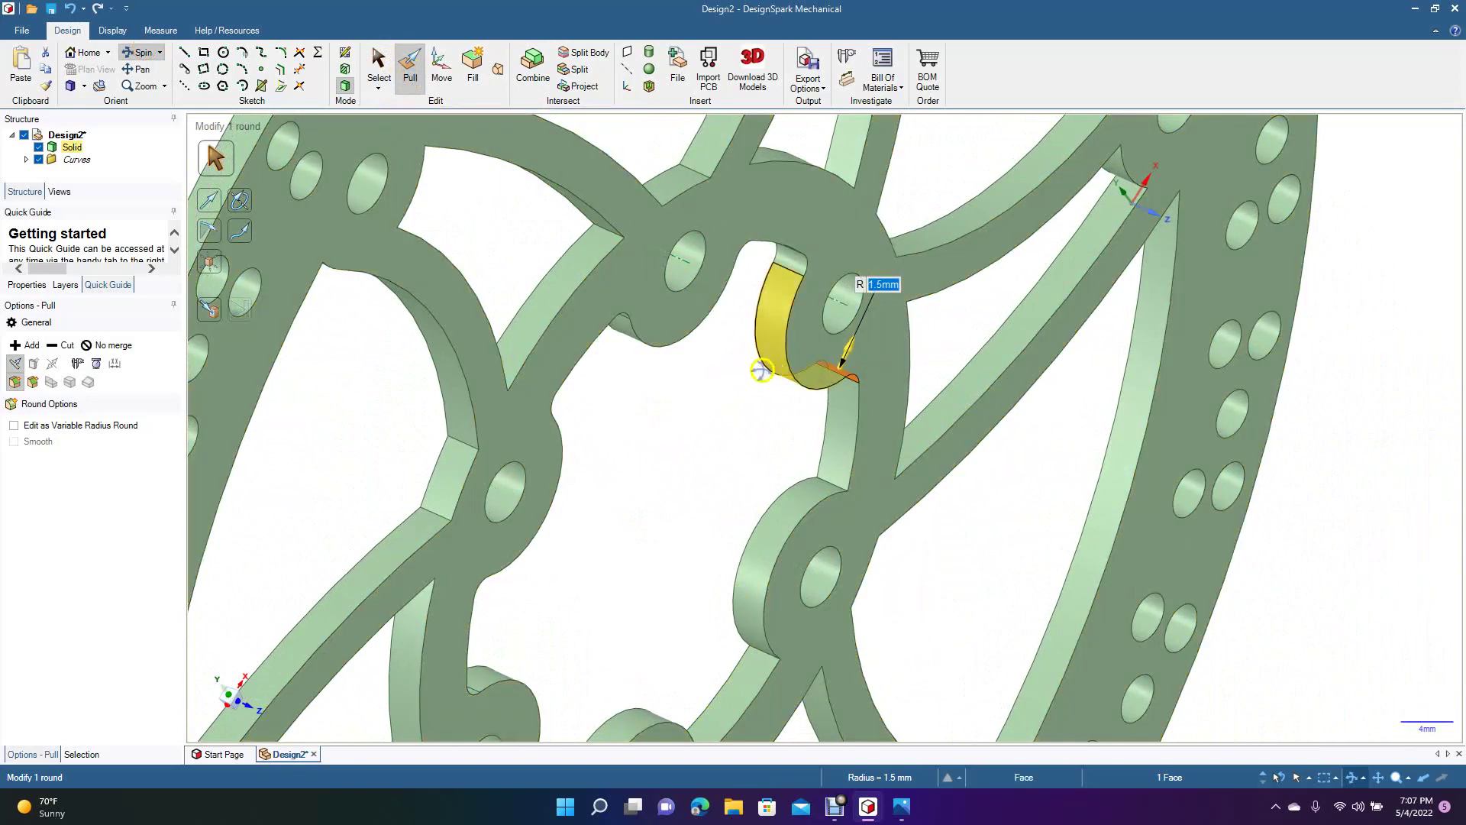
click(415, 73)
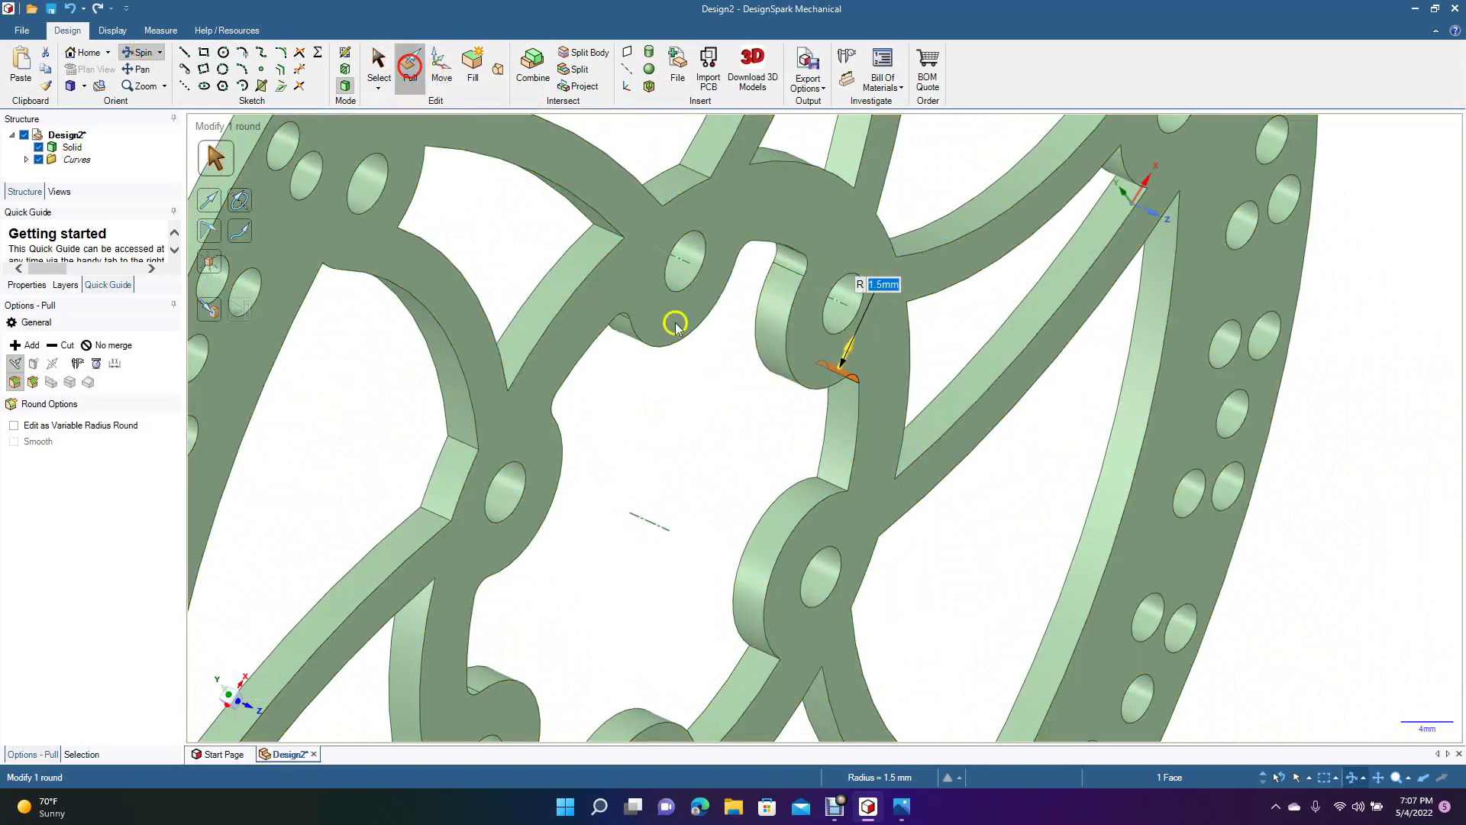
click(833, 487)
text(1.5)
key(Return)
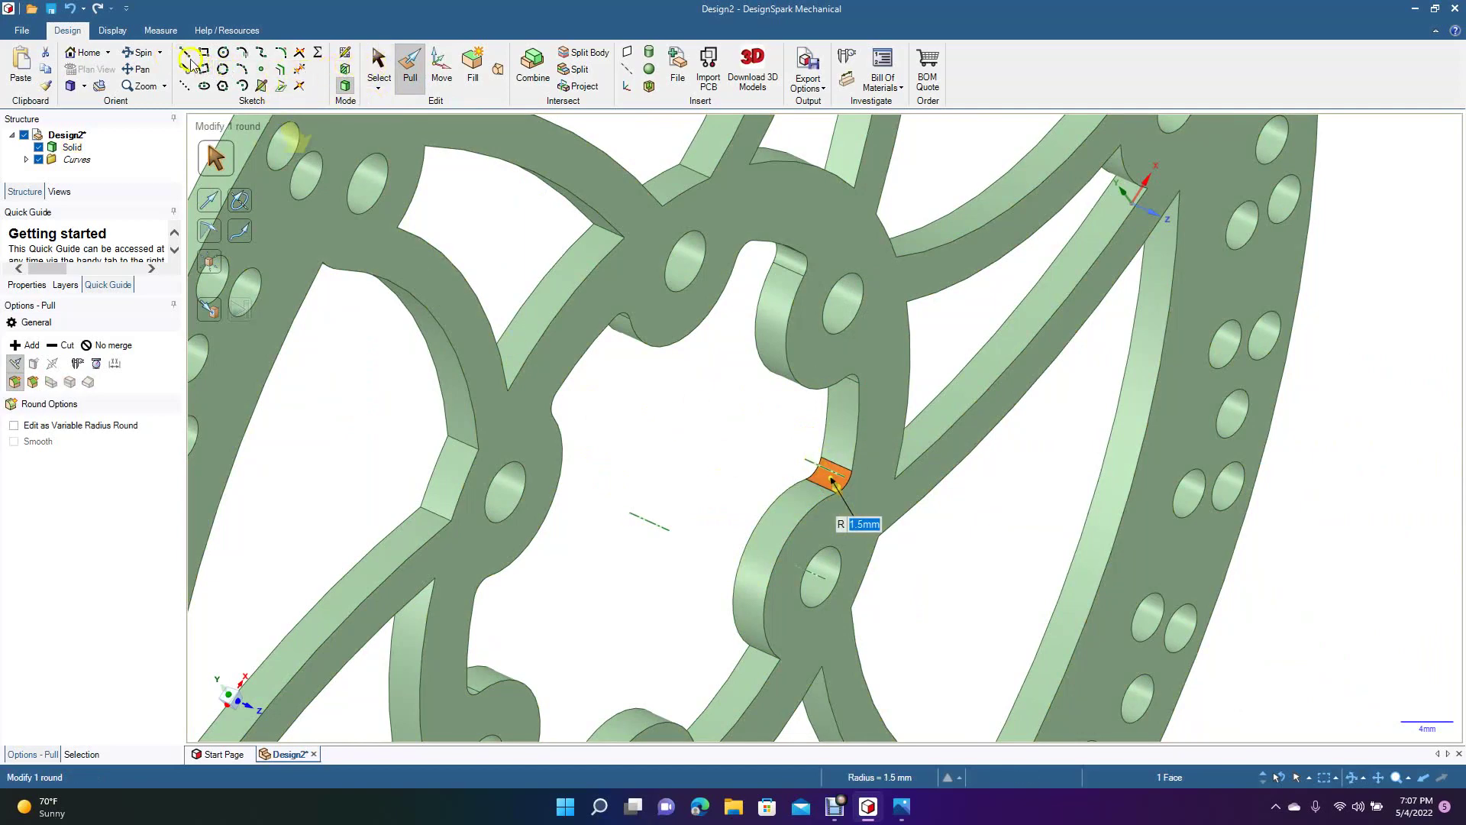
Round the lower corner edge of that same lower-right boss to a 1.5 mm radius.
click(143, 52)
mouse_move(557, 504)
mouse_down()
mouse_move(557, 532)
mouse_move(569, 489)
mouse_up()
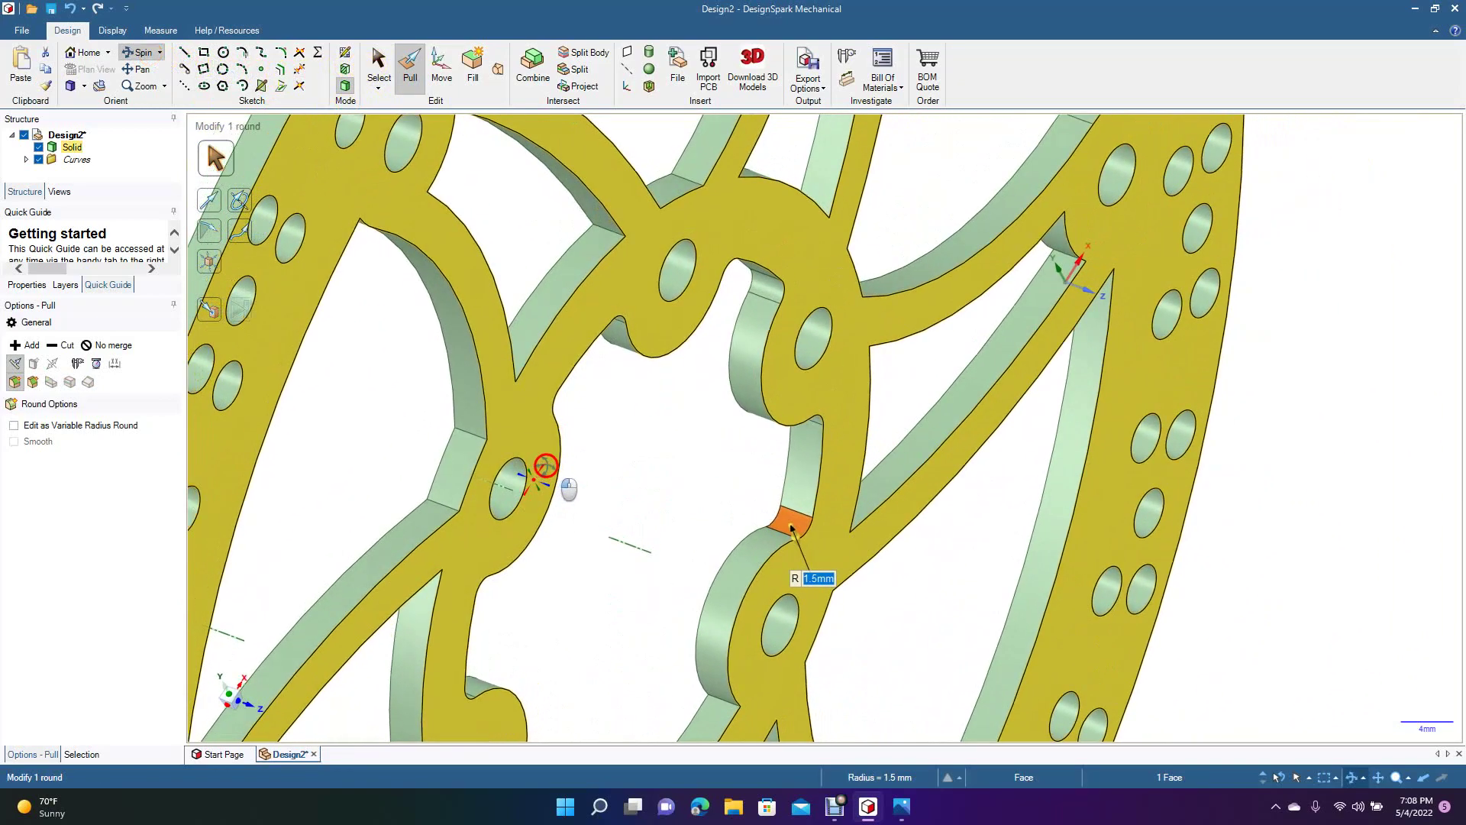
click(404, 66)
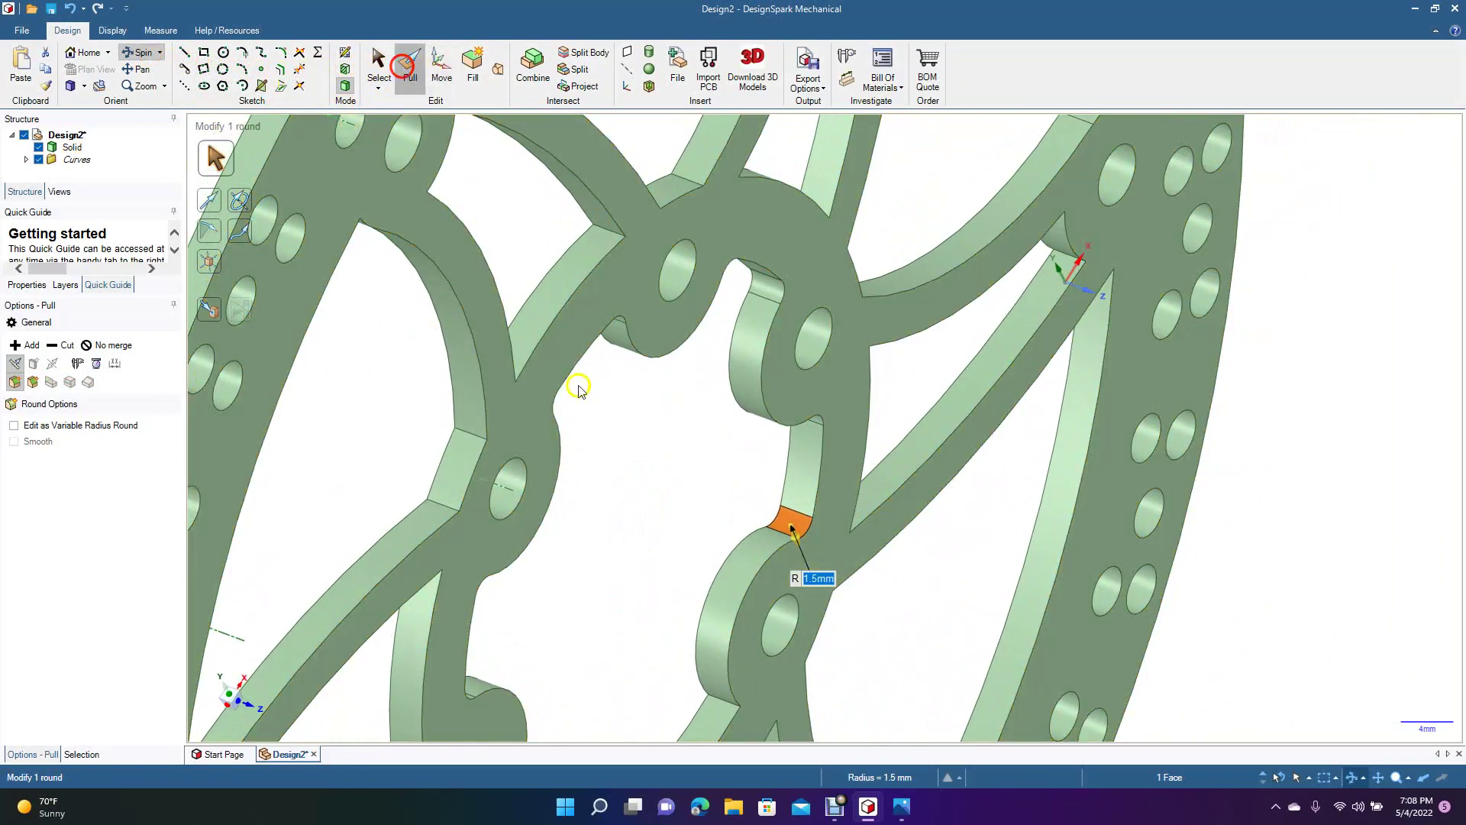
click(720, 703)
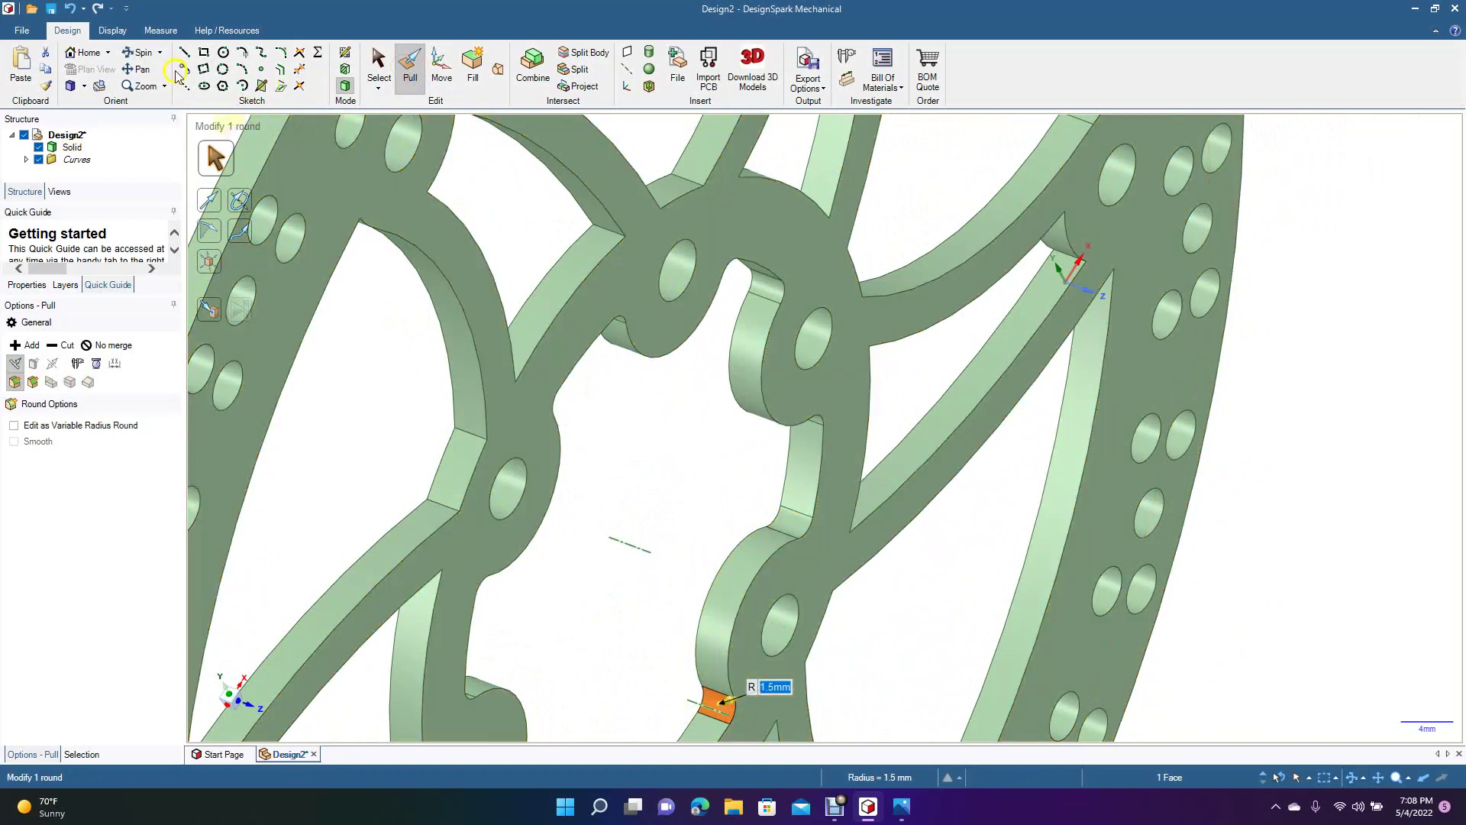
click(143, 69)
drag(530, 351, 600, 179)
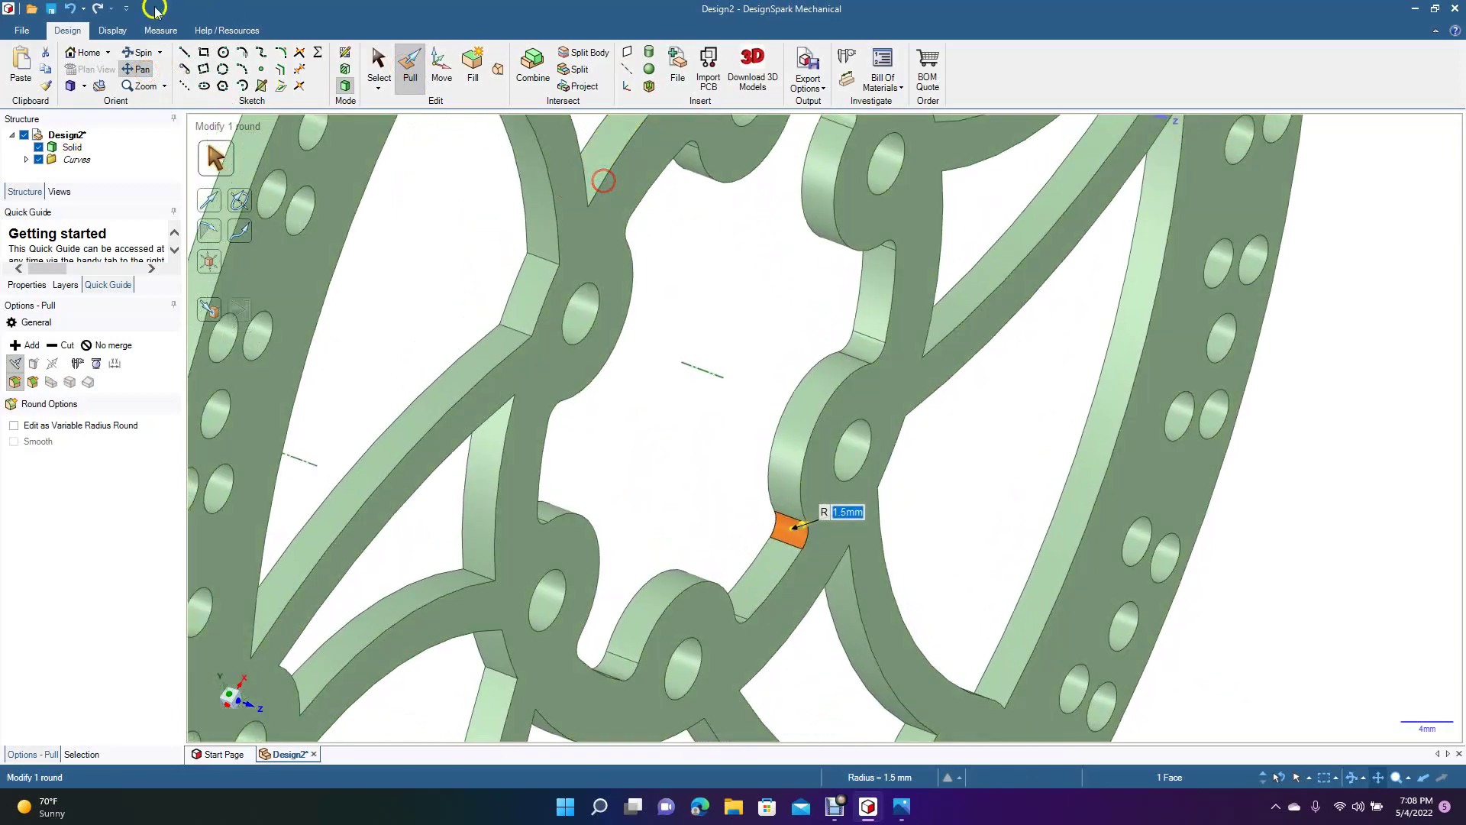
Finish the rounding and orient the whole rotor face-on in the XY plane with the Y axis up.
click(139, 54)
drag(603, 390, 442, 342)
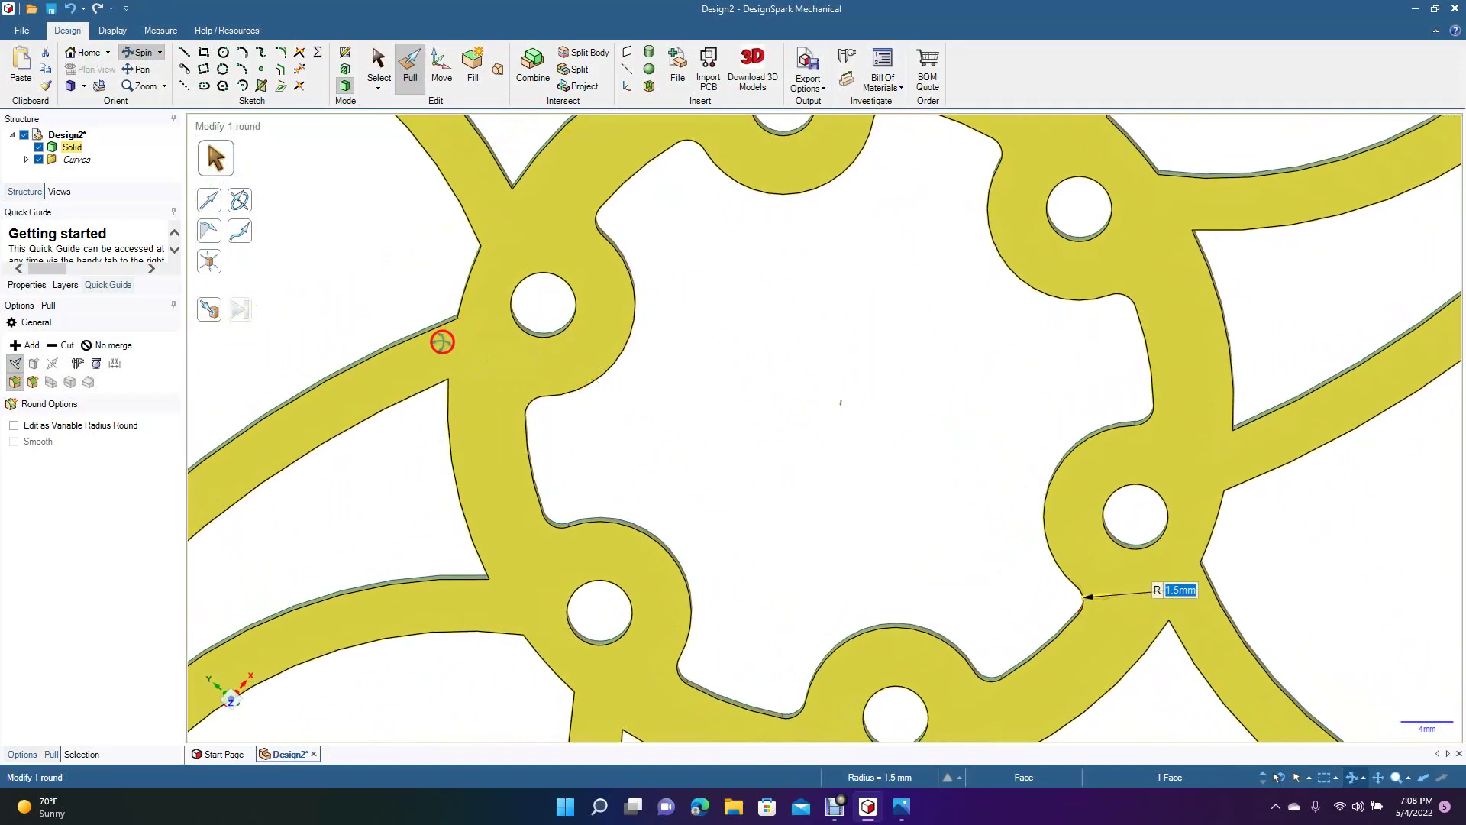
key(z)
scroll(441, 342, down, 5)
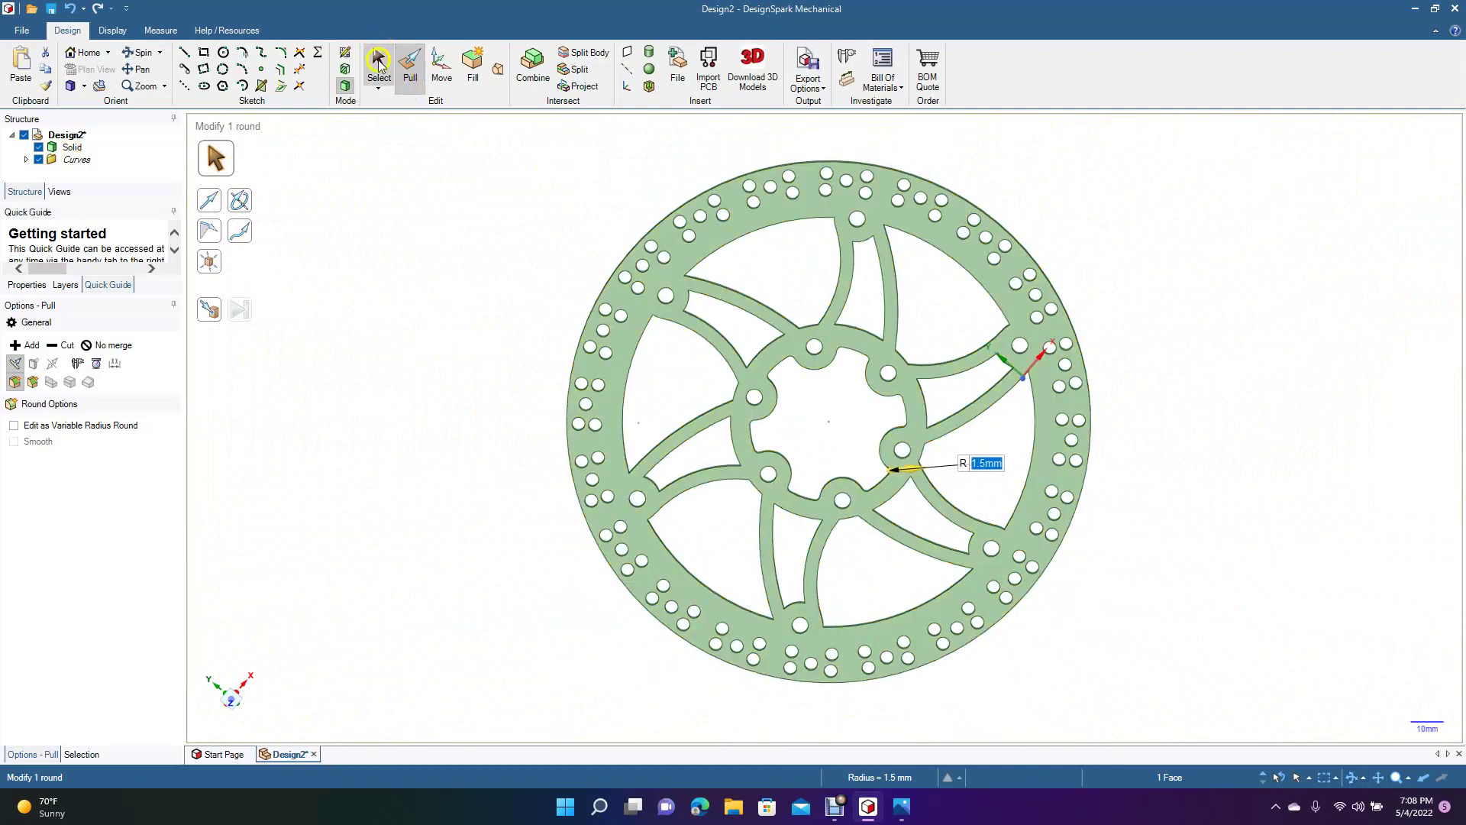
click(386, 59)
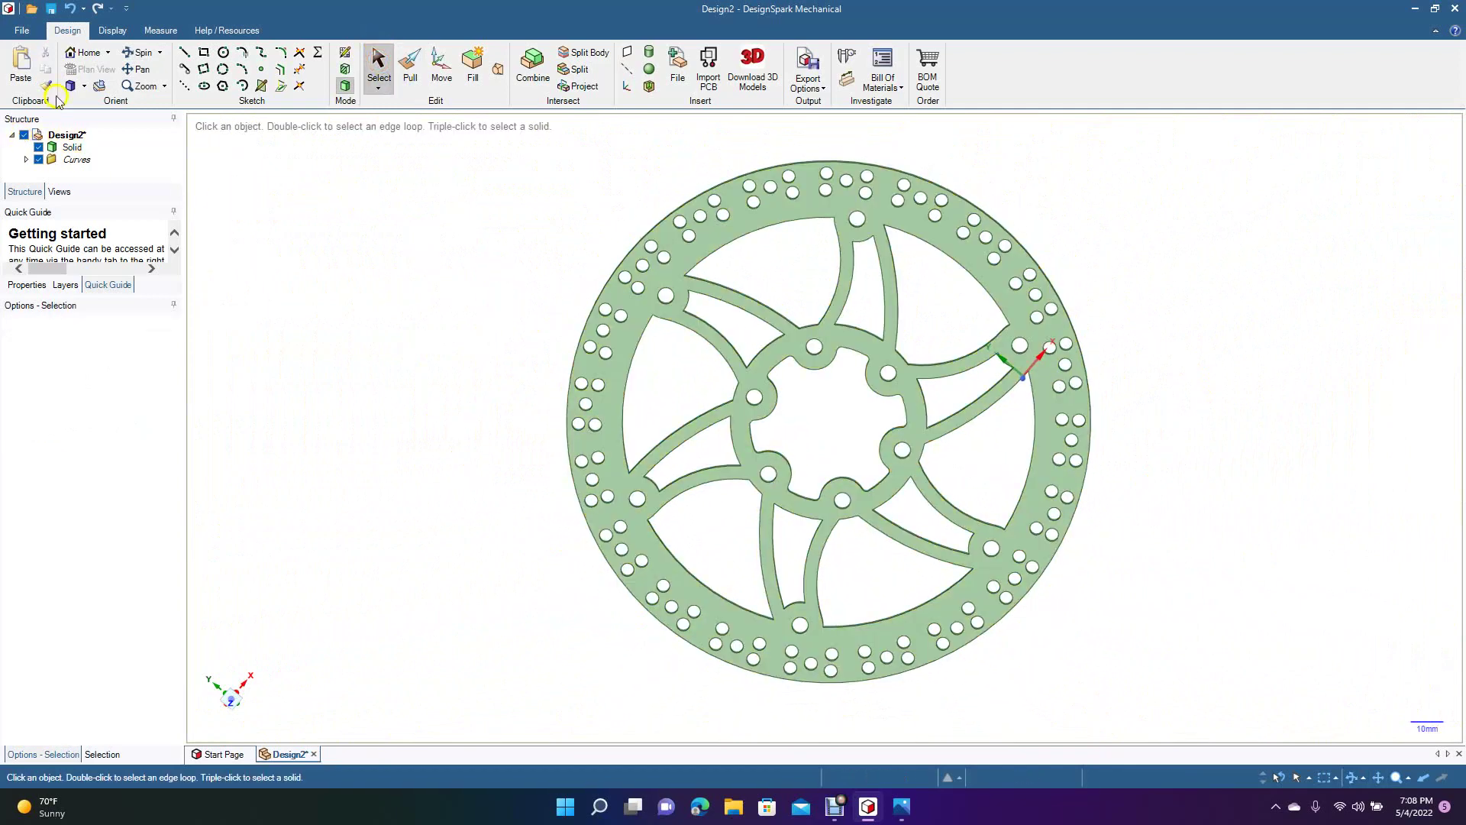
click(85, 88)
click(101, 136)
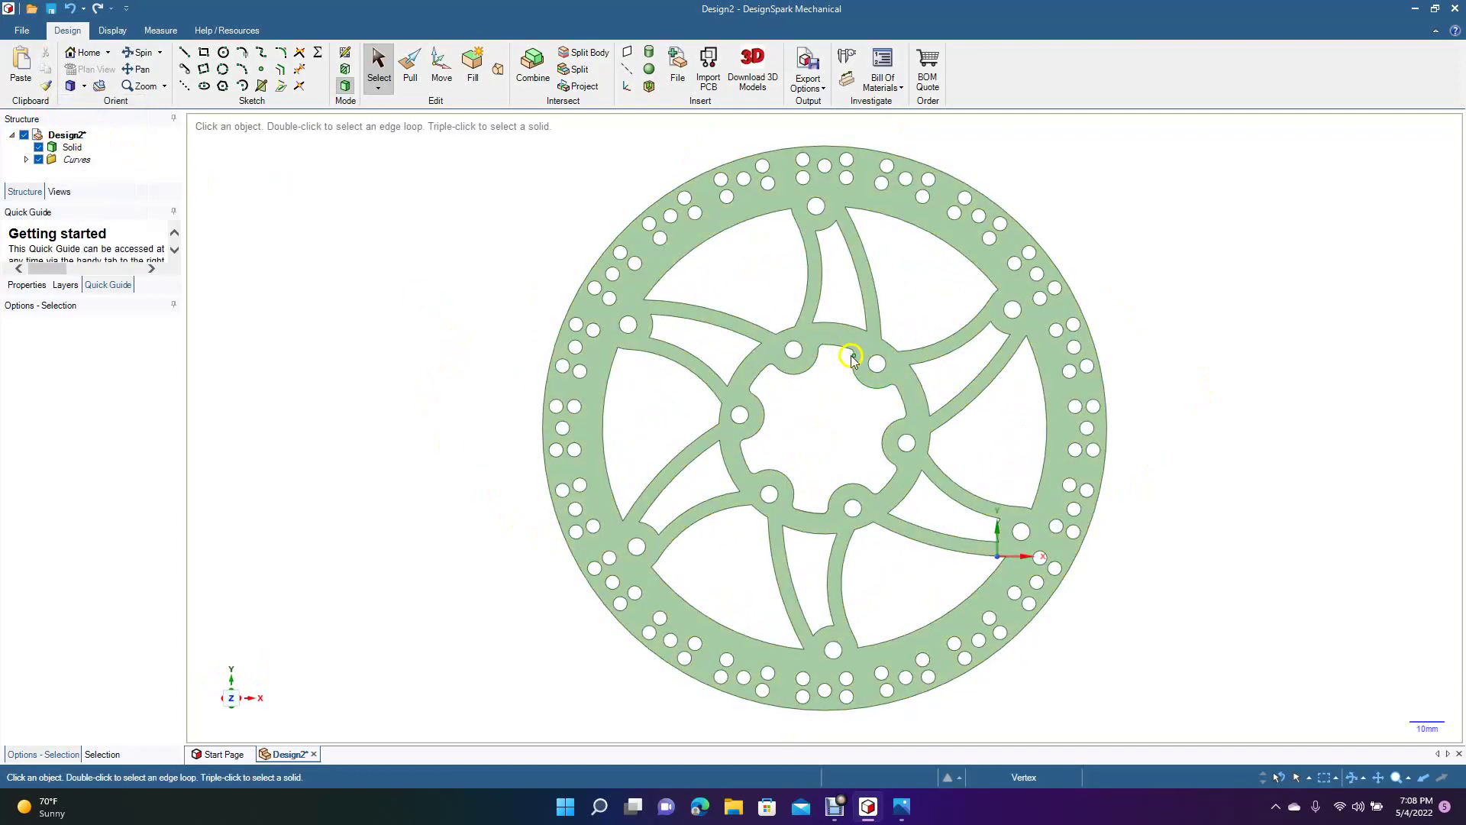
Check the rotor's design against the reference picture Untitled.jpg in Photos and return to DesignSpark Mechanical.
click(1419, 10)
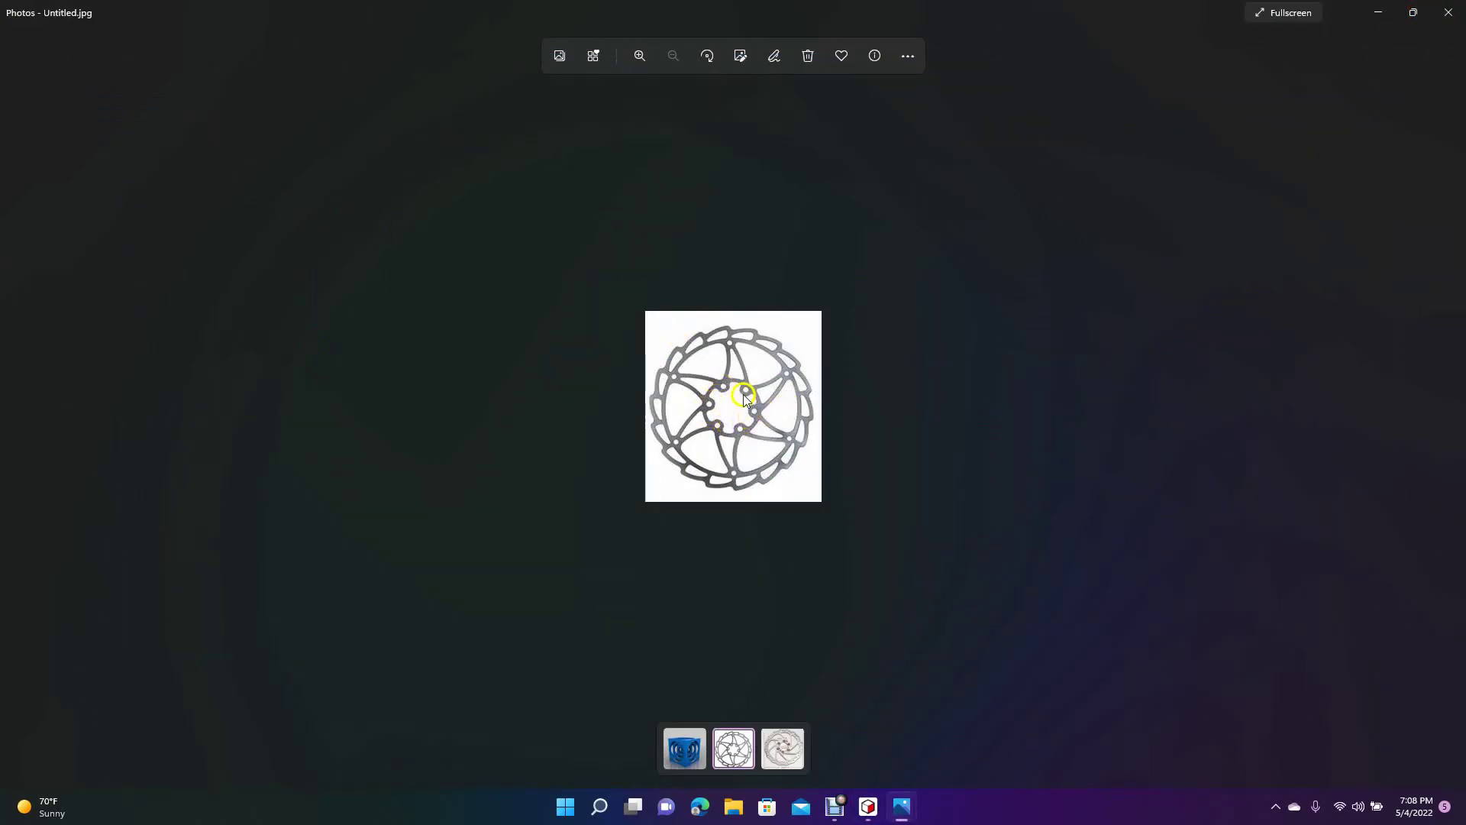
click(1379, 17)
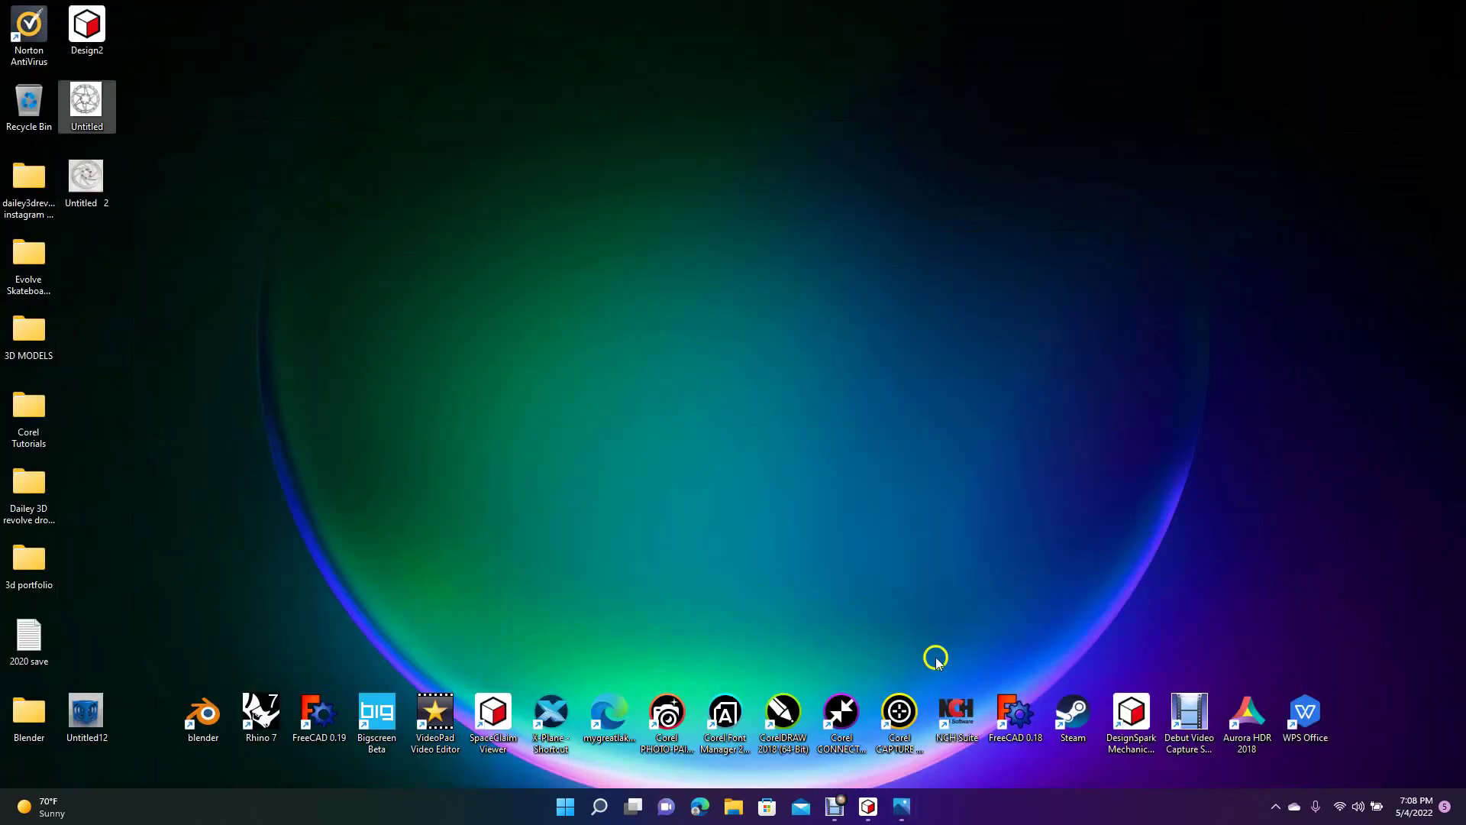
click(866, 808)
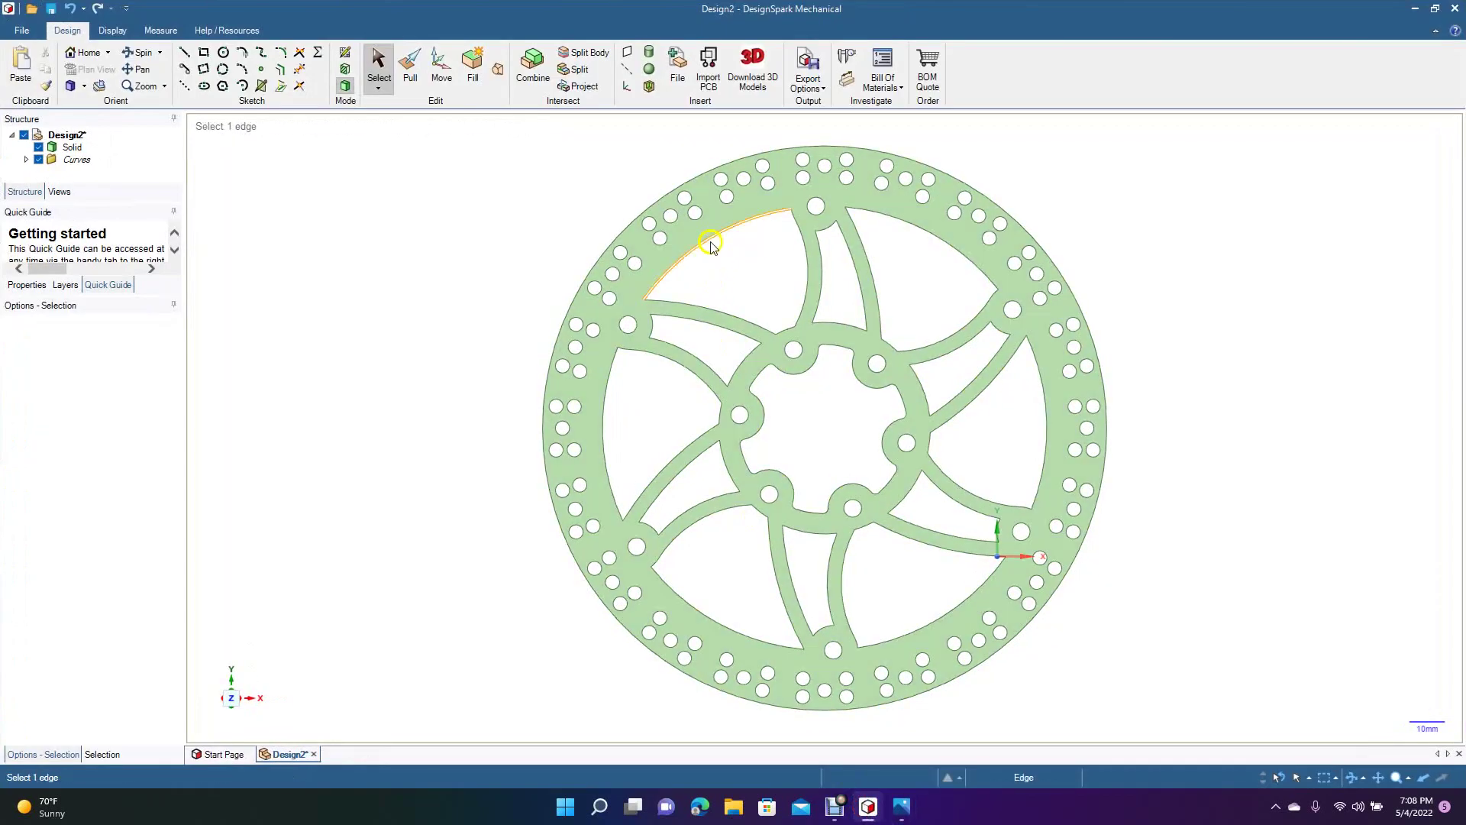